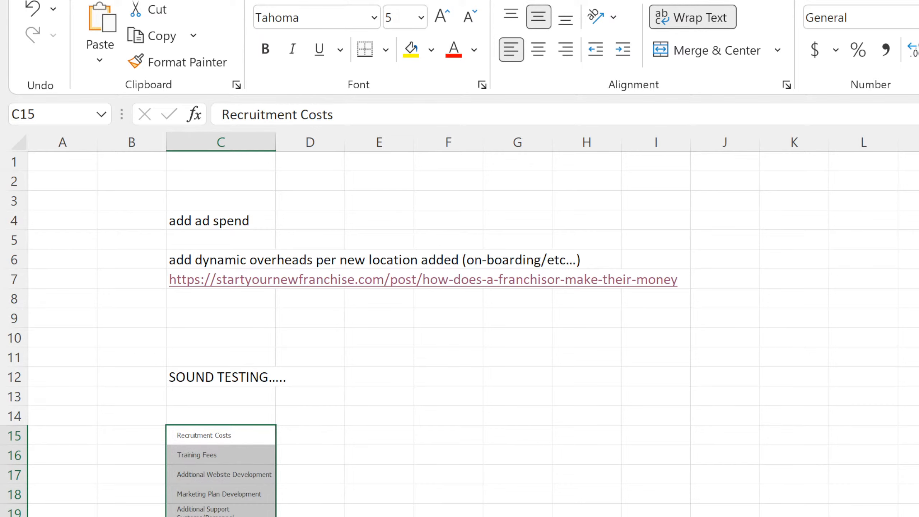
Clear all formatting from the selected cost list starting with Recruitment Costs in C15.
key(alt+h)
key(e)
key(f)
click(649, 492)
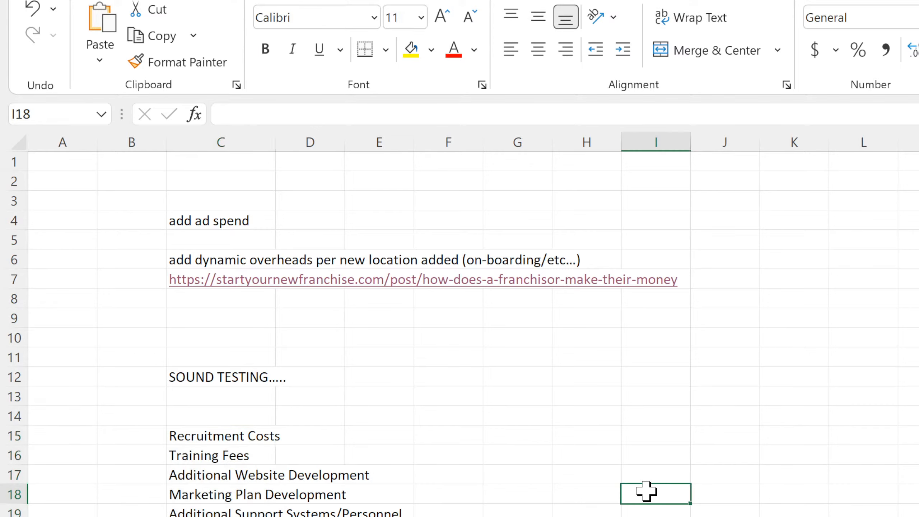
click(242, 436)
drag(242, 436, 235, 516)
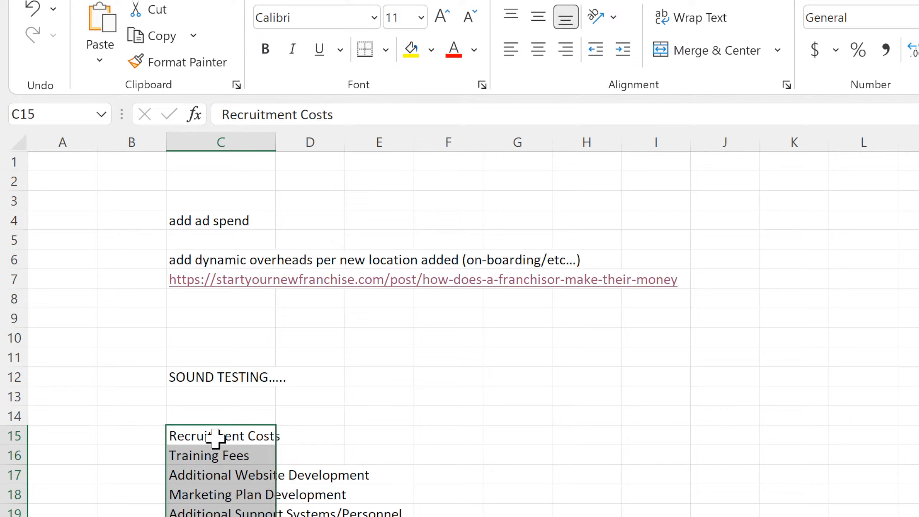
drag(215, 438, 213, 516)
click(518, 514)
Delete the notes and link in C4:C7 and the SOUND TESTING text in C12.
click(123, 212)
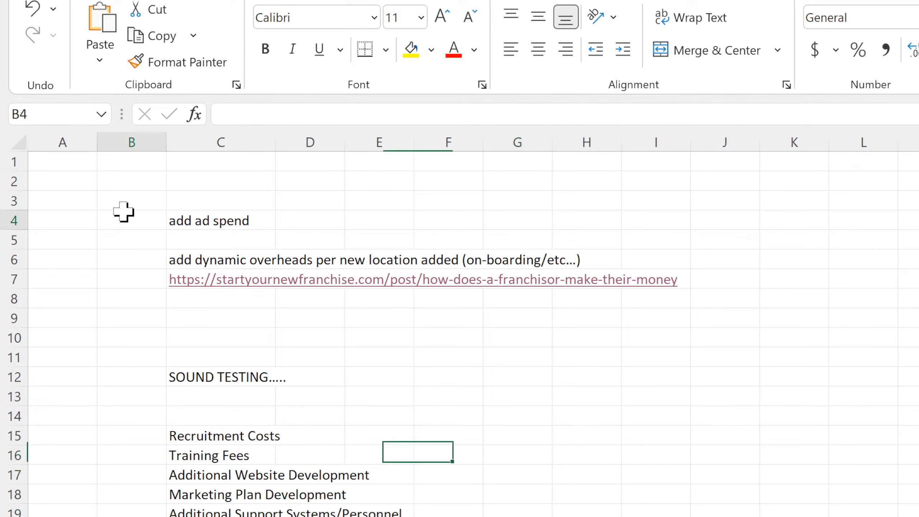
drag(124, 212, 186, 281)
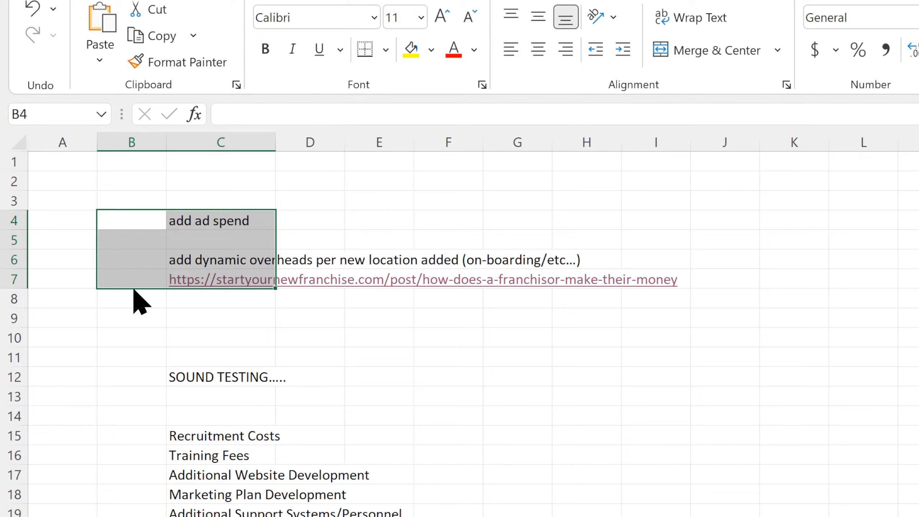
drag(138, 301, 917, 453)
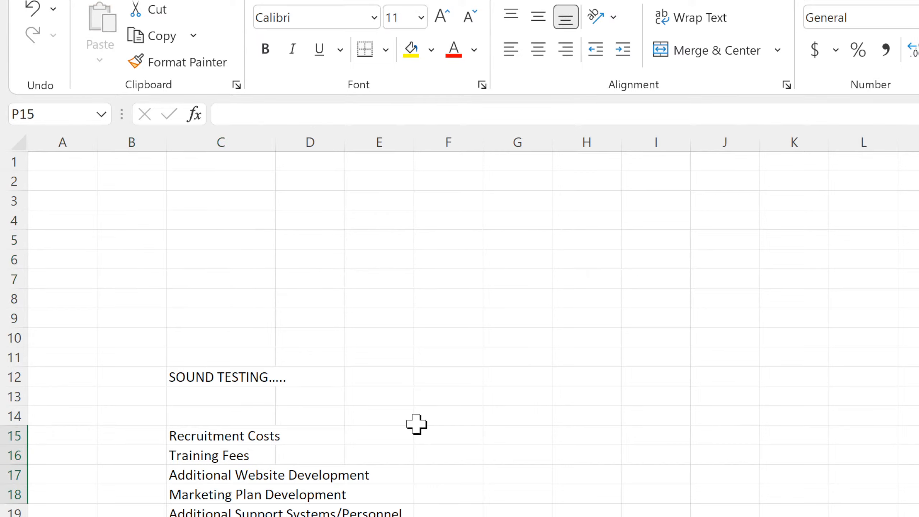
click(230, 369)
key(BackSpace)
key(Return)
key(Return)
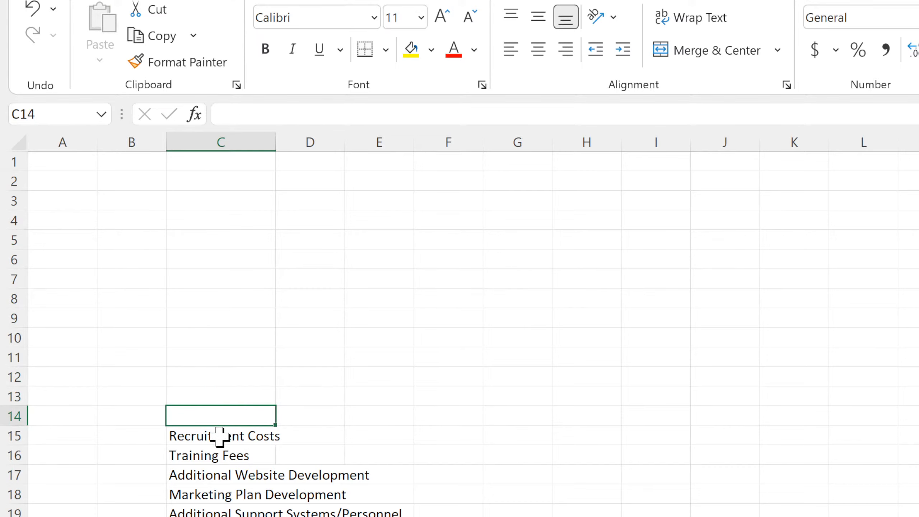
Enter the heading "Setup Costs per New Franchise Unit" in cell C3.
click(218, 205)
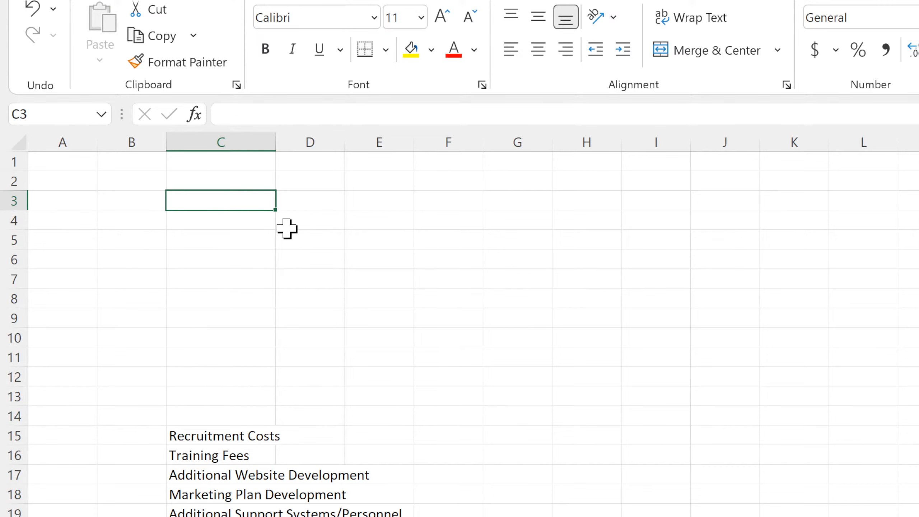
text(Setup Costs per New Franchise Unit)
key(Return)
Move the cost list up to start at C4 and make the heading in C3 bold.
drag(218, 439, 217, 516)
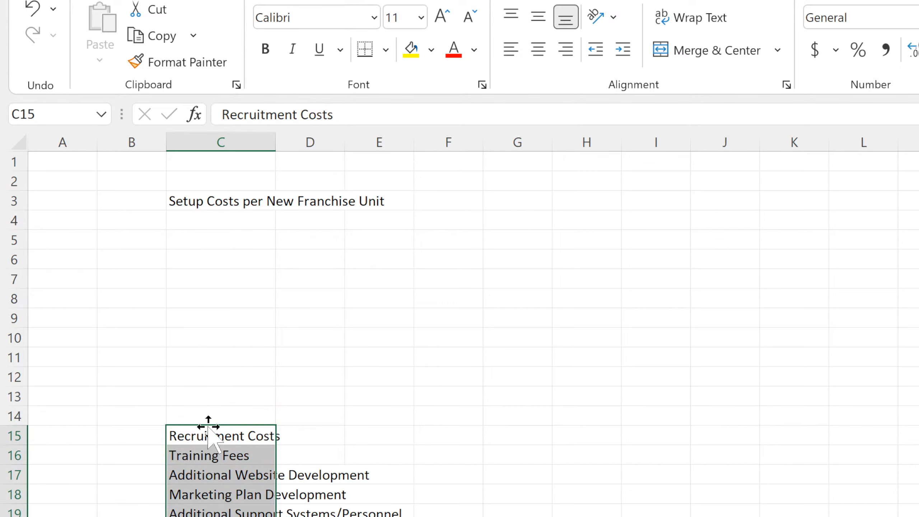
drag(209, 423, 213, 217)
click(218, 202)
click(265, 49)
Format C4:C13 as input cells with a light yellow fill and blue text.
drag(233, 218, 210, 396)
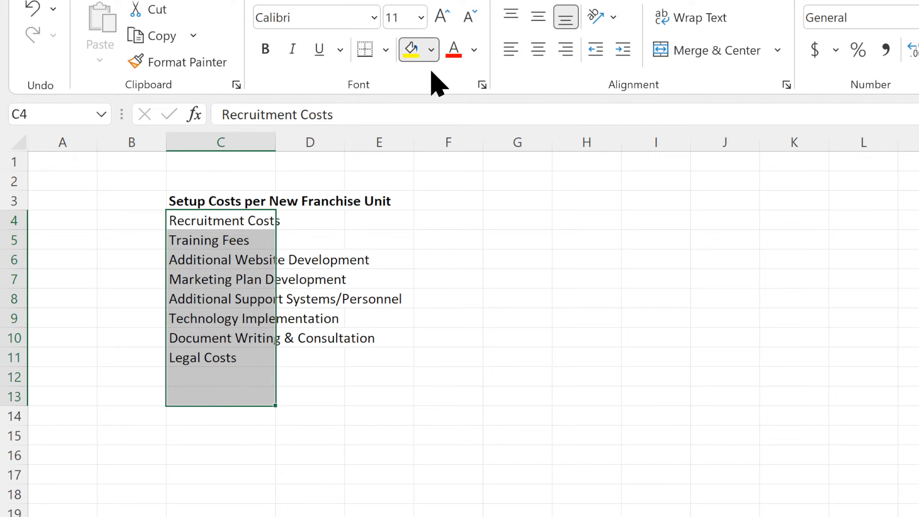
click(421, 57)
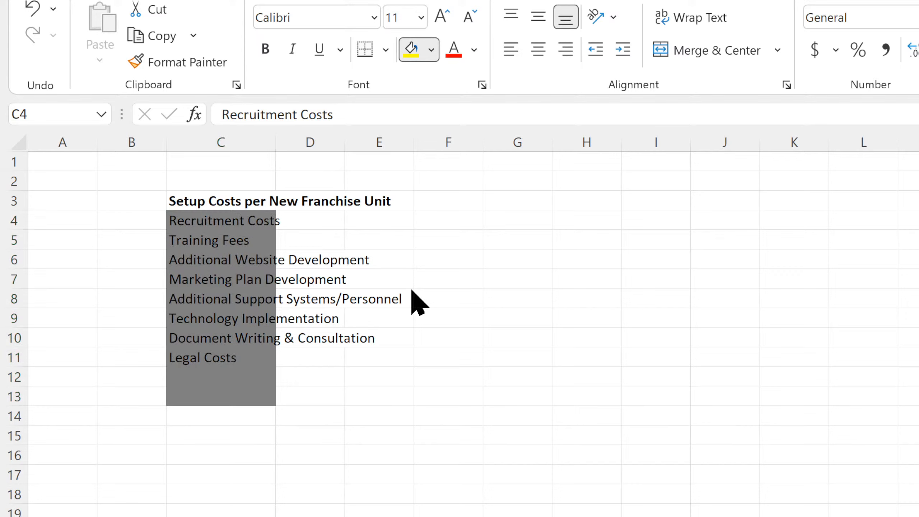
click(476, 52)
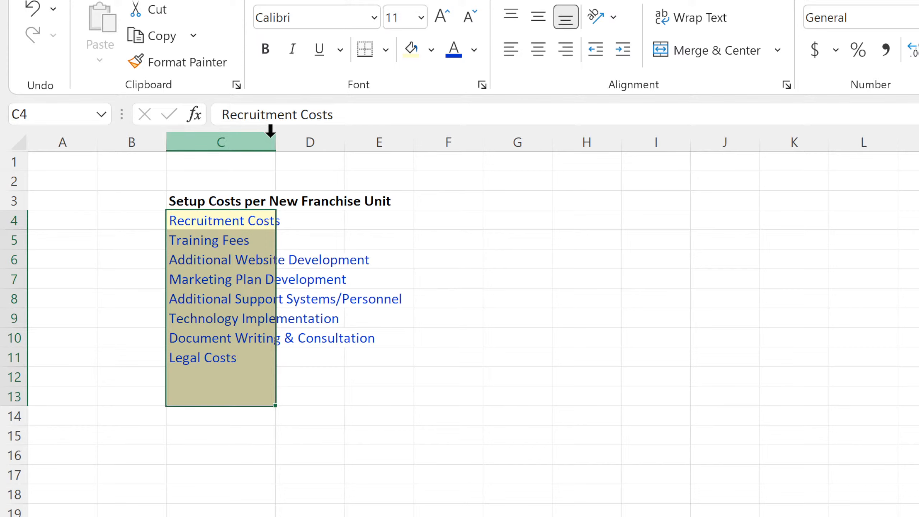
Widen column C to fit the cost names and apply dotted borders to C4:C13.
drag(278, 138, 412, 153)
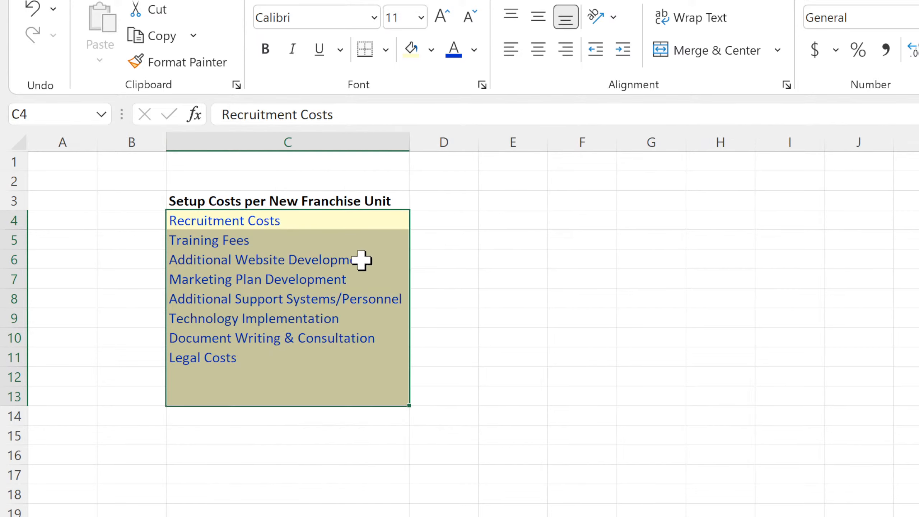
click(388, 52)
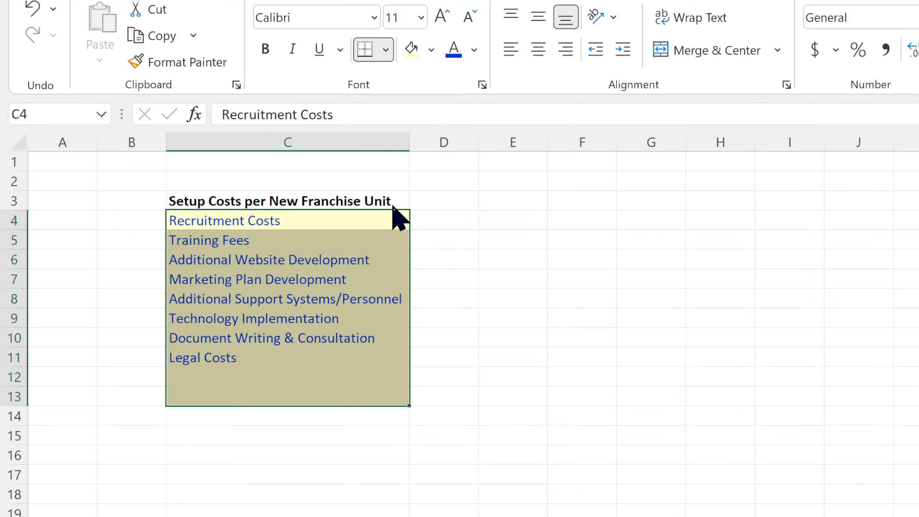
click(399, 270)
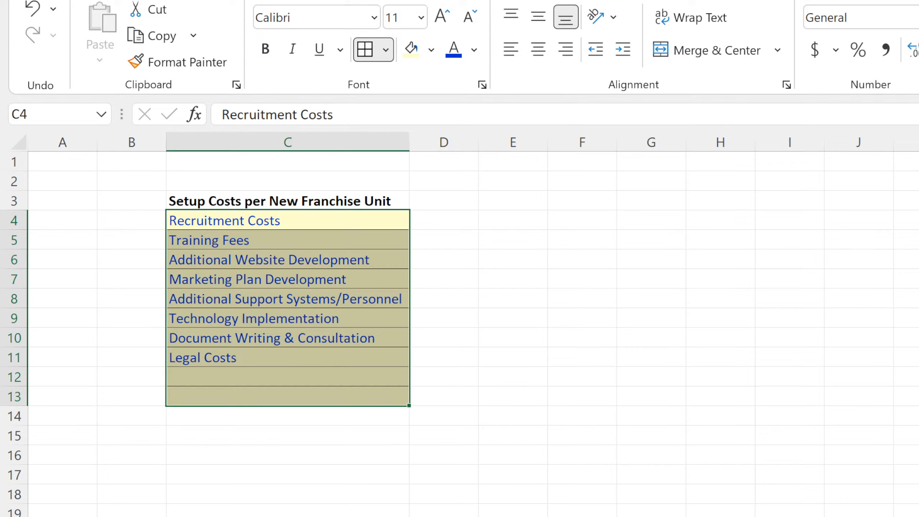
click(658, 516)
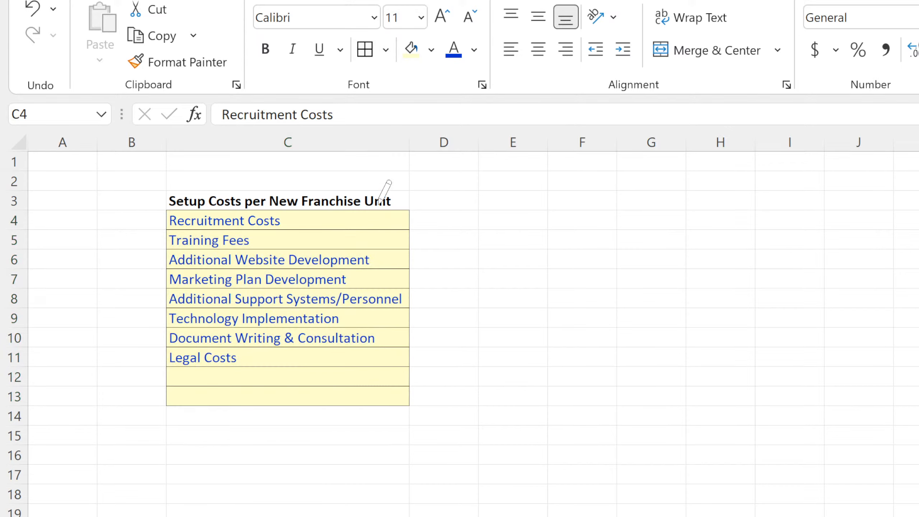
click(365, 51)
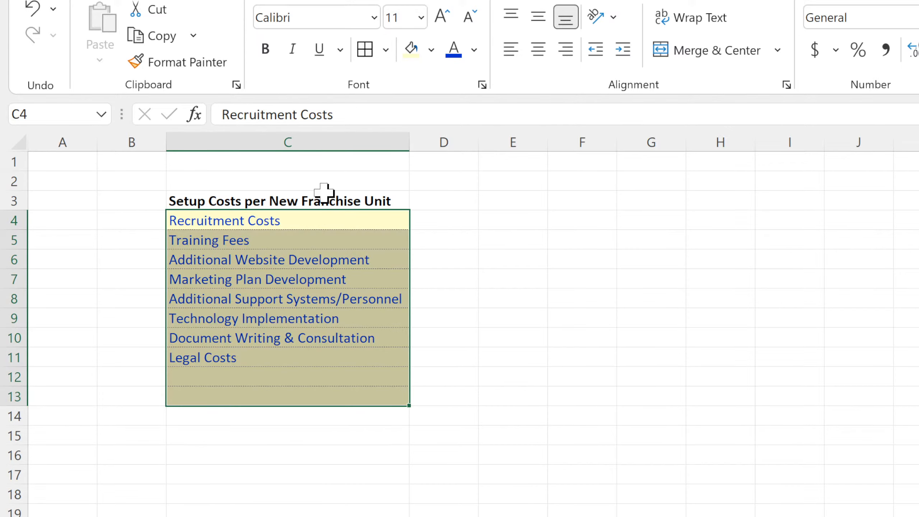
Enter the column header "Location 1" in cell D3.
click(343, 200)
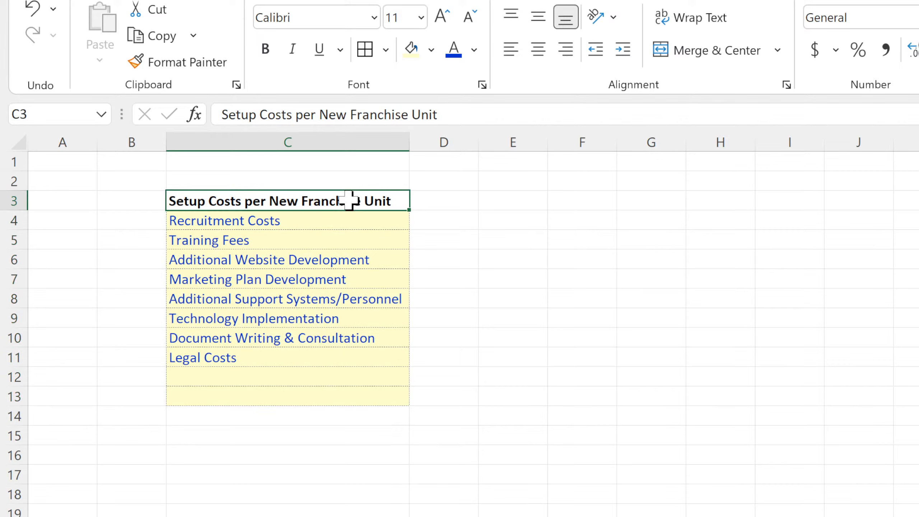
click(447, 201)
text(Lo)
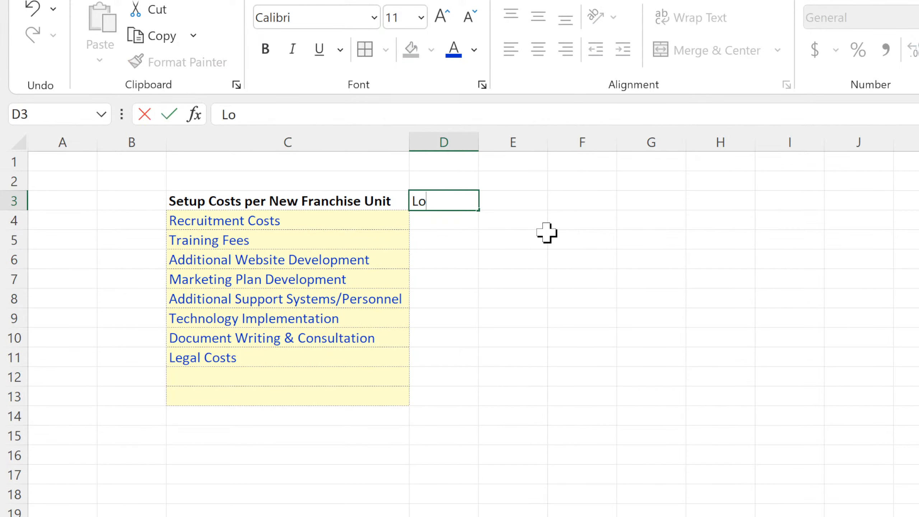
text(cation 1)
key(Return)
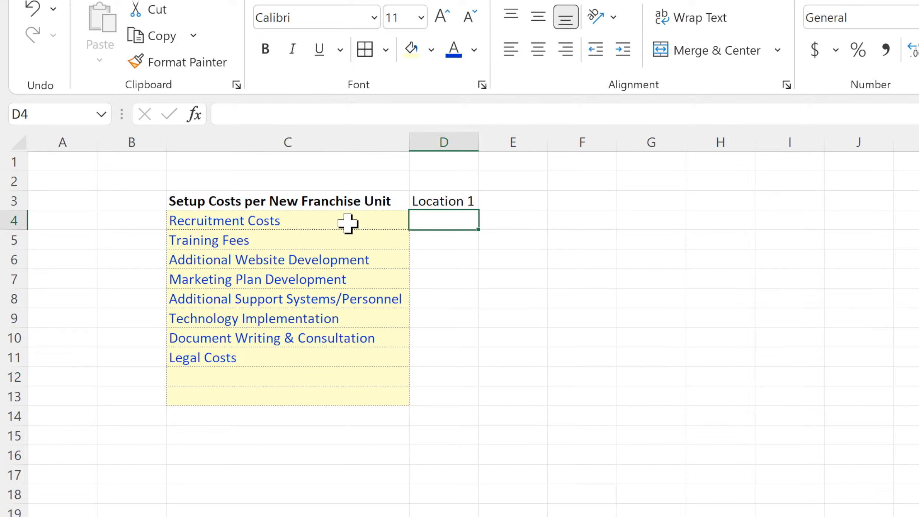
drag(349, 221, 259, 399)
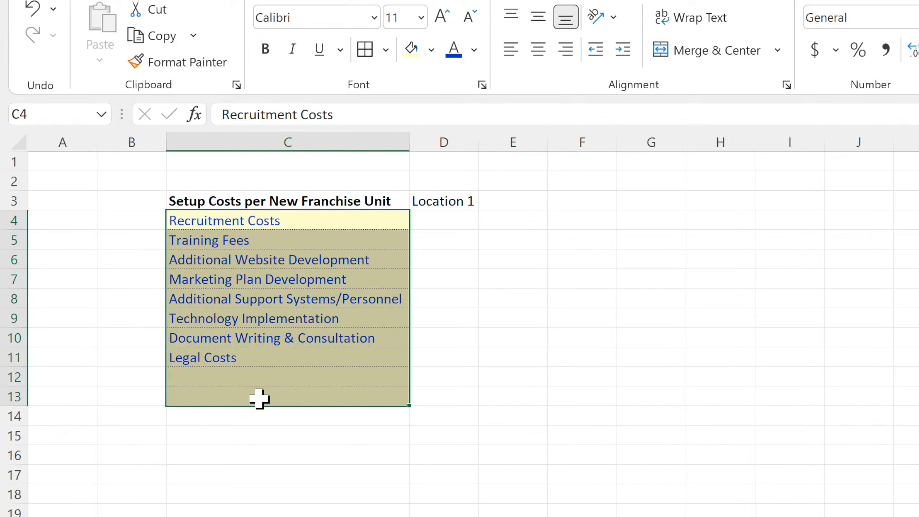
click(458, 199)
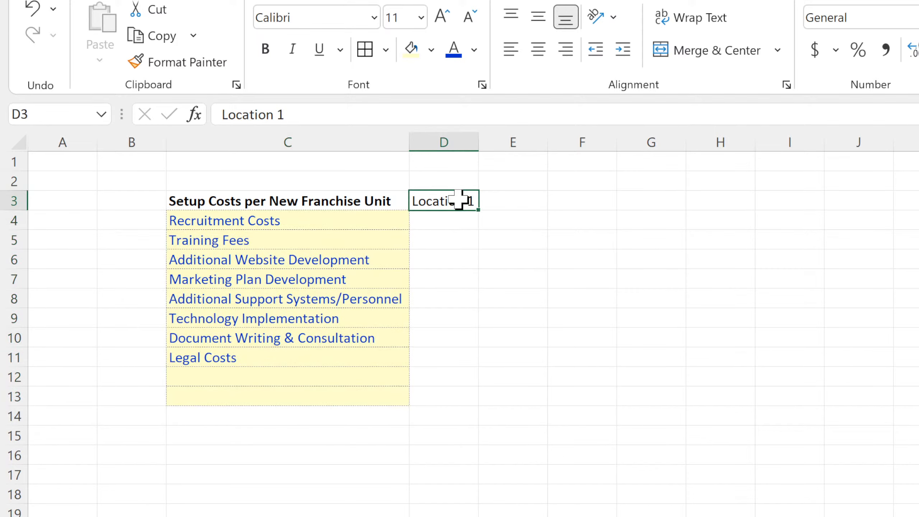
drag(478, 210, 600, 206)
drag(451, 219, 586, 401)
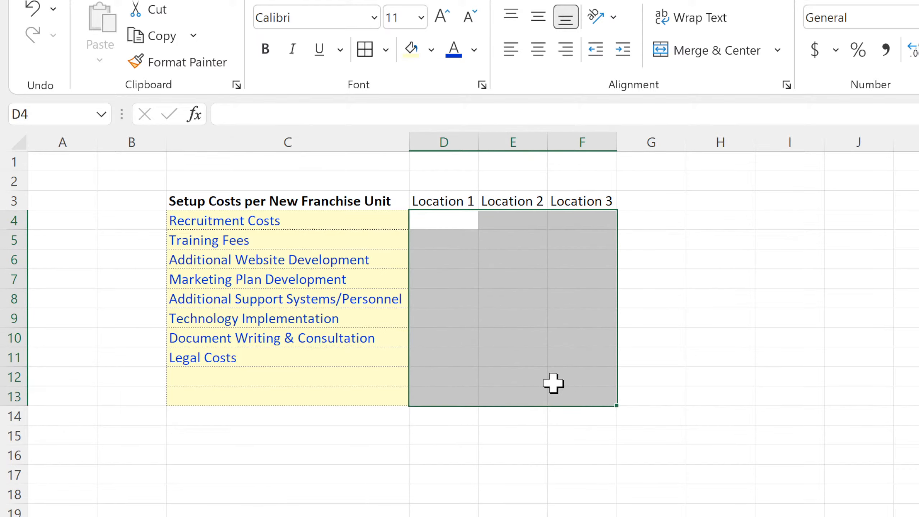
click(246, 218)
drag(514, 202, 582, 202)
key(Delete)
click(583, 258)
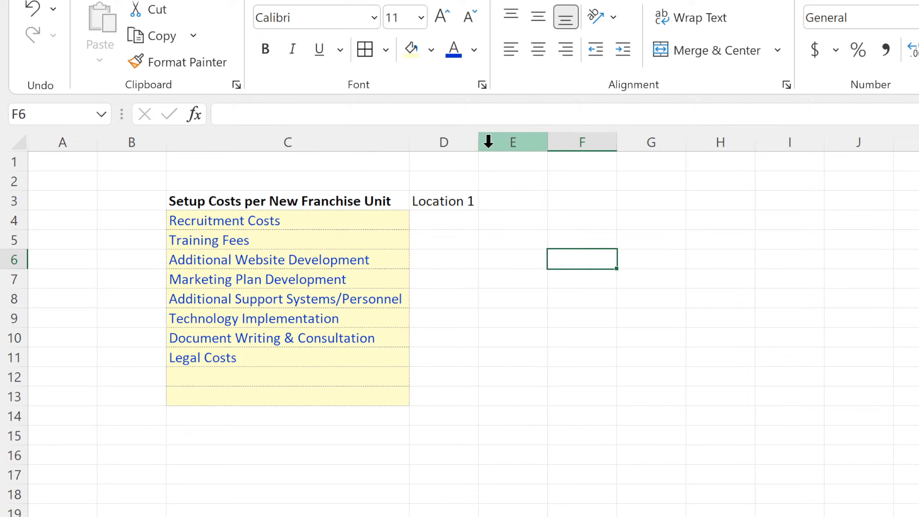
Widen column D and format D4:D13 with the same dotted borders and light yellow fill as the cost list.
drag(480, 147, 504, 147)
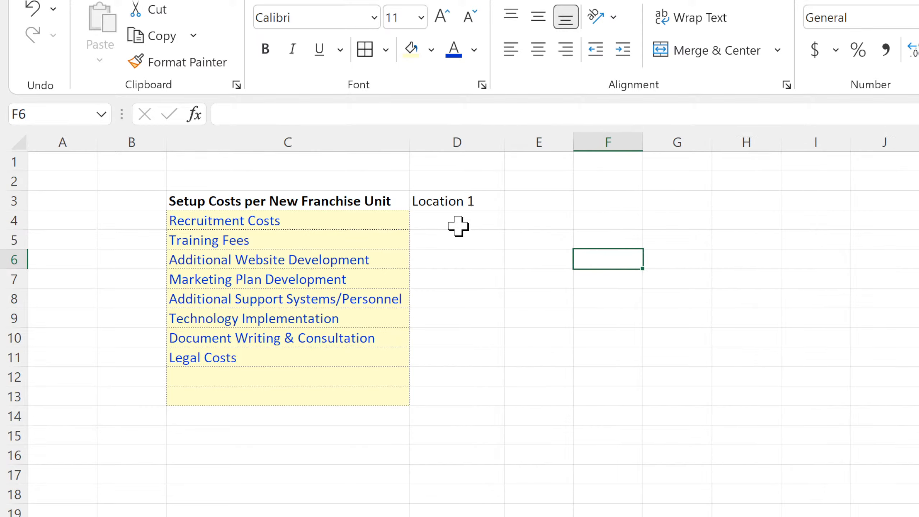
drag(459, 226, 452, 392)
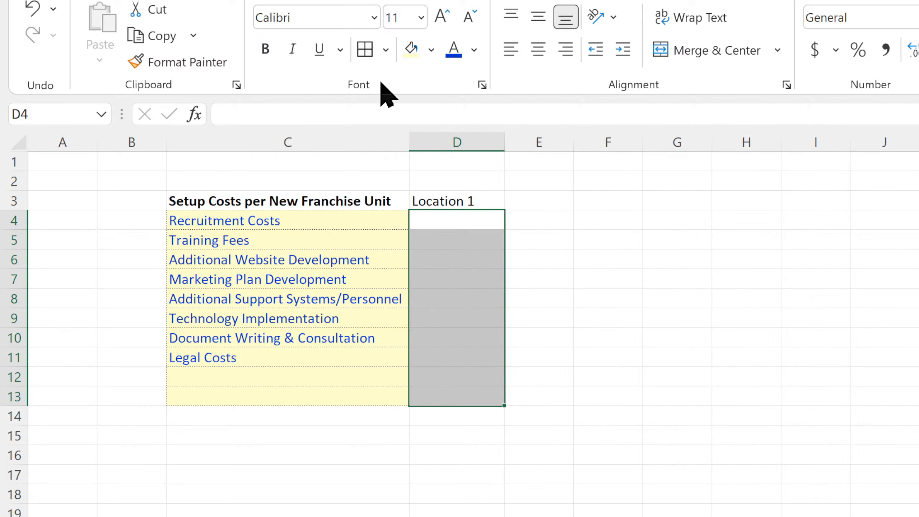
click(364, 48)
click(412, 49)
Make the Location 1 header bold and move the Setup Costs heading up to C2.
click(452, 202)
click(266, 47)
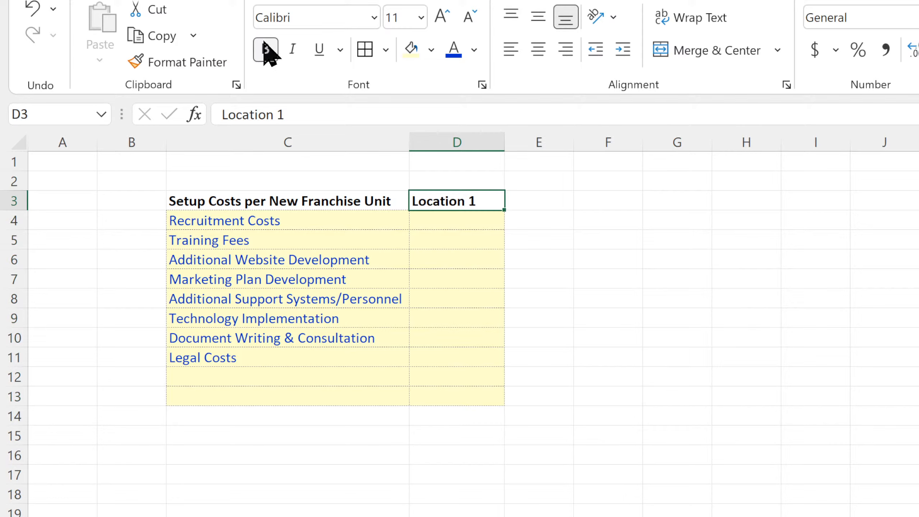
click(276, 199)
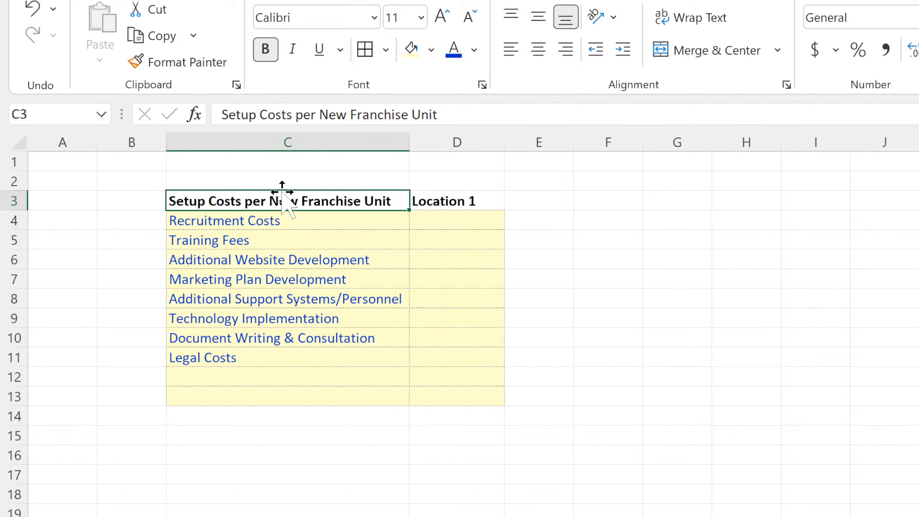
drag(286, 192, 287, 183)
Enter the header "Cost Description" in C3 and underline it.
click(338, 207)
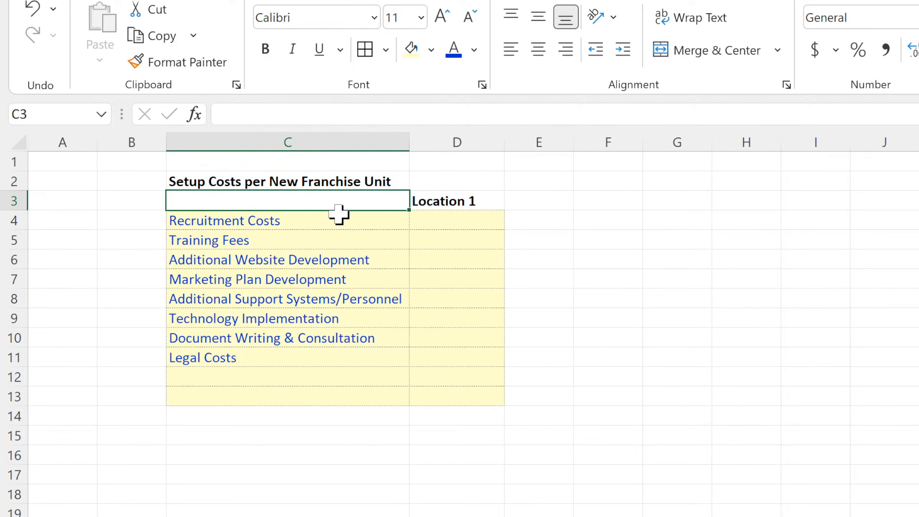
text(Cost Description)
key(Return)
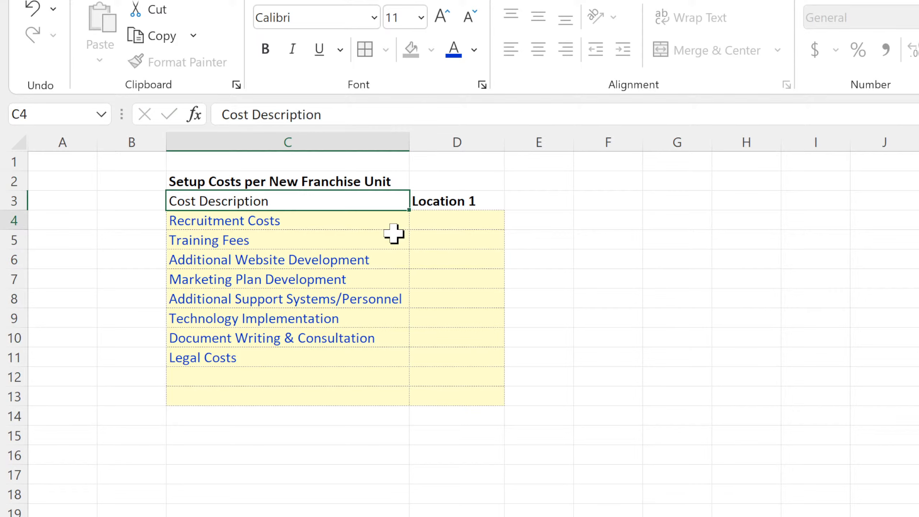
click(371, 200)
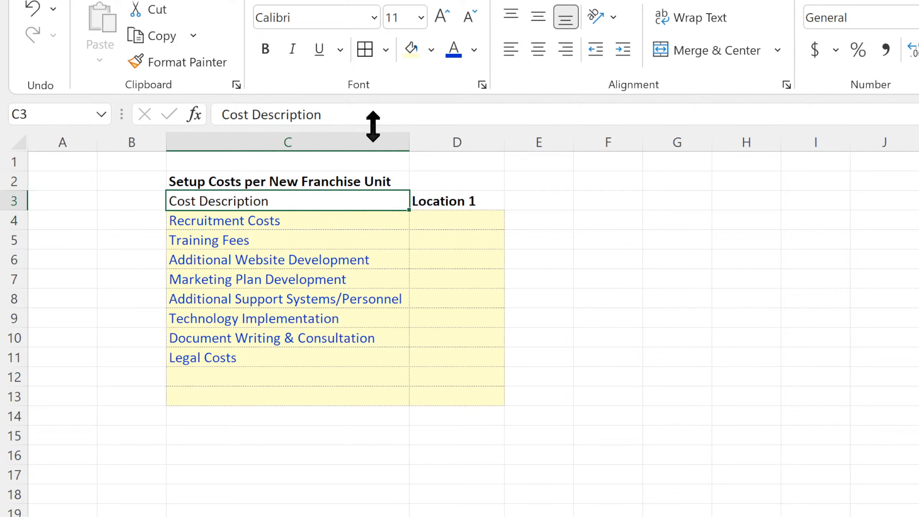
click(327, 57)
Underline the Location 1 header in D3 and remove its bold formatting.
click(427, 200)
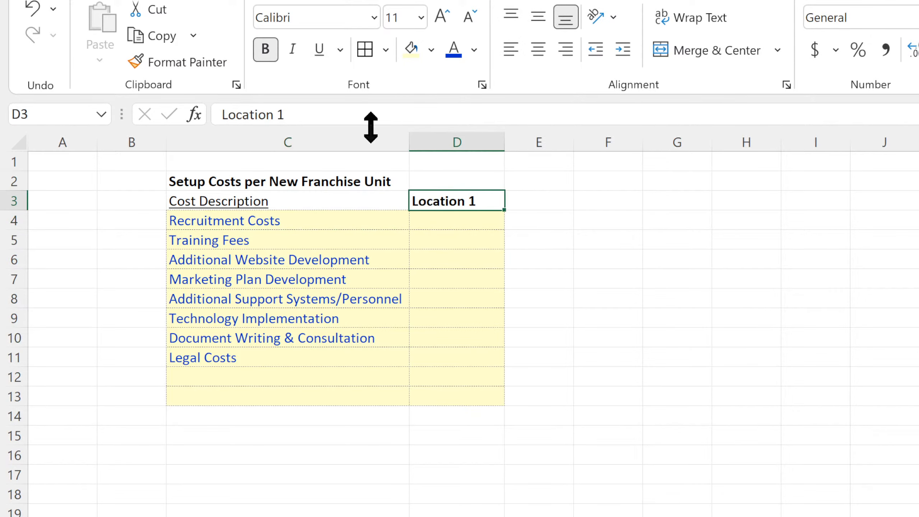
click(328, 53)
click(265, 50)
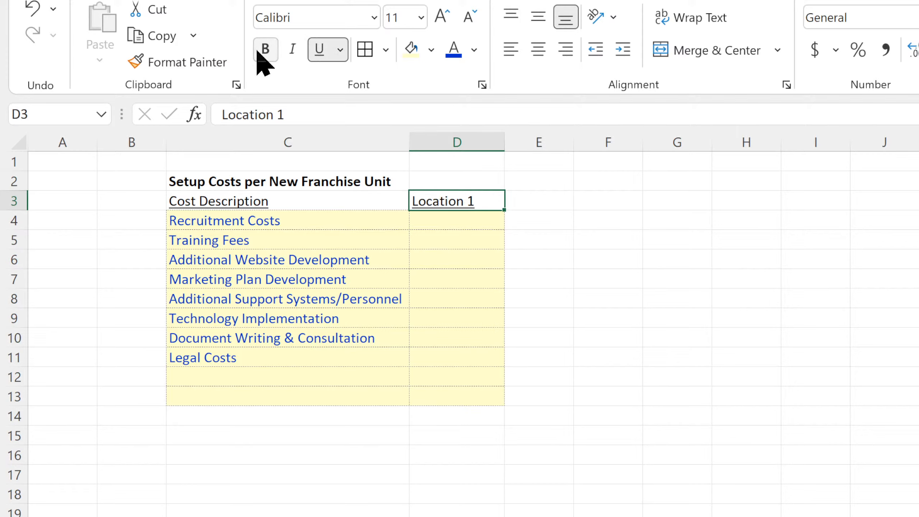
Copy the cost table C3:D13 and paste copies of it below at C15 and C27.
drag(278, 204, 444, 402)
key(ctrl+c)
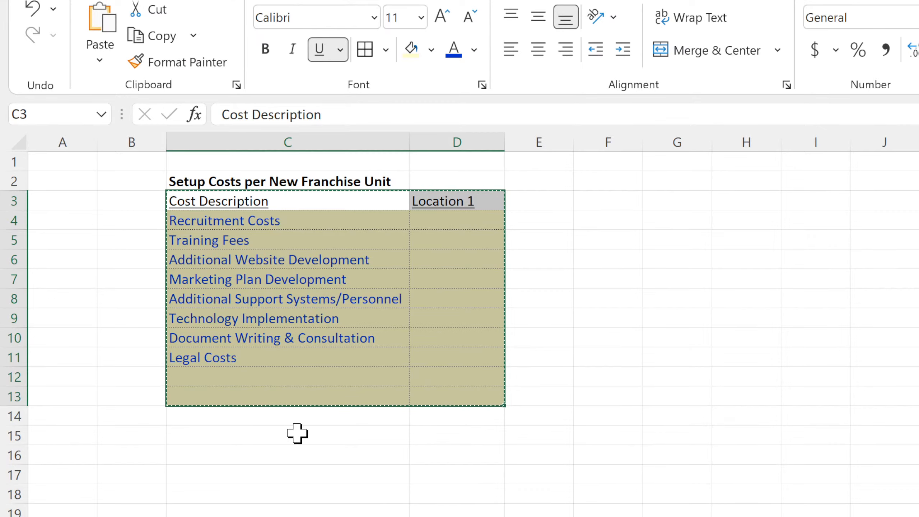
click(298, 434)
key(ctrl+v)
click(288, 516)
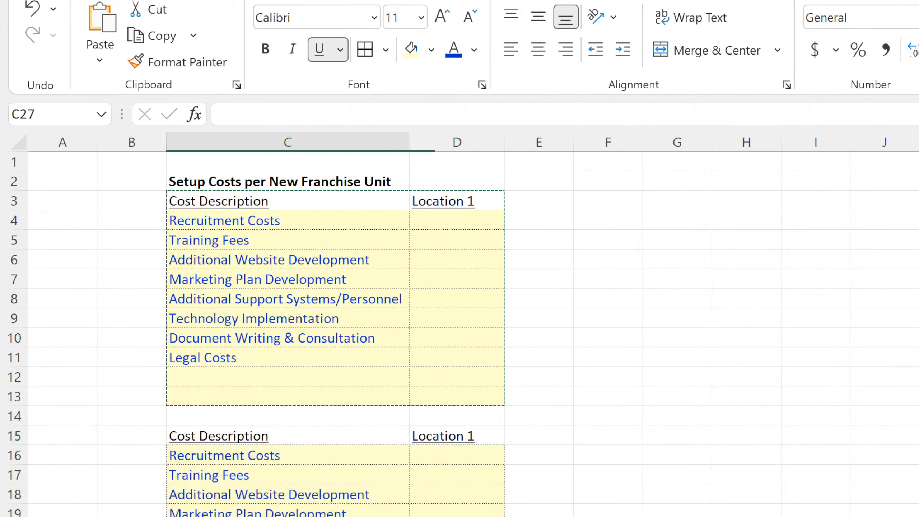
key(ctrl+v)
Delete the empty column B so the cost tables shift one column over.
click(129, 145)
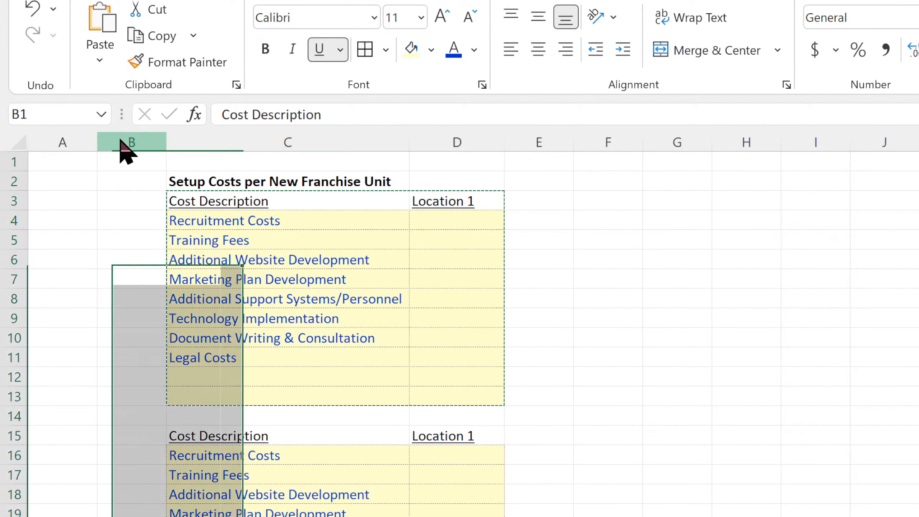
key(ctrl+minus)
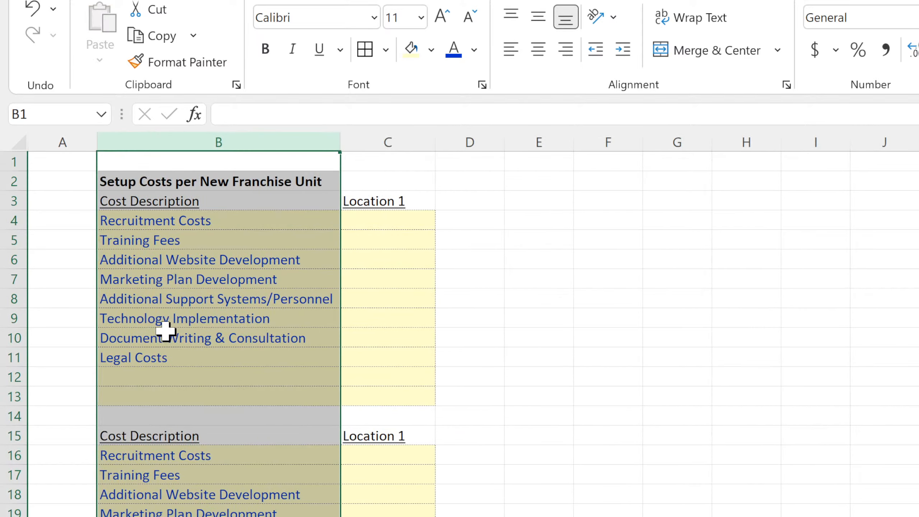
click(470, 331)
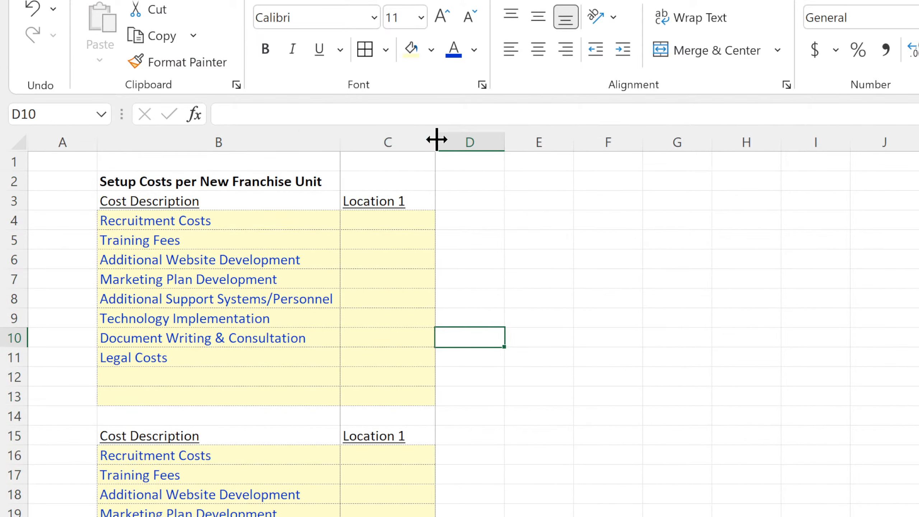
Widen the Cost Description column B and the Location 1 column C.
drag(435, 139, 476, 140)
drag(340, 139, 362, 139)
click(713, 325)
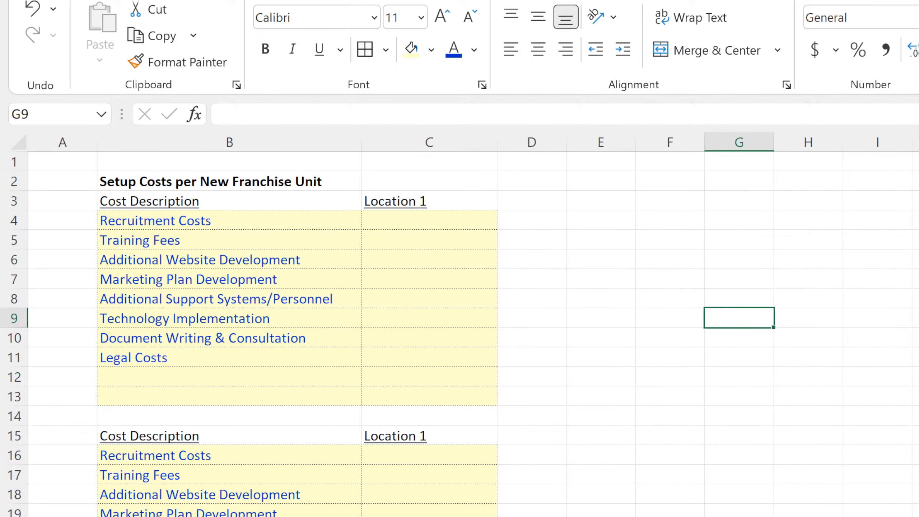
click(918, 415)
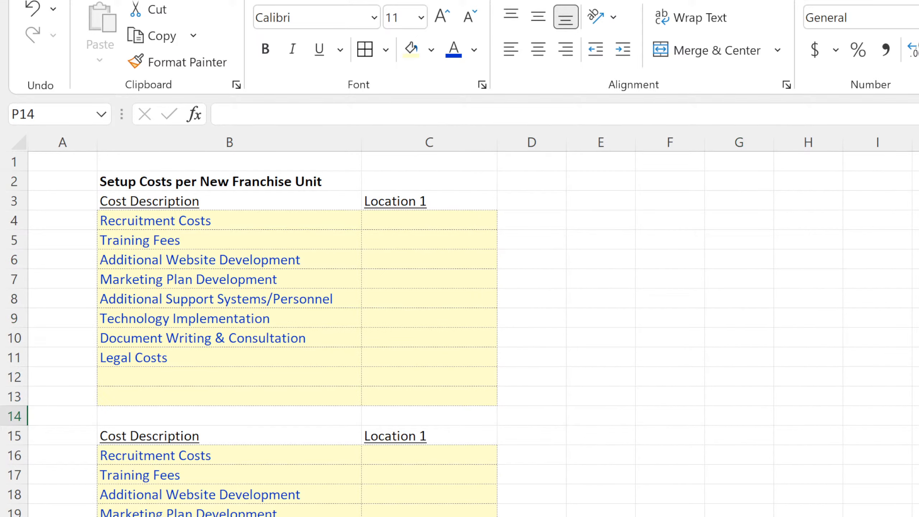
key(ctrl+shift+Down)
click(918, 474)
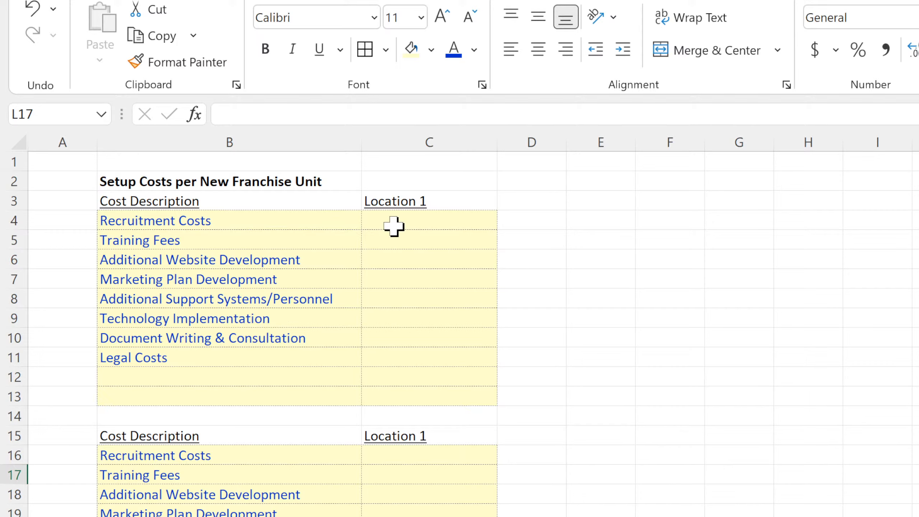
click(240, 180)
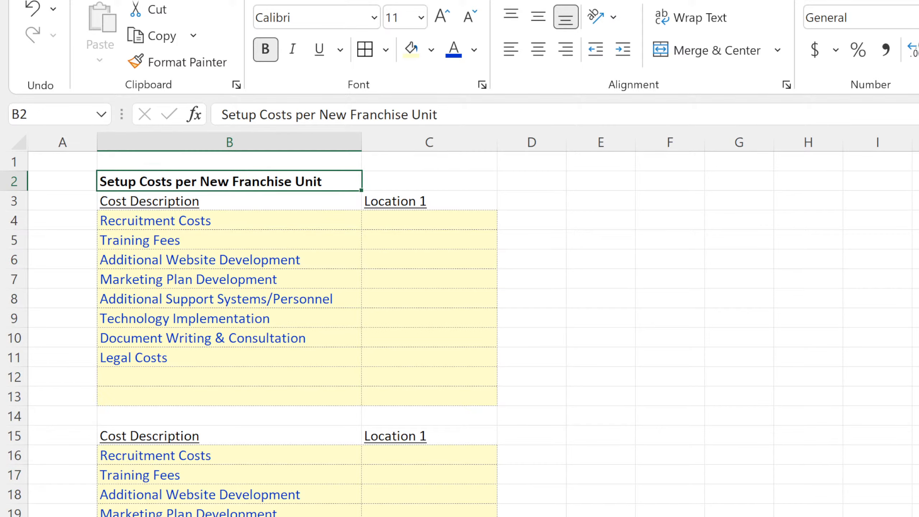
Review the Build-Out Assumptions sheet's starting locations, monthly growth, location type percentages and the further inputs down to E29.
key(ctrl+Page_Up)
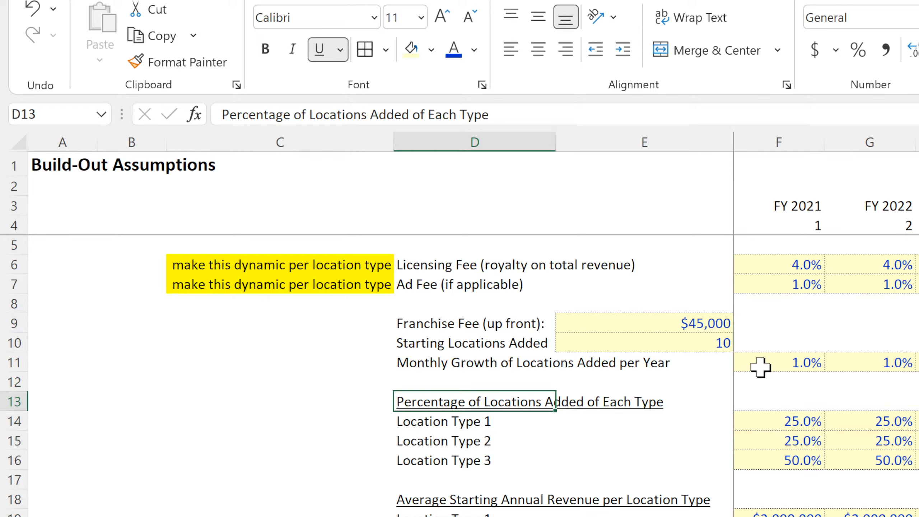
click(688, 344)
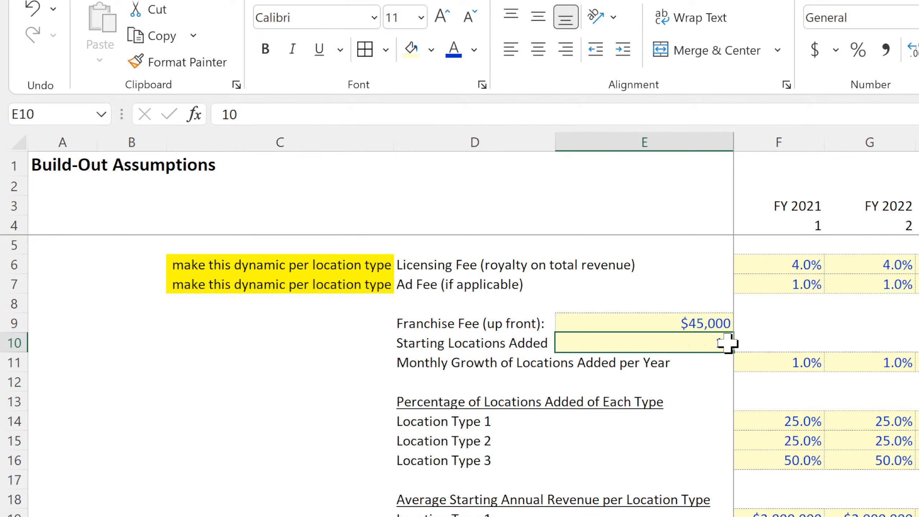
click(782, 366)
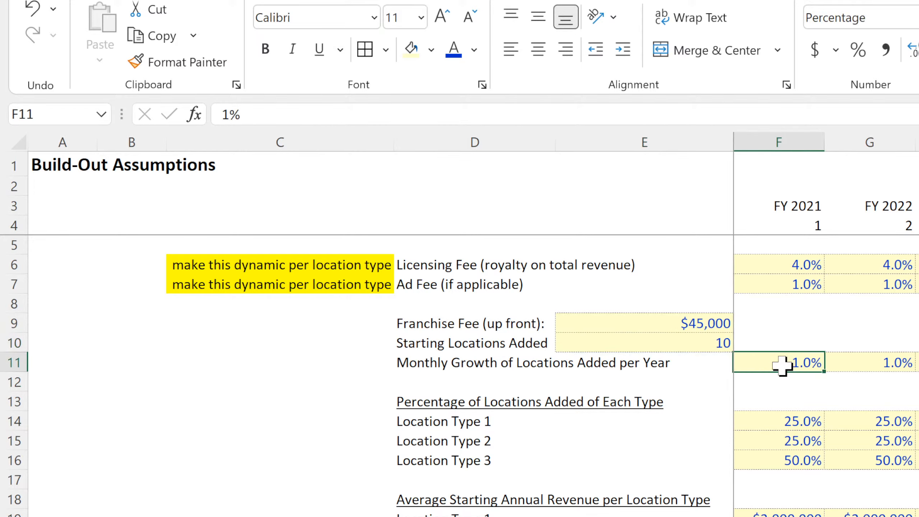
click(774, 421)
click(774, 439)
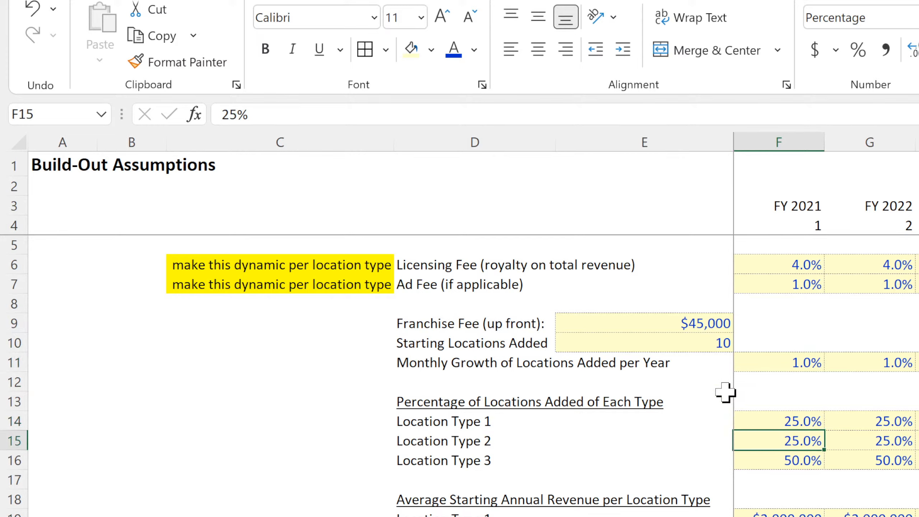
click(470, 428)
drag(470, 429, 462, 462)
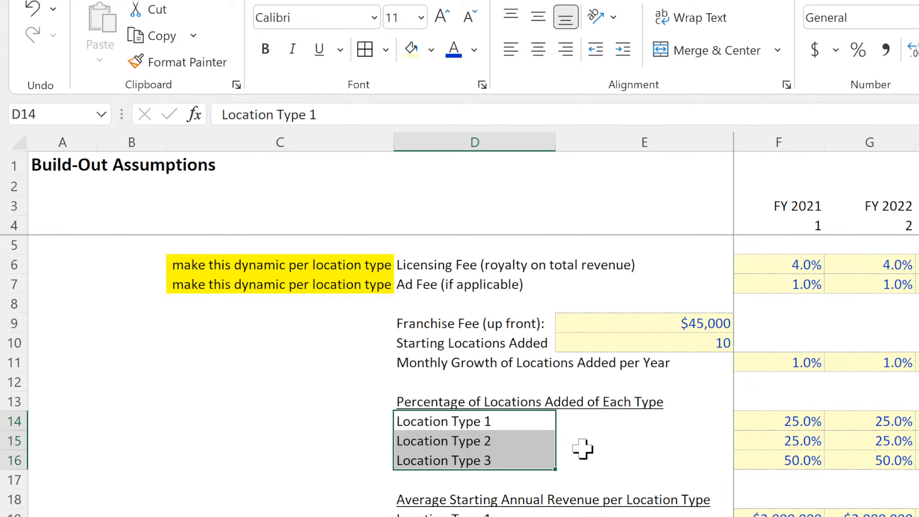
drag(784, 515, 784, 516)
click(783, 516)
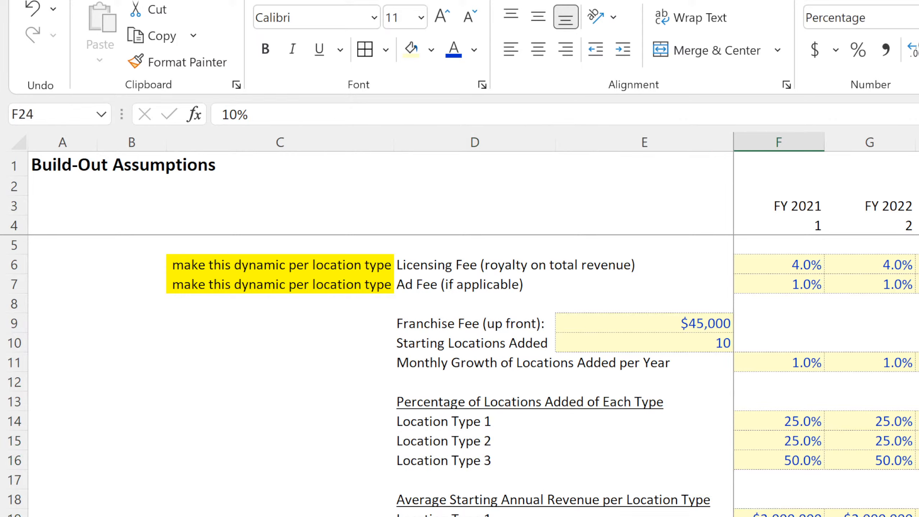
click(918, 516)
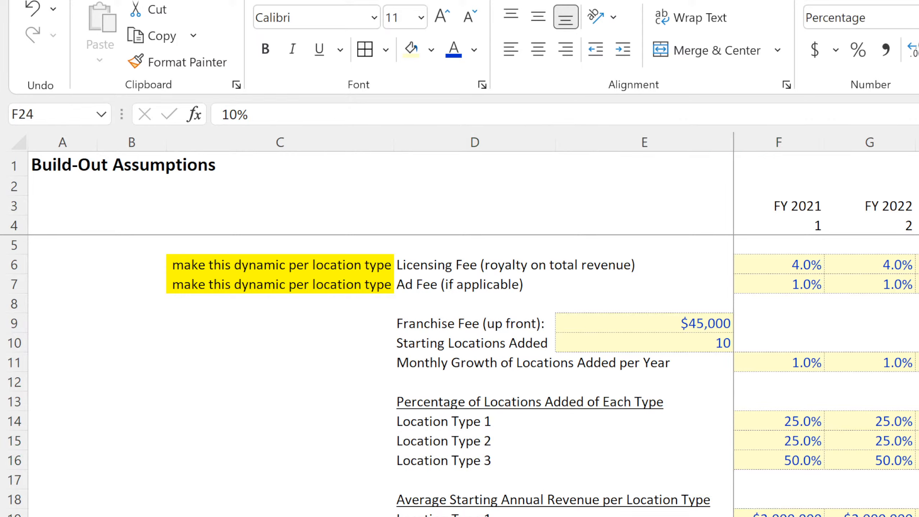
click(783, 516)
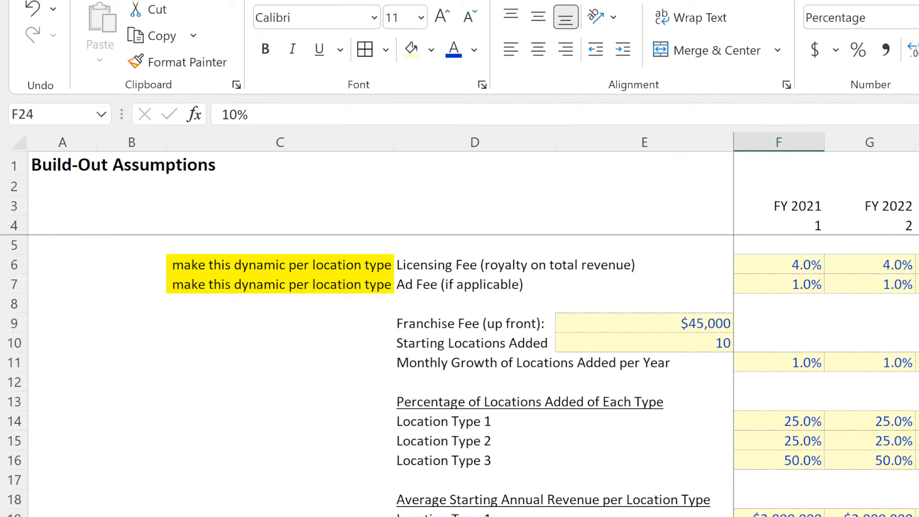
click(645, 516)
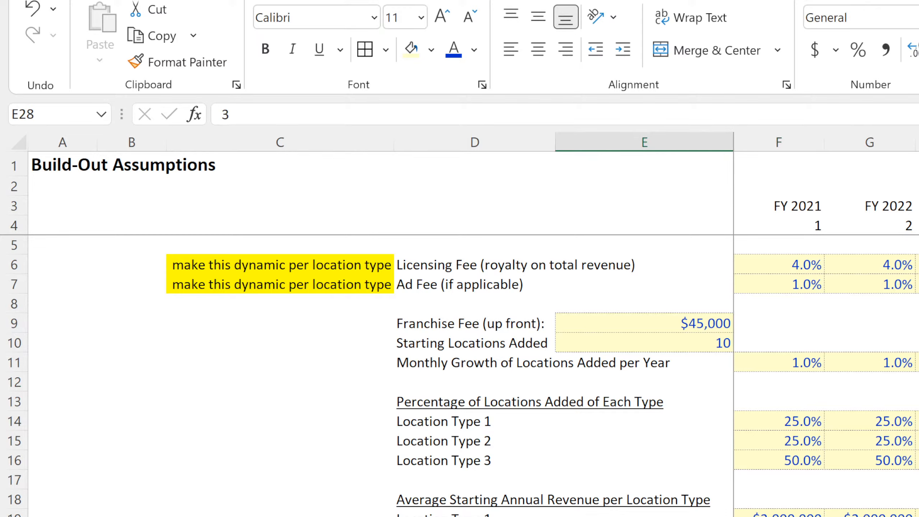
key(Down)
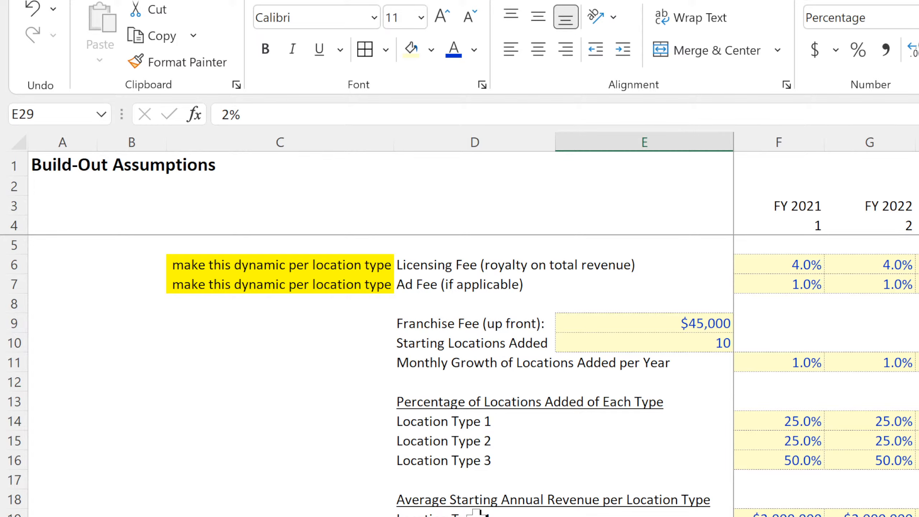
Insert three blank rows above the Licensing Fee row at row 6 of the Build-Out Assumptions sheet.
click(445, 264)
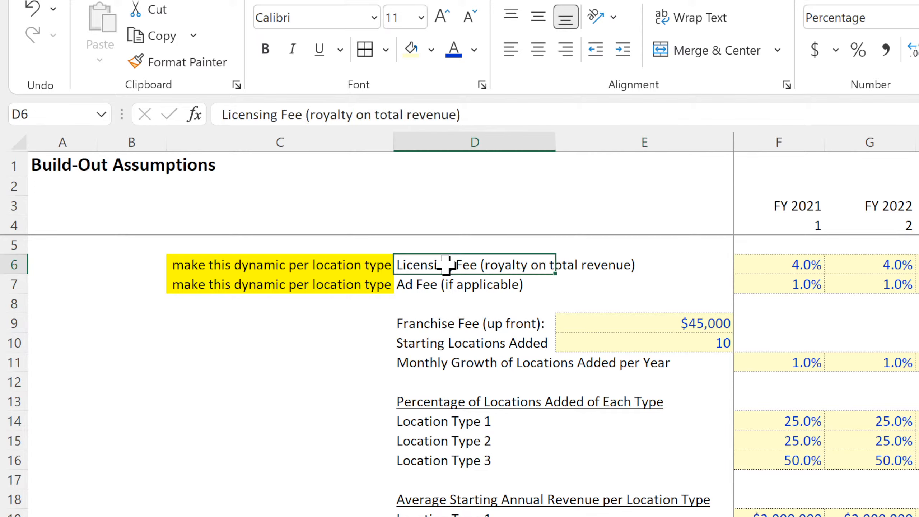
drag(14, 264, 13, 303)
key(ctrl+shift+plus)
click(440, 328)
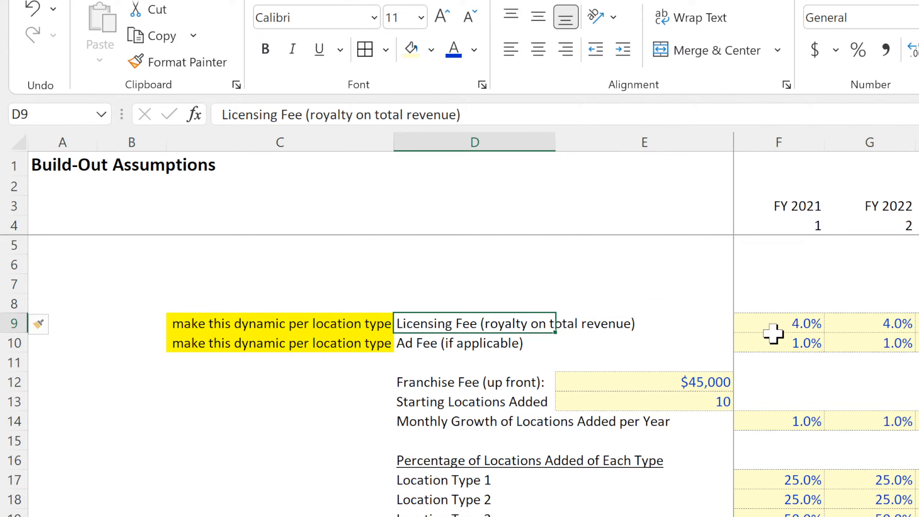
Copy the licensing and ad fee percentages in F9:G10 and paste them at F6.
drag(800, 324, 847, 336)
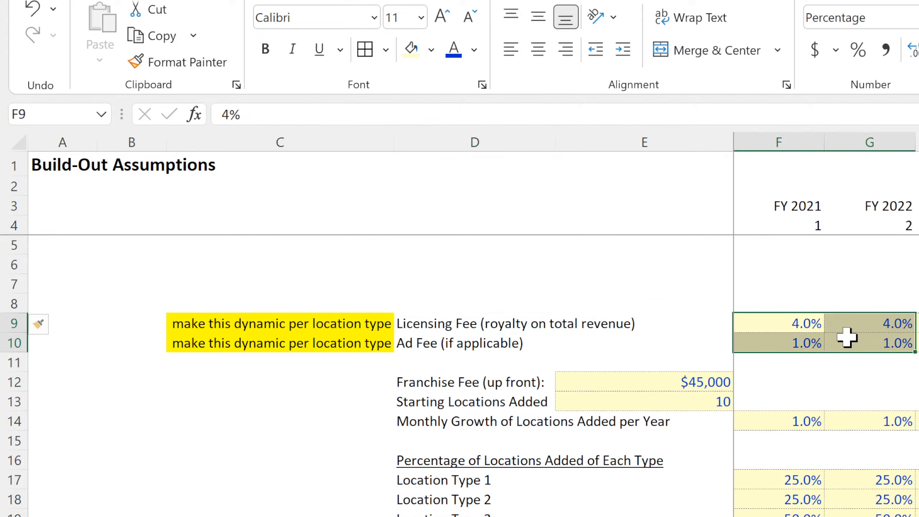
key(ctrl+c)
click(764, 267)
key(ctrl+v)
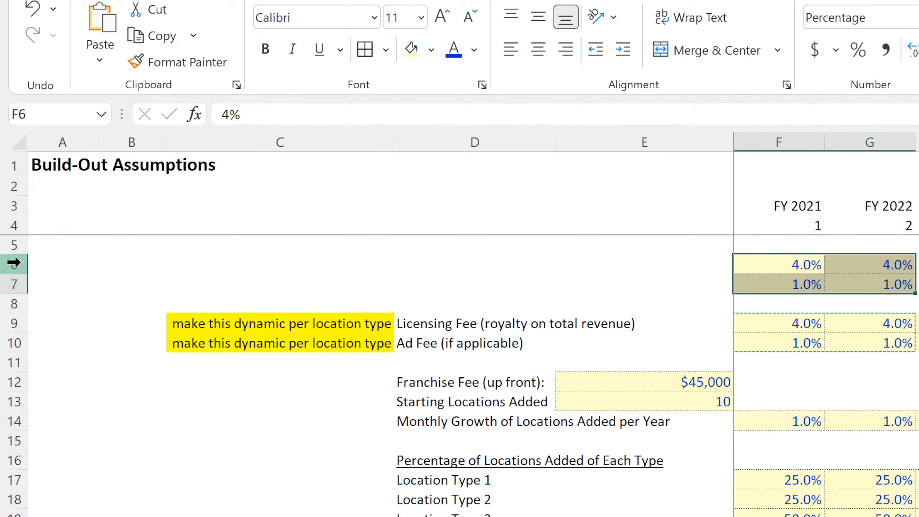
Insert three more rows above row 6 and paste a copy of the fee percentages F9:G10 at F6.
drag(13, 263, 14, 304)
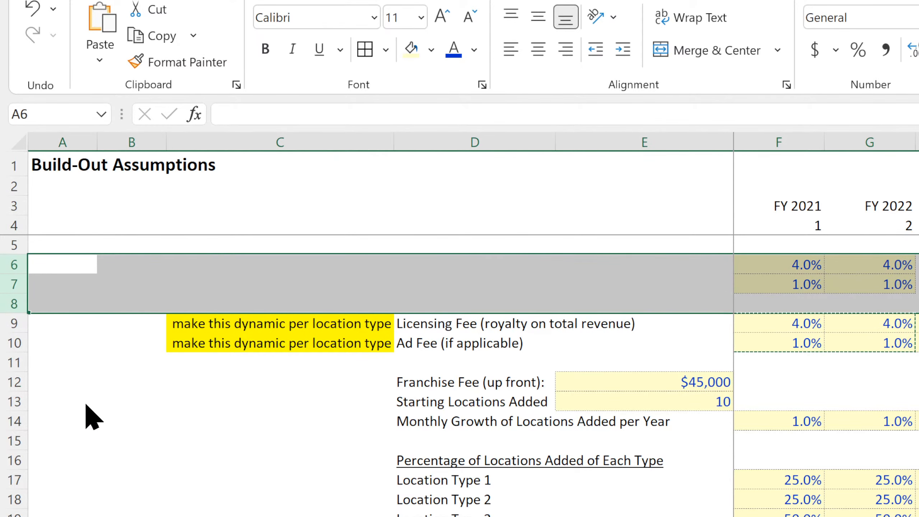
key(ctrl+shift+plus)
drag(891, 322, 788, 338)
key(ctrl+c)
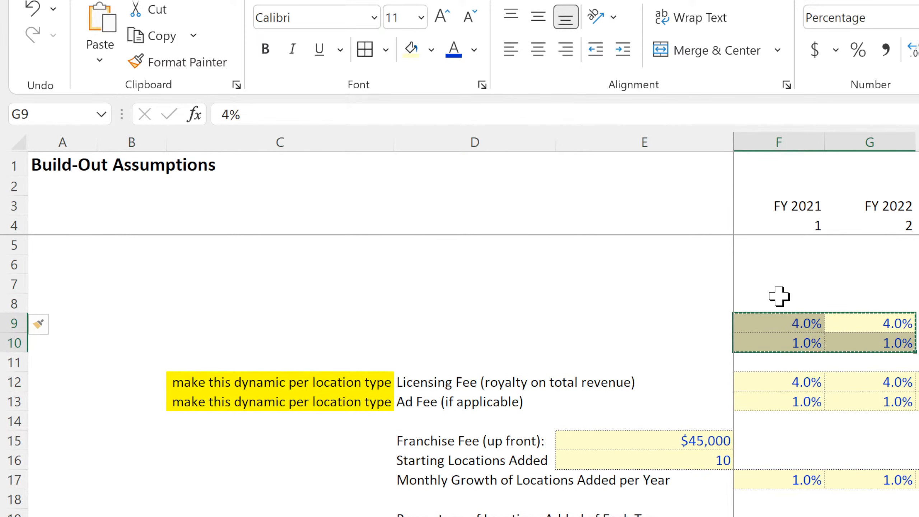
click(769, 263)
key(ctrl+v)
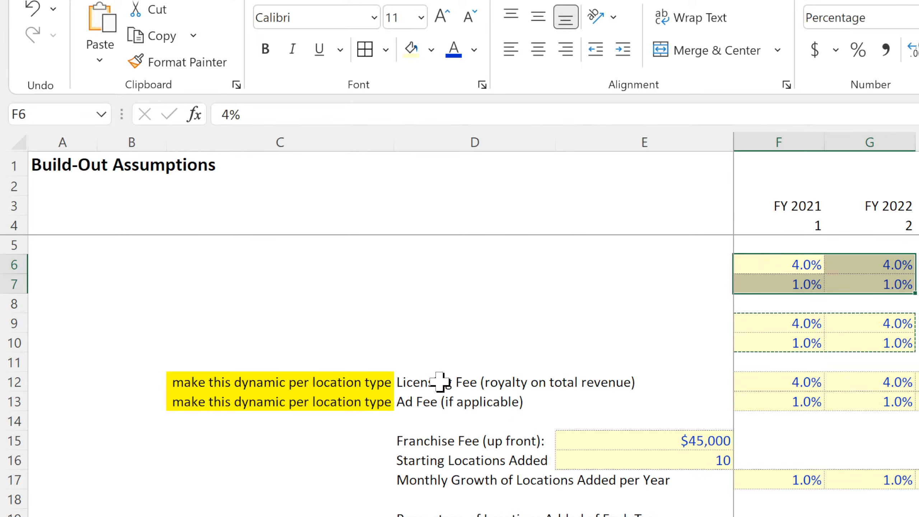
Copy the Licensing Fee and Ad Fee labels in D12:D13 and paste them at D6 and D9.
drag(437, 381, 435, 401)
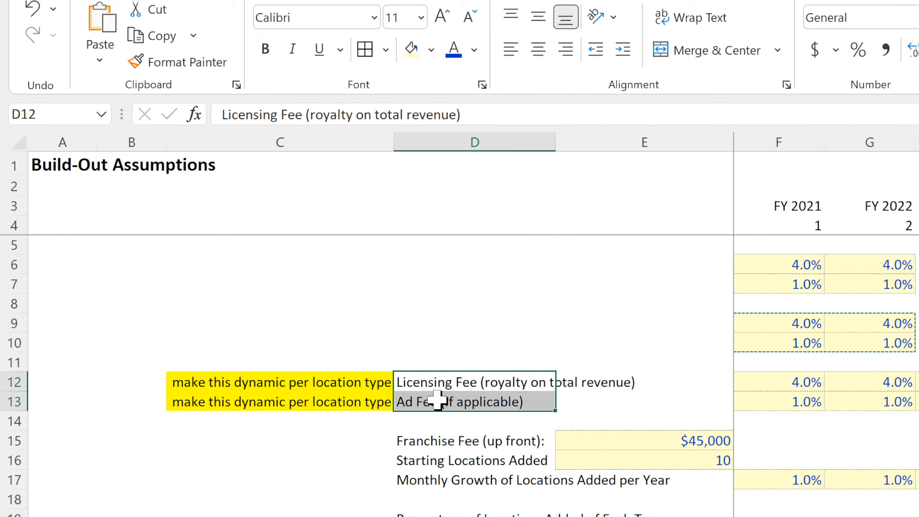
key(ctrl+c)
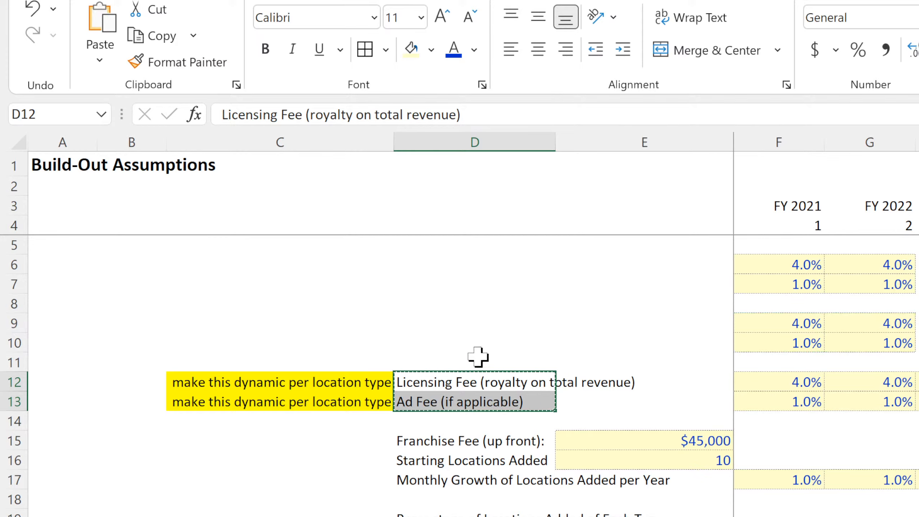
click(466, 269)
key(ctrl+v)
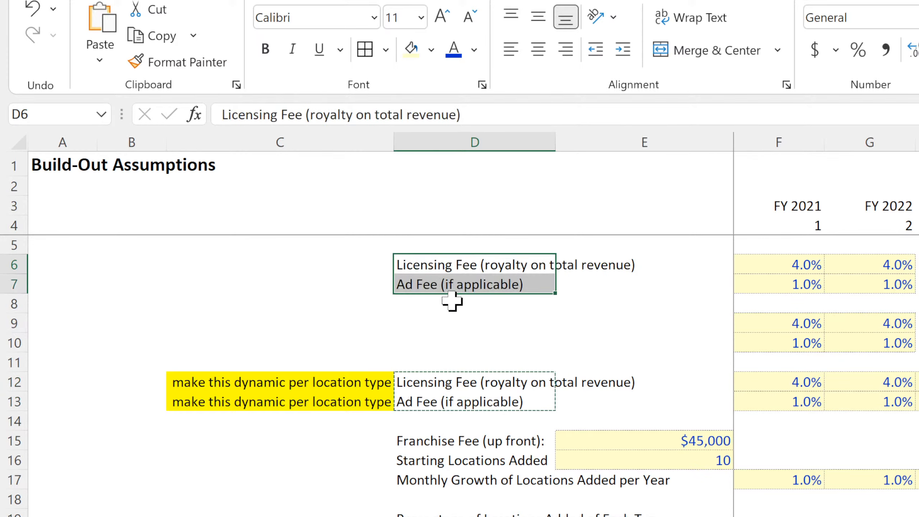
click(449, 322)
key(ctrl+v)
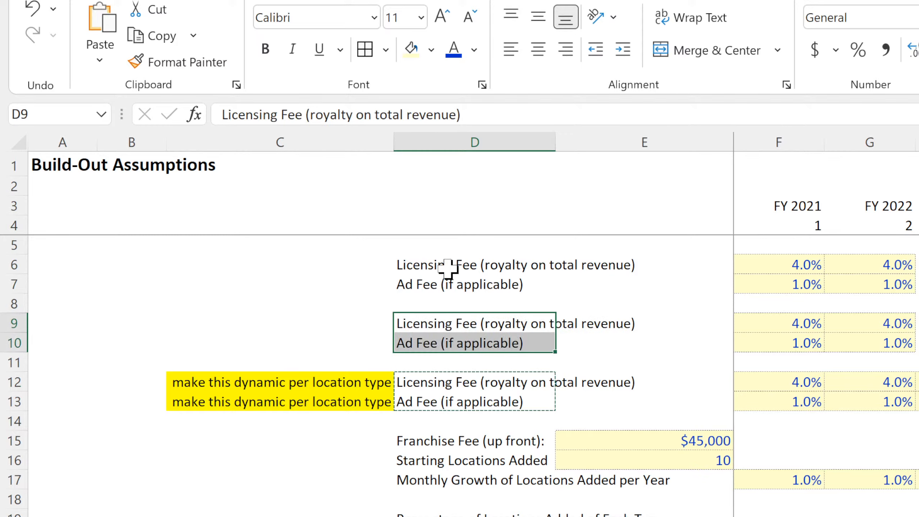
Move the Licensing Fee label from D6 to D5 and extend it to "Licensing Fee (royalty on total revenue) Per Location Type".
click(448, 268)
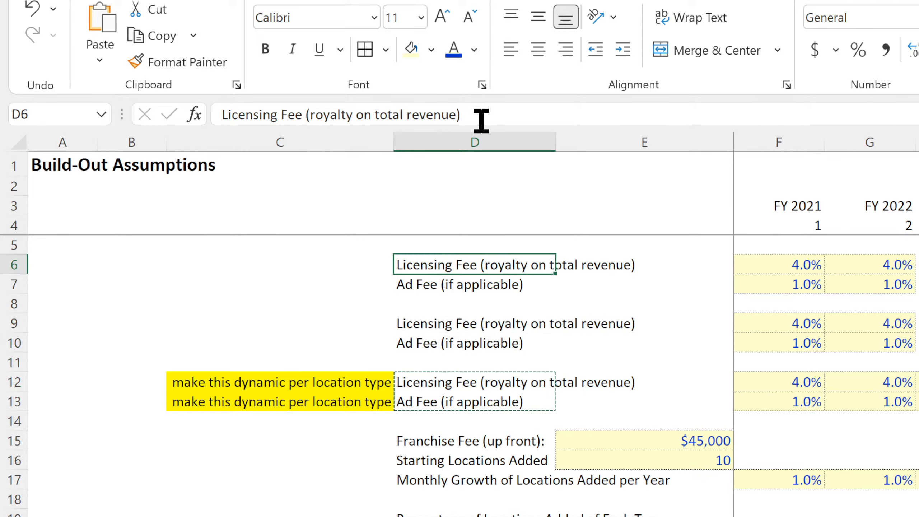
key(ctrl+x)
key(Up)
key(ctrl+v)
click(517, 115)
text(Per Location Type)
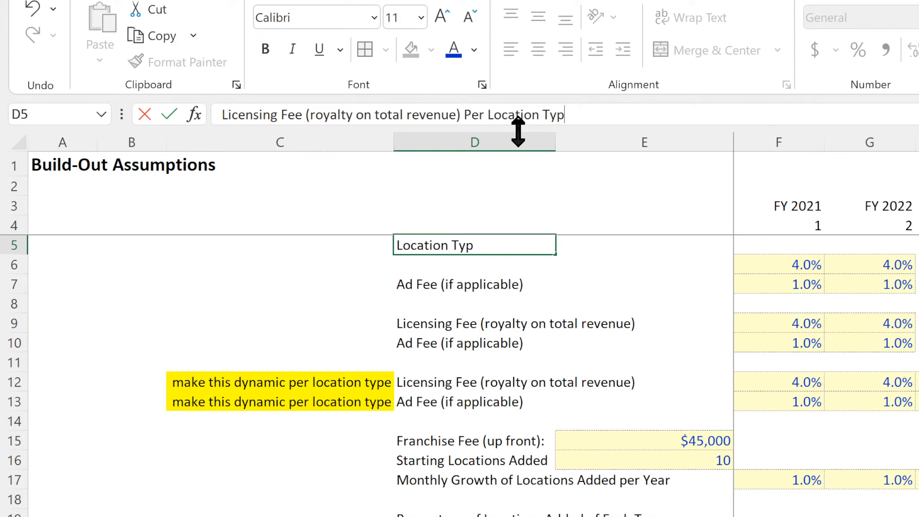
key(Return)
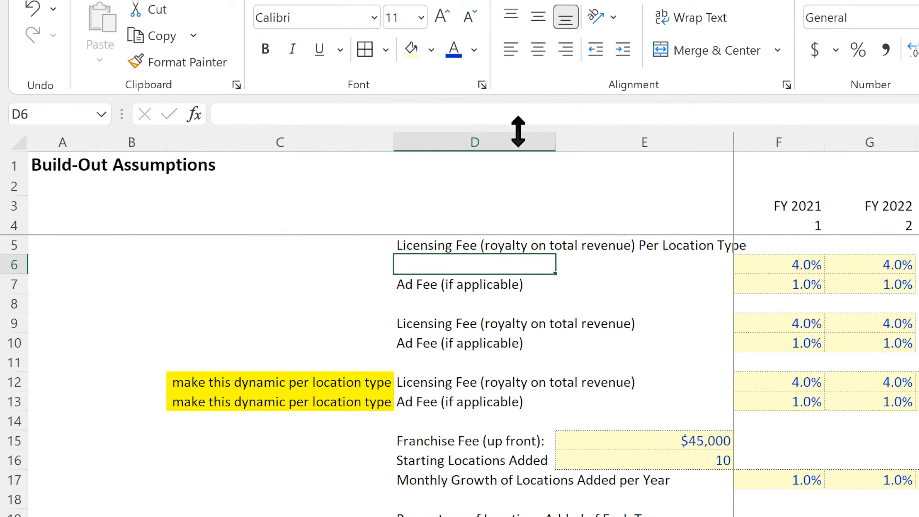
Clear the duplicate fee labels in D7, D9, D10 and D12.
click(443, 283)
key(BackSpace)
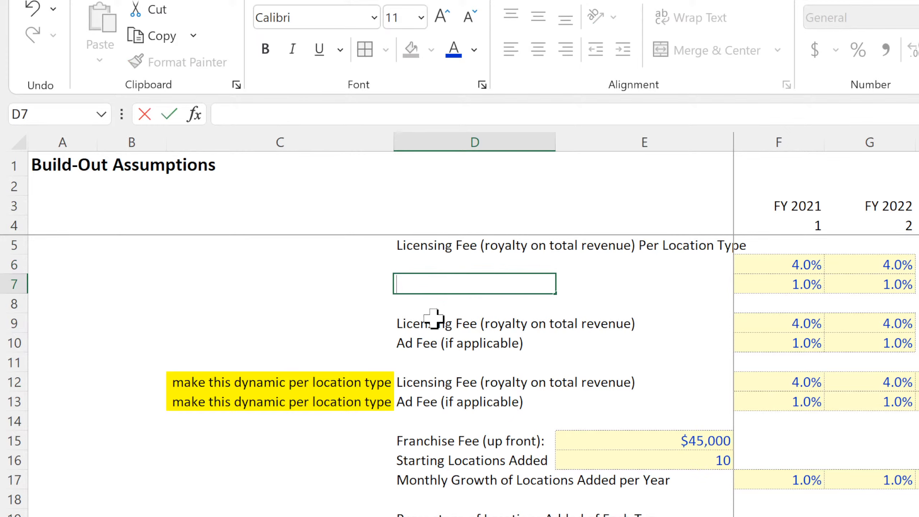
click(430, 345)
key(Delete)
click(432, 324)
key(BackSpace)
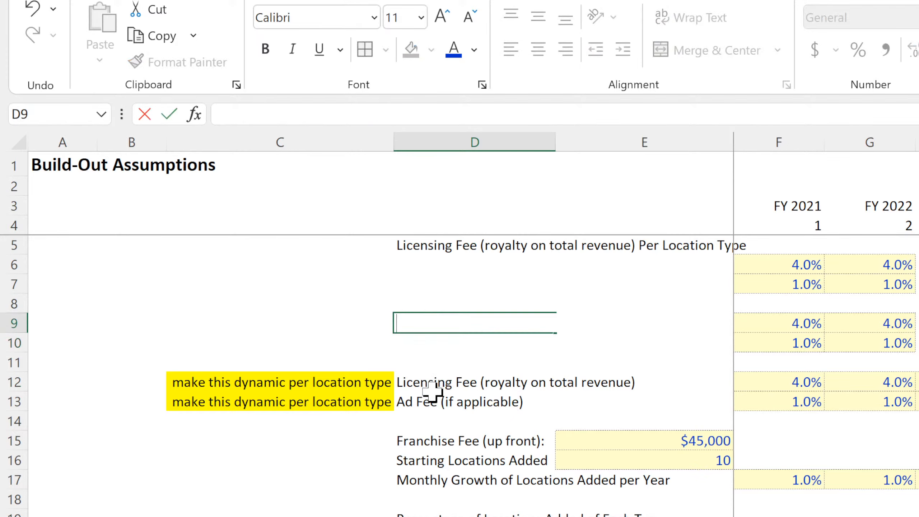
click(432, 388)
key(BackSpace)
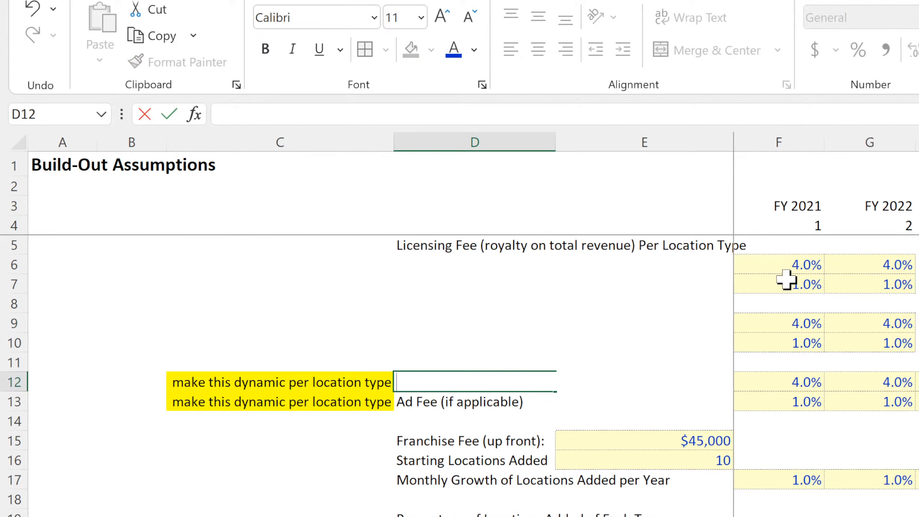
Fill the 4.0% fee values from row 9, starting at column F, up into row 8.
drag(788, 326, 806, 325)
click(917, 328)
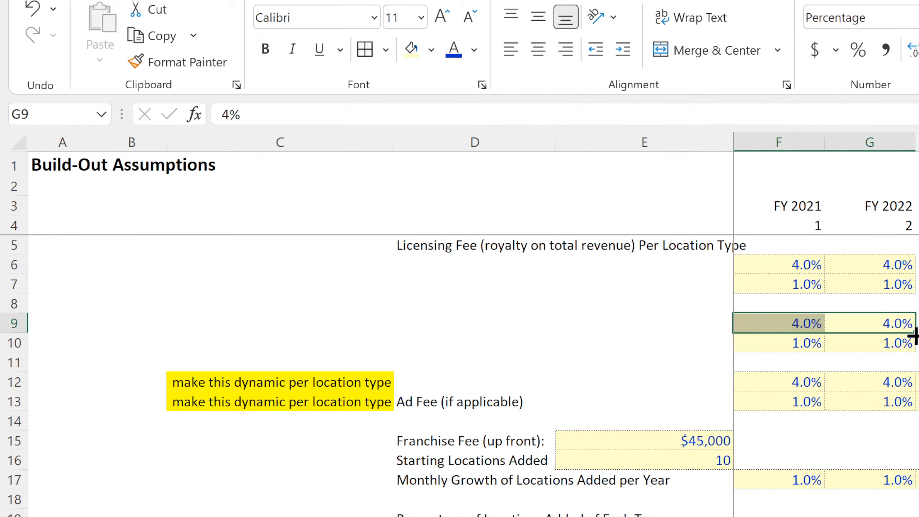
drag(913, 332, 915, 300)
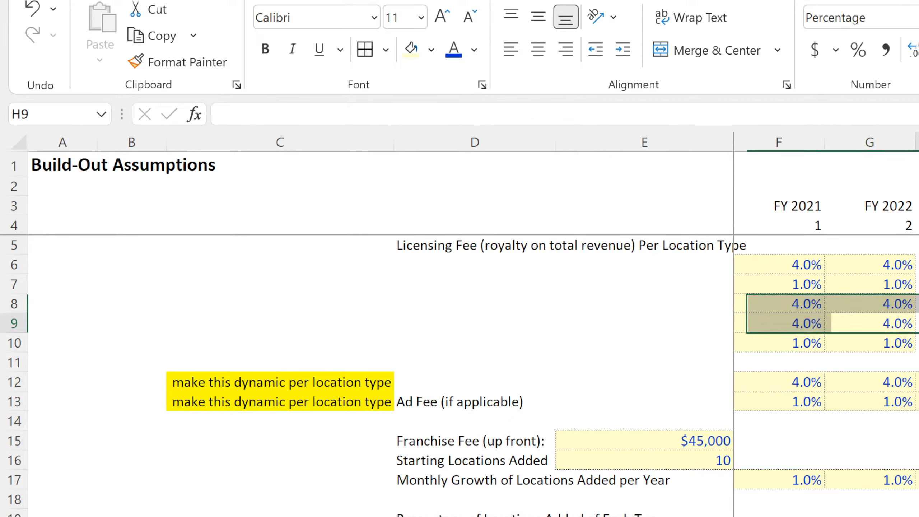
Clear the fee percentages in row 9 and move the Ad Fee label from D13 to D10.
click(693, 324)
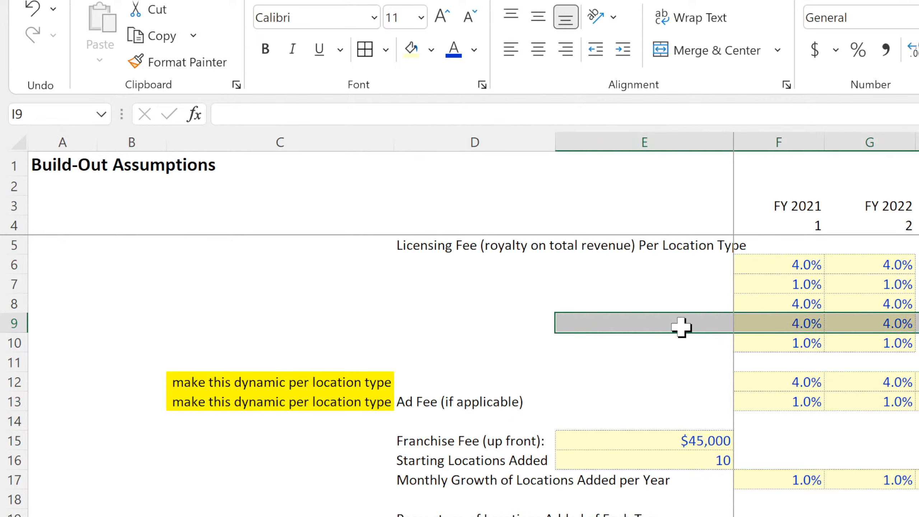
shift+click(910, 326)
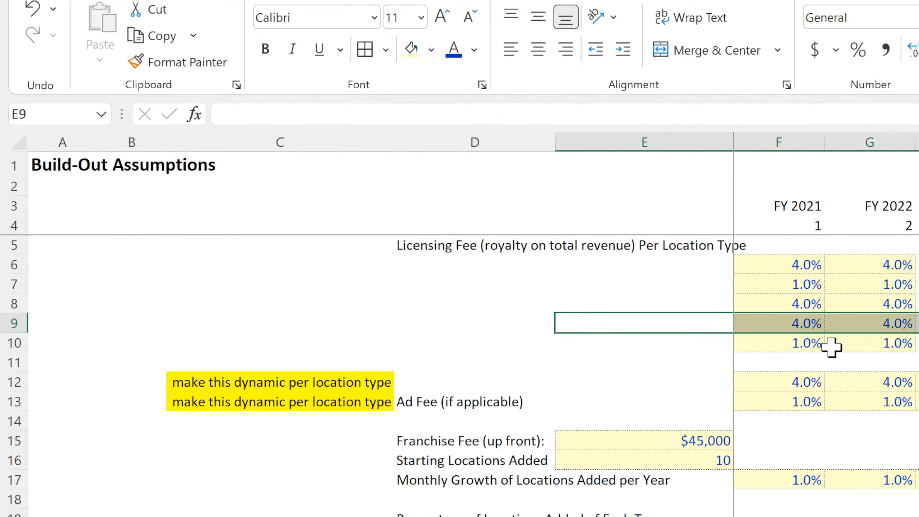
key(Delete)
click(457, 401)
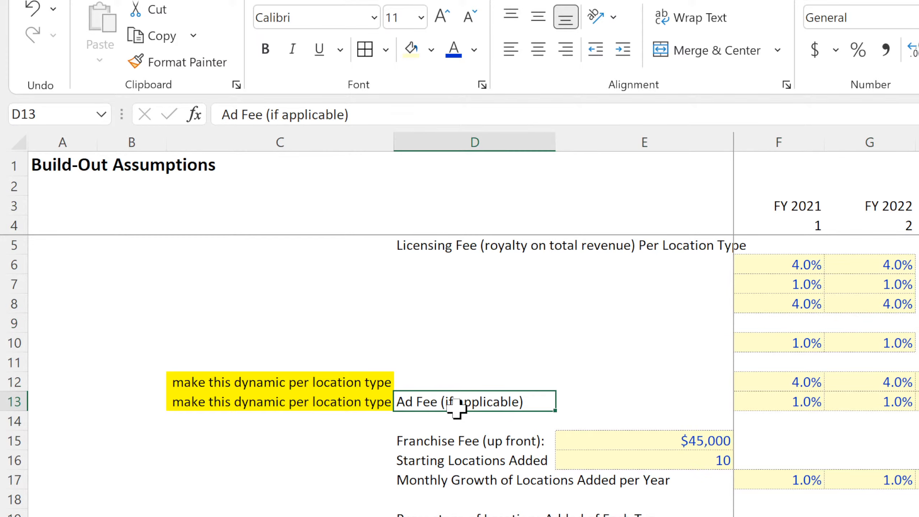
drag(455, 407, 506, 340)
click(456, 515)
text(c)
click(457, 263)
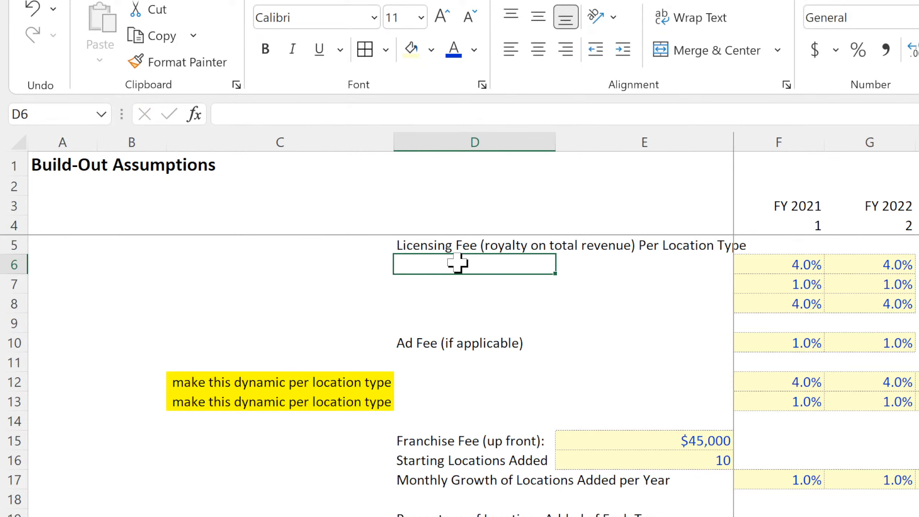
click(32, 10)
text(c)
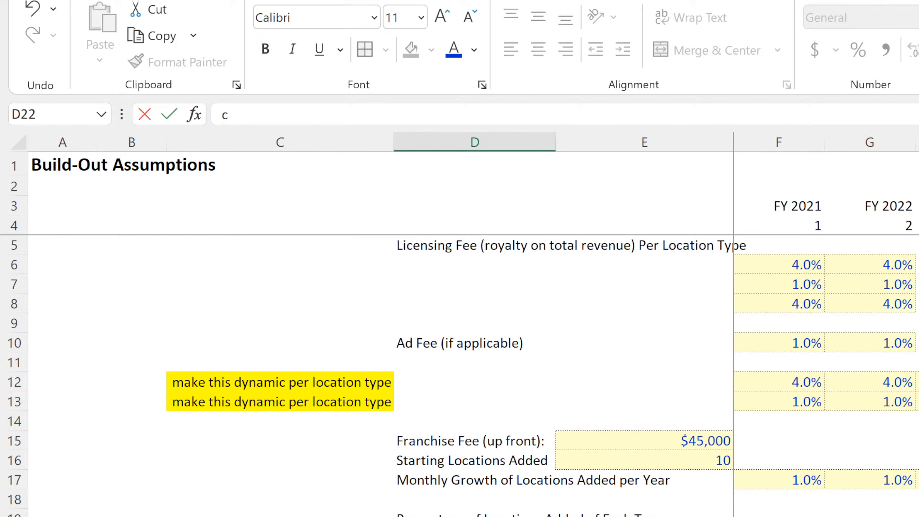
key(Left)
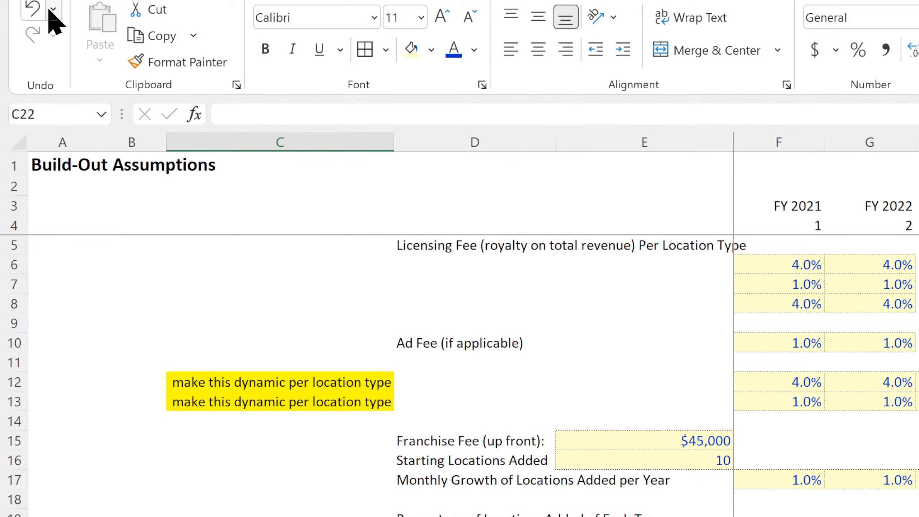
click(33, 8)
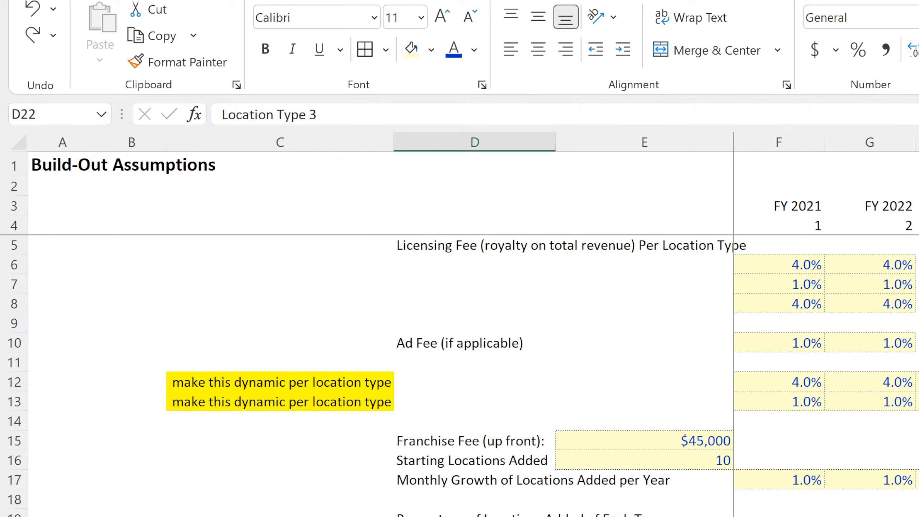
text(c)
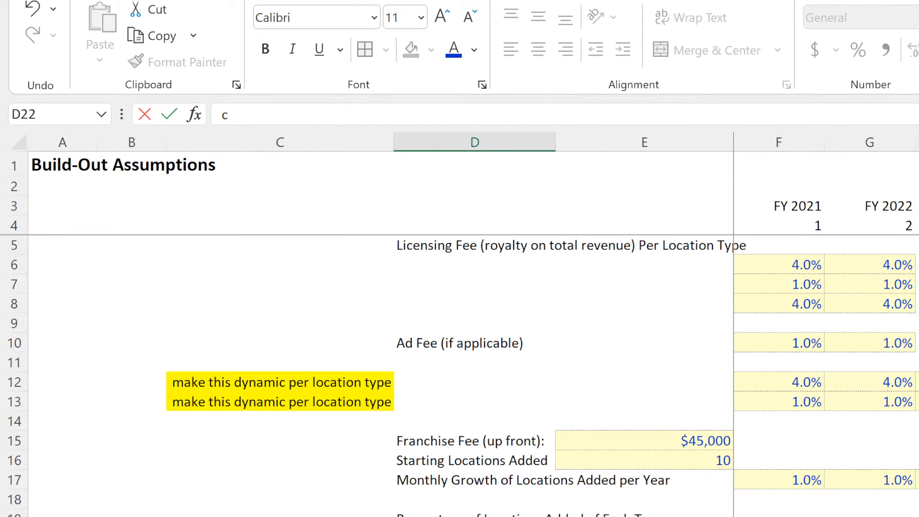
click(231, 516)
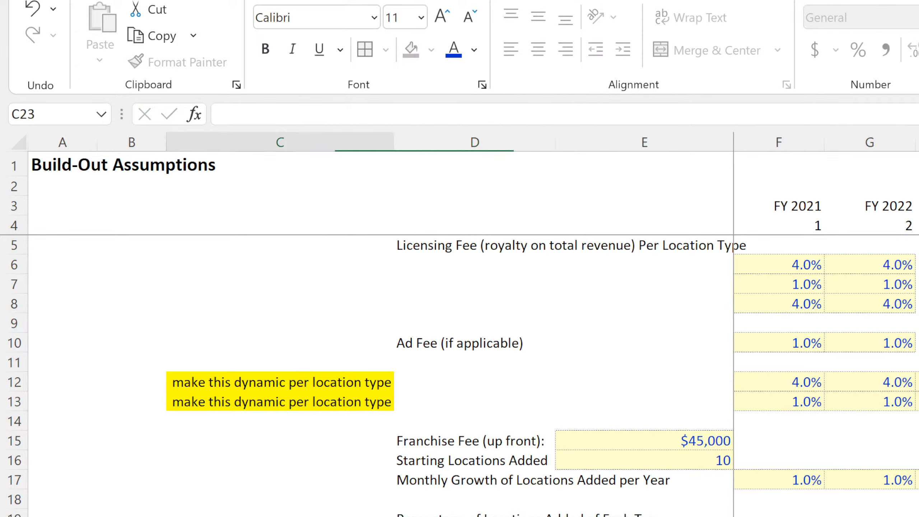
click(33, 8)
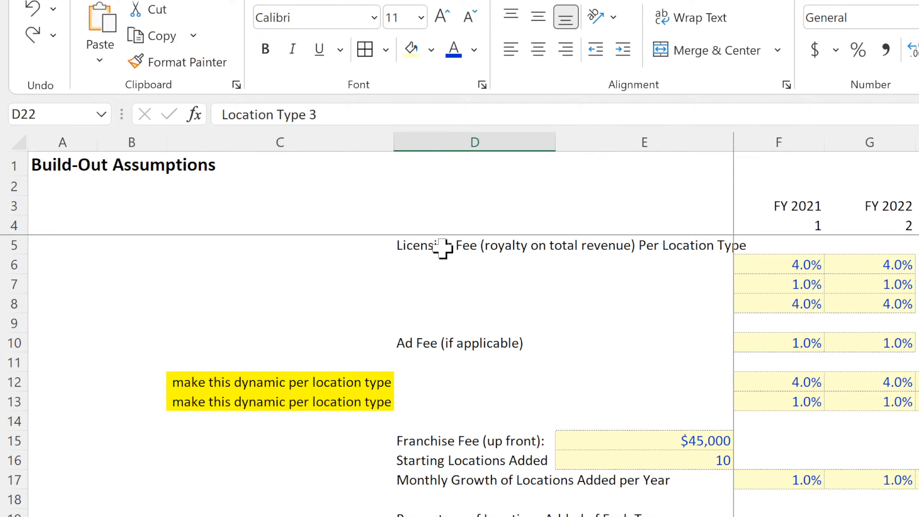
Paste the copied Location Type 1 to 3 labels at D6 under Licensing Fee and at D11 under Ad Fee.
click(437, 265)
key(ctrl+v)
click(437, 363)
key(ctrl+v)
Fill the 1.0% ad fee across rows 11 to 13 for the yearly columns and clear the values in row 10.
drag(782, 343, 782, 382)
key(ctrl+d)
drag(782, 325, 864, 327)
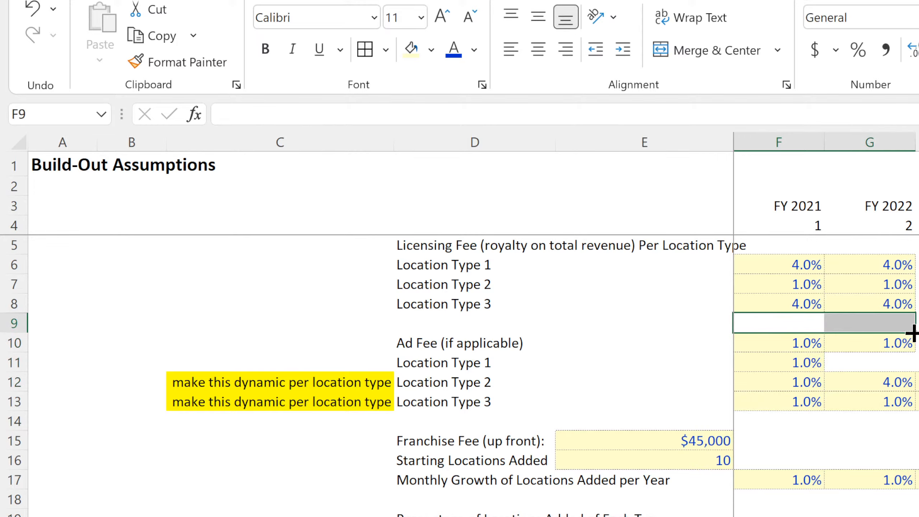
drag(913, 344, 907, 345)
click(811, 360)
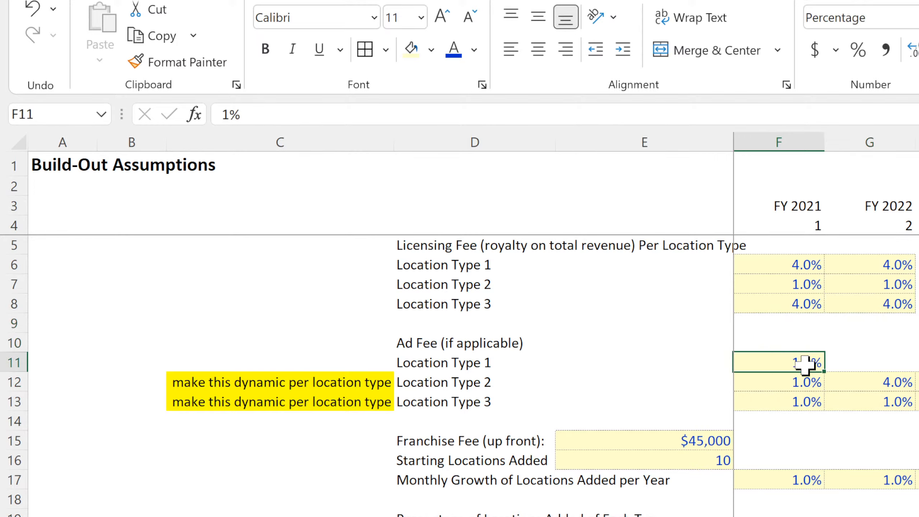
drag(824, 372, 917, 411)
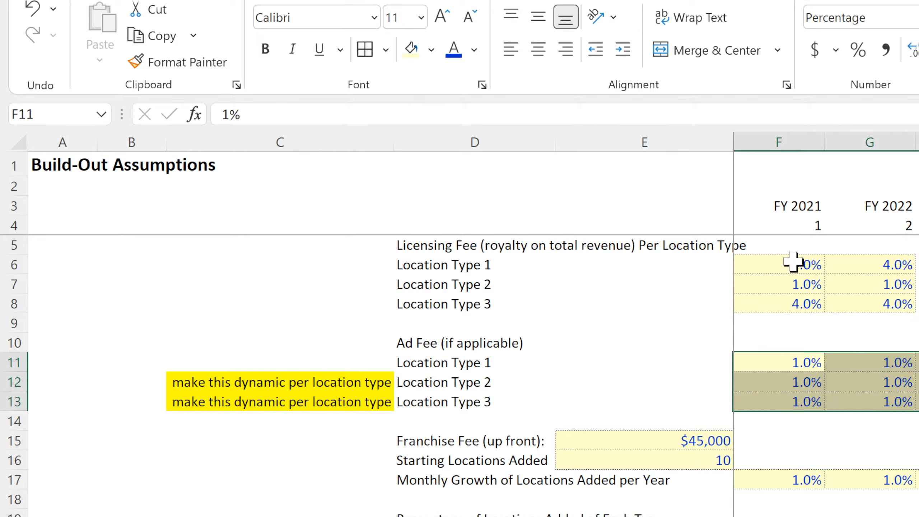
Clear the yearly fee percentages in rows 5 to 13 from column G onward, keeping only column F.
drag(883, 245, 918, 245)
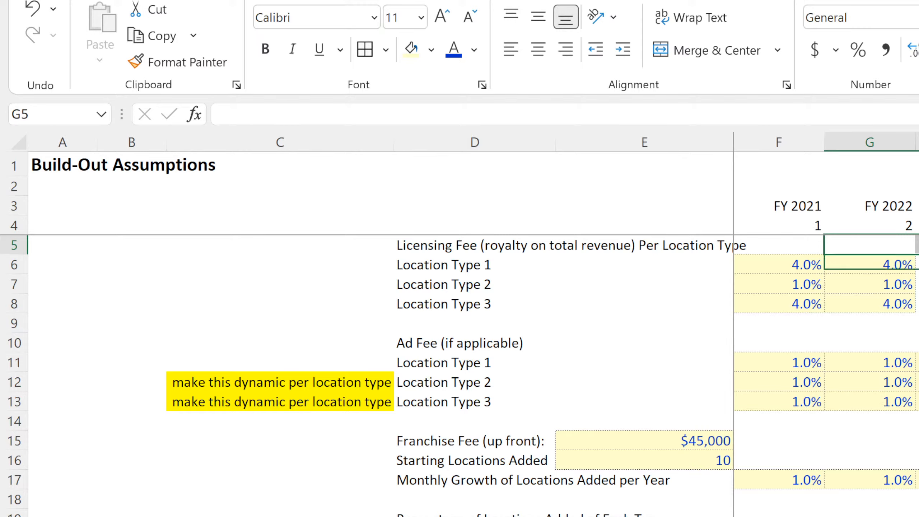
drag(918, 265, 918, 402)
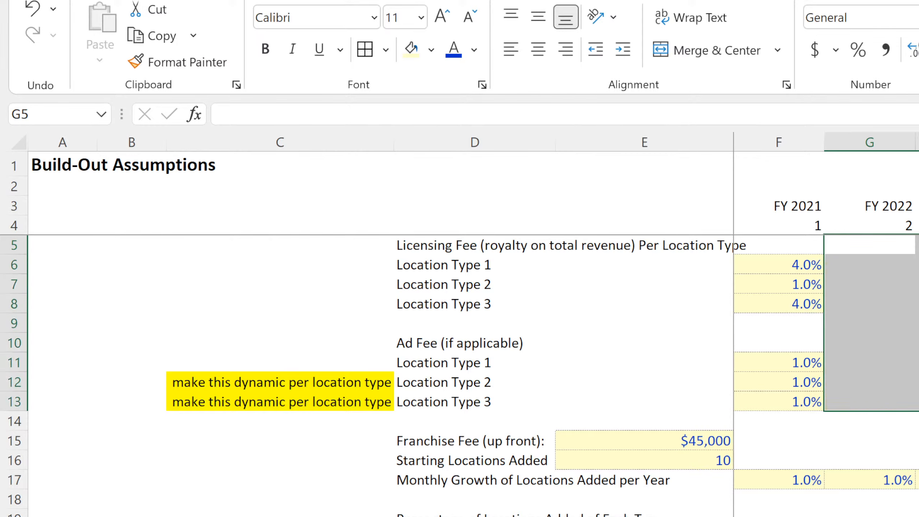
click(918, 362)
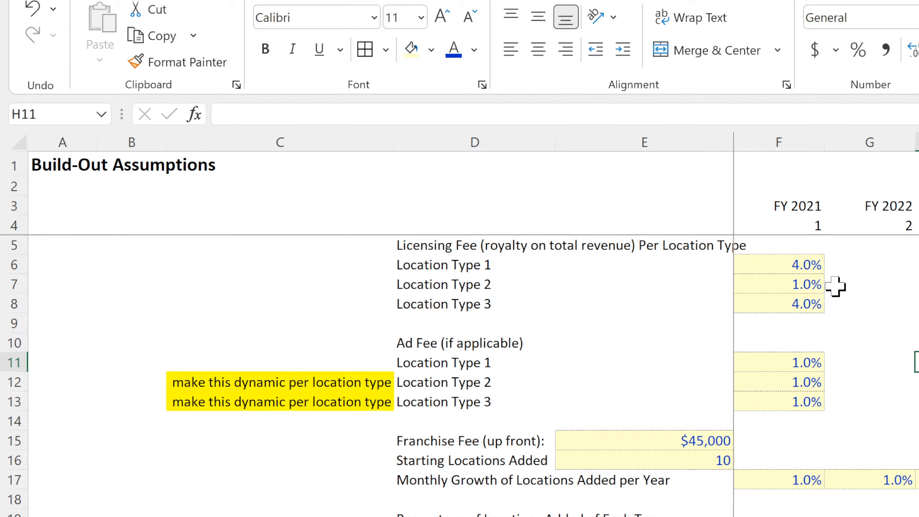
Move the fee percentages from F6:F13 to E6:E13, directly beside the location type labels.
click(799, 268)
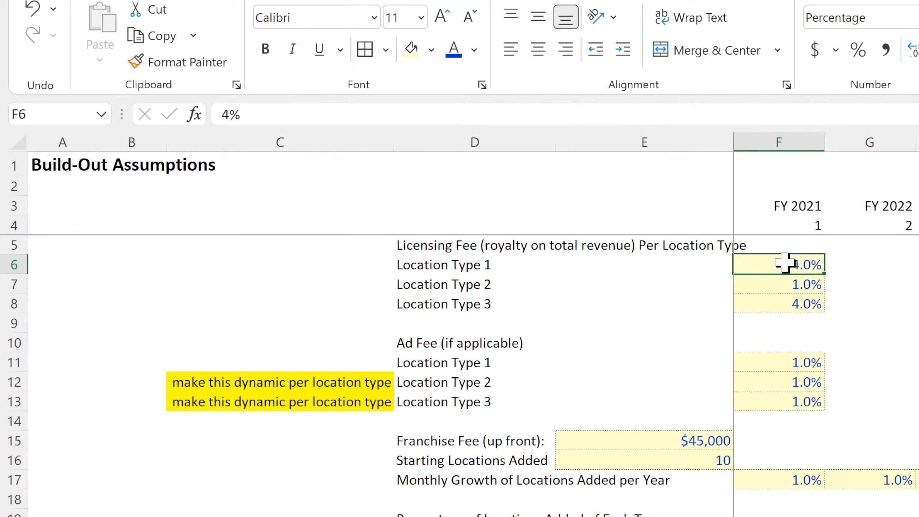
drag(782, 271, 776, 398)
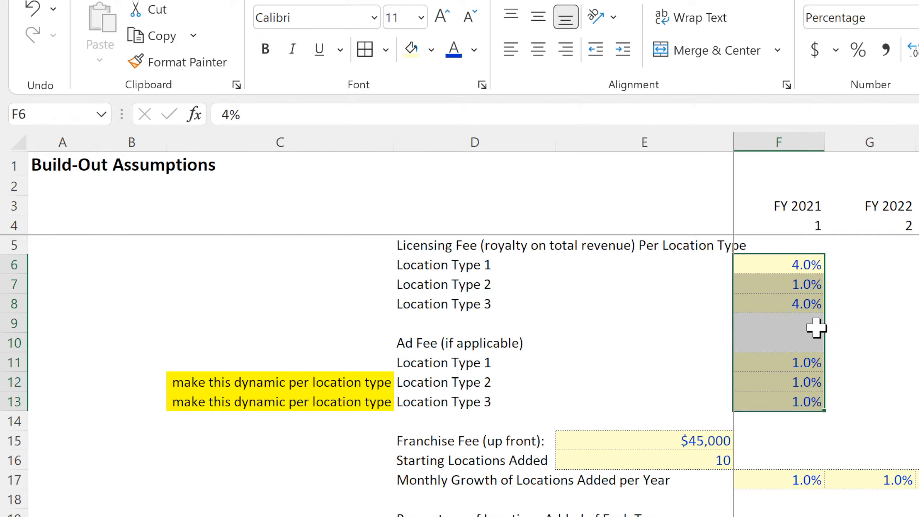
click(826, 324)
click(780, 266)
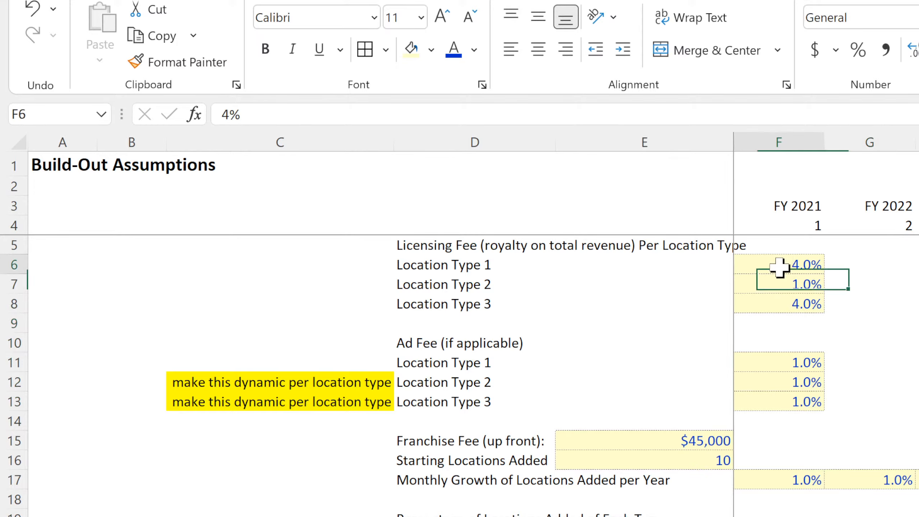
drag(779, 268, 714, 289)
click(834, 304)
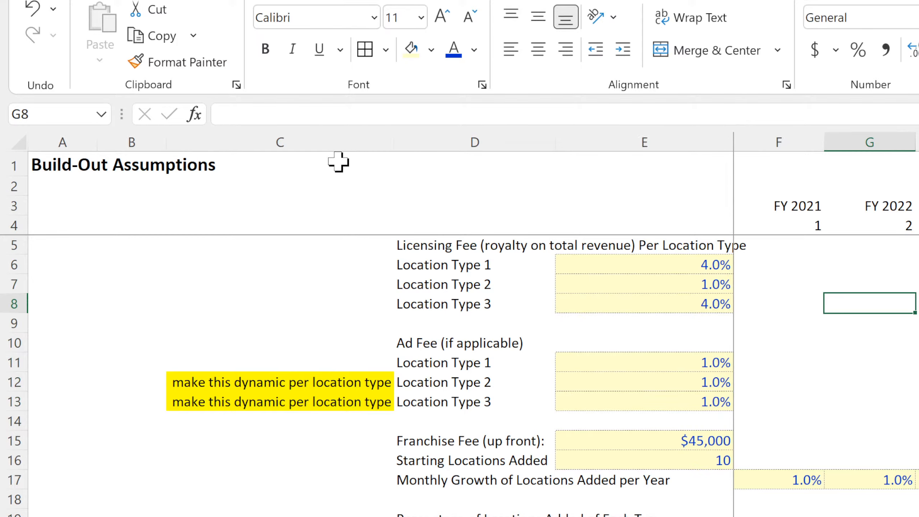
Delete column C with the "make this dynamic per location type" notes and widen column D.
click(312, 141)
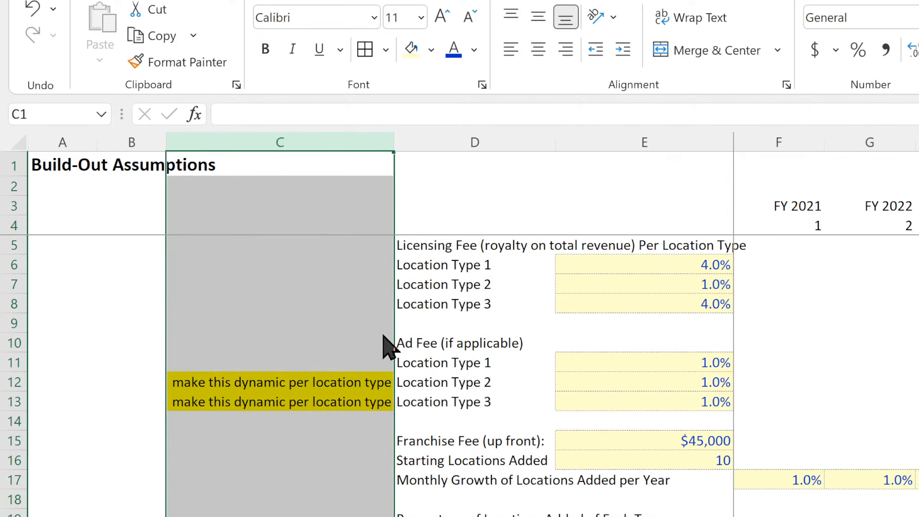
key(ctrl+minus)
click(460, 320)
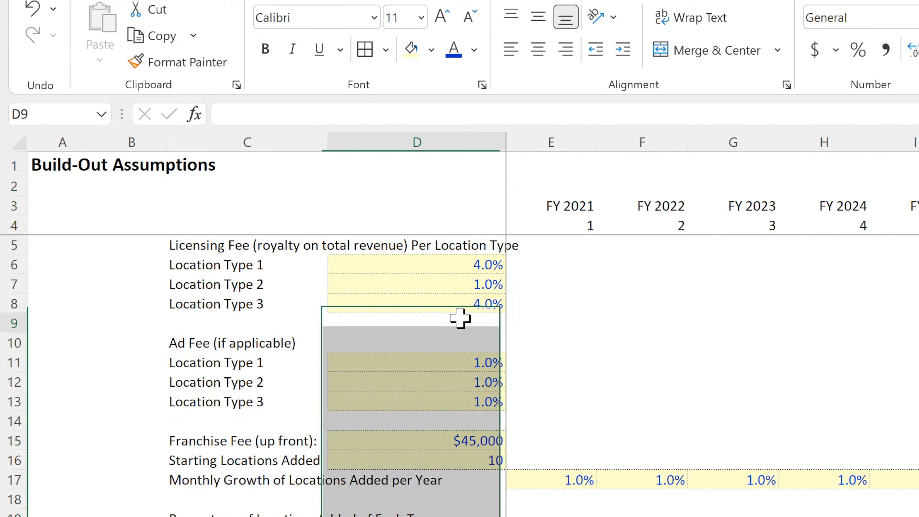
click(507, 138)
drag(504, 144, 546, 146)
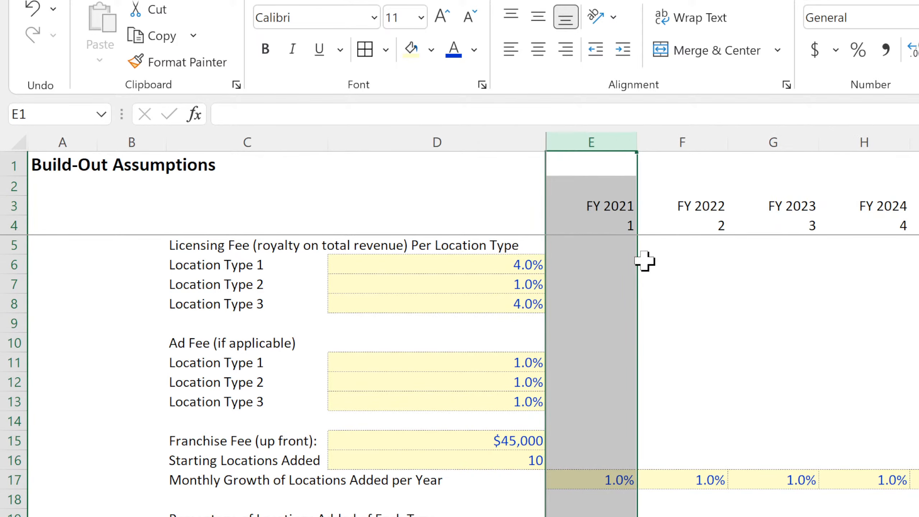
Underline the Licensing Fee heading in C5 and the Ad Fee heading in C10.
click(193, 253)
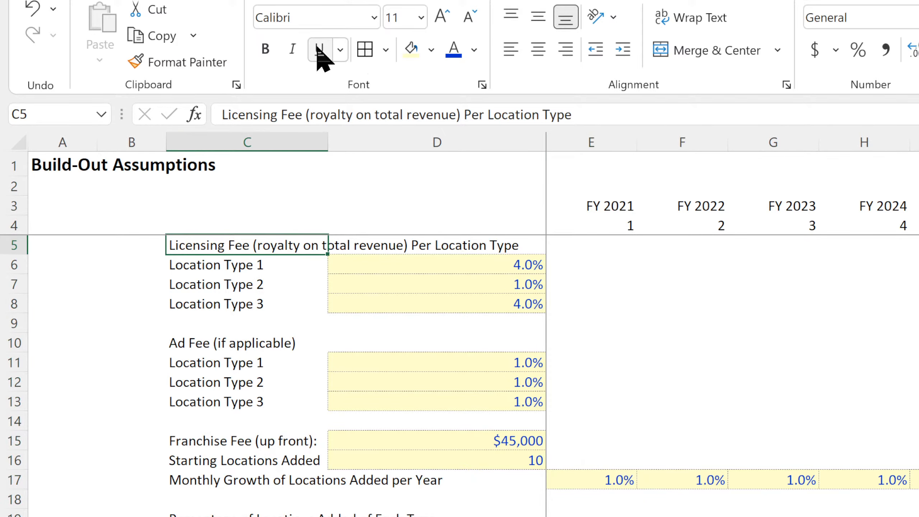
click(319, 54)
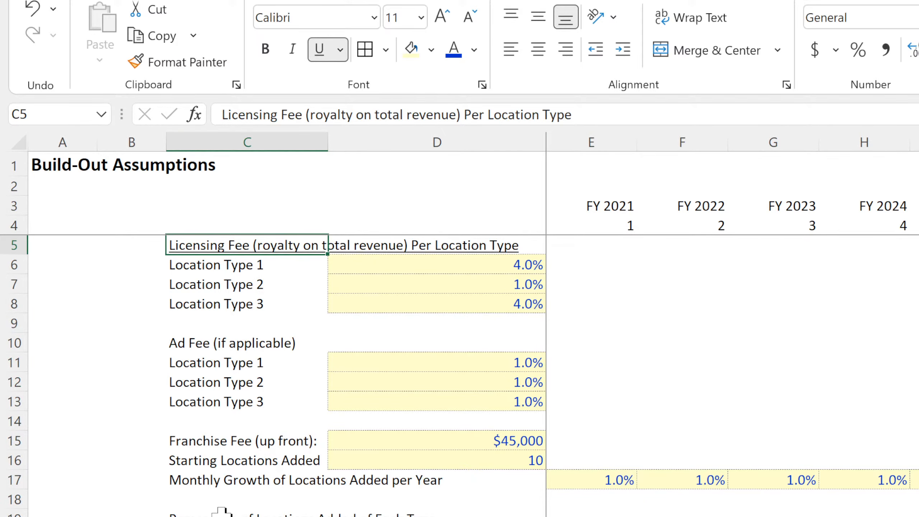
click(227, 347)
click(319, 51)
Set the licensing fees for Location Types 1, 2 and 3 to 5%, 7% and 6%.
click(453, 266)
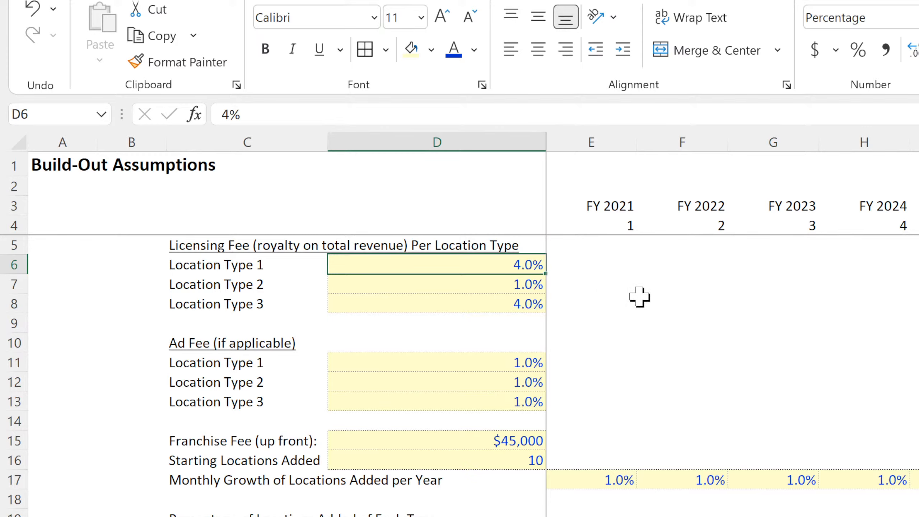
text(5)
key(Return)
text(7)
key(Return)
text(6)
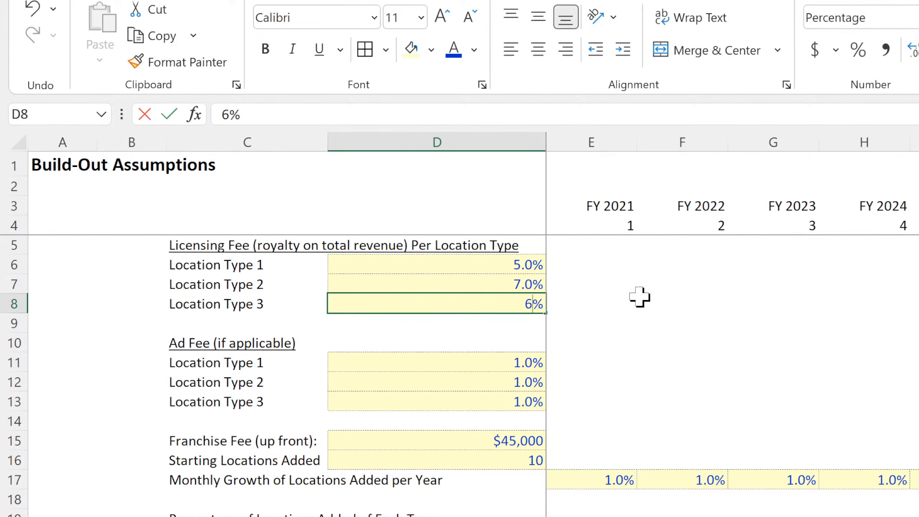
key(Return)
Set the ad fees for Location Types 1, 2 and 3 to 0.5%, 1.5% and 0.752%.
click(489, 358)
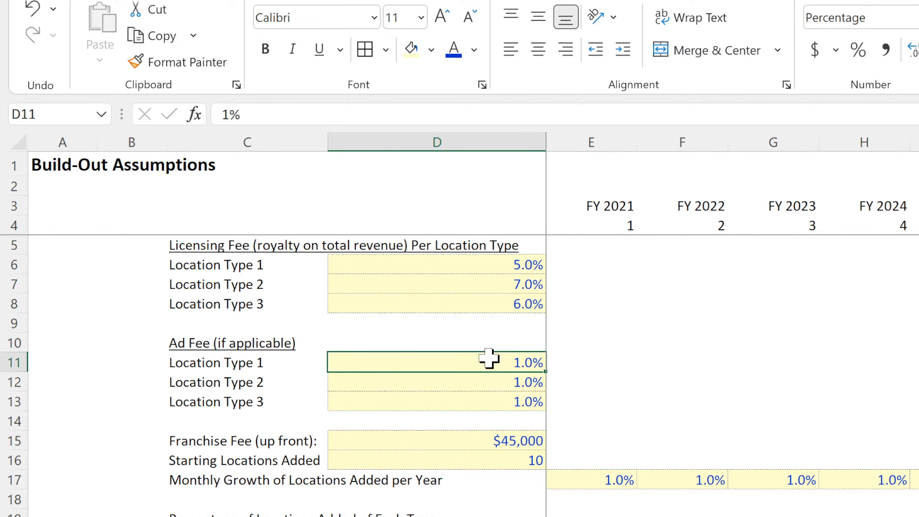
text(0.5)
key(Return)
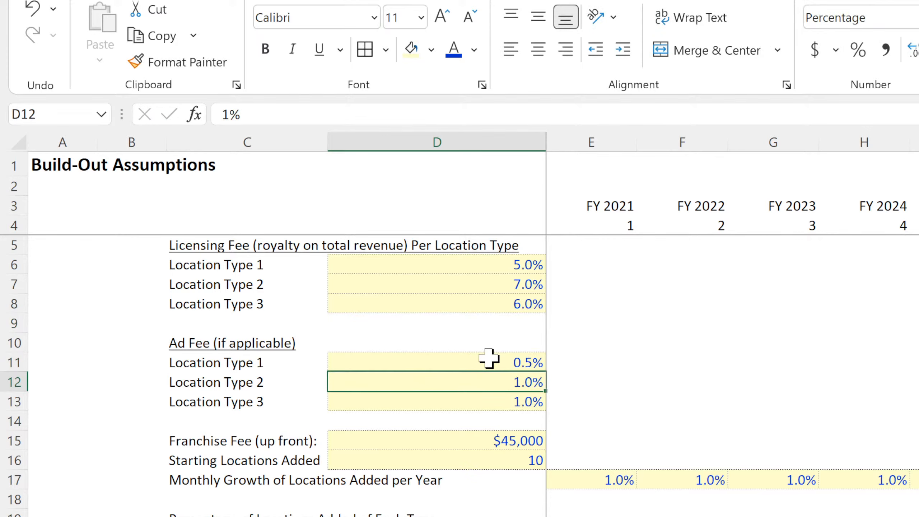
text(1.5)
key(Return)
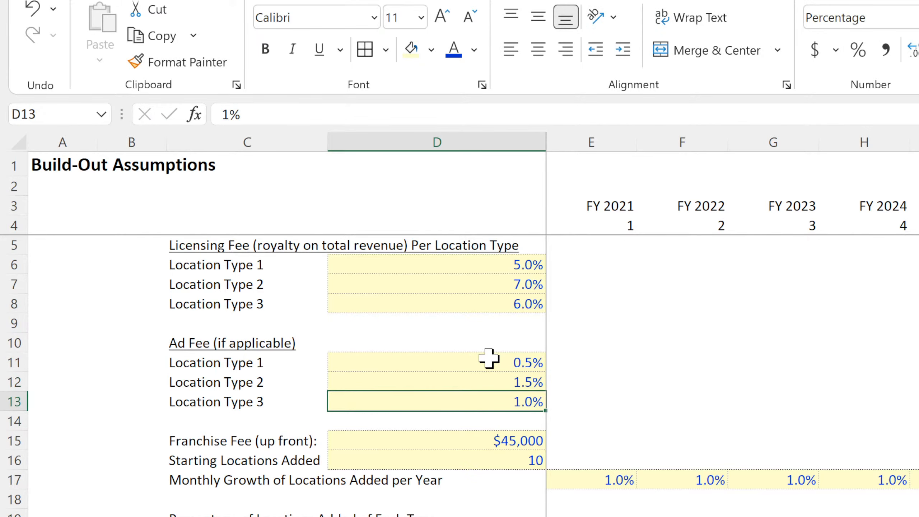
text(0.752)
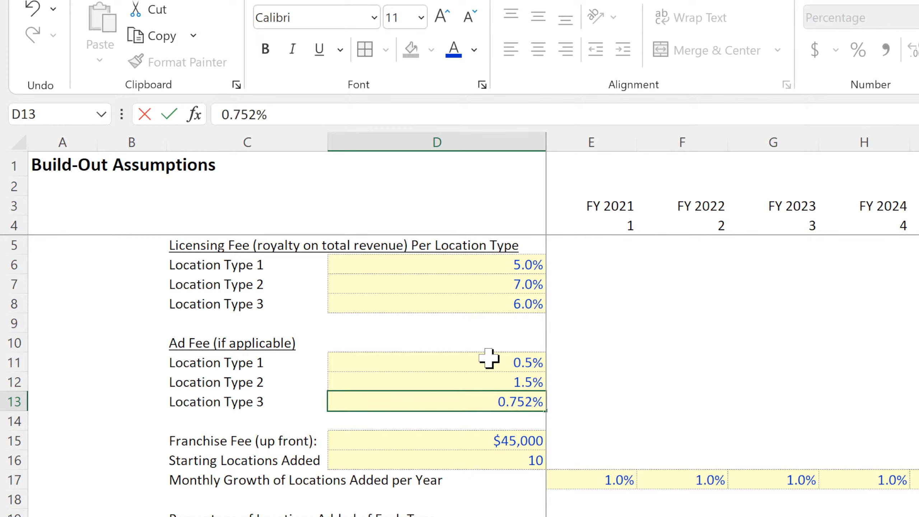
key(Return)
Format the licensing and ad fee percentages in D6:D13 to show two decimal places.
drag(489, 358, 487, 399)
drag(489, 255, 485, 390)
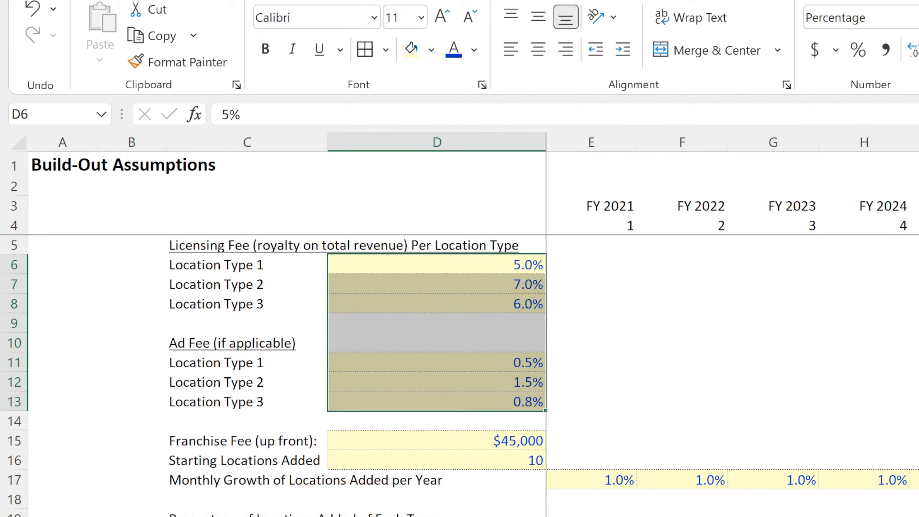
click(782, 357)
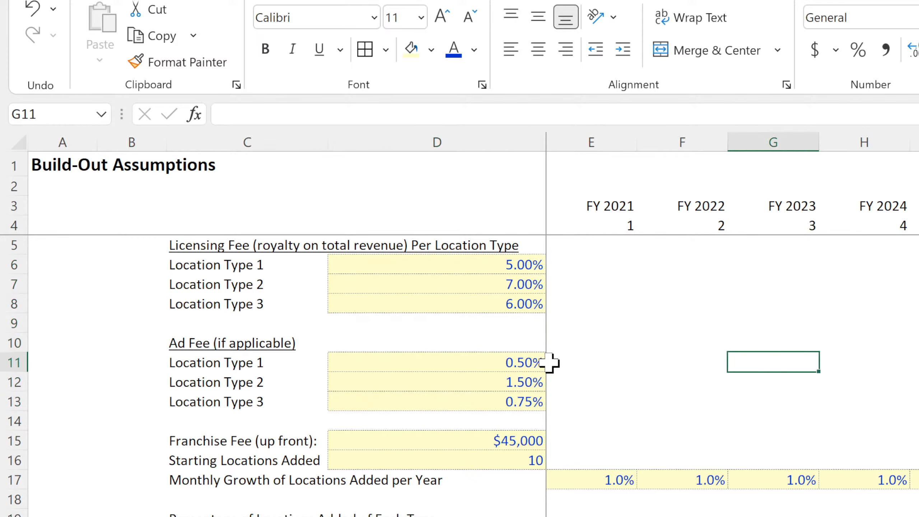
Review the location type labels, franchise fee and starting locations inputs on the Build-Out Assumptions sheet.
click(277, 268)
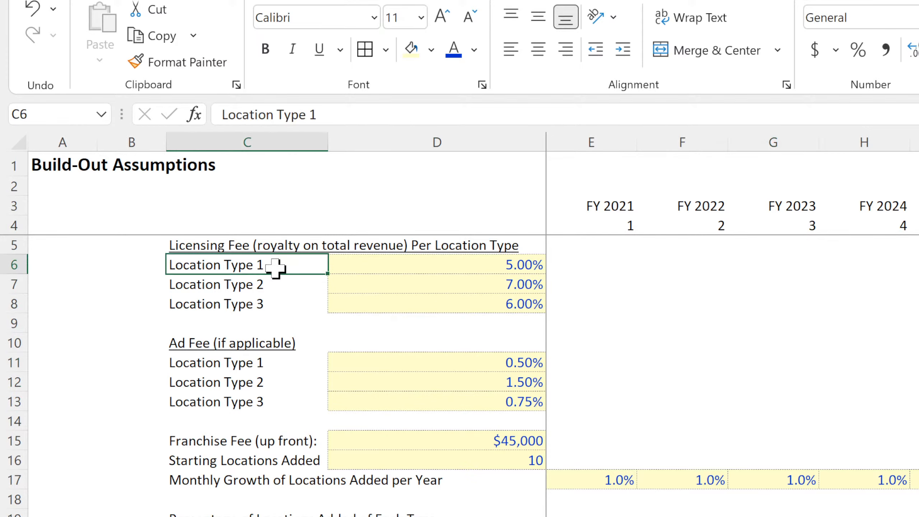
click(274, 288)
click(273, 307)
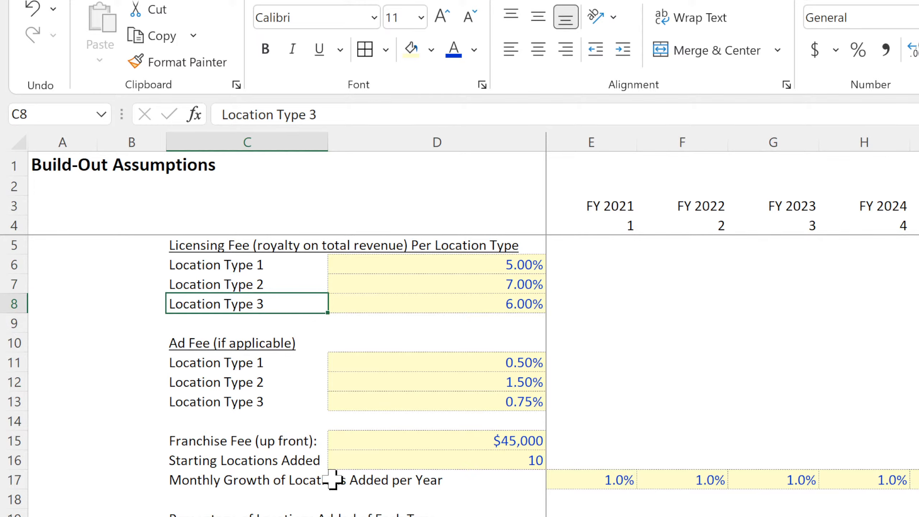
click(243, 246)
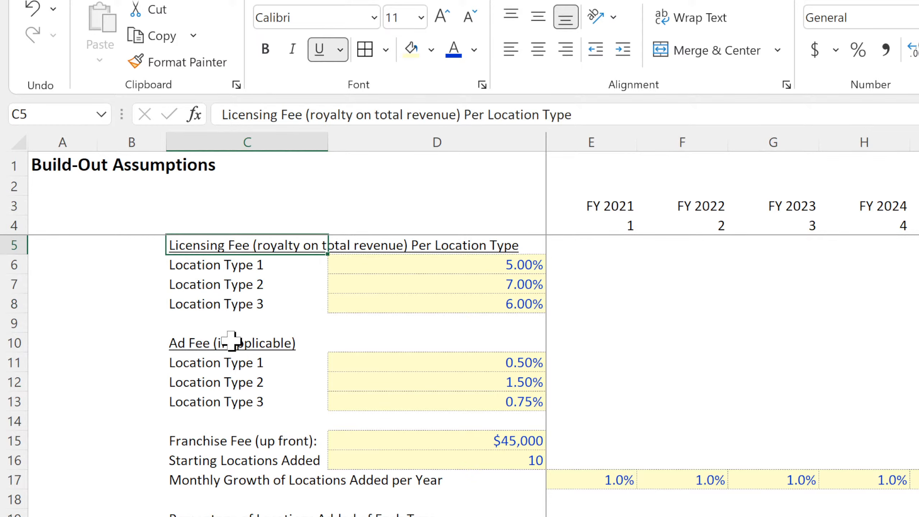
click(231, 441)
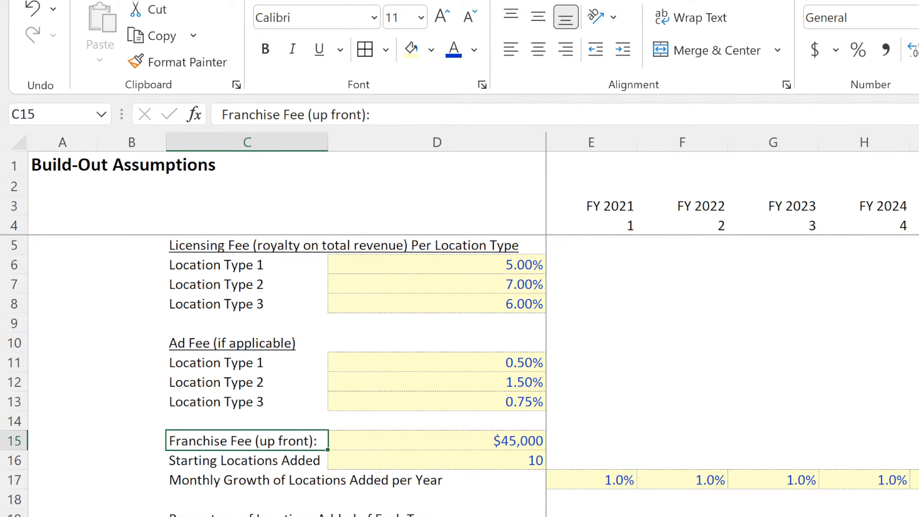
click(462, 458)
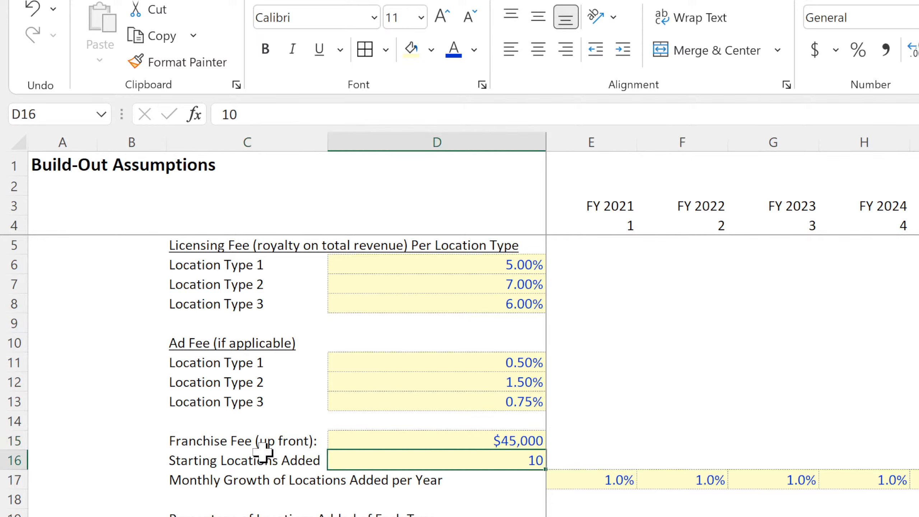
scroll(262, 453, down, 4)
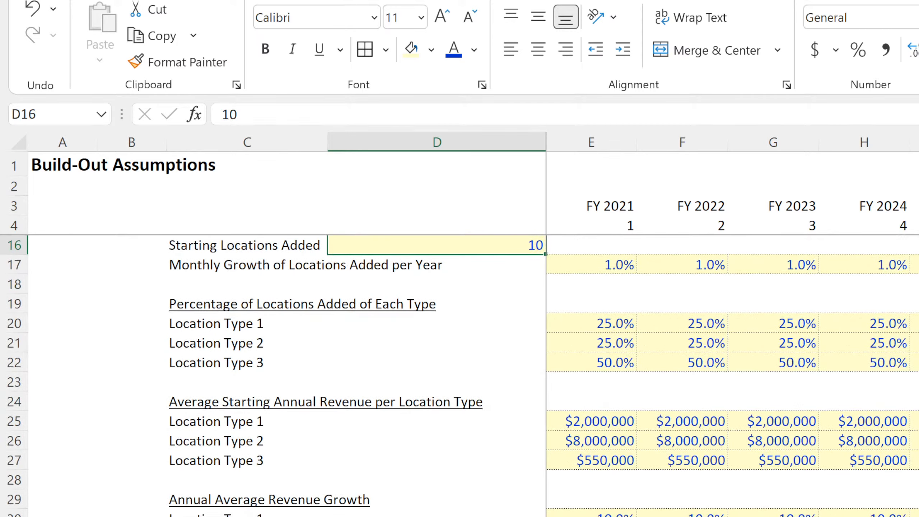
scroll(470, 372, up, 4)
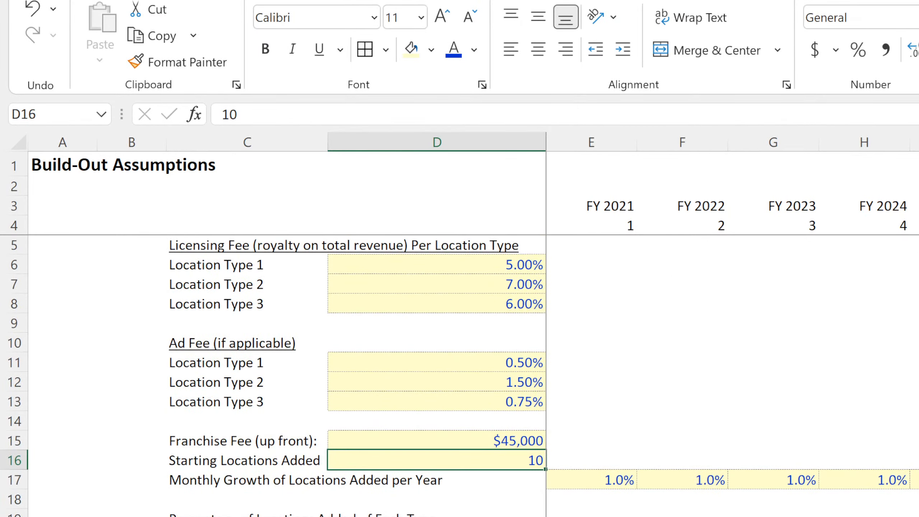
click(810, 369)
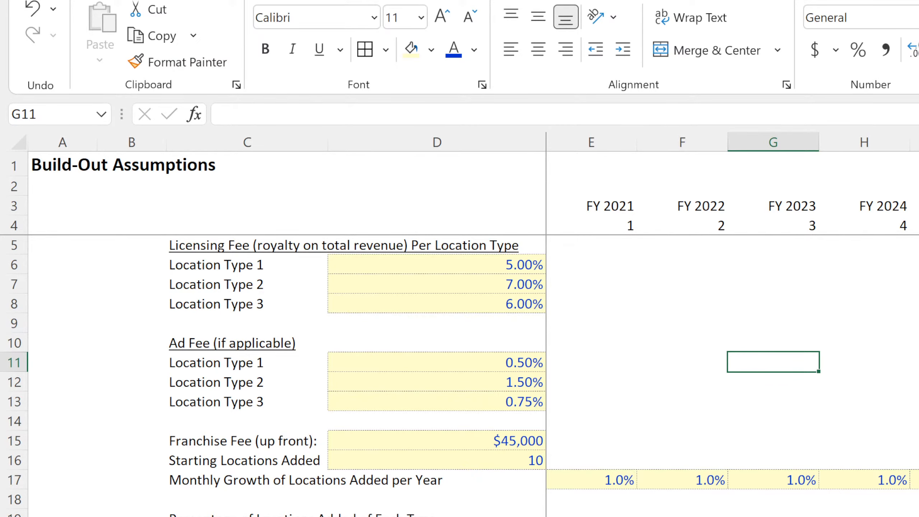
On the setup costs sheet, enter =RANDBETWEEN(10000,100000) in C4 as the Recruitment Costs amount.
key(ctrl+Page_Down)
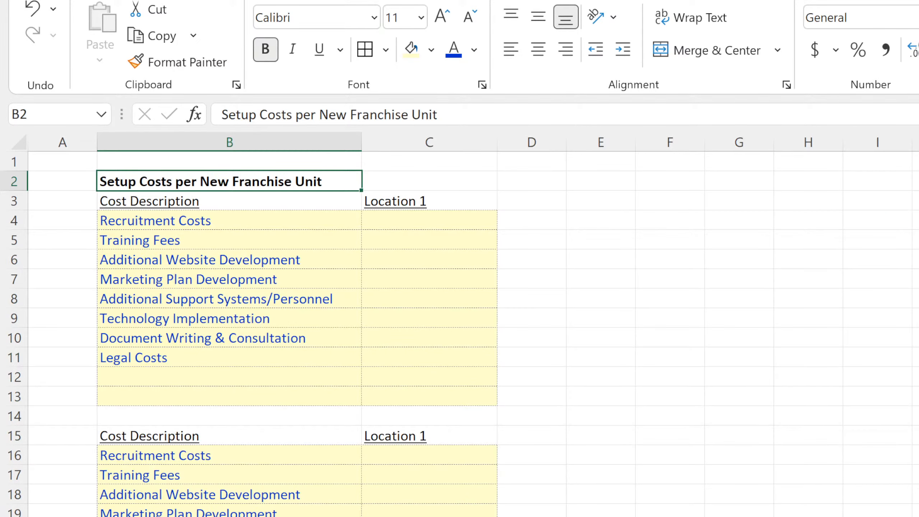
click(651, 469)
click(439, 219)
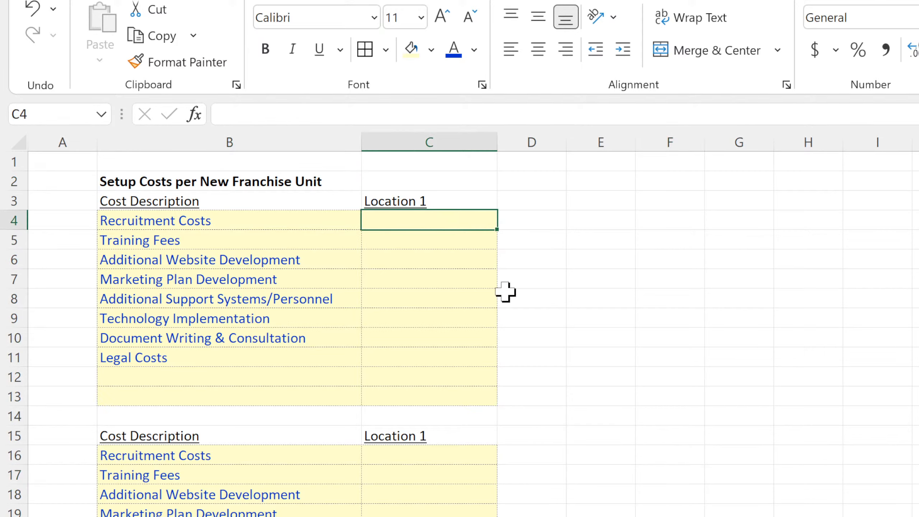
text(=randb)
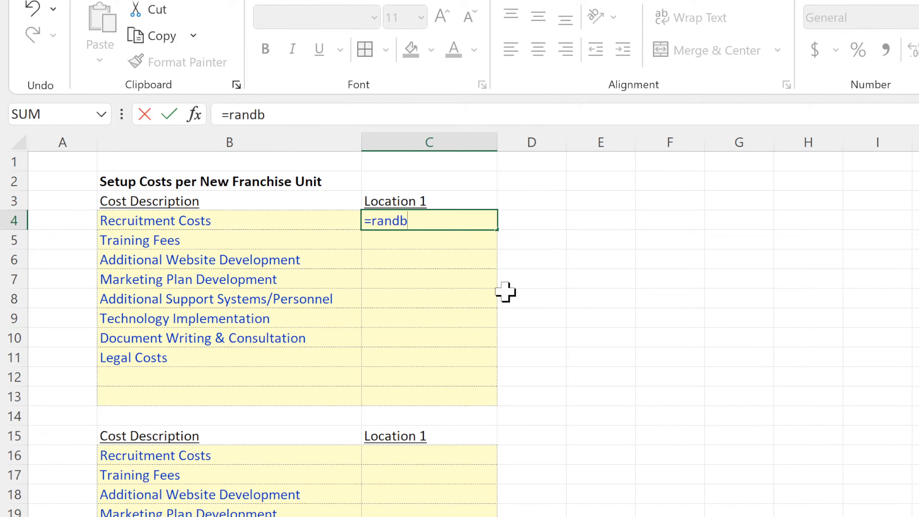
text(etween(10)
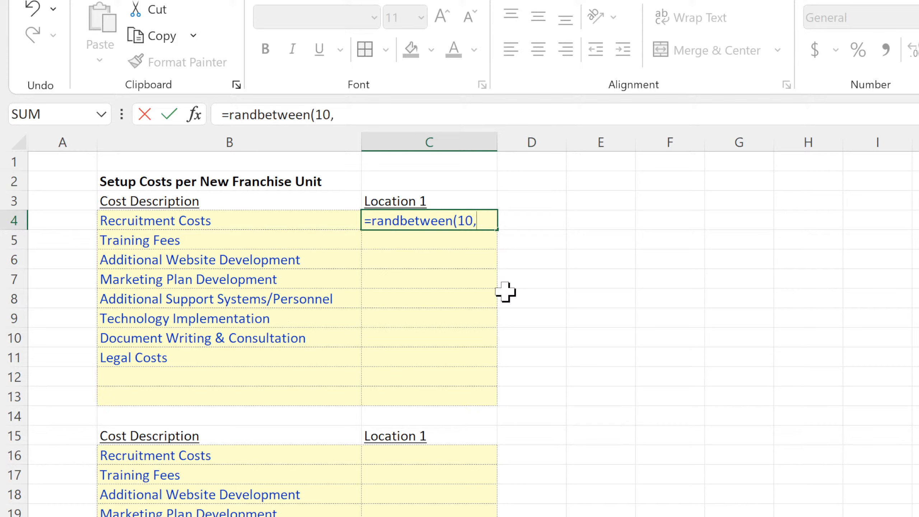
text(000)
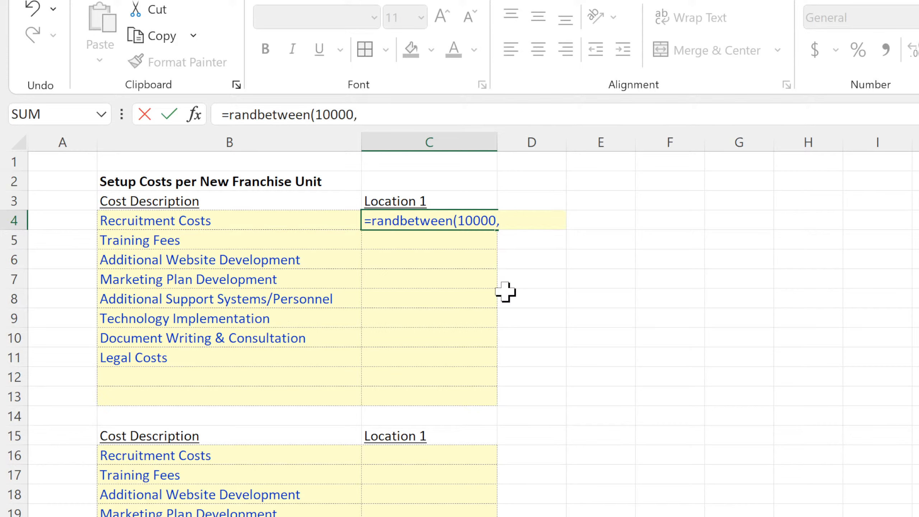
text(,100000)
key(Return)
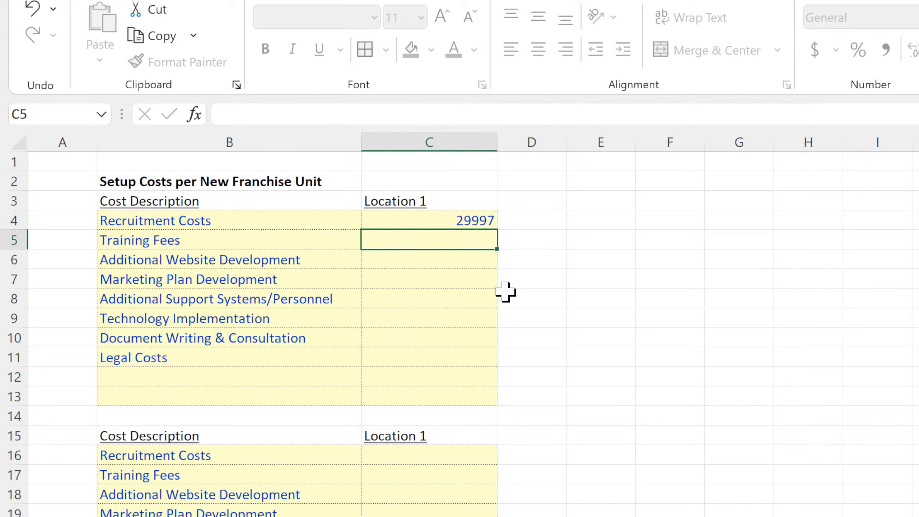
Fill the random cost formula from C4 down to C13 and format the range as currency without decimals.
click(468, 218)
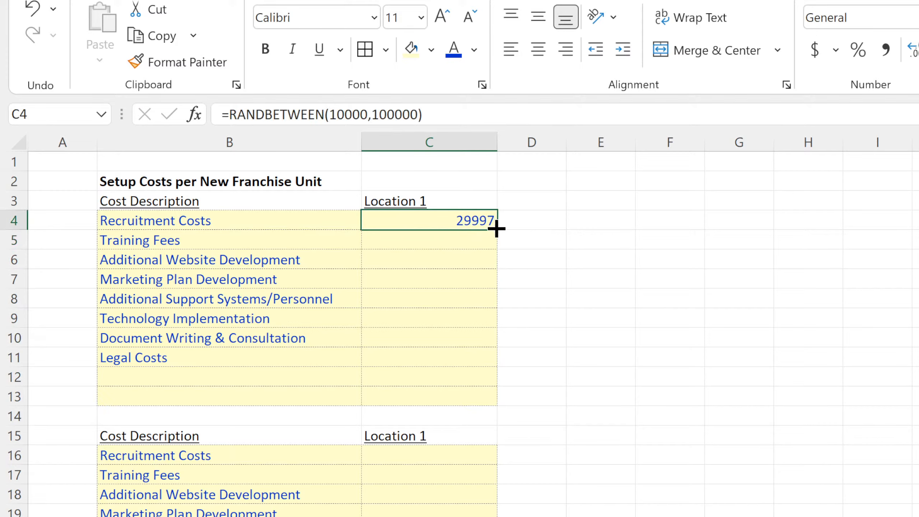
drag(496, 229, 498, 401)
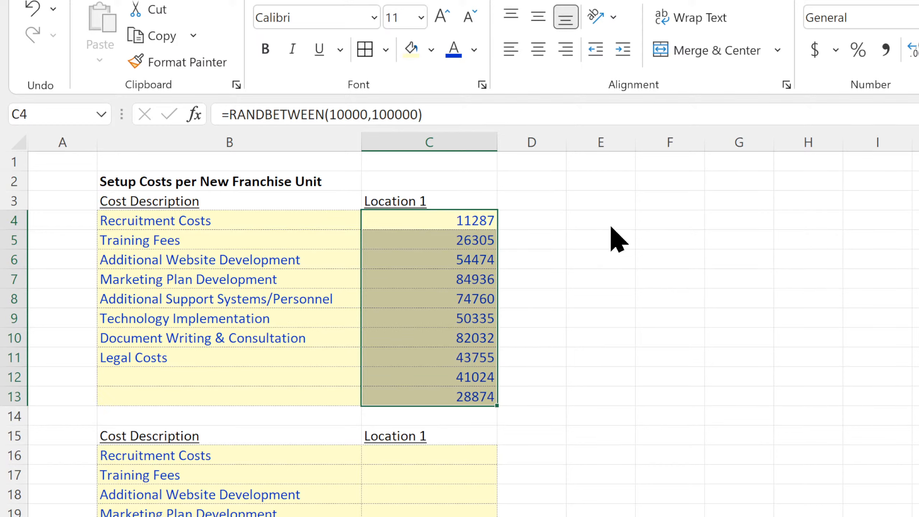
key(ctrl+shift+4)
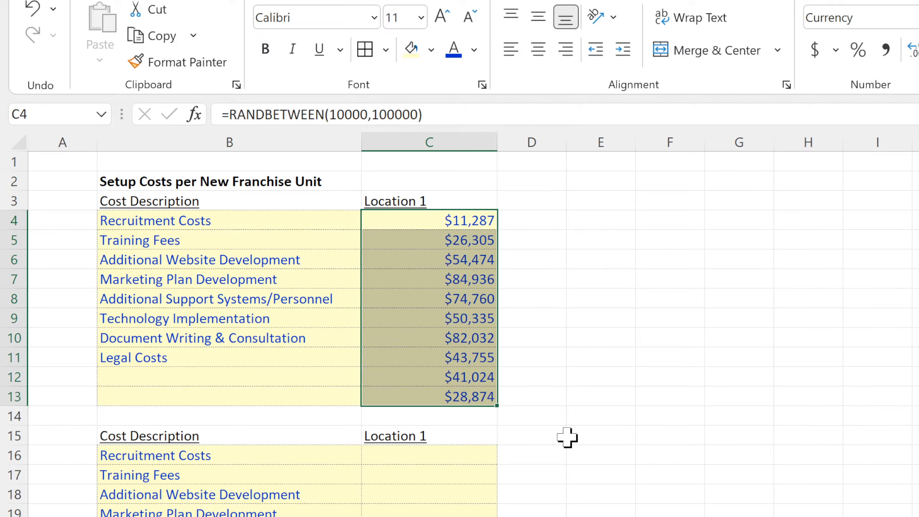
Copy the random cost formulas in C4:C13 into the second and third setup cost tables.
key(ctrl+c)
click(409, 456)
key(ctrl+v)
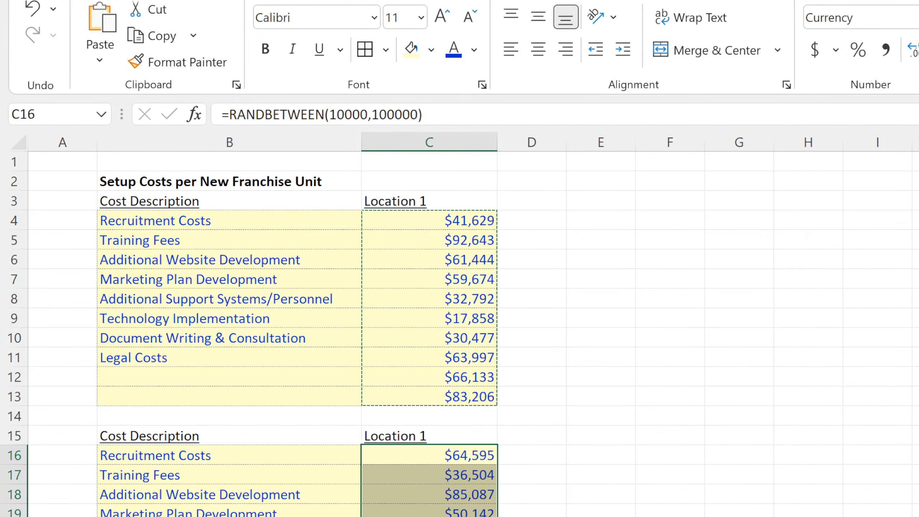
key(ctrl+Down)
key(ctrl+Down)
Rename the second cost table's heading in C15 as Location Type 2.
double_click(432, 433)
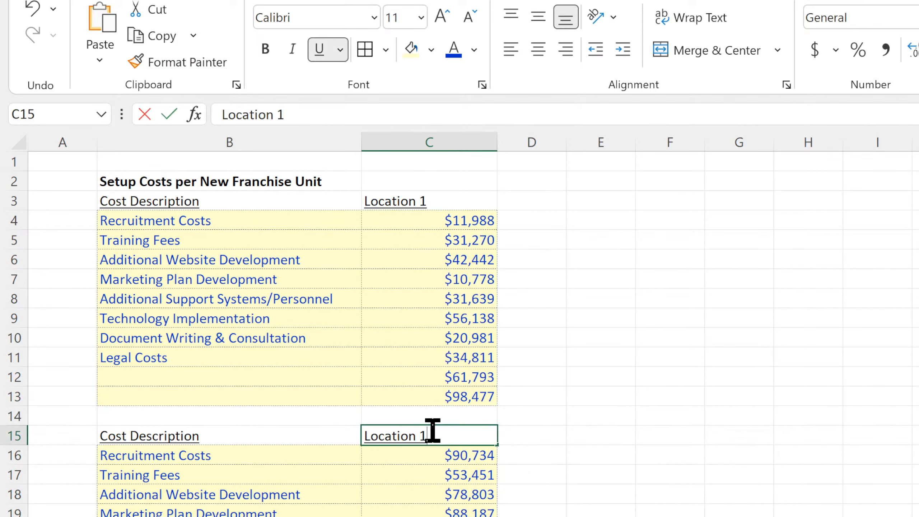
drag(420, 436, 440, 438)
text(2)
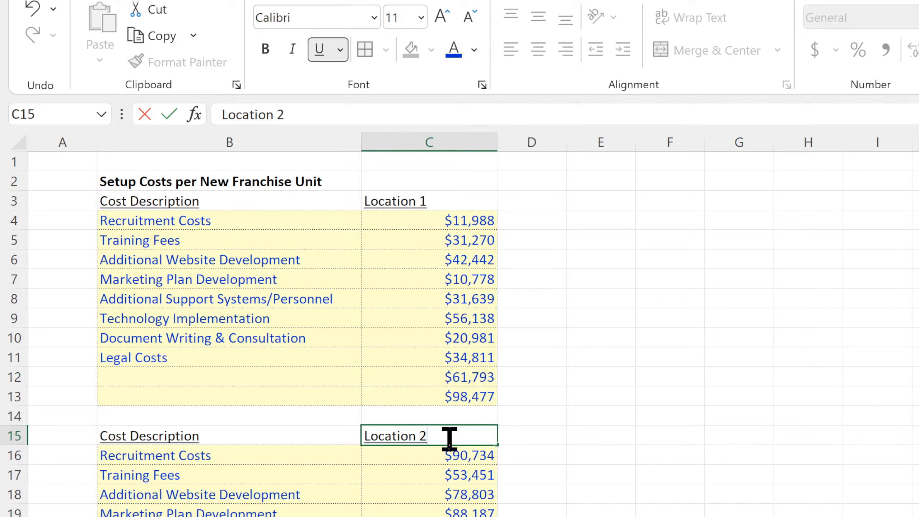
click(416, 436)
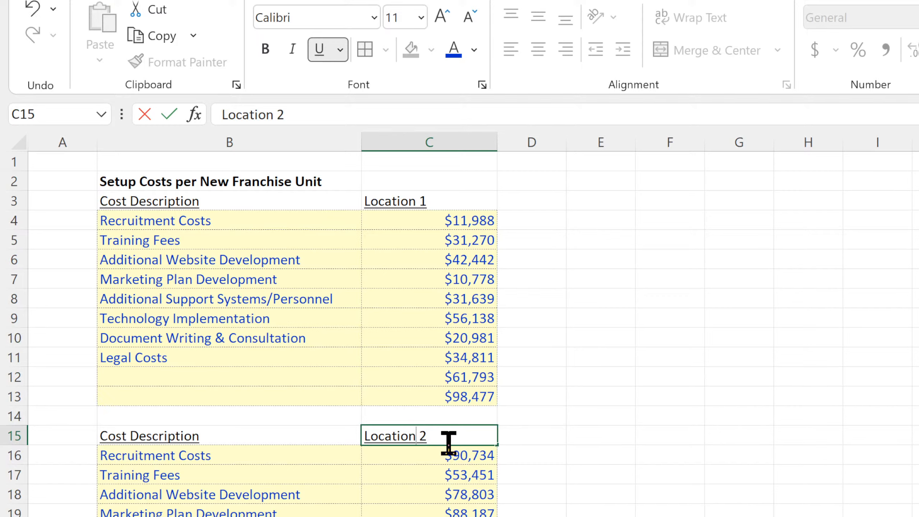
text(Type)
click(473, 455)
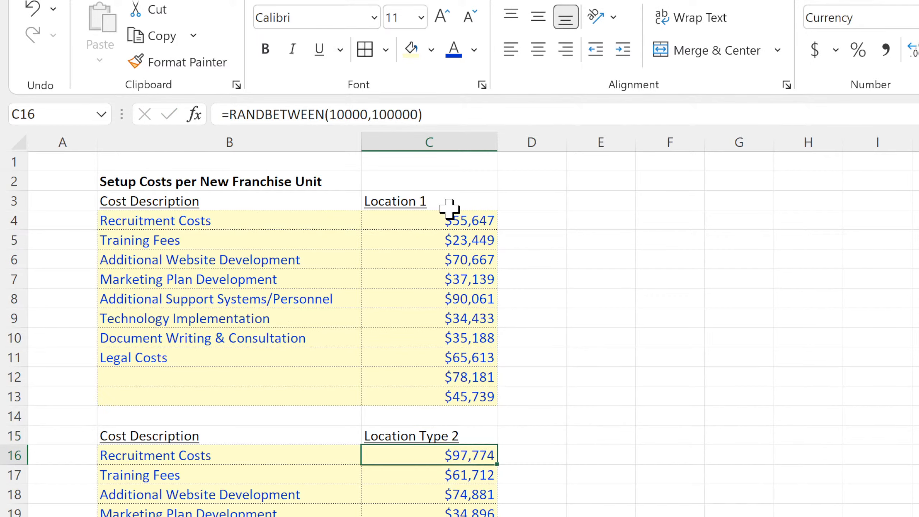
Rename the first cost table's heading in C3 as Location Type 1 and the third table's heading in C27 as Location 3.
click(431, 196)
double_click(421, 201)
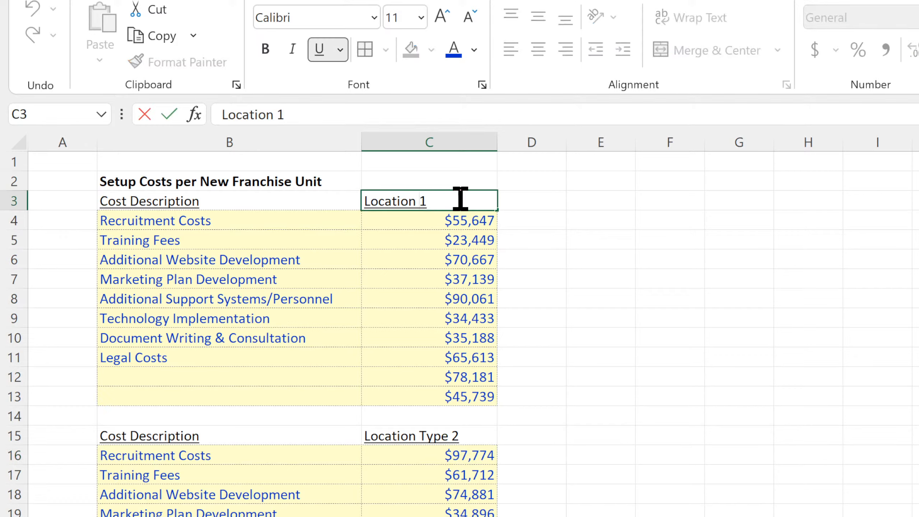
text(Type)
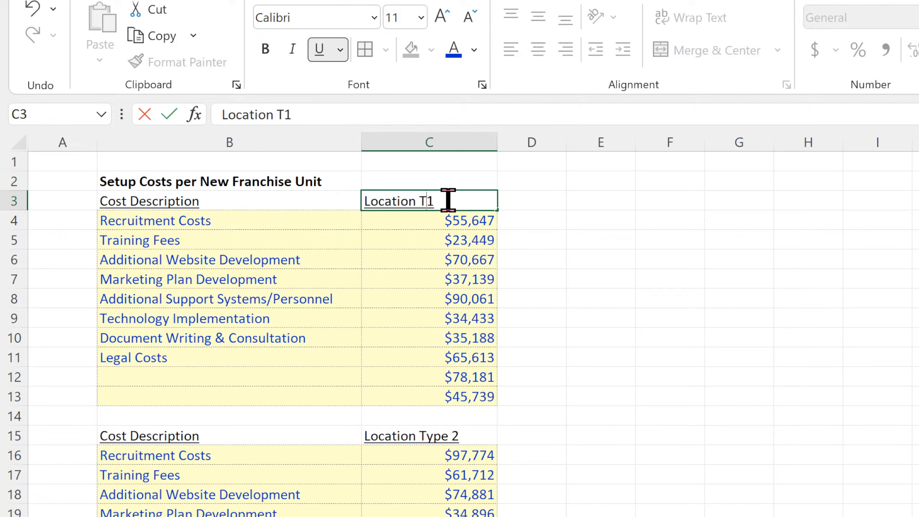
key(Return)
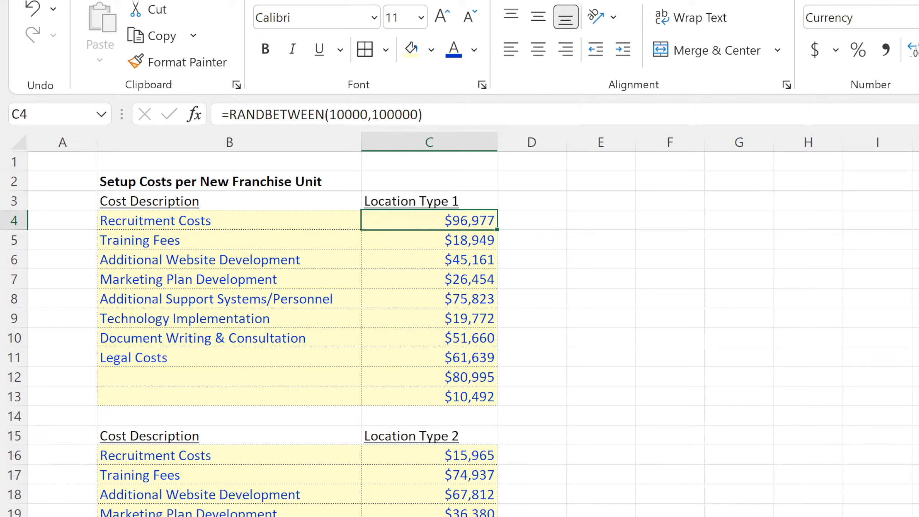
double_click(422, 516)
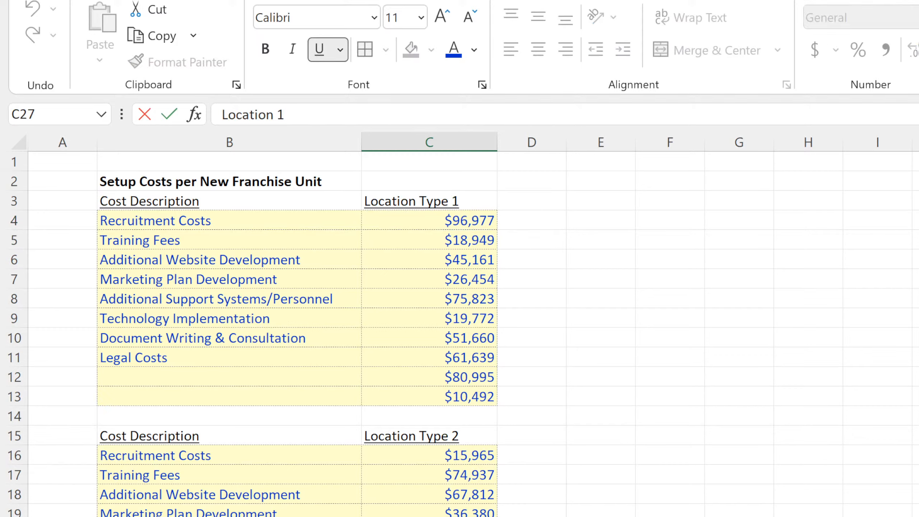
click(670, 516)
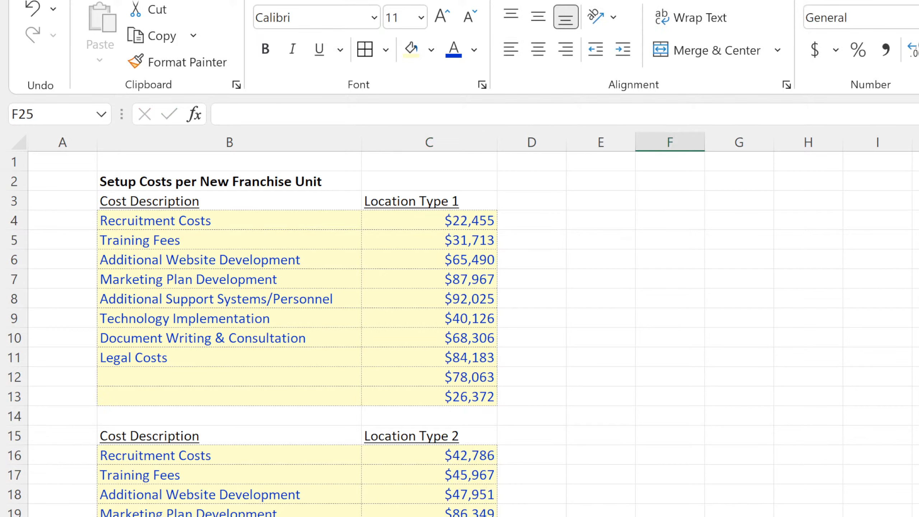
Right-align column C and replace its random cost formulas with static values.
click(447, 139)
click(571, 47)
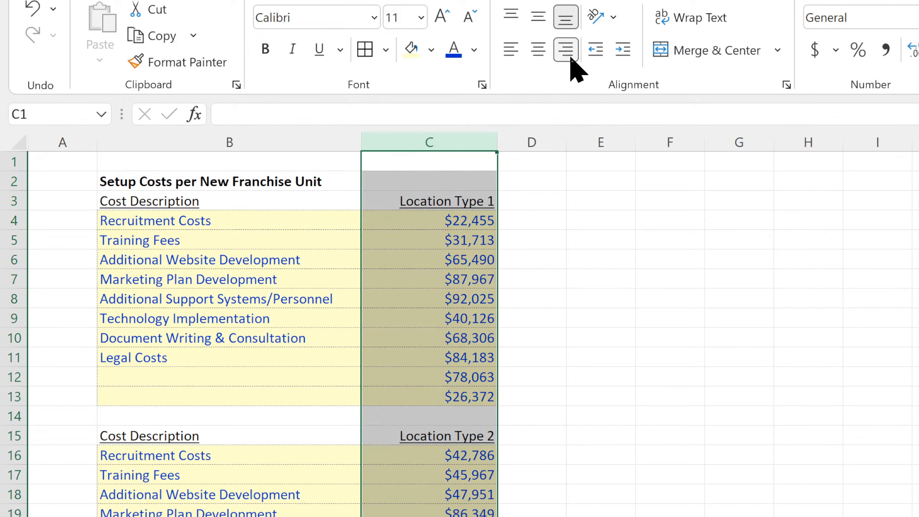
key(ctrl+c)
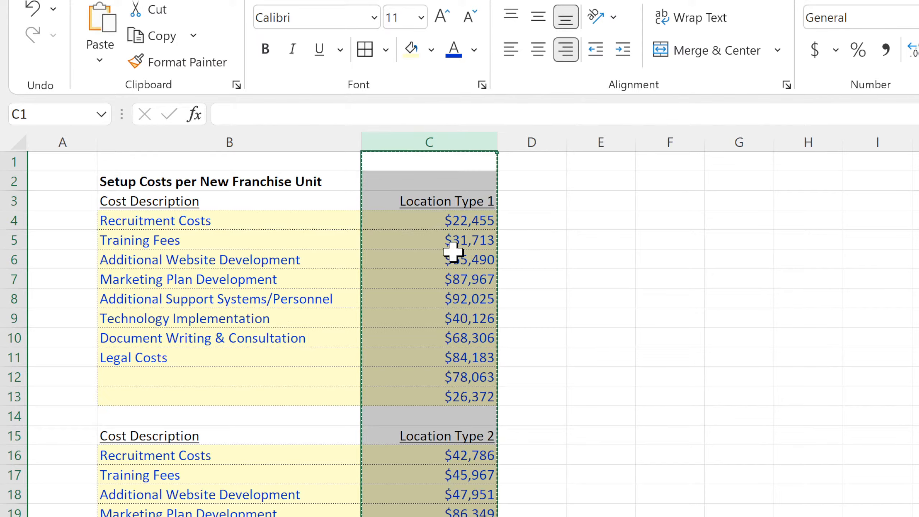
click(647, 396)
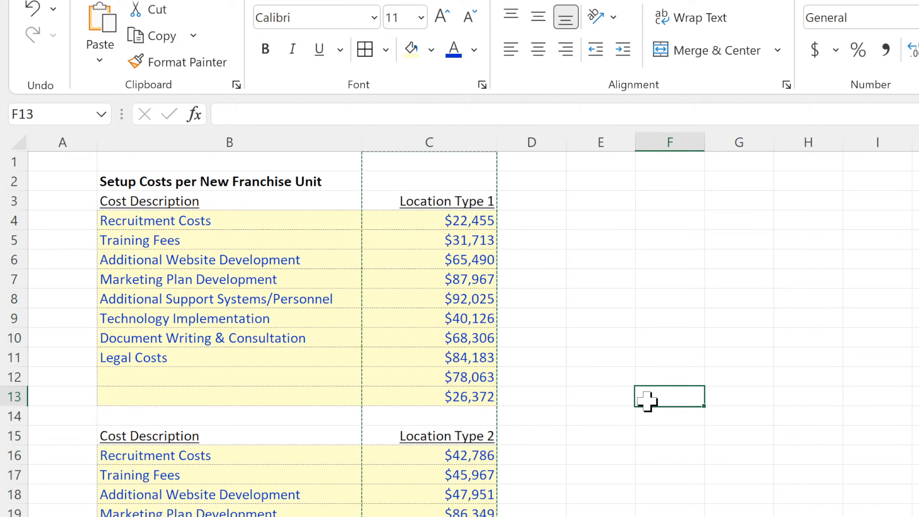
scroll(642, 414, down, 4)
scroll(615, 485, up, 4)
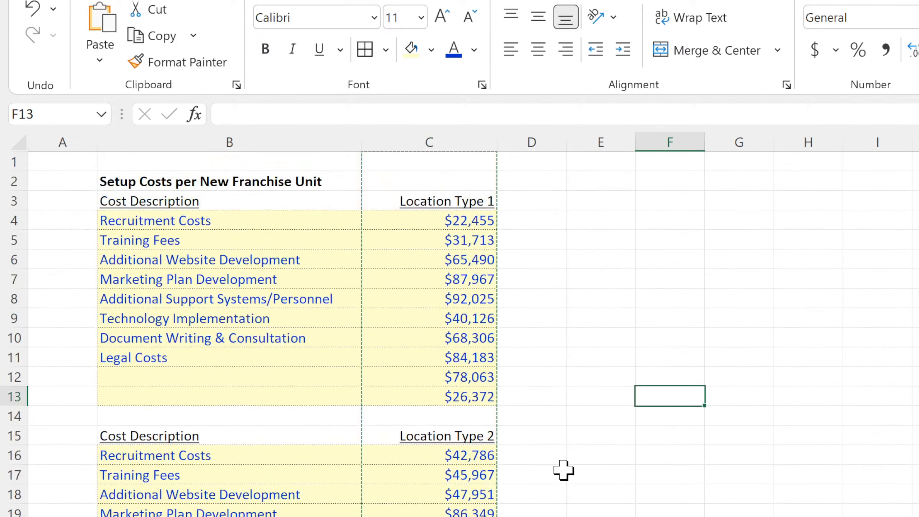
Label the two blank cost description rows B12 and B13 of the first table as Extra Slot.
click(180, 377)
text(Extra Slot)
key(ctrl+Return)
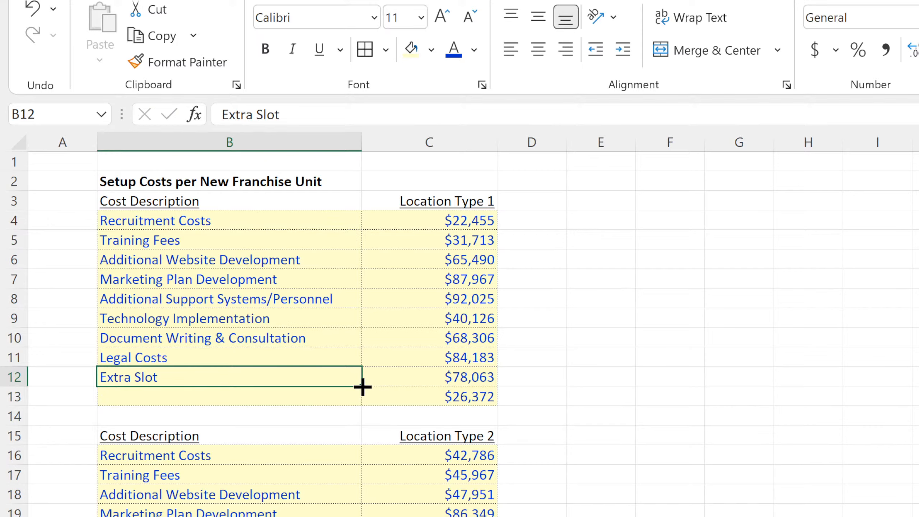
drag(359, 393, 353, 400)
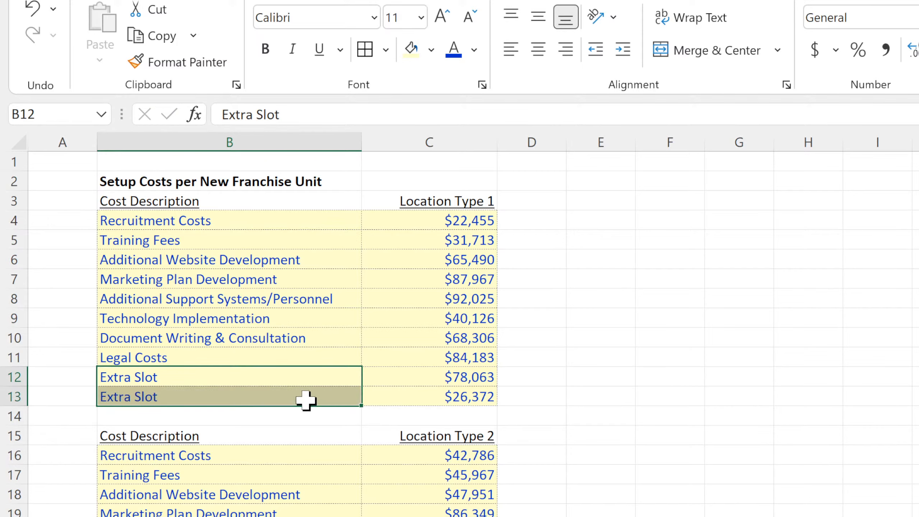
Copy the two Extra Slot labels from B12:B13 into the second table at B24 and the third table at B36.
key(ctrl+c)
click(230, 516)
key(ctrl+v)
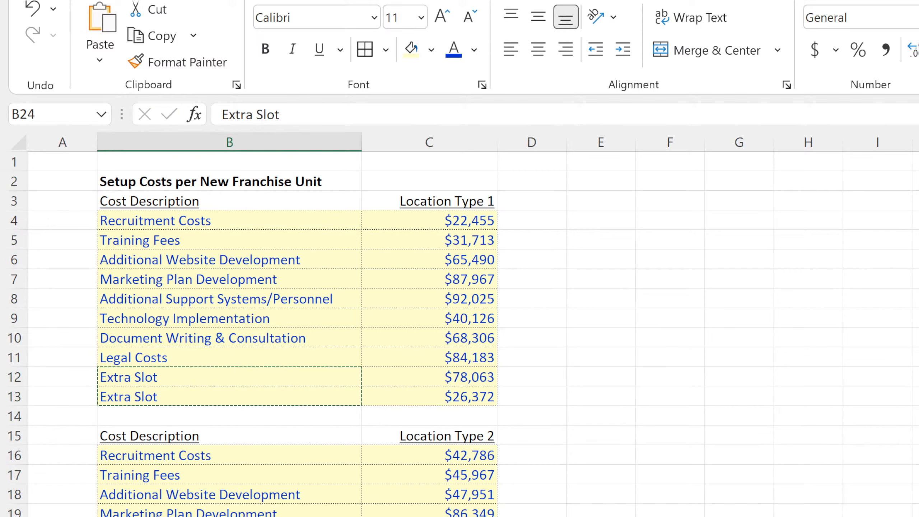
scroll(459, 334, down, 4)
click(230, 516)
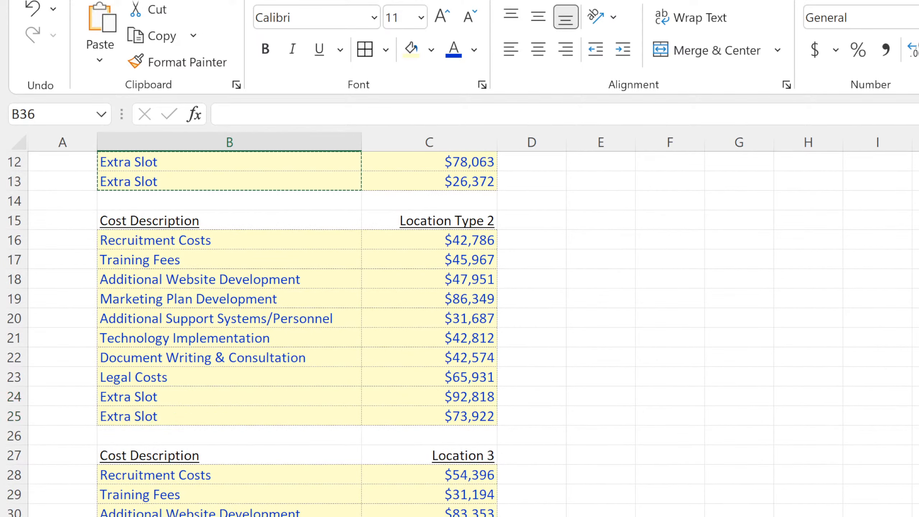
key(ctrl+v)
scroll(389, 476, up, 4)
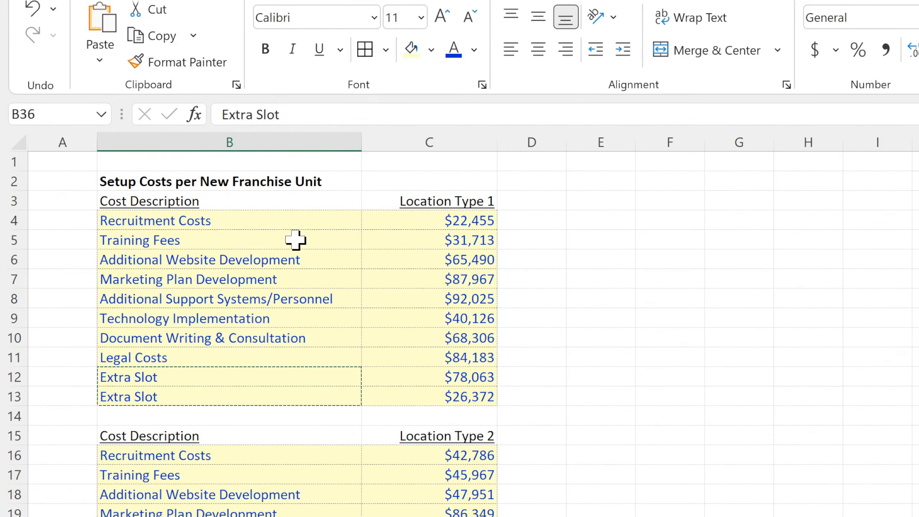
Hide the gridlines on the setup costs sheet.
drag(273, 222, 378, 363)
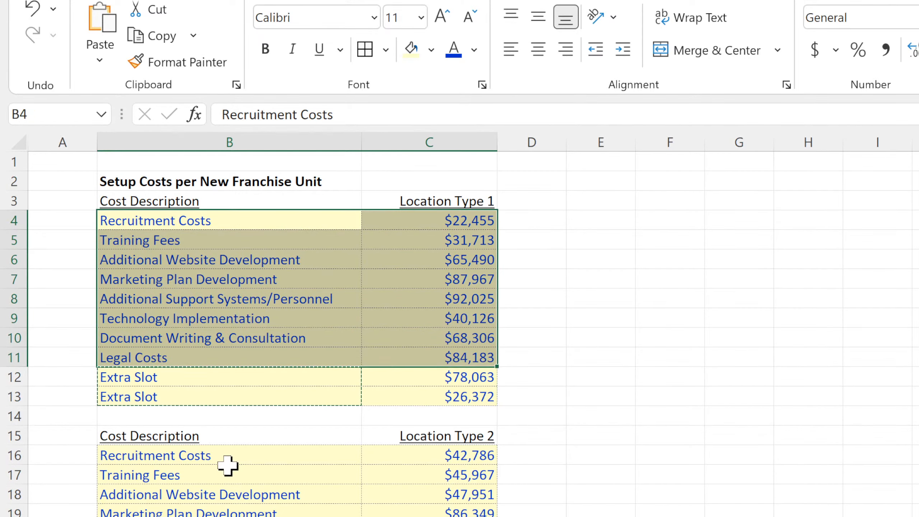
drag(228, 457, 434, 516)
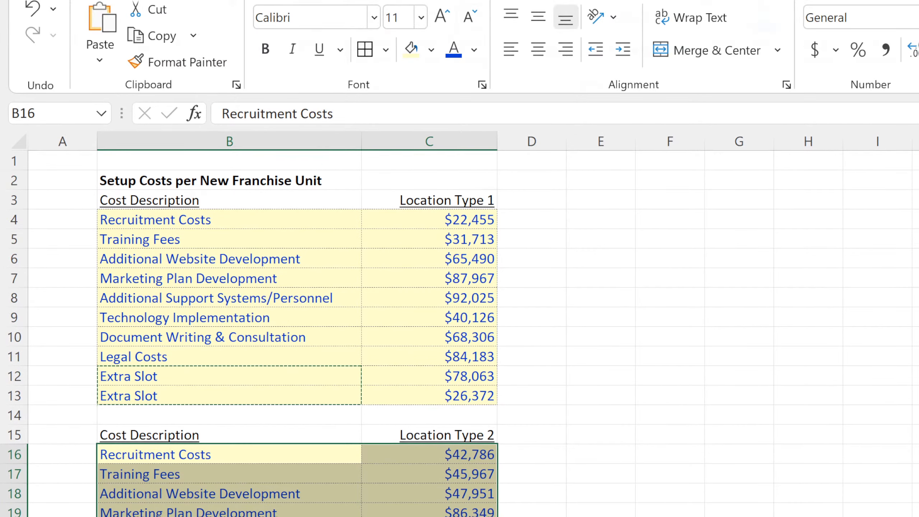
click(451, 3)
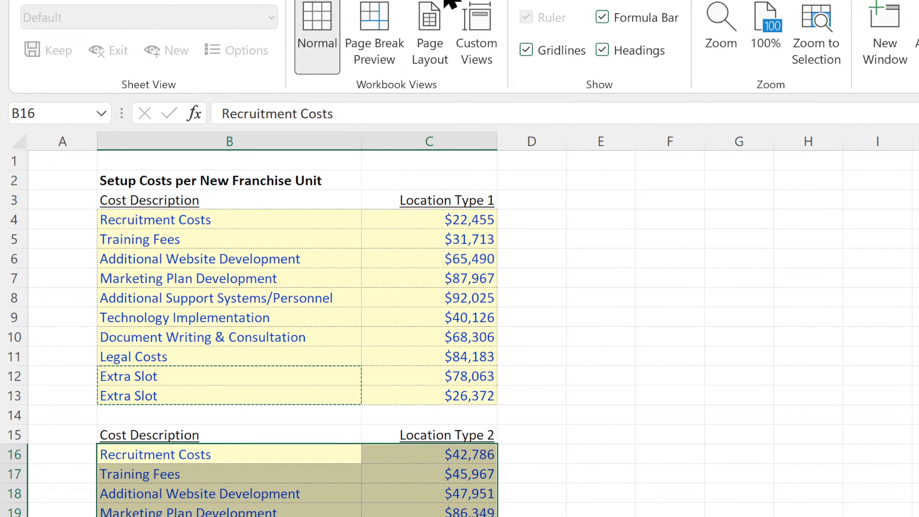
click(526, 50)
click(711, 324)
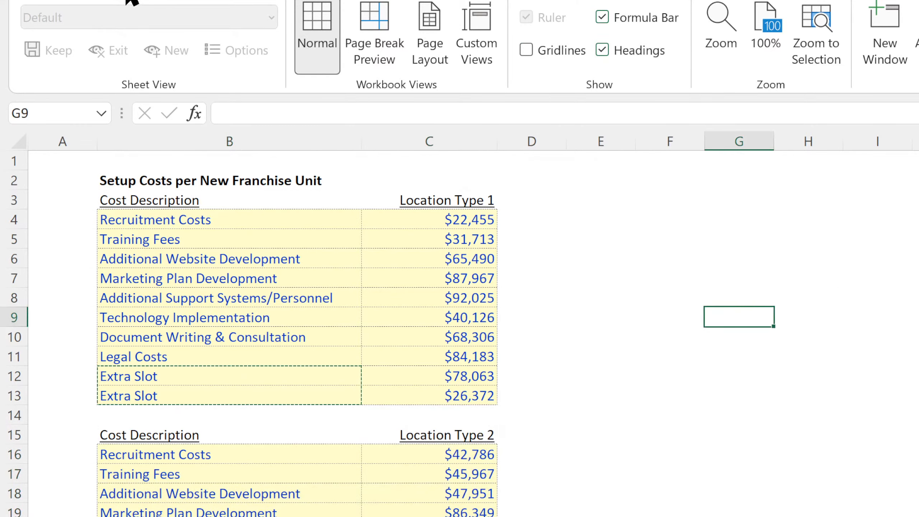
click(103, 1)
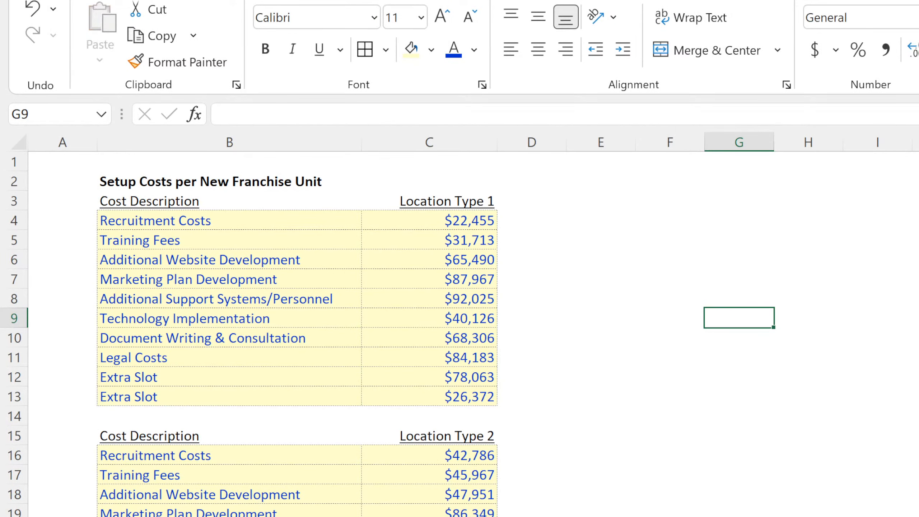
key(ctrl+Page_Up)
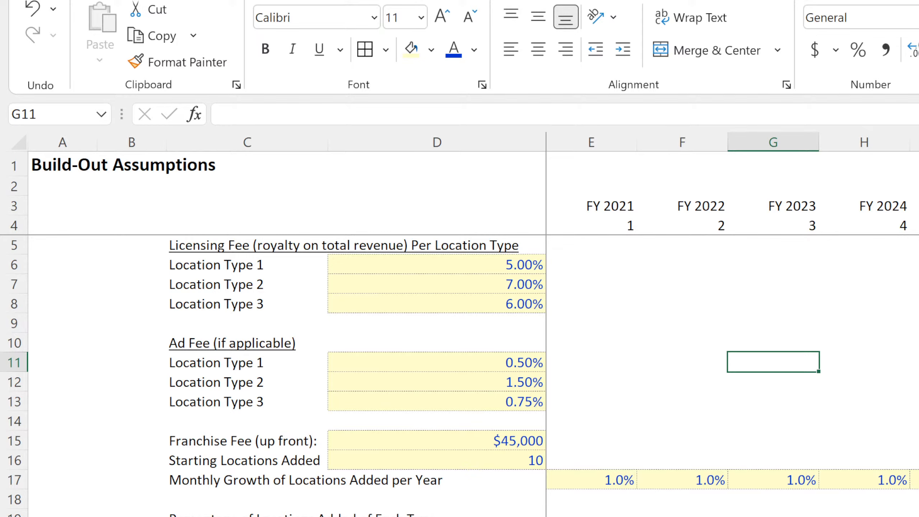
click(254, 516)
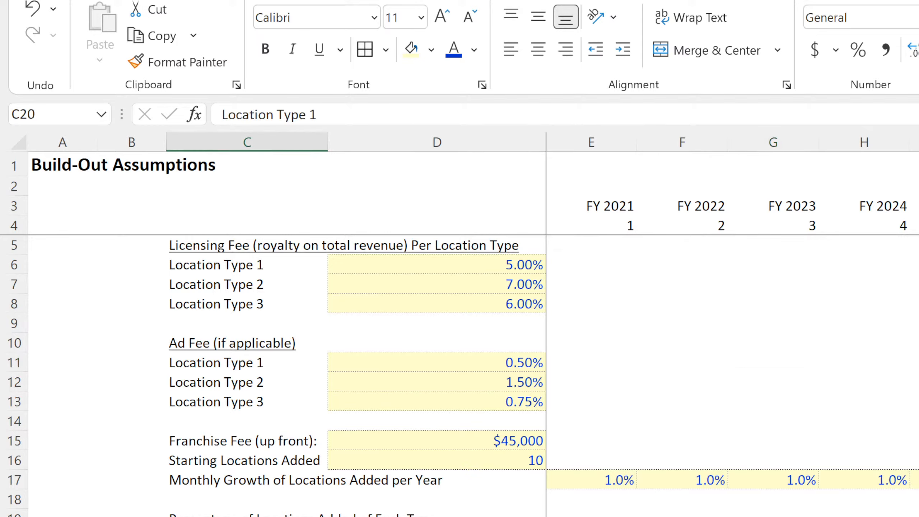
drag(592, 516, 918, 516)
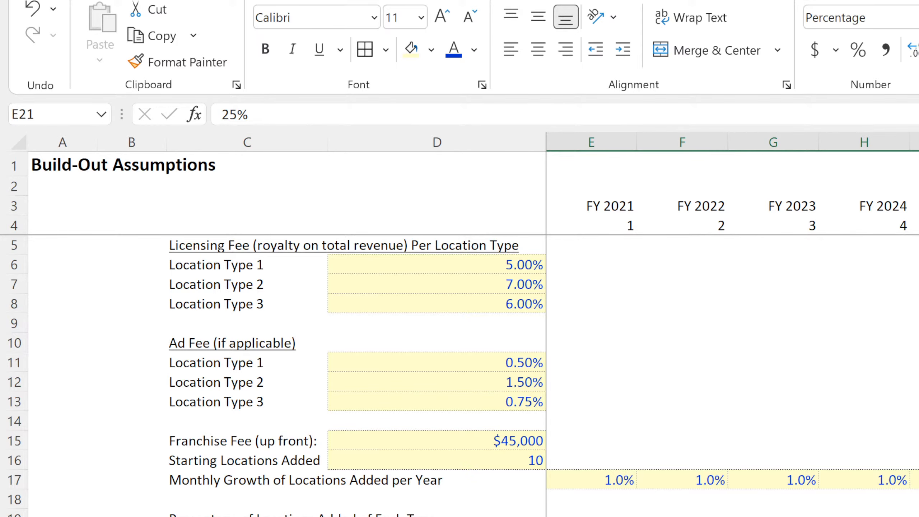
key(ctrl+Page_Down)
click(918, 516)
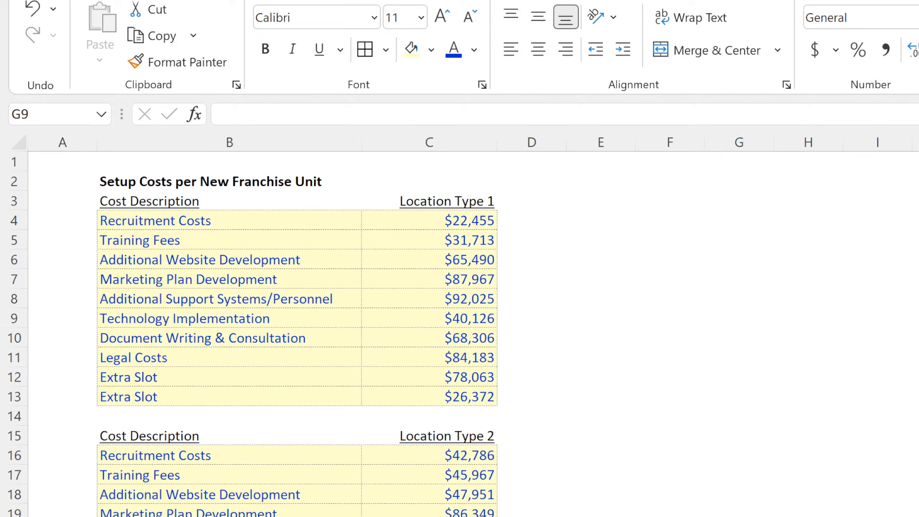
click(670, 516)
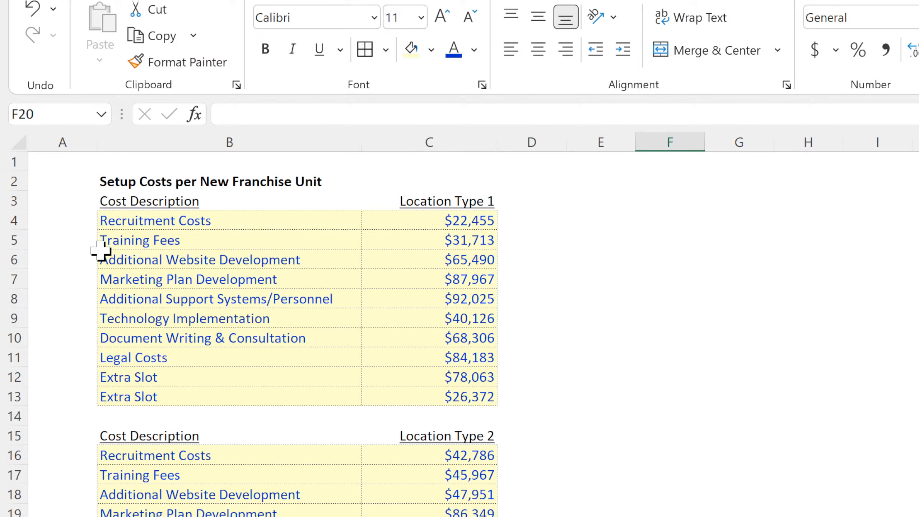
Insert a blank row above row 1 of the setup costs sheet and copy the Build-Out Assumptions title from the assumptions sheet into A1.
click(15, 161)
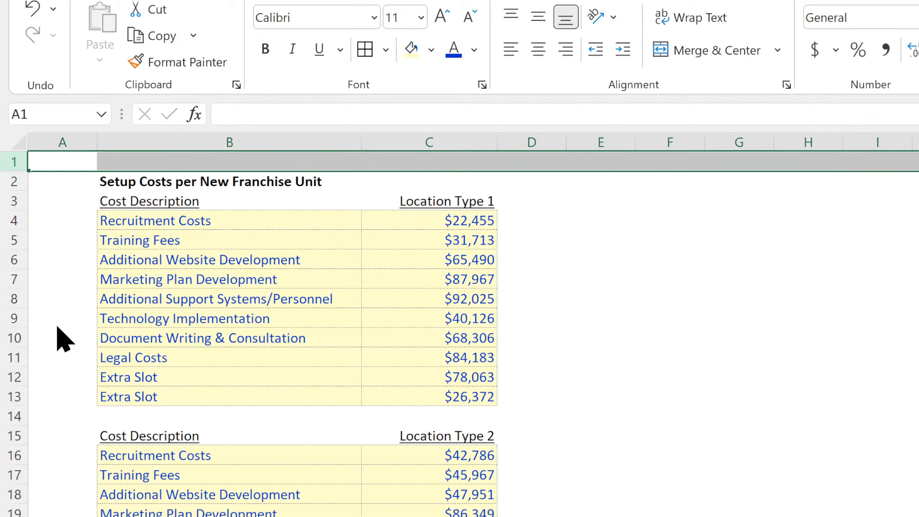
key(ctrl+shift+plus)
key(ctrl+Page_Up)
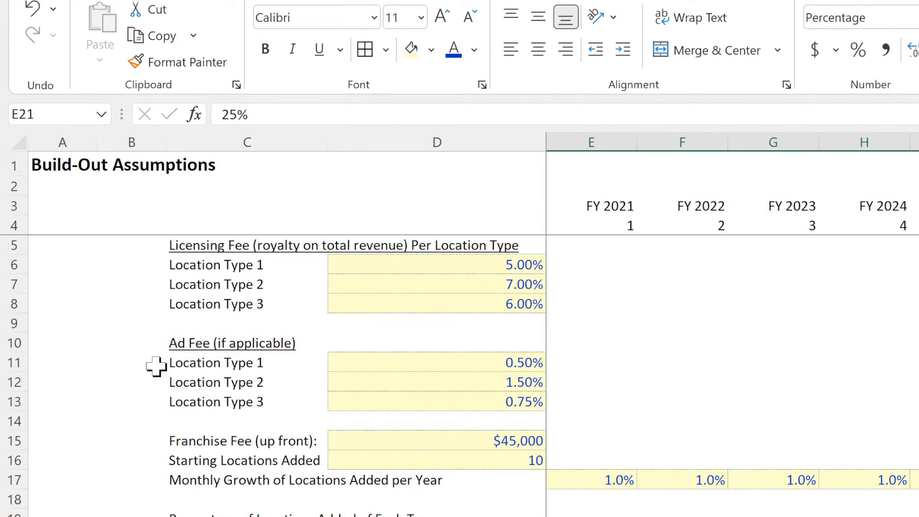
click(58, 157)
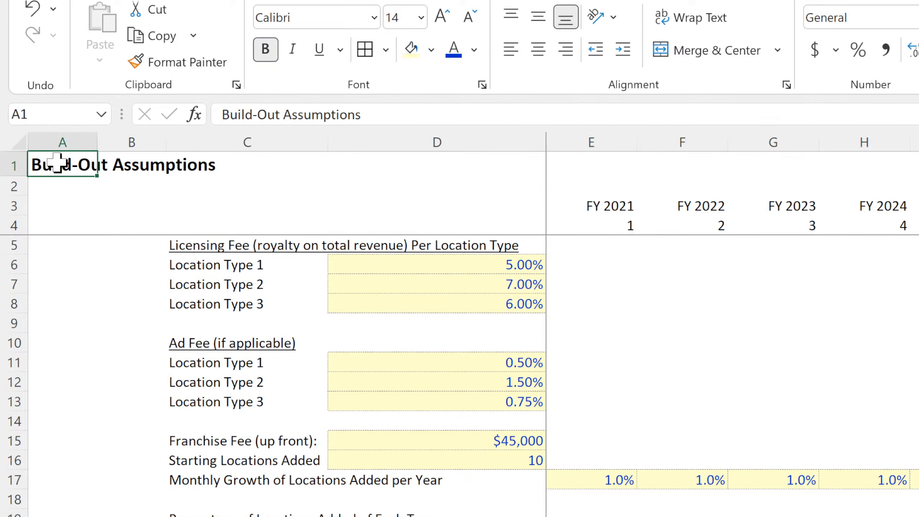
key(ctrl+c)
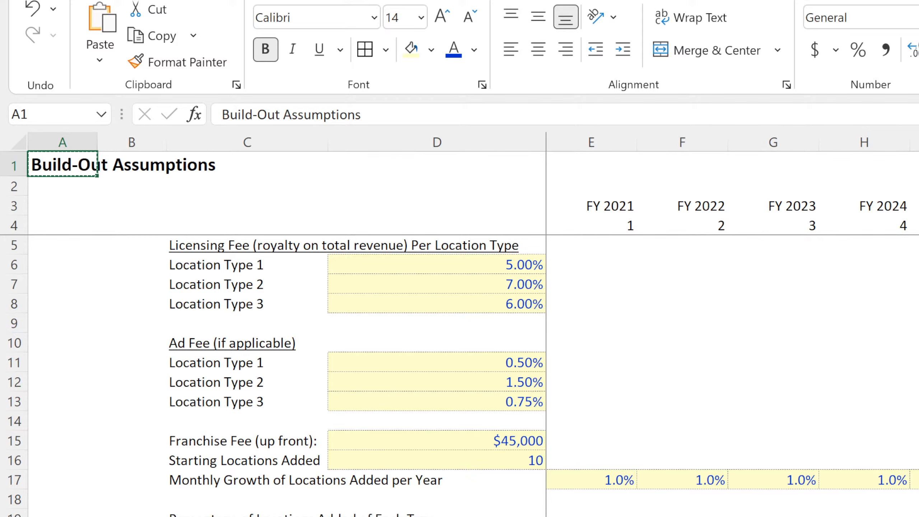
key(ctrl+Page_Down)
click(64, 156)
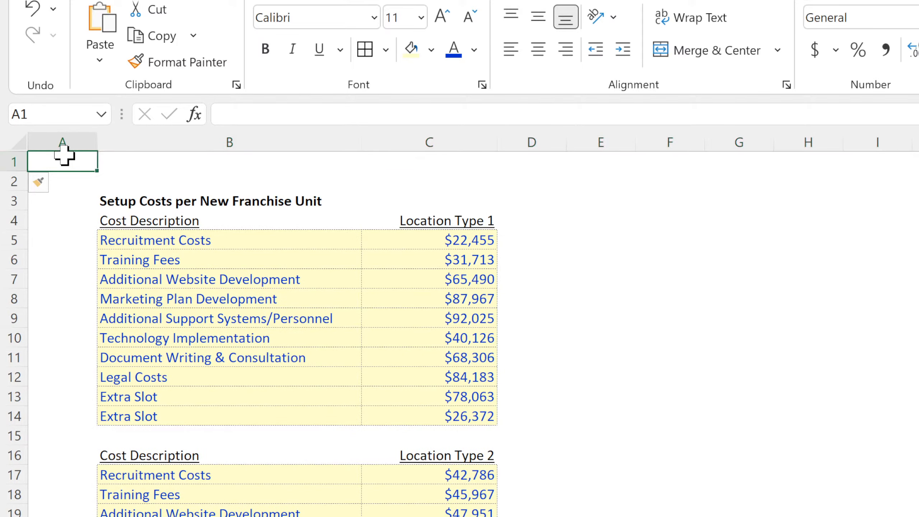
key(ctrl+v)
click(865, 420)
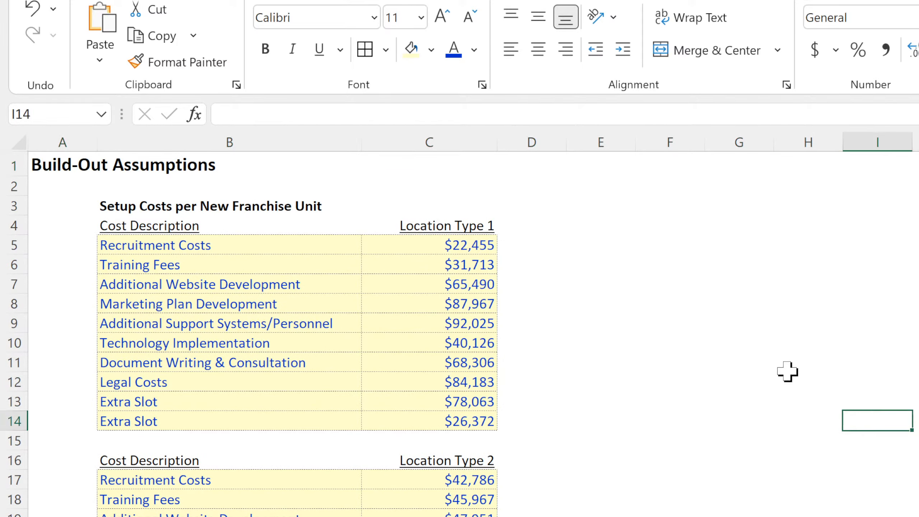
key(Escape)
click(716, 453)
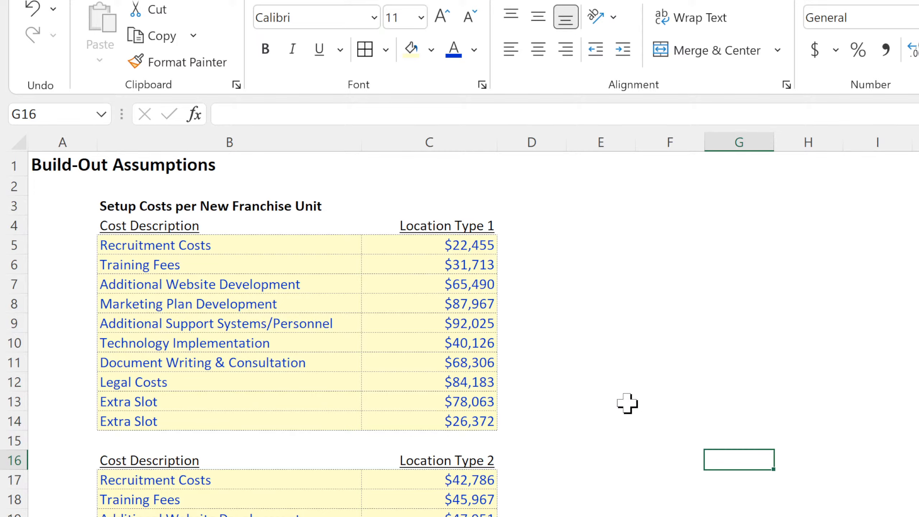
Widen the cost description column B slightly on the setup costs sheet.
drag(359, 139, 390, 142)
click(625, 284)
scroll(617, 443, down, 4)
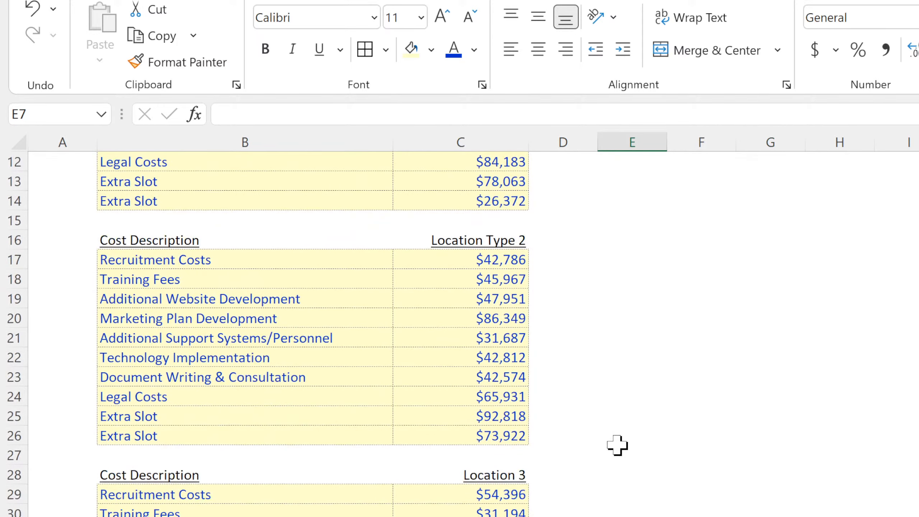
Change the setup costs sheet's title in A1 to On-Boarding Costs.
scroll(618, 443, up, 4)
click(71, 167)
text(On-Boarding Costs)
key(Return)
click(917, 402)
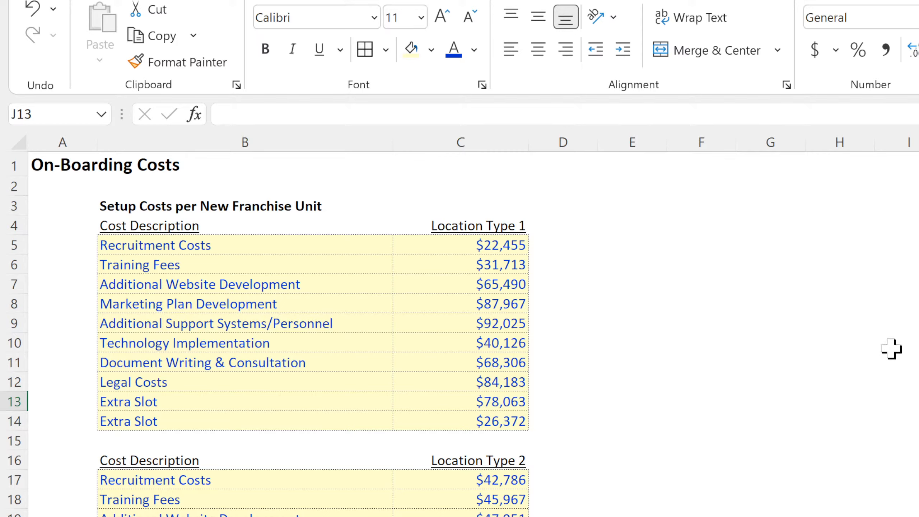
click(890, 318)
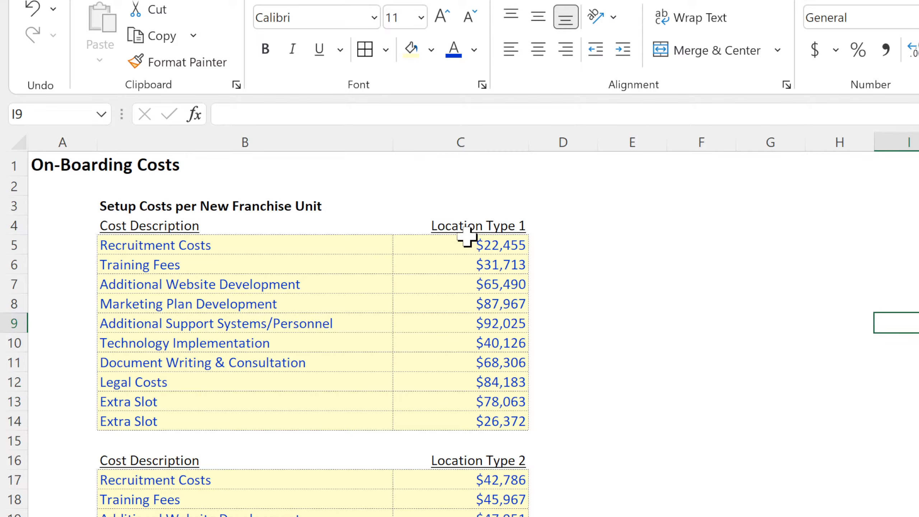
Review the on-boarding costs per location type against the up-front franchise fee on the Build-Out Assumptions sheet.
drag(468, 244, 445, 420)
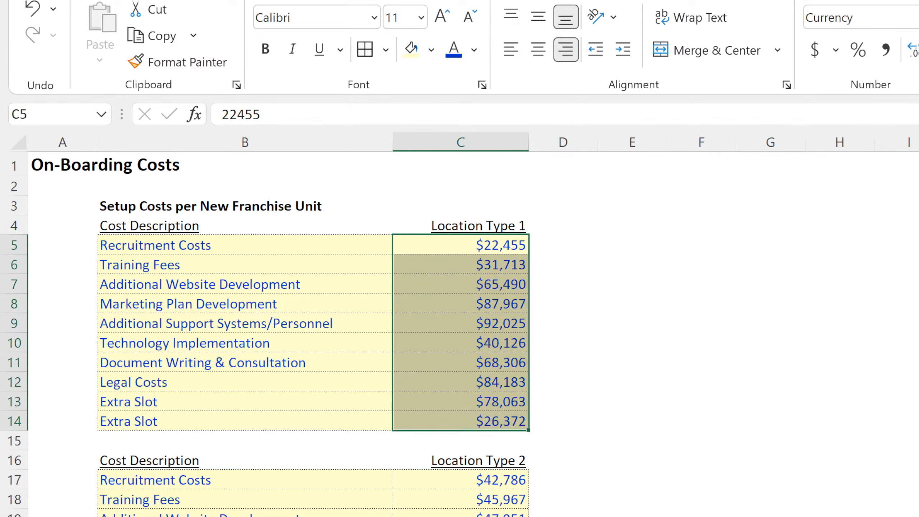
key(ctrl+Page_Down)
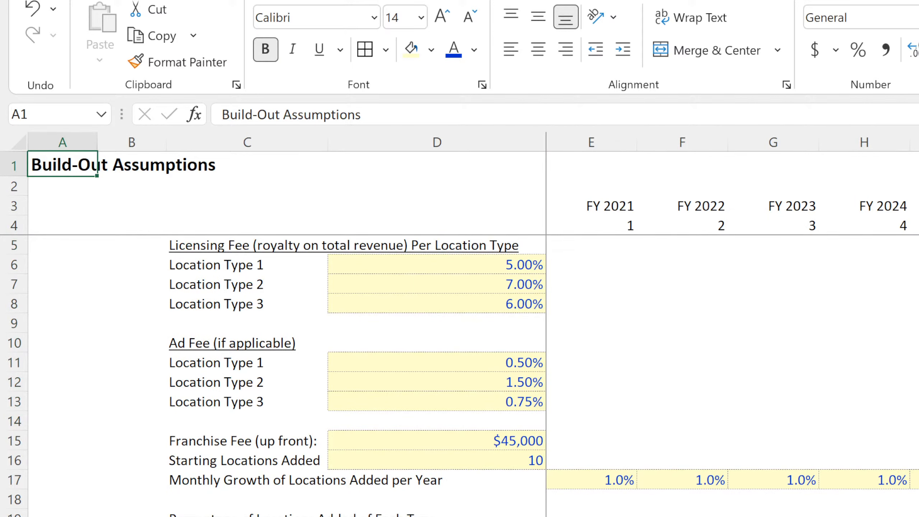
scroll(459, 326, down, 5)
scroll(460, 326, up, 5)
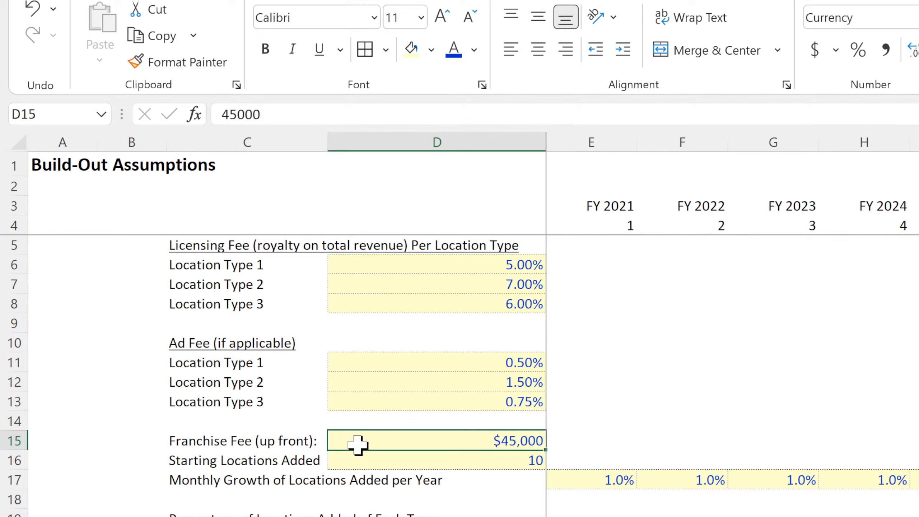
drag(359, 443, 297, 443)
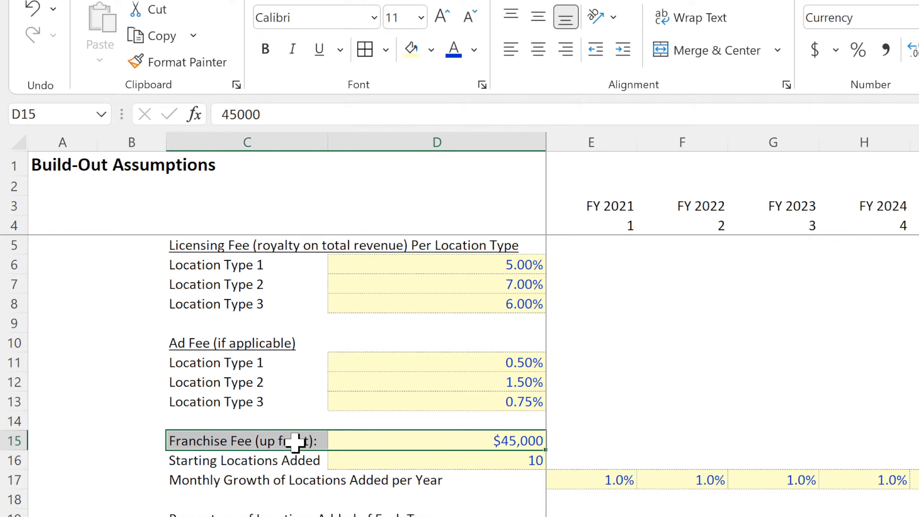
click(500, 439)
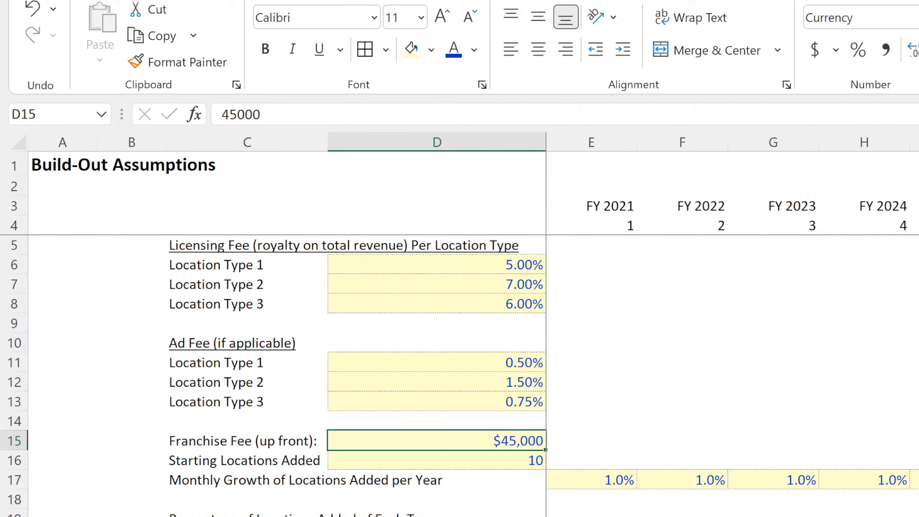
key(ctrl+Page_Down)
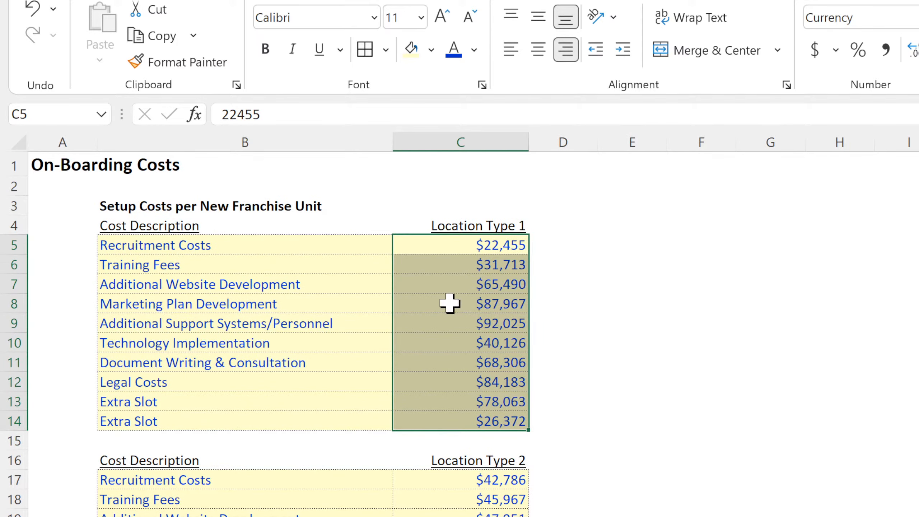
drag(185, 480, 460, 516)
click(759, 502)
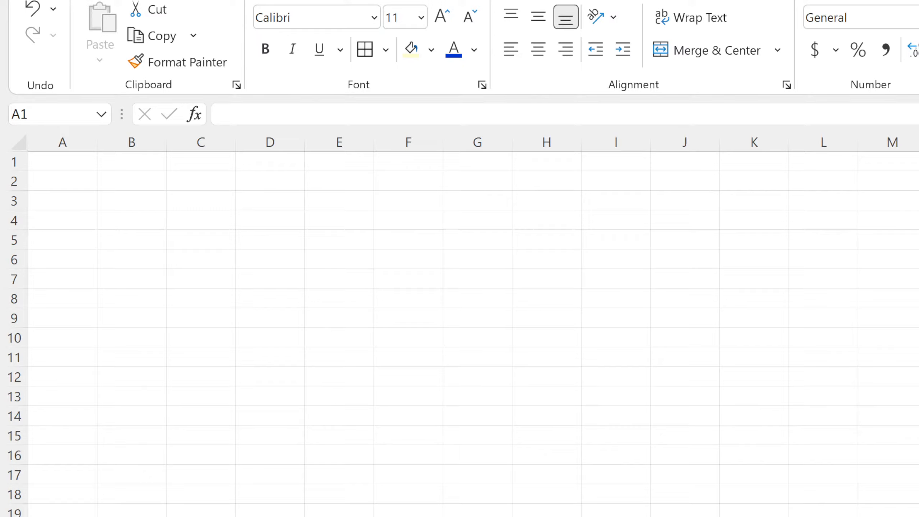
Paste the copied Fixed Monthly Costs by Year table at A1 of the blank sheet and widen columns B and C to fit their contents.
click(62, 162)
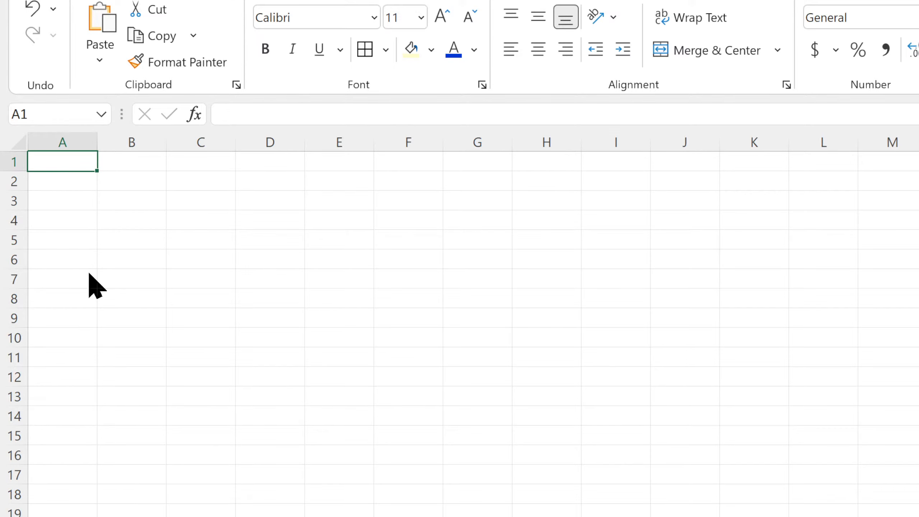
key(ctrl+v)
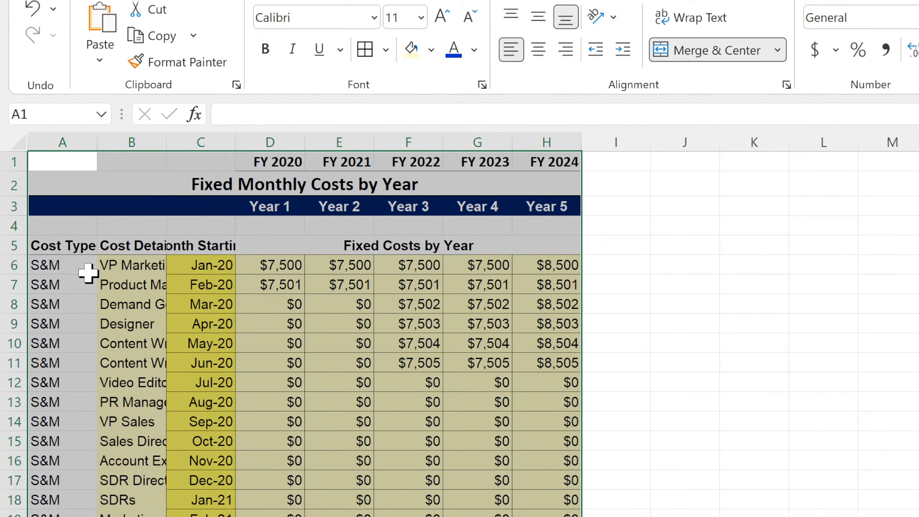
double_click(164, 138)
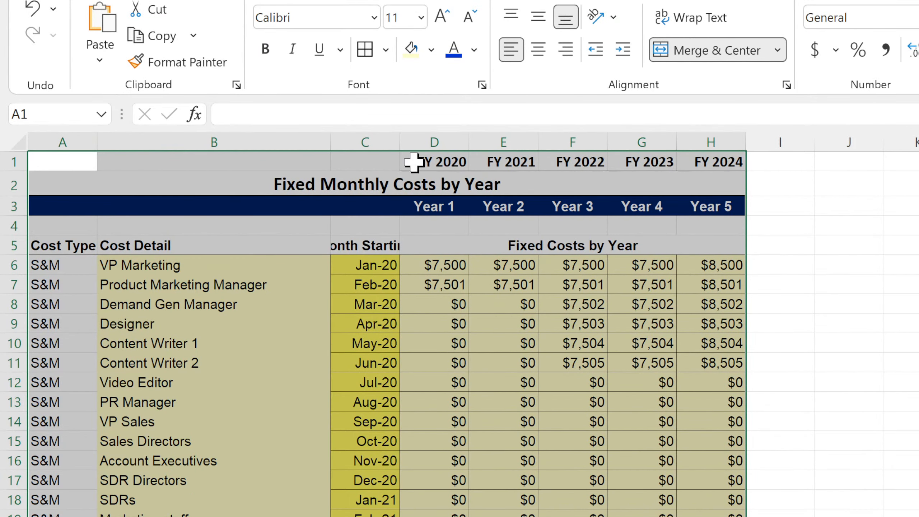
double_click(400, 141)
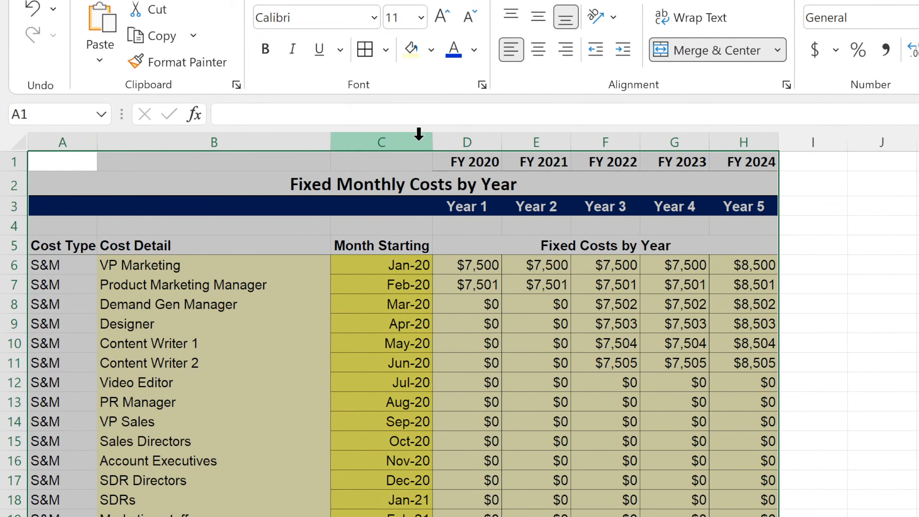
drag(430, 140, 444, 141)
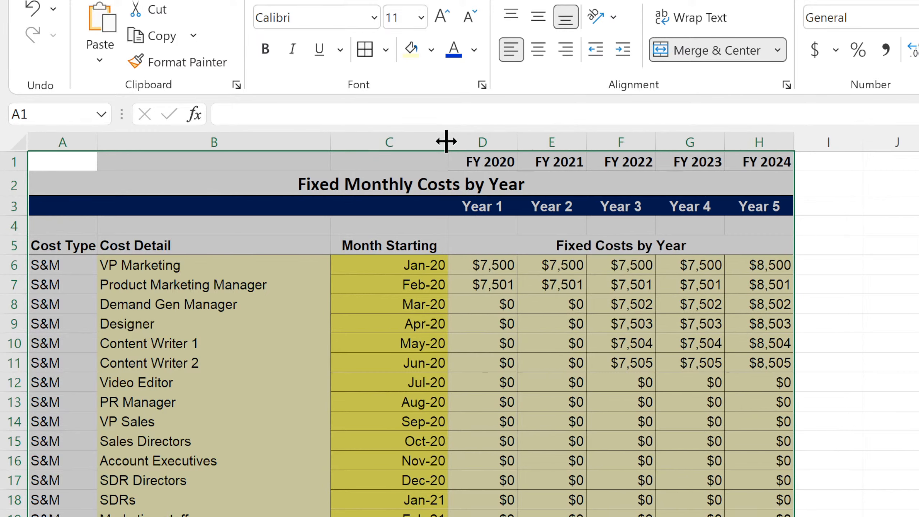
Right-align the Month Starting header in C5 and hide the gridlines on the fixed monthly costs sheet.
click(422, 241)
click(566, 51)
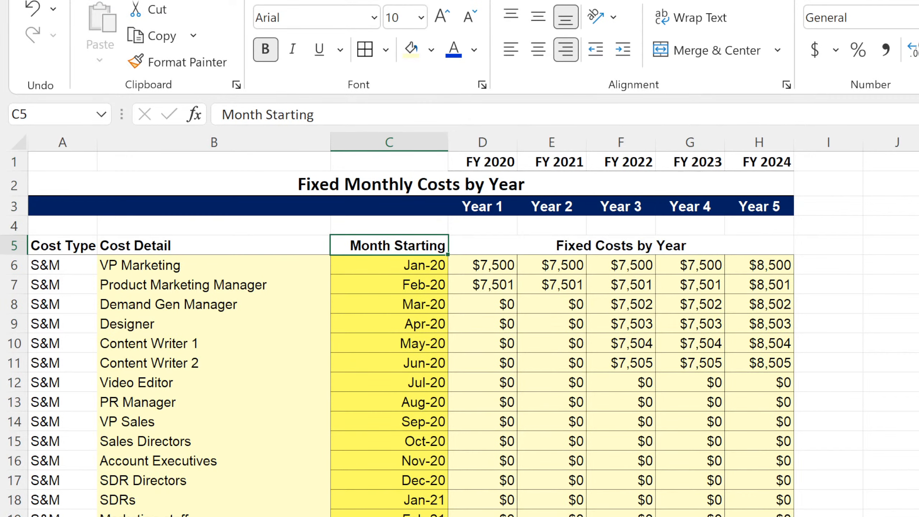
click(918, 363)
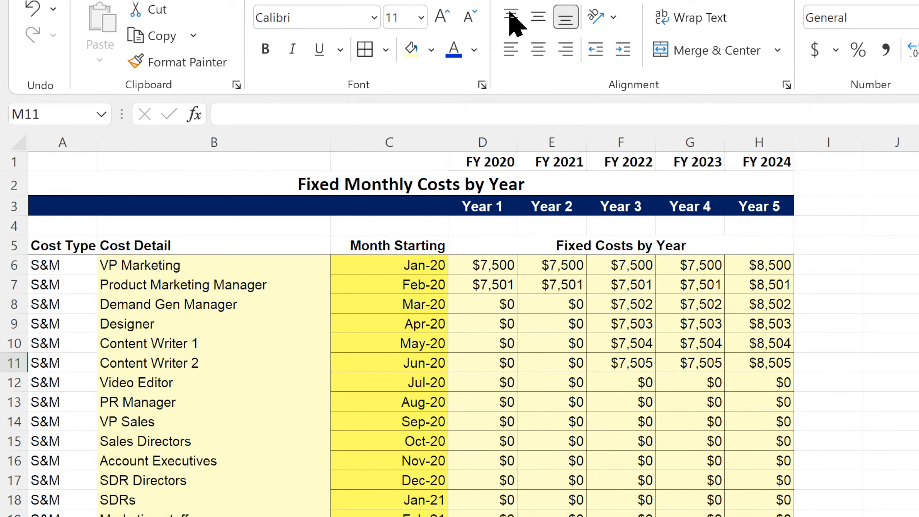
click(472, 0)
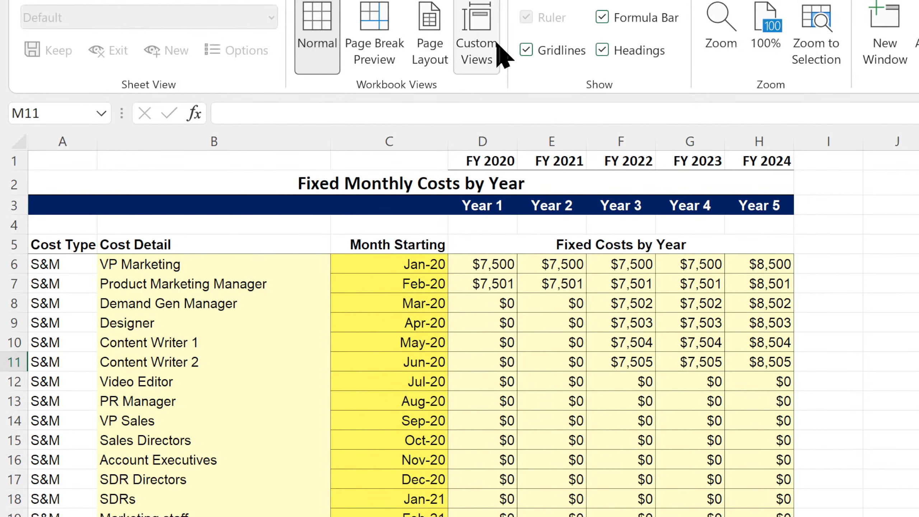
click(529, 48)
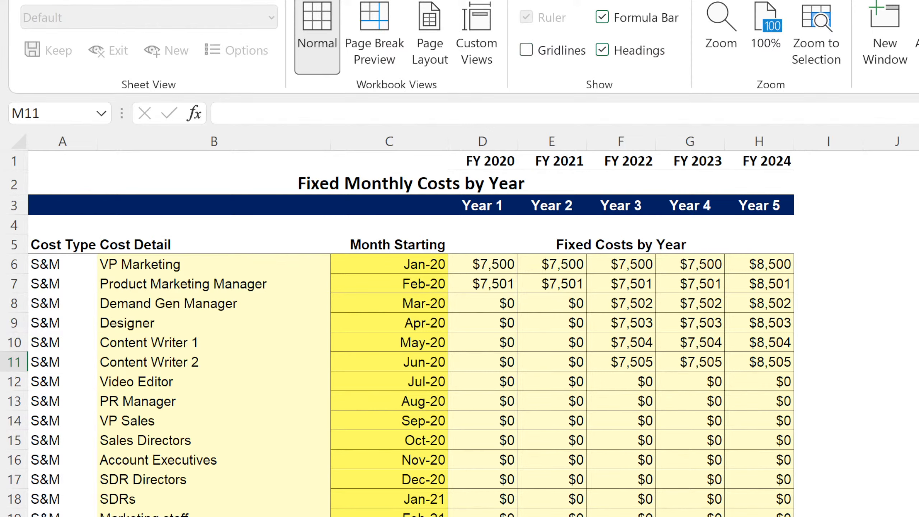
key(Down)
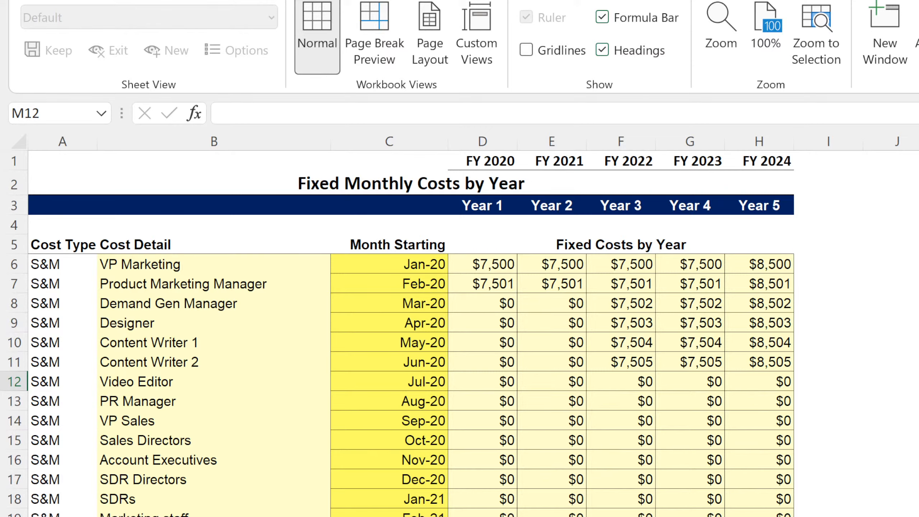
key(ctrl+Page_Up)
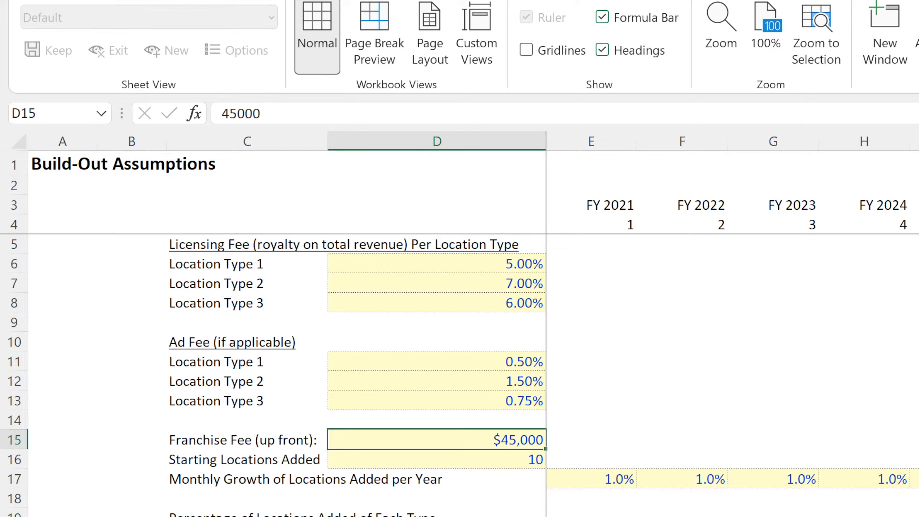
key(ctrl+Page_Up)
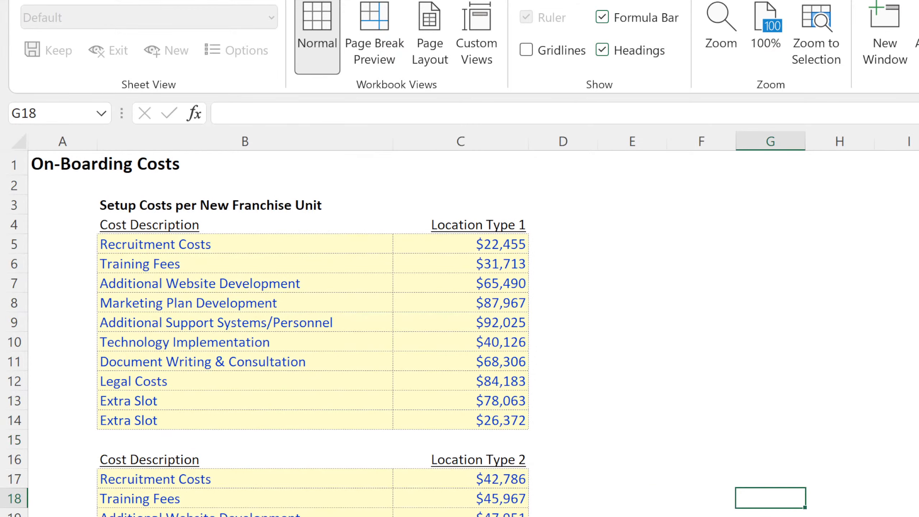
key(ctrl+Page_Up)
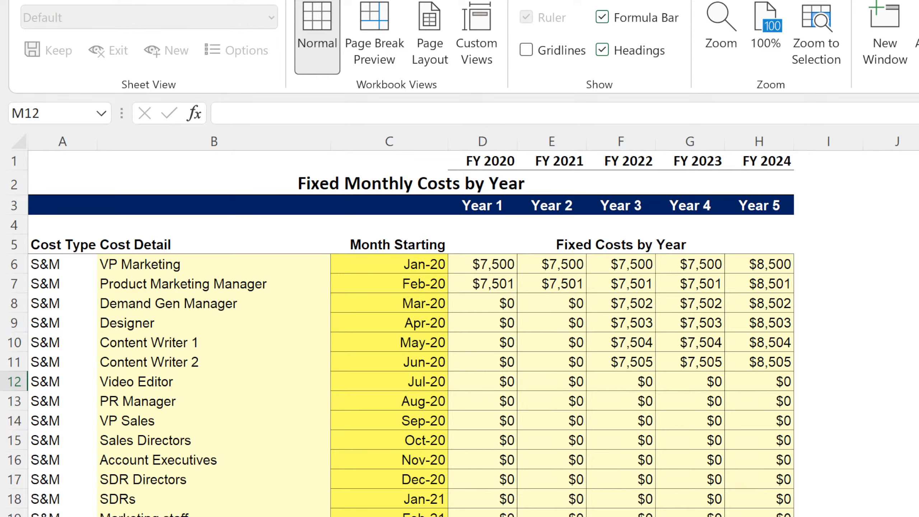
Replace the external workbook link in D1 with a reference to the first date on the validation sheet, =validation!A1.
click(477, 159)
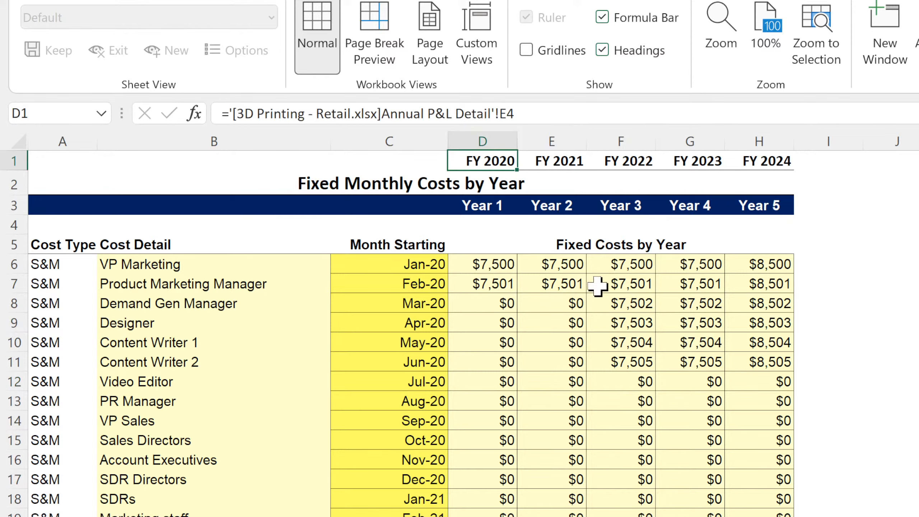
text(=)
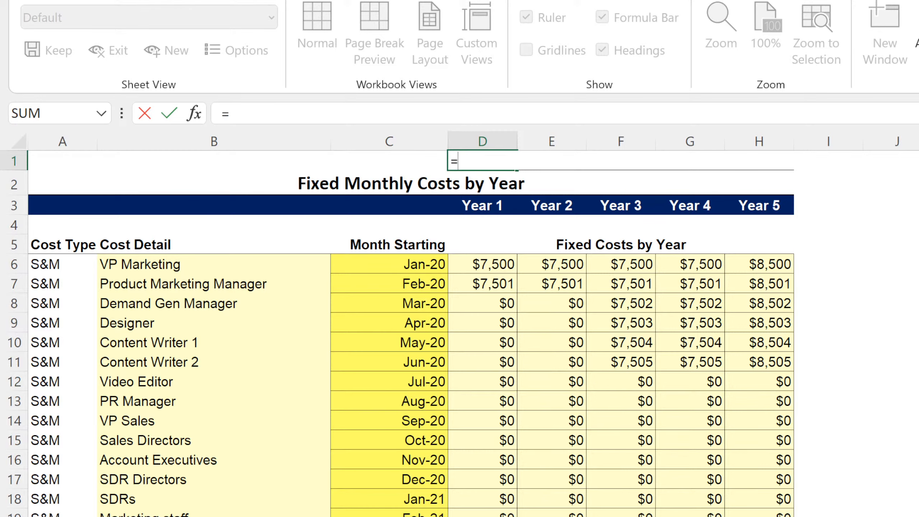
key(ctrl+Page_Down)
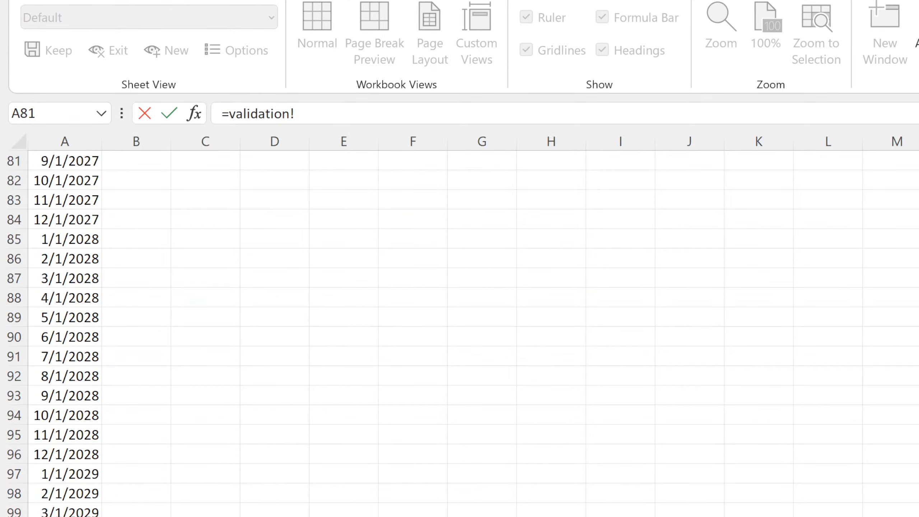
scroll(115, 299, up, 20)
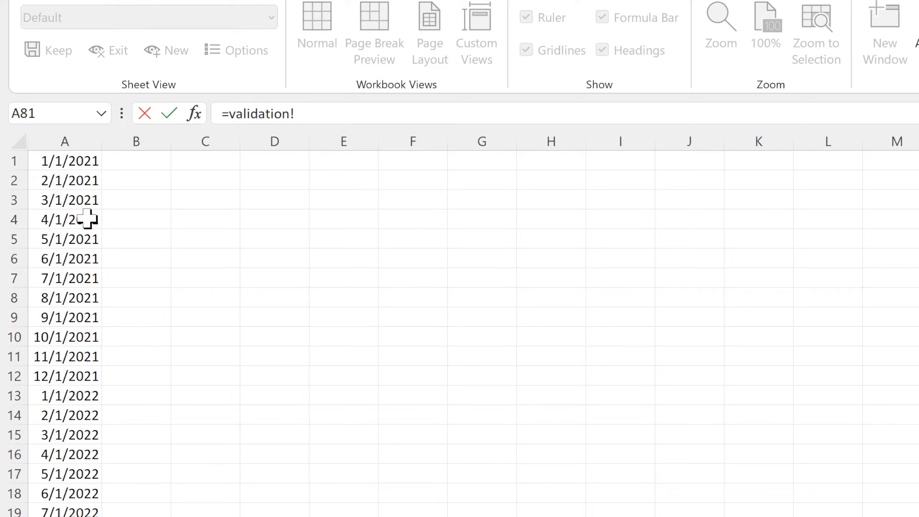
click(64, 163)
key(Return)
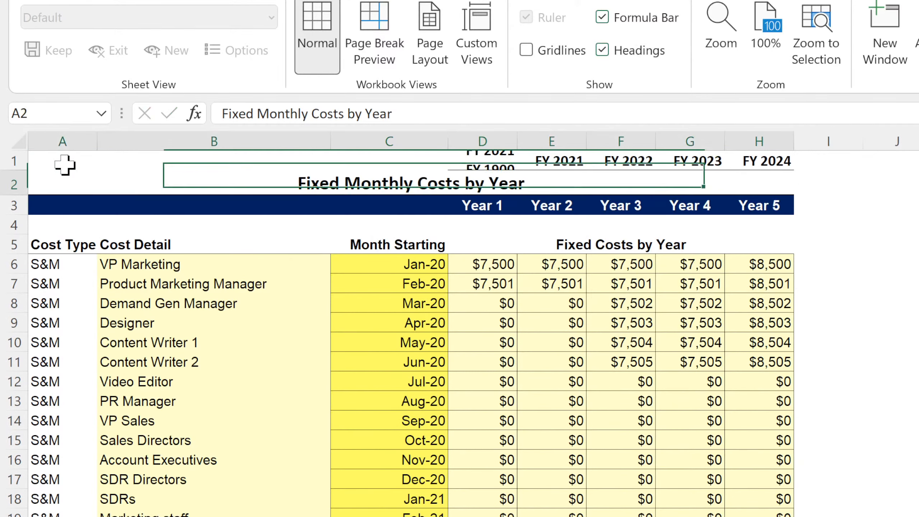
click(577, 158)
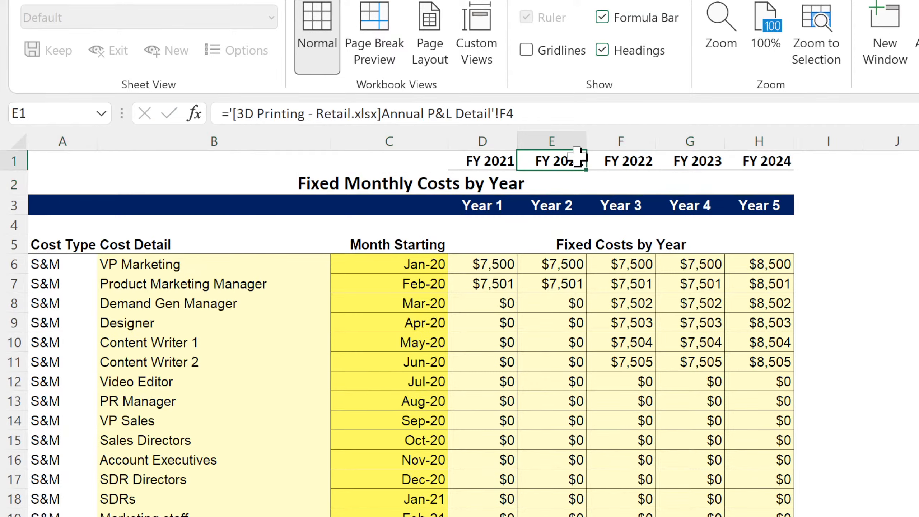
click(500, 159)
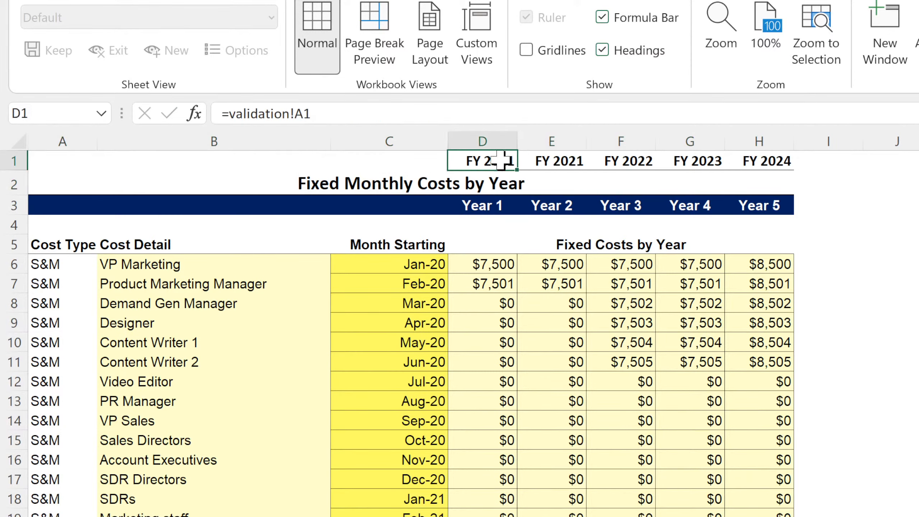
Enter =EDATE(D1,12) in E1 and fill it across through H1.
click(546, 162)
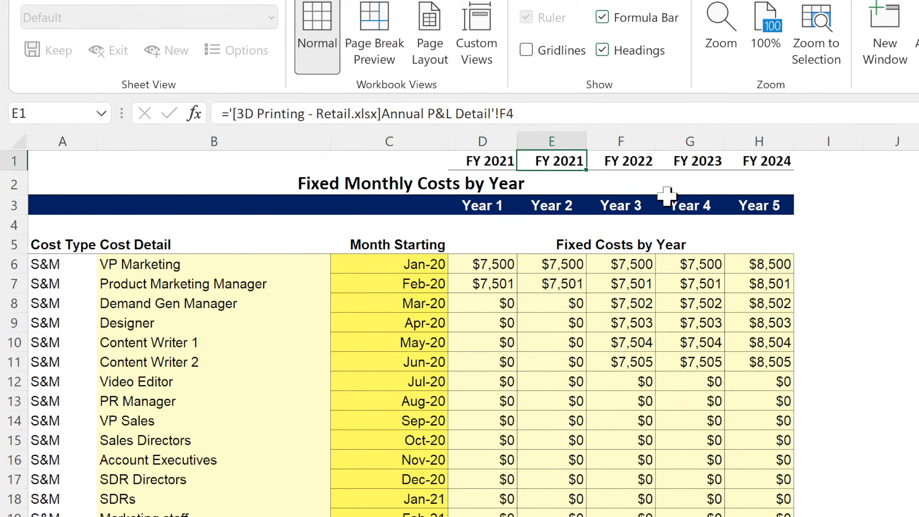
key(F2)
text(=edate()
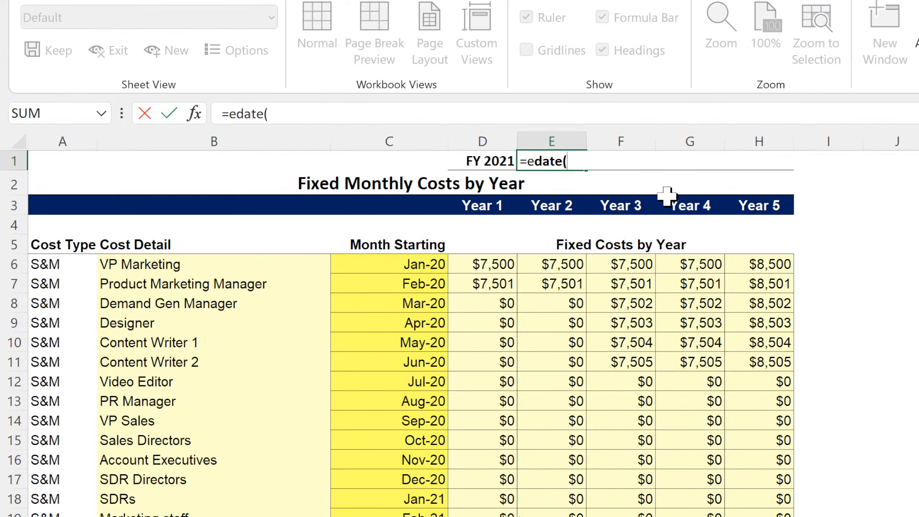
text(d1,12)
key(Return)
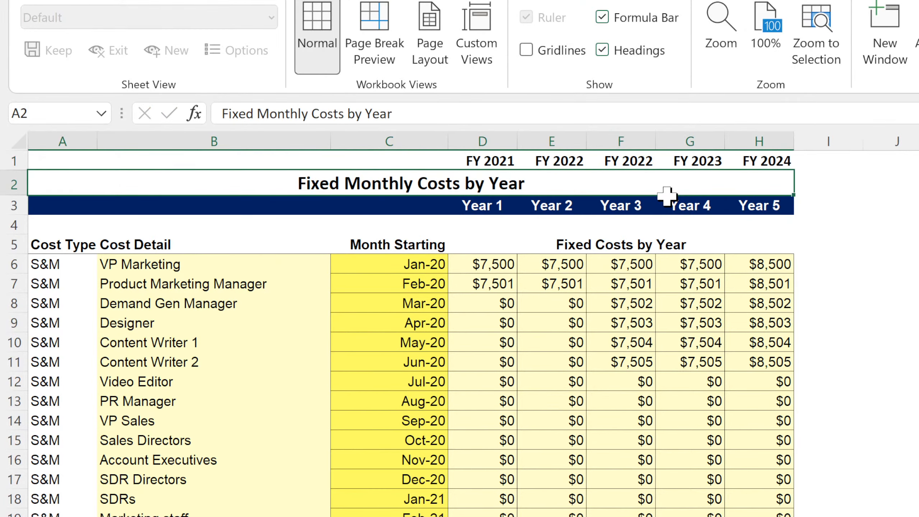
click(584, 161)
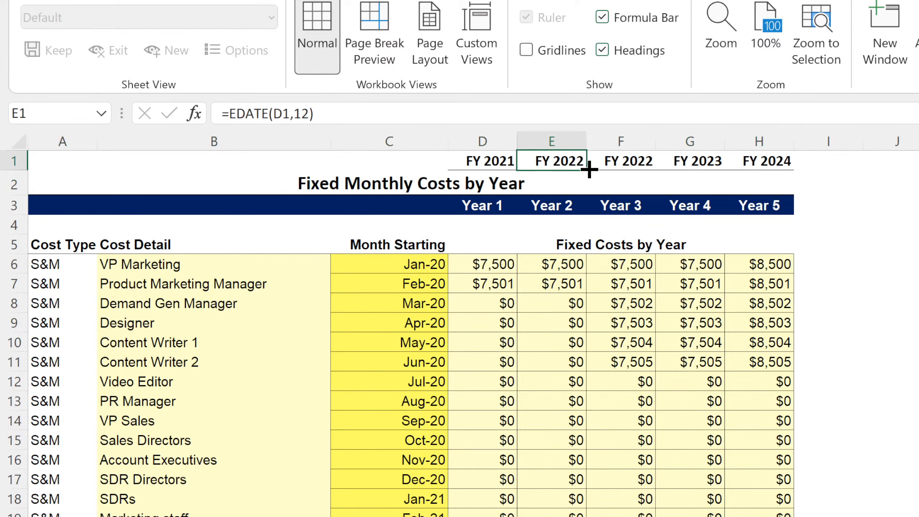
drag(589, 170, 764, 161)
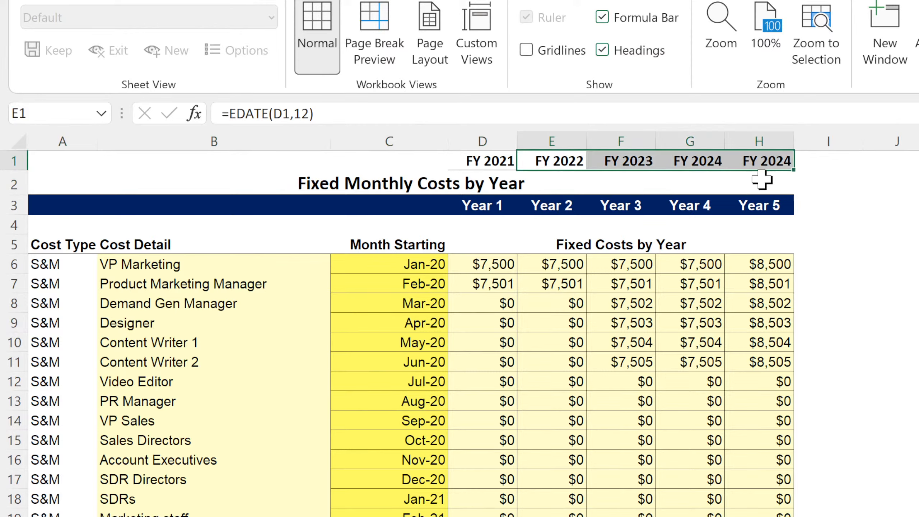
Recolor the year header row A3:H3 with a light gray fill and black font.
click(759, 204)
click(473, 208)
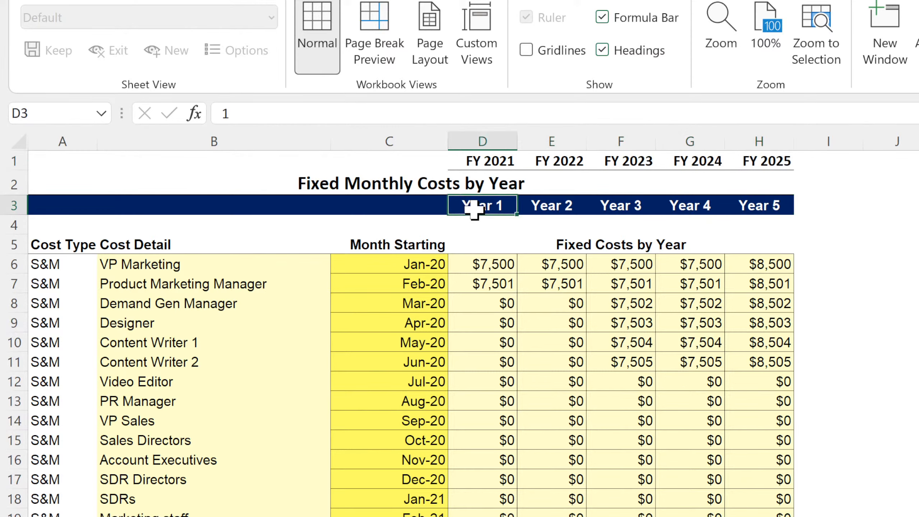
drag(35, 206, 760, 208)
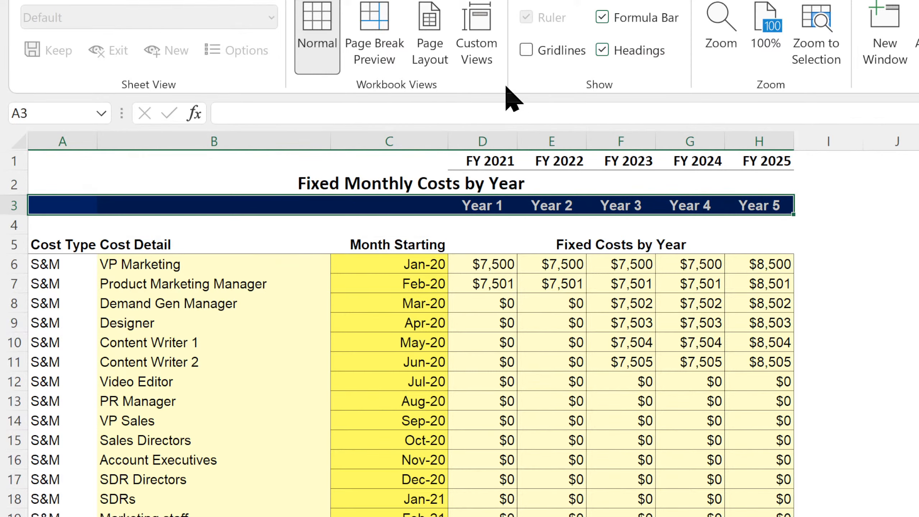
click(79, 0)
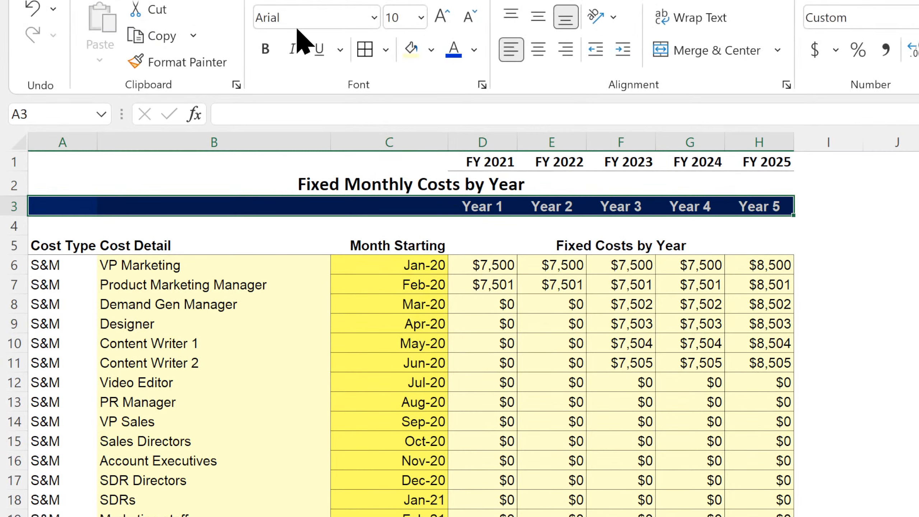
click(411, 48)
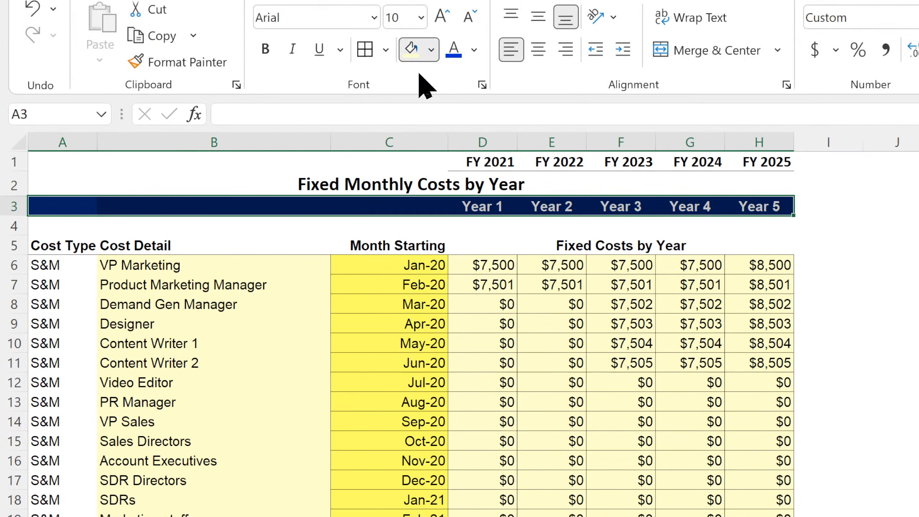
click(410, 139)
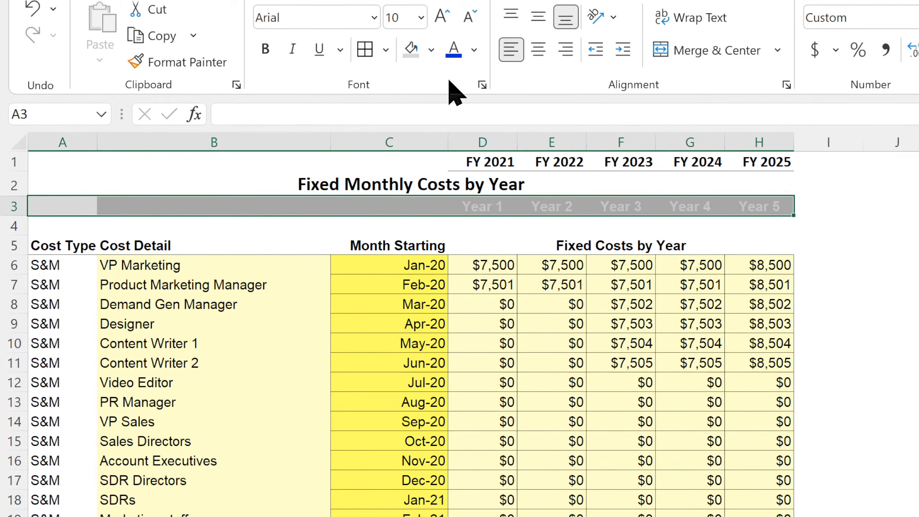
click(467, 47)
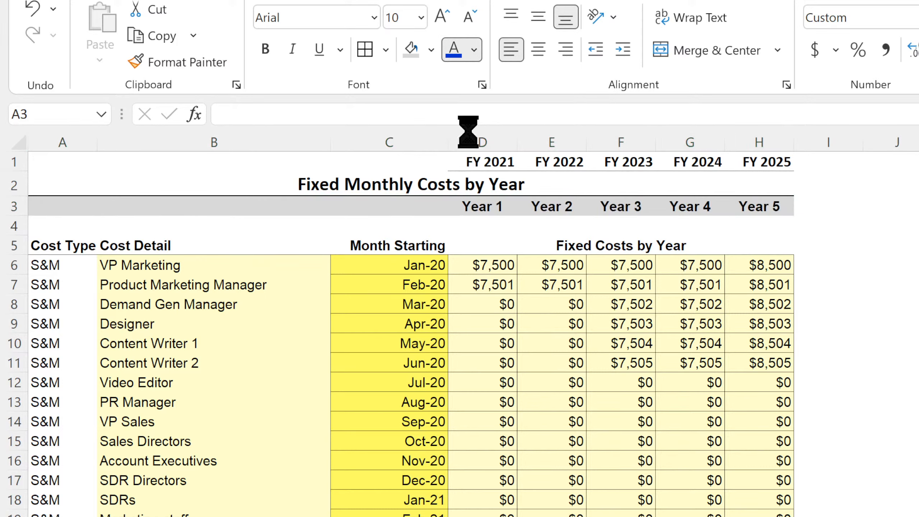
Apply a bottom border to the Fixed Monthly Costs by Year title in row 2 and left-align the title.
click(360, 185)
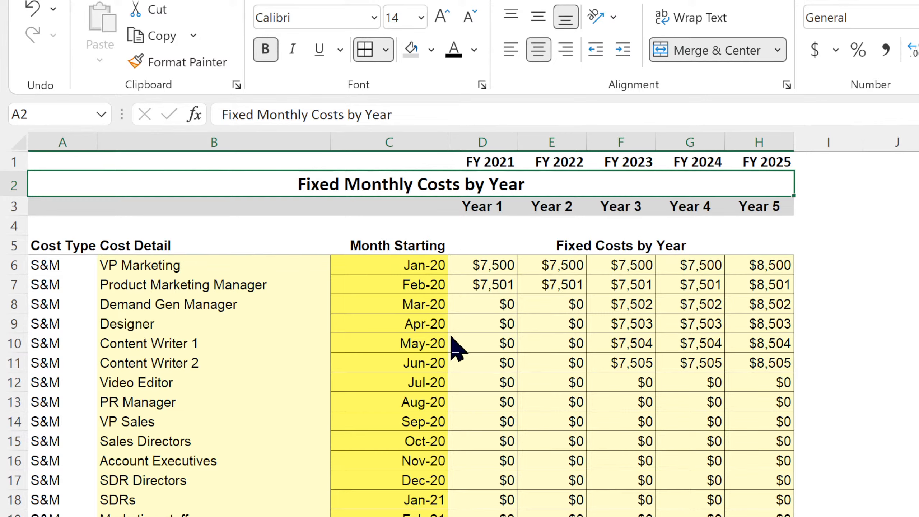
click(439, 380)
click(918, 383)
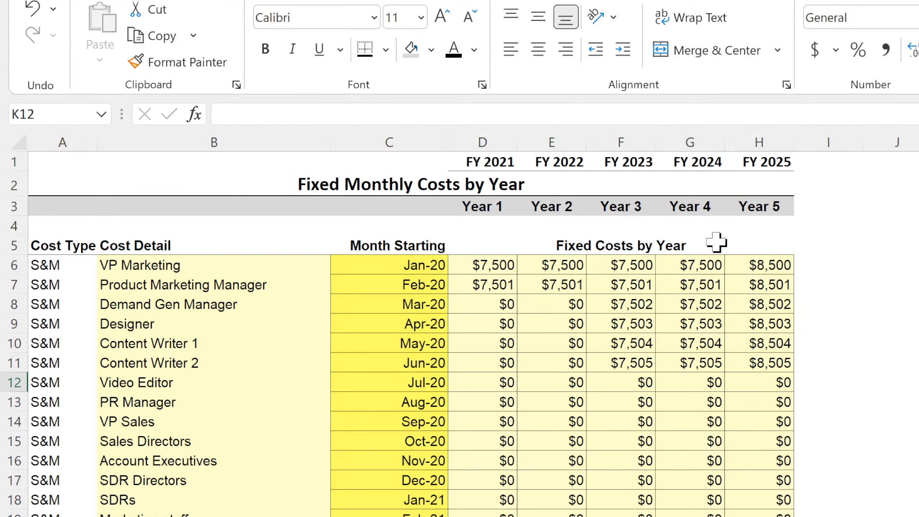
click(420, 181)
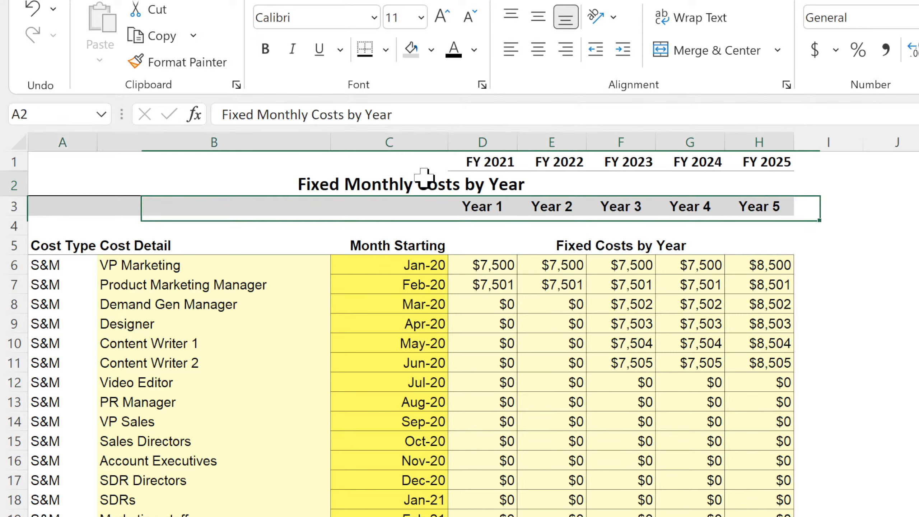
click(510, 49)
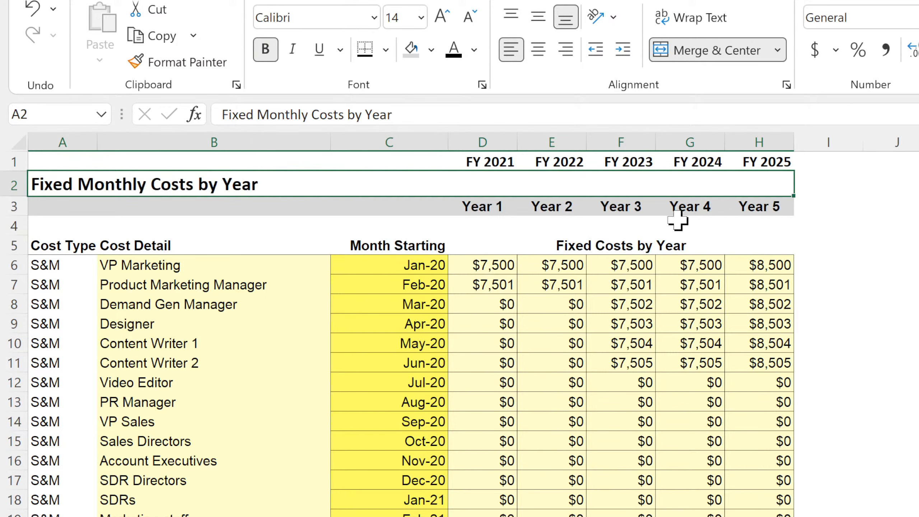
Extend the year header series in row 3 beyond Year 5 into columns I, J and onward, continuing with Year 6 and Year 7.
click(777, 146)
drag(763, 210, 774, 468)
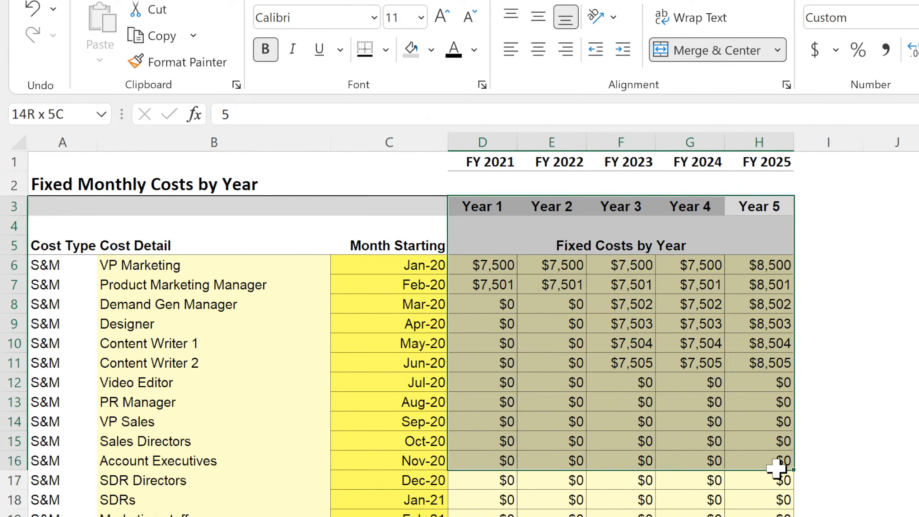
click(769, 203)
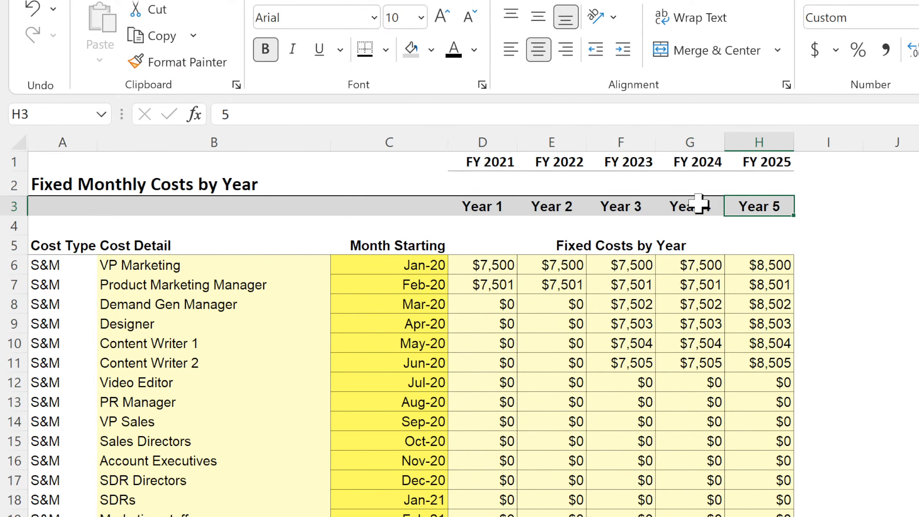
drag(698, 203, 918, 214)
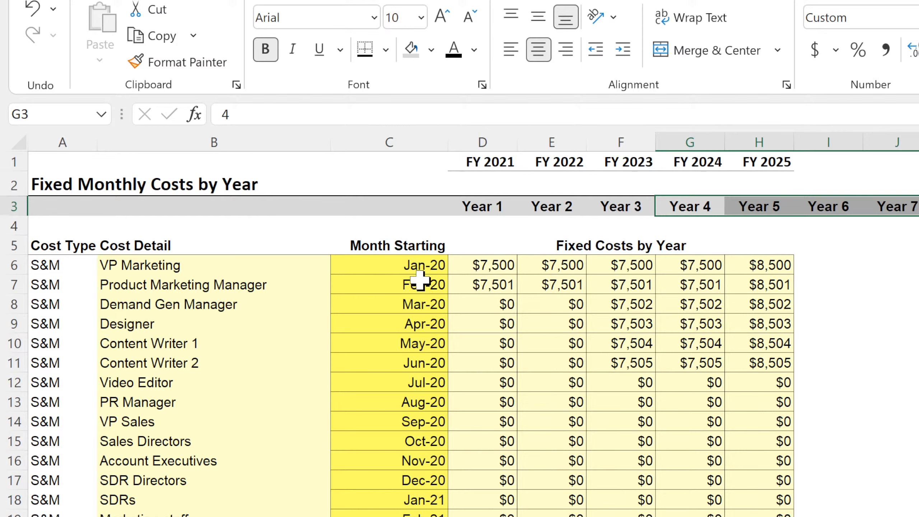
click(498, 266)
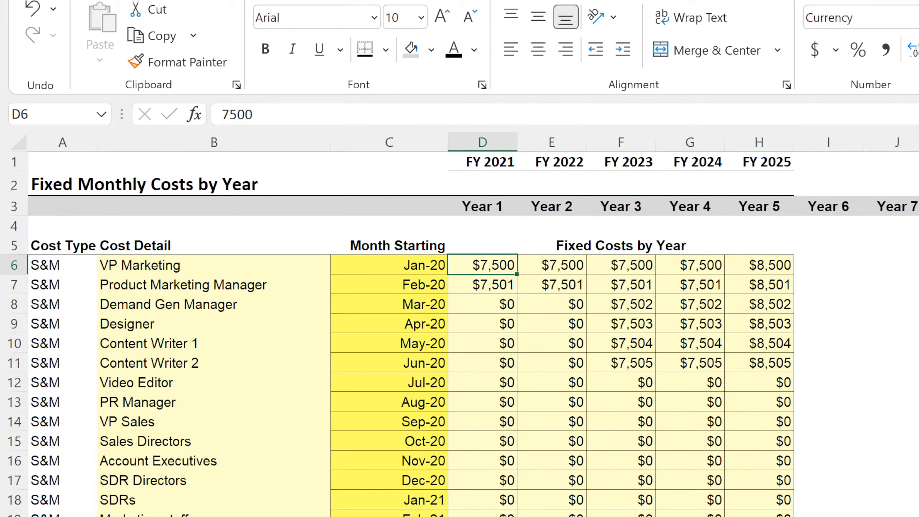
Paste the copied data into the blank worksheet starting at cell A1.
key(ctrl+Page_Down)
key(ctrl+Page_Up)
key(ctrl+Page_Down)
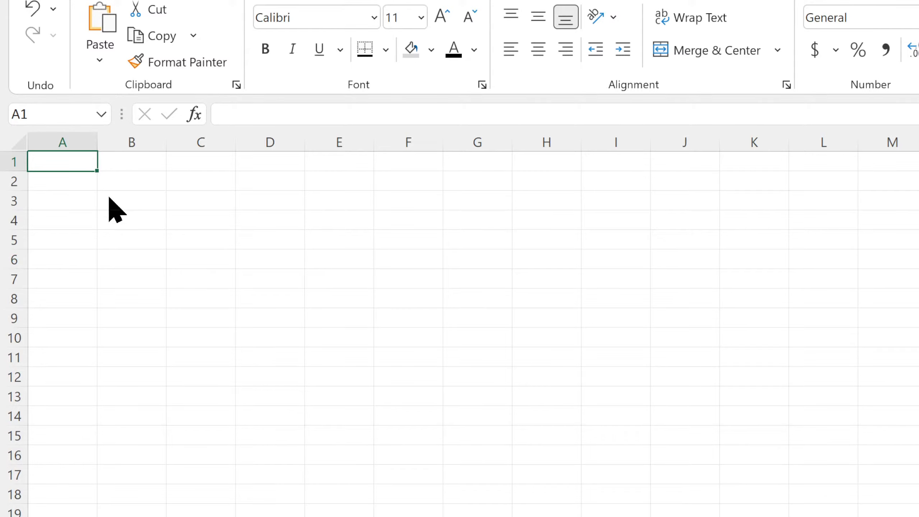
text(5-Year Monthly Pro-Forma		QTR.	Year 0	Q1 - 2020	Q1 - 2020 		Year #	Year 0	1	1 		Month #	Year 0	1	2 		Month	Year 0	Jan-20	Feb-20 					 		3d Printer Count by Type			 		Small		10	0 		Small		0	1)
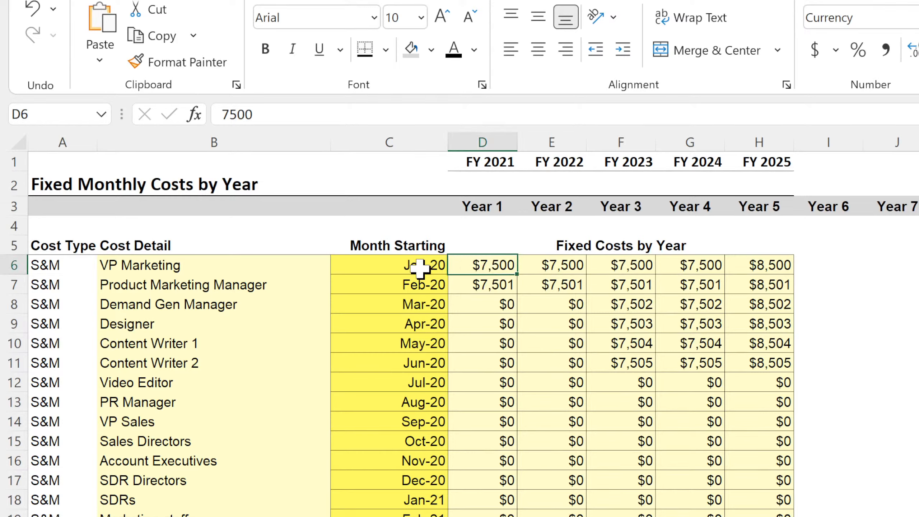
Fill the S&M cost inputs from column B through H, starting at row 6, with light yellow.
drag(199, 264, 760, 515)
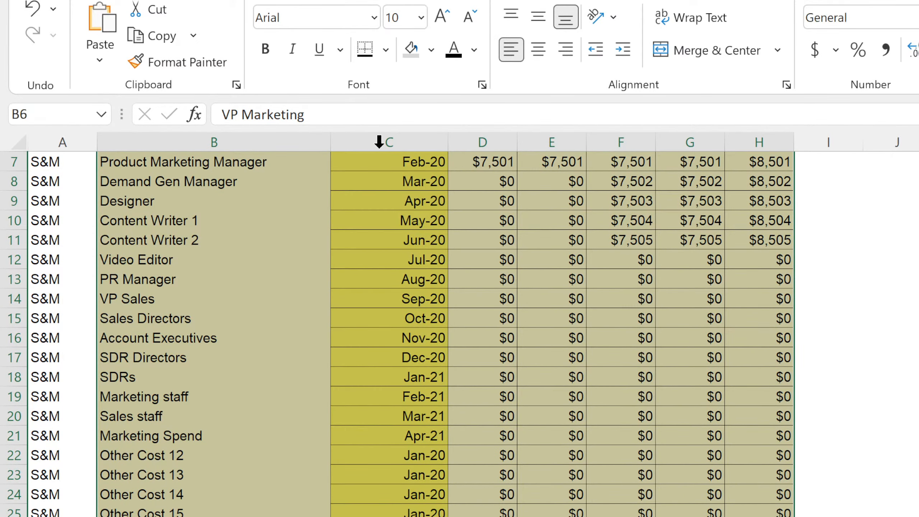
click(435, 49)
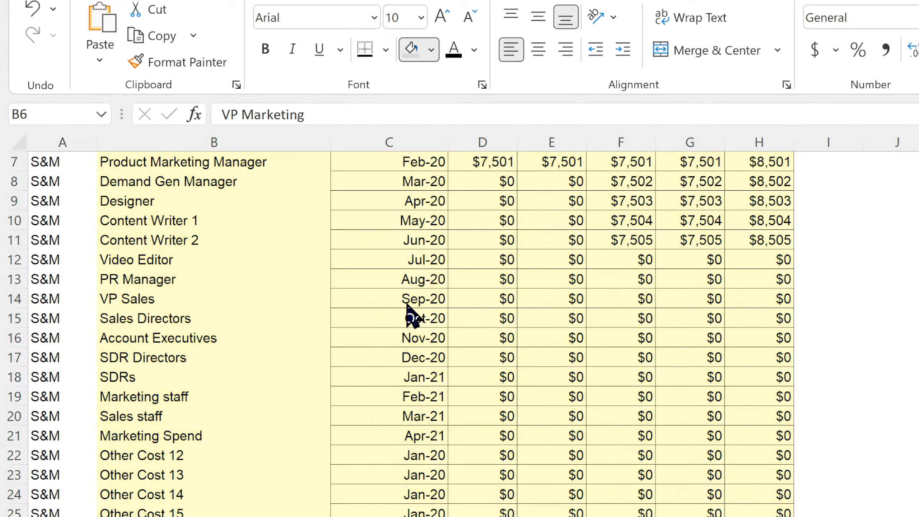
click(406, 303)
scroll(406, 303, up, 2)
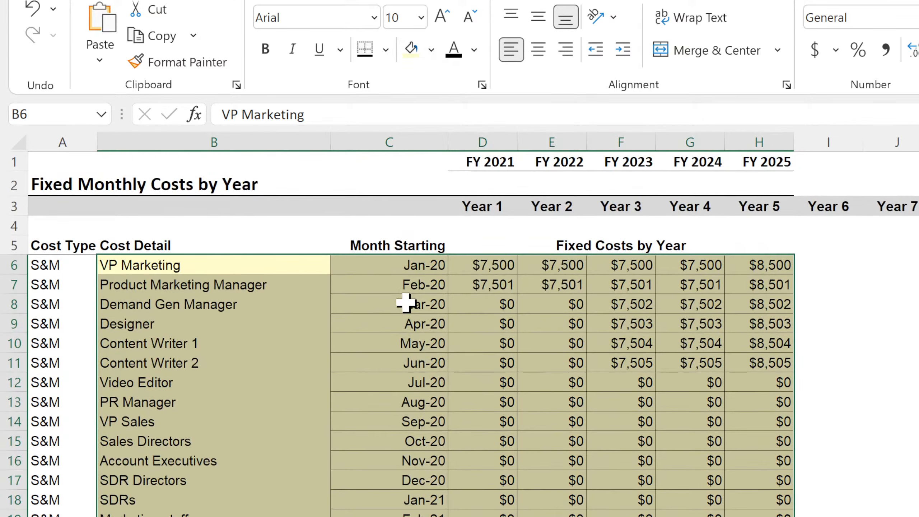
click(436, 51)
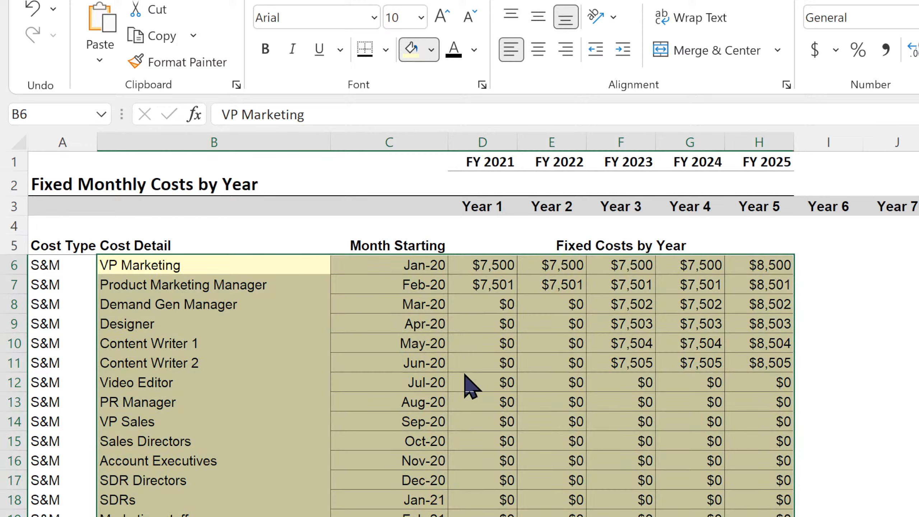
click(465, 383)
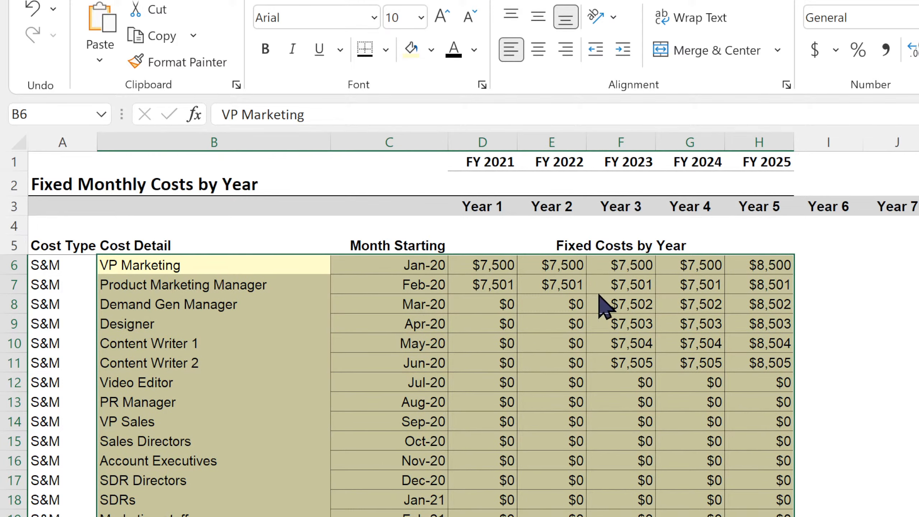
click(615, 402)
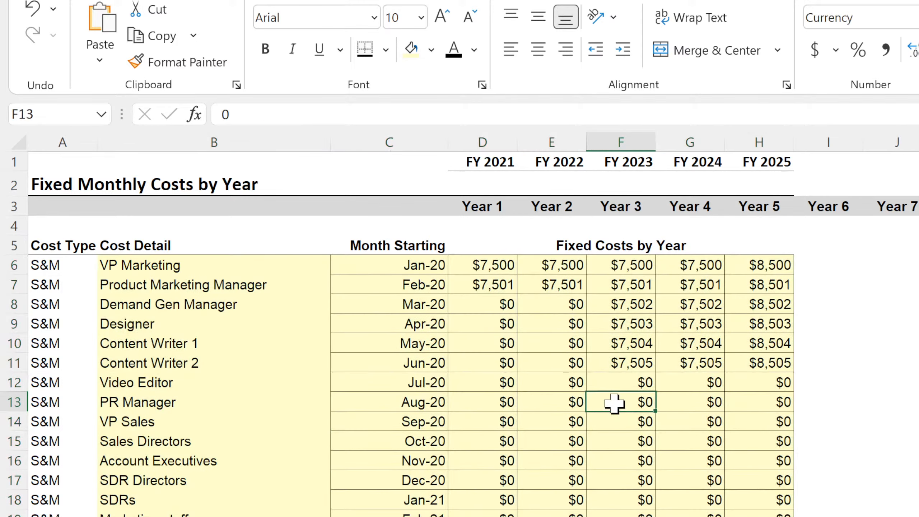
Change the font color of the S&M cost inputs in columns B through H to blue.
drag(212, 263, 760, 514)
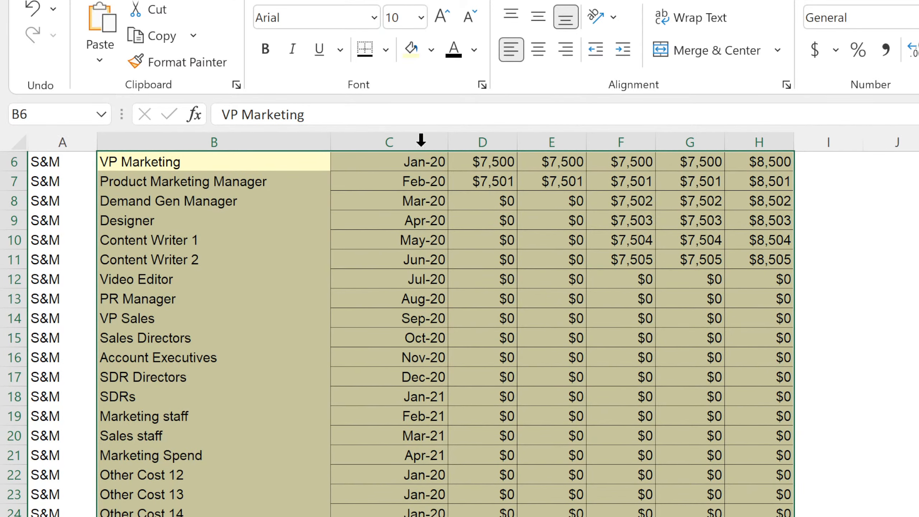
click(474, 51)
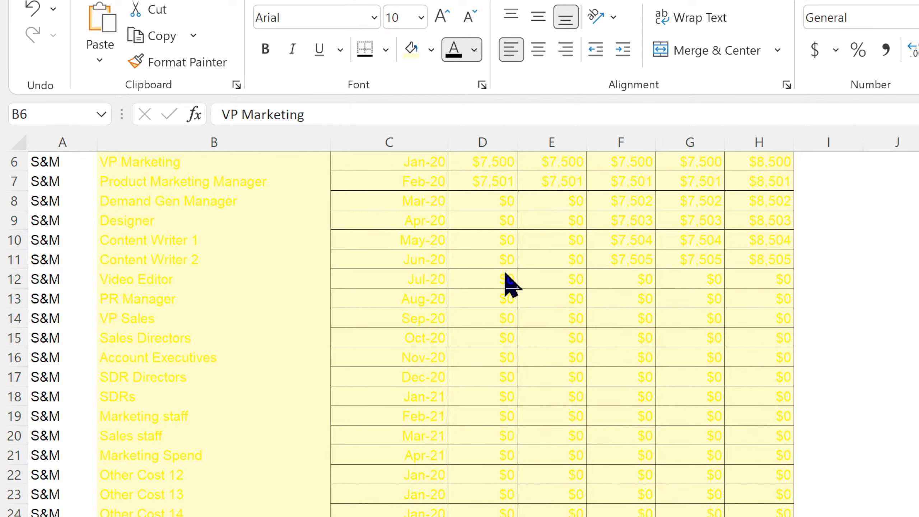
click(466, 333)
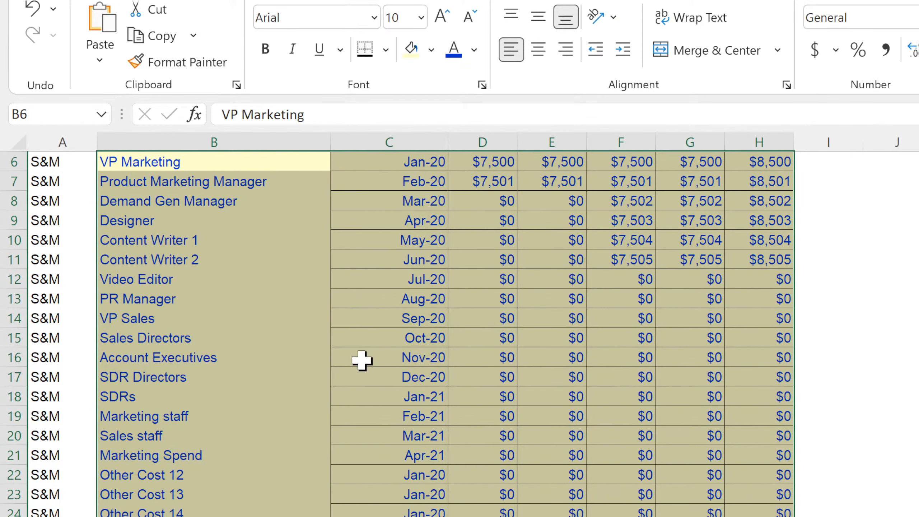
scroll(281, 377, up, 2)
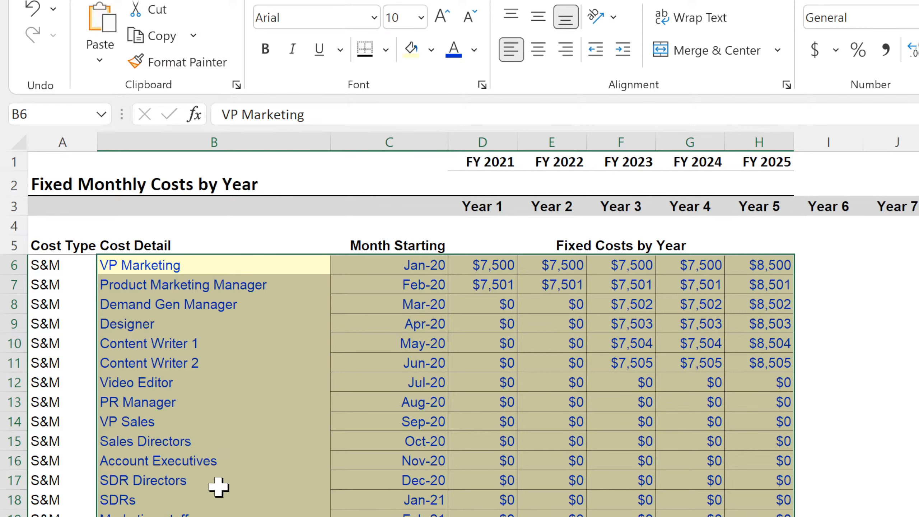
click(179, 265)
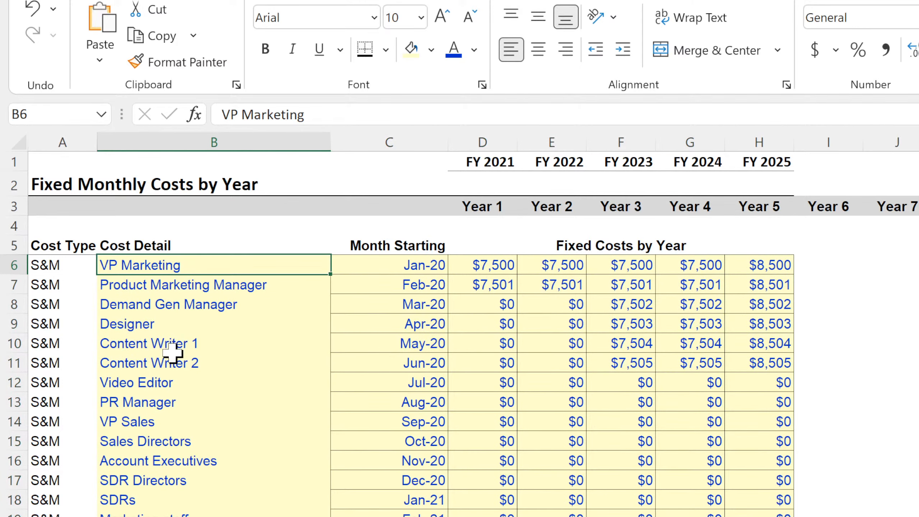
Apply the light yellow fill and blue font to the G&A and R&D cost inputs in columns B through H.
scroll(171, 360, down, 11)
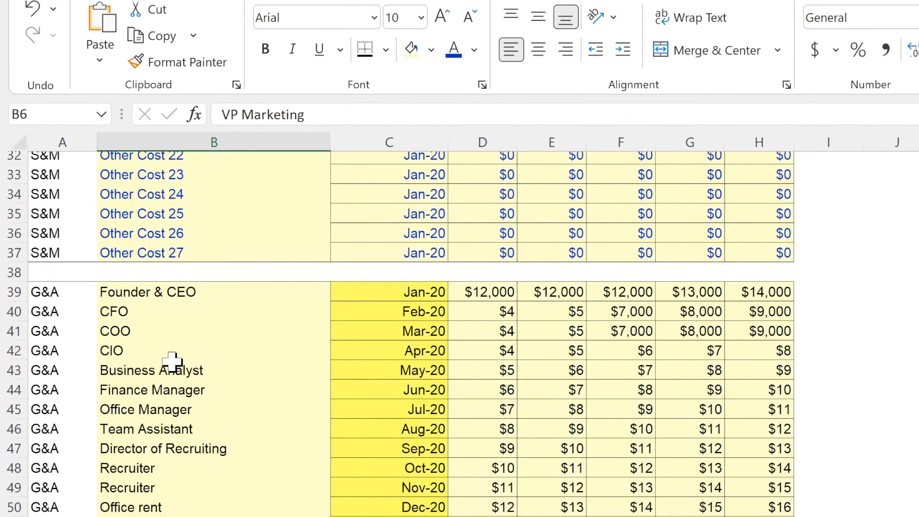
drag(136, 258, 687, 516)
scroll(365, 427, down, 6)
drag(181, 476, 760, 516)
click(453, 49)
scroll(253, 362, down, 5)
click(227, 492)
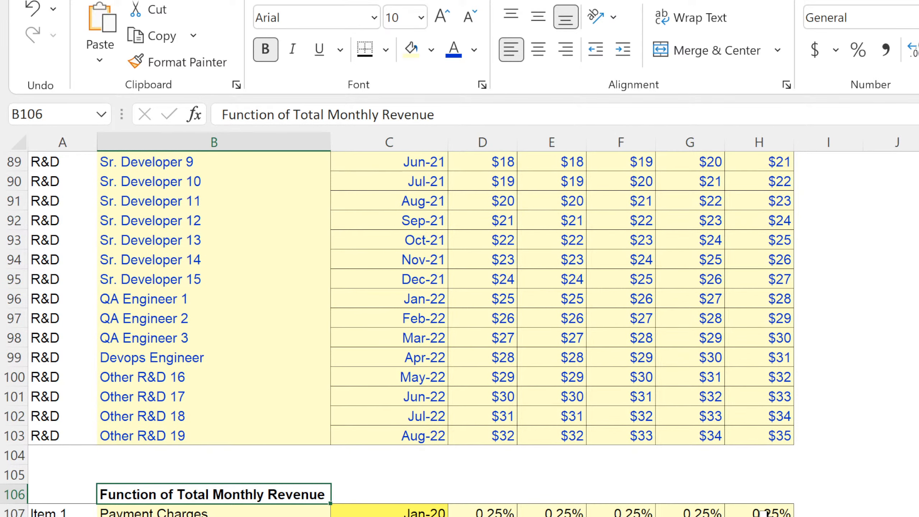
Apply the blue font and light yellow fill to the Function of Total Monthly Revenue items from row 107 down.
drag(763, 513, 145, 516)
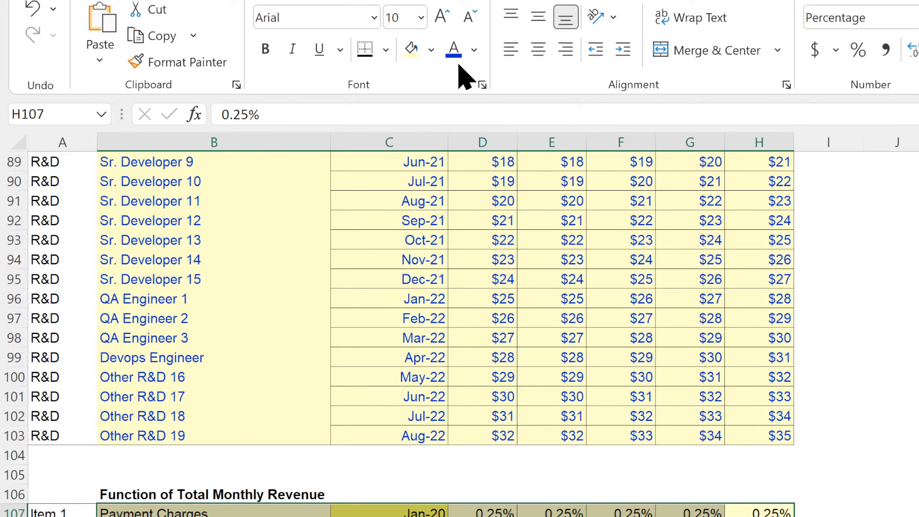
click(452, 47)
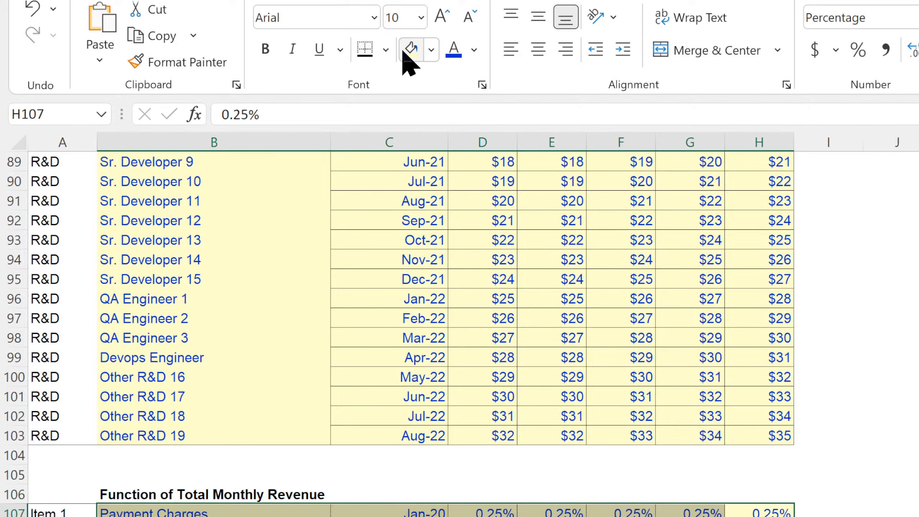
click(483, 516)
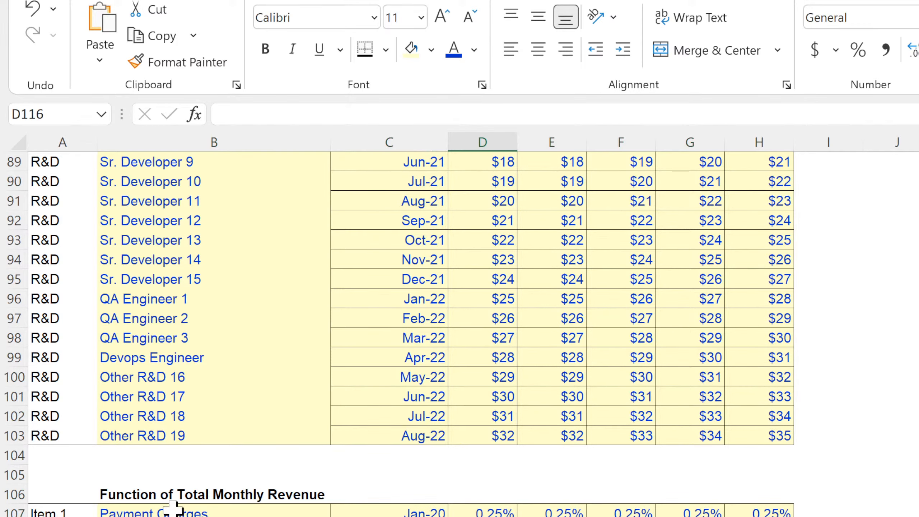
drag(172, 508, 174, 516)
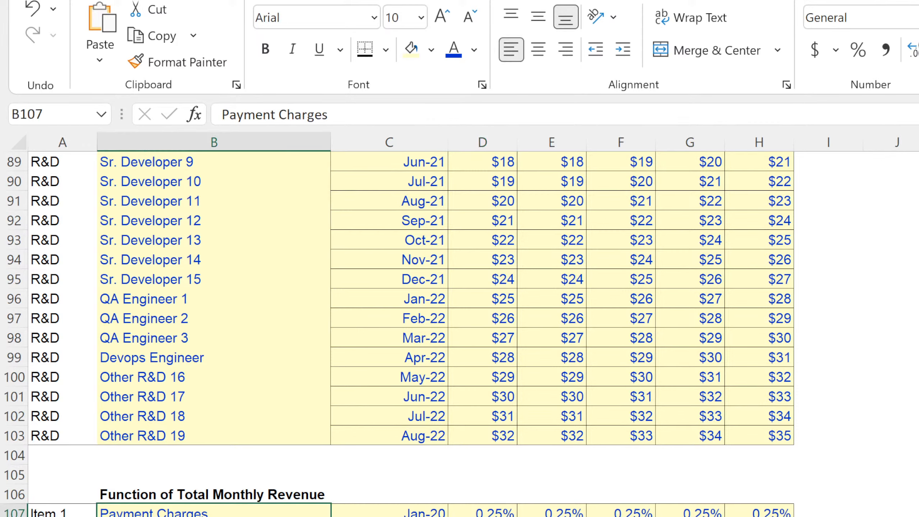
click(483, 516)
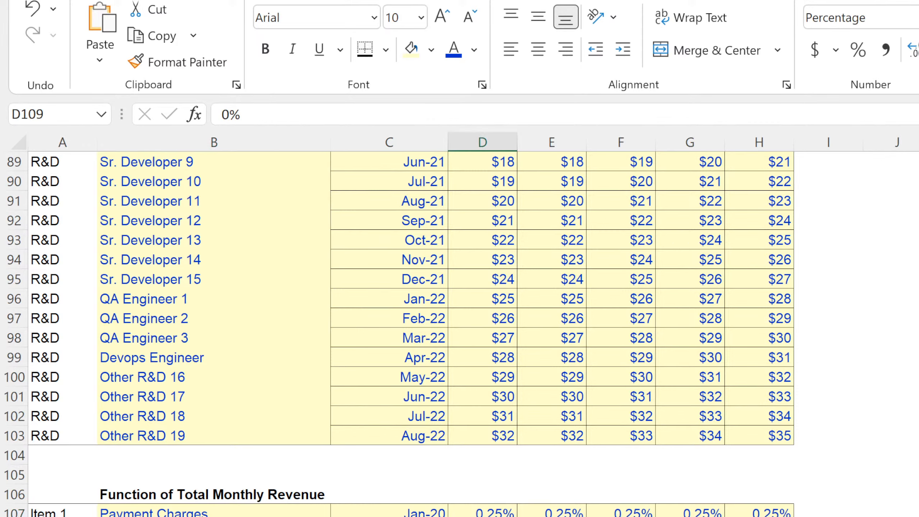
Add a drop-down list validation to cell C107, sourced from column A of the other worksheet, and check it against C108.
click(918, 516)
key(alt+Tab)
click(410, 510)
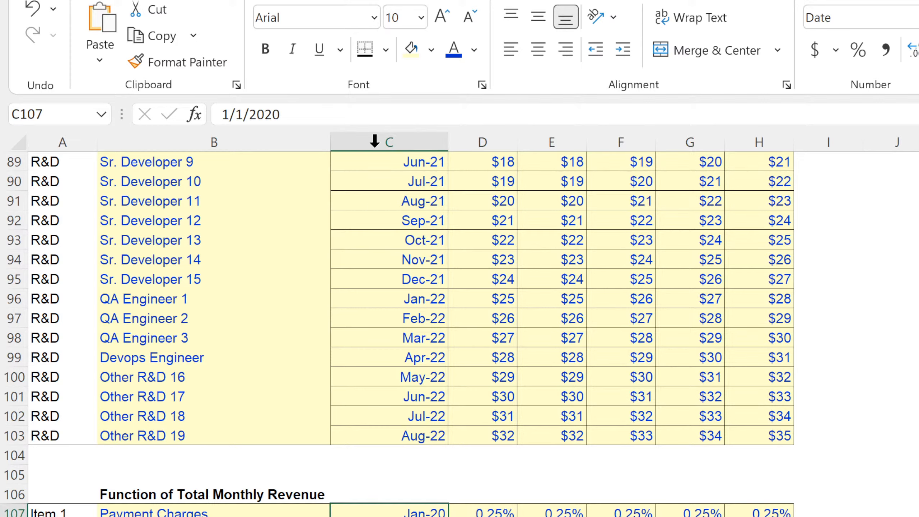
click(379, 1)
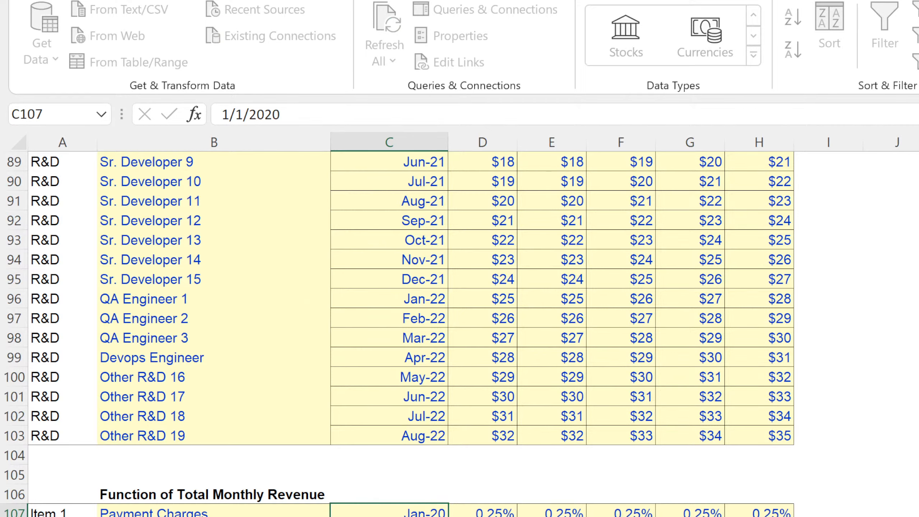
click(105, 516)
drag(77, 165, 139, 516)
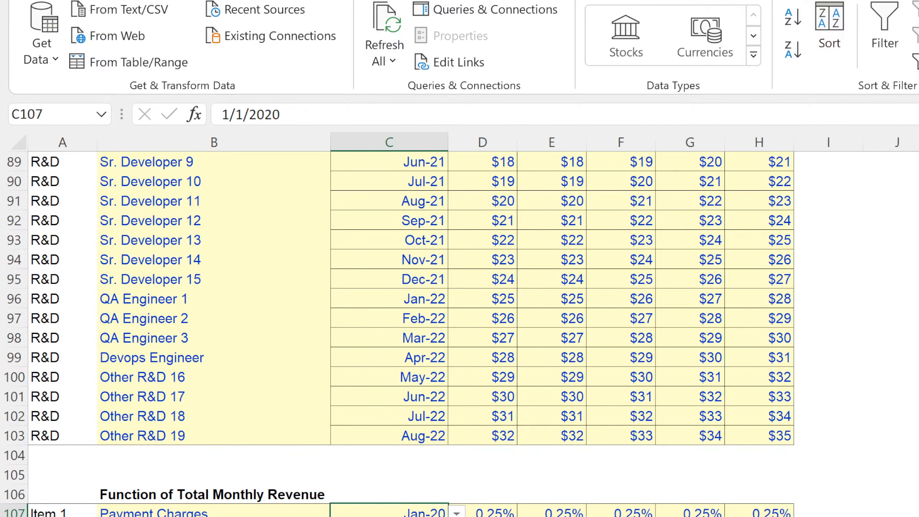
key(Down)
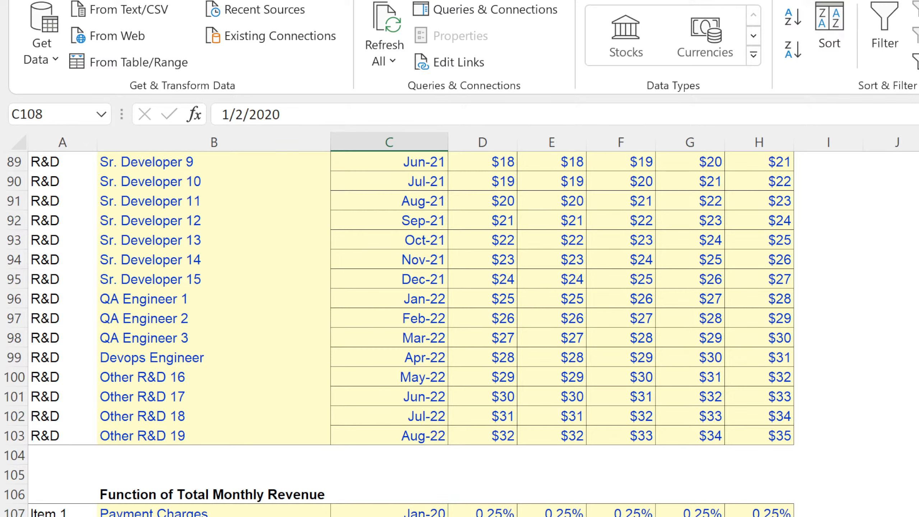
key(Up)
key(Down)
key(Up)
key(Up)
key(Up)
key(Up)
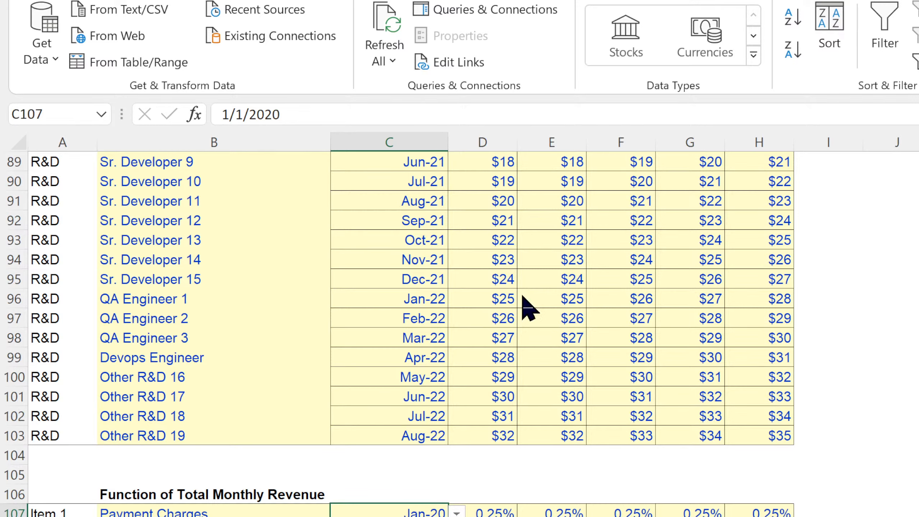
Copy the drop-down validation from C107 to the first two Month Starting cells, C6 and C7.
key(ctrl+c)
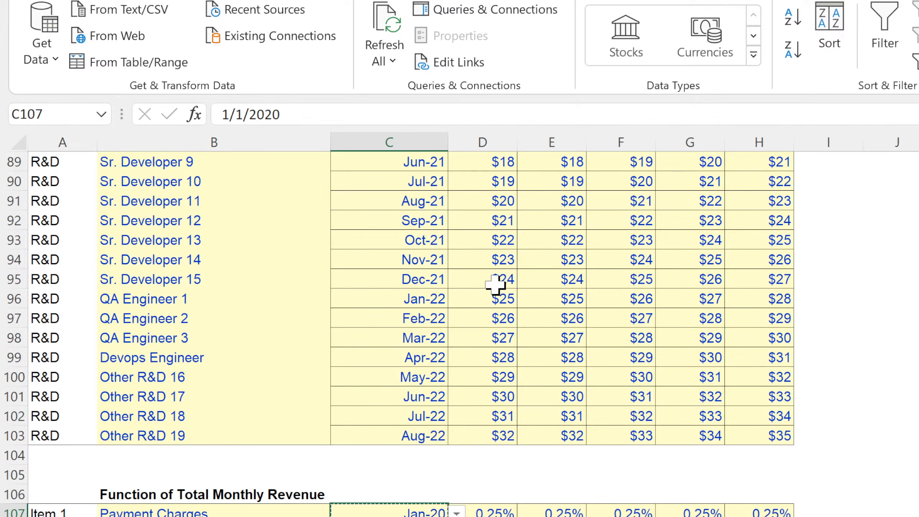
click(503, 416)
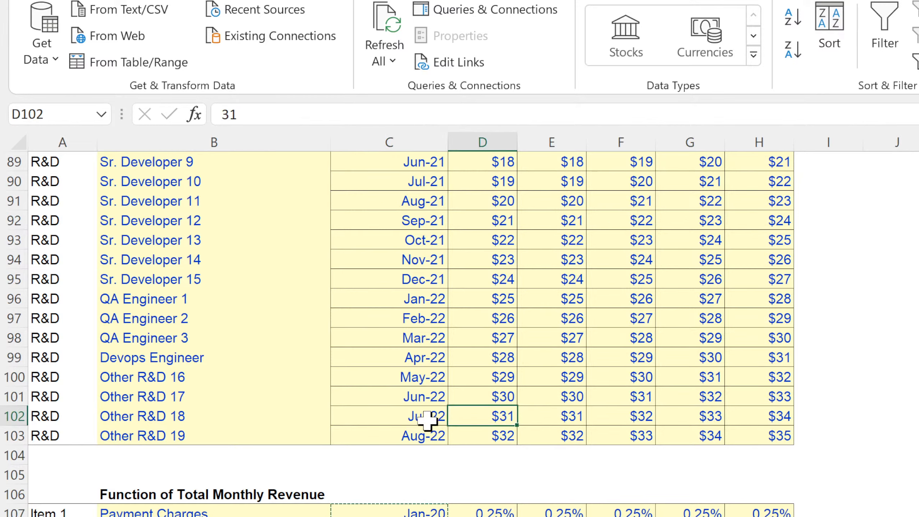
click(400, 413)
scroll(405, 411, up, 20)
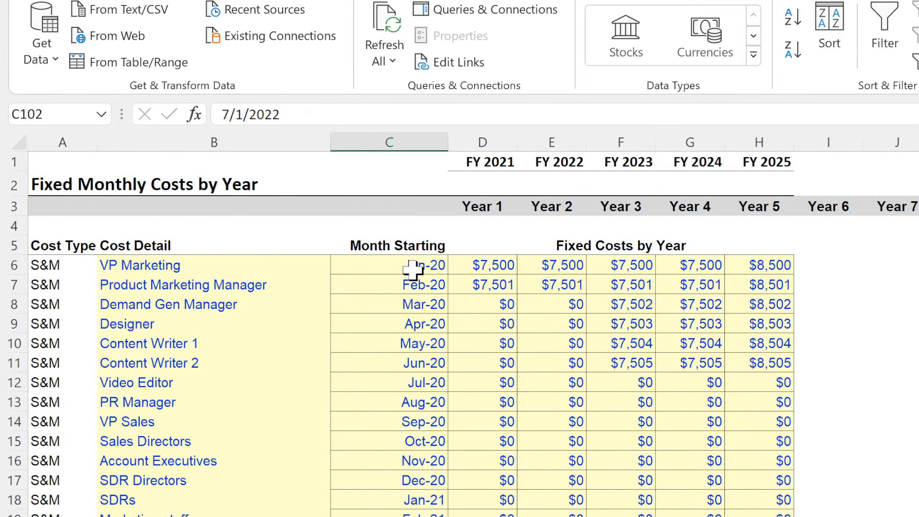
click(416, 266)
key(ctrl+z)
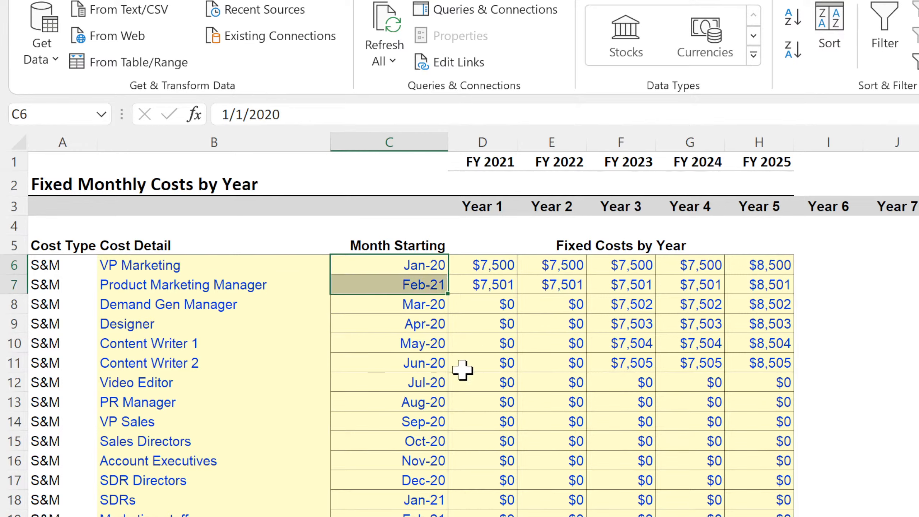
Set the starting month of VP Marketing and Product Marketing Manager to Jan-21 from their drop-down lists.
click(439, 281)
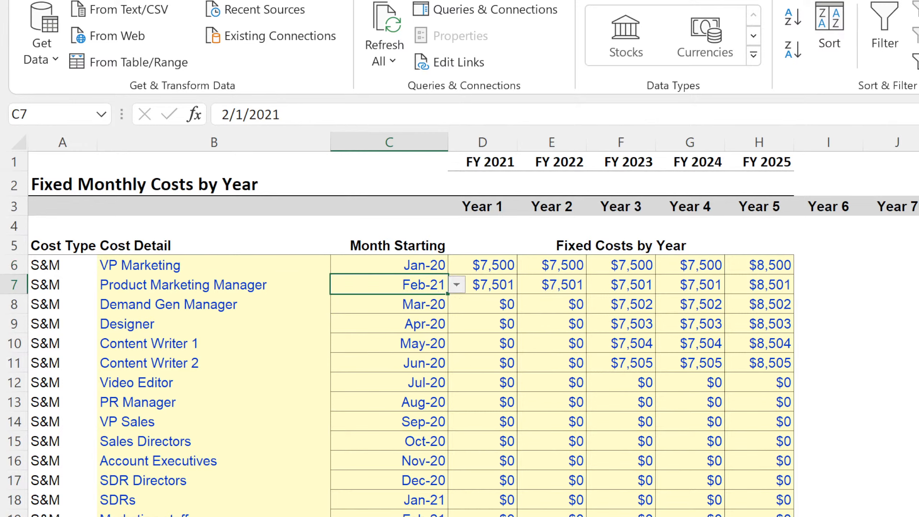
click(428, 266)
click(453, 271)
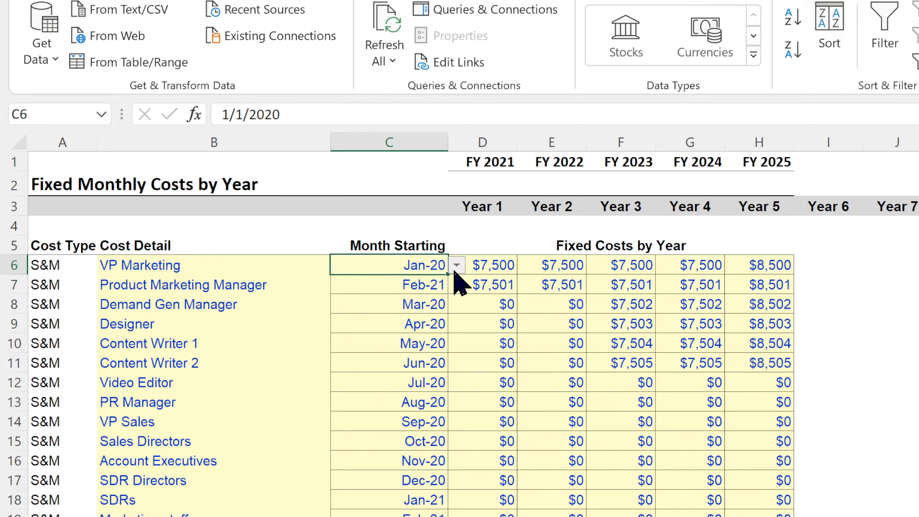
click(404, 279)
drag(409, 266, 410, 281)
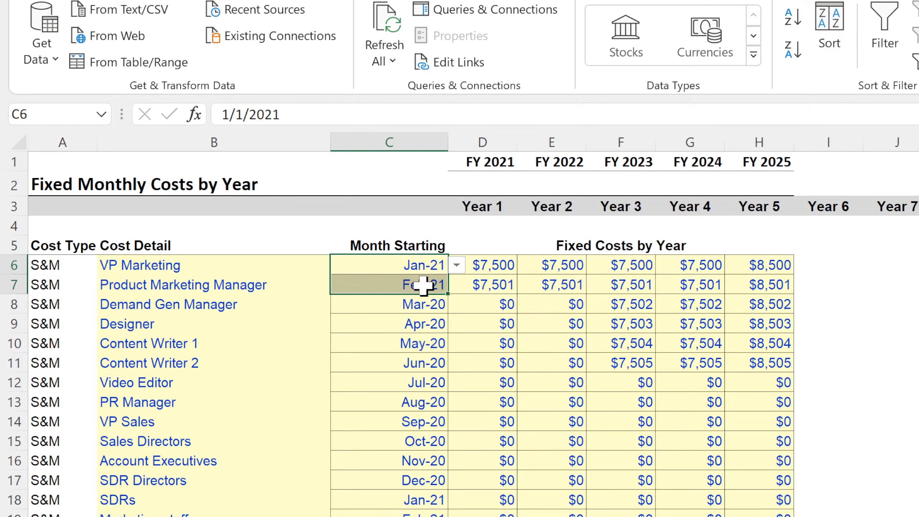
click(438, 286)
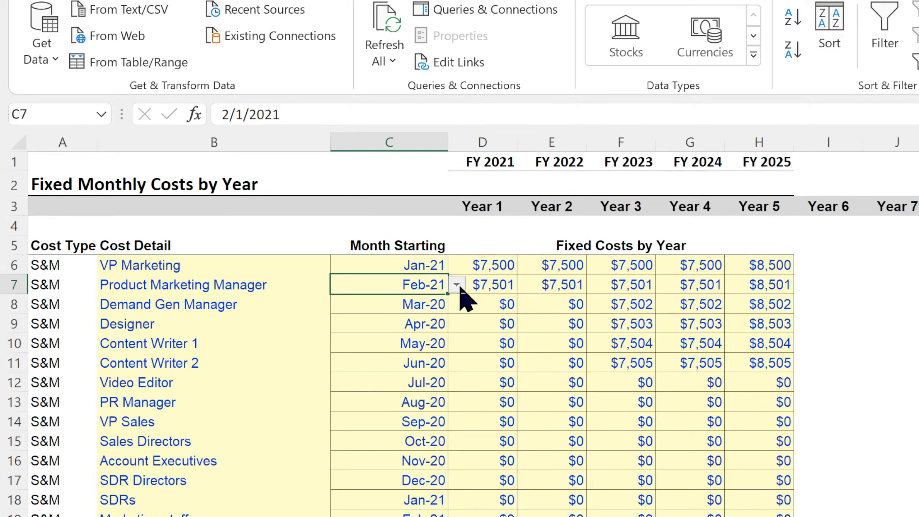
click(421, 302)
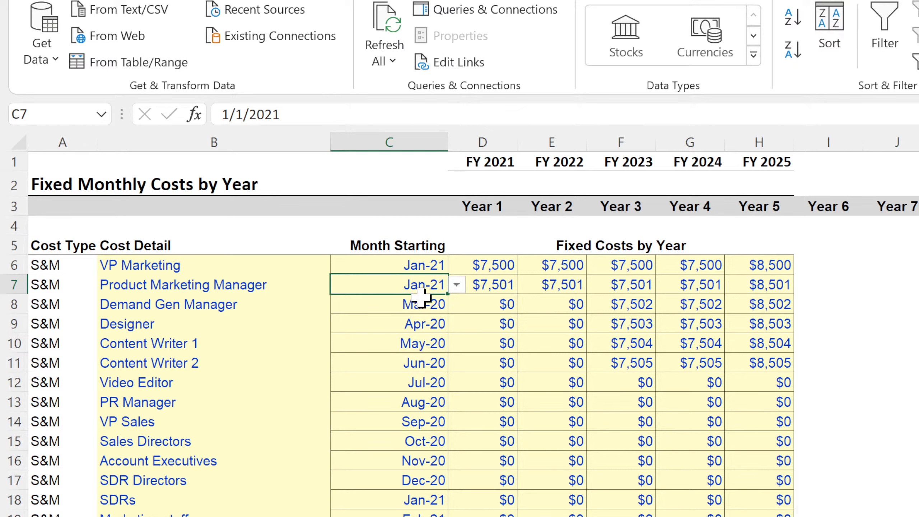
Fill Jan-21 with its drop-down list down the Month Starting column through the S&M rows and check several cells.
drag(420, 262, 449, 516)
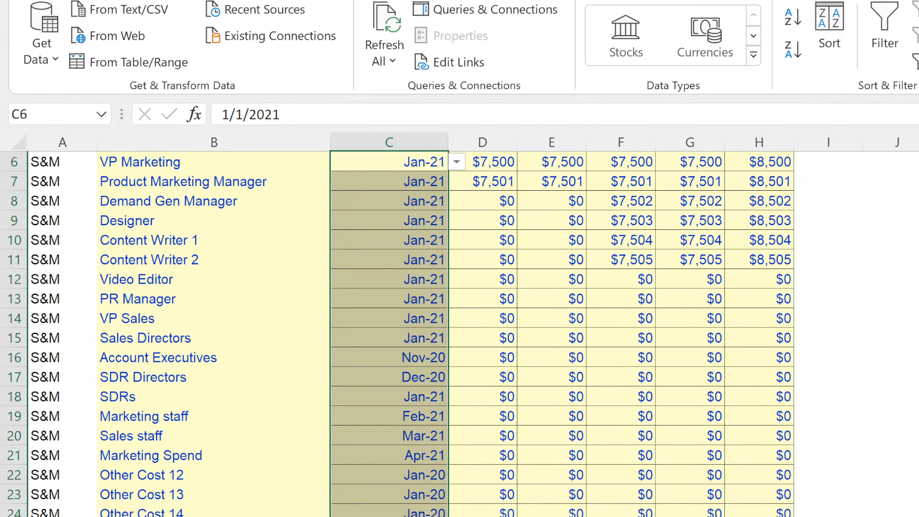
click(418, 318)
click(413, 364)
click(410, 471)
click(410, 516)
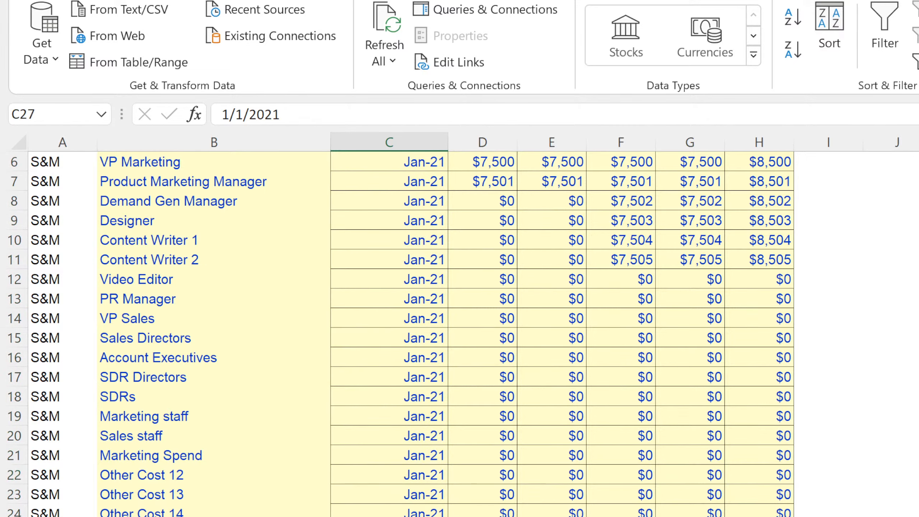
Copy the Jan-21 drop-down cells C36:C37 from the last S&M rows to the Founder & CEO and CFO starting months.
scroll(398, 434, down, 7)
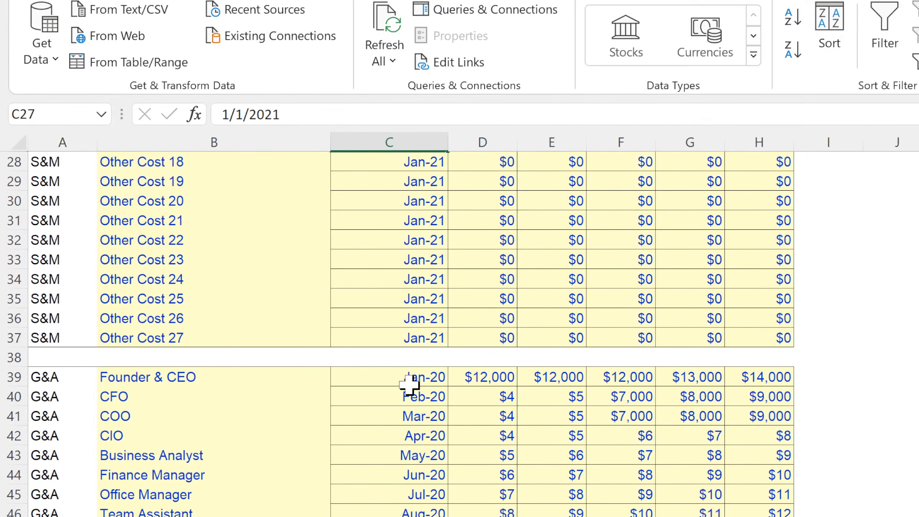
click(410, 379)
drag(424, 320, 423, 329)
key(ctrl+c)
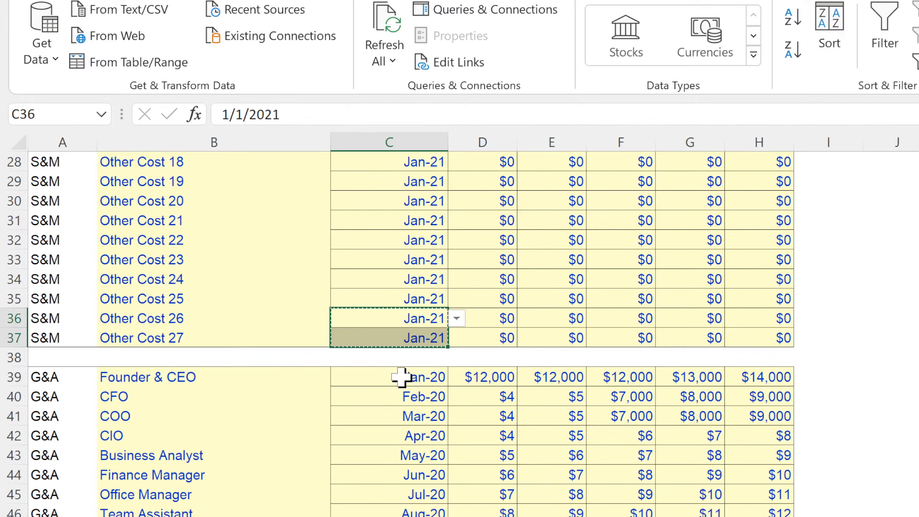
click(404, 378)
key(ctrl+v)
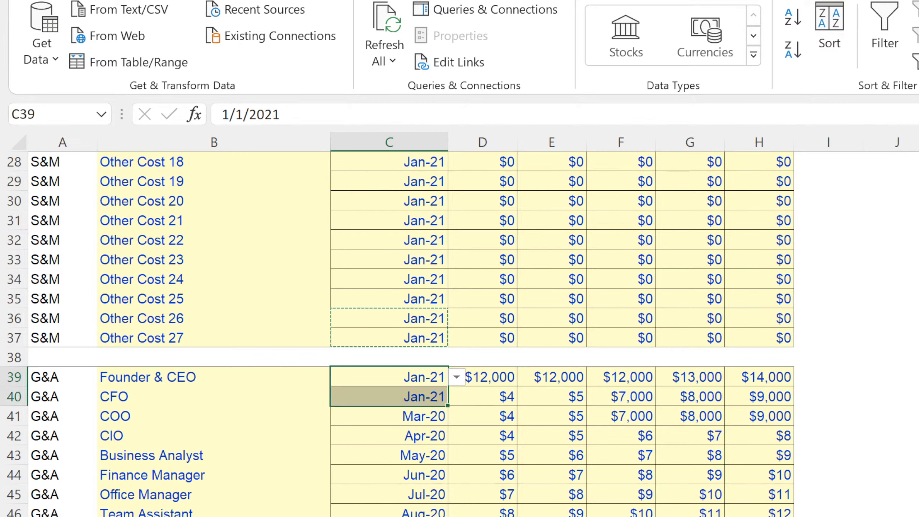
Look at the Main Project Assumptions sheet, return, and set the CFO's starting month to Feb-21 from its drop-down list.
key(ctrl+Page_Up)
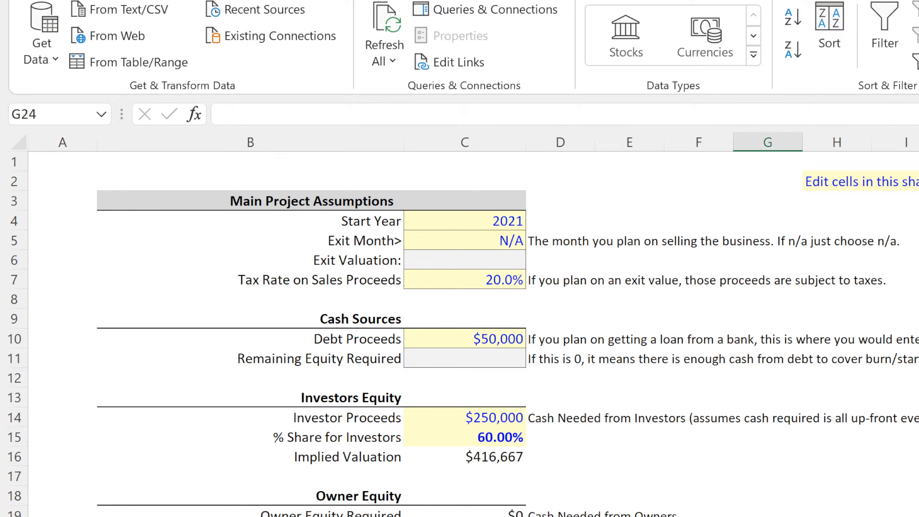
key(ctrl+Page_Down)
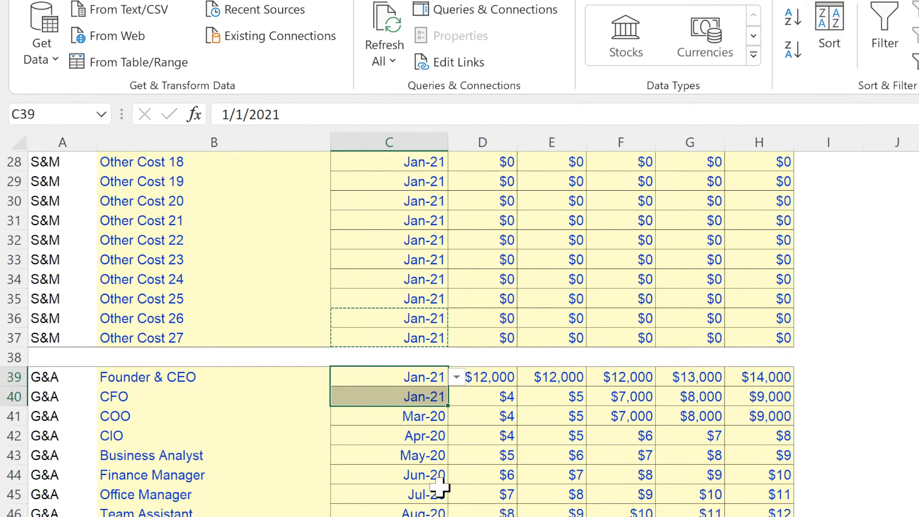
click(436, 398)
click(459, 397)
click(408, 426)
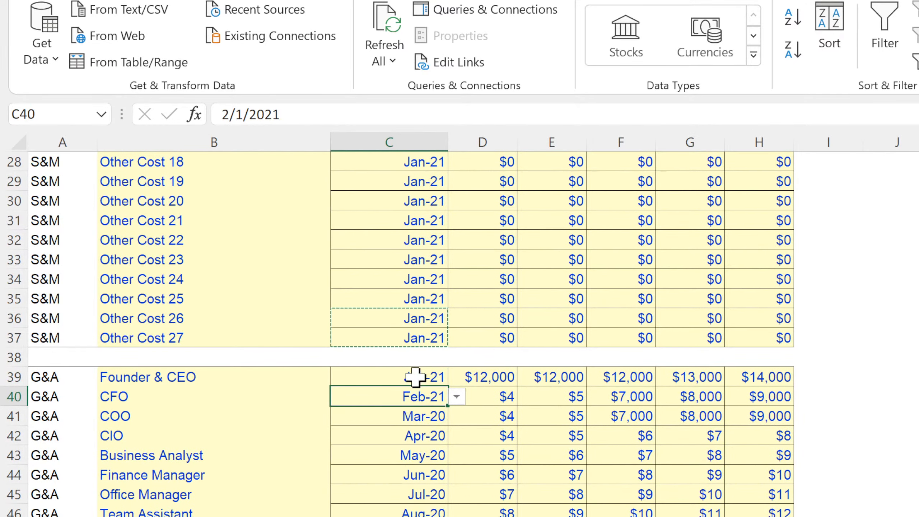
Fill the monthly series from C39:C40 down the Month Starting column through the G&A rows and check several cells.
drag(417, 378, 416, 398)
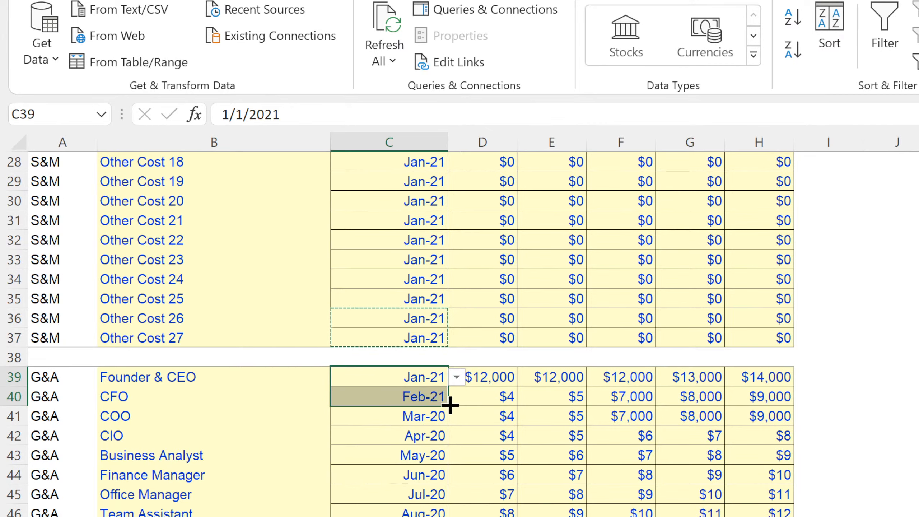
click(426, 378)
click(425, 398)
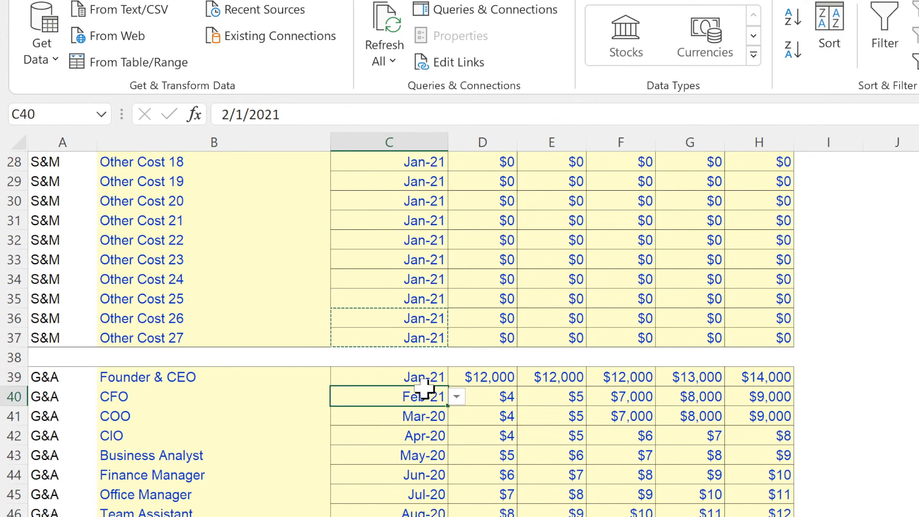
click(422, 378)
drag(423, 379, 445, 516)
scroll(416, 286, up, 4)
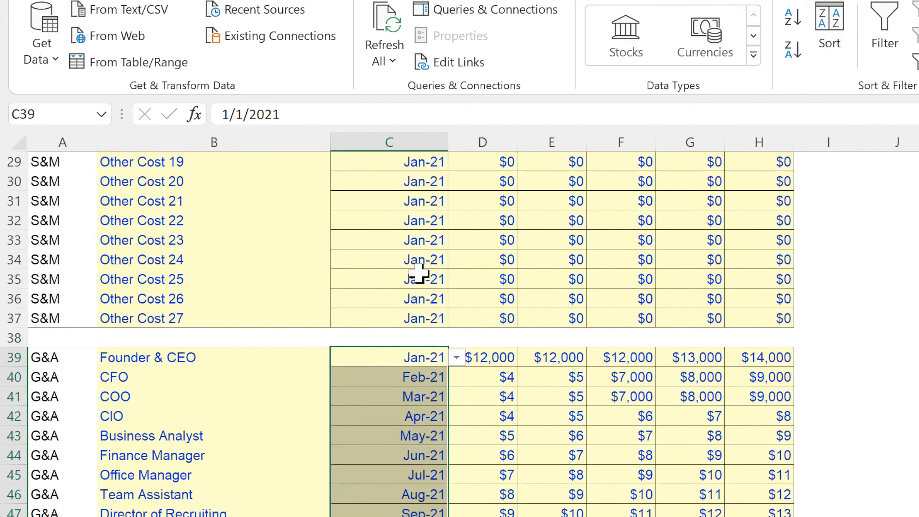
click(416, 358)
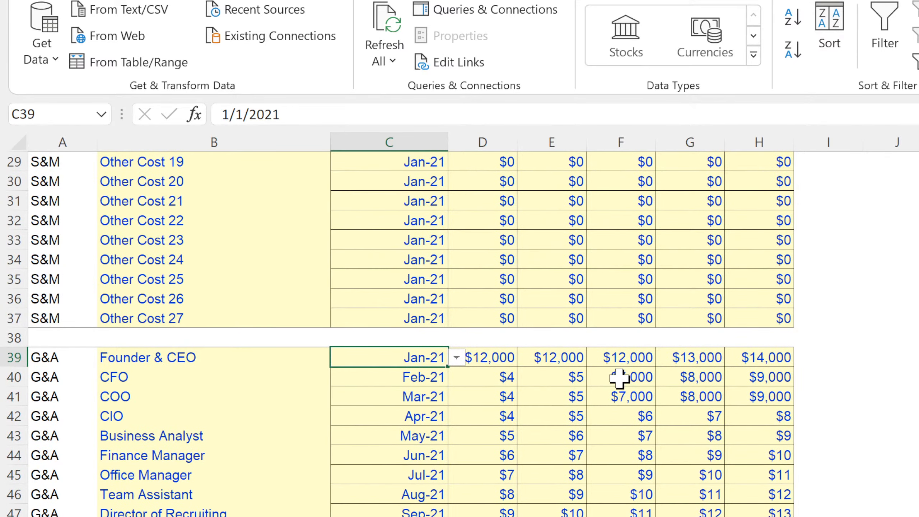
key(Down)
key(Down)
key(Down)
key(Down)
key(Down)
key(Down)
key(Down)
key(Down)
key(Down)
key(Down)
key(Down)
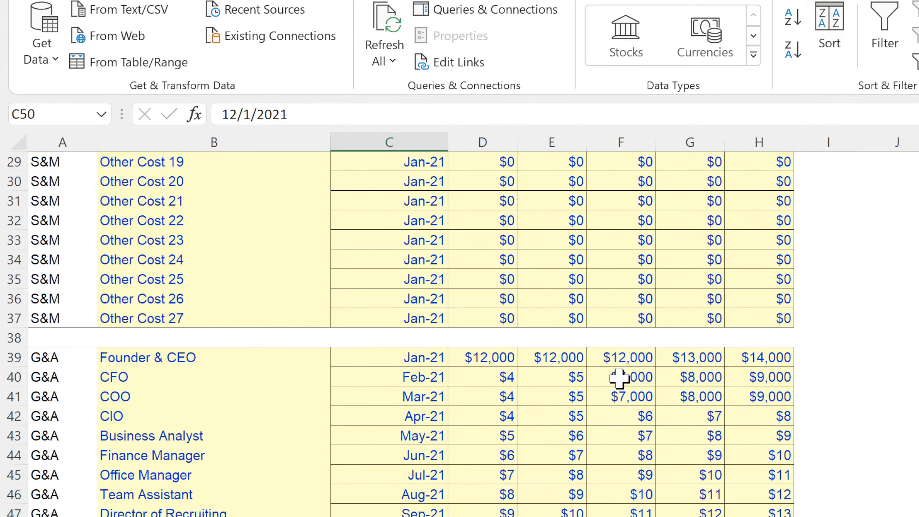
key(Down)
scroll(386, 445, down, 11)
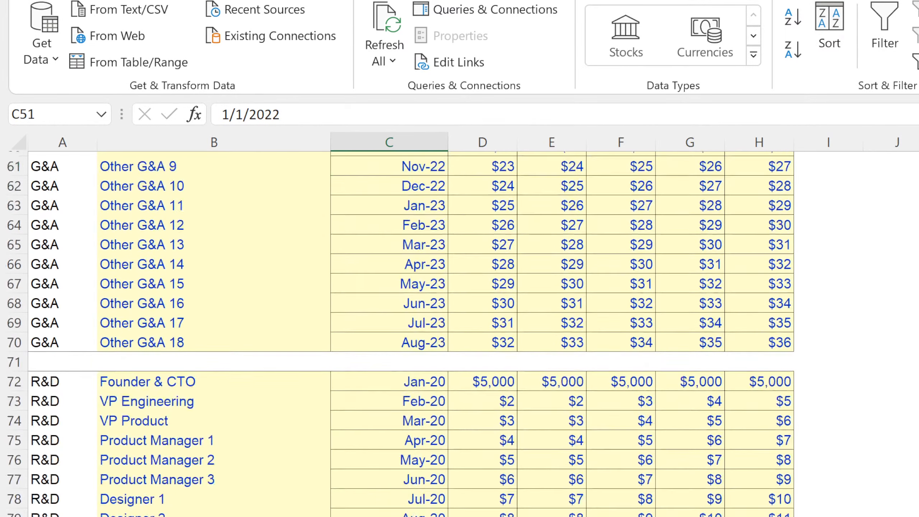
Copy the Jan-21 and Feb-21 drop-down cells C39:C40 to the Founder & CTO and VP Engineering starting months.
click(409, 358)
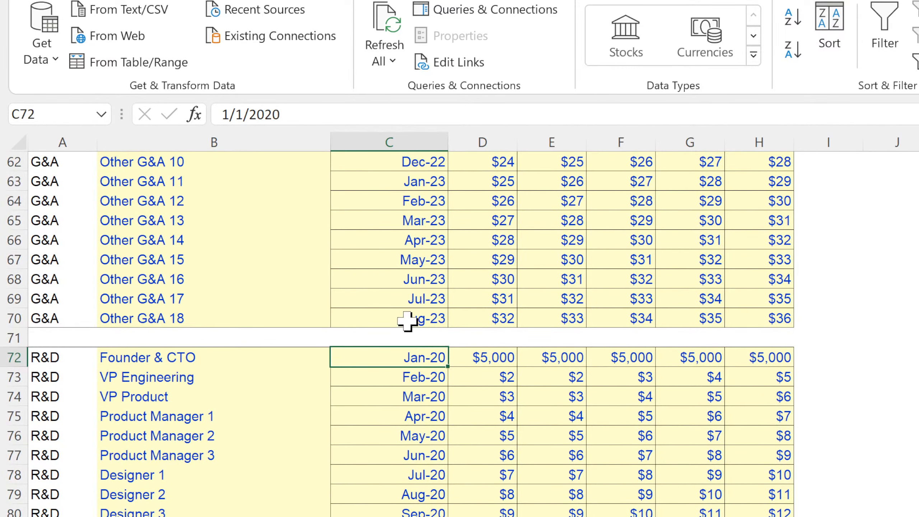
drag(410, 316, 406, 298)
scroll(404, 300, up, 11)
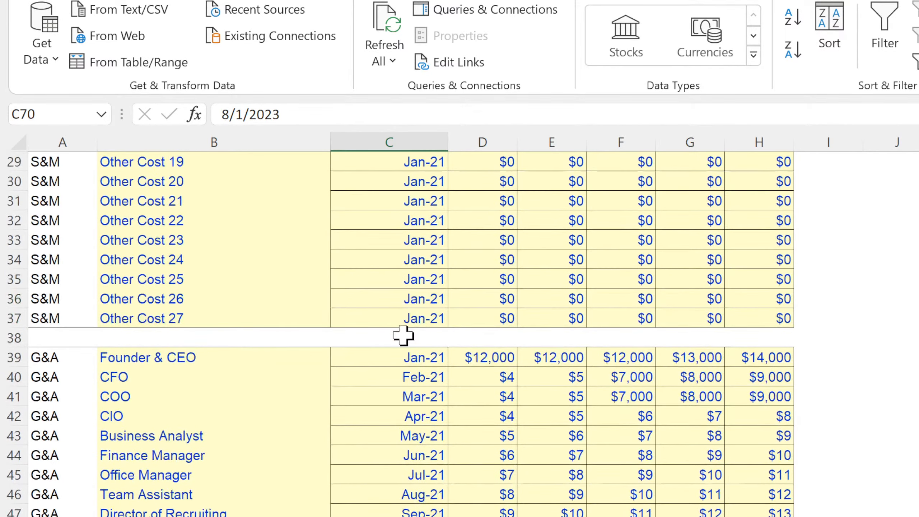
drag(403, 351, 400, 376)
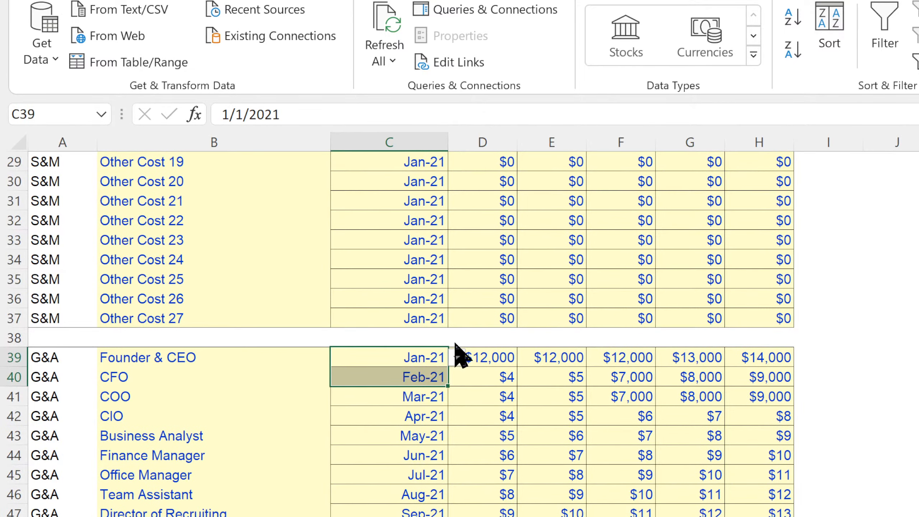
key(ctrl+c)
scroll(400, 422, down, 11)
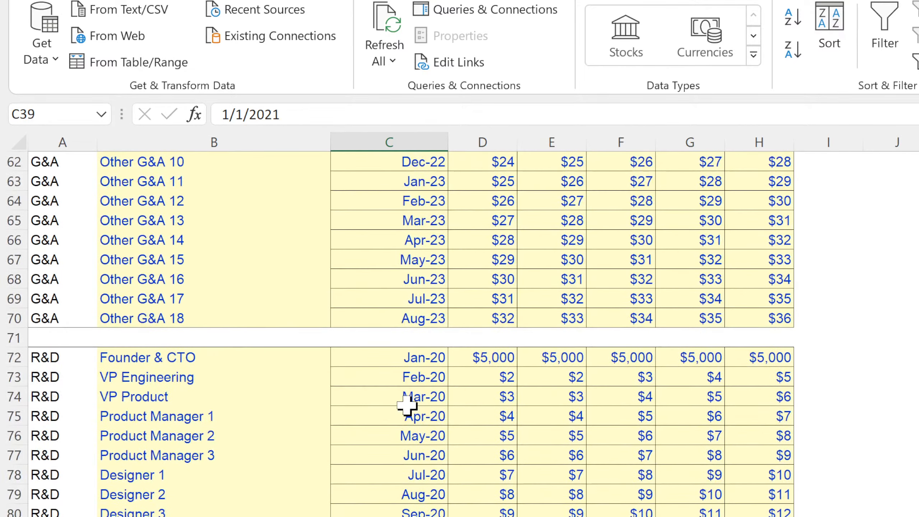
click(410, 357)
key(ctrl+v)
Fill the monthly series from C72:C73 down through the R&D rows and review the starting months of all cost sections.
double_click(448, 386)
scroll(467, 396, down, 7)
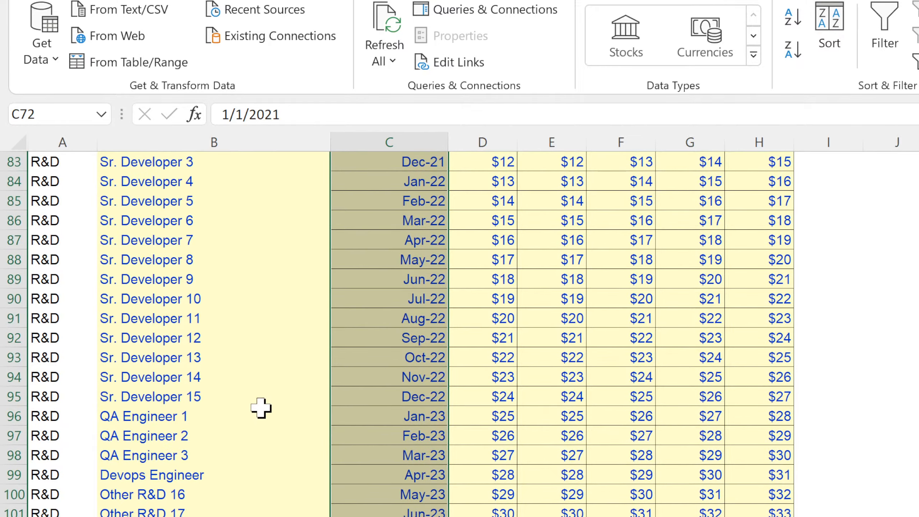
scroll(227, 478, up, 7)
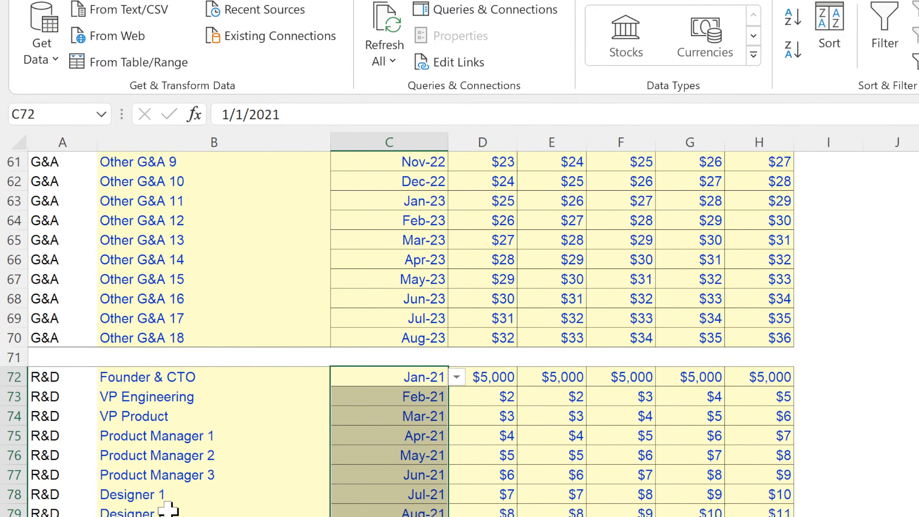
scroll(173, 504, up, 7)
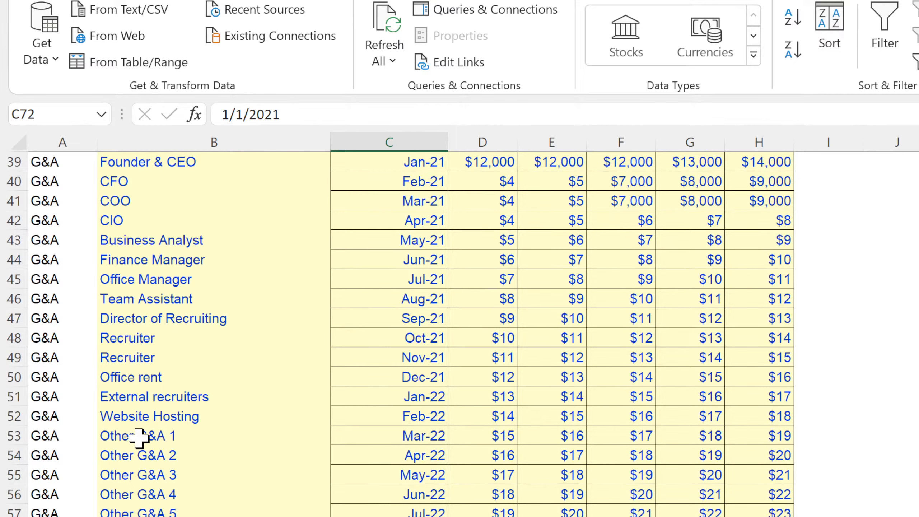
scroll(139, 435, up, 7)
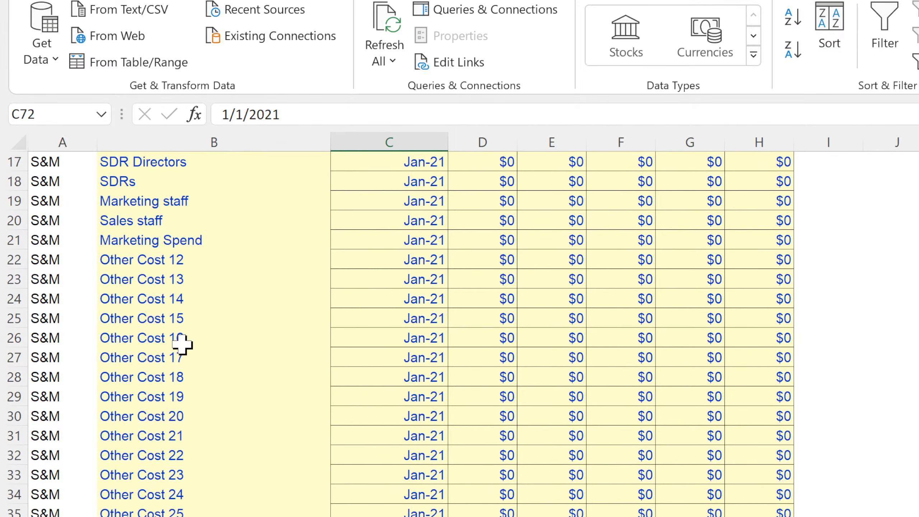
scroll(187, 349, up, 5)
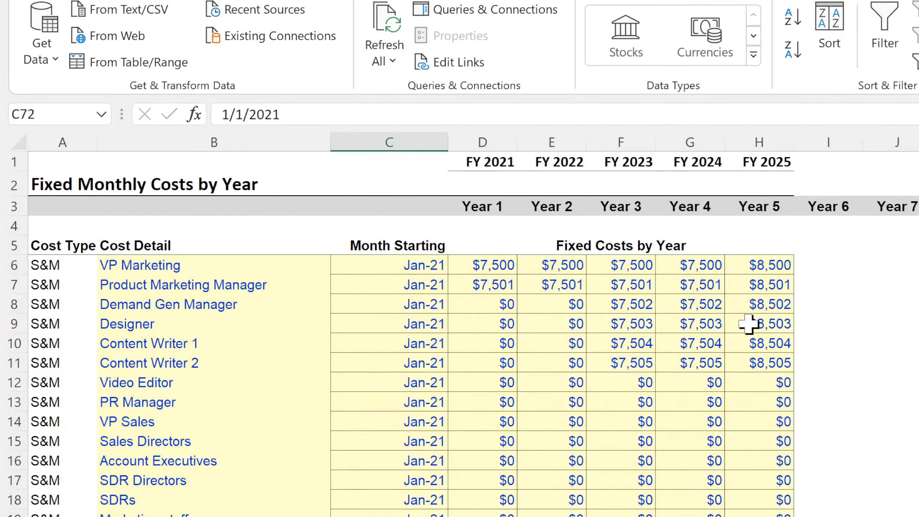
Fill the Year 5 fixed cost cells, with their formatting, right across the columns from Year 6 onward.
drag(764, 261, 897, 475)
key(ctrl+r)
scroll(474, 255, up, 20)
Freeze the panes at cell D6, keeping the header rows and columns A to C fixed, and check the scrolling.
click(475, 261)
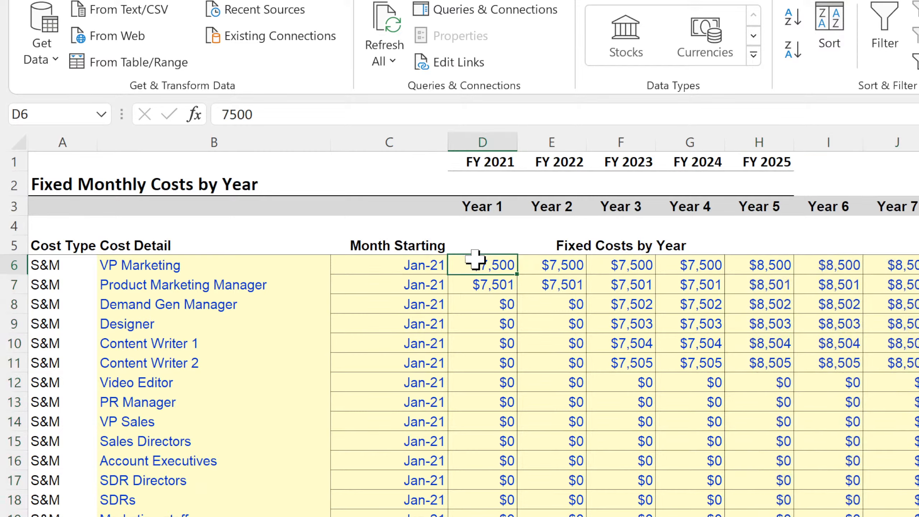
click(477, 0)
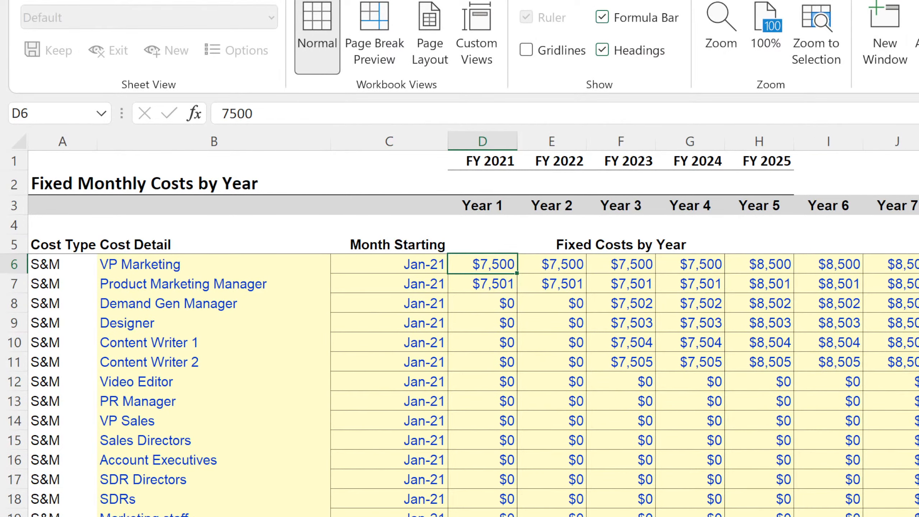
key(alt+w)
key(f)
key(f)
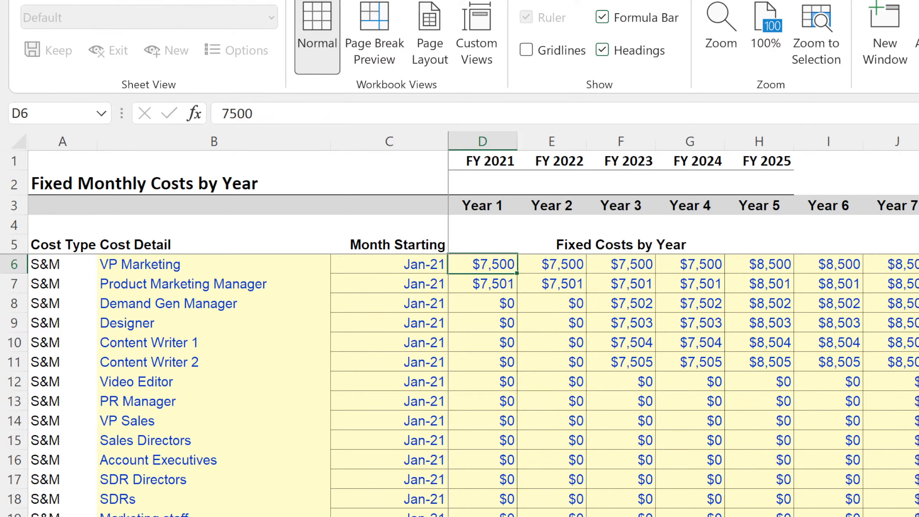
scroll(513, 325, down, 4)
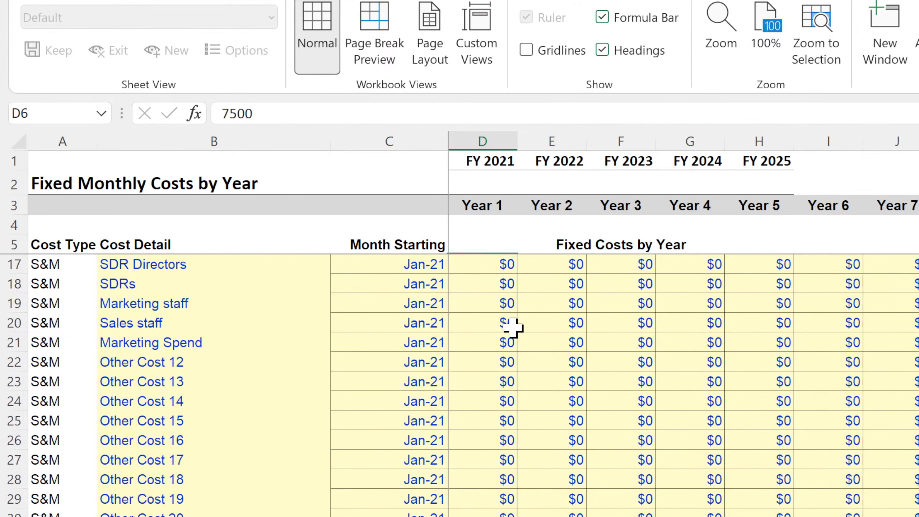
scroll(513, 325, up, 4)
Delete the empty row 4 above the Cost Type and Cost Detail headings.
click(13, 225)
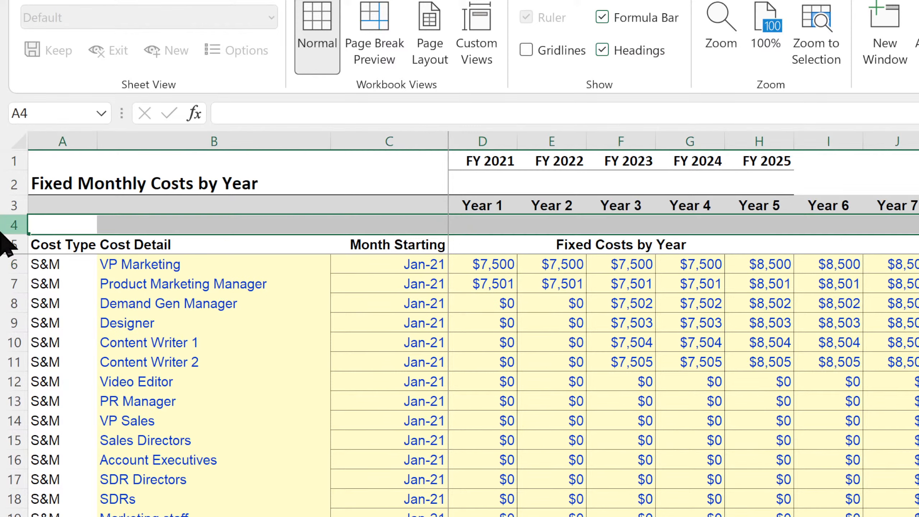
key(ctrl+minus)
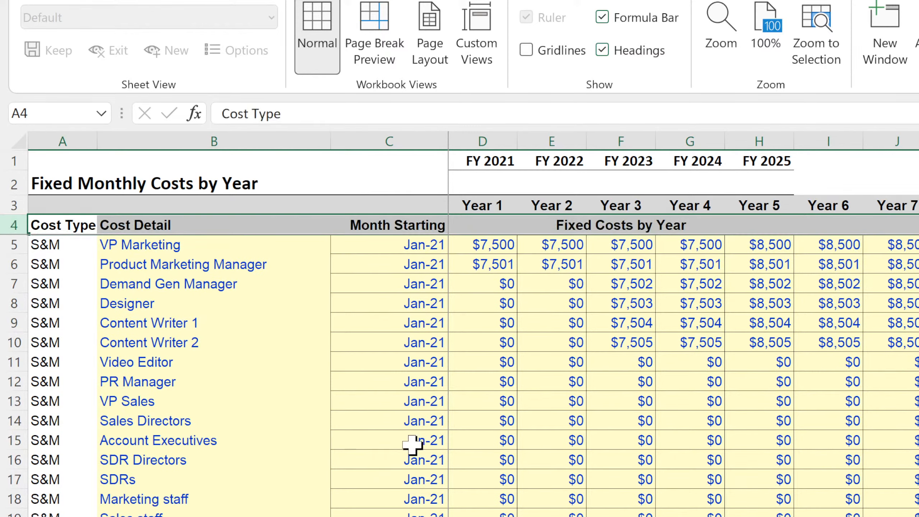
click(645, 385)
Unmerge the sheet title row and move the FY headings from row 1 to row 2, extending them beyond FY 2025.
drag(485, 161, 737, 161)
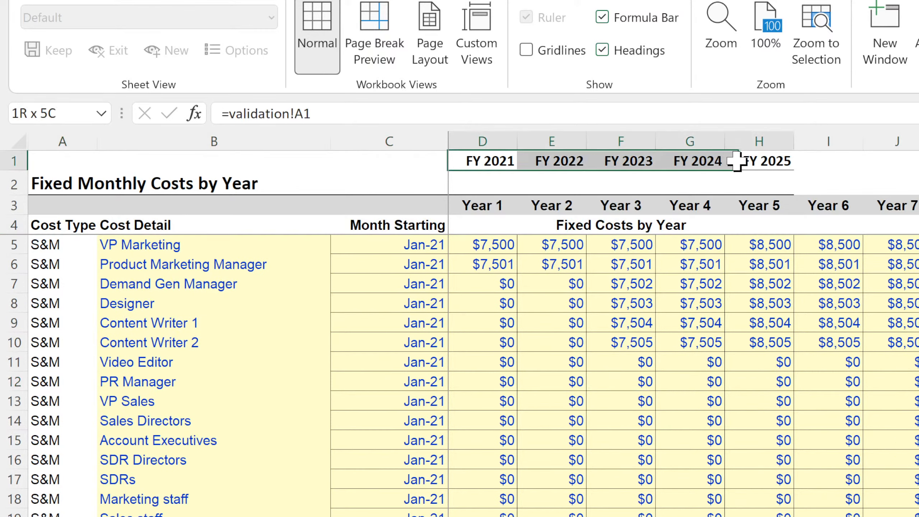
click(503, 186)
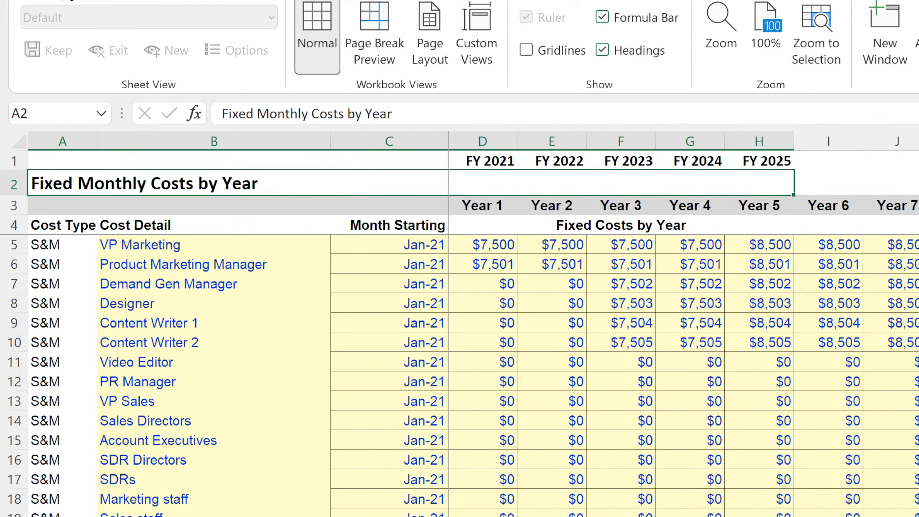
click(67, 0)
click(724, 53)
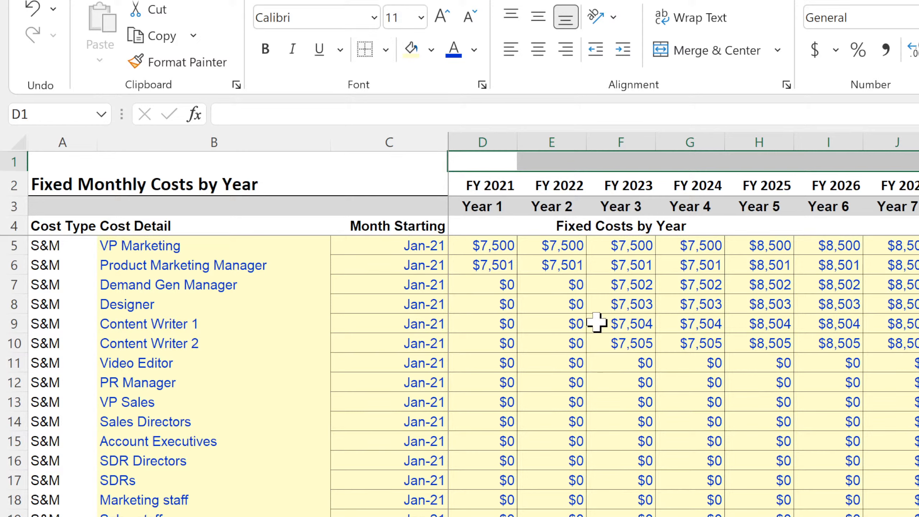
click(596, 322)
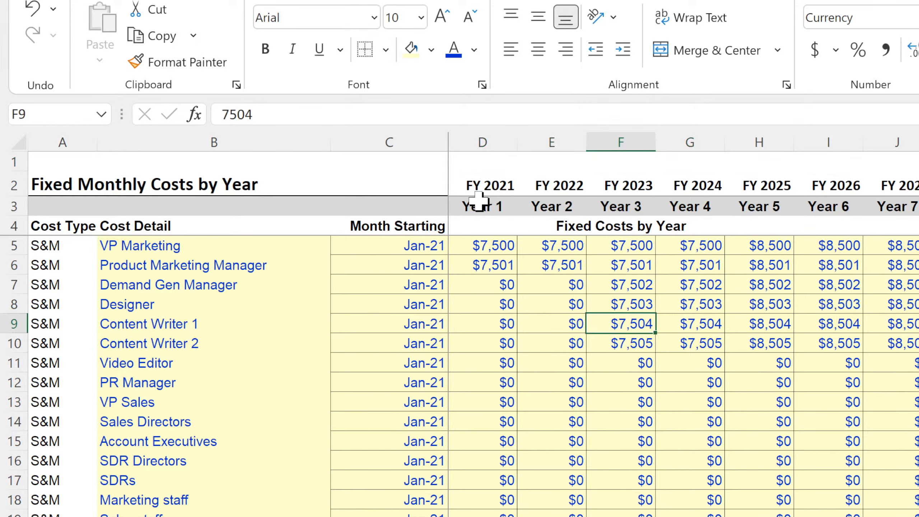
Right-align the contents of the year columns from column D onward.
drag(484, 141, 898, 143)
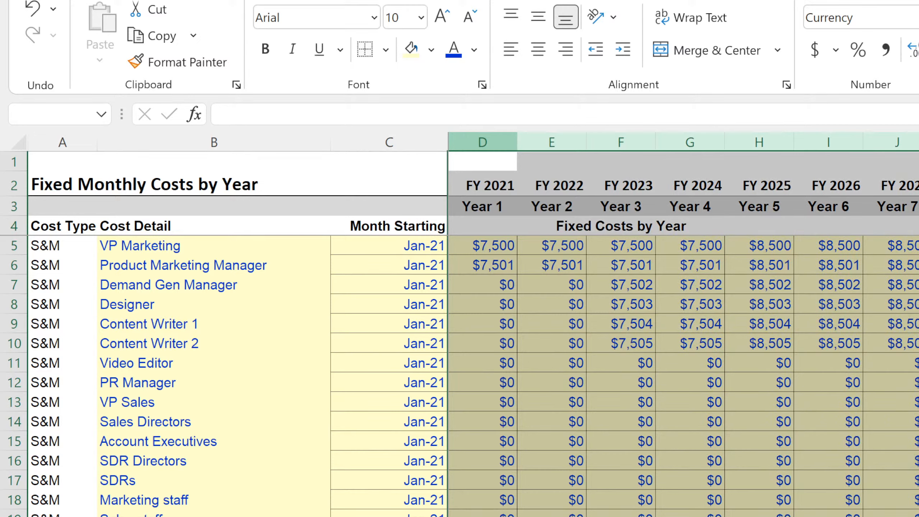
click(565, 49)
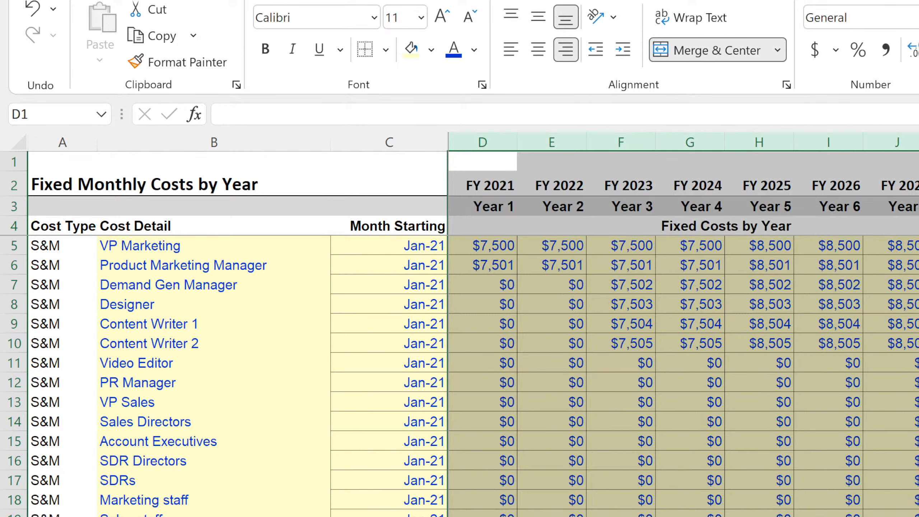
click(917, 421)
Unmerge the Fixed Costs by Year heading in row 4 and merge and center it across all the year columns, including those beyond FY 2025.
drag(756, 220, 917, 224)
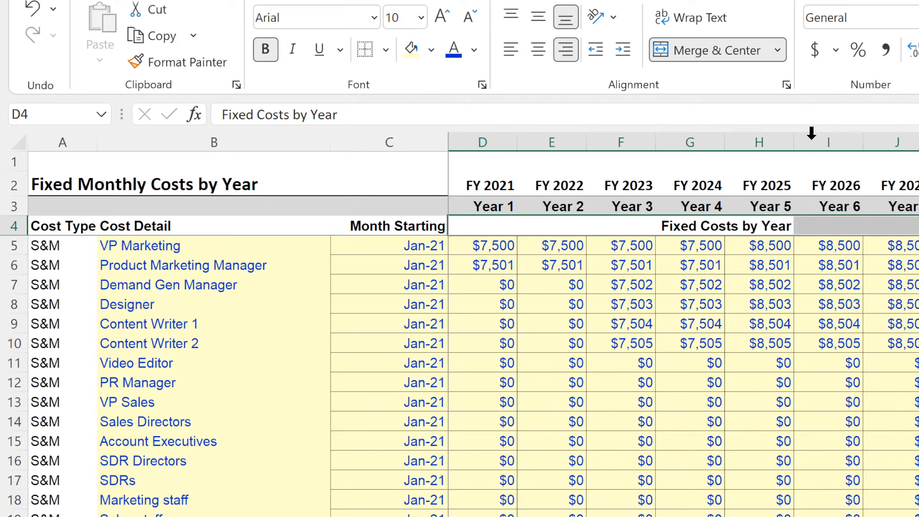
click(704, 51)
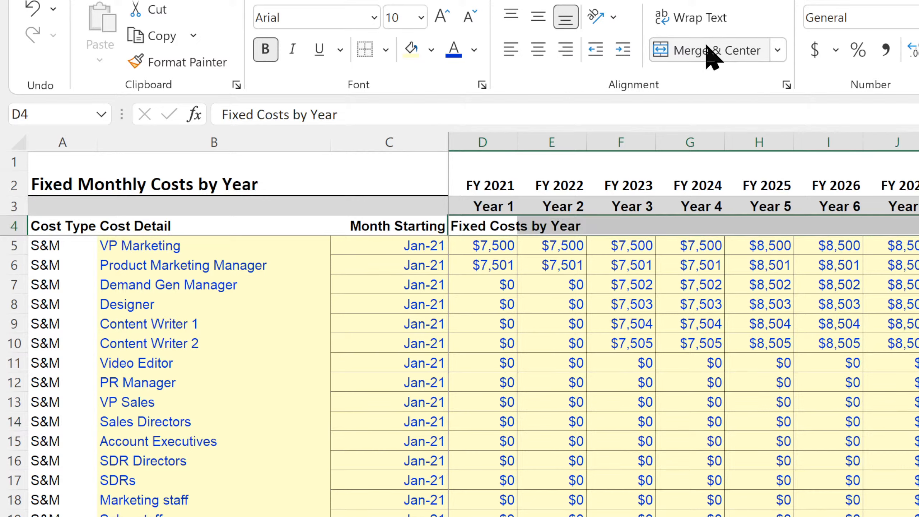
click(674, 53)
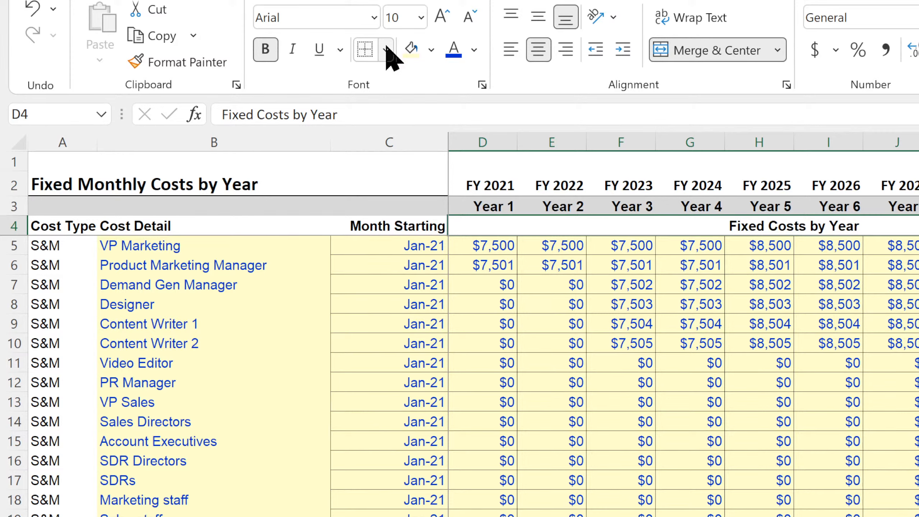
click(576, 468)
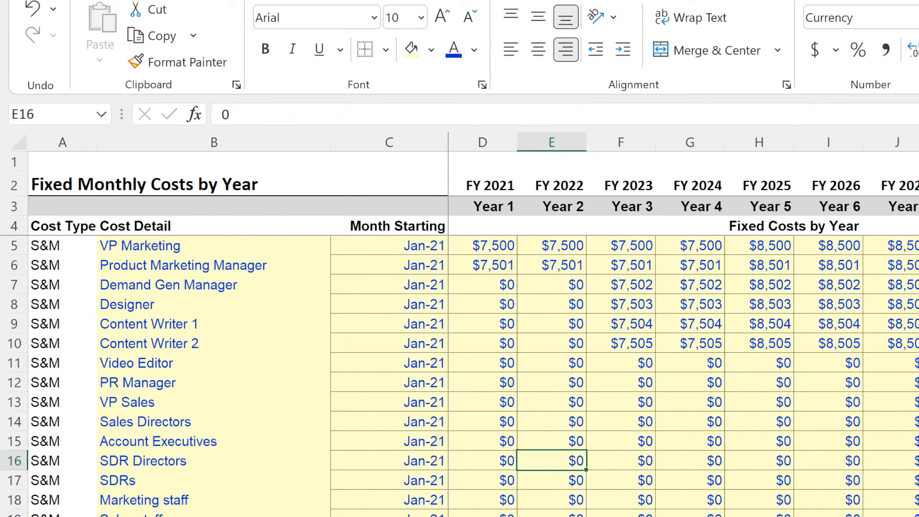
Shade header row 4 light gray, from the Cost Type heading through the Fixed Costs by Year heading.
drag(599, 228, 64, 232)
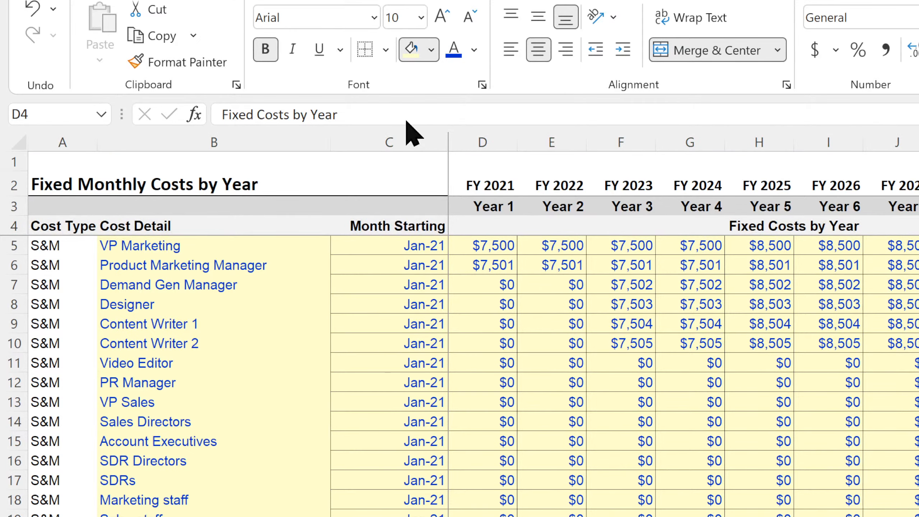
key(shift+space)
click(917, 461)
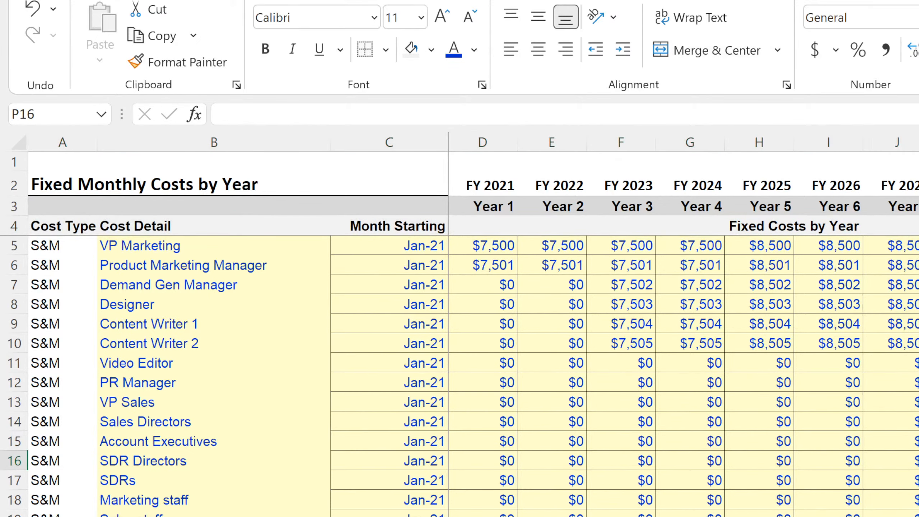
Examine the setup cost tables on the On-Boarding Costs sheet and the S&M and G&A rows on the Fixed Monthly Costs sheet.
key(ctrl+Page_Down)
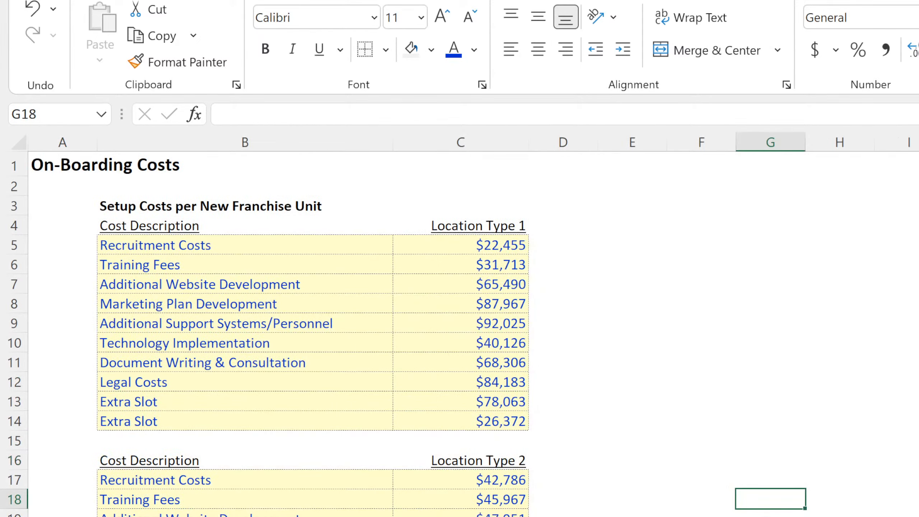
scroll(459, 333, down, 6)
scroll(460, 333, up, 6)
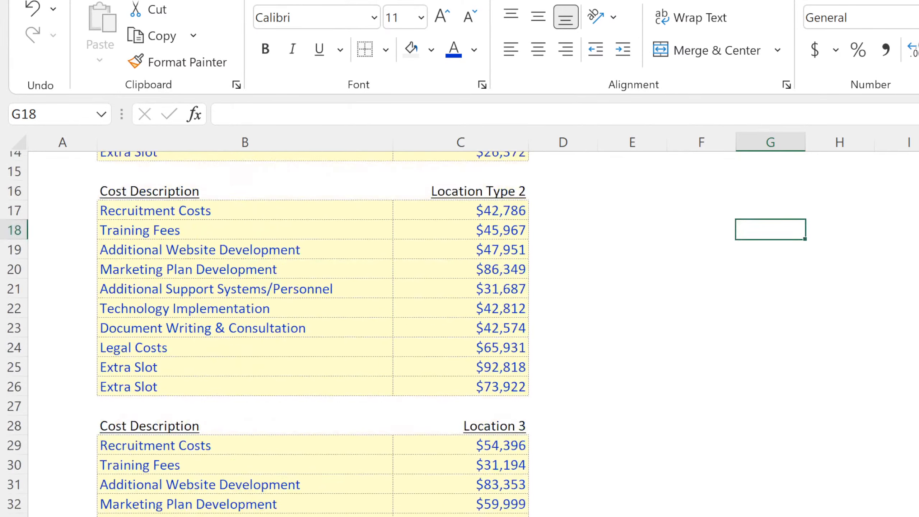
key(ctrl+Page_Up)
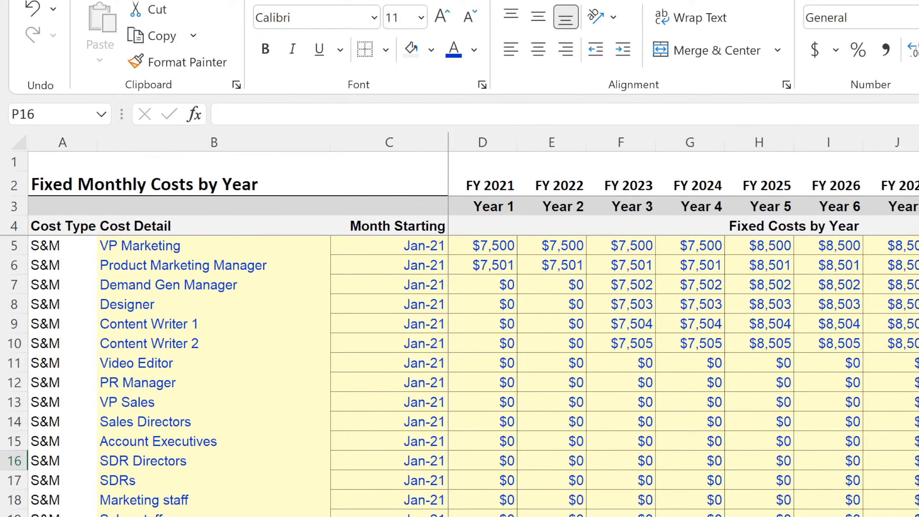
key(ctrl+Page_Up)
key(alt+Tab)
key(ctrl+Page_Down)
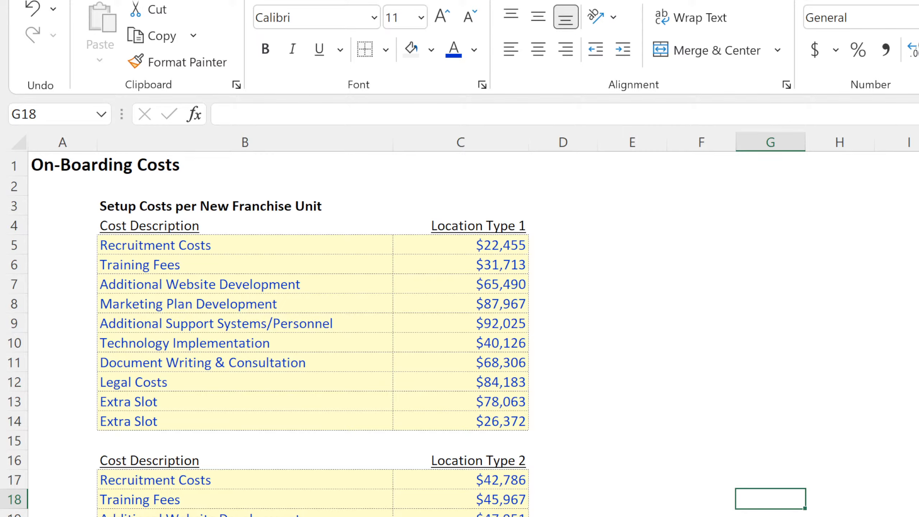
key(ctrl+Page_Down)
key(ctrl+Page_Up)
key(ctrl+Page_Up)
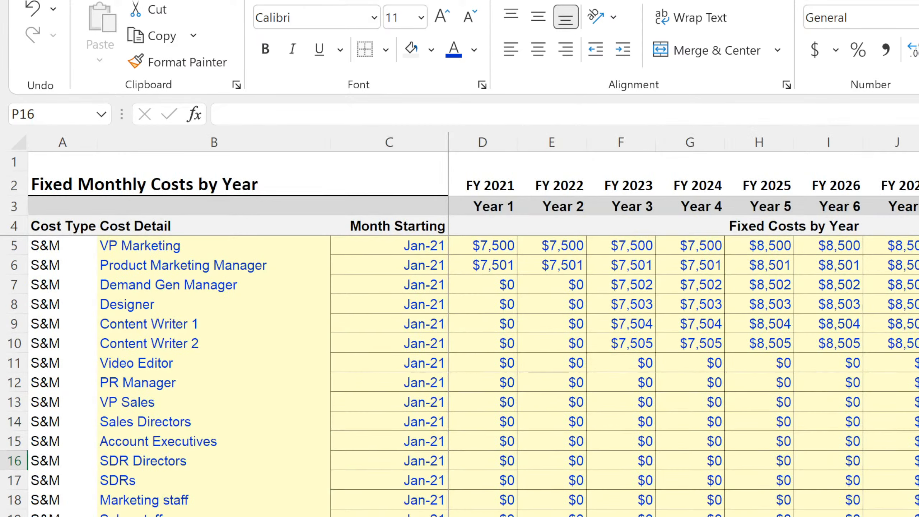
scroll(459, 376, down, 7)
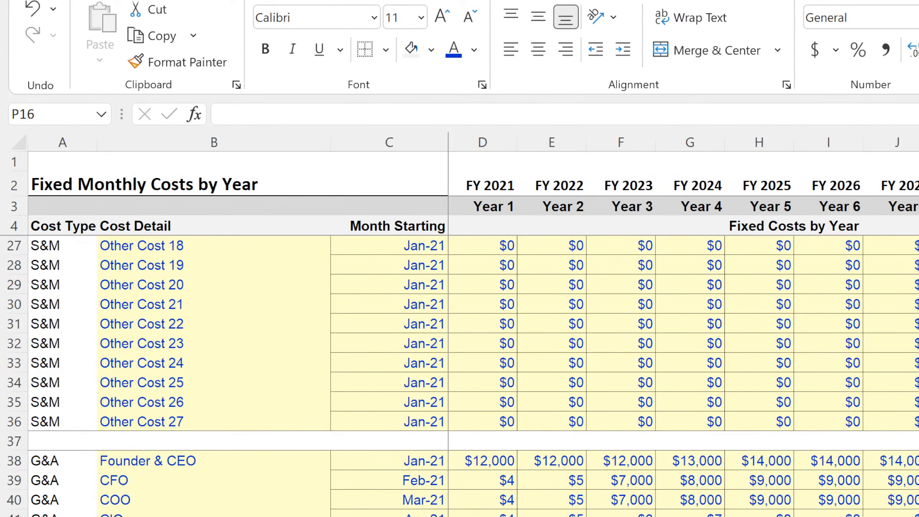
scroll(459, 377, down, 4)
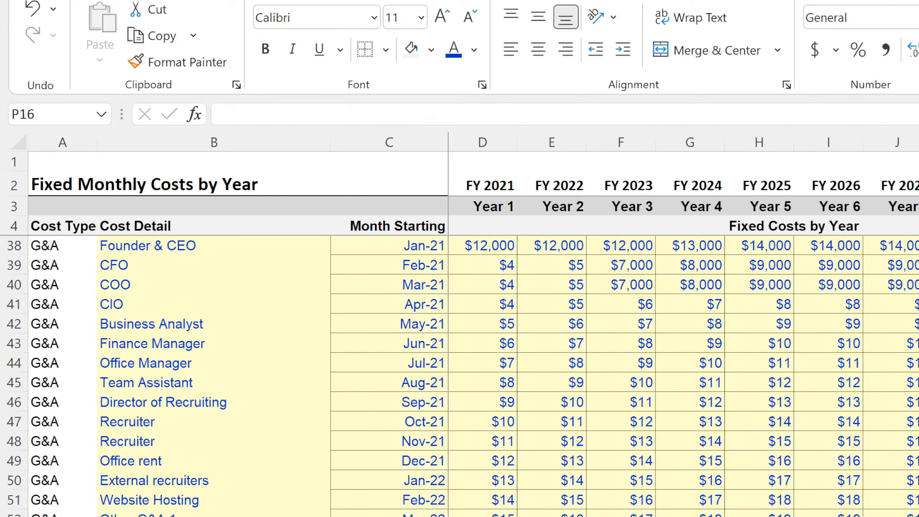
key(ctrl+Page_Down)
drag(480, 242, 470, 354)
click(719, 342)
click(907, 348)
click(918, 342)
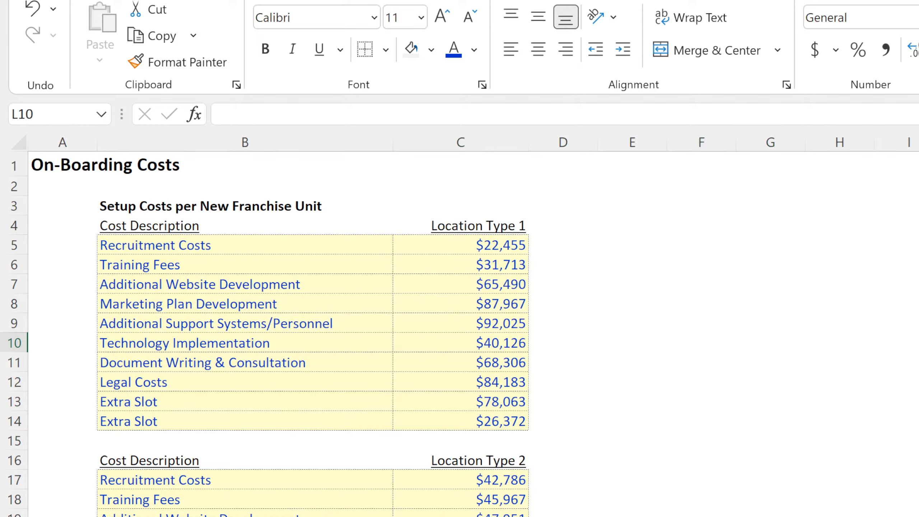
key(Left)
drag(876, 299, 894, 386)
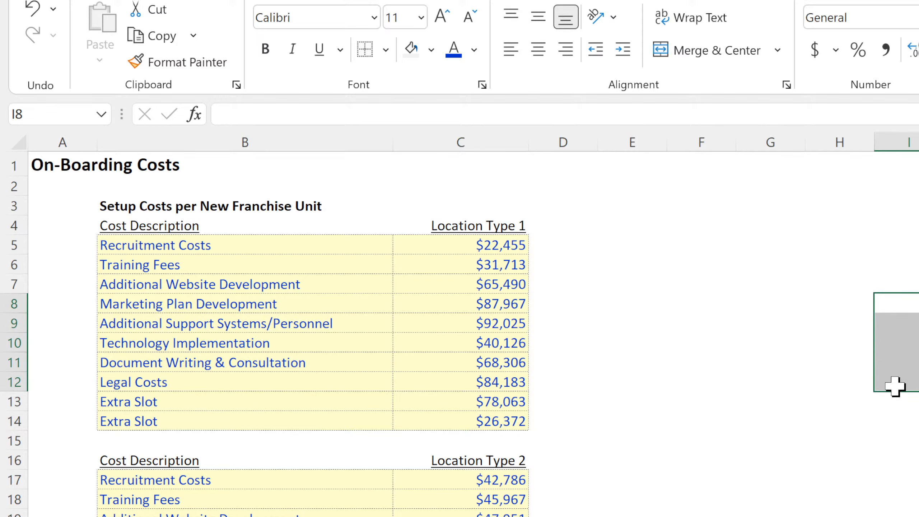
click(847, 361)
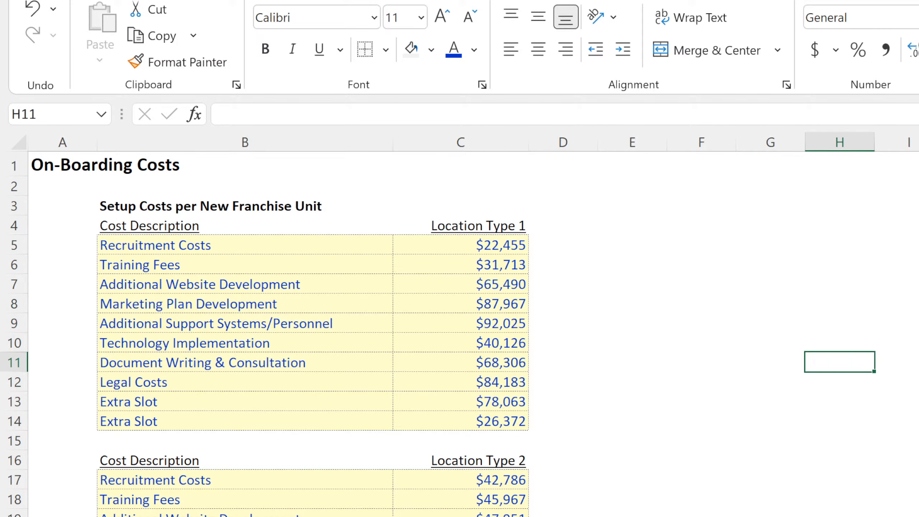
Return to the Fixed Monthly Costs sheet and look over the S&M entries around Sales Directors and SDRs.
key(ctrl+Page_Down)
scroll(205, 447, up, 11)
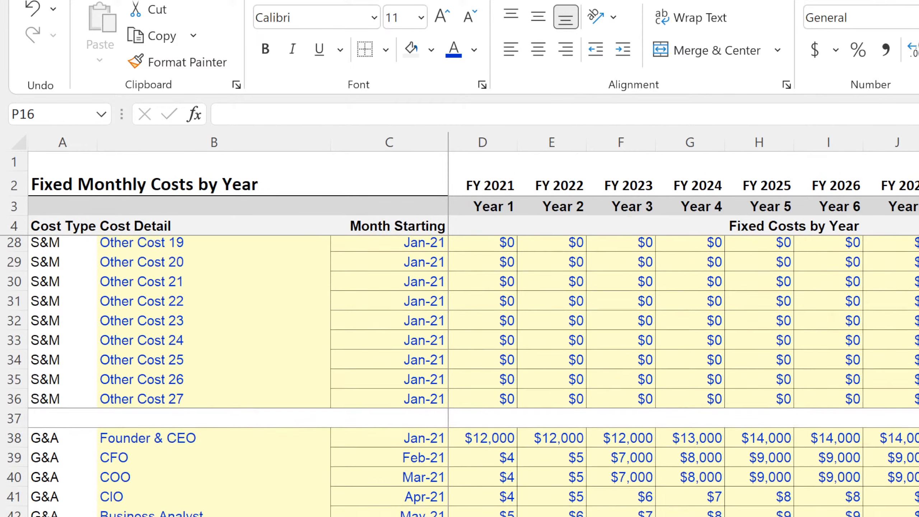
click(191, 420)
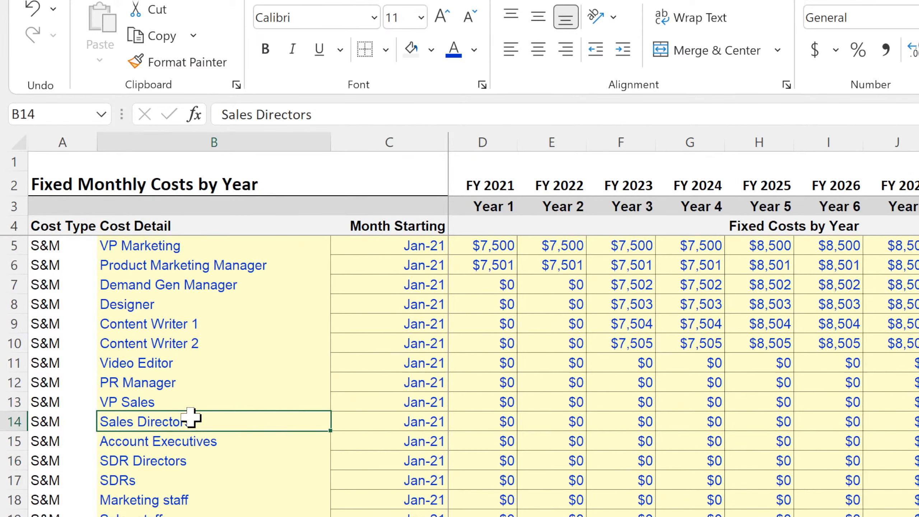
click(186, 480)
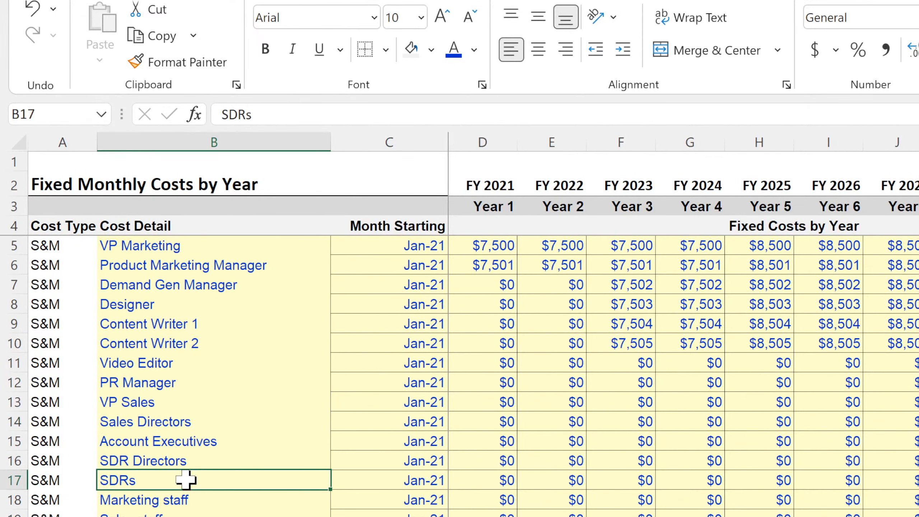
click(493, 477)
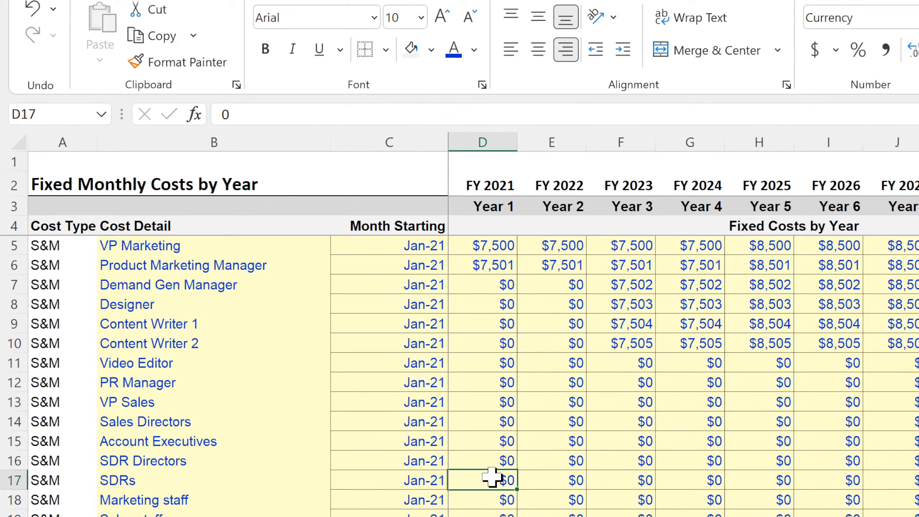
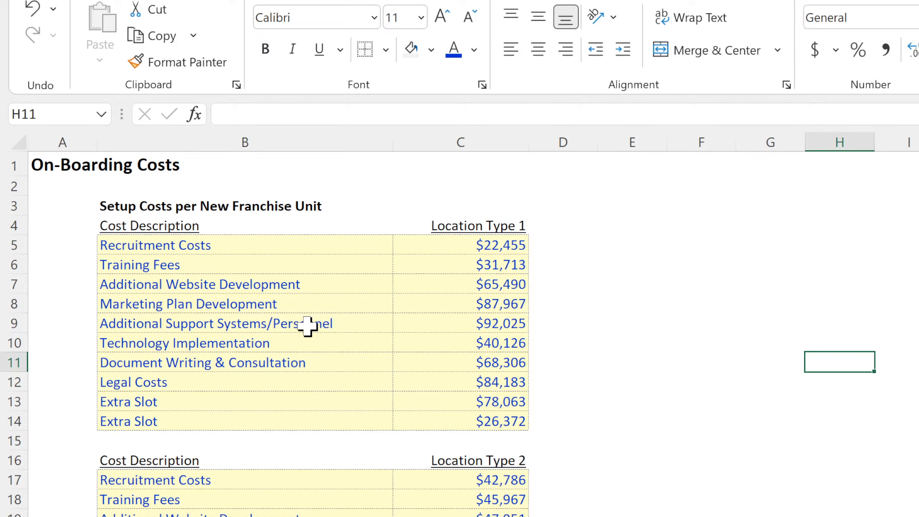
Relabel the first two cost descriptions in the Location Type 1 table as Ad Spend and On-going Tech Support.
click(482, 226)
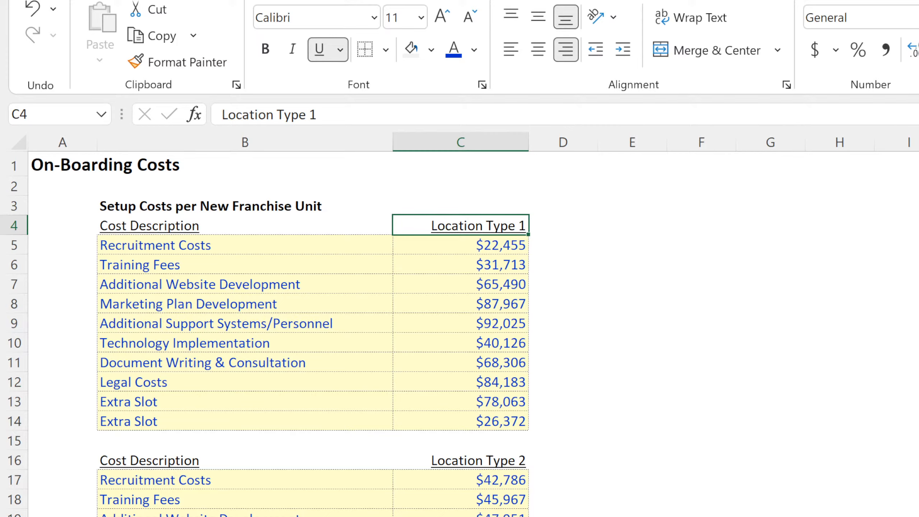
click(839, 361)
drag(490, 243, 475, 341)
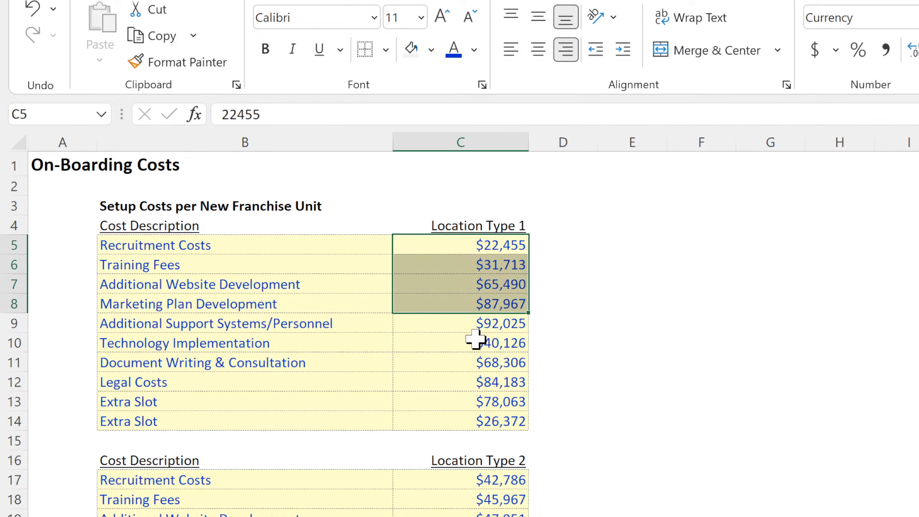
click(258, 247)
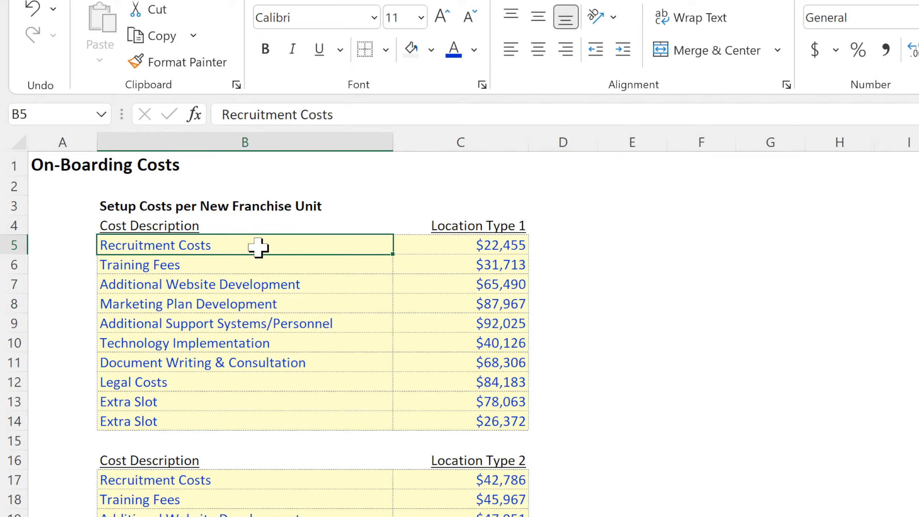
text(Ad Spend)
key(Return)
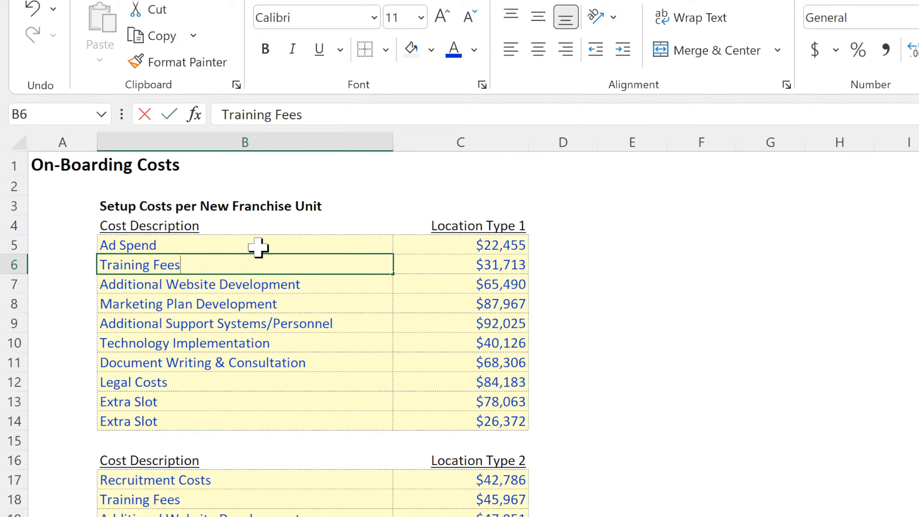
text(On-going )
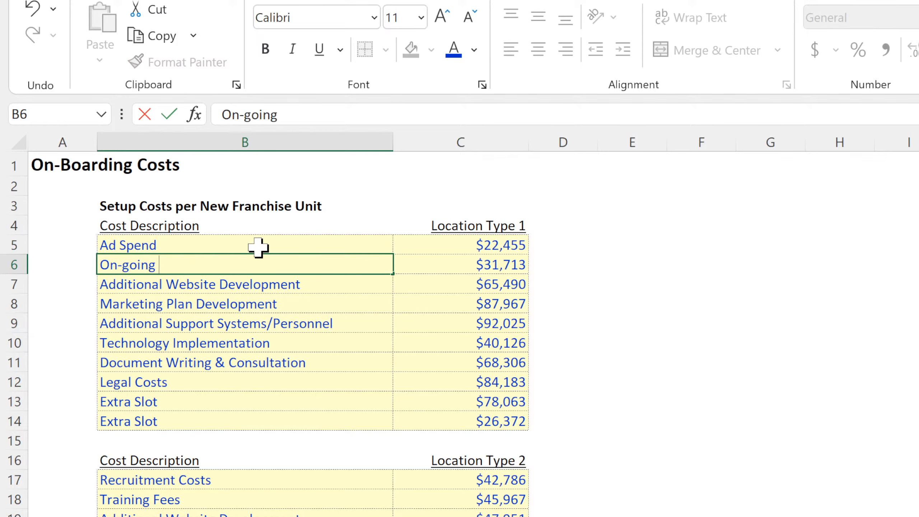
text(Tech Support)
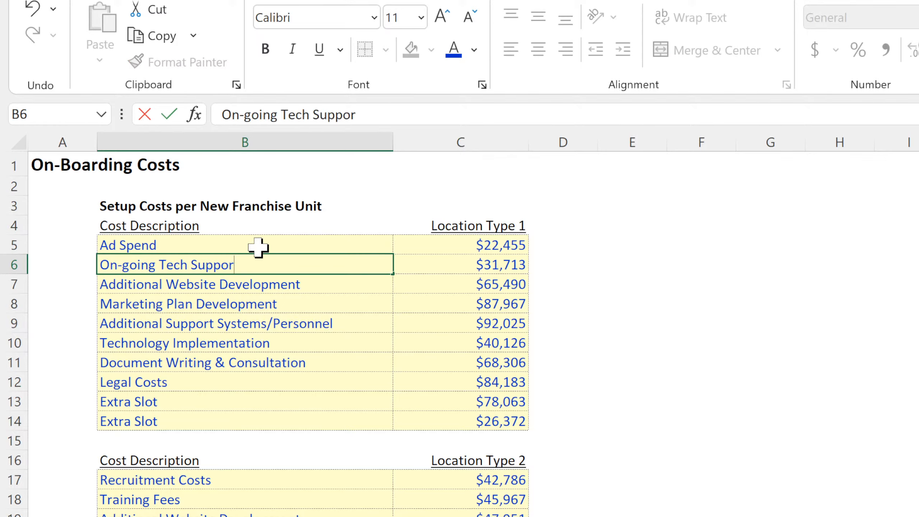
key(Return)
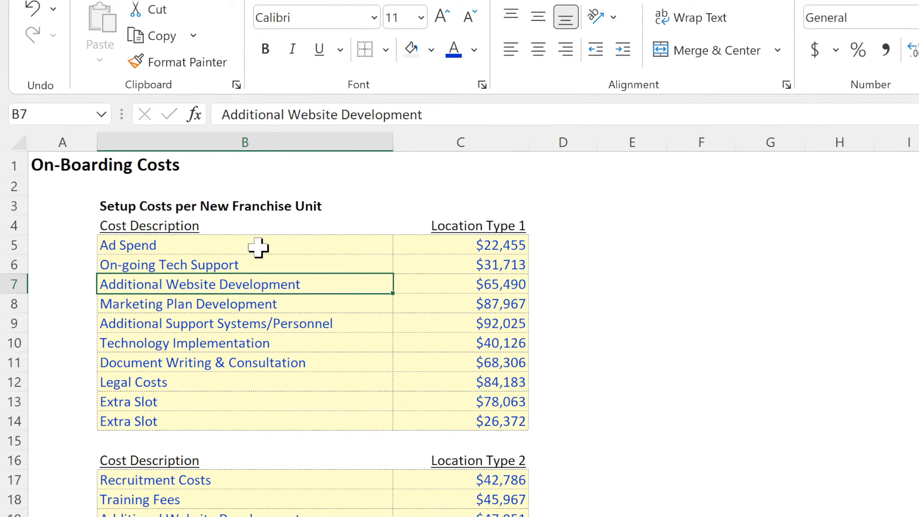
Relabel the third cost description as Extra Slot and fill that label down through row 14.
text(Extrta)
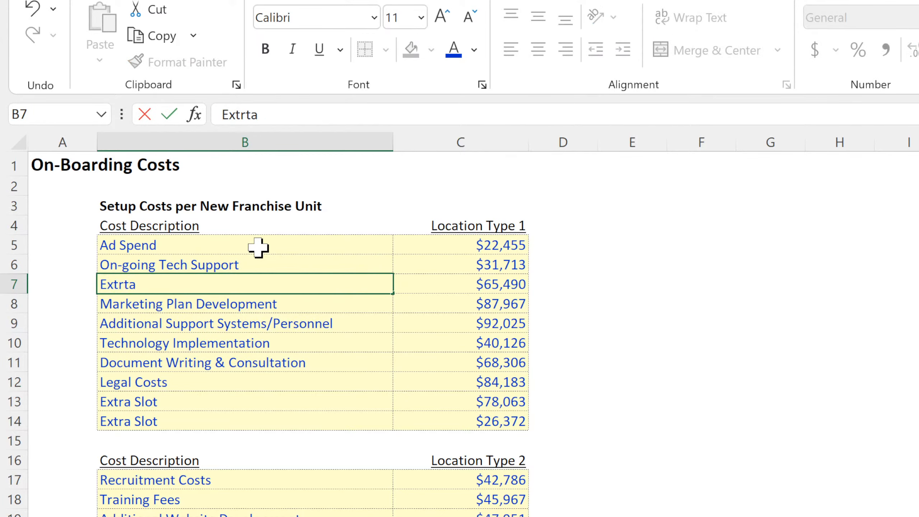
key(BackSpace)
key(BackSpace)
text(a Slot)
key(Return)
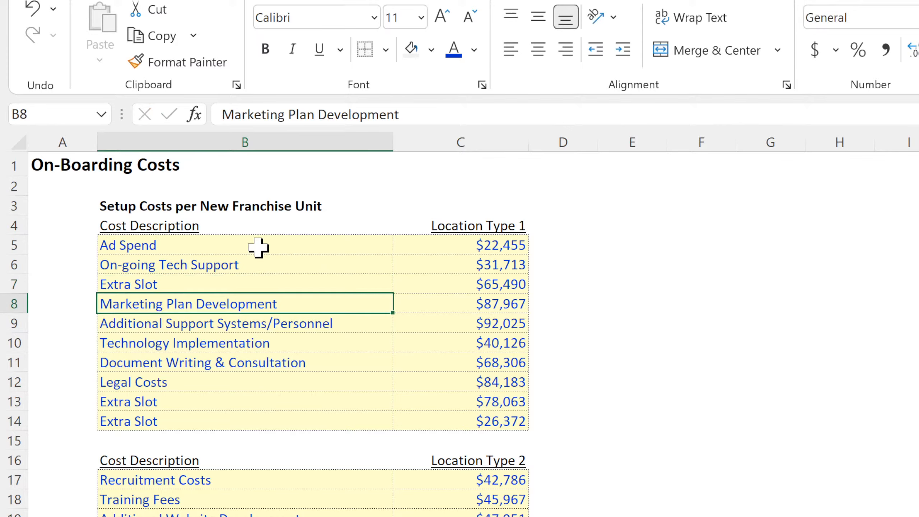
click(266, 280)
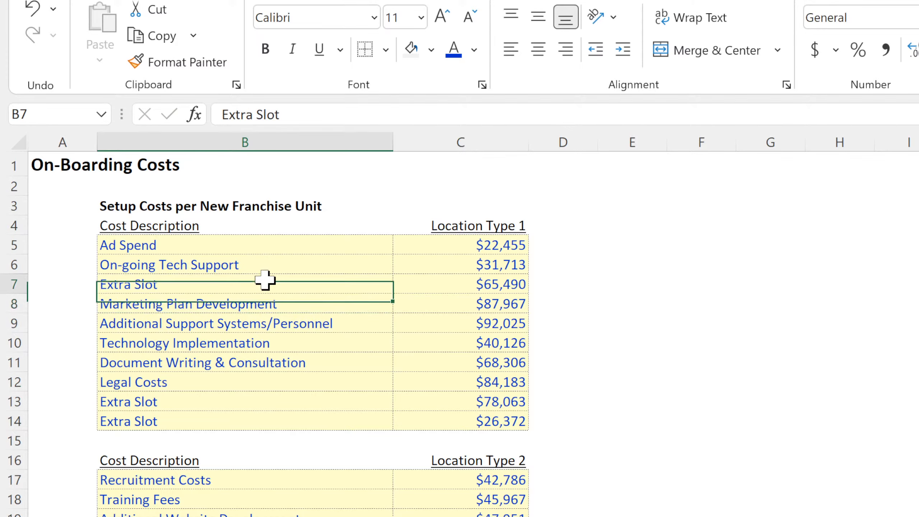
drag(397, 293, 341, 434)
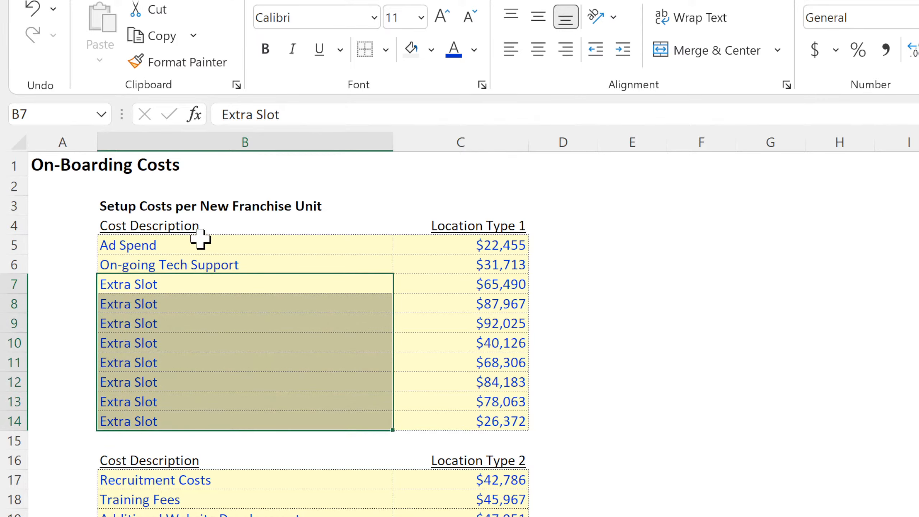
Set the Location Type 1 costs to $800 for Ad Spend and $1,500 for On-going Tech Support.
click(475, 245)
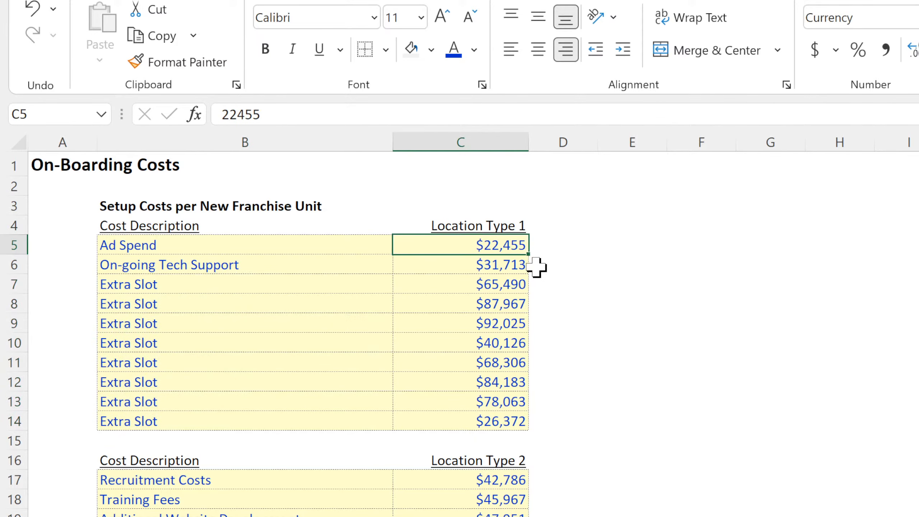
text(800)
key(Return)
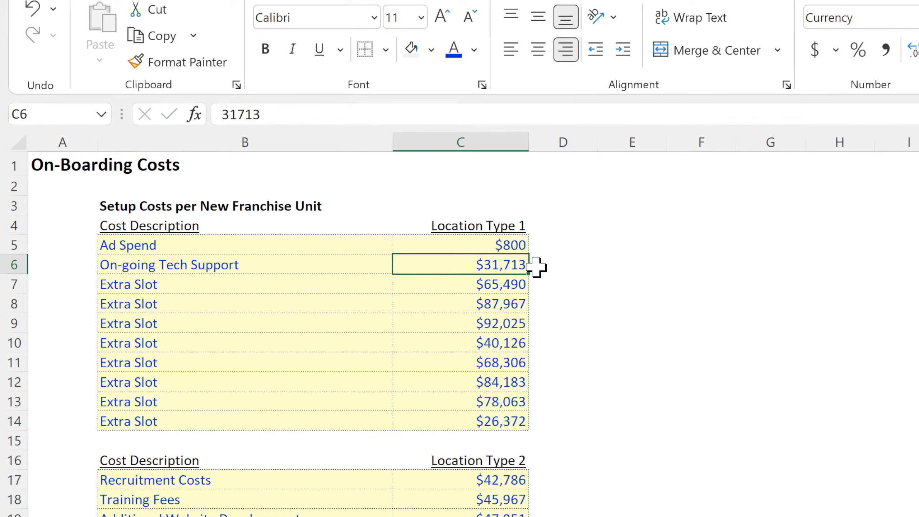
text(1500)
key(Return)
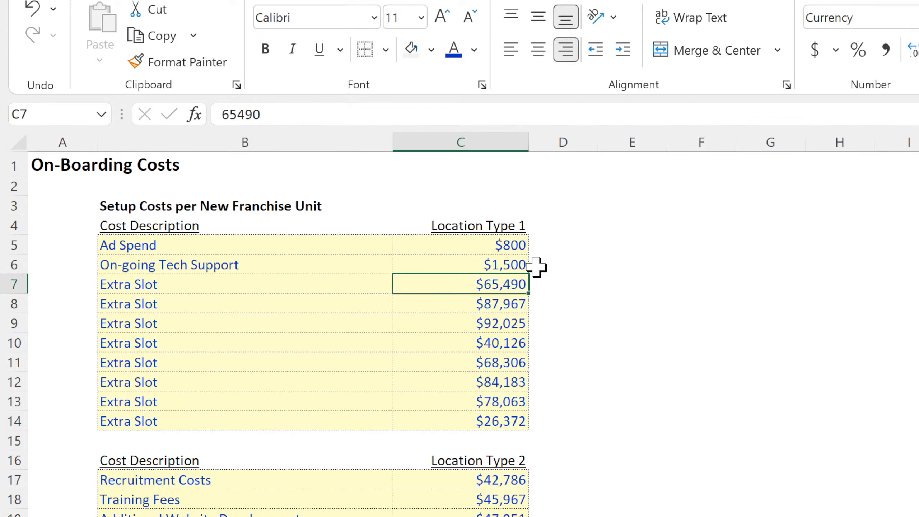
Set every Extra Slot cost in the Location Type 1 table to $0 and clear the stray zeros from C15 and C16.
text(0 0 0 0 0 0 )
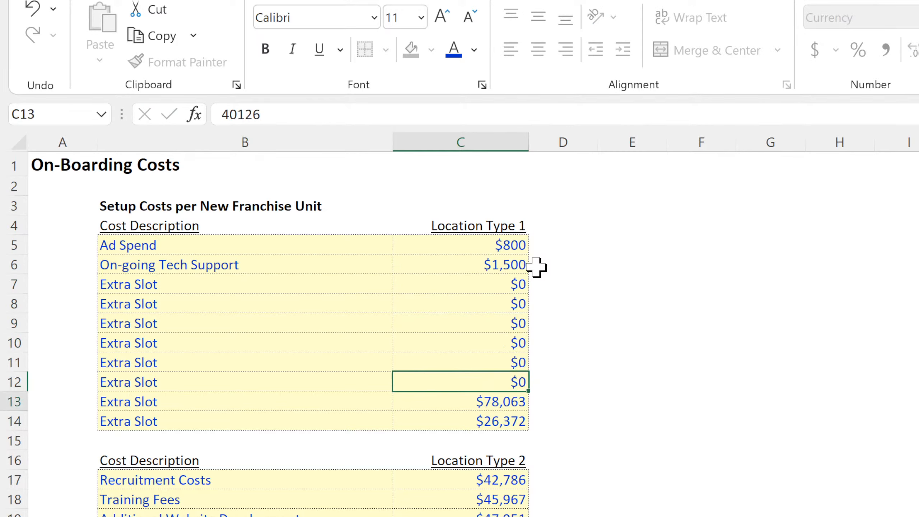
text(0)
key(Return)
text(0)
key(Return)
text(0)
key(Return)
text(0)
key(Return)
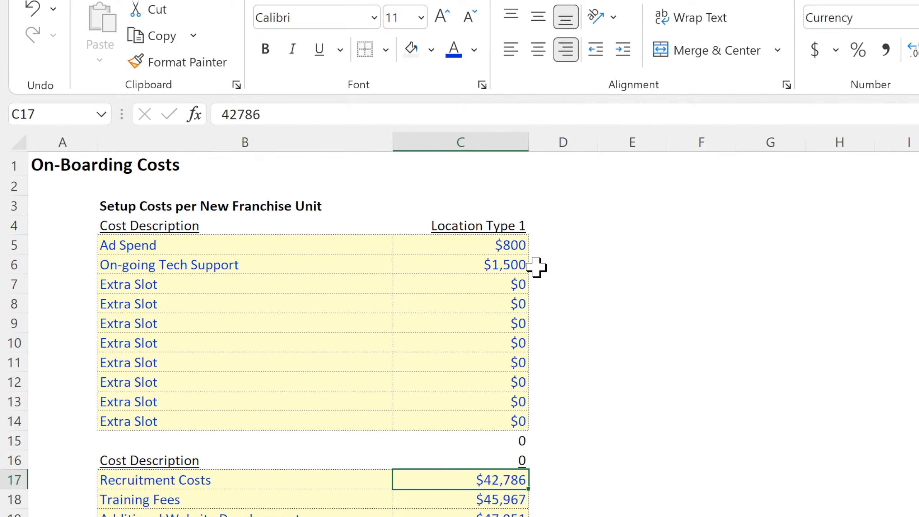
key(Up)
key(Up)
key(BackSpace)
key(Return)
key(BackSpace)
key(Return)
Copy the Location Type 1 descriptions and costs over the second and third tables, starting at B17 and B29.
drag(474, 240, 248, 425)
key(ctrl+c)
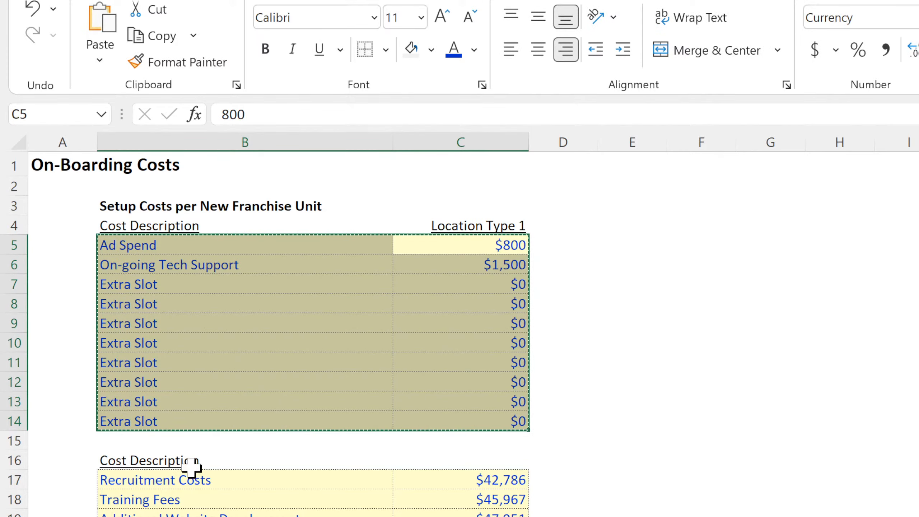
click(185, 478)
key(ctrl+v)
scroll(184, 477, down, 4)
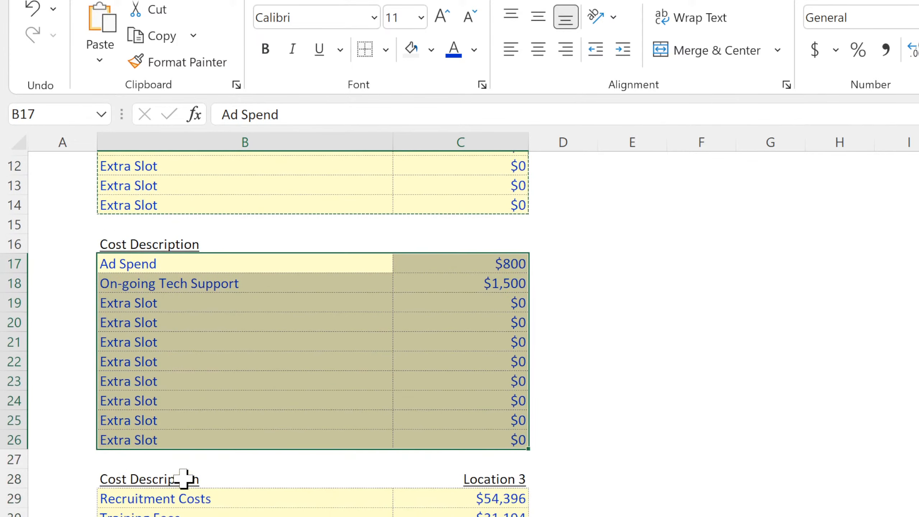
click(178, 496)
key(ctrl+v)
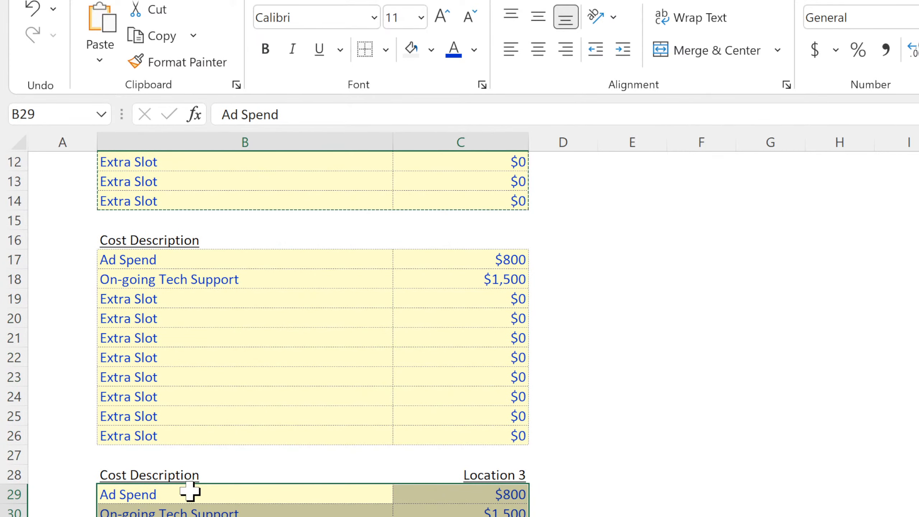
Change the sheet title in A1 to On-Going Costs per Location Unit.
scroll(189, 491, up, 4)
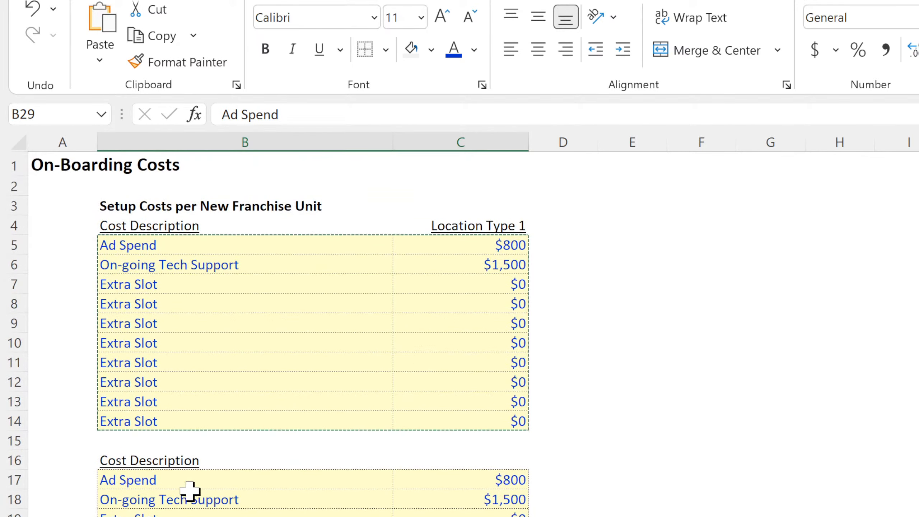
click(57, 167)
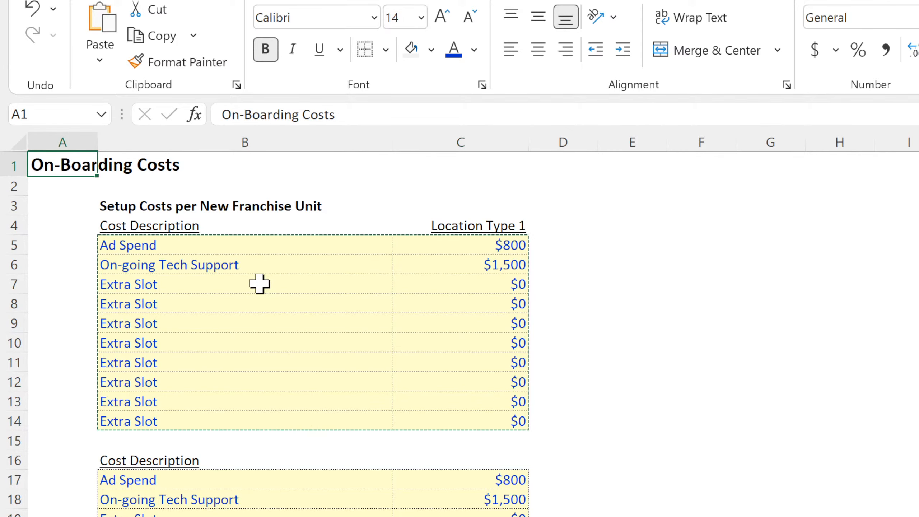
text(On-Going C)
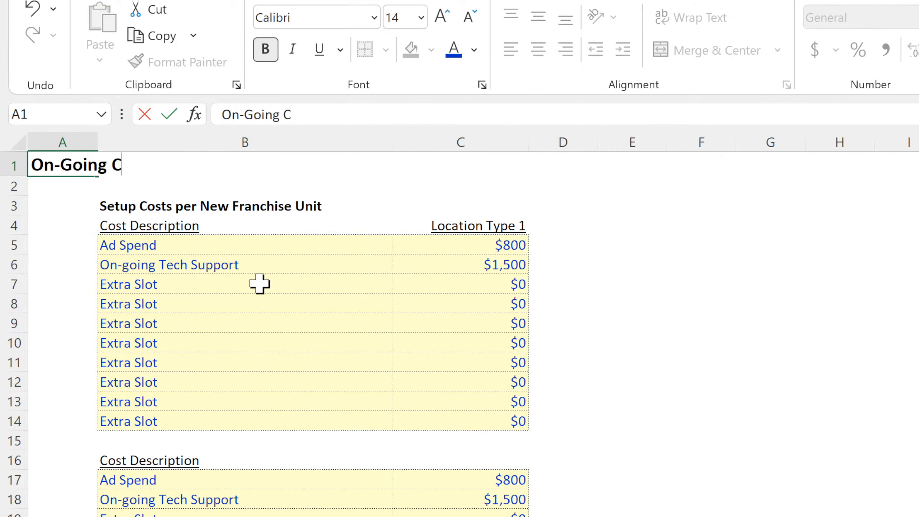
text(osts per Locat)
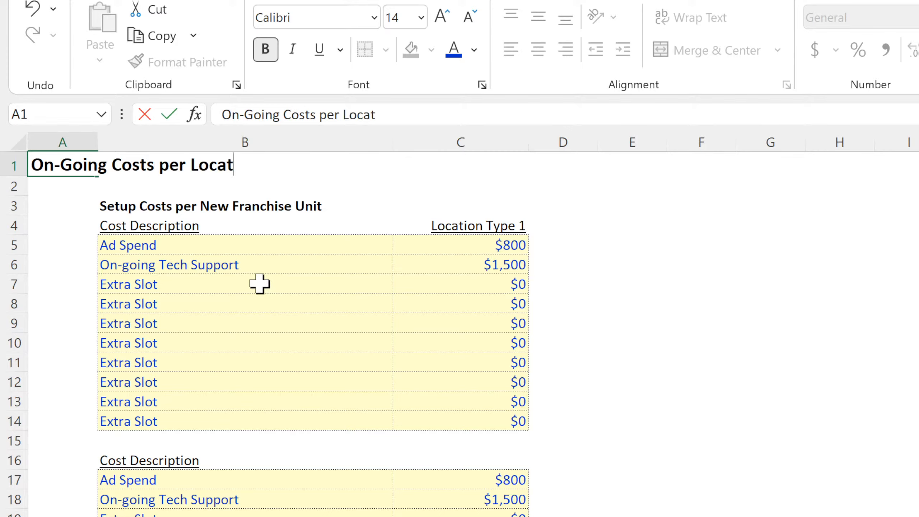
text(ion Unit)
key(Return)
Delete the Setup Costs per New Franchise Unit subheading in B3.
key(Right)
key(Down)
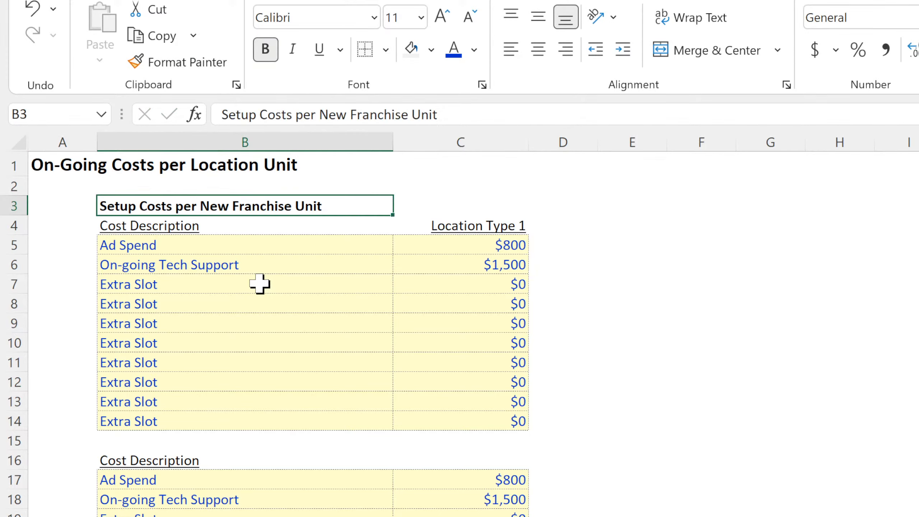
key(Delete)
key(Down)
key(Down)
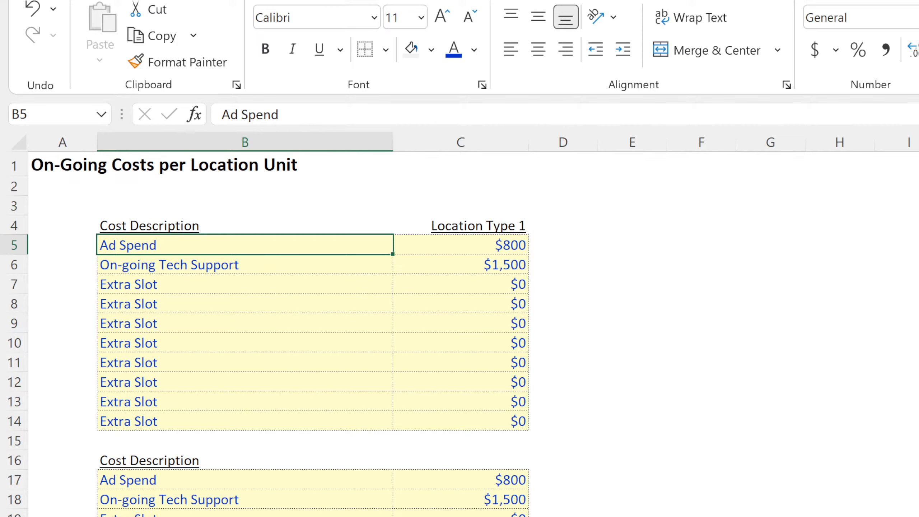
Review the S&M, G&A and R&D cost rows on the Fixed Monthly Costs by Year sheet.
key(ctrl+Page_Down)
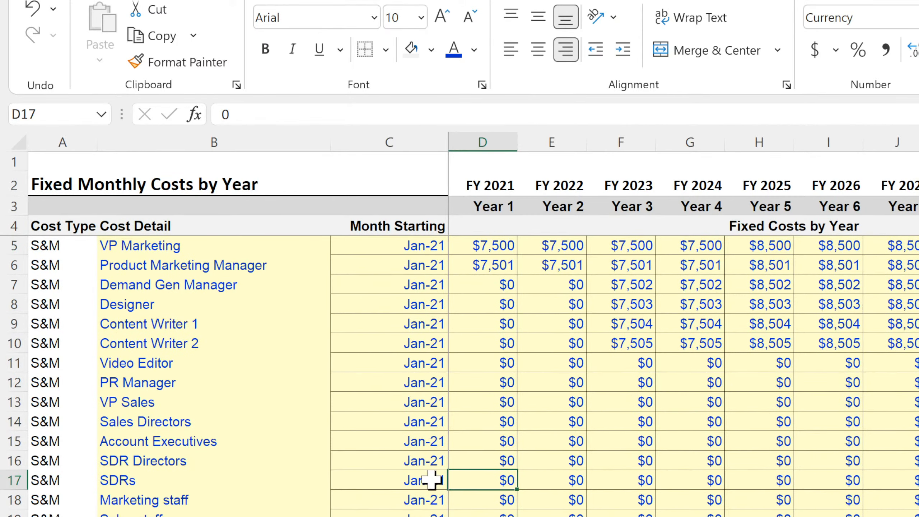
click(481, 242)
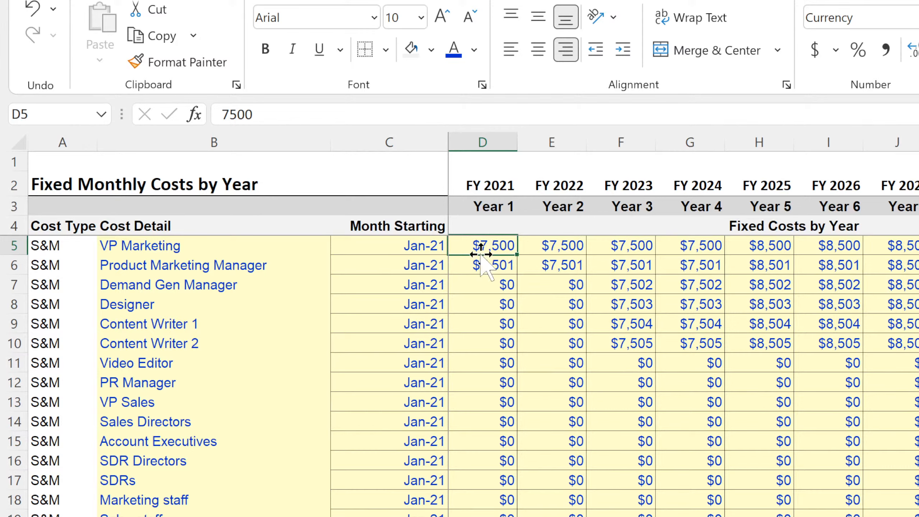
click(484, 266)
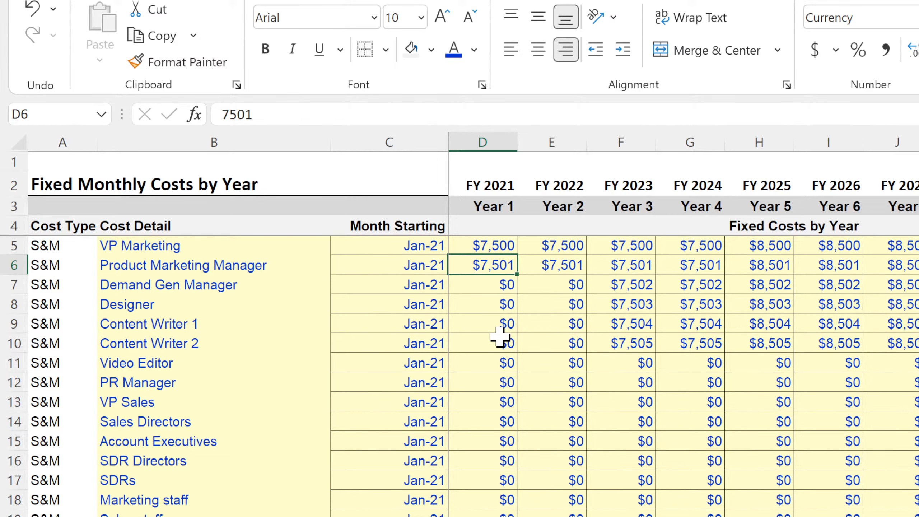
scroll(499, 336, down, 15)
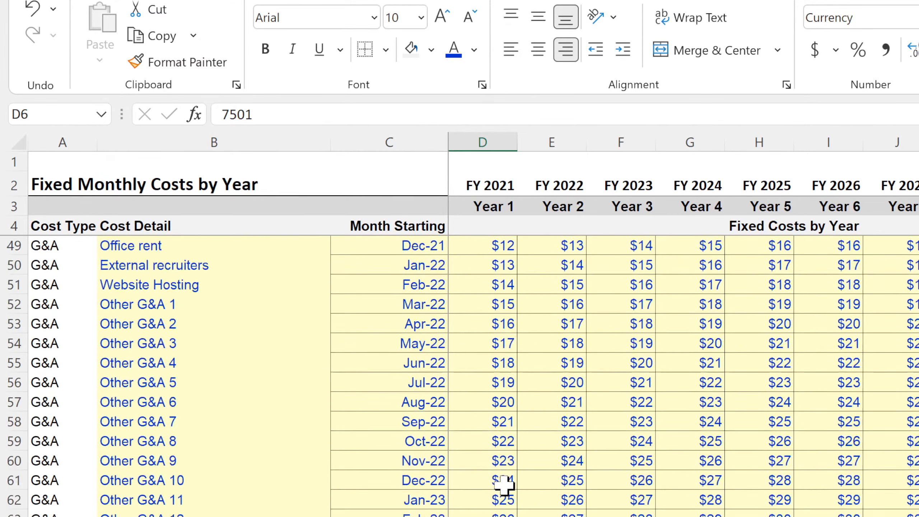
scroll(503, 485, down, 15)
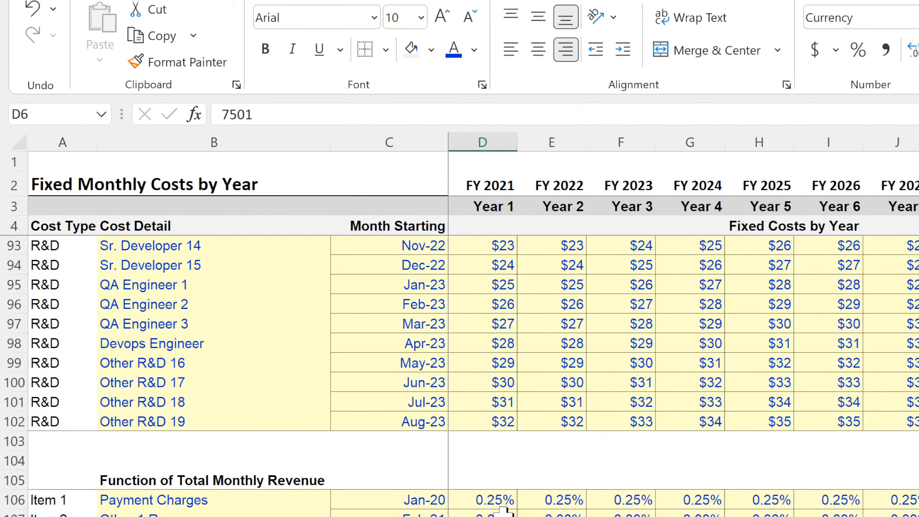
scroll(487, 507, up, 20)
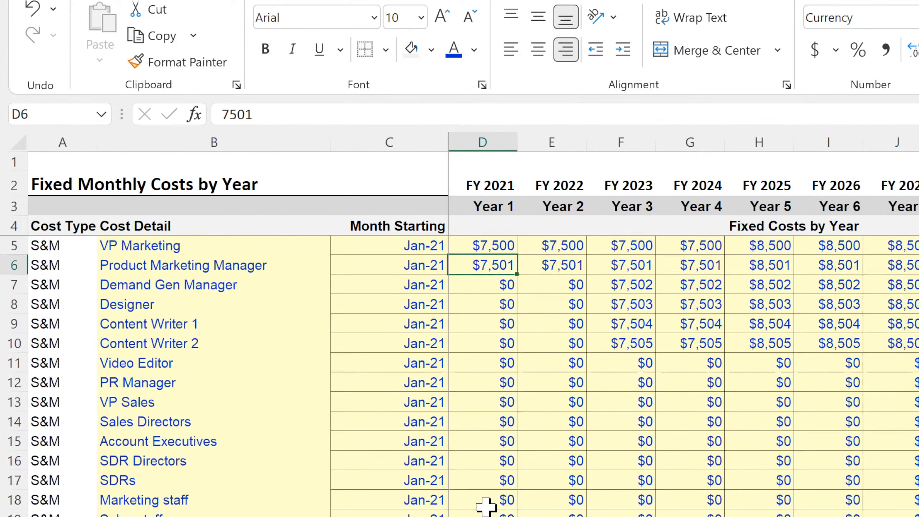
Copy the Location Type 2 heading from the On-Boarding Costs sheet into C16 of the On-Going Costs per Location Unit sheet.
key(ctrl+Page_Down)
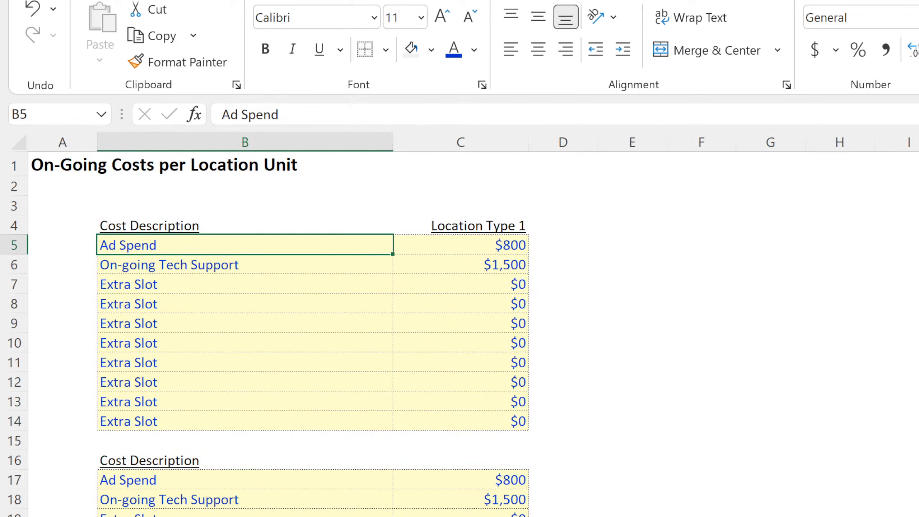
key(ctrl+Page_Down)
click(476, 460)
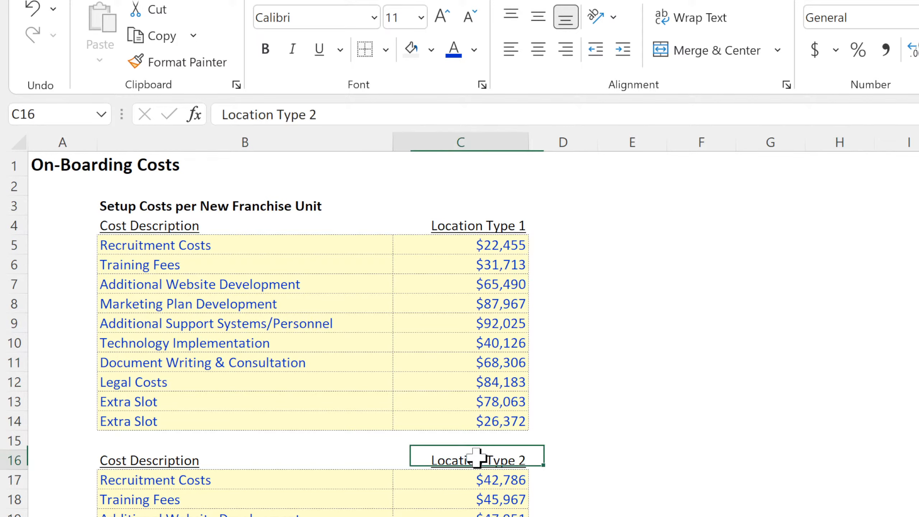
key(ctrl+c)
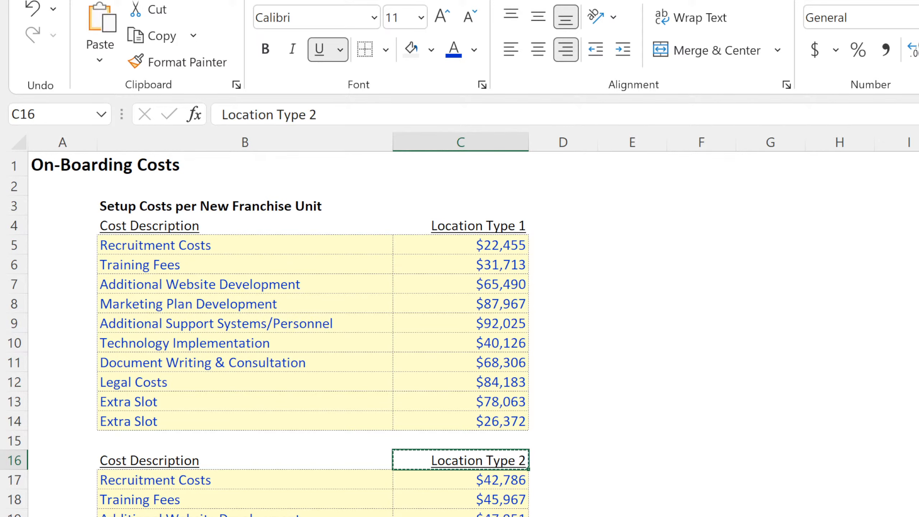
key(ctrl+Page_Up)
click(510, 456)
click(703, 496)
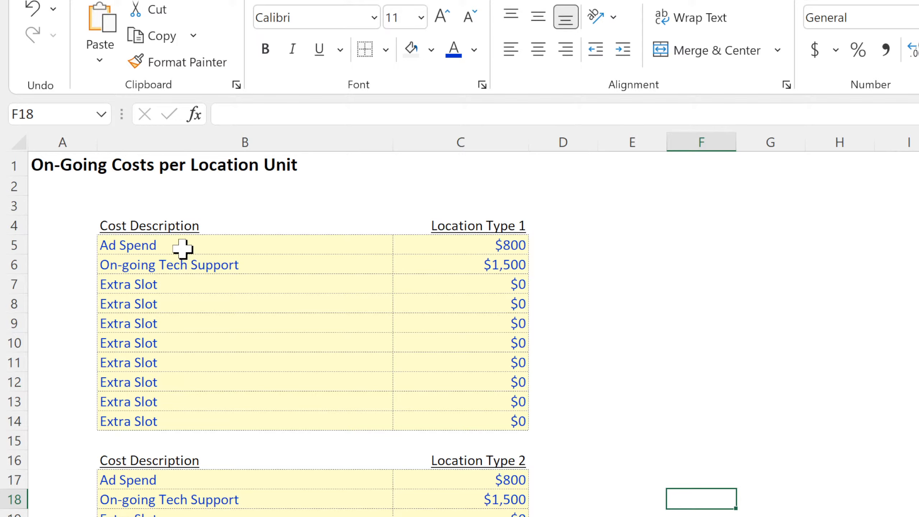
Delete the empty row 3 above the Location Type 1 cost table.
click(9, 207)
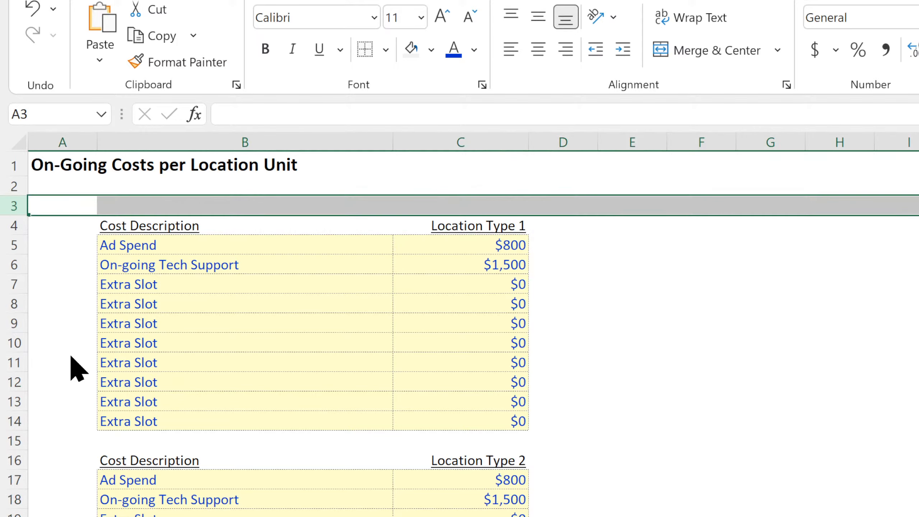
key(ctrl+minus)
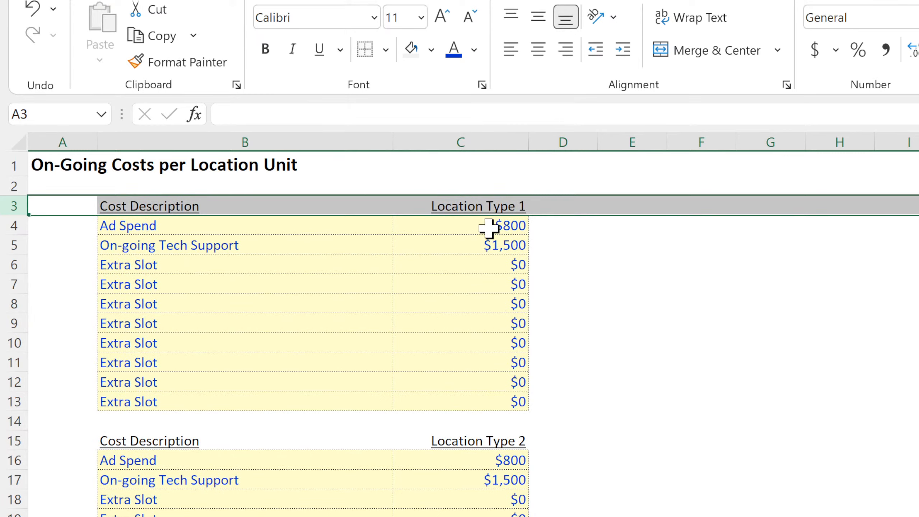
click(488, 226)
click(662, 241)
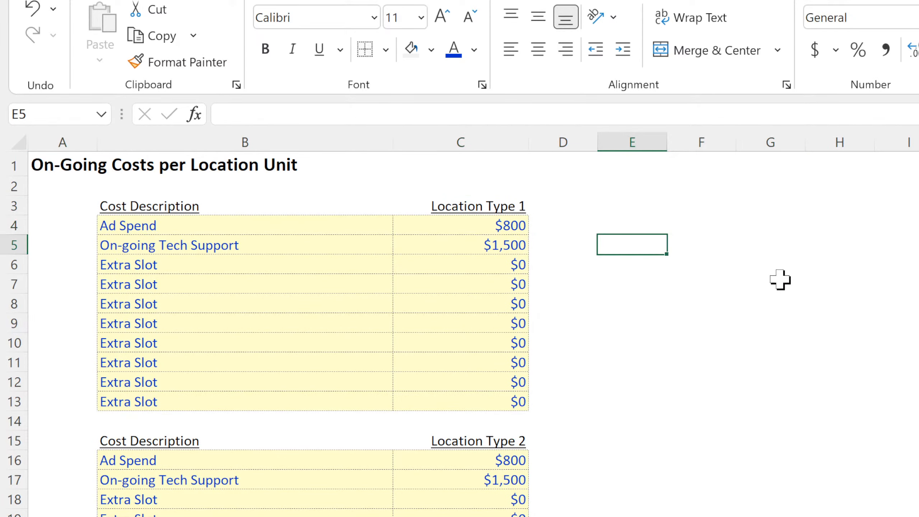
click(803, 329)
click(800, 299)
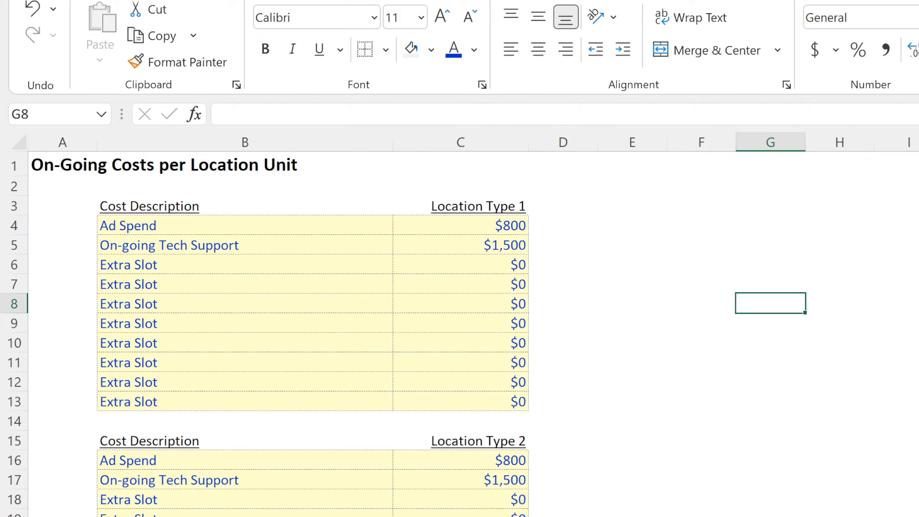
click(653, 229)
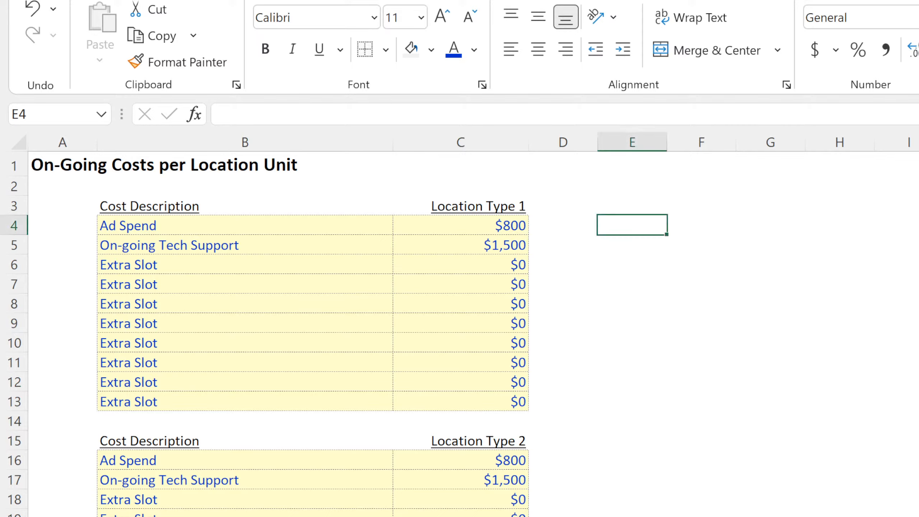
click(820, 409)
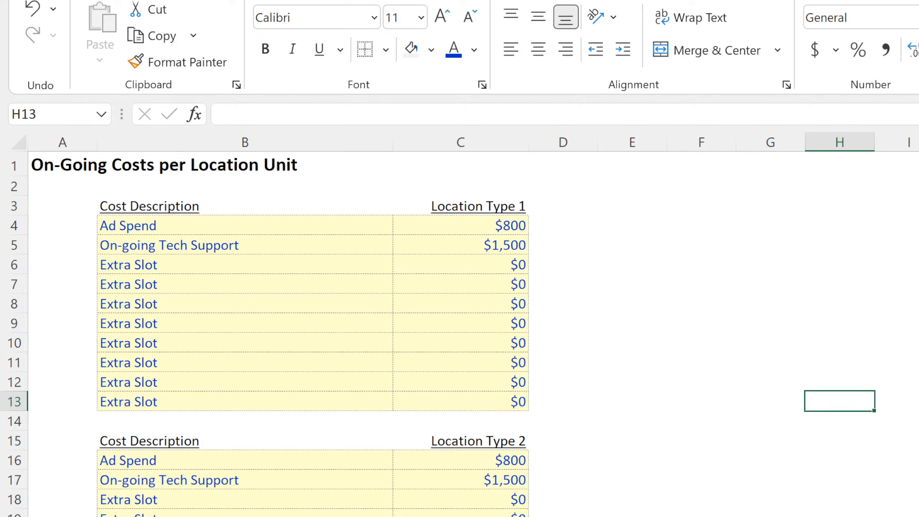
Copy the 5-Year Monthly Pro-Forma header block with its first two month columns from the other workbook into A1 of a blank sheet.
key(ctrl+Page_Up)
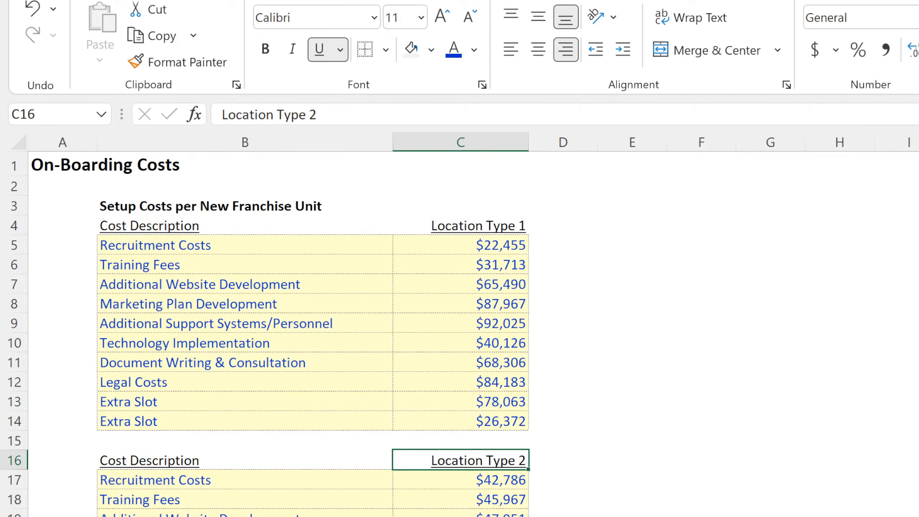
key(ctrl+Page_Up)
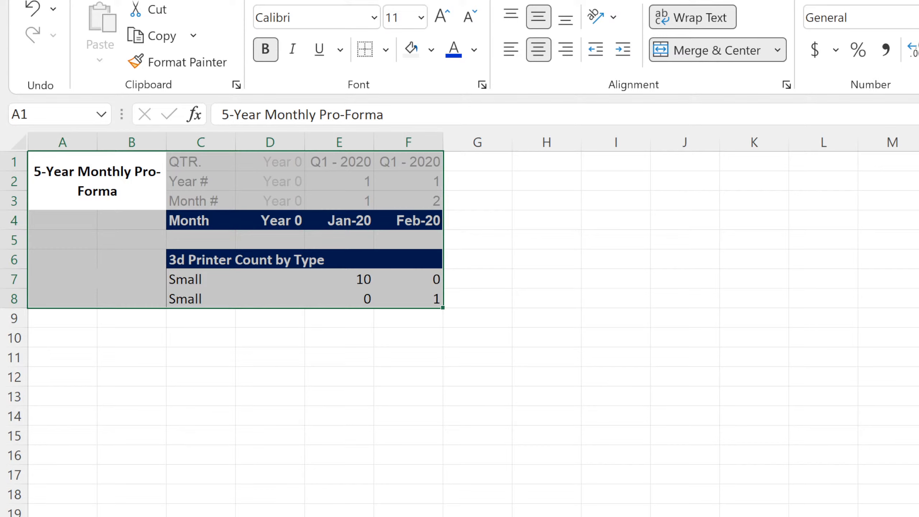
key(alt+Tab)
key(alt+Tab)
Link the first month in E4 of the pro-forma header to the first date, cell A1, on the validation sheet.
click(351, 219)
text(=)
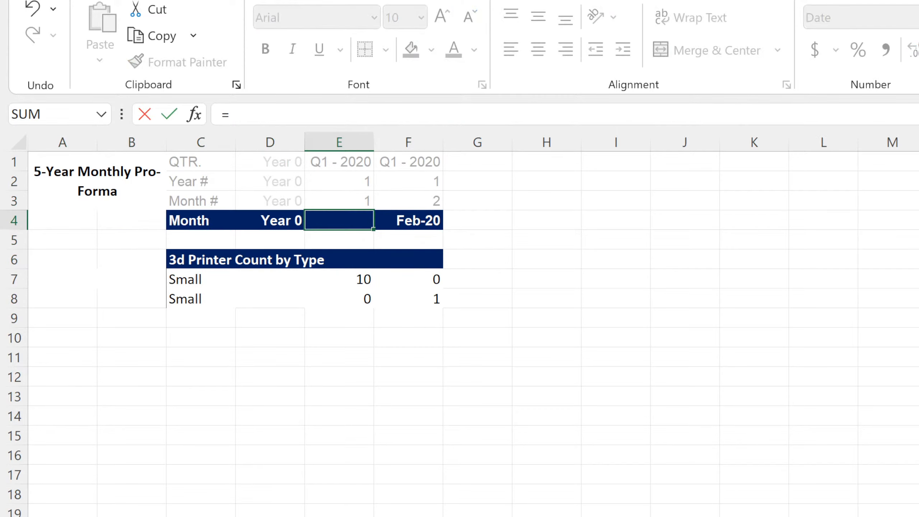
click(363, 515)
scroll(362, 497, up, 20)
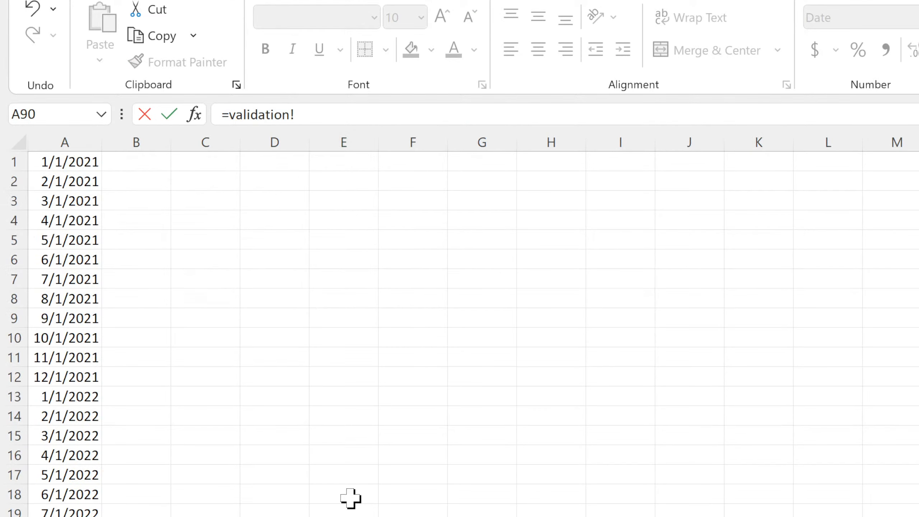
click(74, 161)
key(Return)
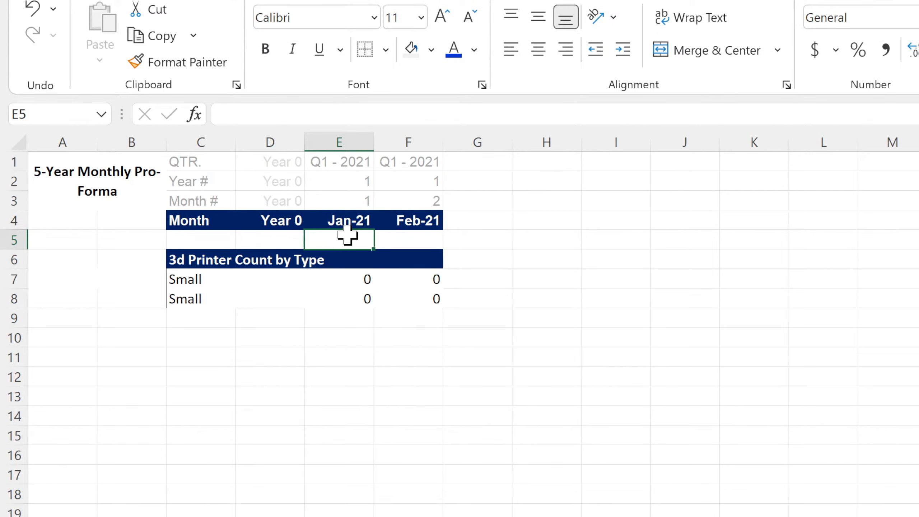
Freeze the panes at E5 and hide the gridlines on the monthly pro-forma sheet.
click(480, 0)
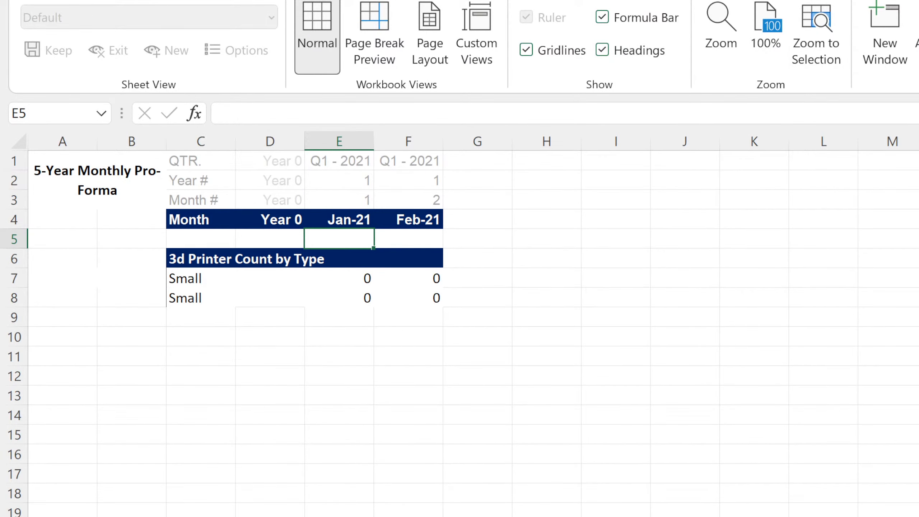
click(121, 179)
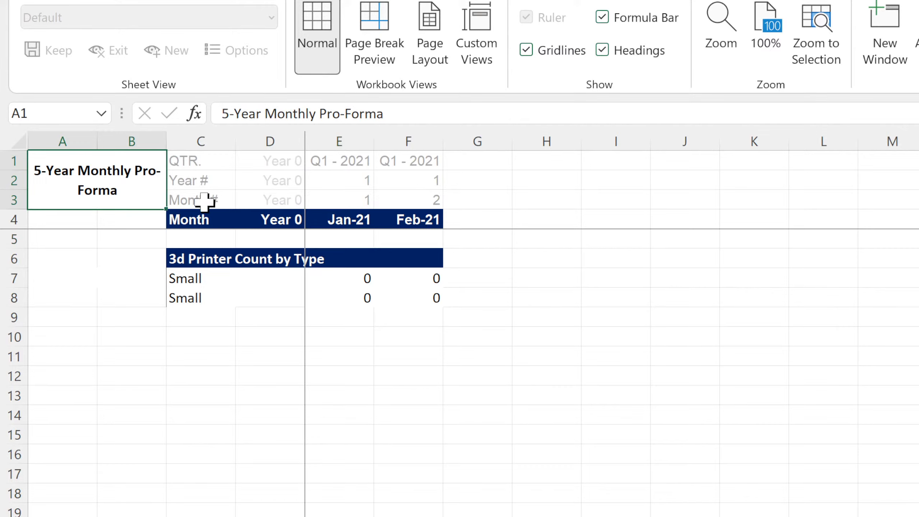
click(526, 50)
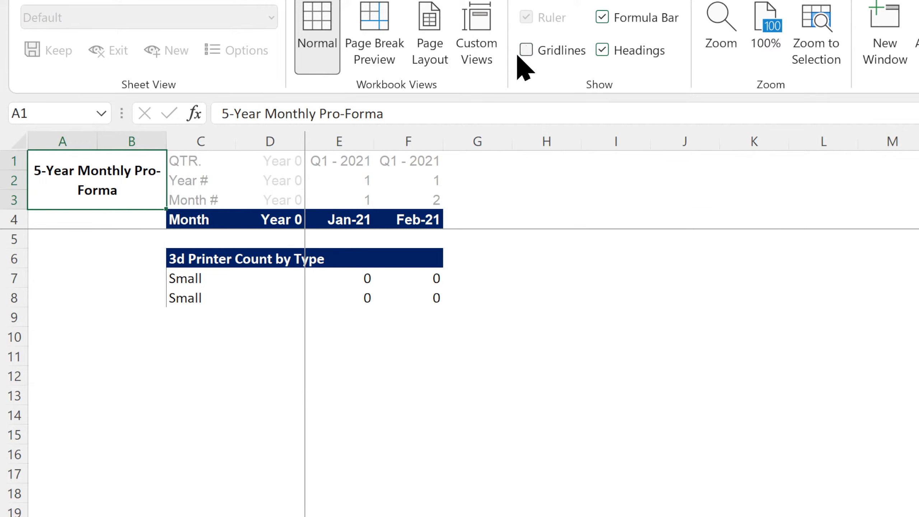
Fill the Month header cells C4:F4 with black and set their font to white.
drag(195, 218, 406, 213)
click(73, 0)
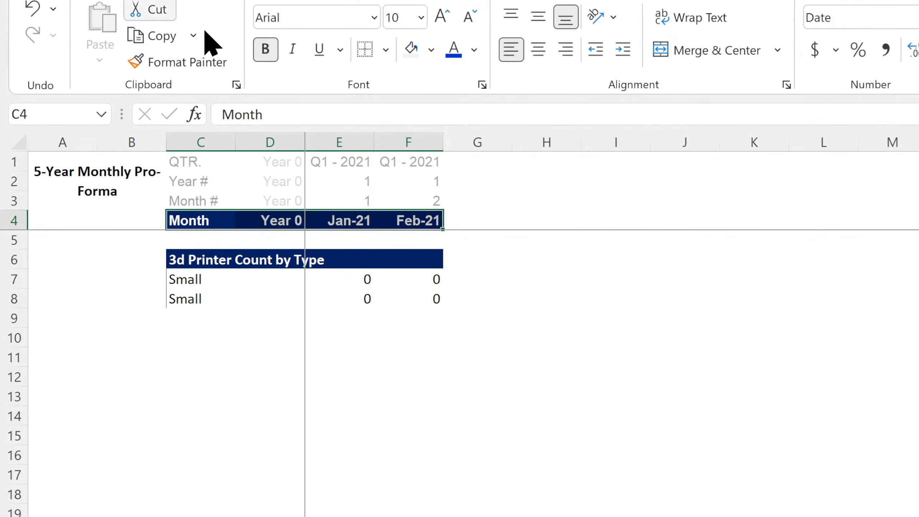
click(425, 104)
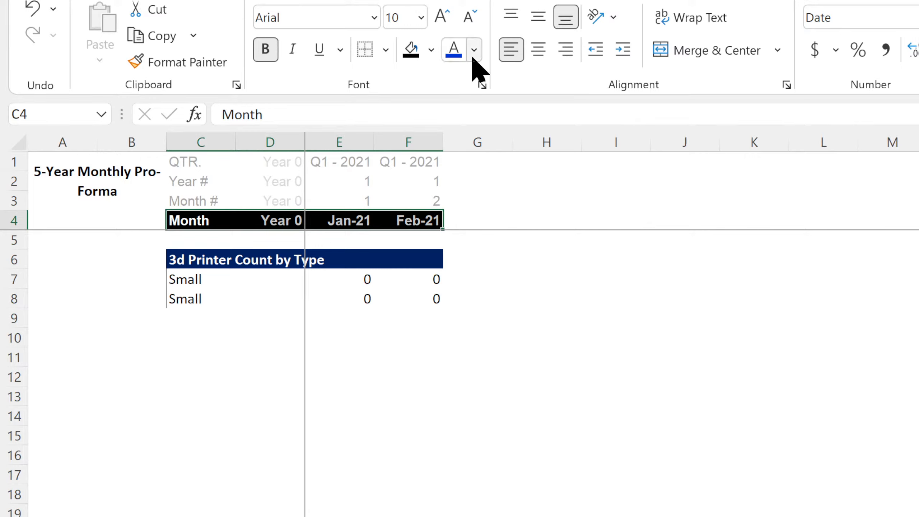
click(472, 55)
click(452, 145)
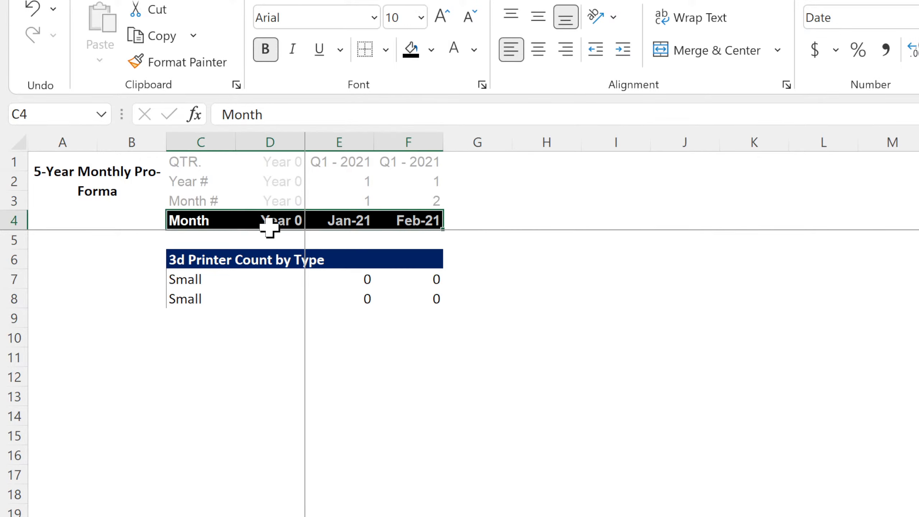
Apply the black fill to the 3d Printer Count by Type heading cells C6:F6.
click(215, 257)
drag(214, 257, 434, 258)
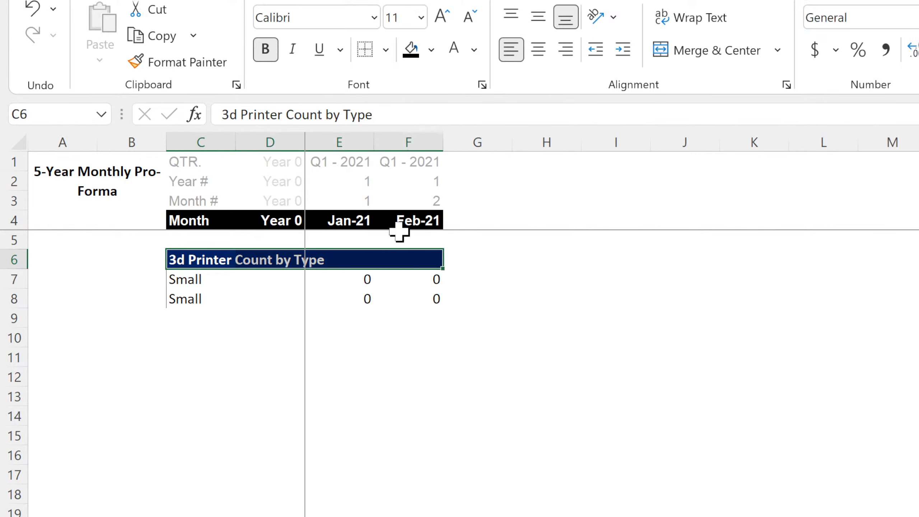
click(412, 49)
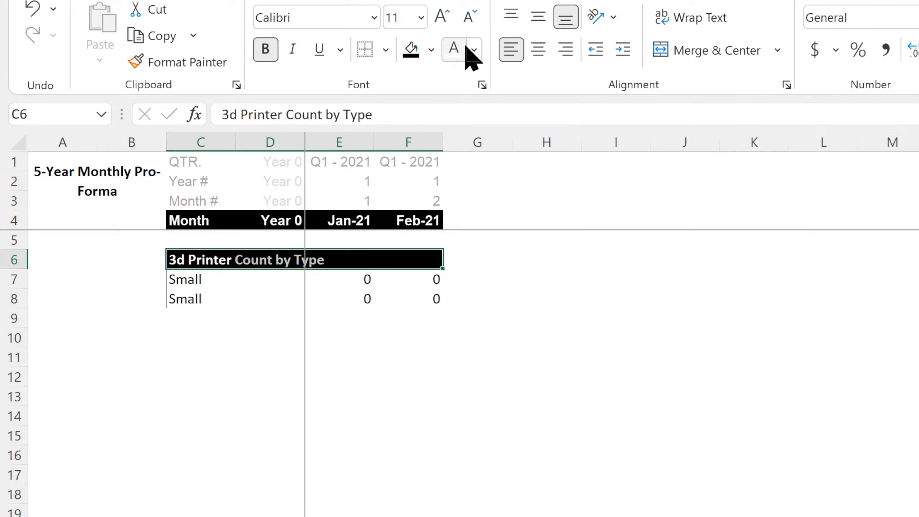
click(547, 278)
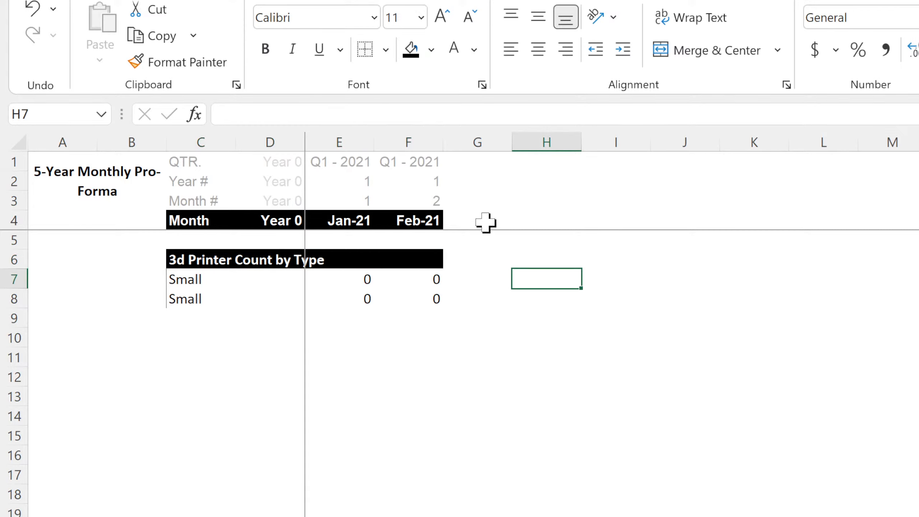
Extend the quarter, year, month number and month formulas in F1:F4 across the timeline through column DT.
drag(420, 220, 420, 162)
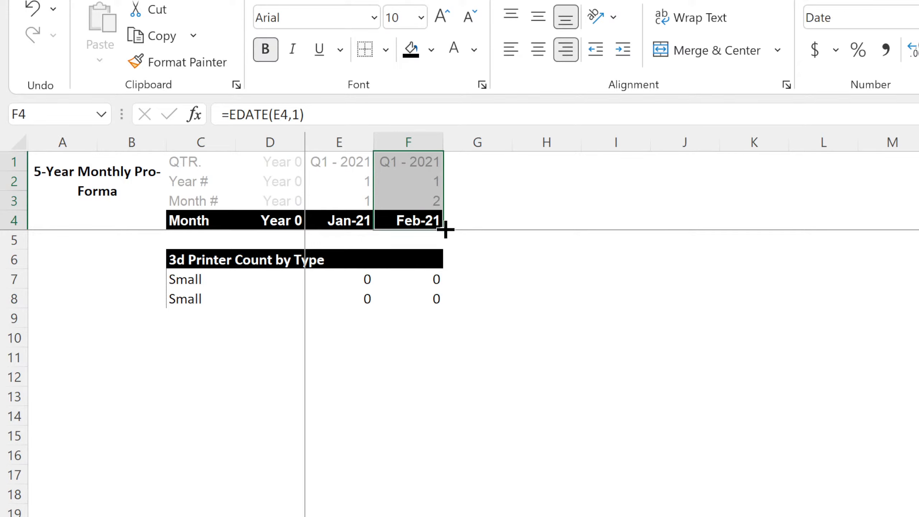
drag(443, 229, 918, 253)
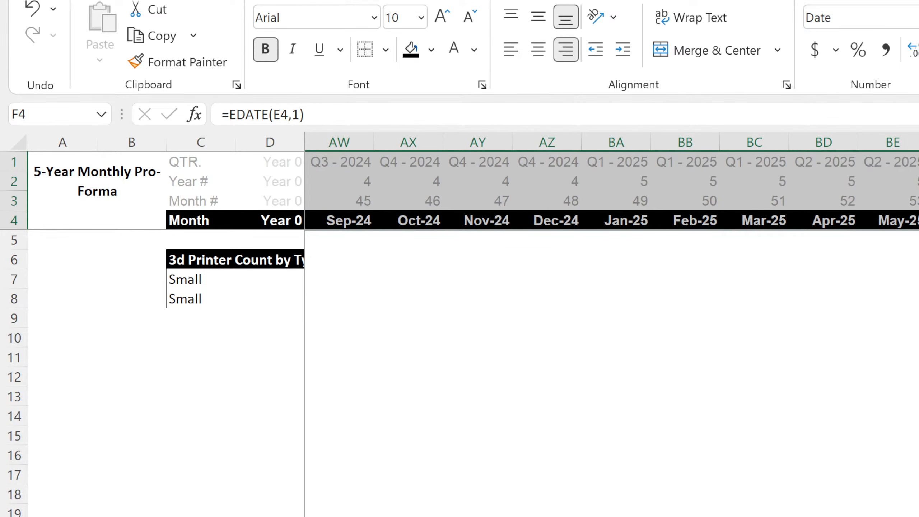
drag(918, 229, 918, 229)
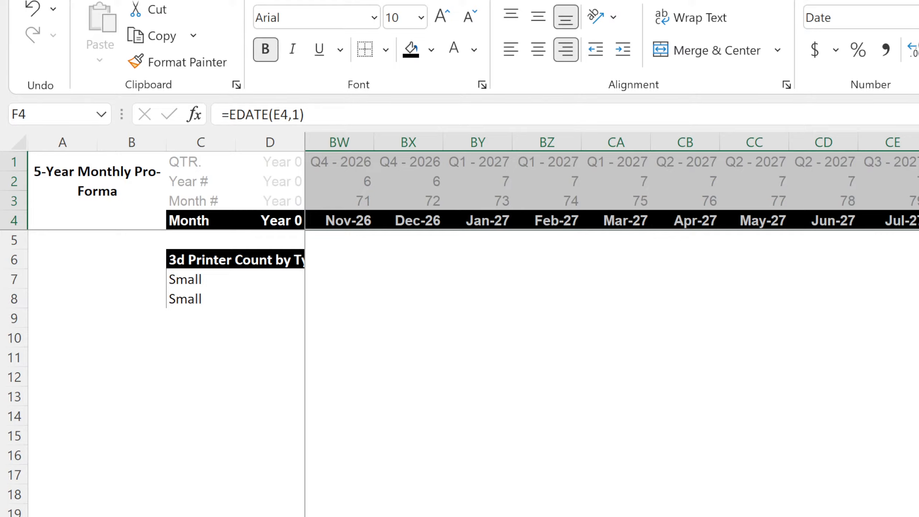
scroll(611, 325, right, 5)
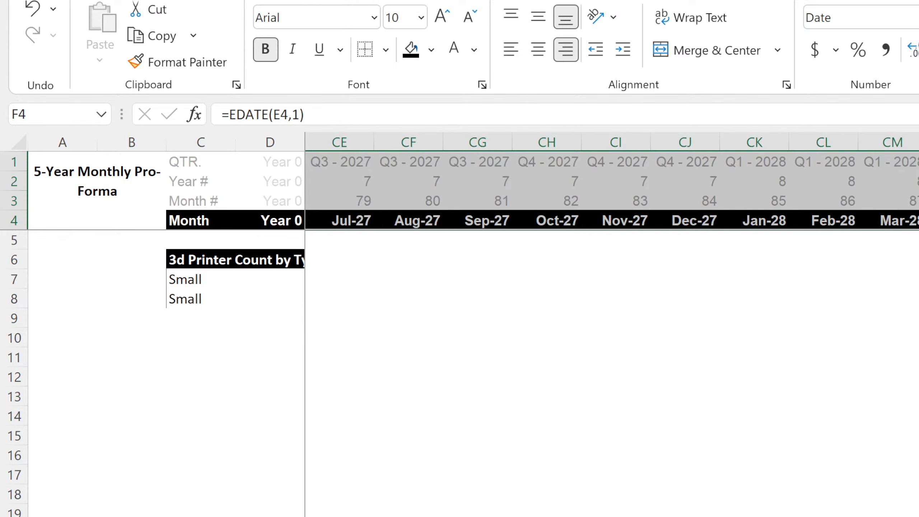
scroll(611, 324, right, 15)
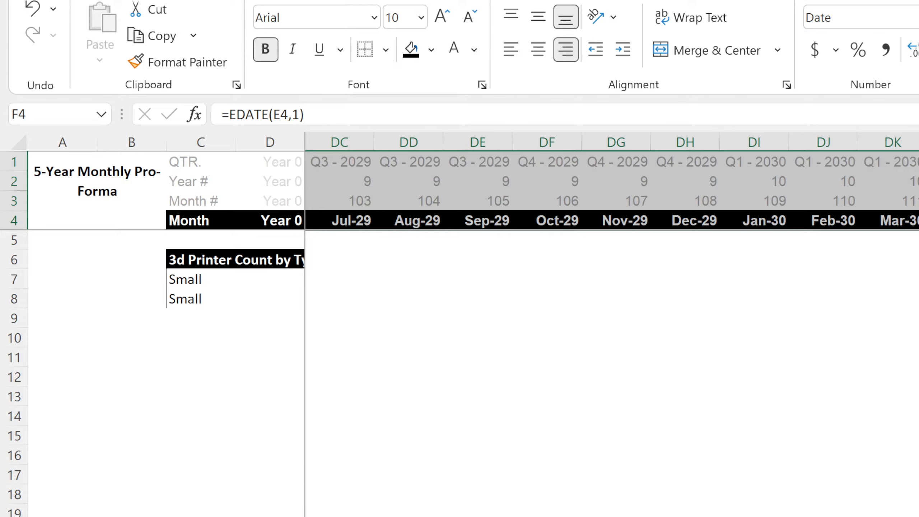
Widen all the month columns from E through DT to one equal column width.
drag(917, 142, 341, 196)
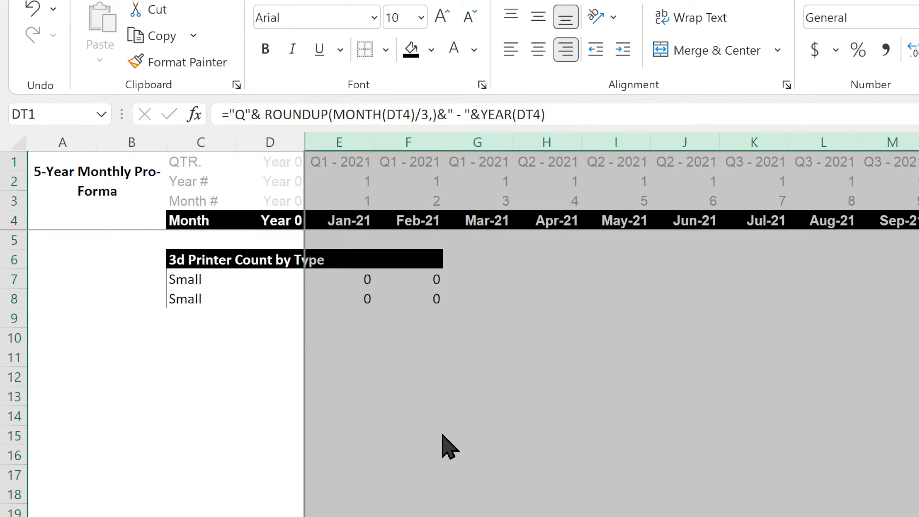
key(w)
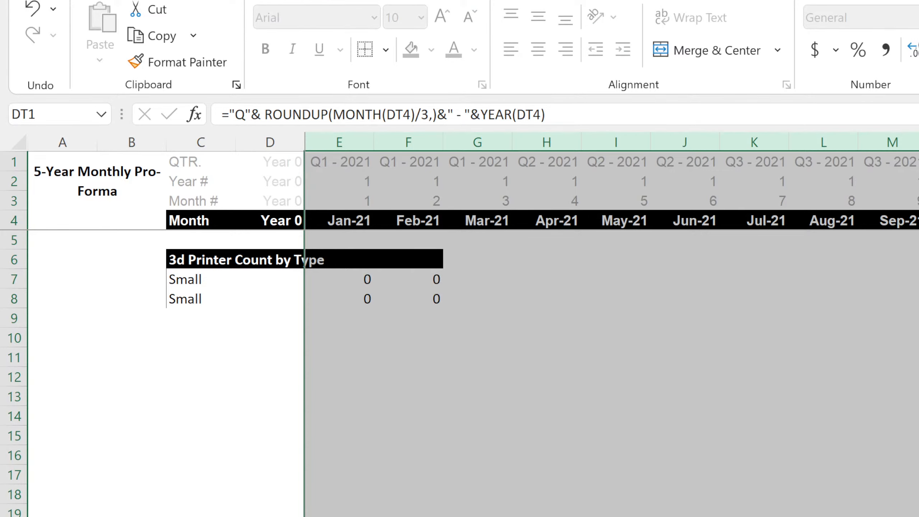
key(Return)
click(693, 476)
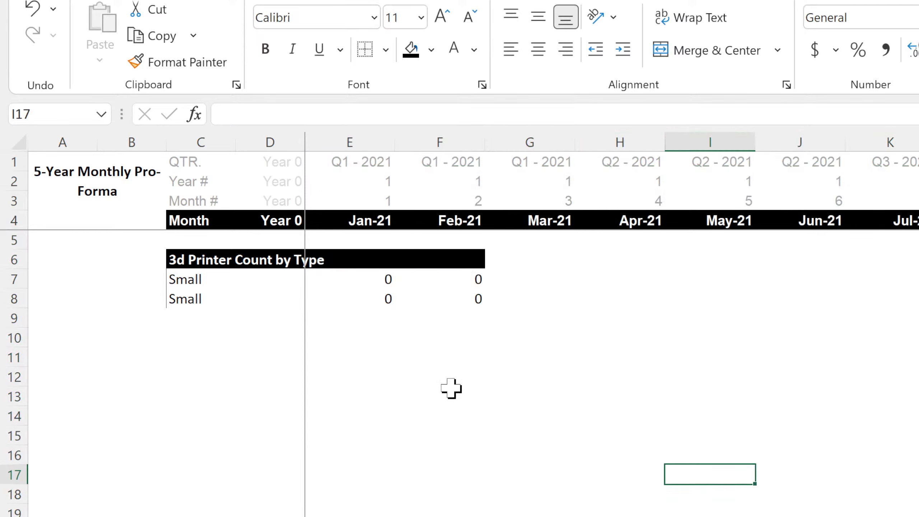
Widen column D to give the row labels of the pro-forma more room.
click(306, 138)
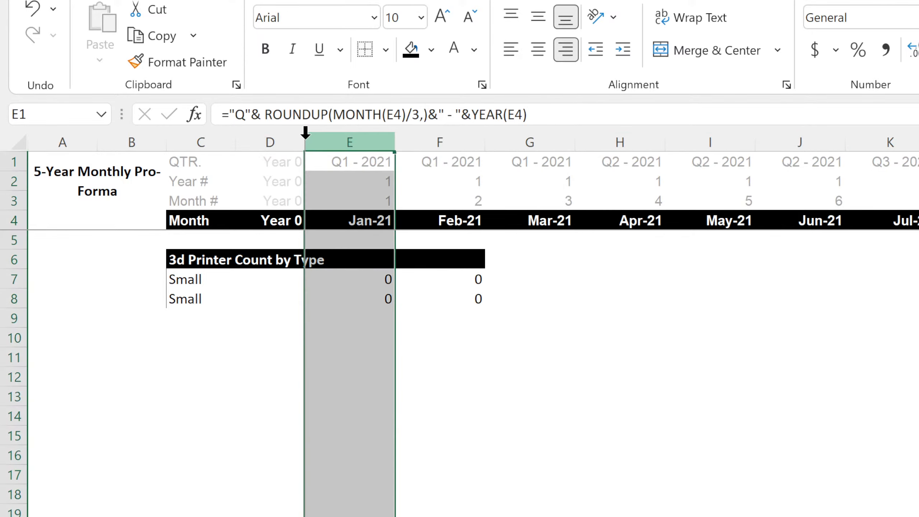
click(302, 140)
drag(302, 140, 312, 164)
click(528, 433)
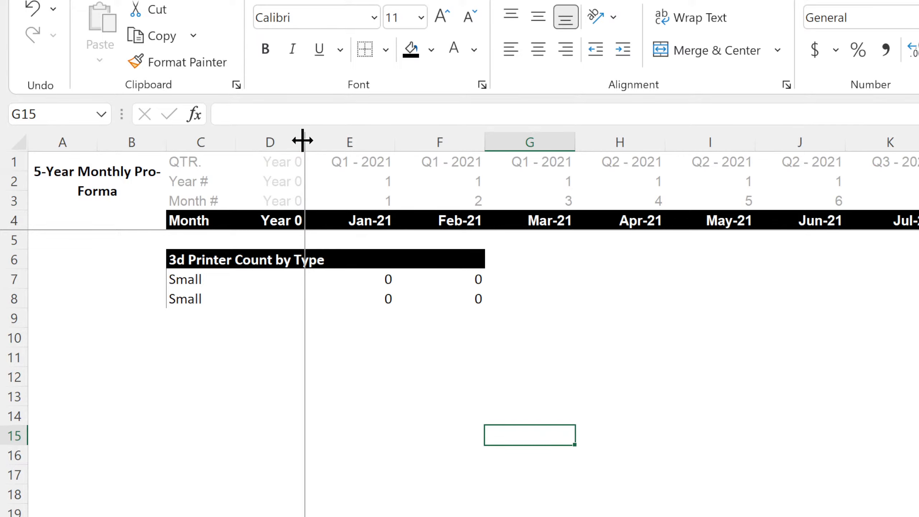
drag(303, 142, 400, 142)
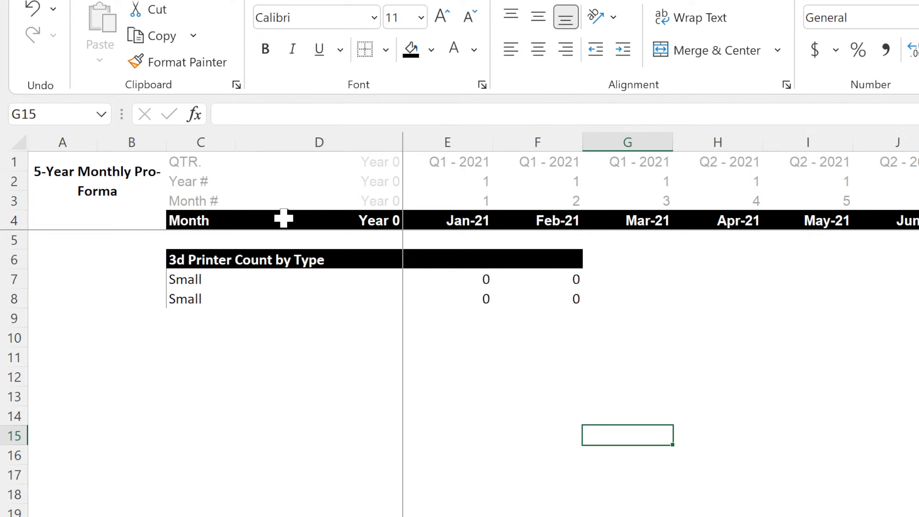
Clear the 3d Printer Count by Type heading from C6.
click(198, 261)
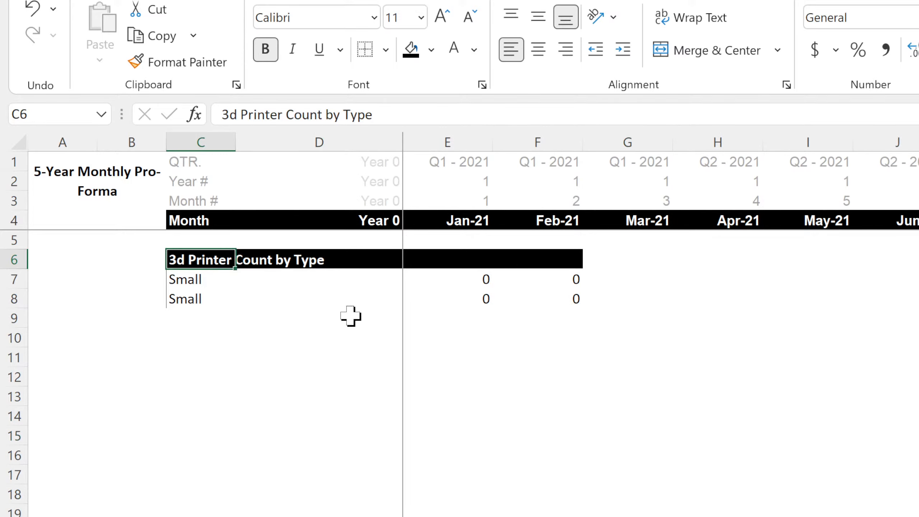
key(Delete)
key(Down)
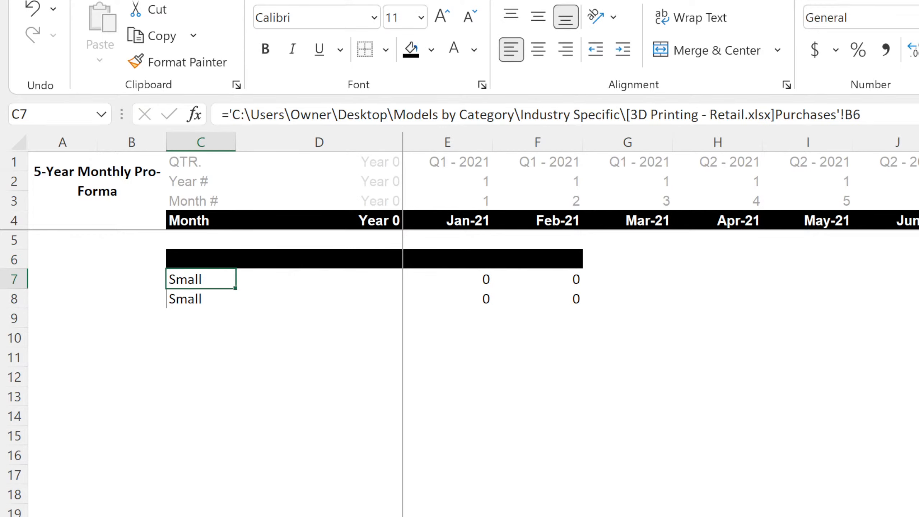
Review the licensing fee percentages for the three location types in D6:D8 of the Build-Out sheet.
key(ctrl+Page_Up)
key(ctrl+Page_Up)
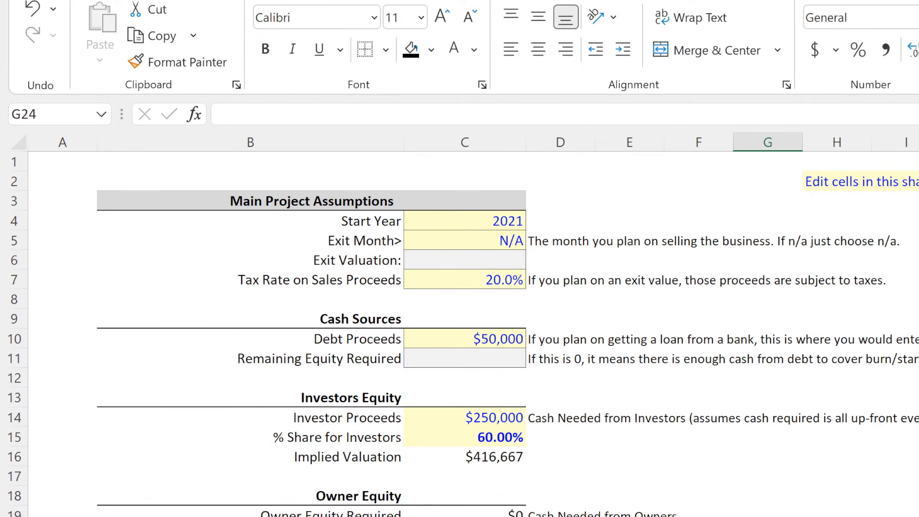
key(ctrl+Page_Down)
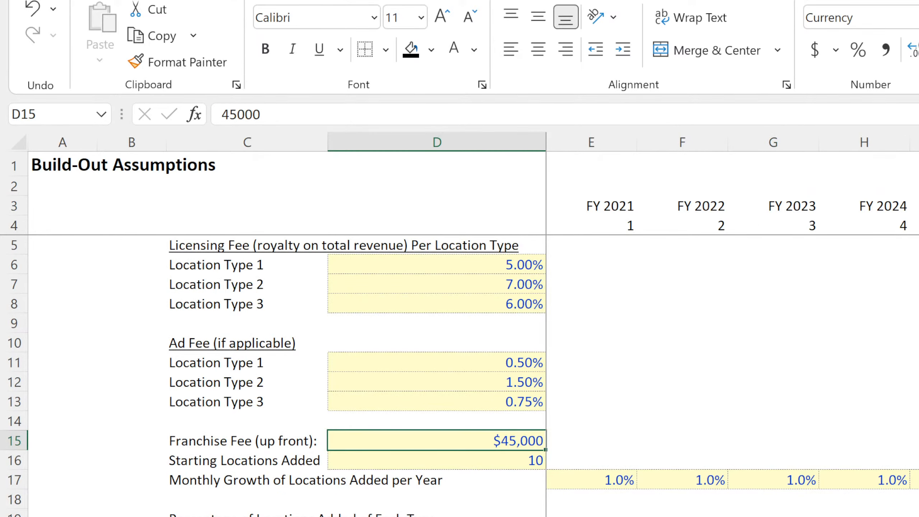
click(469, 267)
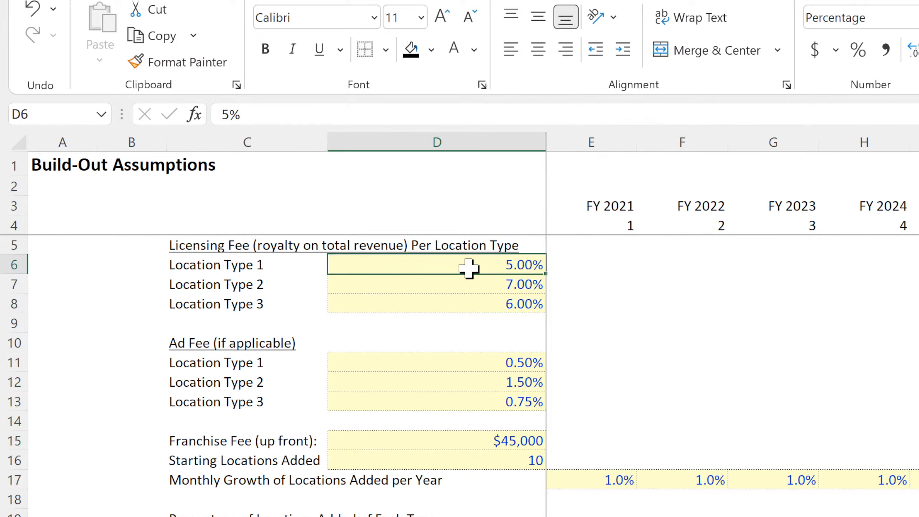
click(448, 287)
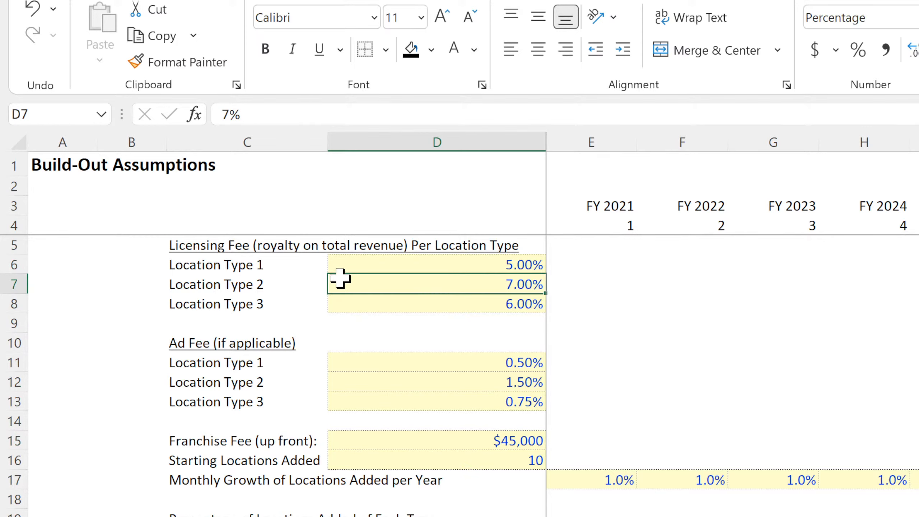
click(399, 302)
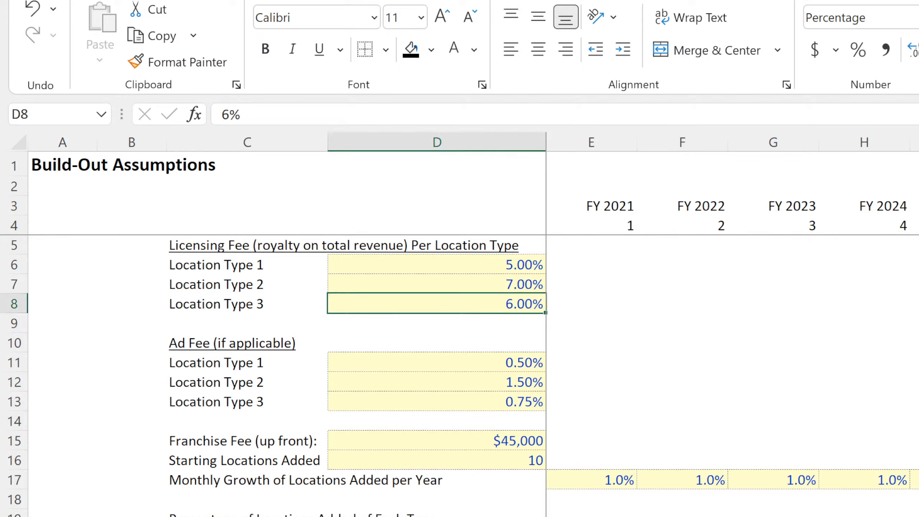
click(457, 262)
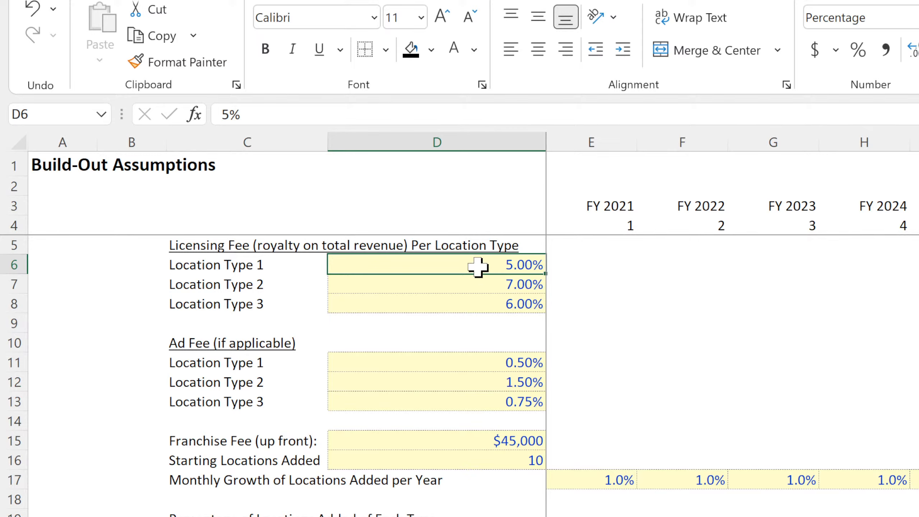
drag(467, 263, 452, 300)
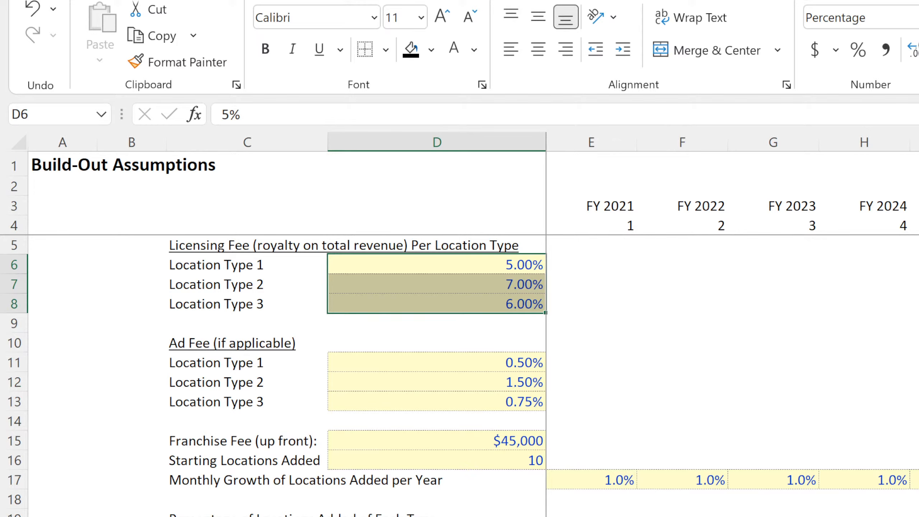
Examine the yearly dollar assumptions in rows 25 to 27 of the Build-Out sheet across columns E to M.
drag(591, 516, 917, 516)
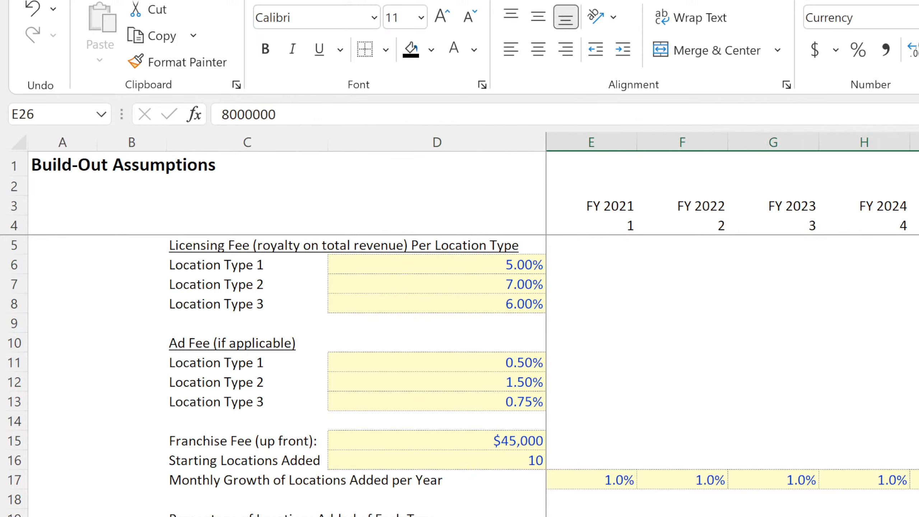
drag(591, 516, 917, 516)
click(591, 516)
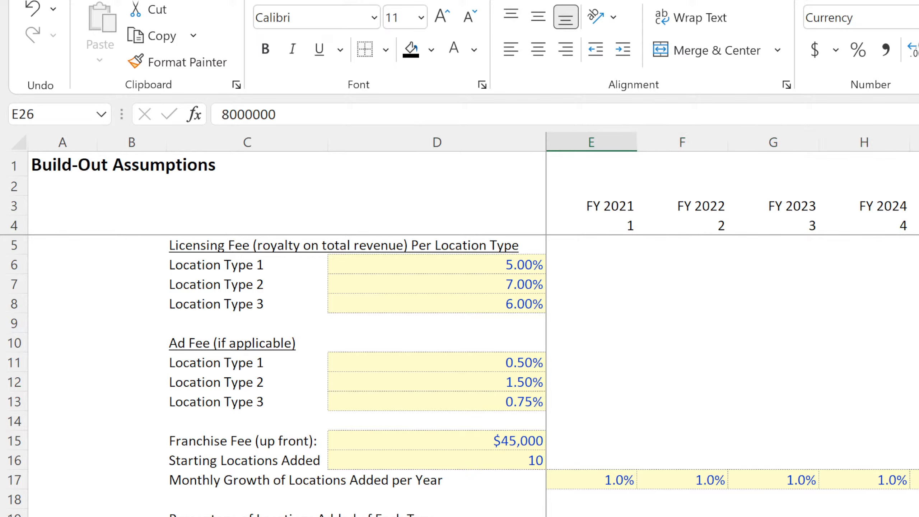
key(Down)
key(Up)
key(Up)
key(Right)
key(Right)
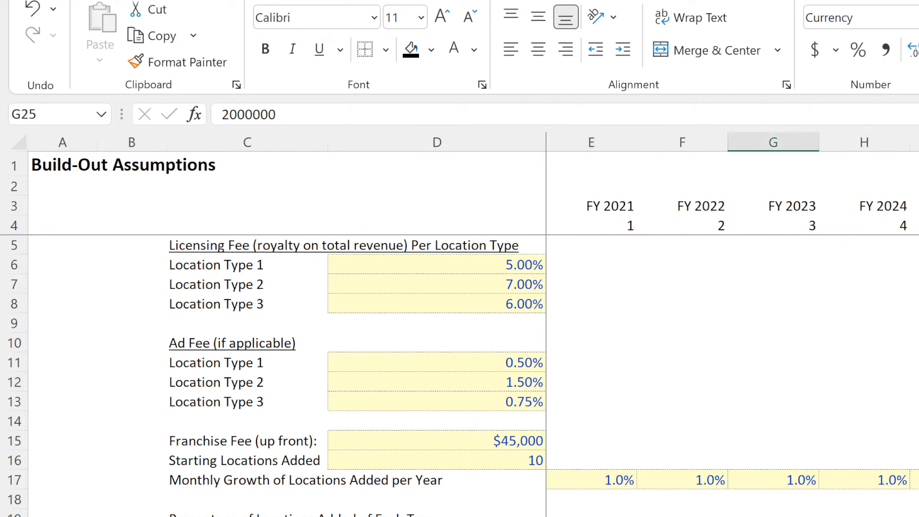
key(Right)
key(Right)
key(Right)
key(Right)
key(Right)
key(Right)
key(Right)
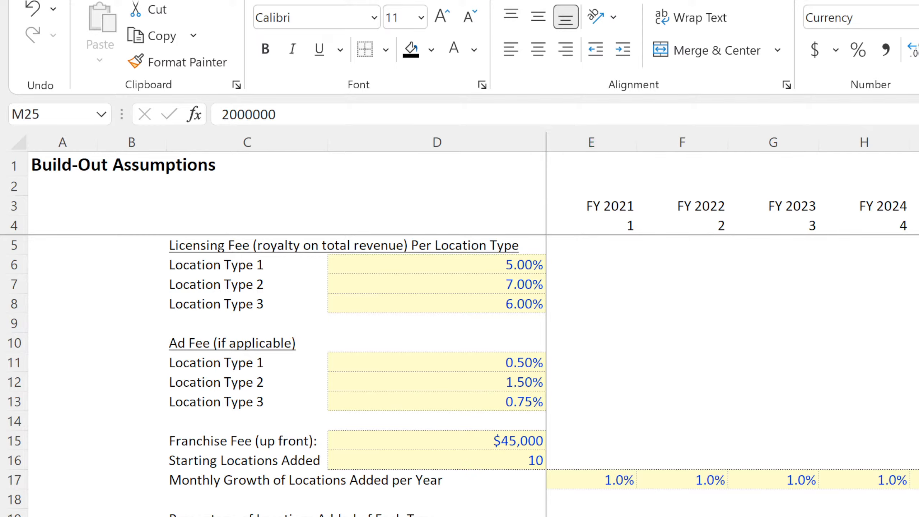
key(Down)
key(Down)
key(Left)
key(Left)
key(Left)
key(Left)
key(Left)
key(Left)
key(Left)
key(Left)
key(Left)
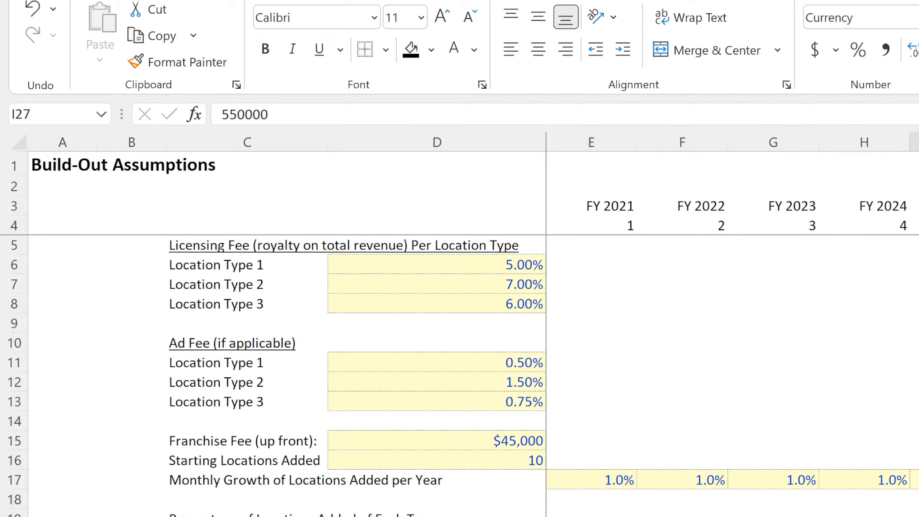
key(Down)
Examine the remaining Build-Out assumptions in column E from row 30 down to row 35.
key(Down)
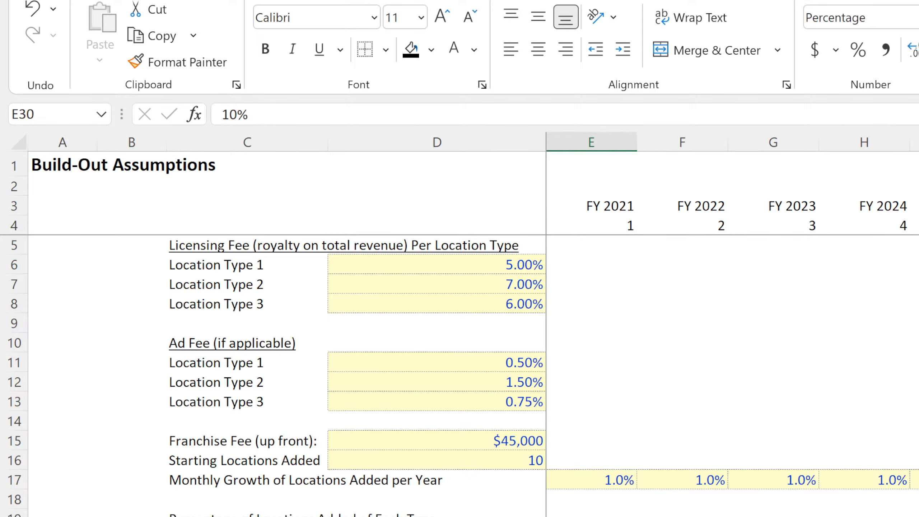
key(Down)
key(Down)
key(Down)
key(Up)
key(Up)
key(Down)
key(Down)
key(Down)
key(Down)
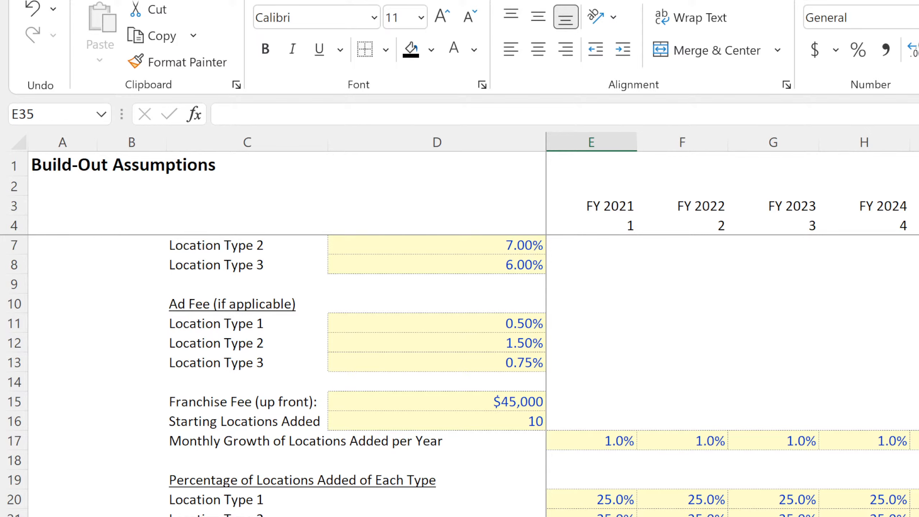
scroll(464, 376, up, 1)
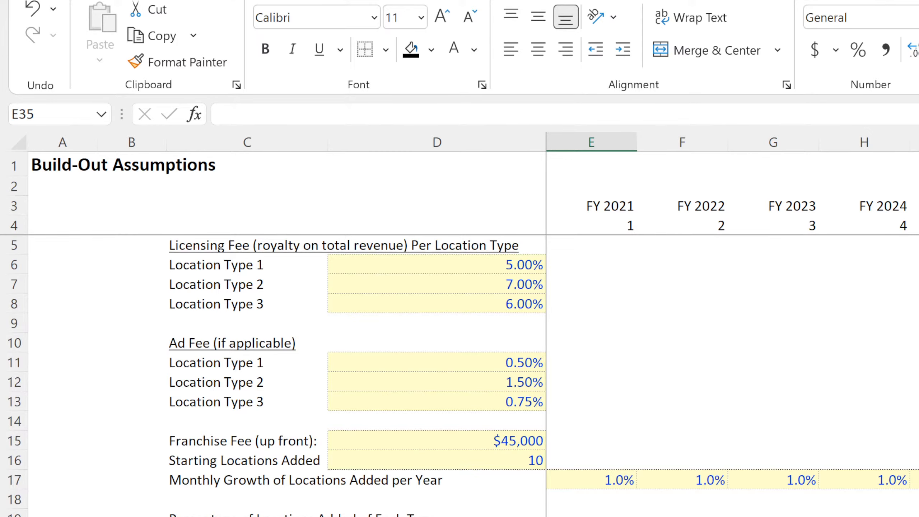
Title the first section of the monthly pro-forma in C6 as Location Count.
key(ctrl+Page_Down)
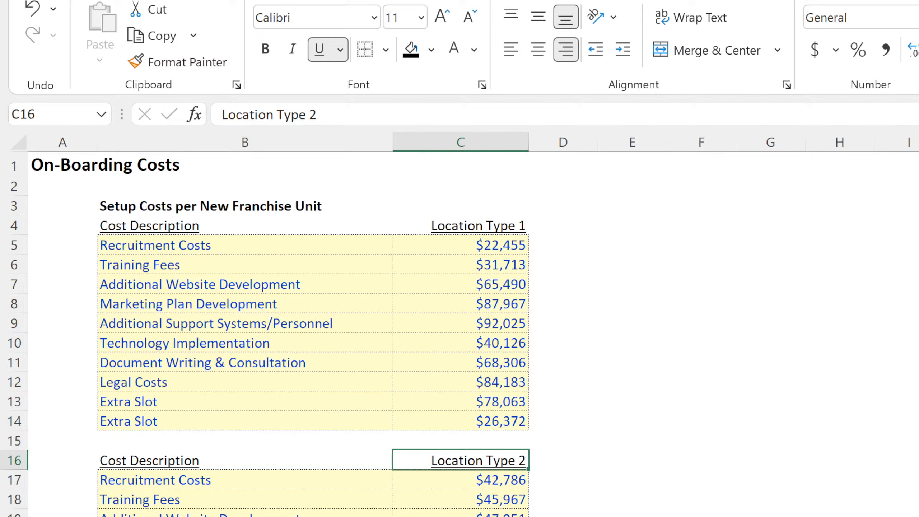
key(ctrl+Page_Down)
click(190, 258)
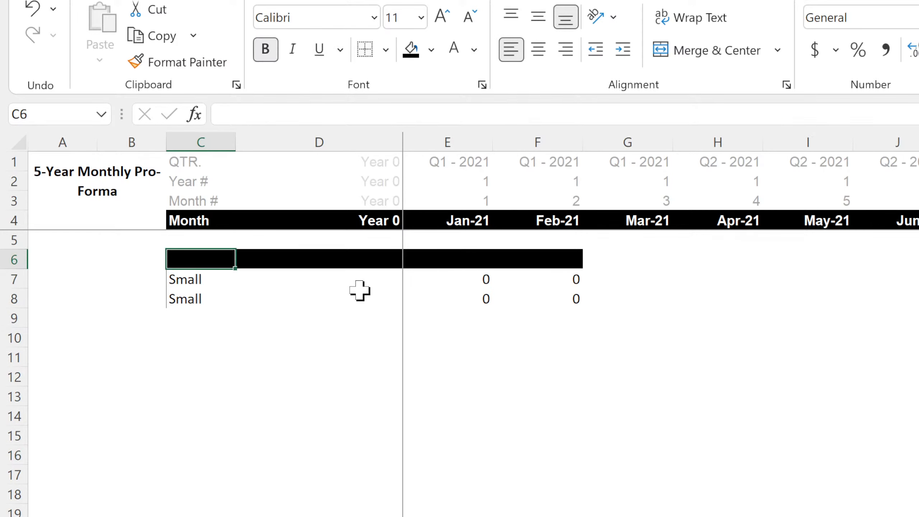
text(Location Count)
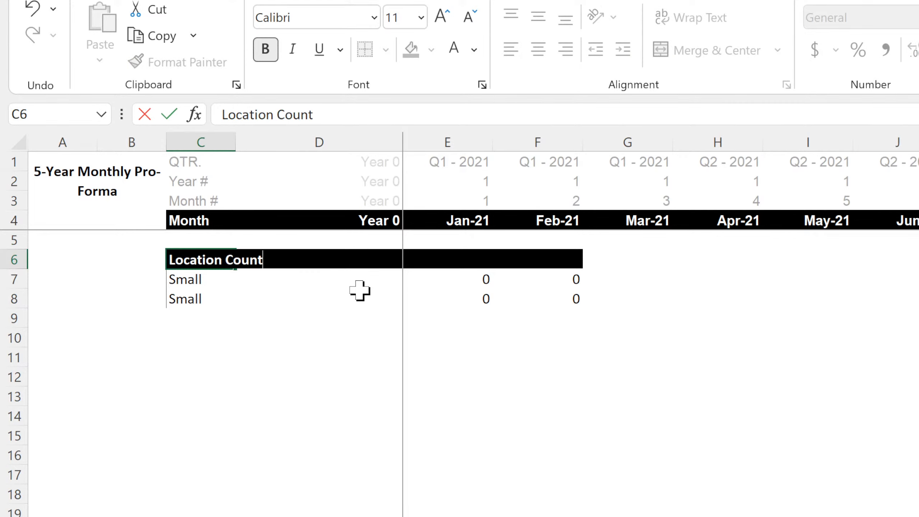
key(Return)
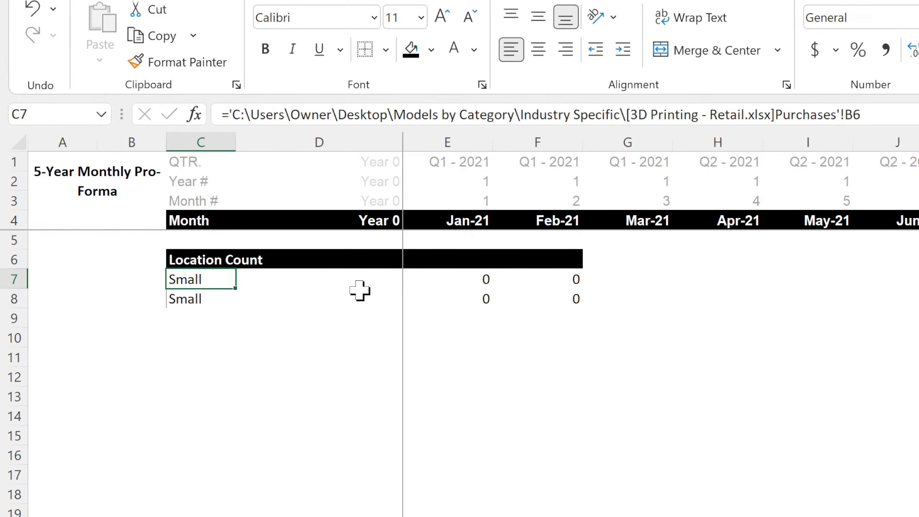
Label the rows under Location Count in C7:C9 as Location Type 1, Location Type 2 and Location Type 3.
text(Location Type 1)
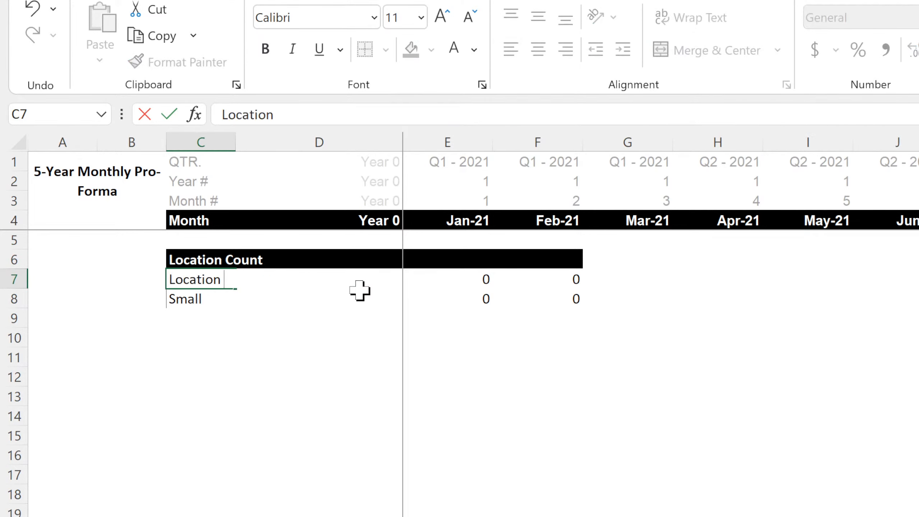
key(Return)
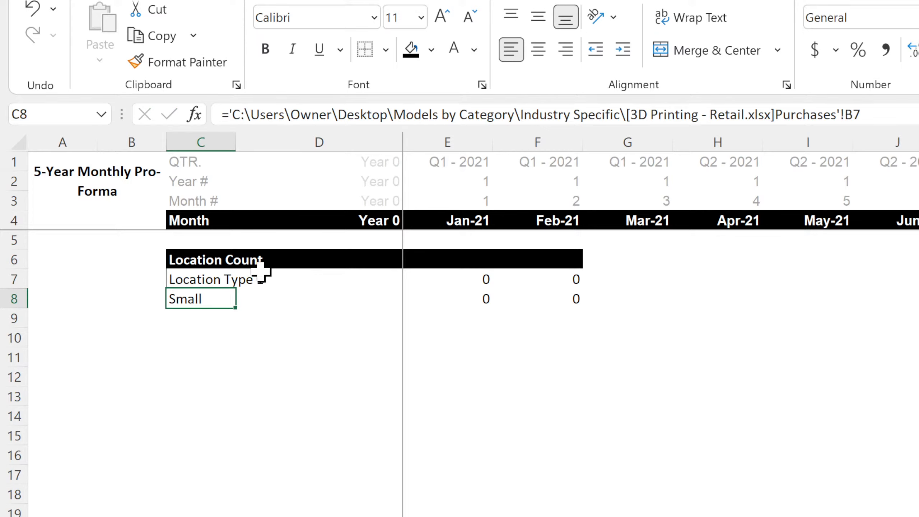
click(228, 283)
drag(236, 294, 239, 326)
Link pro-forma label C7 to the location type name with ='Build-Out'!C6 and fill the formula down to C9.
click(196, 273)
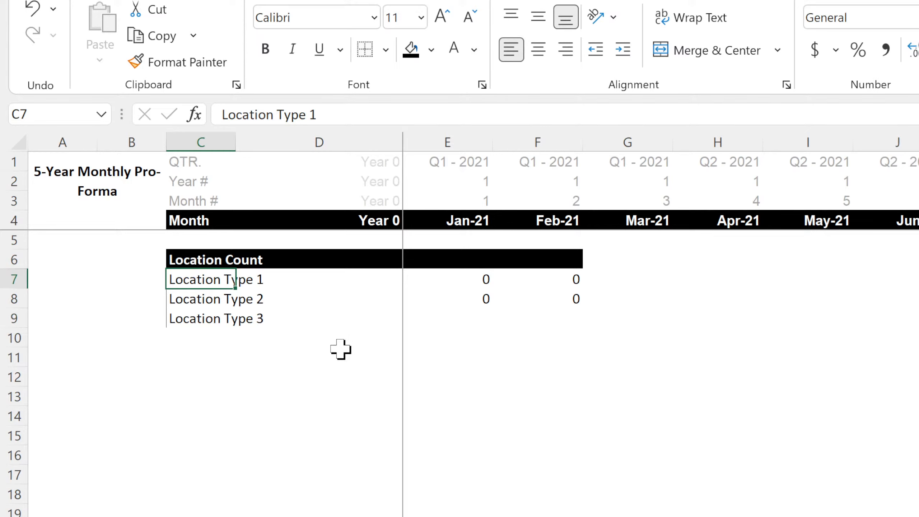
text(=)
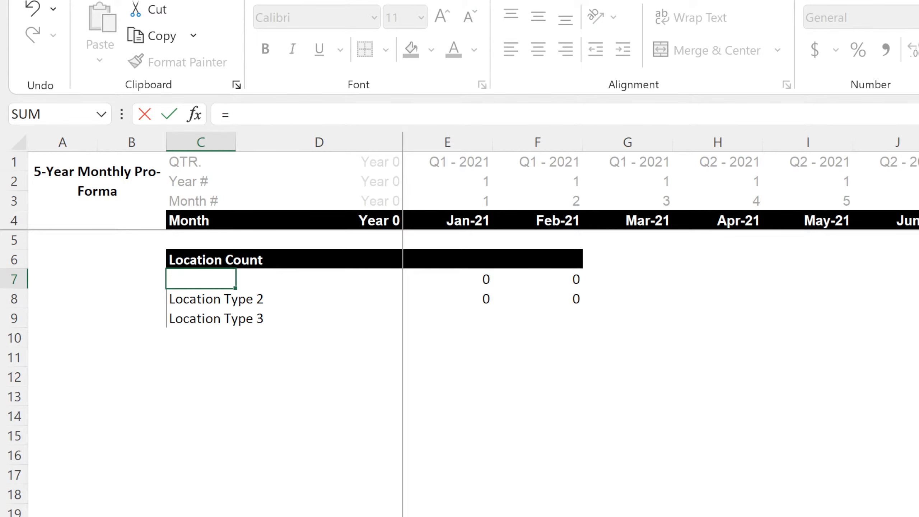
key(ctrl+Page_Up)
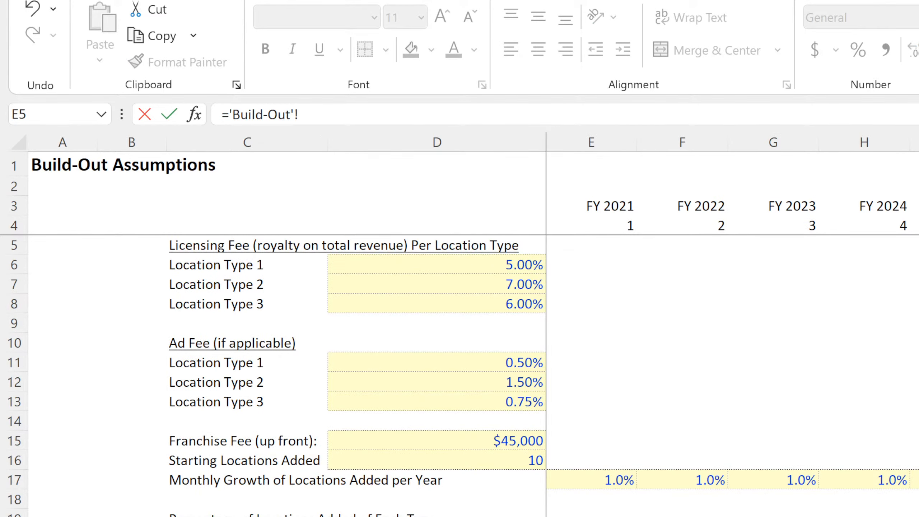
click(263, 265)
key(Return)
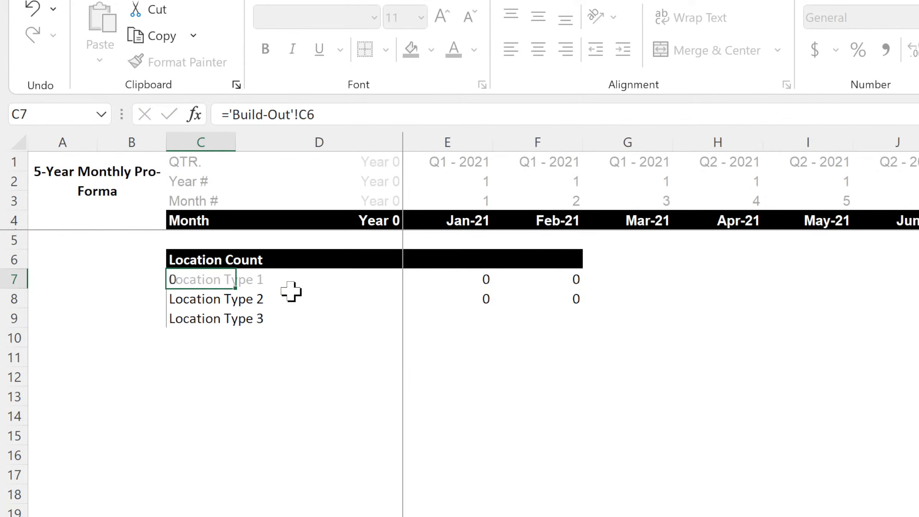
click(224, 277)
drag(237, 288, 231, 323)
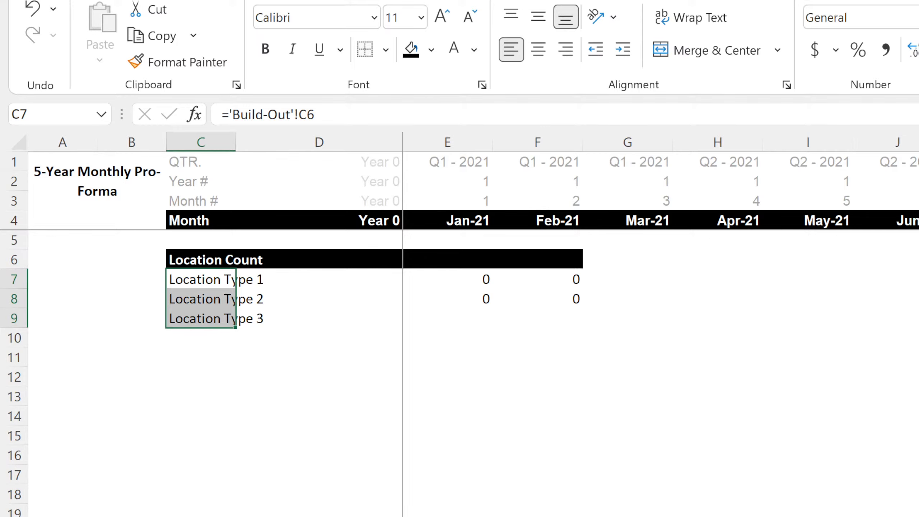
Format the licensing fee location type names in C6:C8 of the Build-Out sheet as input cells with light yellow fill and blue font.
click(178, 516)
click(224, 267)
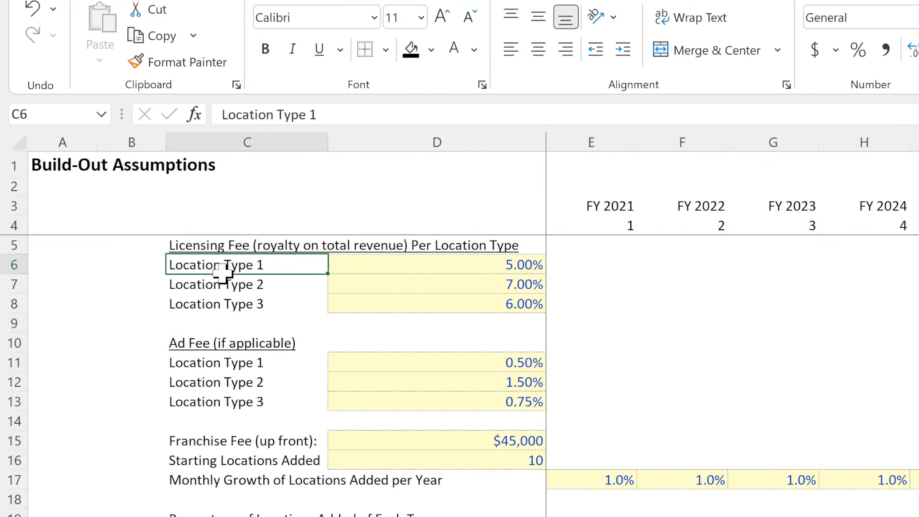
drag(222, 273, 217, 301)
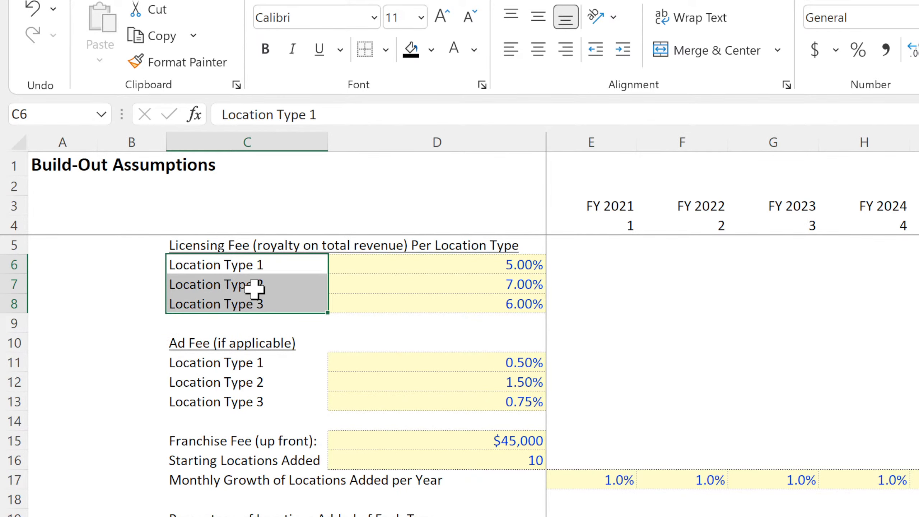
click(430, 54)
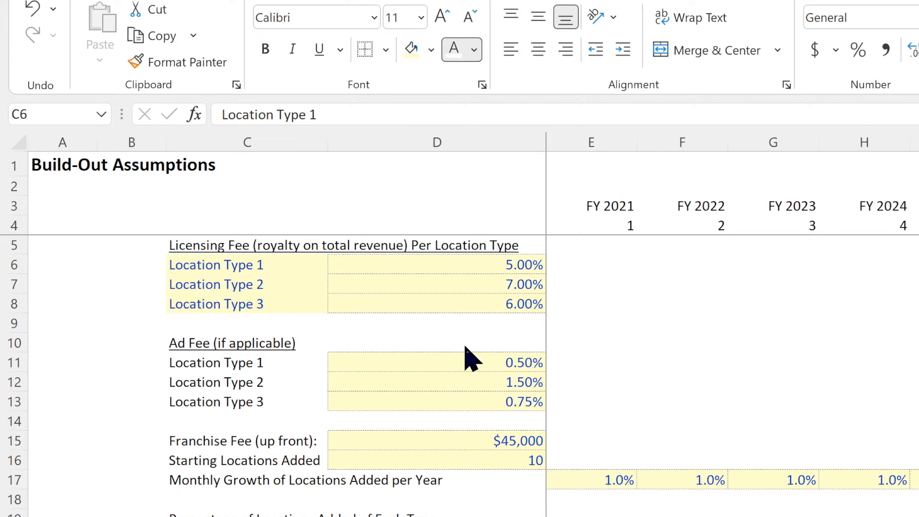
Link the first Ad Fee label in C11 to the type name with =C6 and fill the formula down to C13.
click(235, 362)
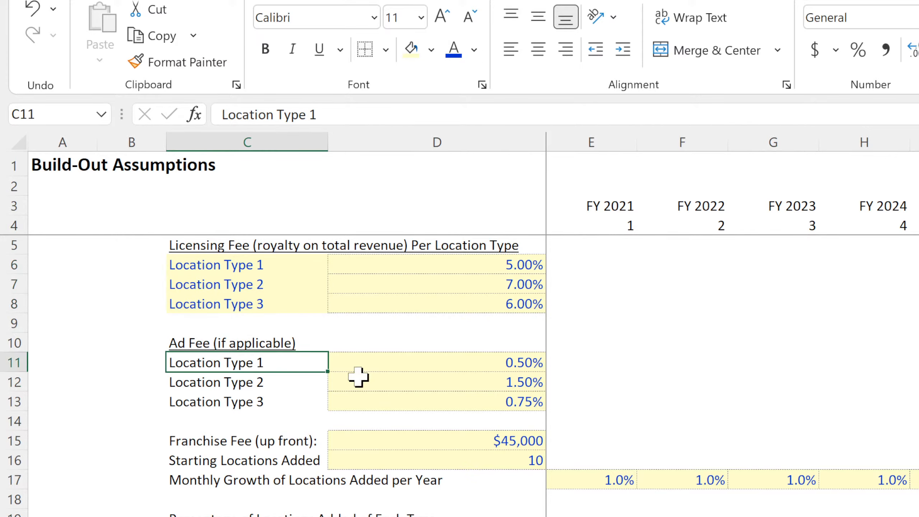
text(=)
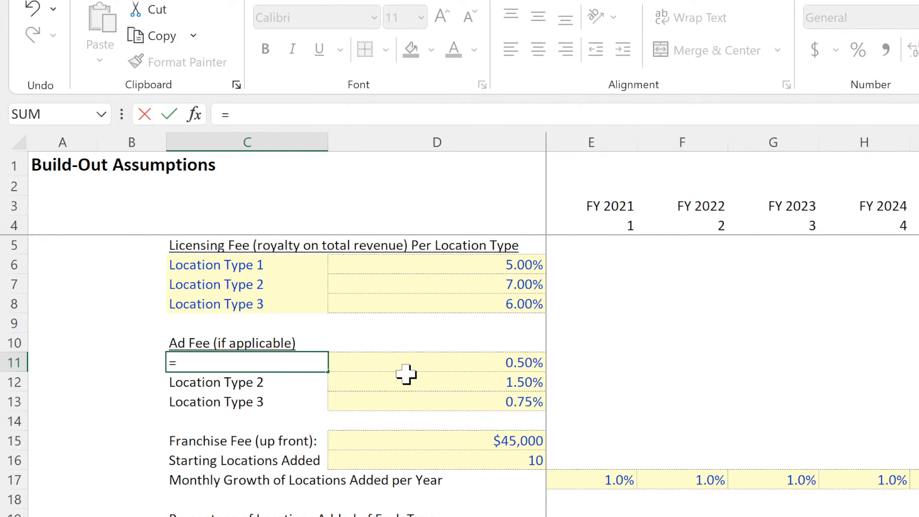
click(258, 259)
key(Return)
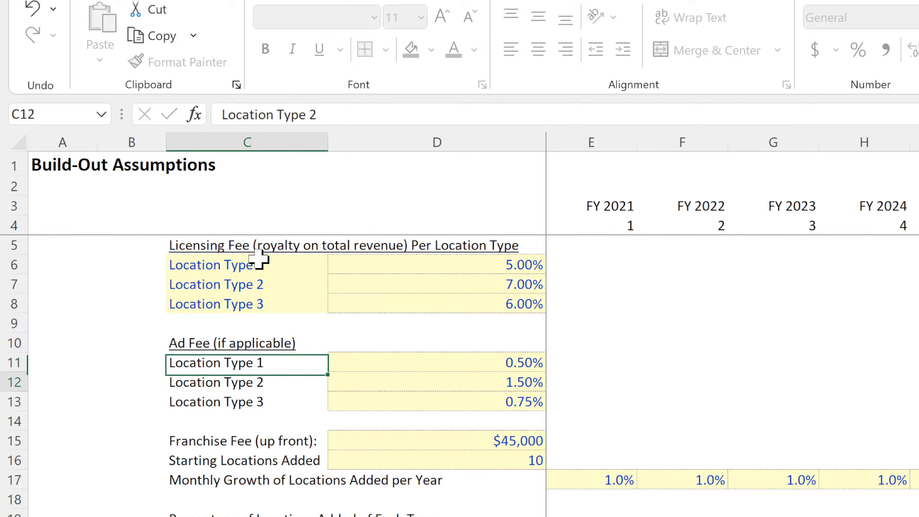
click(253, 357)
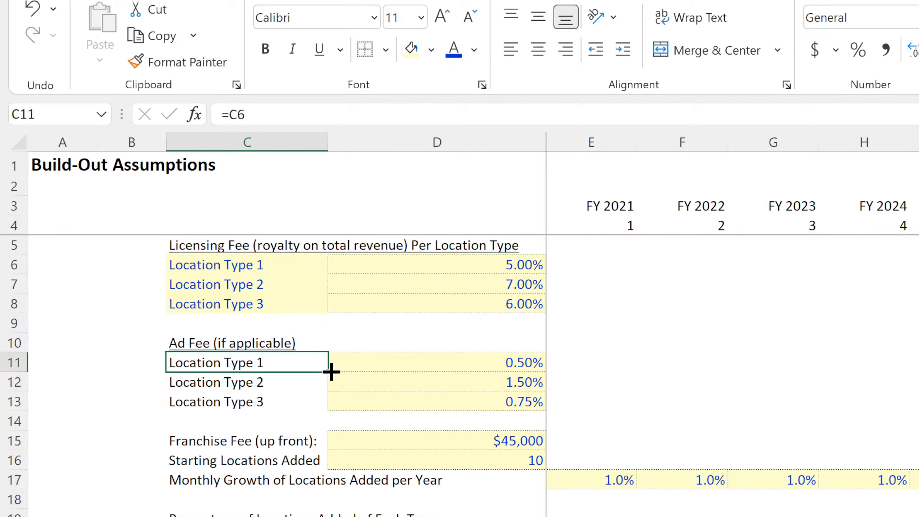
drag(328, 371, 318, 418)
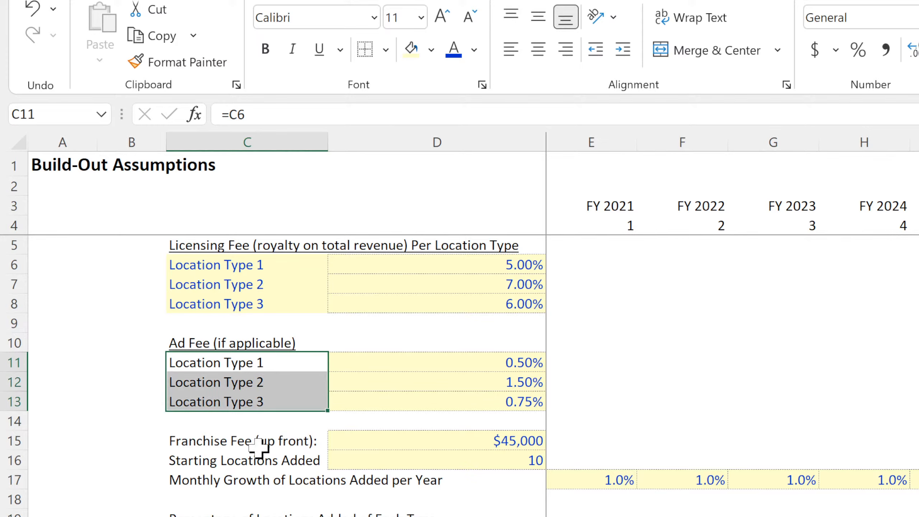
Link the first label under Percentage of Locations Added of Each Type, C20, to the location type name with =C6.
click(213, 516)
text(=)
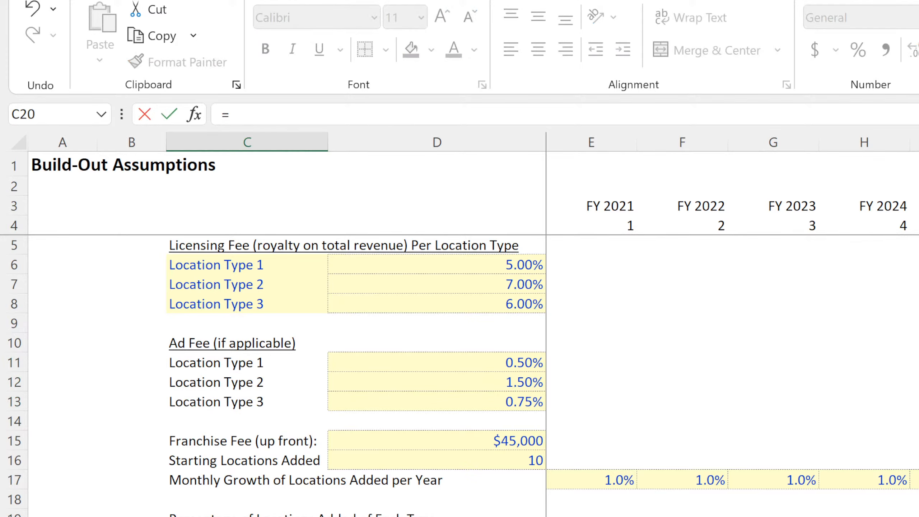
click(206, 260)
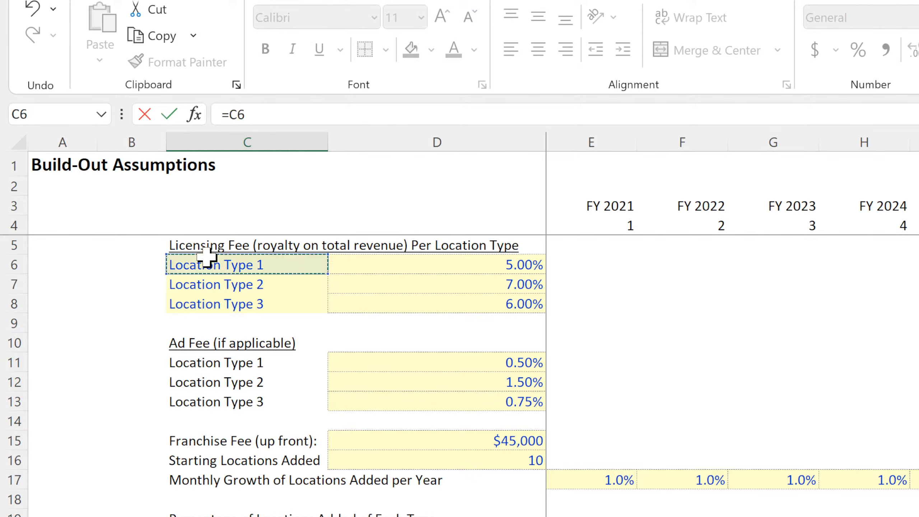
key(Return)
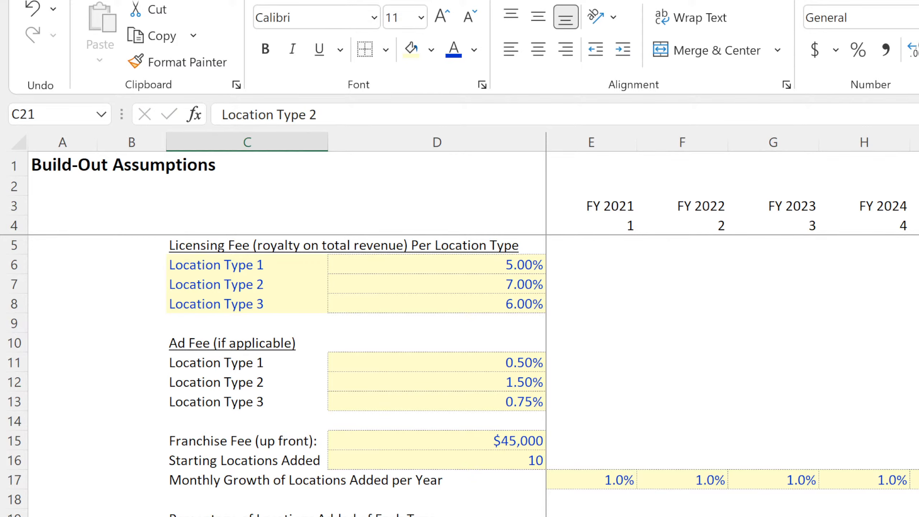
key(Up)
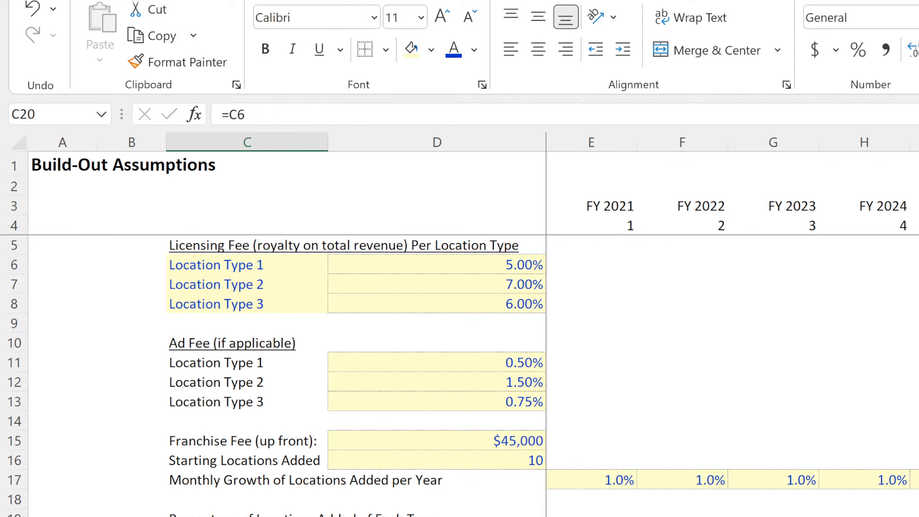
Link the first label under Average Starting Annual Revenue per Location Type, C25, to the type name with =C6.
key(Down)
key(Down)
key(Down)
key(Down)
key(Down)
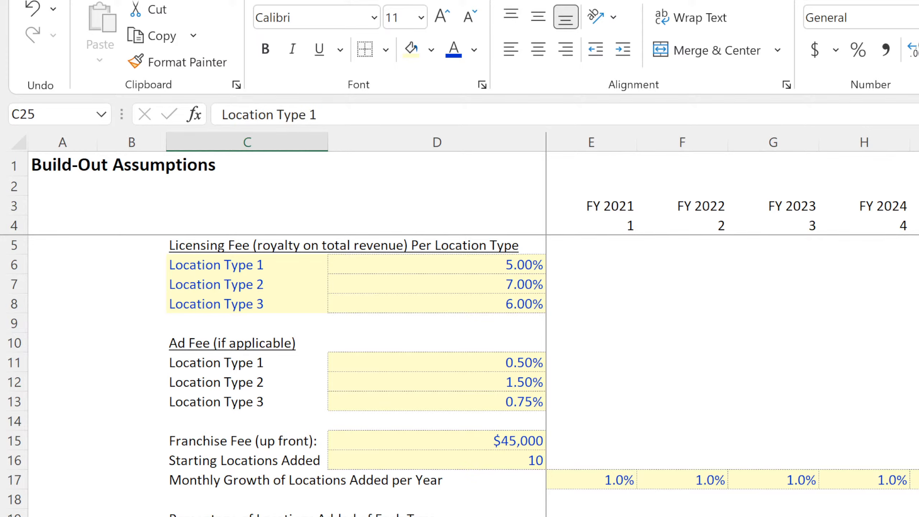
text(=)
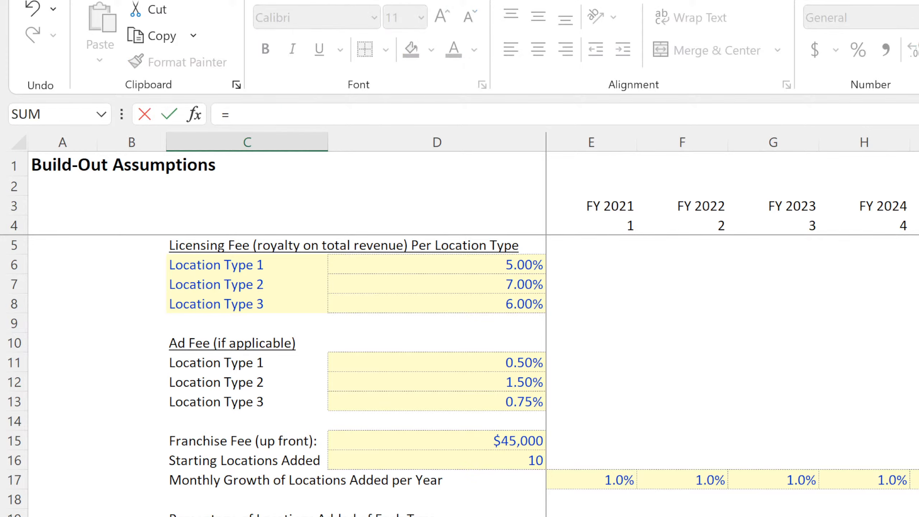
click(219, 258)
key(Return)
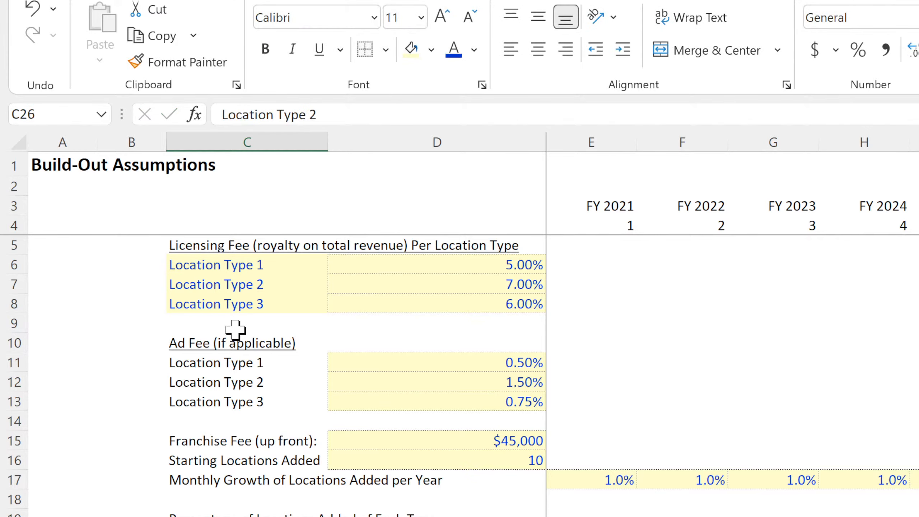
key(Up)
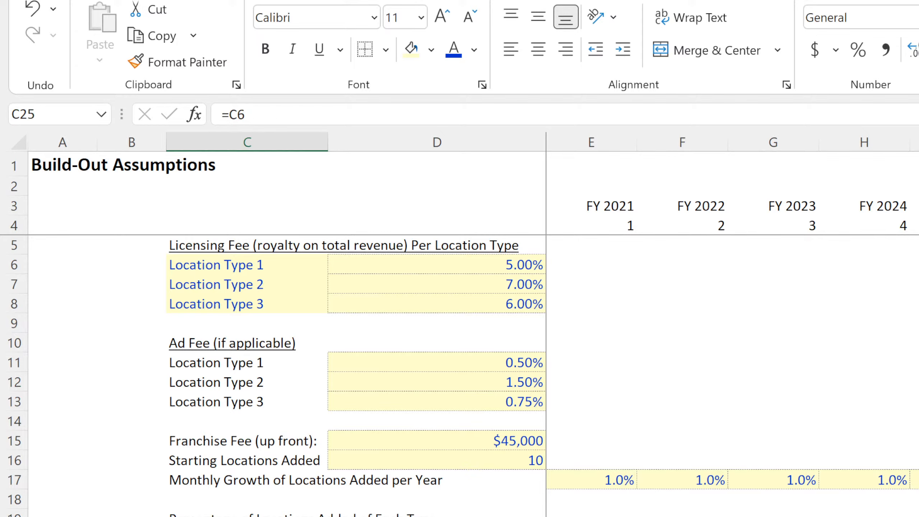
Link the first label under Annual Average Revenue Growth, C30, to the type name with =C6.
click(247, 516)
text(=)
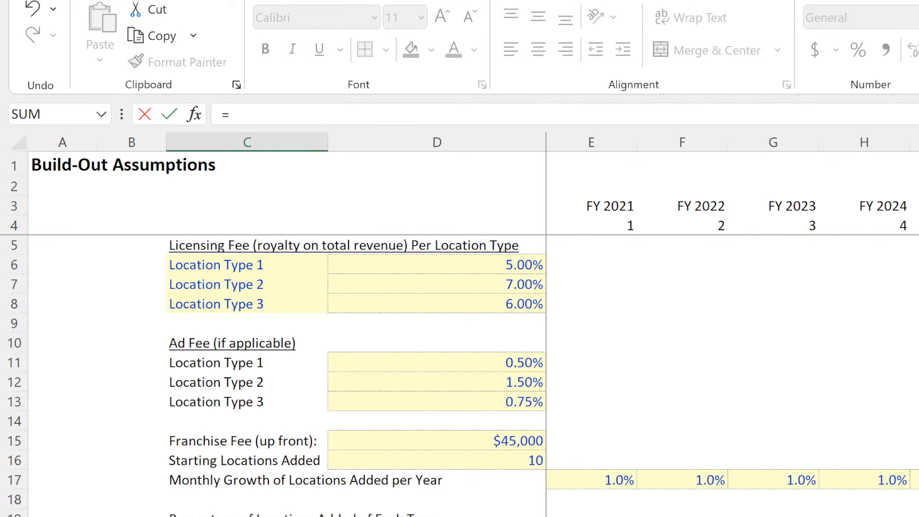
click(213, 265)
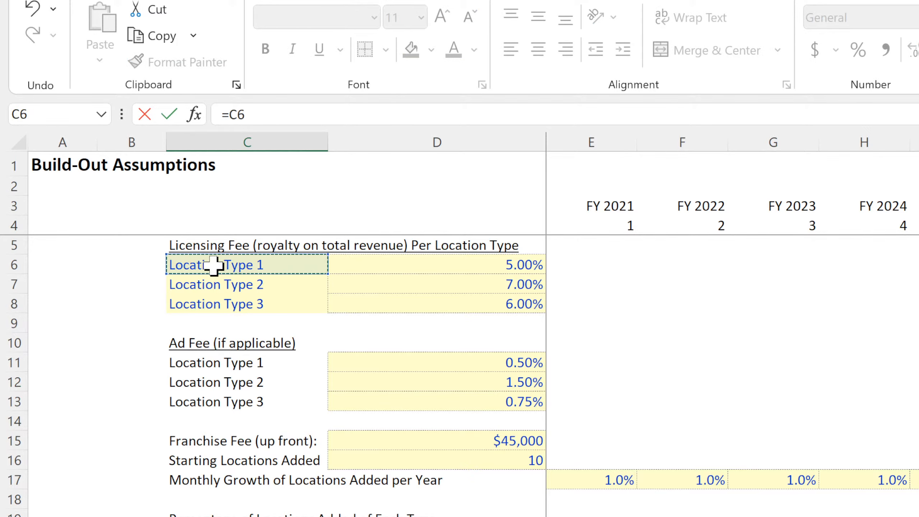
key(Return)
scroll(191, 383, down, 4)
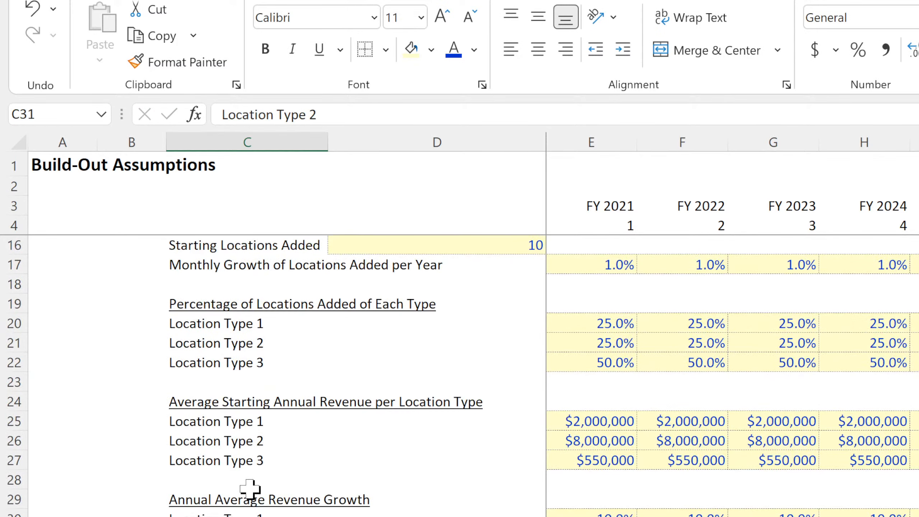
click(253, 511)
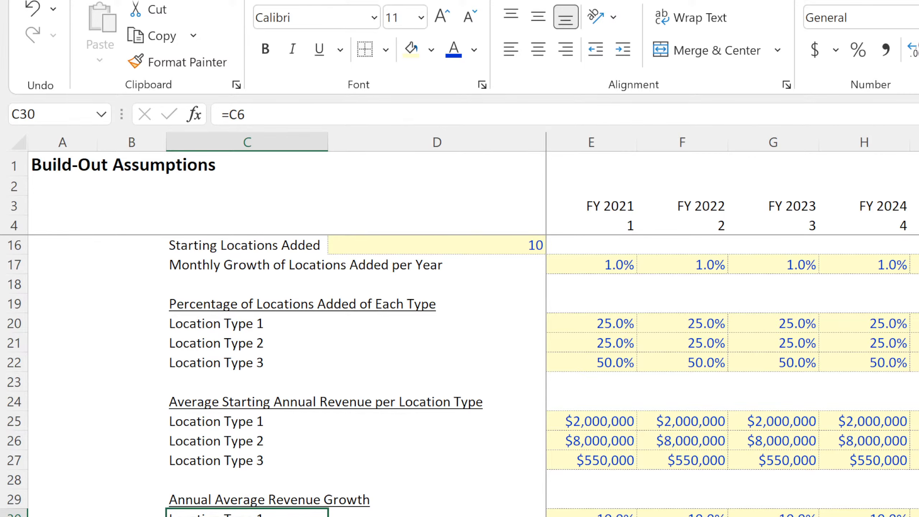
scroll(460, 377, up, 4)
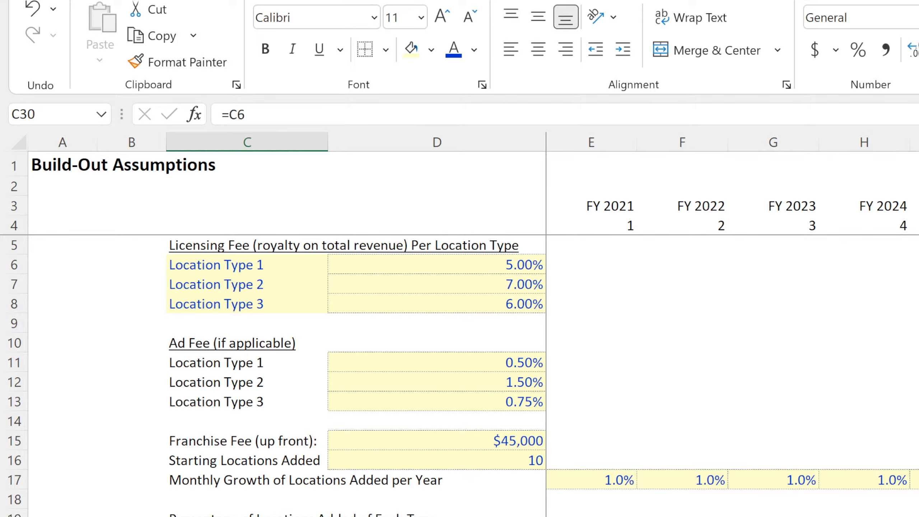
On the On-Boarding Costs sheet, link the first setup cost table's heading in C4 to the type name with ='Build-Out'!C6.
key(ctrl+Page_Down)
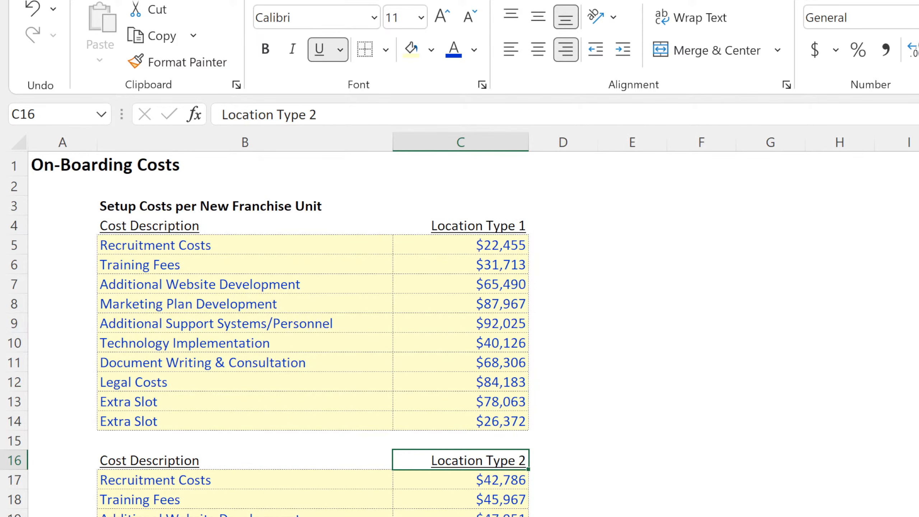
click(508, 226)
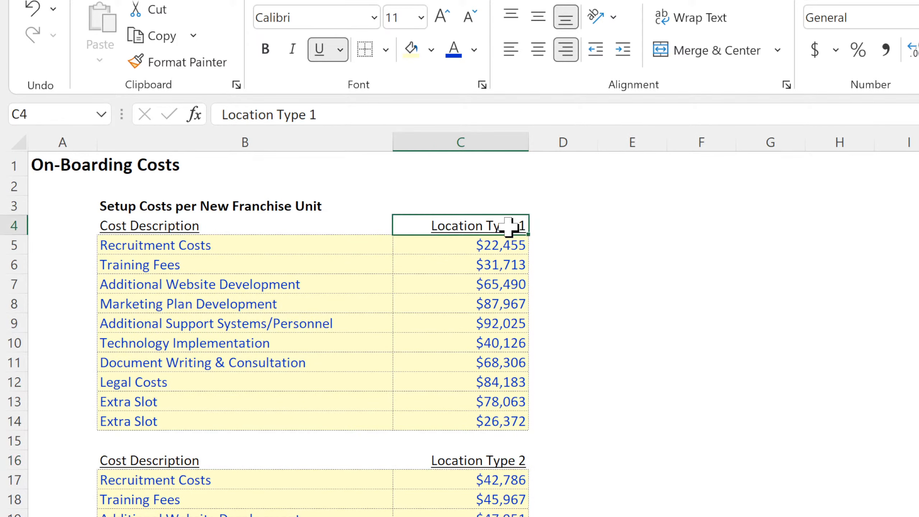
text(=)
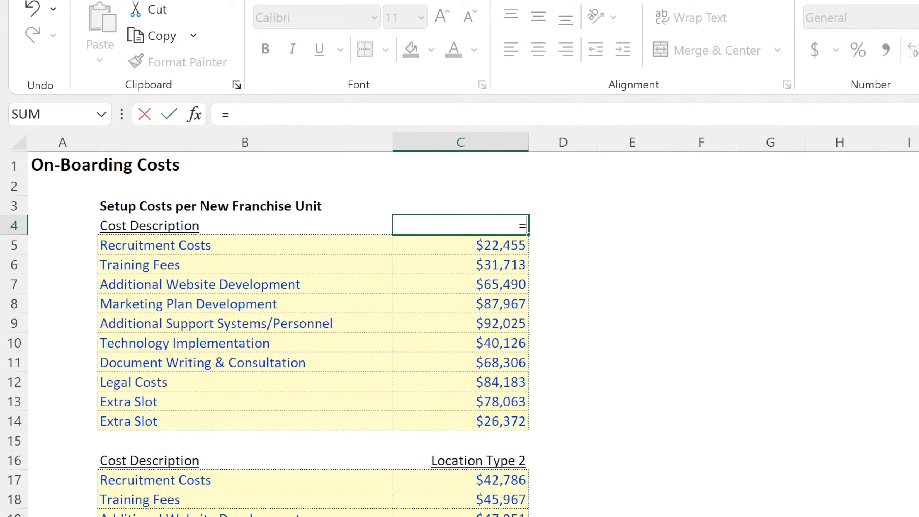
key(ctrl+Page_Up)
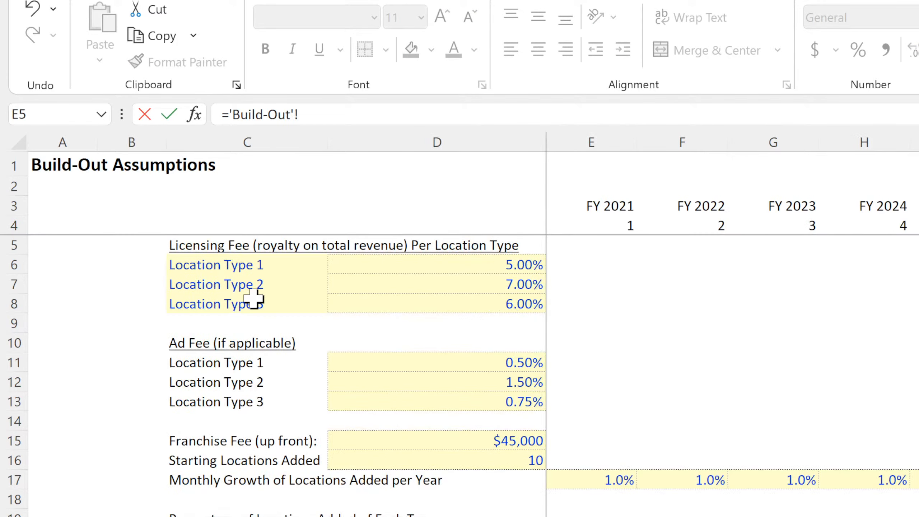
click(250, 264)
key(Return)
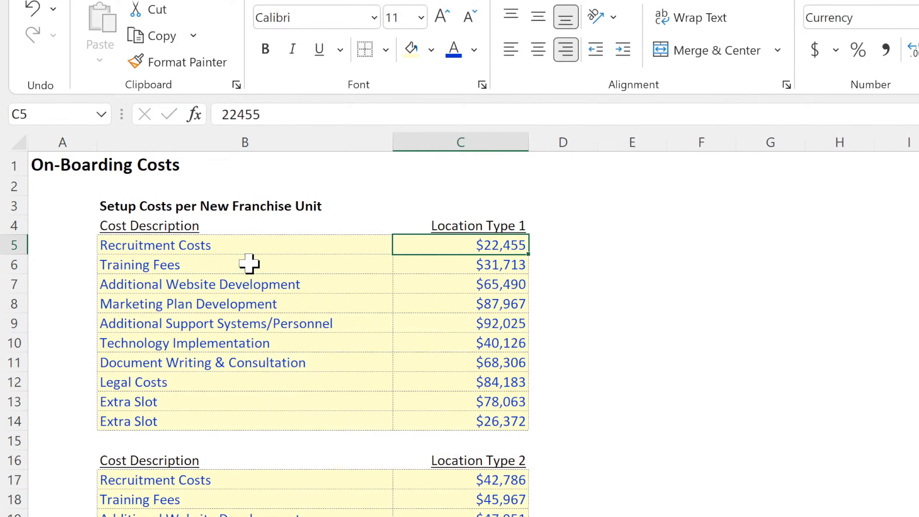
Link the second setup cost table's heading in C16 to the second type name with ='Build-Out'!C7.
click(458, 458)
text(=)
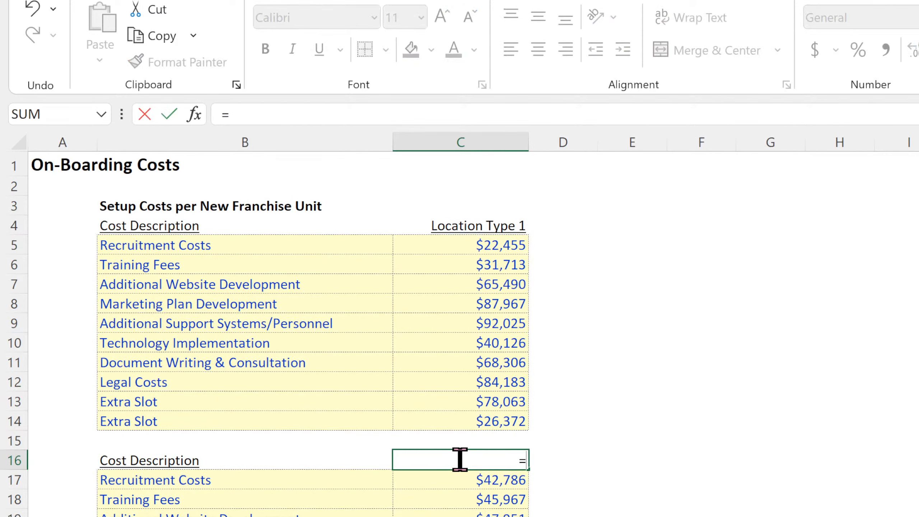
click(362, 516)
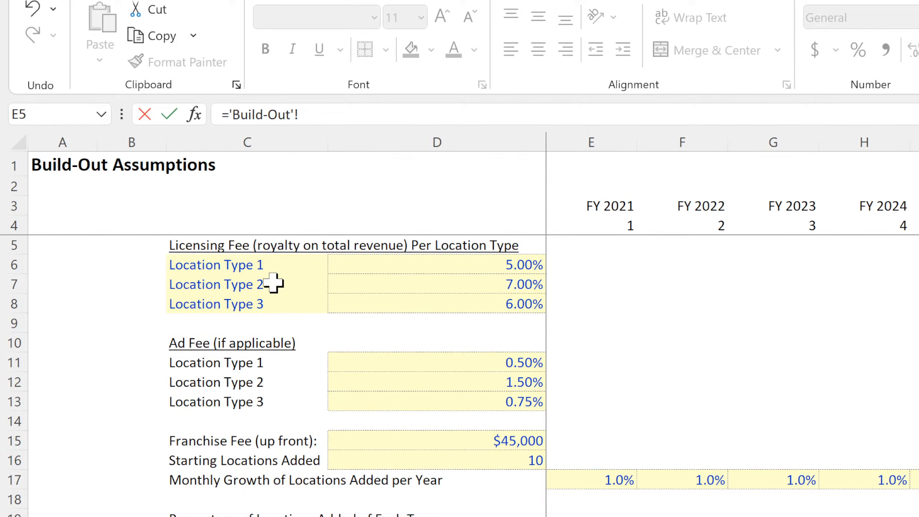
click(224, 284)
key(Return)
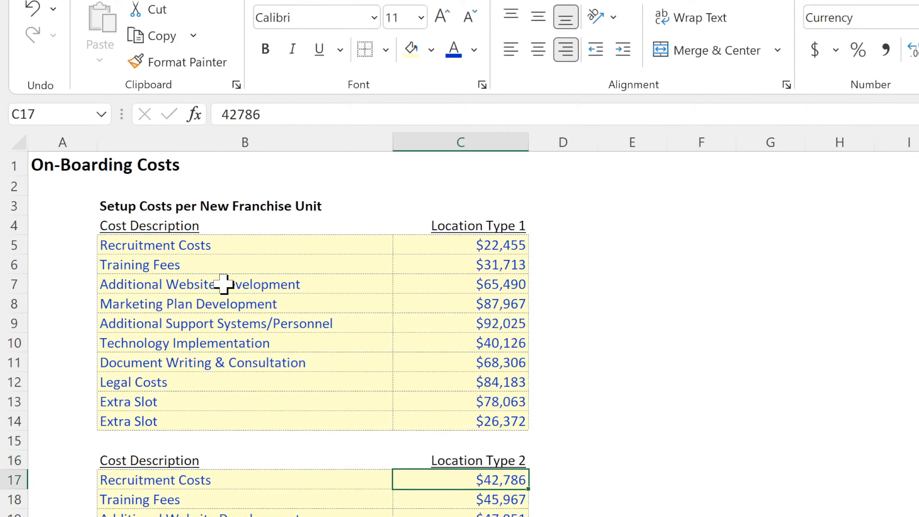
Replace the third setup cost table's heading in C28 with a link to the third type name, ='Build-Out'!C8.
click(461, 516)
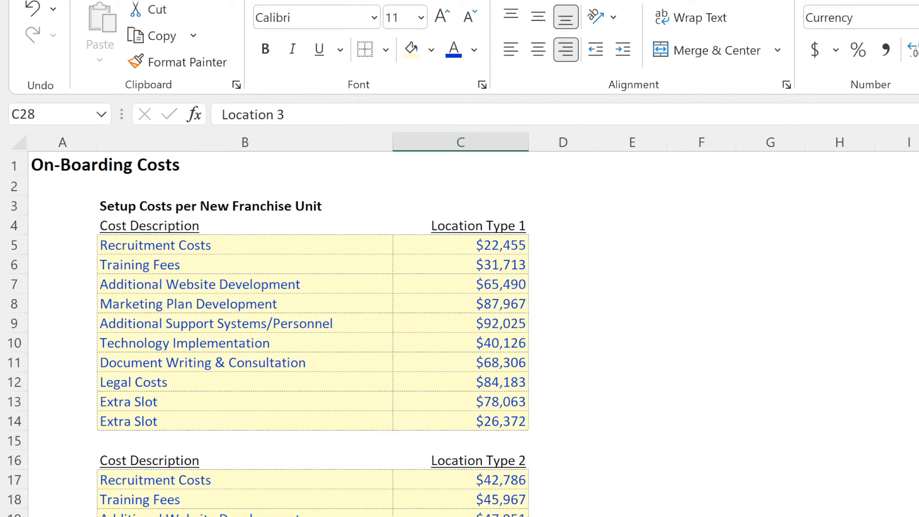
text(=)
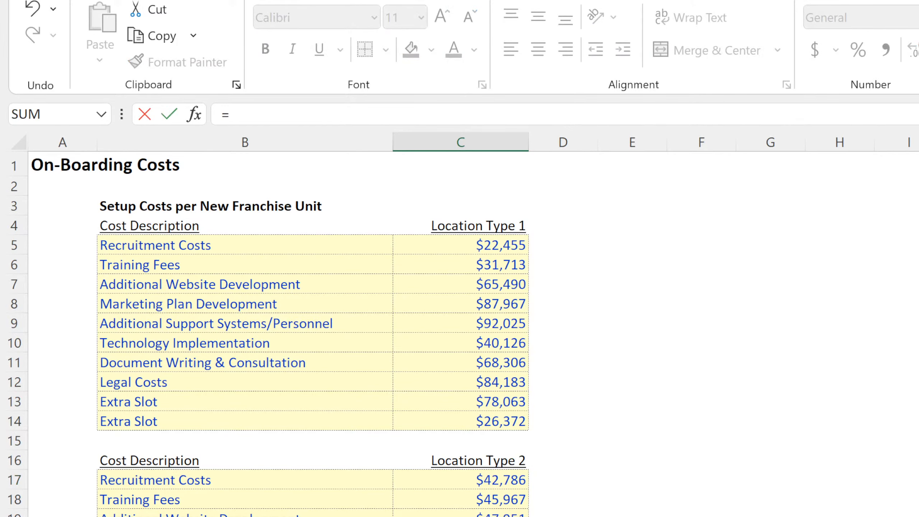
key(ctrl+Page_Up)
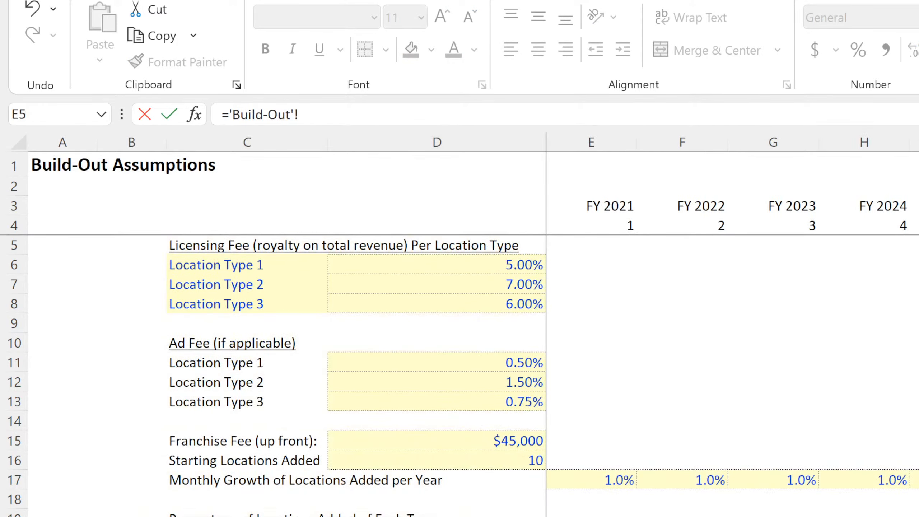
click(241, 303)
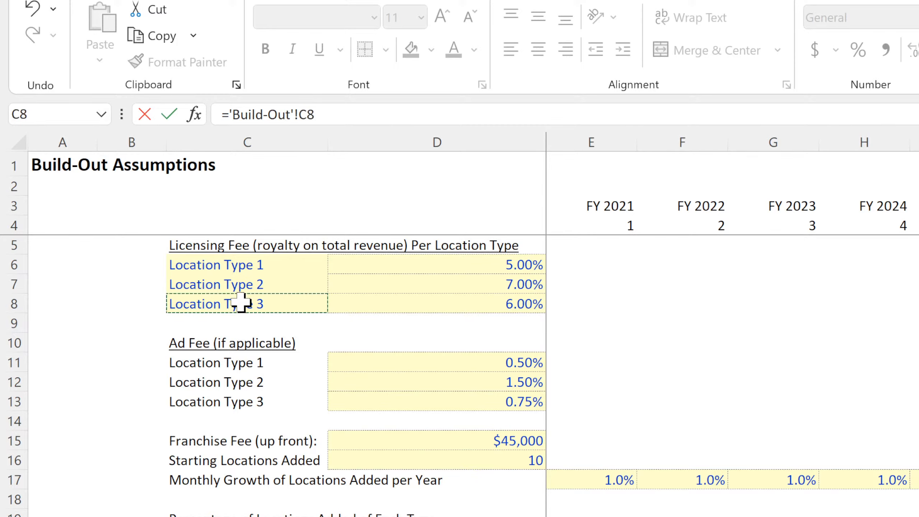
key(Return)
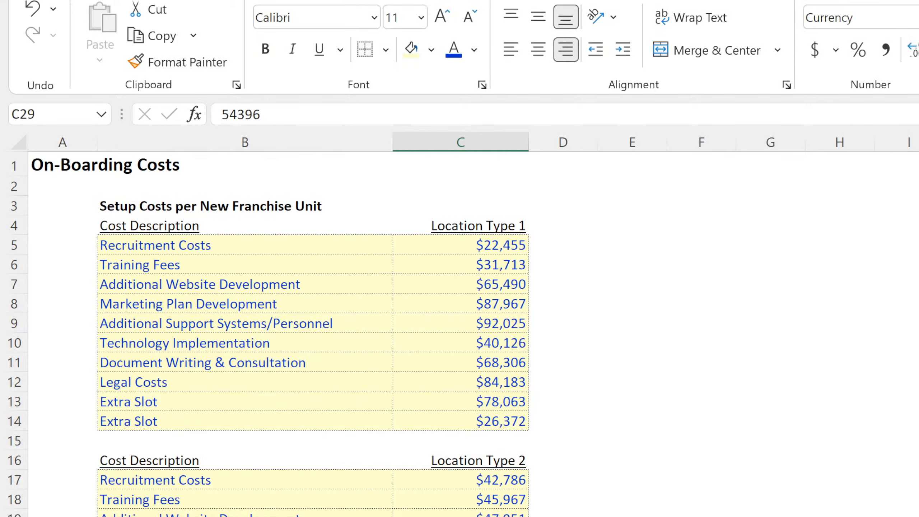
On the On-Going Costs per Location Unit sheet, link the first cost table's heading in C3 with ='Build-Out'!C6.
key(ctrl+Page_Down)
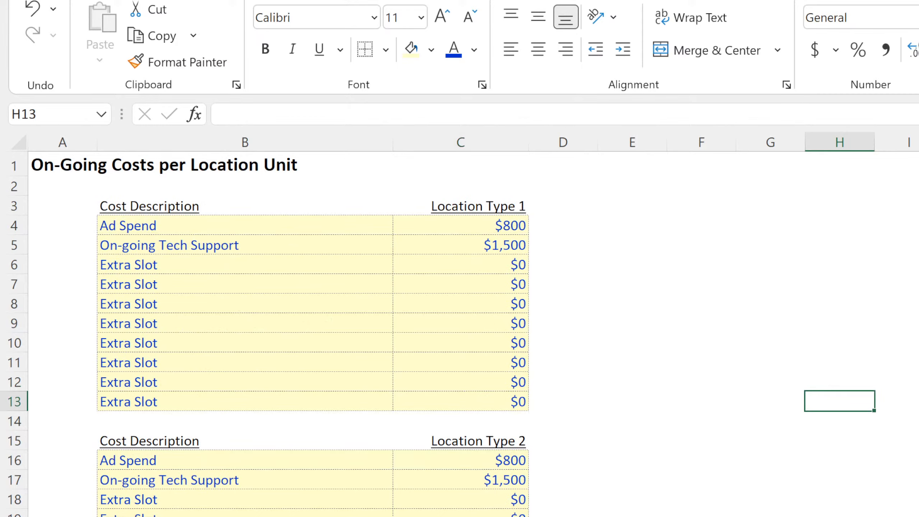
key(ctrl+Page_Up)
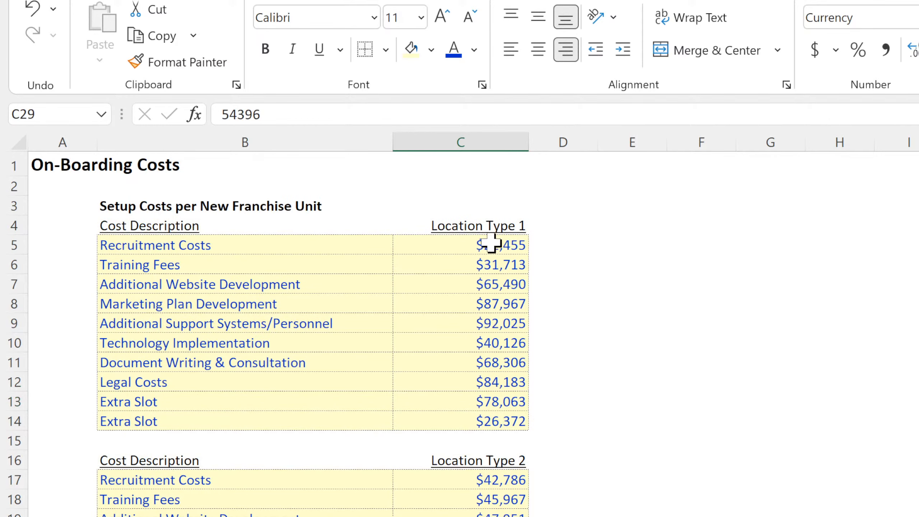
click(486, 221)
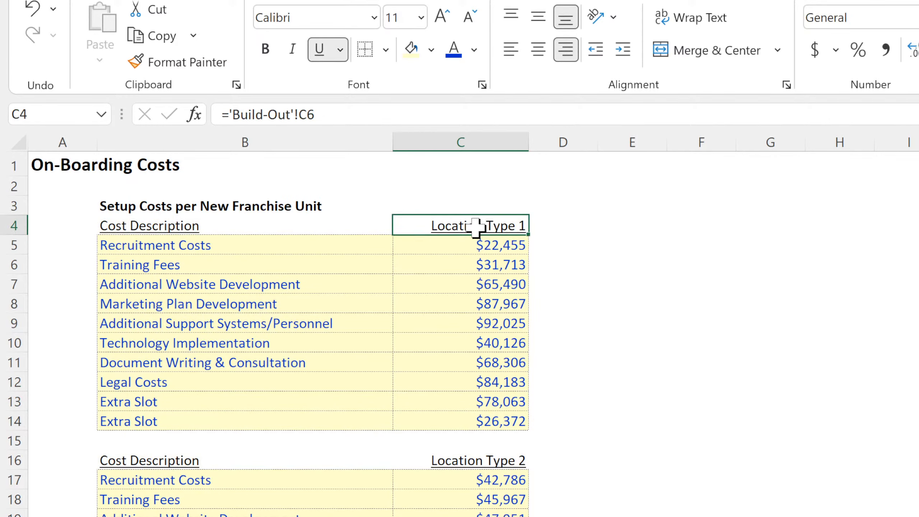
key(ctrl+Page_Down)
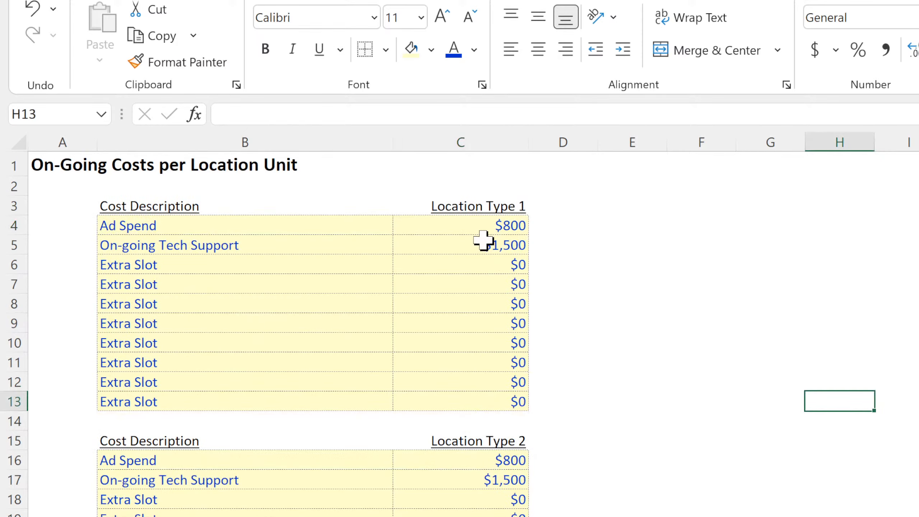
click(483, 205)
text(=)
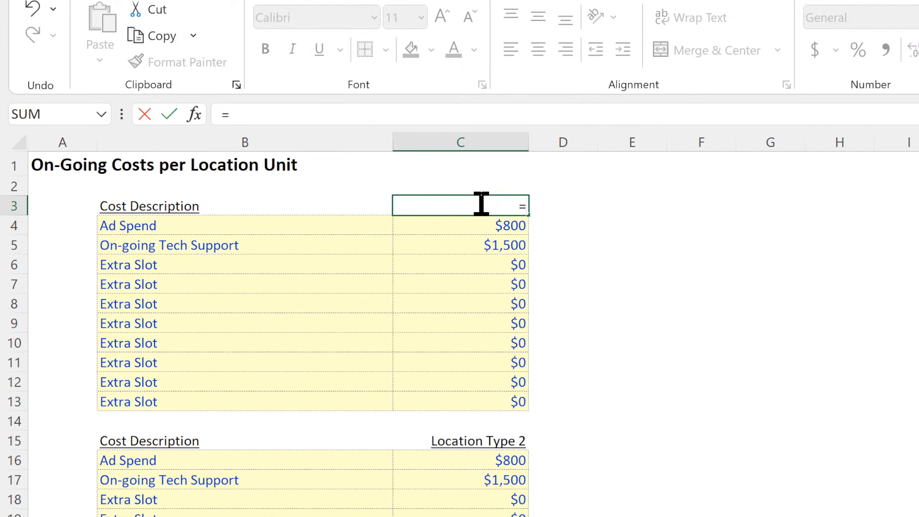
key(ctrl+Page_Up)
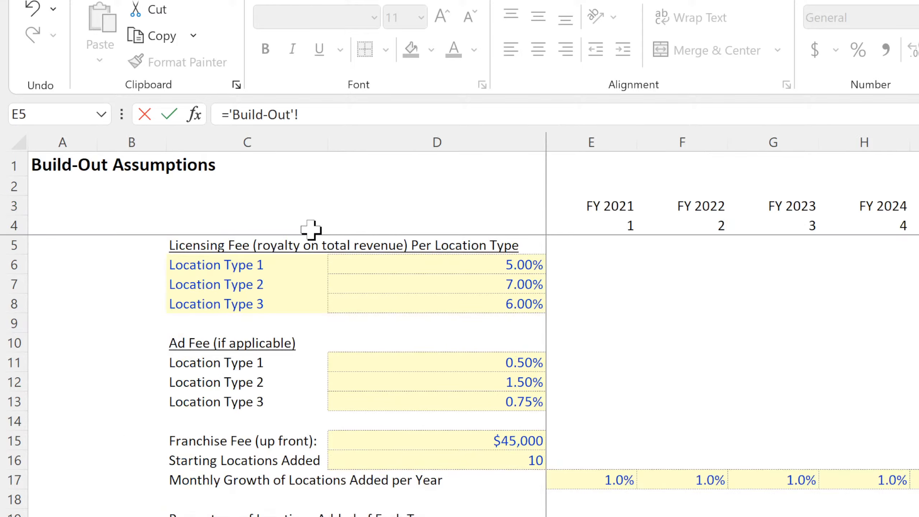
click(243, 263)
key(Return)
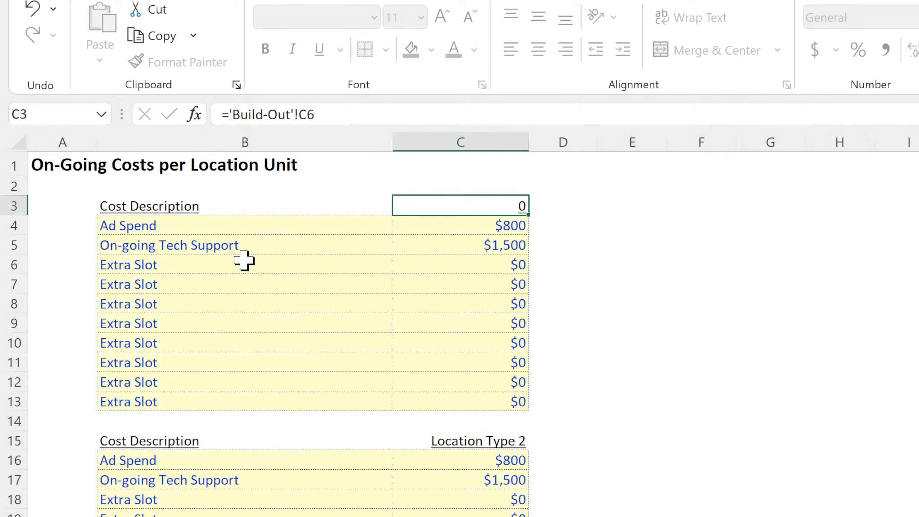
Link the second on-going cost table's heading in C15 to the second type name with ='Build-Out'!C7.
click(451, 438)
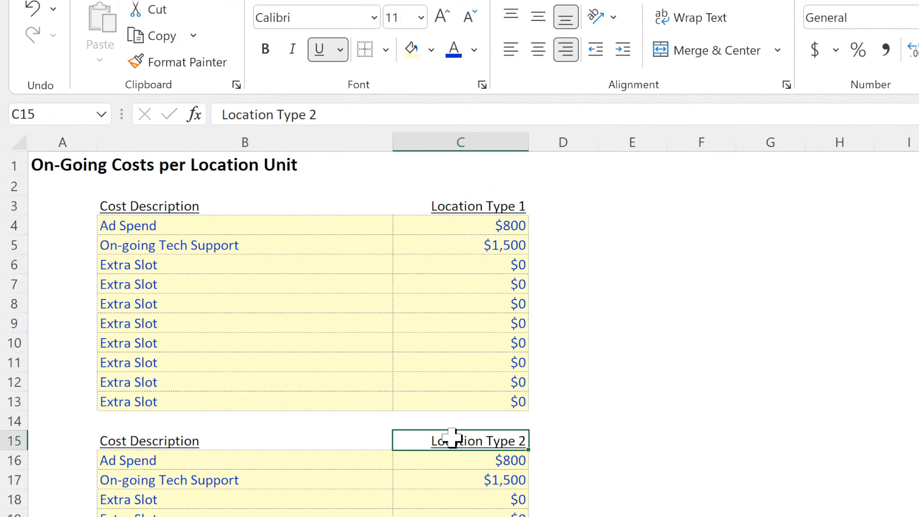
text(=)
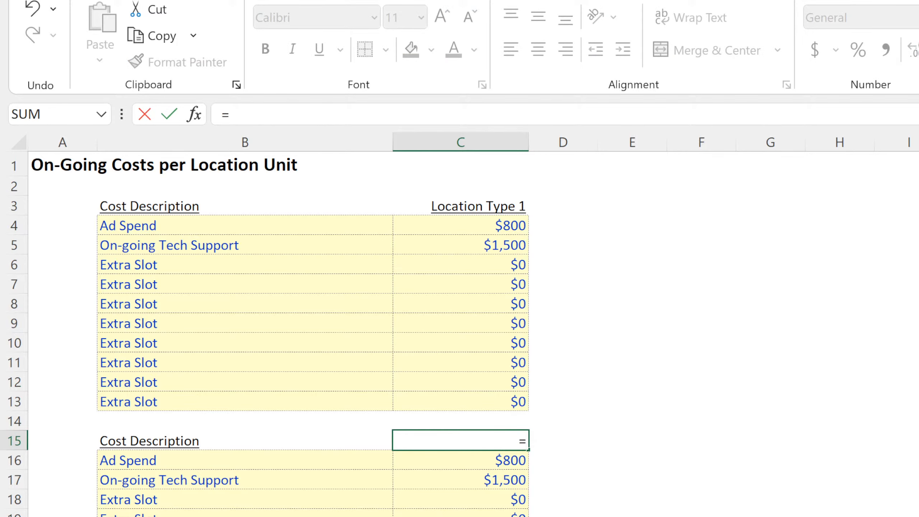
click(374, 516)
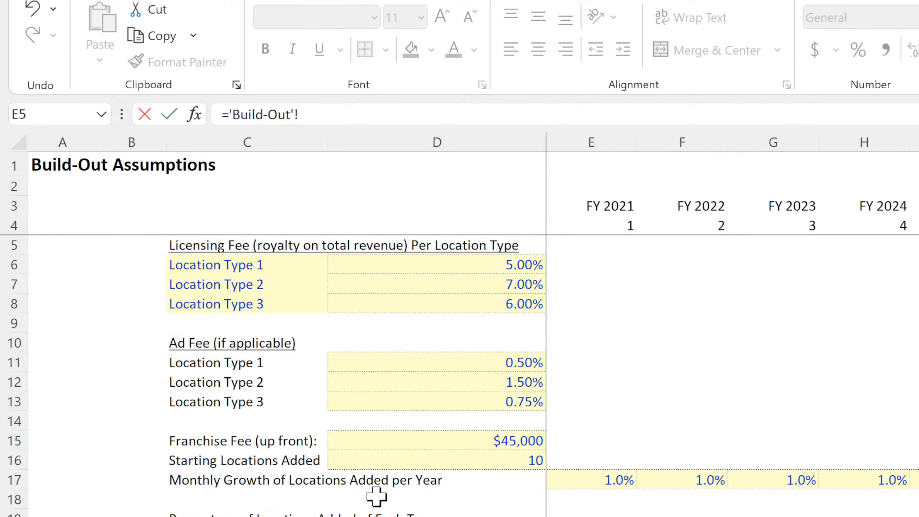
click(250, 286)
key(Return)
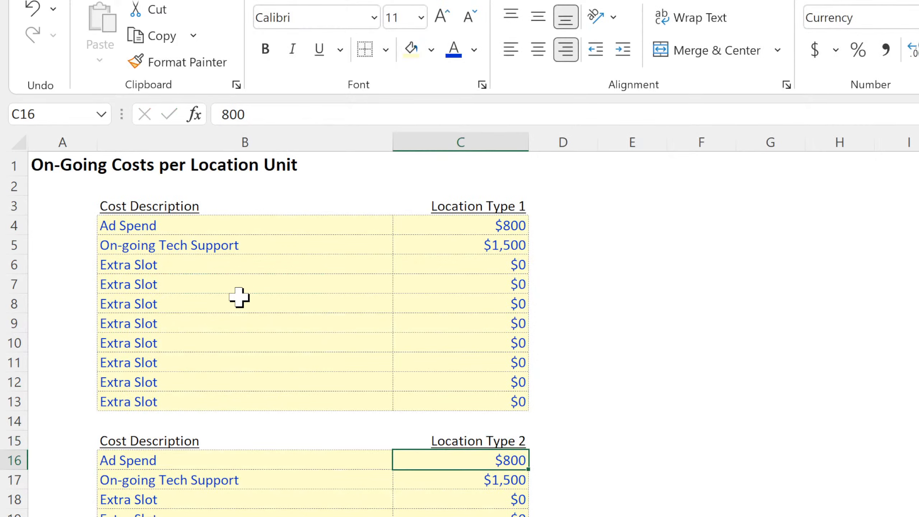
Link the third on-going cost table's heading in C27 to the third type name with ='Build-Out'!C8.
click(460, 516)
text(=)
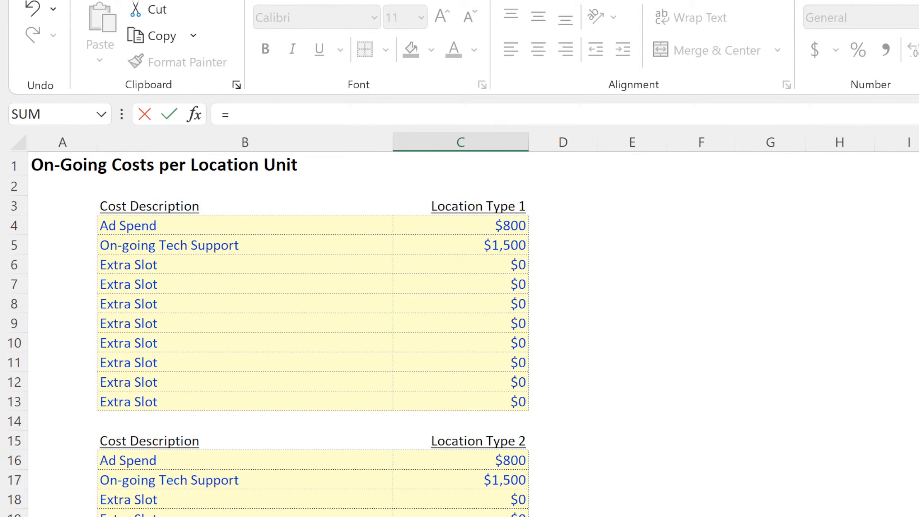
click(243, 512)
click(225, 303)
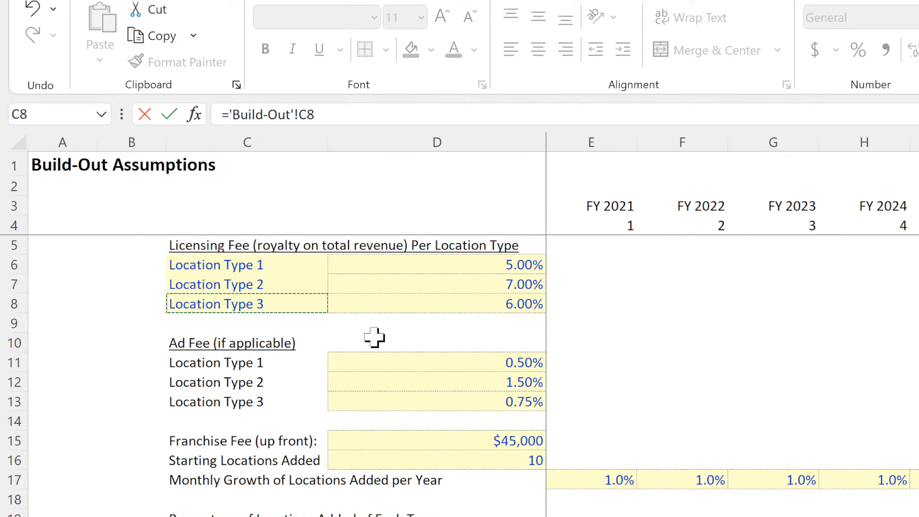
key(Return)
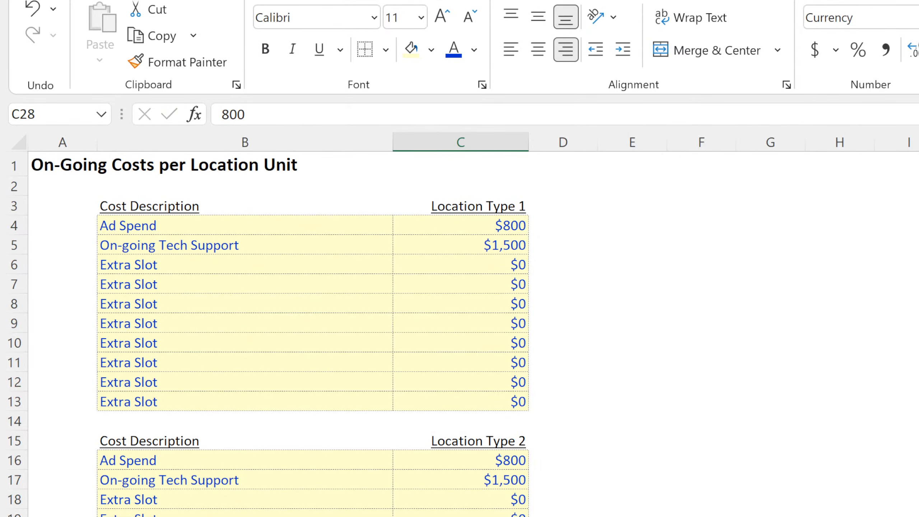
On the Build-Out sheet, apply all borders to the location type names in C6:C8.
click(243, 512)
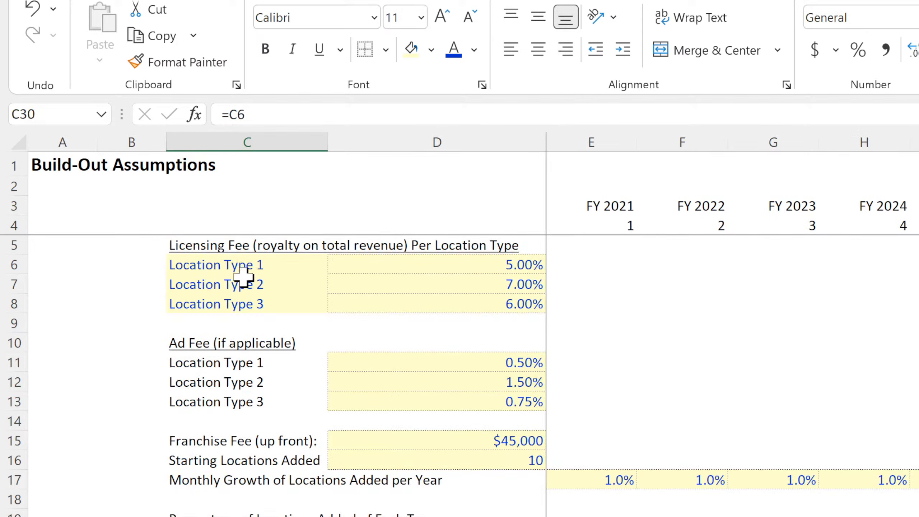
drag(245, 264, 242, 305)
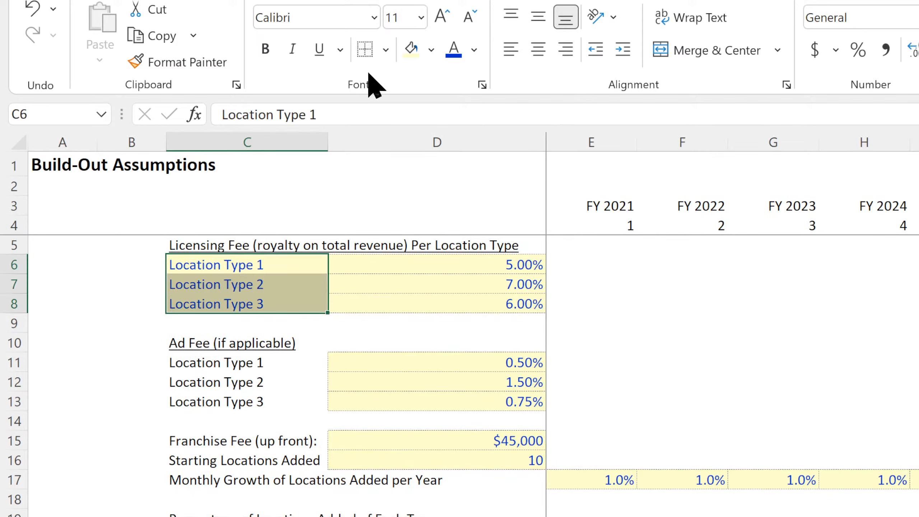
click(416, 271)
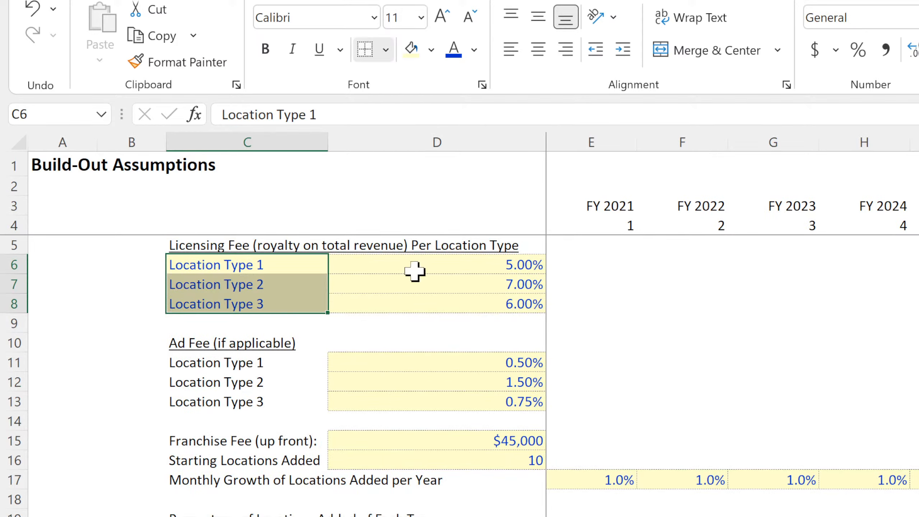
On the Control sheet, apply dotted all borders to the project assumption cells C4:C7 and the cash source cells C10:C11.
key(ctrl+Page_Up)
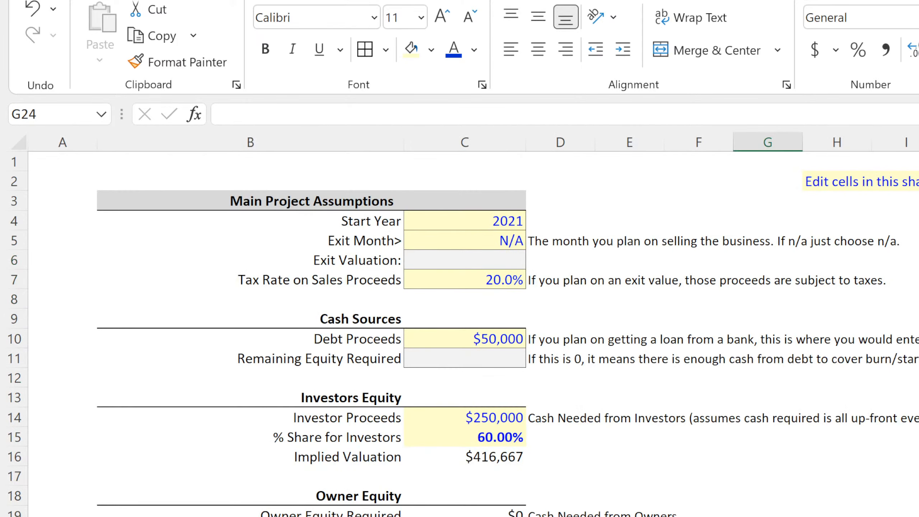
drag(478, 277, 481, 222)
click(365, 50)
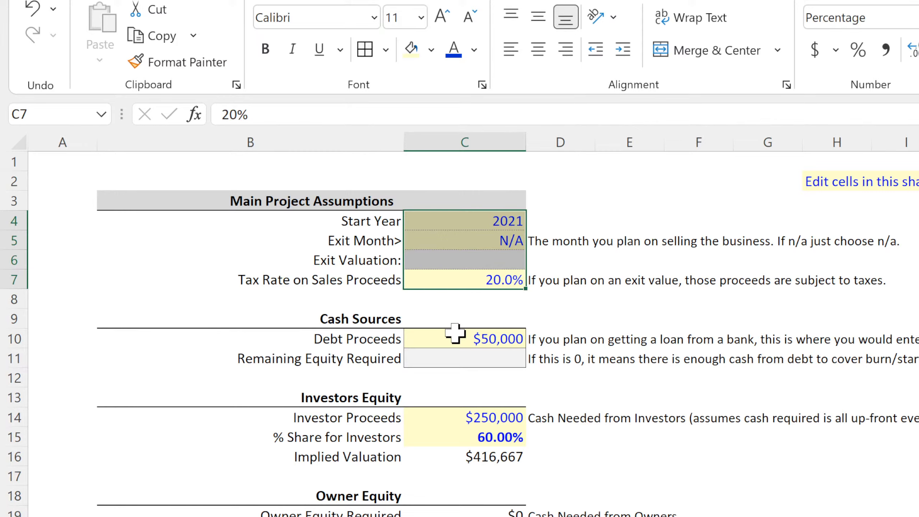
drag(455, 337, 456, 356)
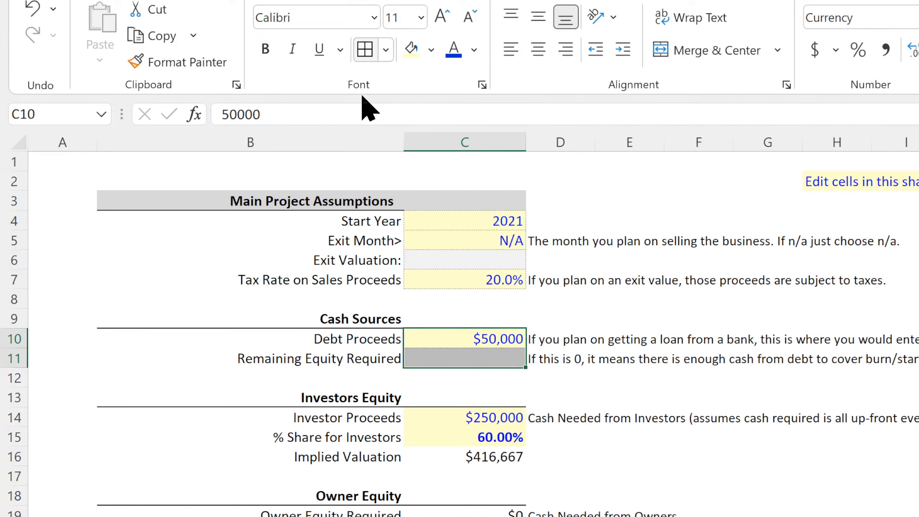
Apply the same dotted borders to the investor equity cells C14:C16 and to the equity cells C19 and C22.
drag(470, 417, 461, 457)
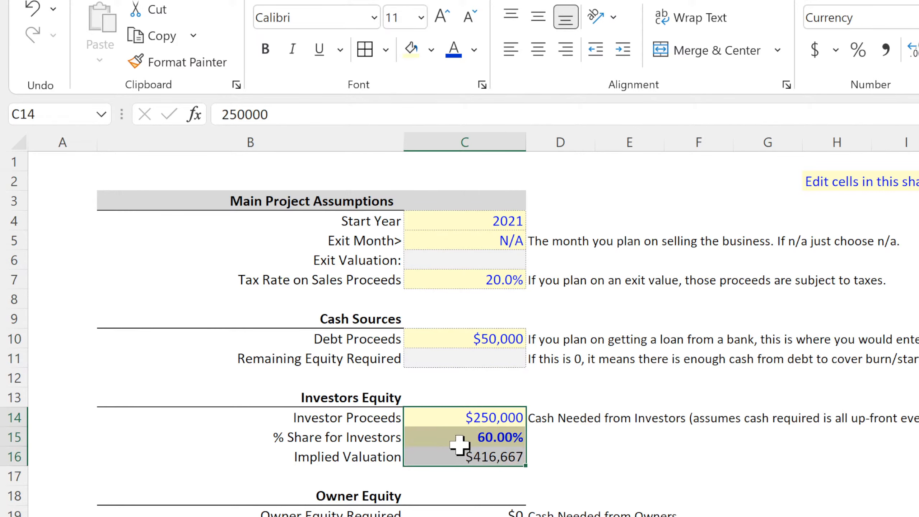
click(365, 51)
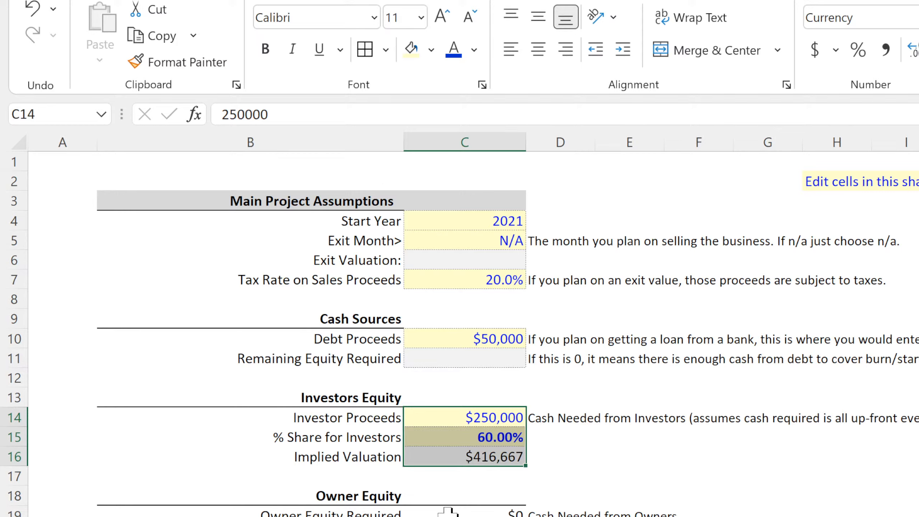
click(426, 513)
drag(426, 516, 427, 516)
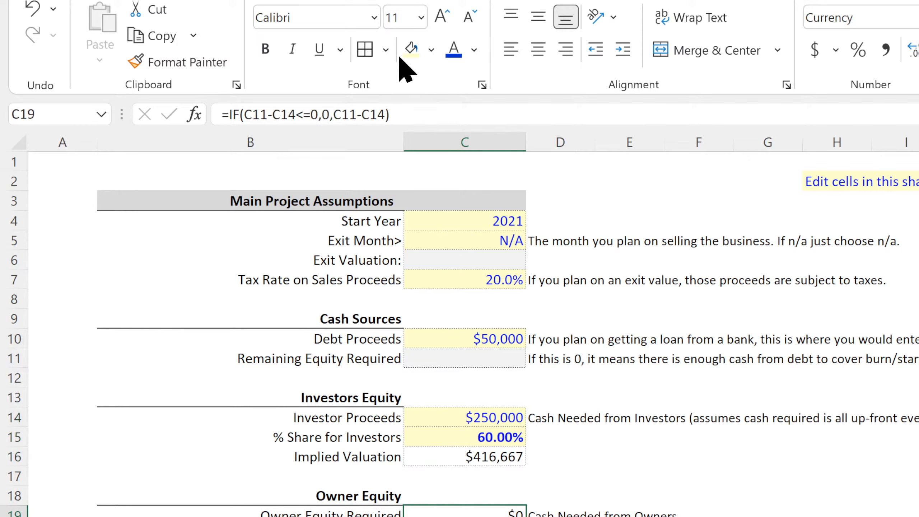
click(361, 50)
click(434, 516)
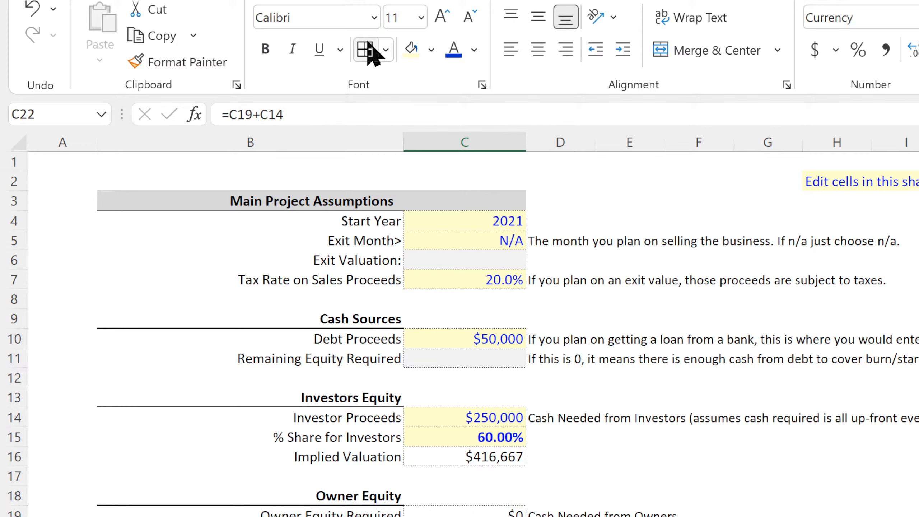
Format the monthly dates in column A of the date list sheet as month and two-digit year, like Jan-21.
click(484, 240)
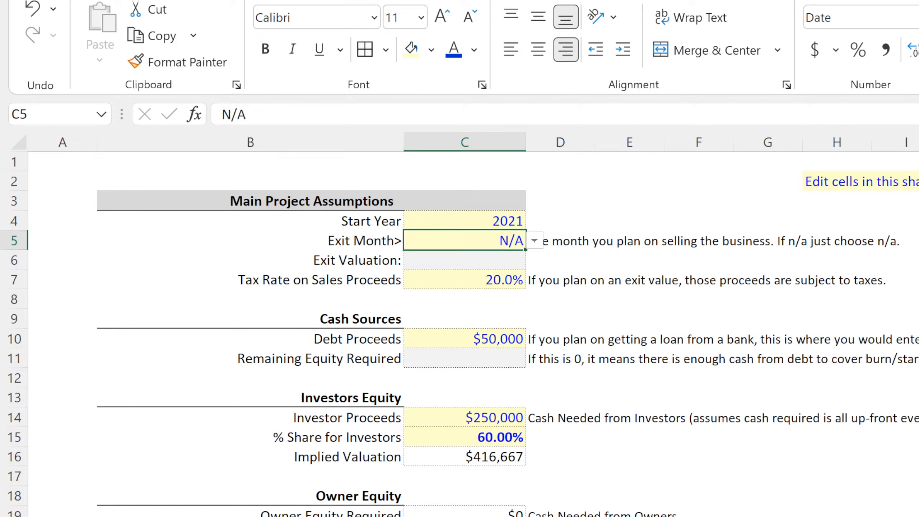
key(ctrl+Page_Down)
click(83, 141)
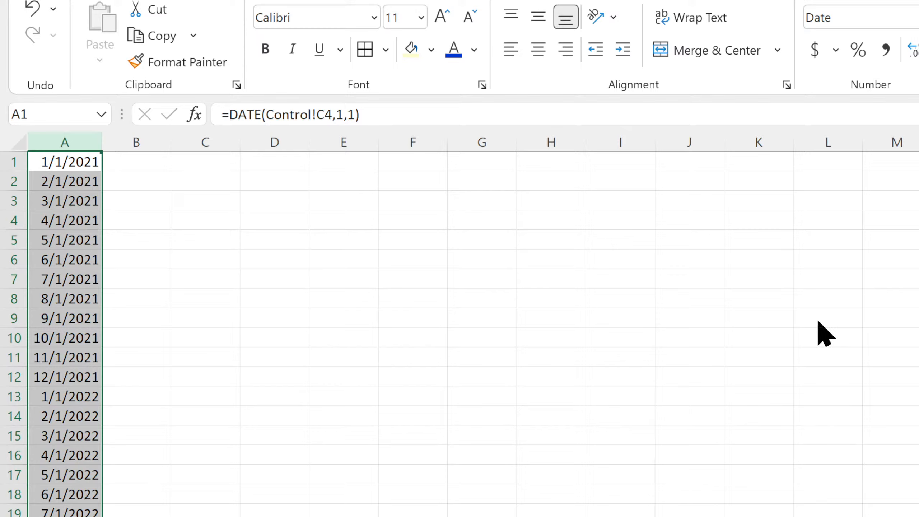
click(681, 516)
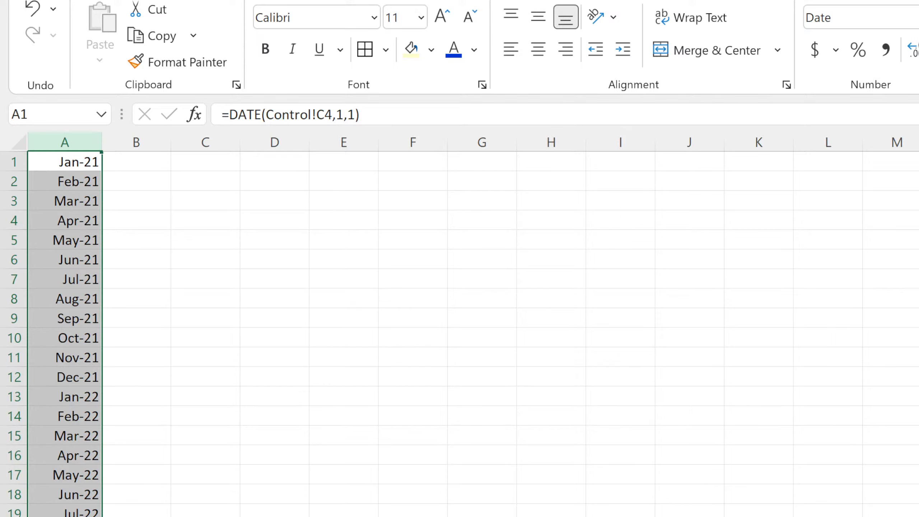
Check the Month Starting cell C10 on the Fixed Monthly Costs sheet, and set the Control sheet's Exit Month in C5 to Dec-30.
key(ctrl+Page_Up)
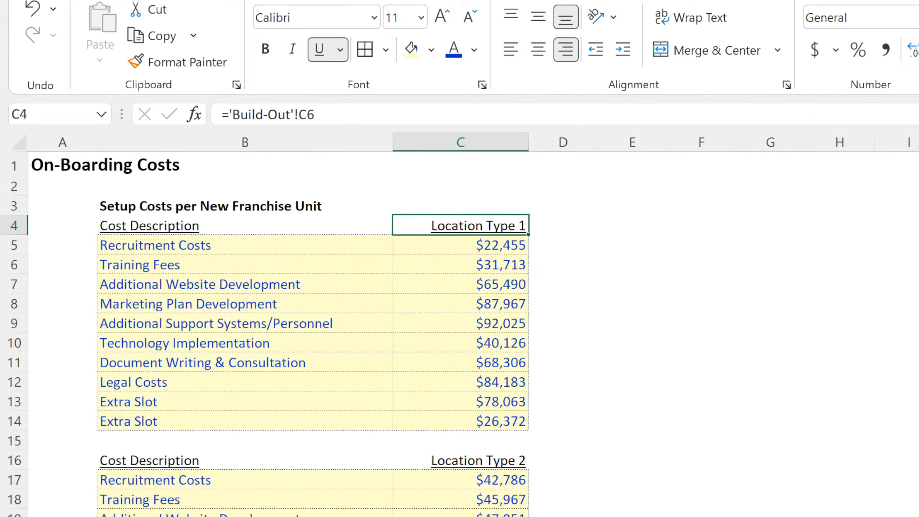
key(ctrl+Page_Up)
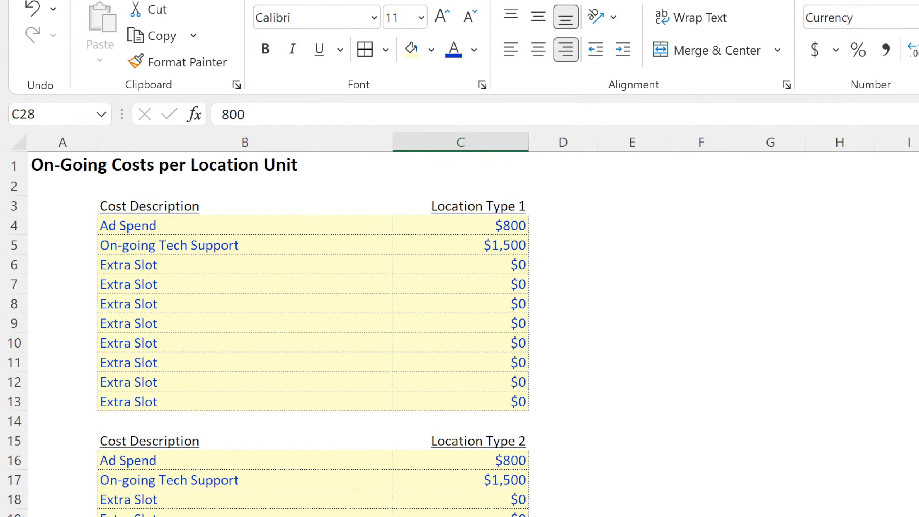
key(ctrl+Page_Up)
click(437, 344)
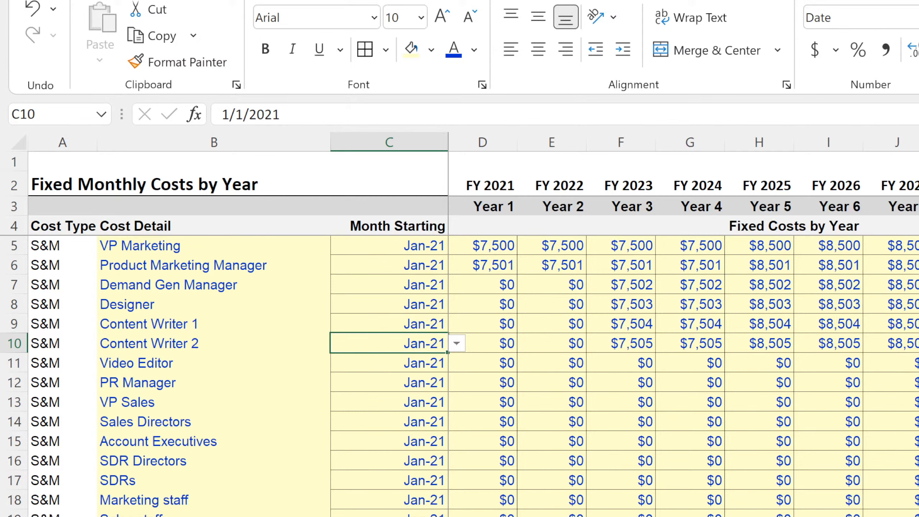
key(ctrl+Page_Up)
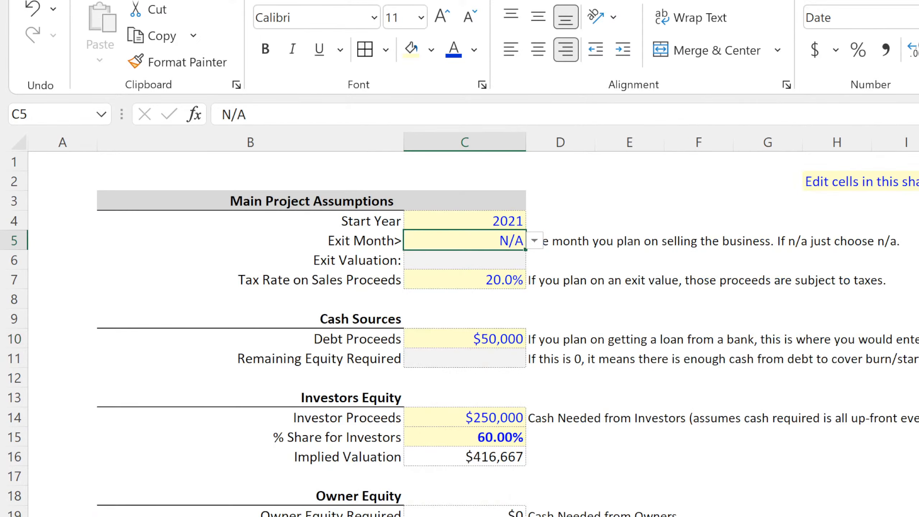
click(536, 238)
click(468, 344)
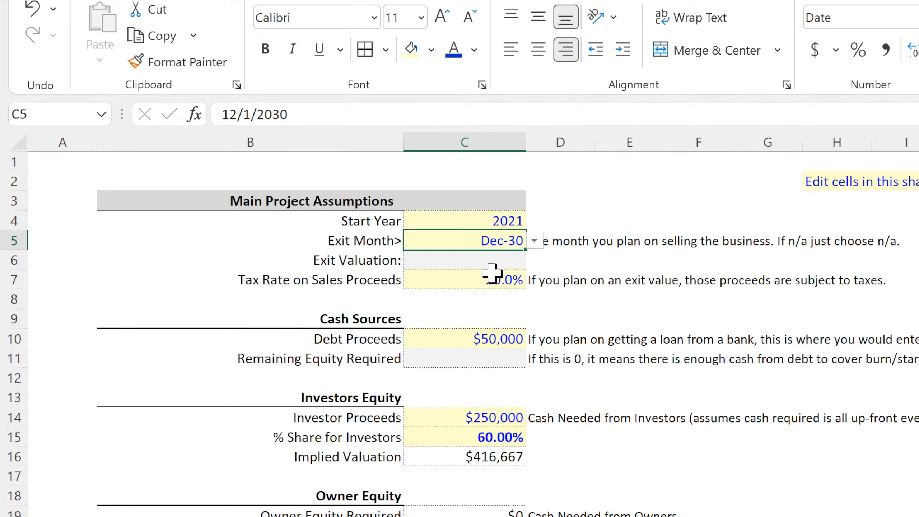
Change the on-going costs sheet's title in A1 to "On-Going Costs per Location Type".
key(ctrl+Page_Down)
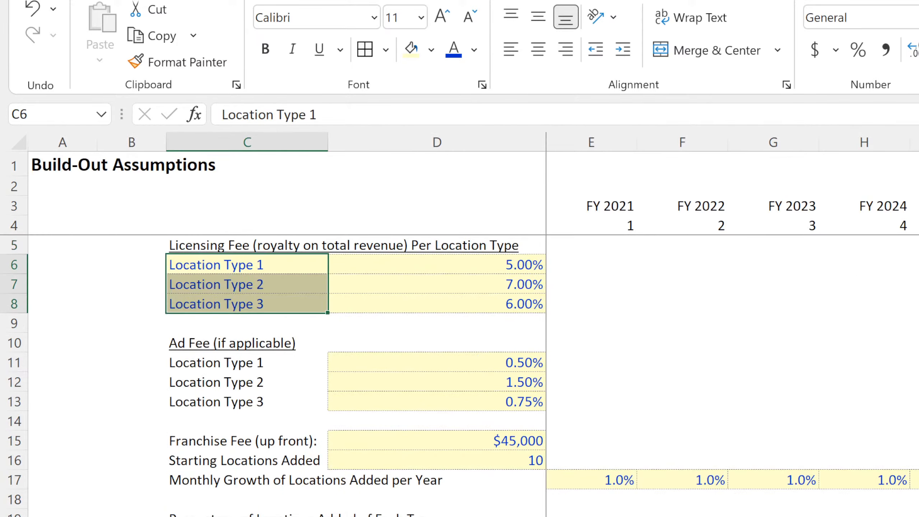
scroll(463, 377, down, 4)
scroll(463, 376, up, 4)
key(ctrl+Page_Down)
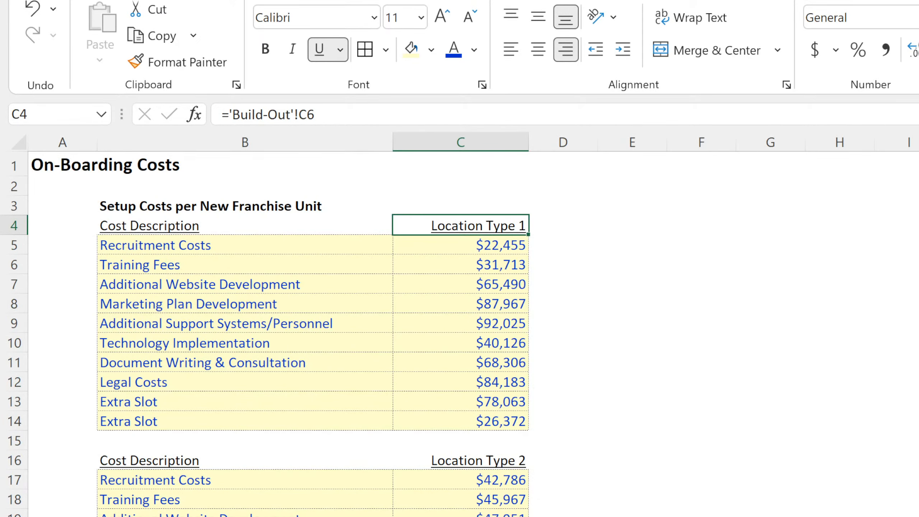
key(ctrl+Page_Down)
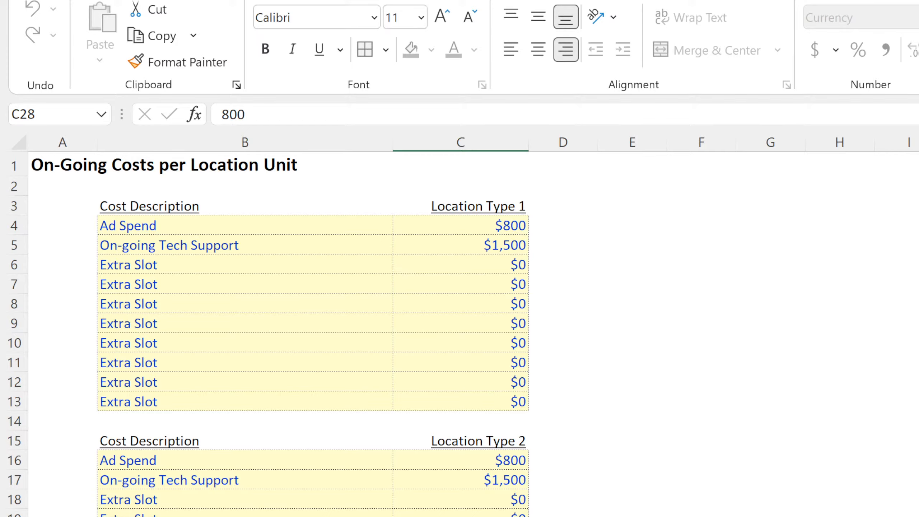
double_click(51, 160)
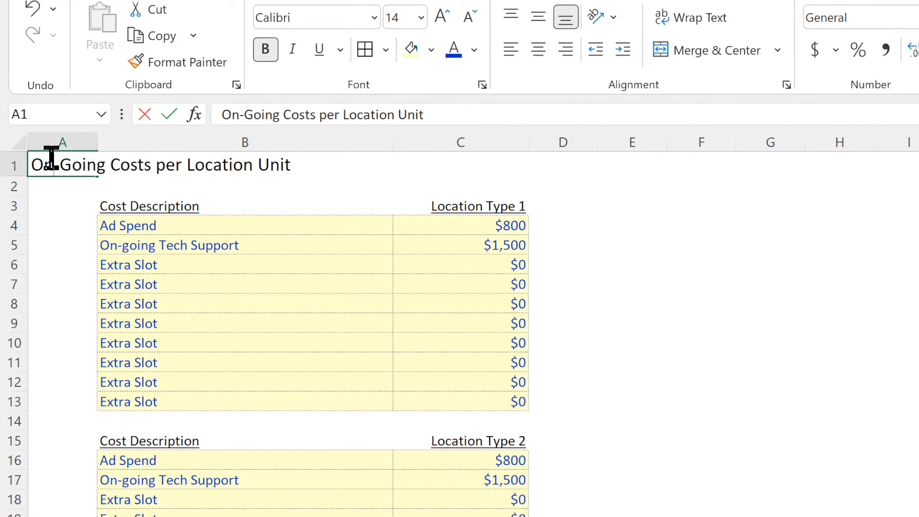
double_click(271, 163)
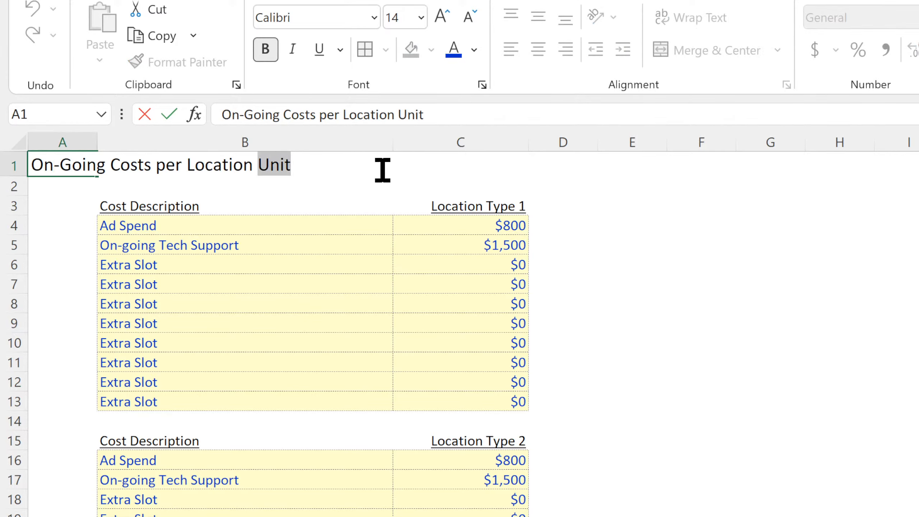
text(Type)
key(Return)
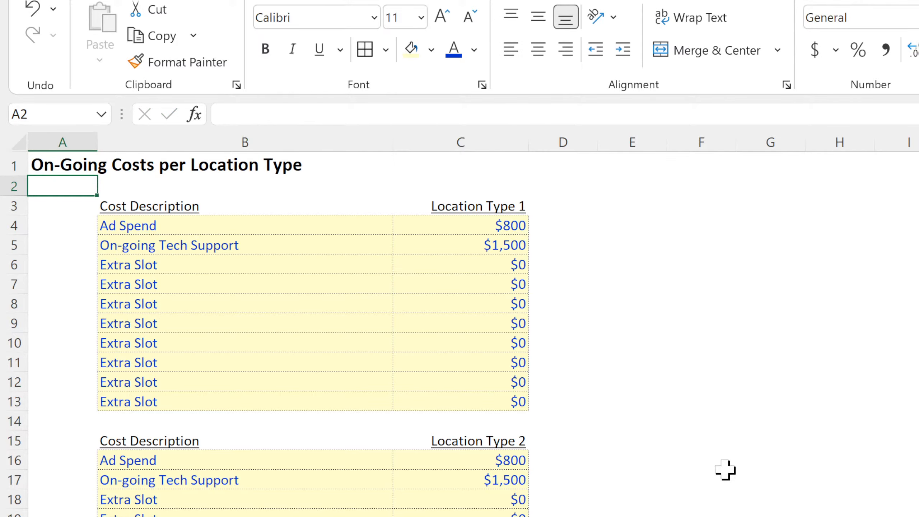
click(828, 516)
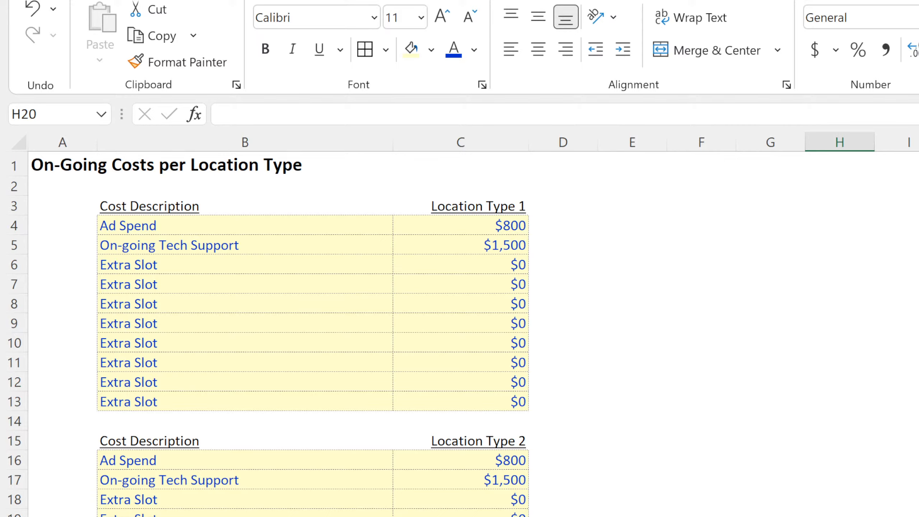
double_click(459, 516)
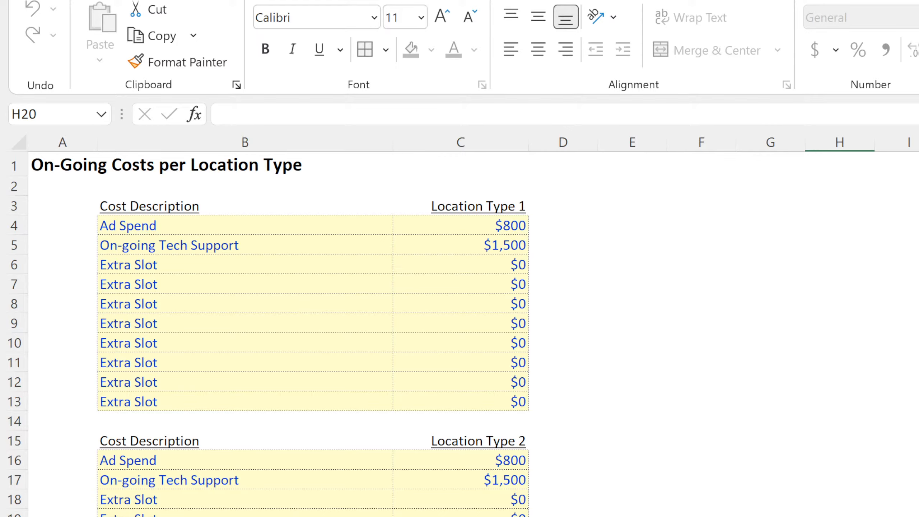
click(633, 516)
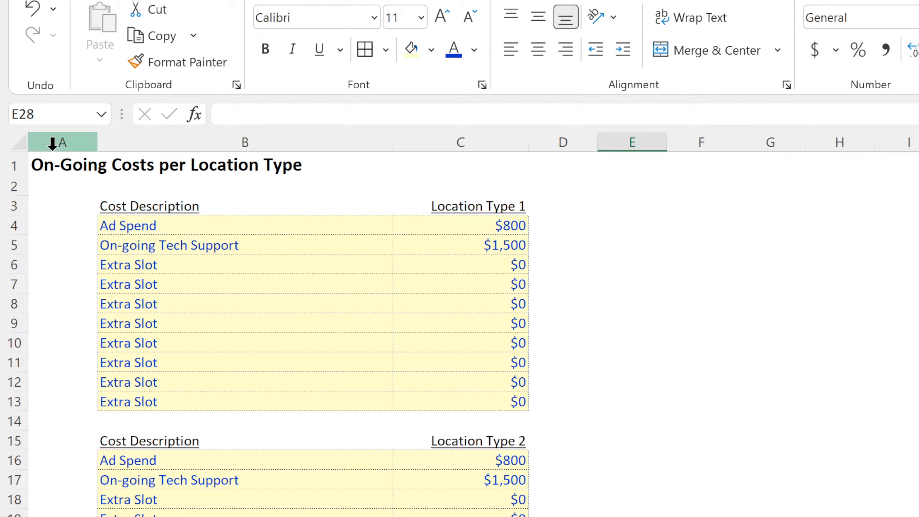
Change the sheet title in A1 to "Running Costs per Location Type".
double_click(52, 165)
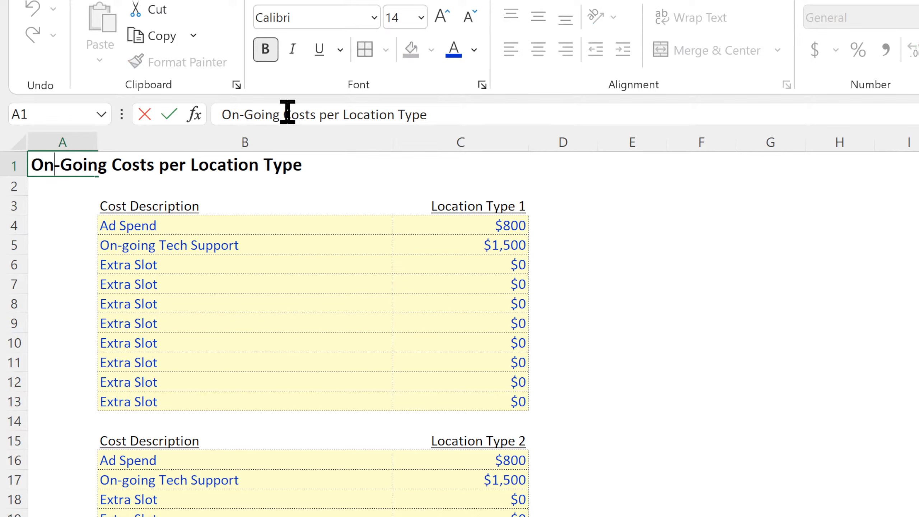
drag(279, 114, 159, 122)
text(Running)
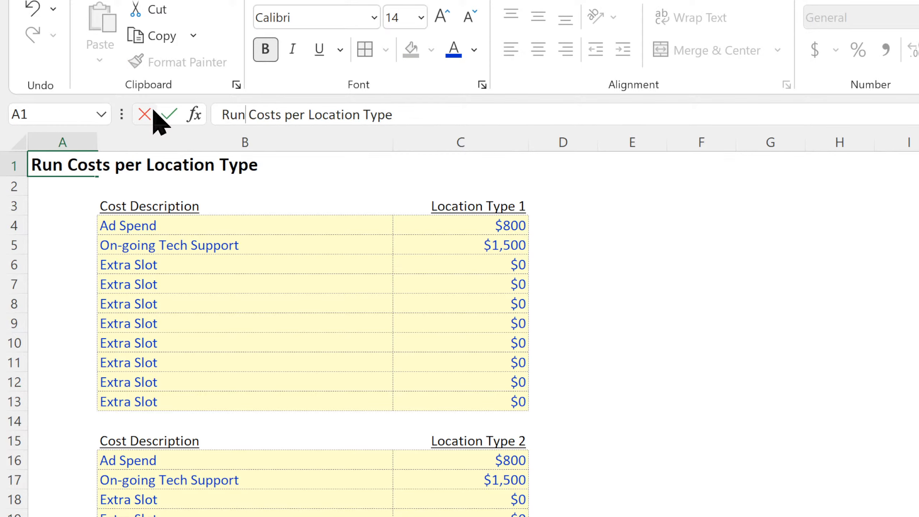
key(Return)
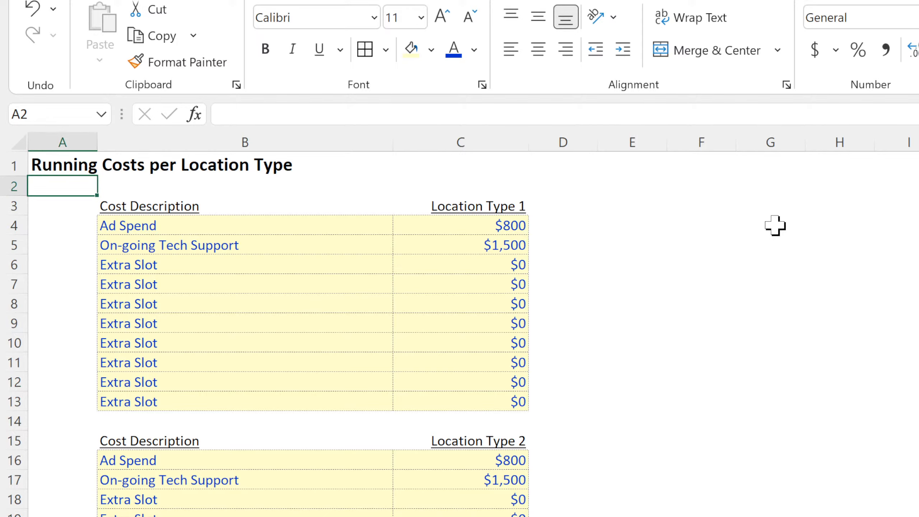
Enter in F4: "The costs values entered here will populate per month per location based on how many total locations have been added over time.".
click(677, 242)
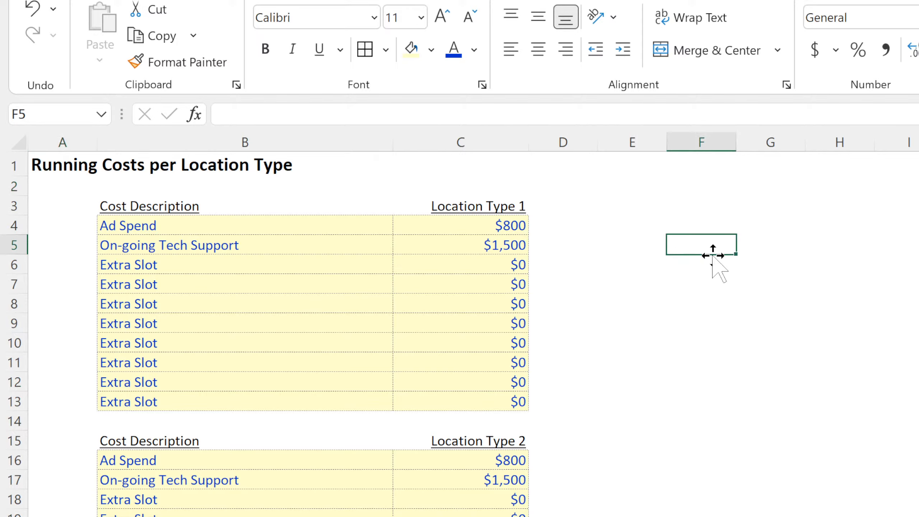
click(683, 226)
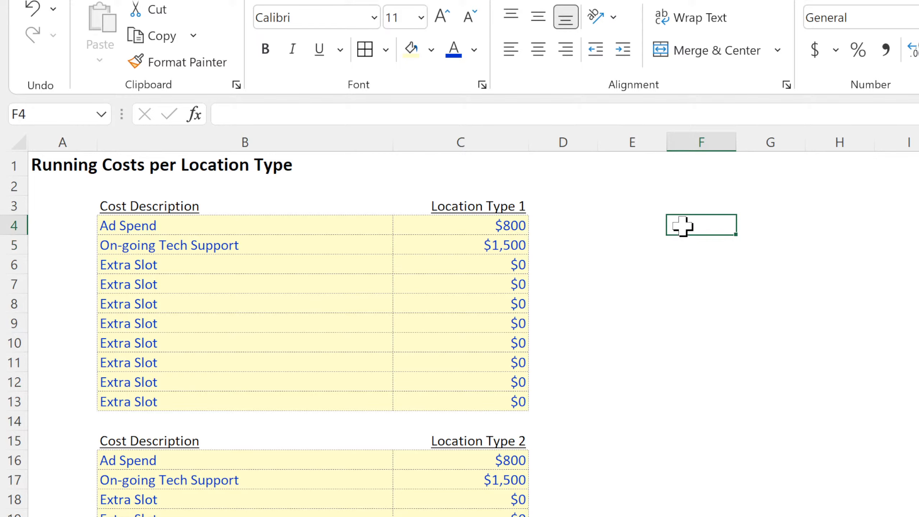
text(Thi)
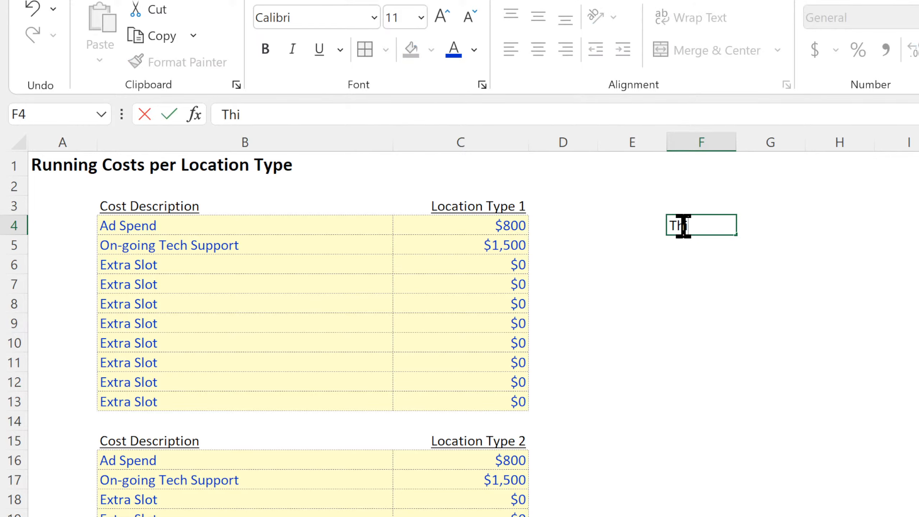
key(BackSpace)
key(BackSpace)
key(BackSpace)
text(The costs value)
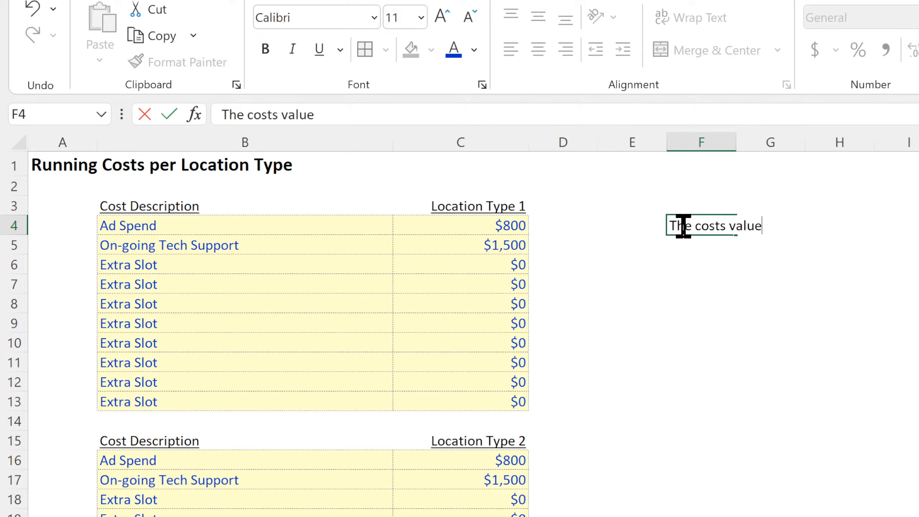
text(s entered here )
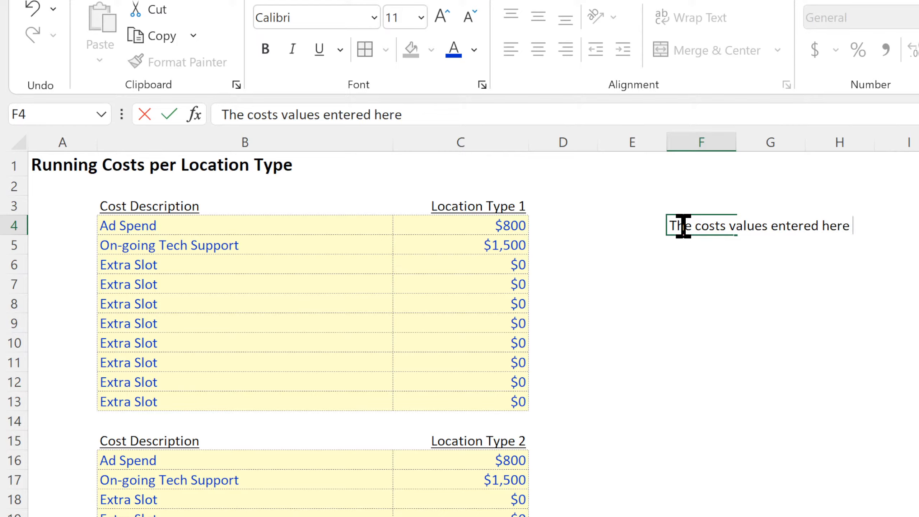
text(will populat)
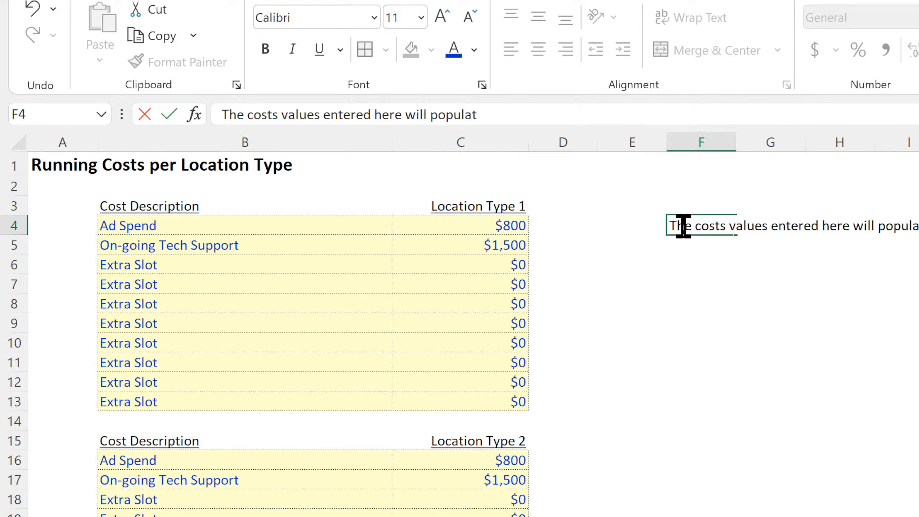
text(e per month per)
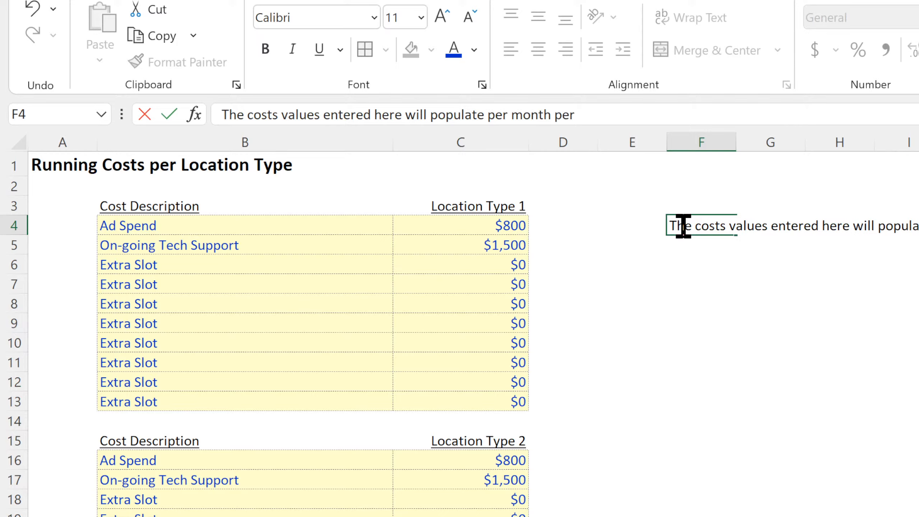
text( location based on how many)
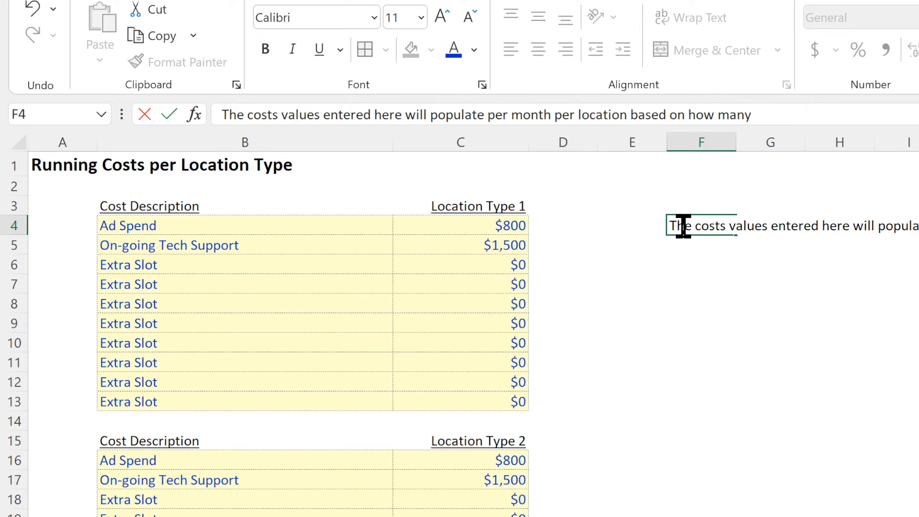
text( total locations)
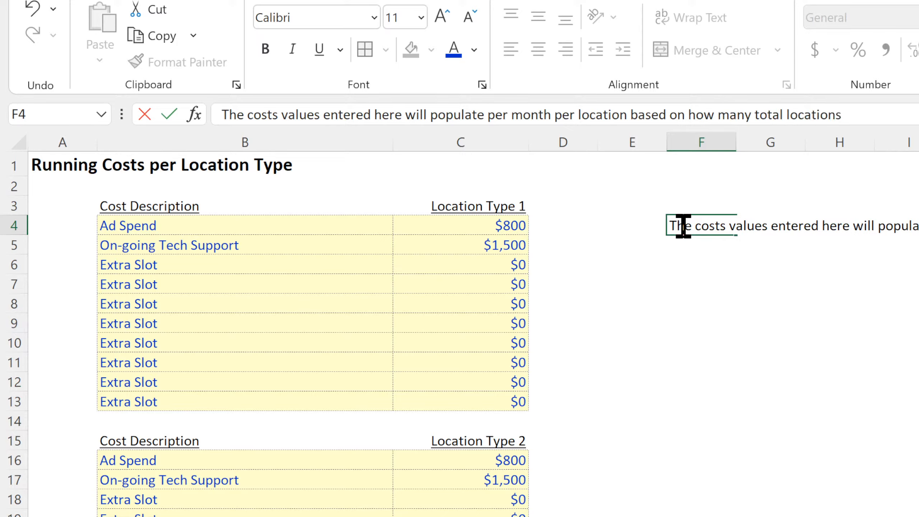
text( have been a)
Extend the F4 note with an example saying that $x spent per location per month on ads can be defined here.
text(per location )
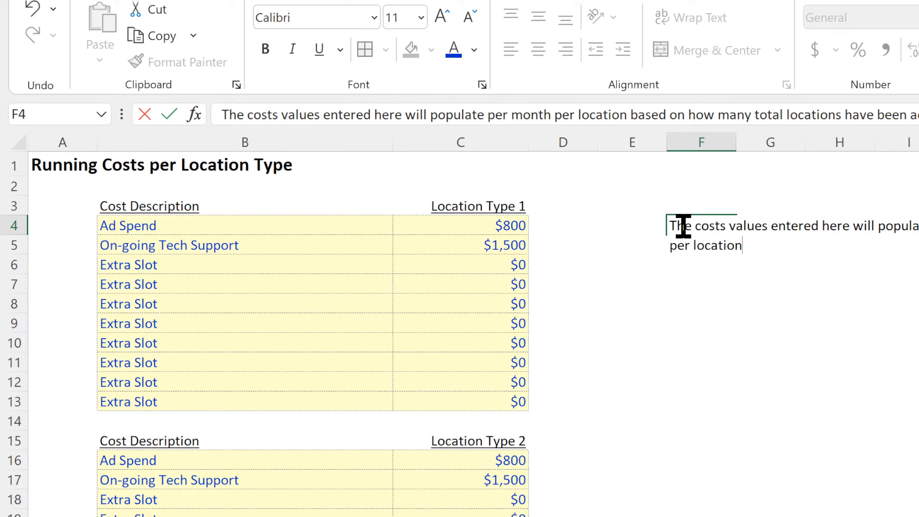
text(per month on a)
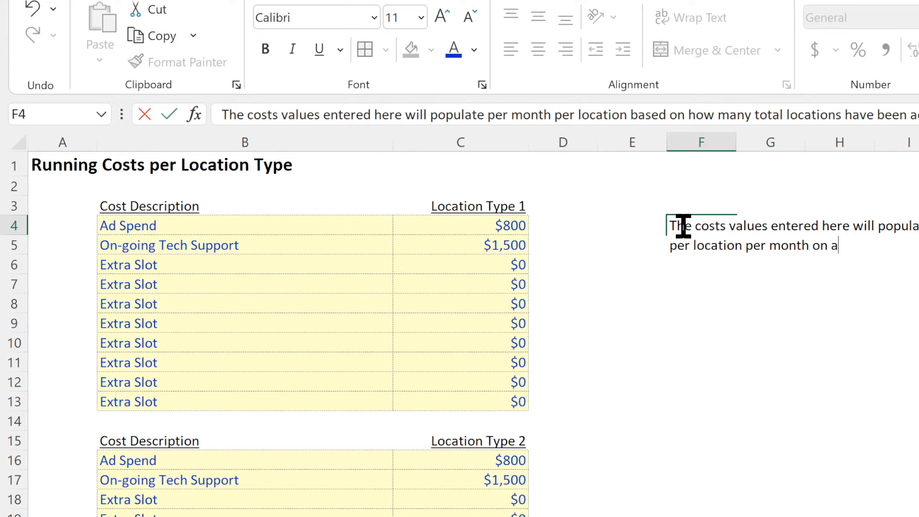
text(ds, that can b)
key(Return)
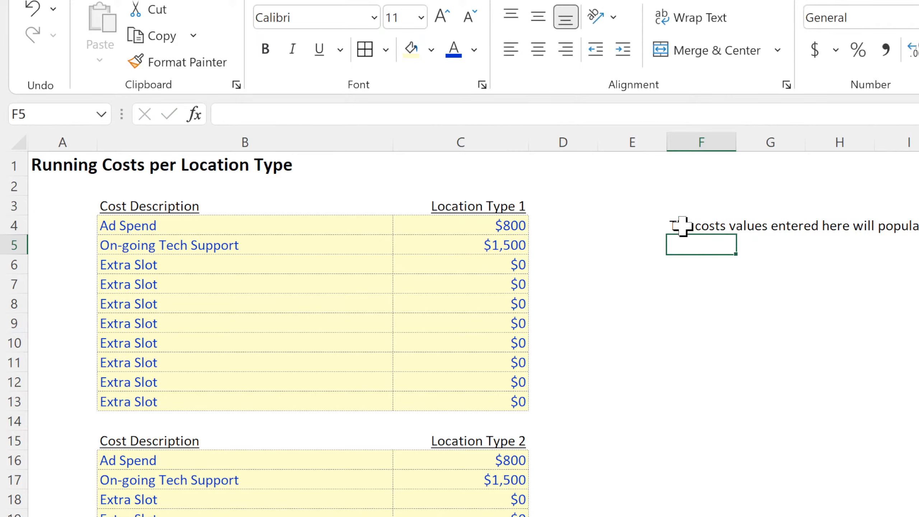
Merge the note across F4:J8, wrap its text and align it left.
drag(683, 226, 917, 304)
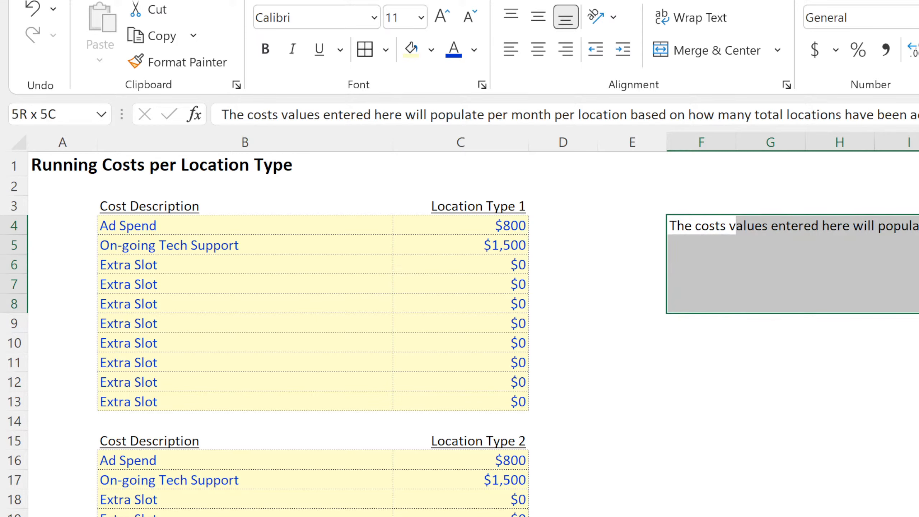
click(709, 54)
click(696, 20)
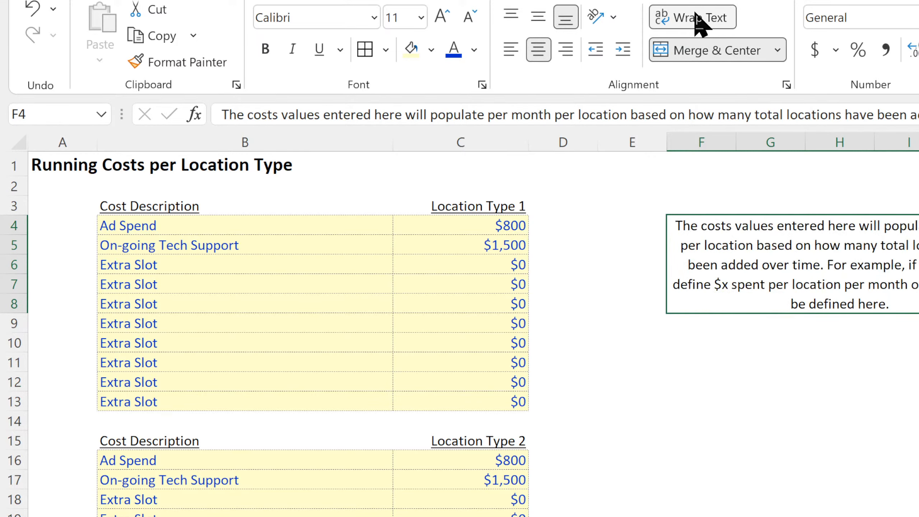
click(513, 51)
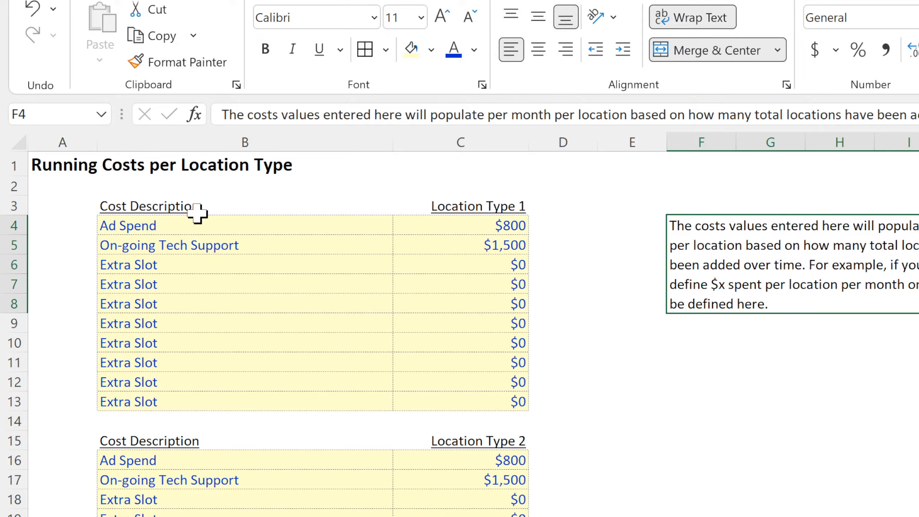
drag(139, 226, 130, 407)
click(768, 377)
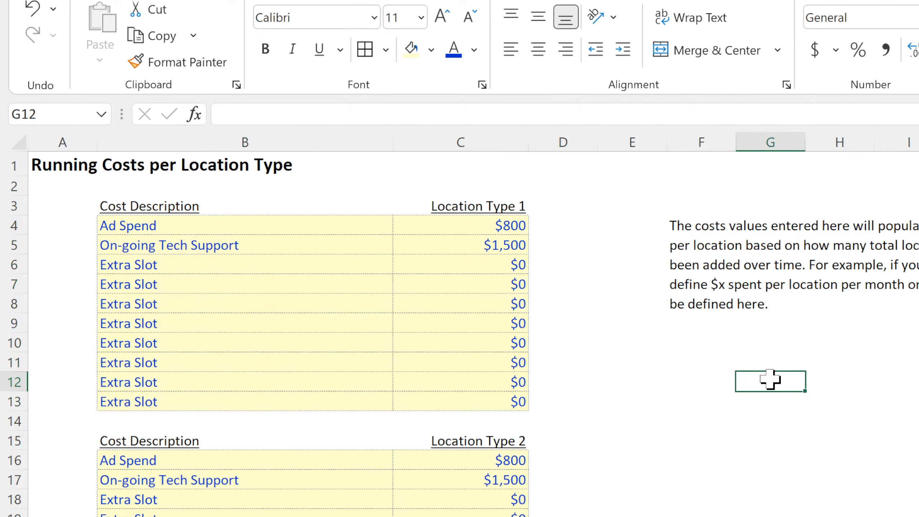
Review the cost rows on the Fixed Monthly Costs sheet and the yearly percentages from E30 on the Build-Out sheet.
click(493, 516)
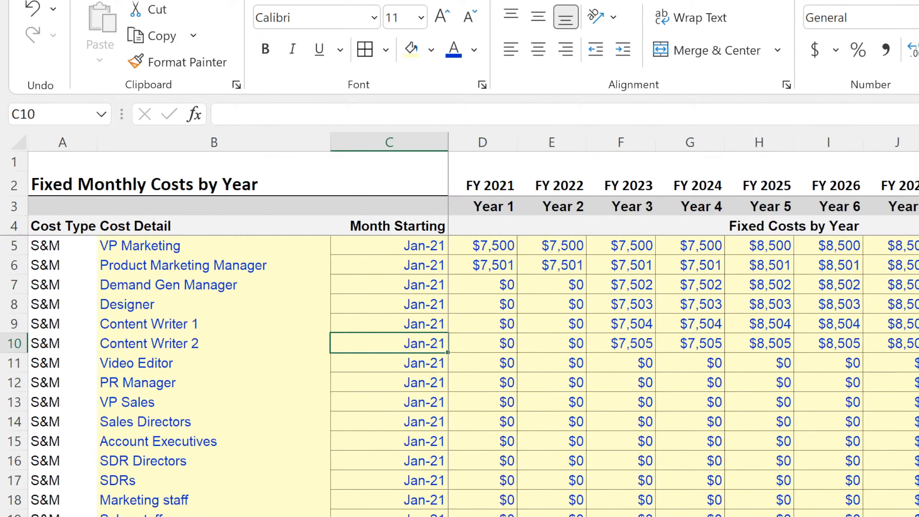
scroll(499, 471, down, 7)
scroll(499, 469, down, 20)
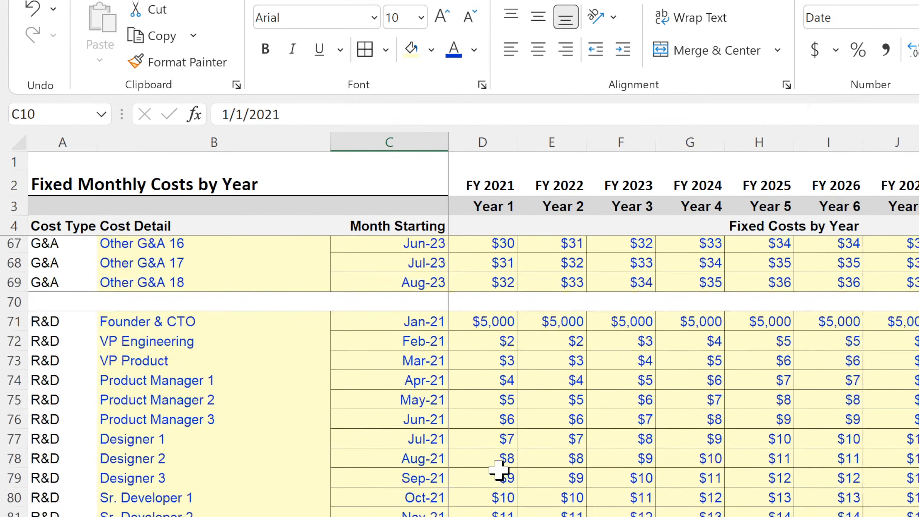
scroll(499, 469, up, 20)
scroll(500, 469, up, 8)
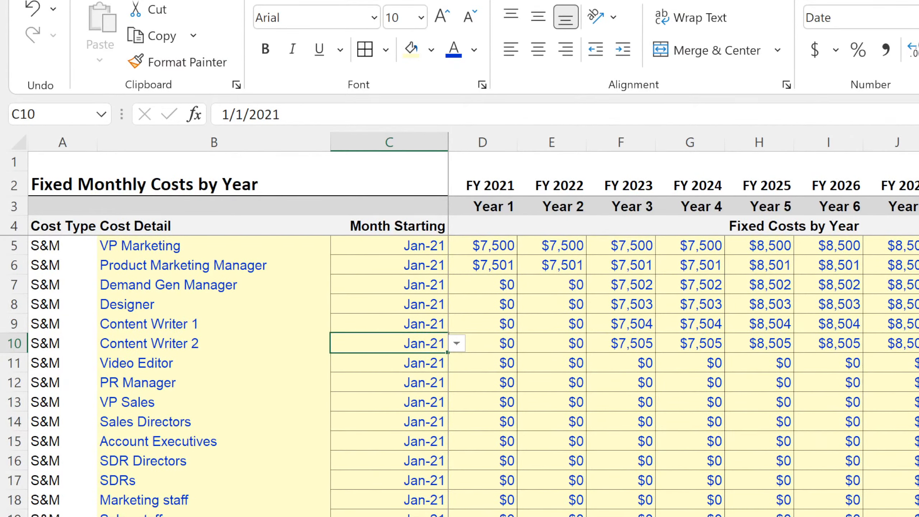
key(ctrl+Page_Up)
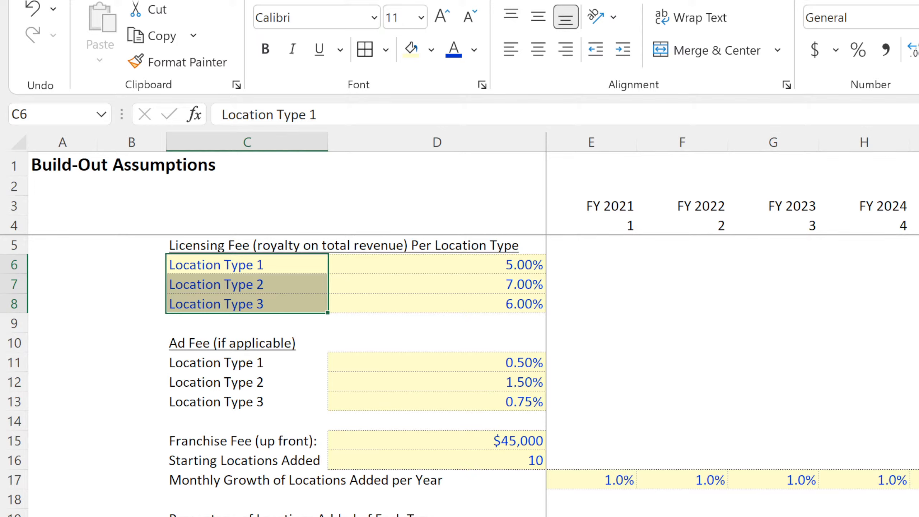
drag(591, 516, 918, 516)
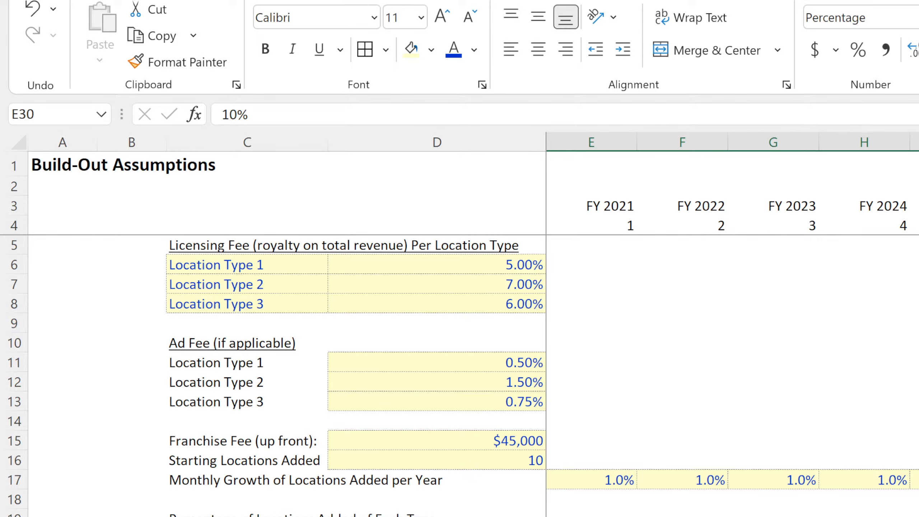
On the monthly pro-forma sheet, check the formula in E7 and rename the header in C6 as "Locations".
key(ctrl+Page_Down)
click(436, 391)
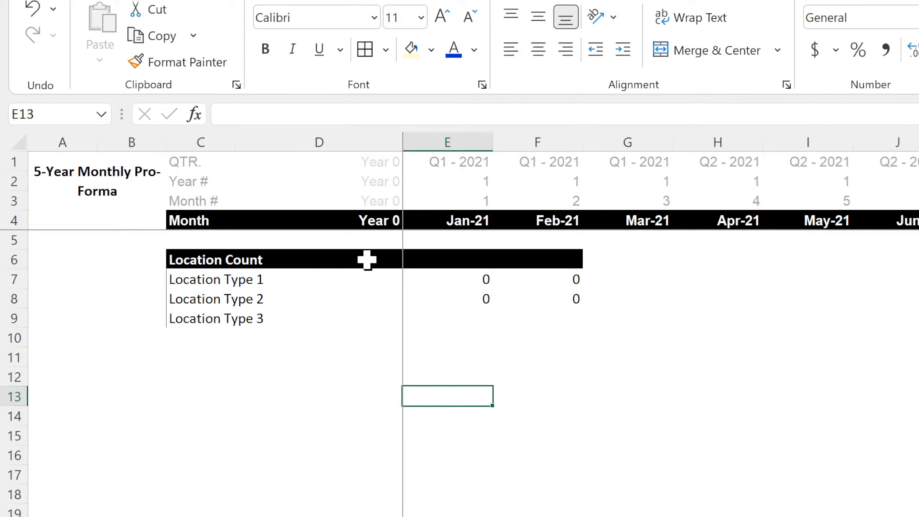
click(459, 281)
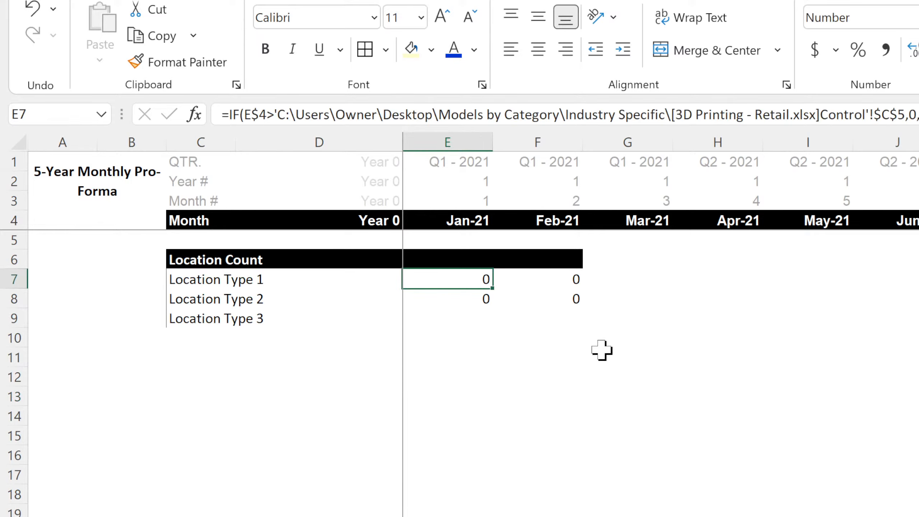
key(Left)
key(Right)
key(Left)
key(Left)
key(Up)
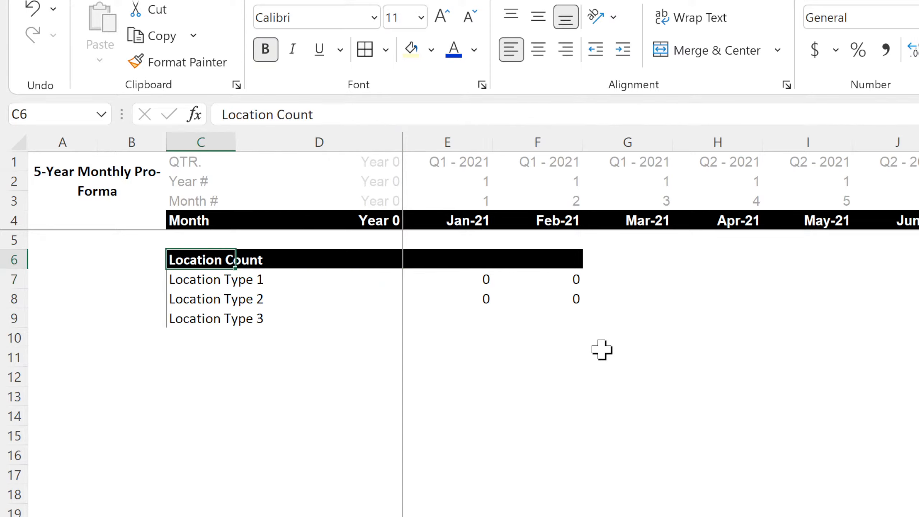
text(Lo)
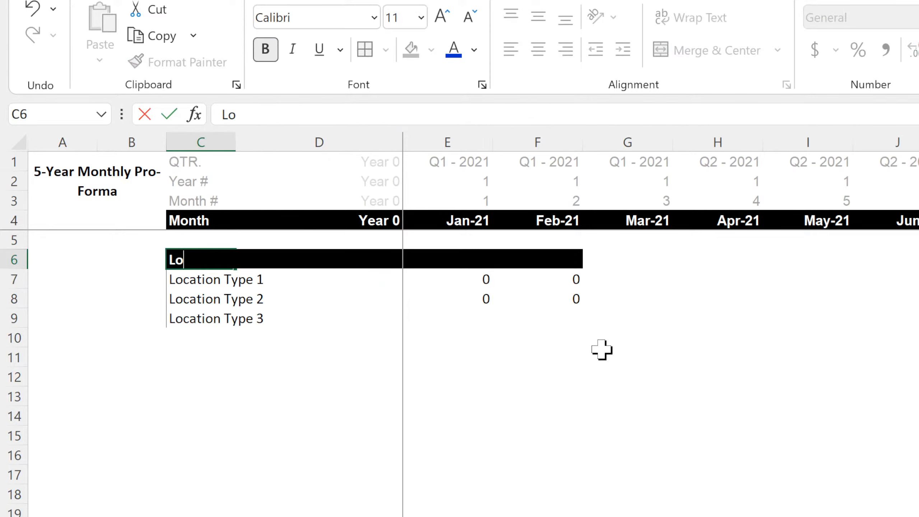
text(cations)
key(Return)
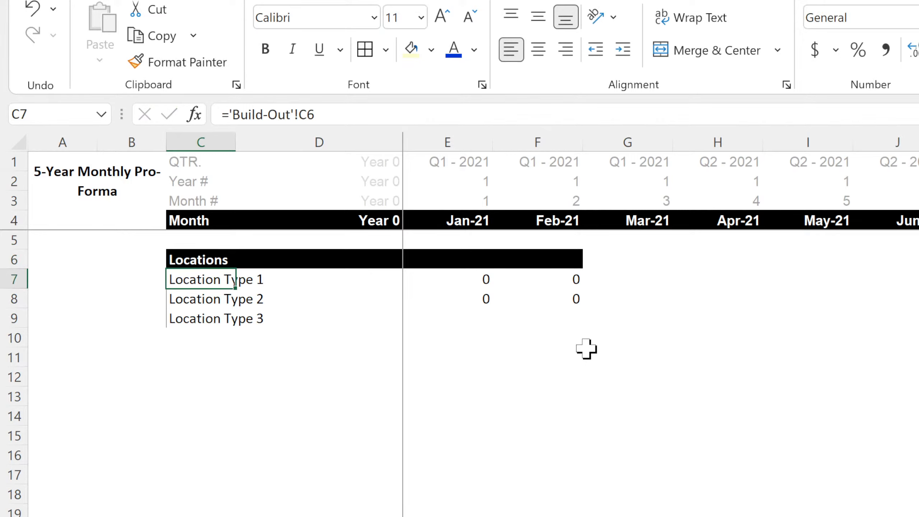
Insert a new row 7 between the Locations header and Location Type 1, and clear the black fill from B7:G7.
click(14, 279)
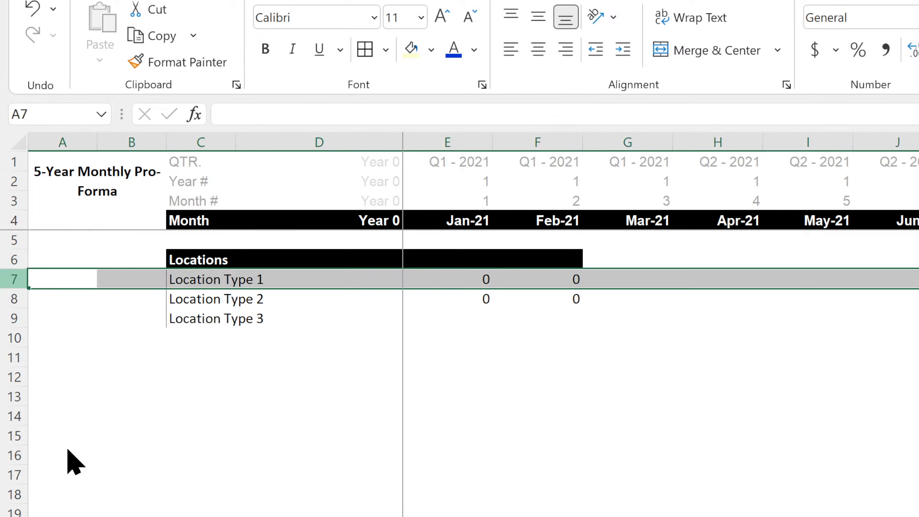
key(ctrl+shift+plus)
click(145, 278)
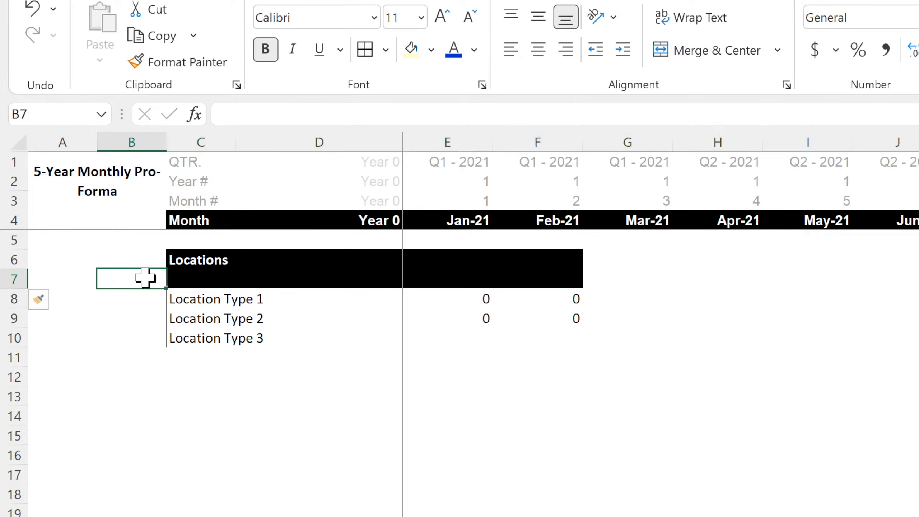
drag(145, 278, 671, 289)
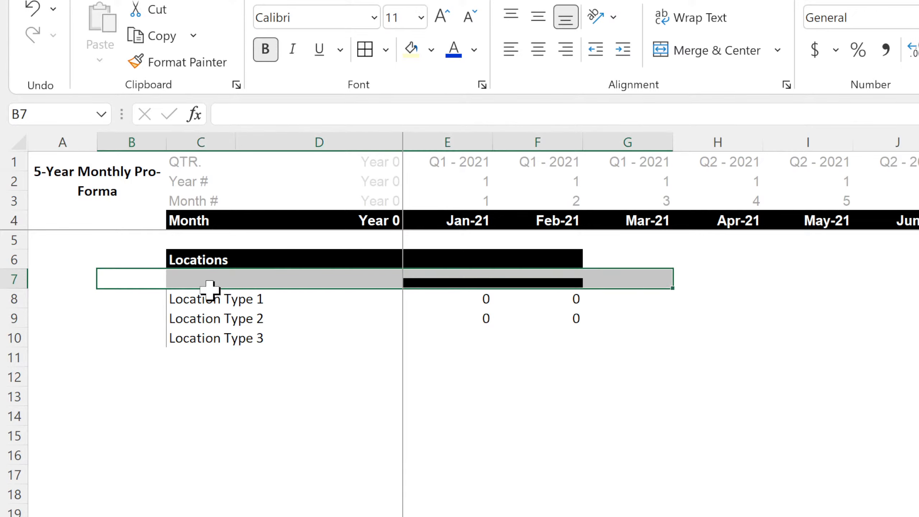
Enter the subheading "Count Added per Month by Type" in C7.
click(185, 281)
text(C)
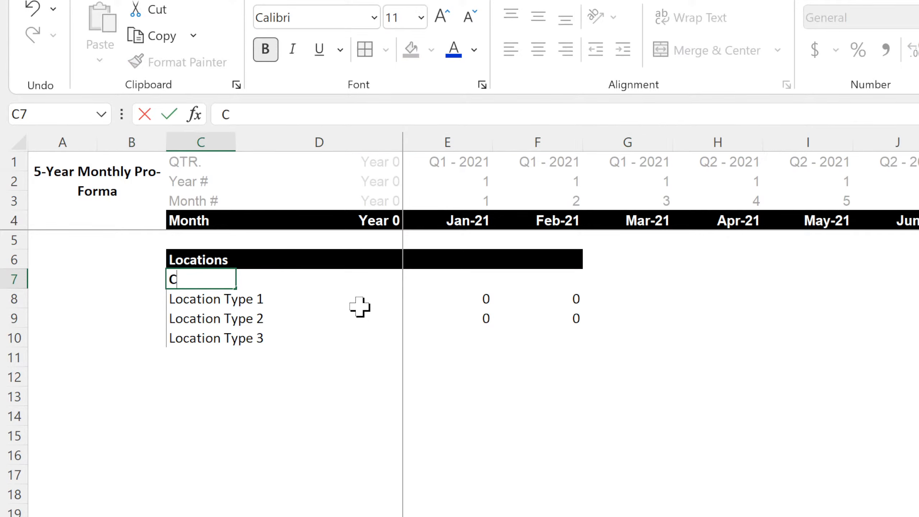
text(ount Added per )
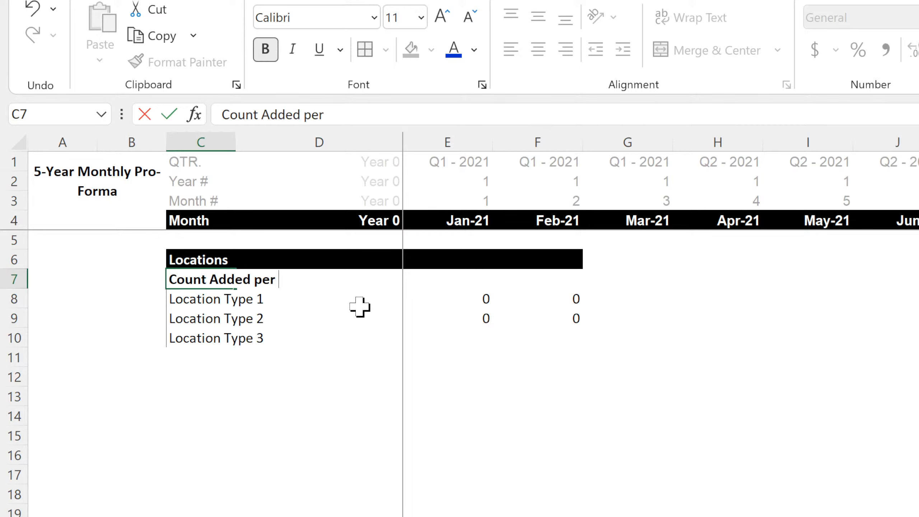
text(Month by Type)
key(Return)
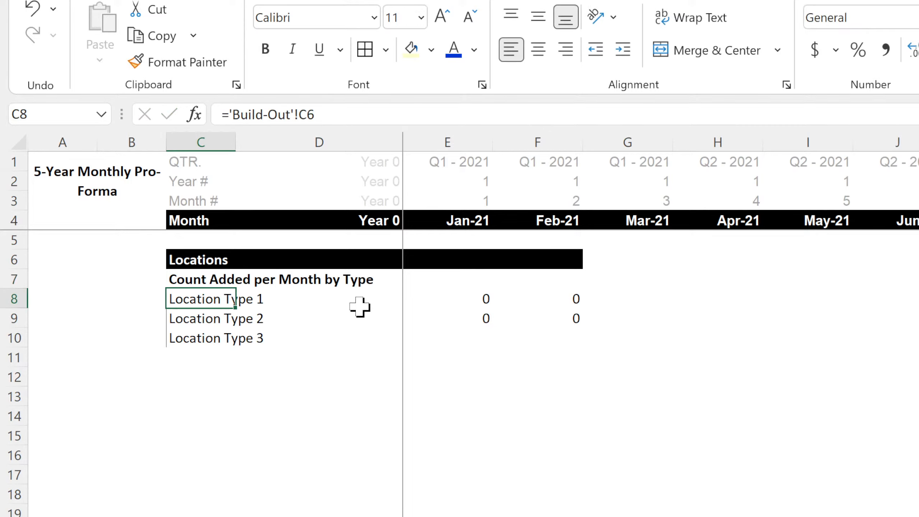
Copy the bold subheading from C7 to C11, below Location Type 3, and replace its text with "Cumulative Locations".
click(201, 280)
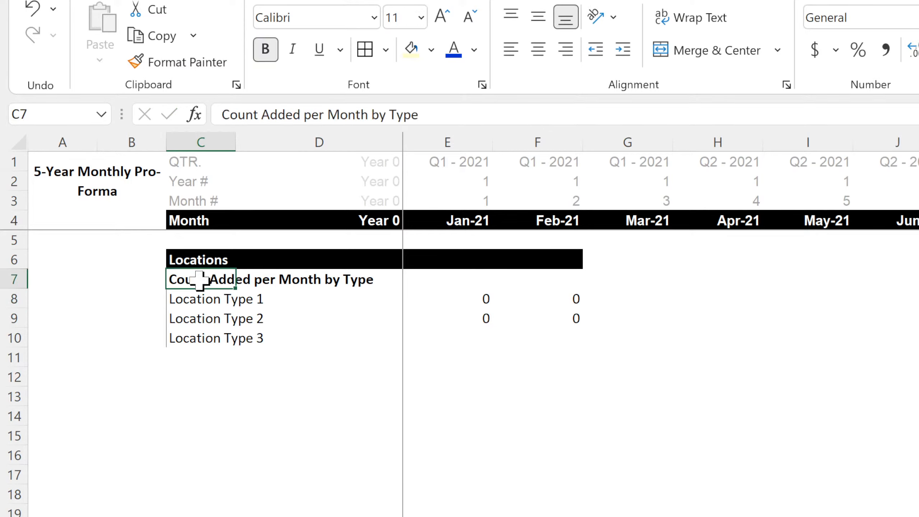
key(ctrl+c)
click(182, 363)
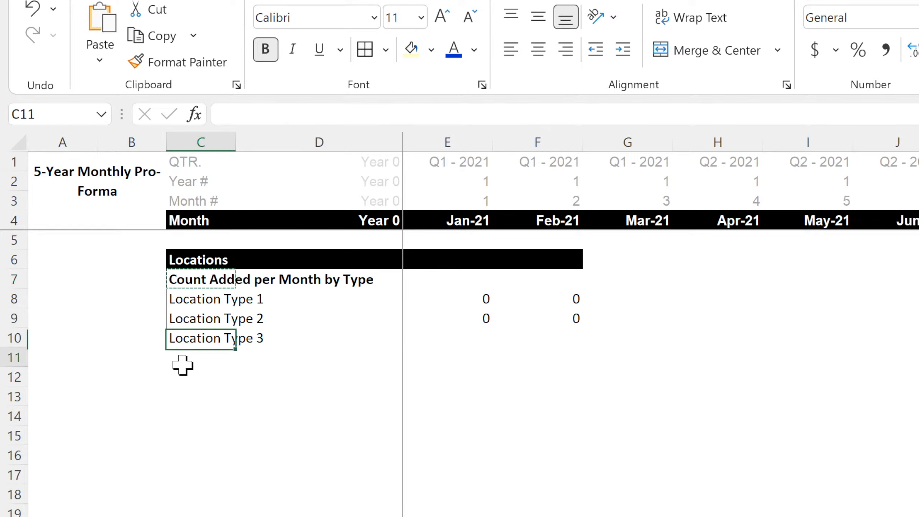
key(ctrl+v)
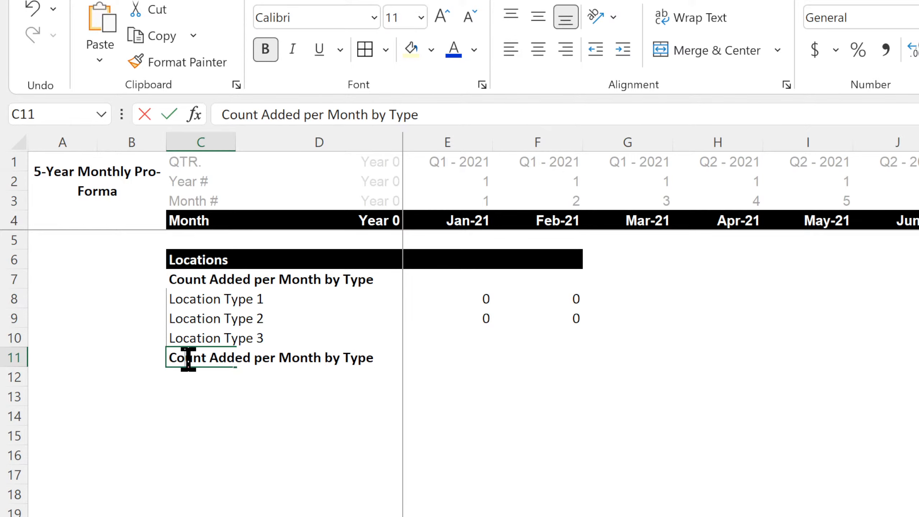
double_click(217, 358)
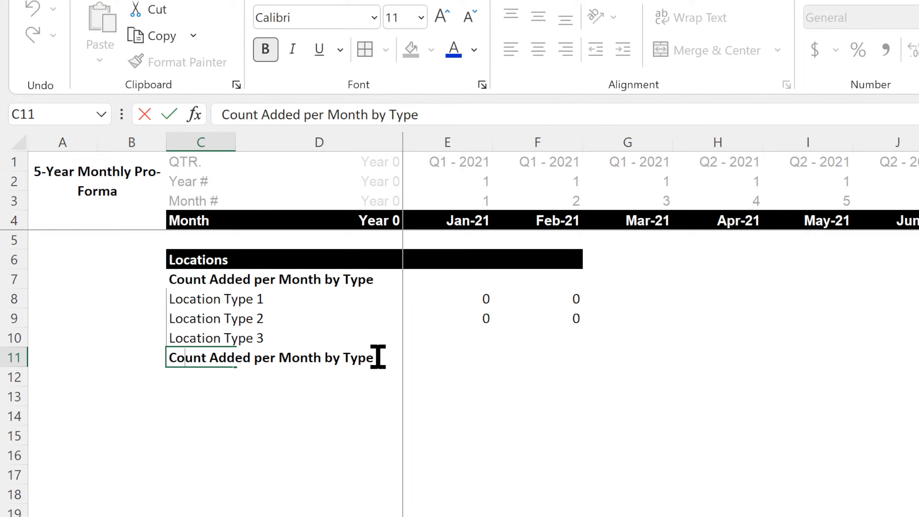
drag(380, 357, 127, 362)
text(Cu)
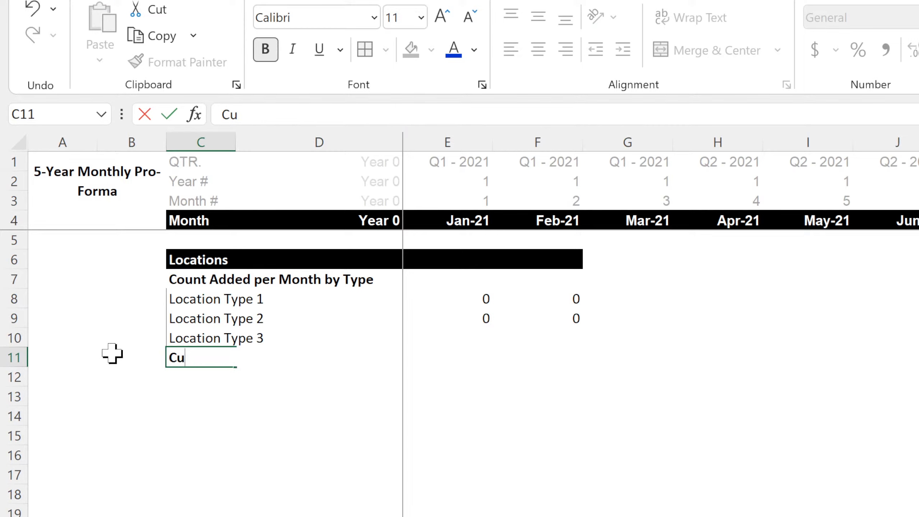
text(mulative Locations)
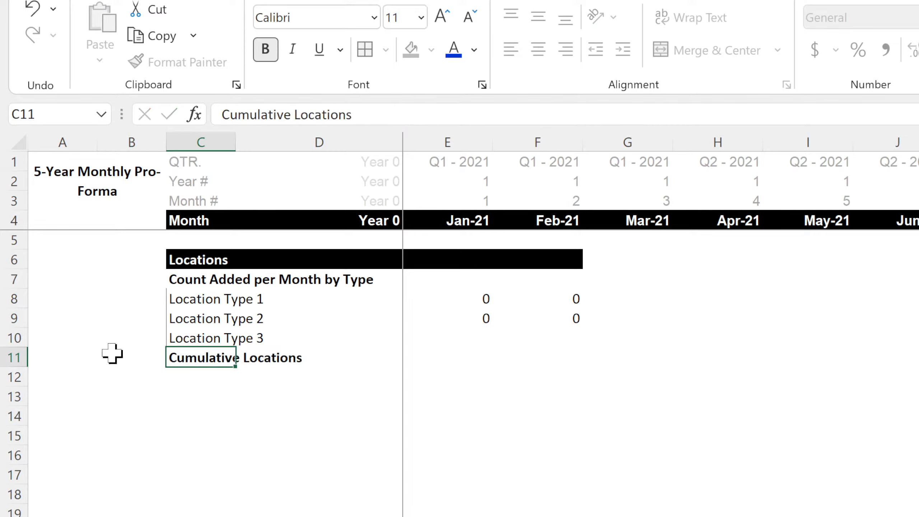
key(Return)
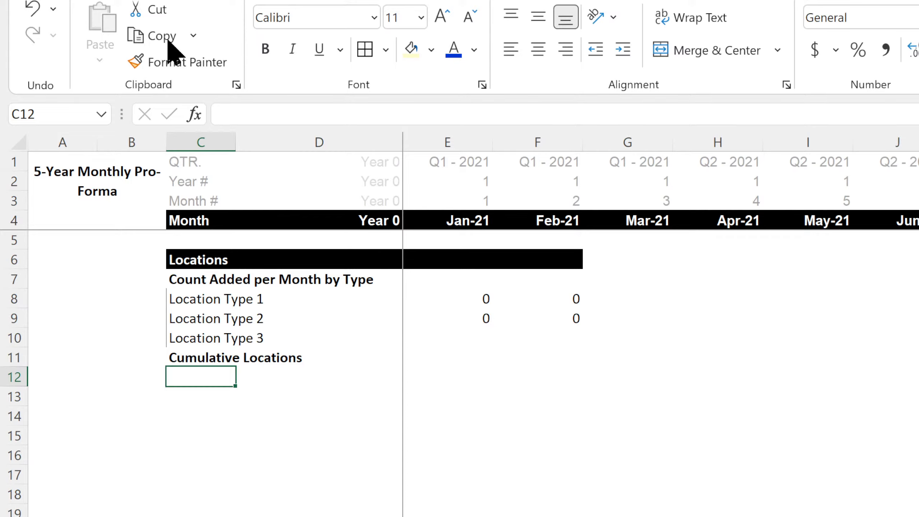
Review the Location Type 1 setup costs per new franchise unit in B5:C14 on the On-Boarding Costs sheet.
click(272, 516)
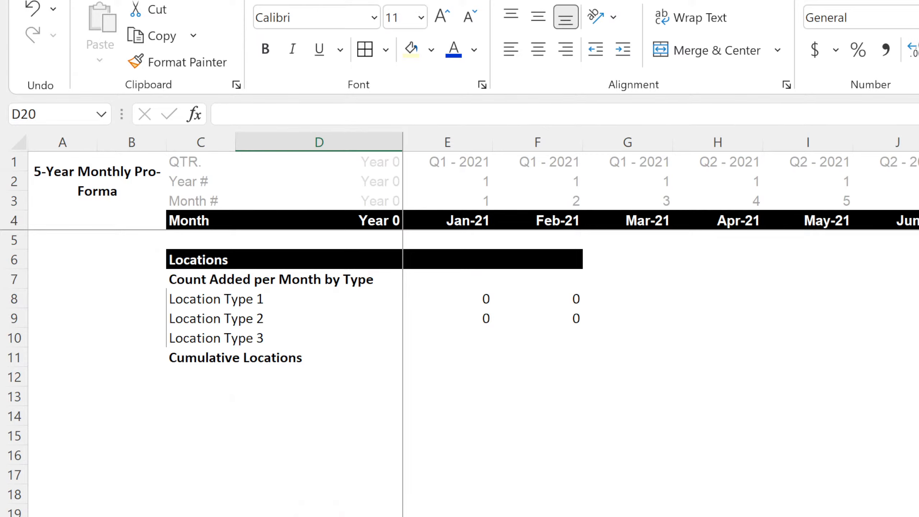
click(282, 516)
click(216, 239)
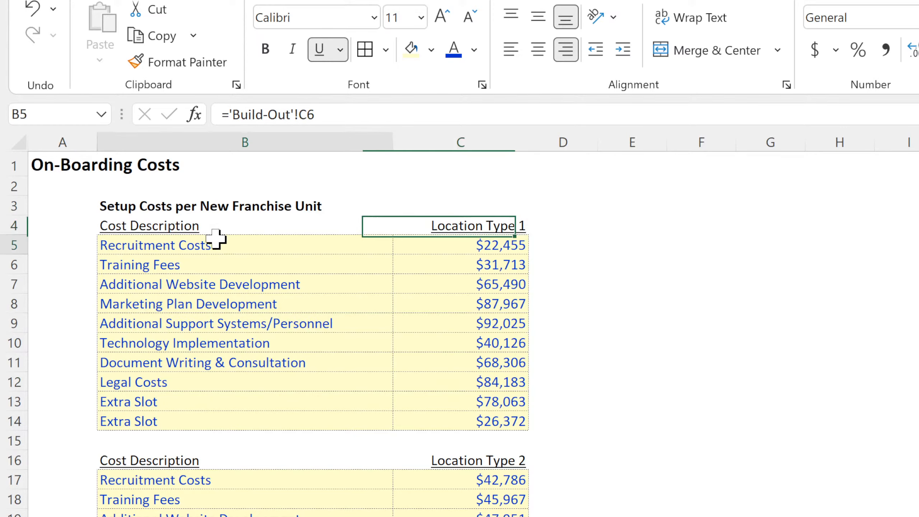
drag(217, 239, 452, 421)
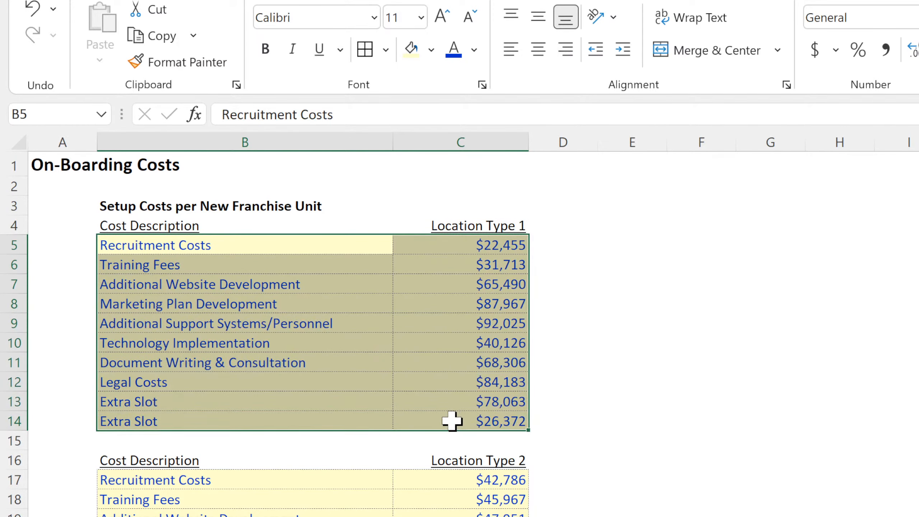
click(764, 437)
drag(889, 428, 918, 439)
click(918, 440)
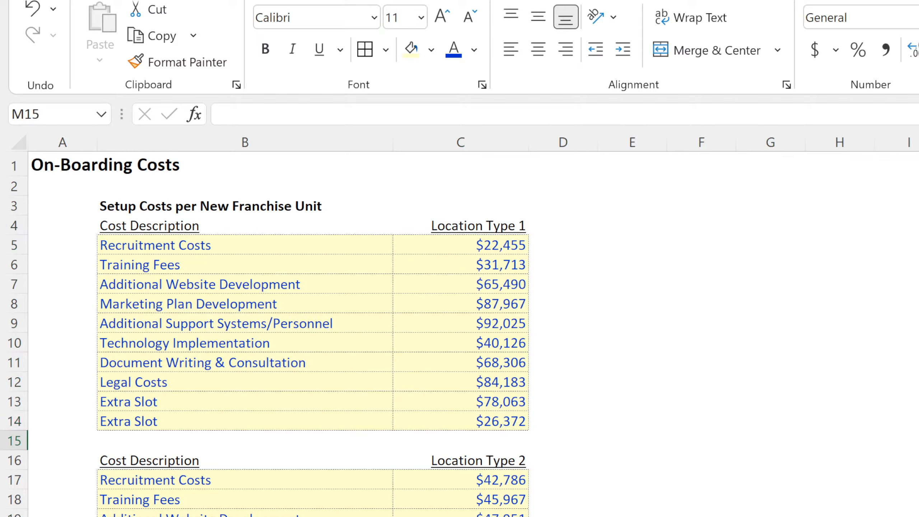
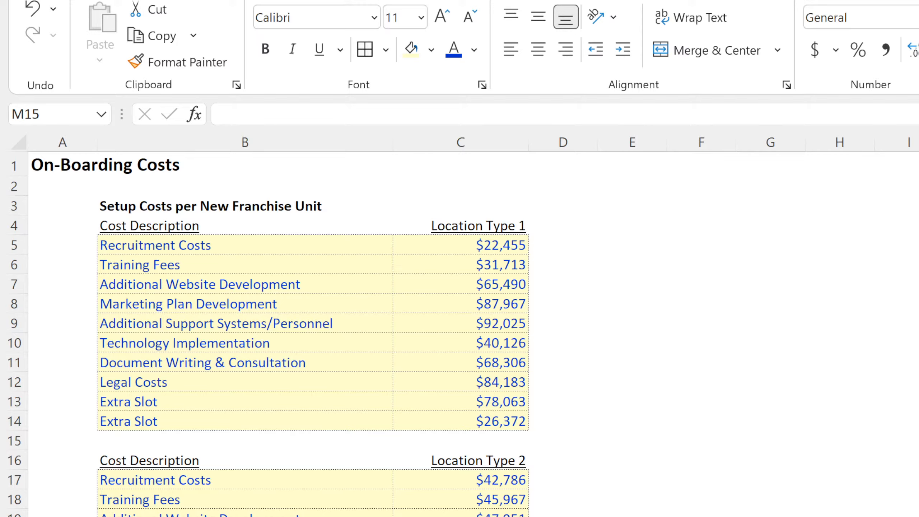
Start an IF formula in the monthly pro-forma's E8 that gives 0 when E4 is later than the exit month in Control!C5.
click(779, 445)
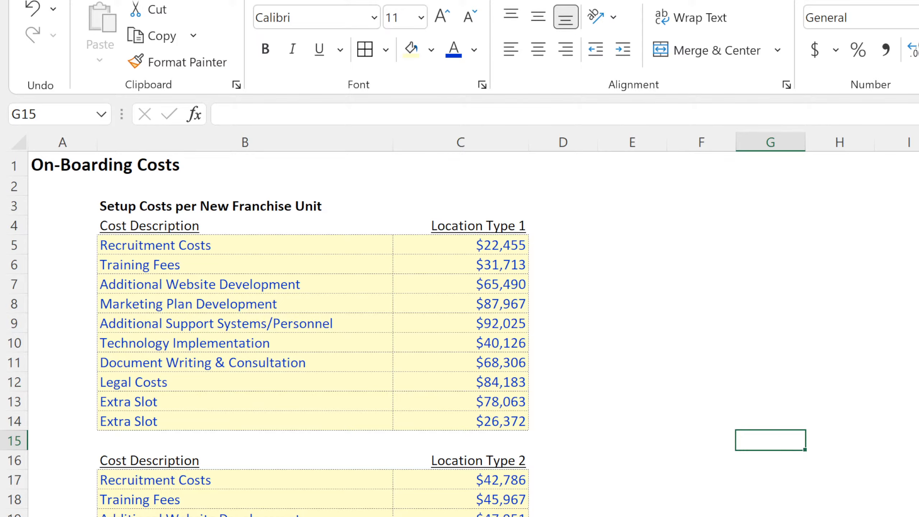
key(ctrl+Page_Down)
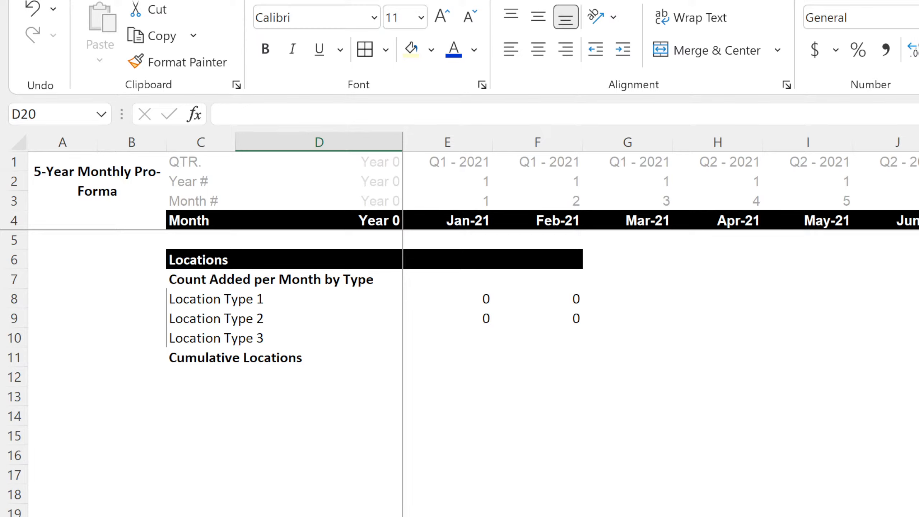
click(459, 303)
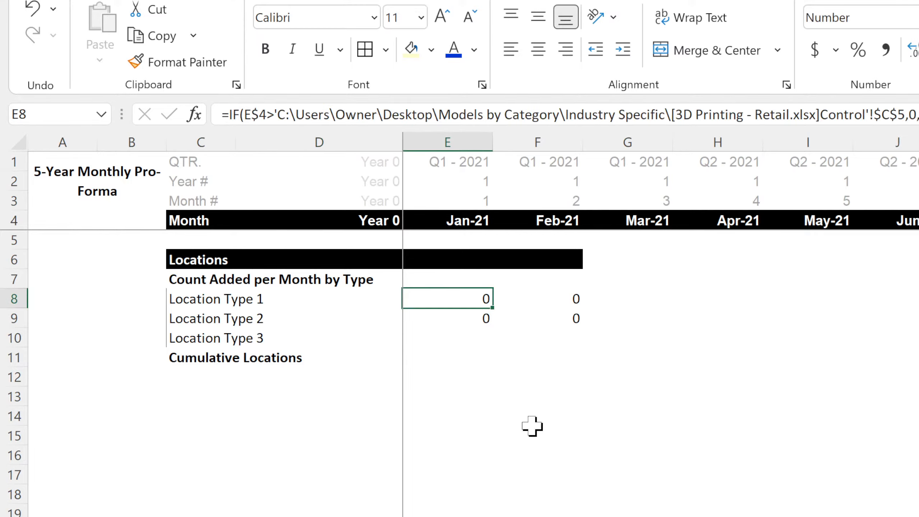
key(F2)
key(Escape)
text(=if()
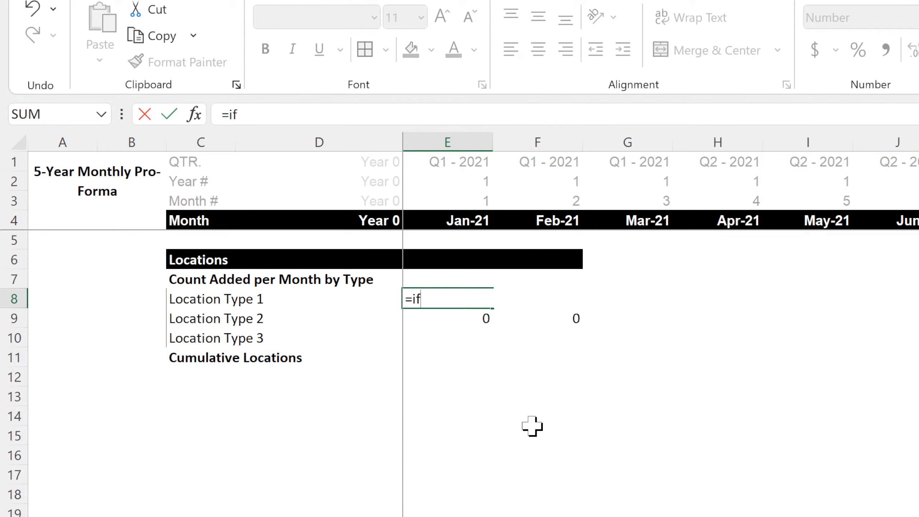
click(468, 221)
text(>)
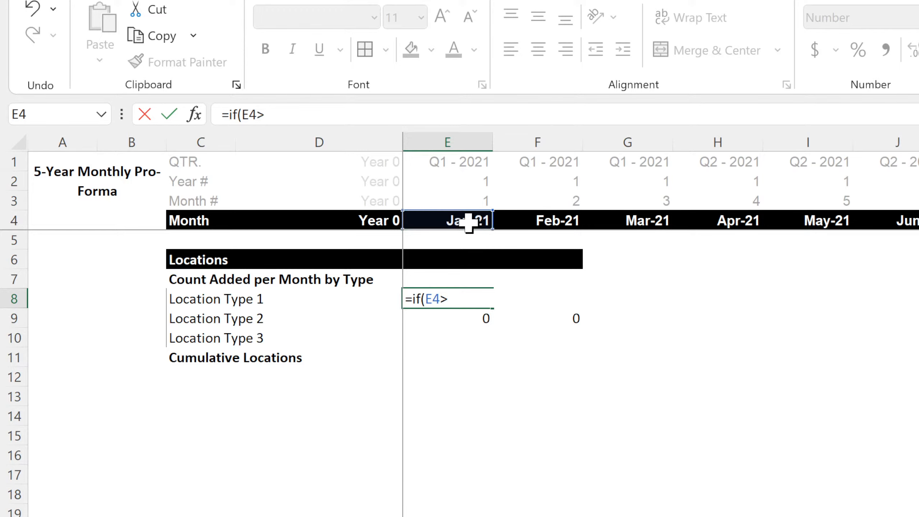
click(261, 516)
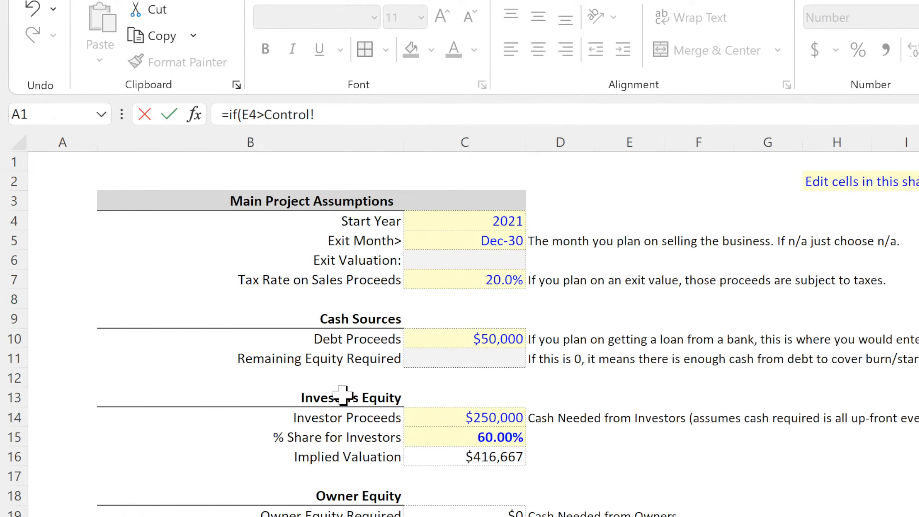
click(477, 239)
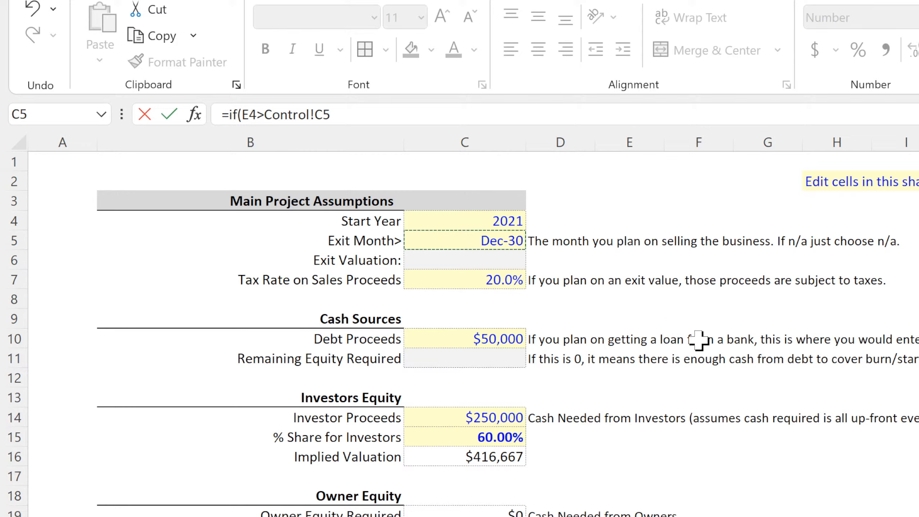
text(,0,)
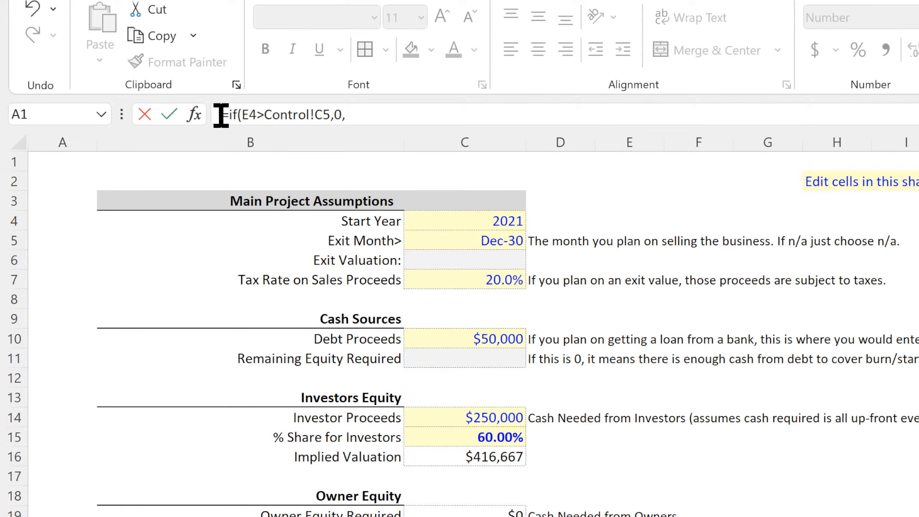
Strip the leading "=i" from the unfinished E8 formula and store f(E4>Control!C5,0, as plain text.
drag(231, 115, 198, 118)
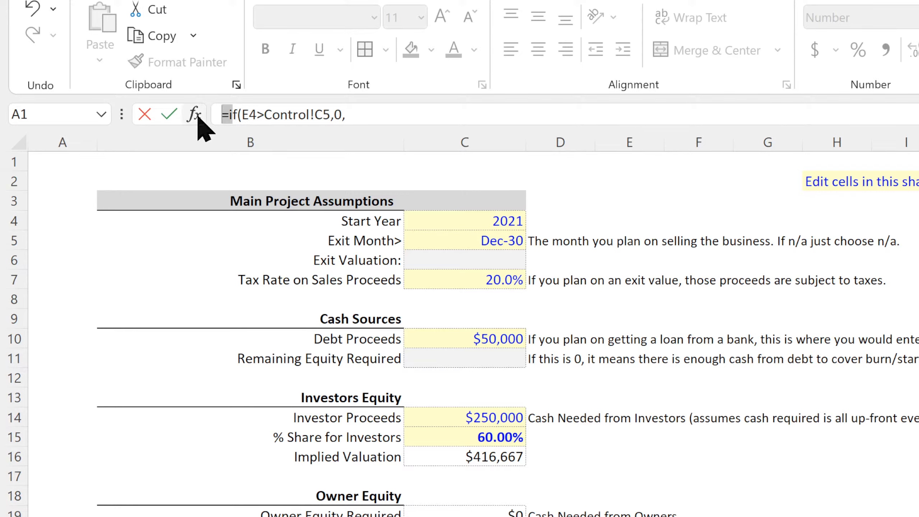
key(Delete)
key(Delete)
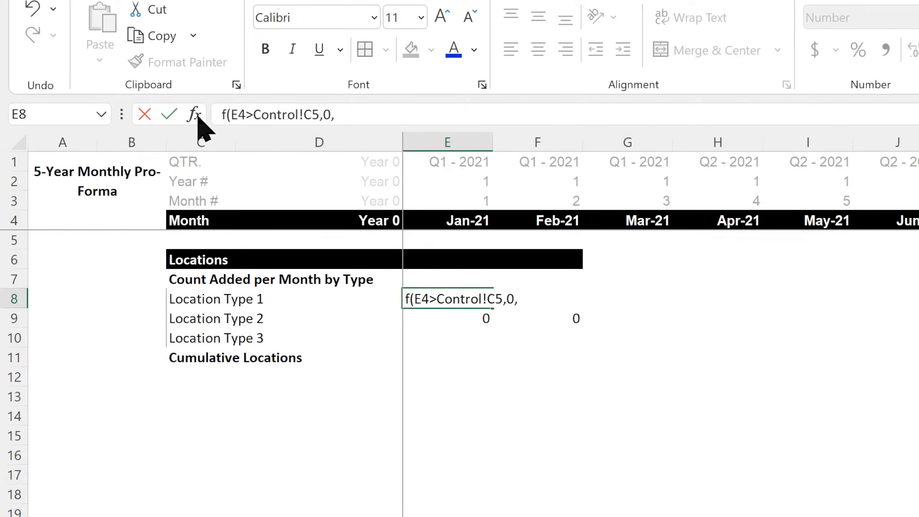
key(Return)
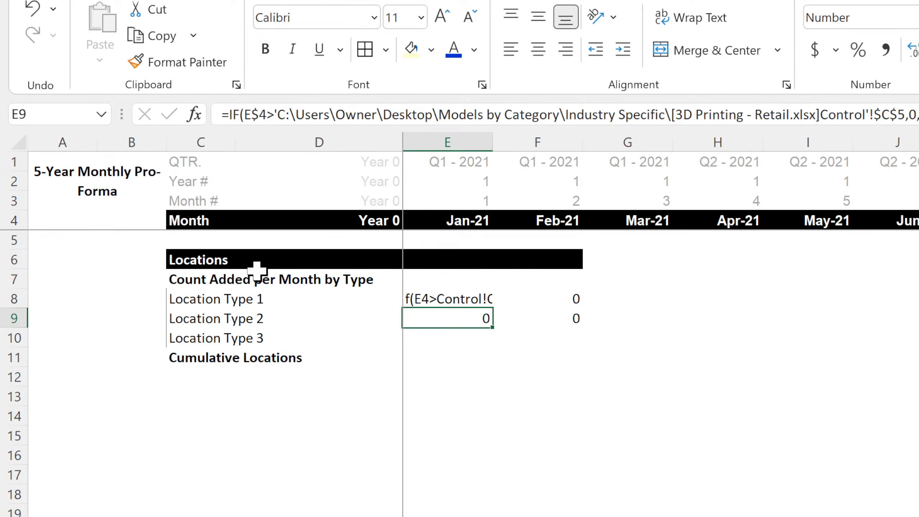
Review the three location type names on the Build-Out Assumptions sheet and the Month Starting dates on the fixed monthly costs sheet.
key(ctrl+Page_Up)
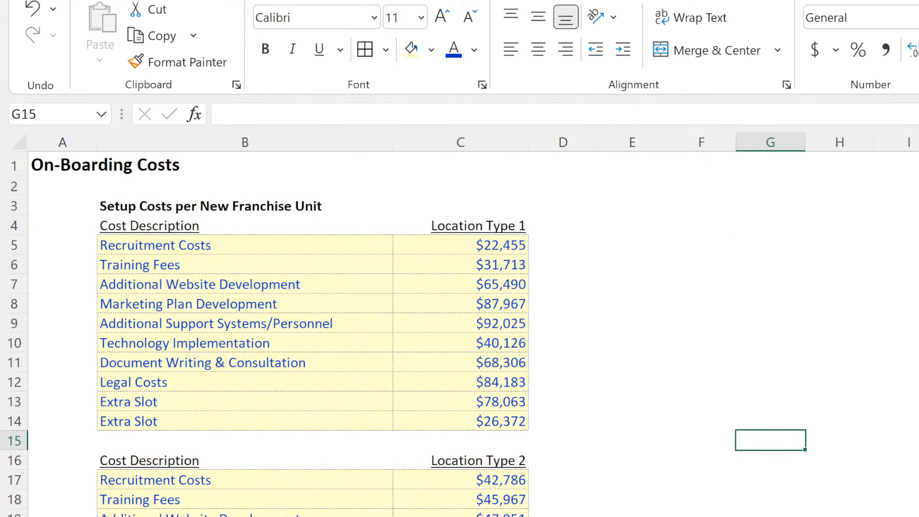
key(ctrl+Page_Up)
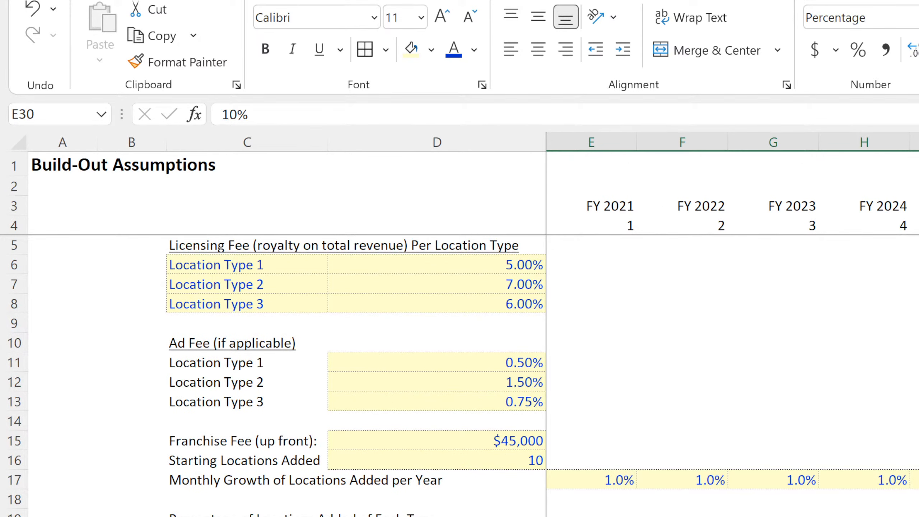
drag(291, 263, 277, 309)
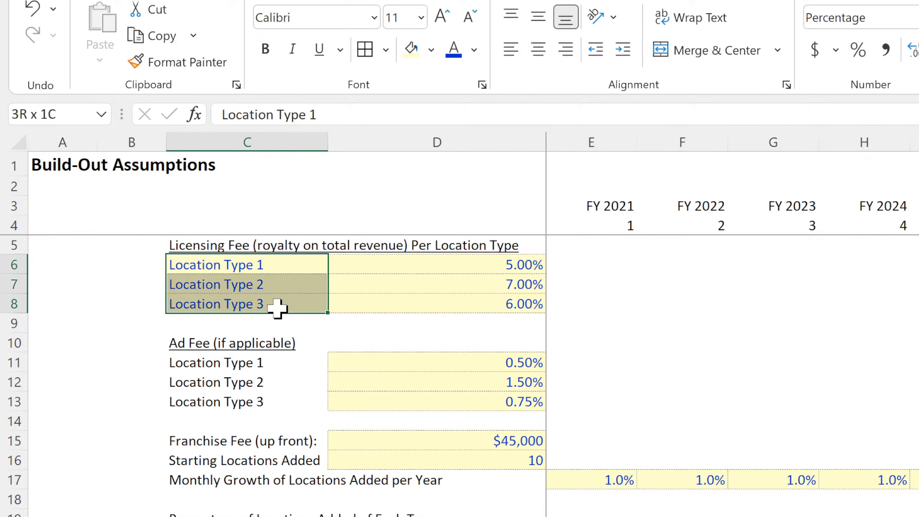
click(263, 264)
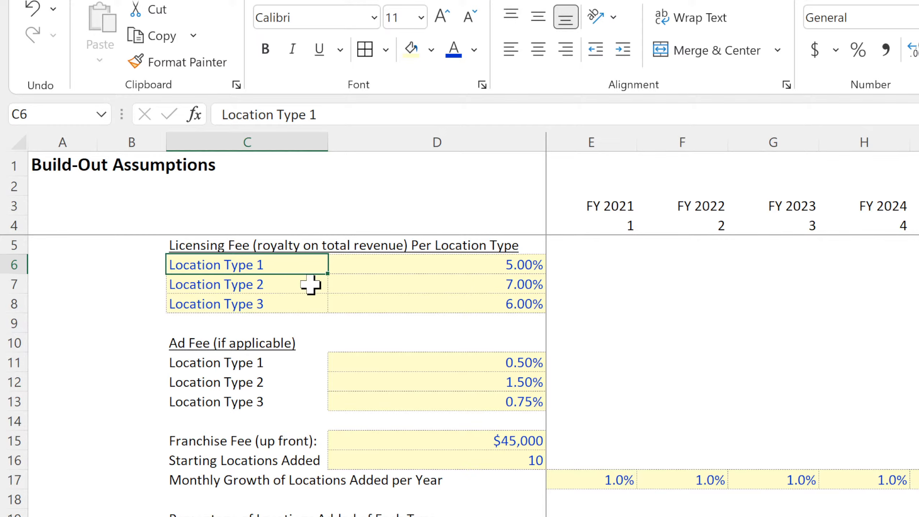
click(250, 288)
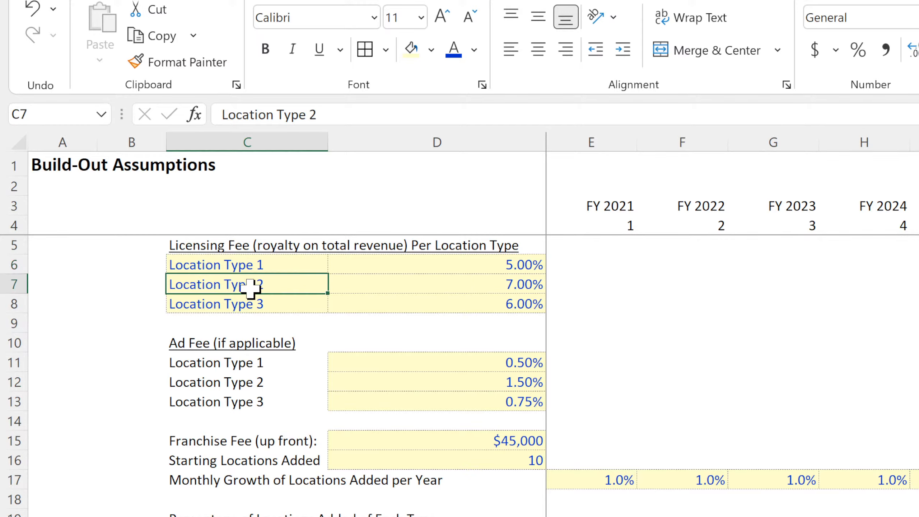
click(259, 306)
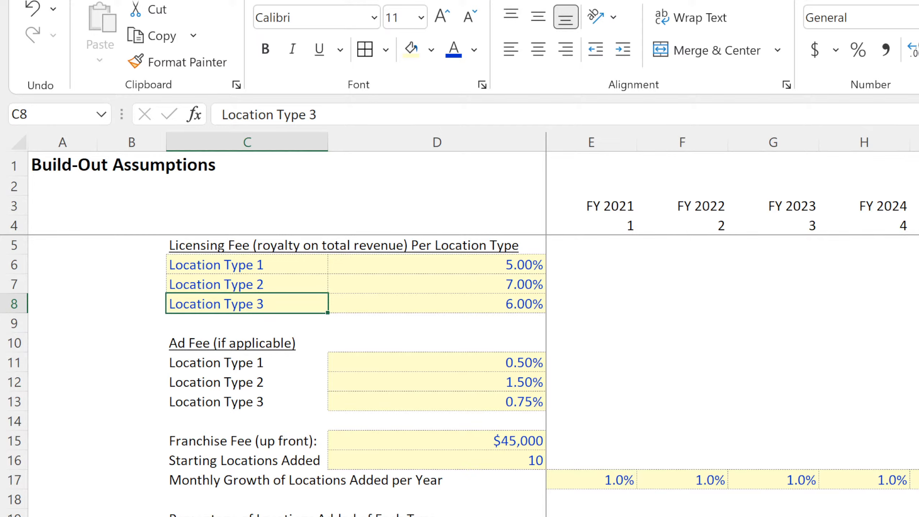
key(ctrl+Page_Down)
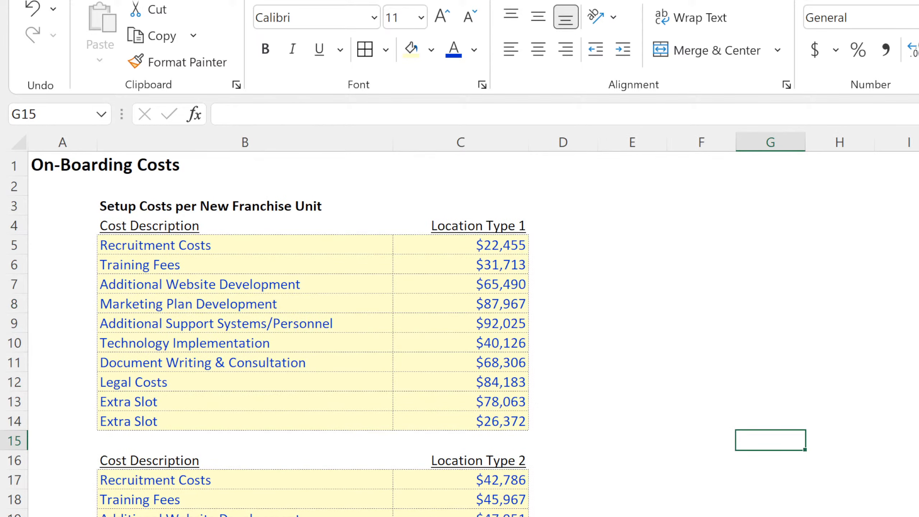
key(ctrl+Page_Down)
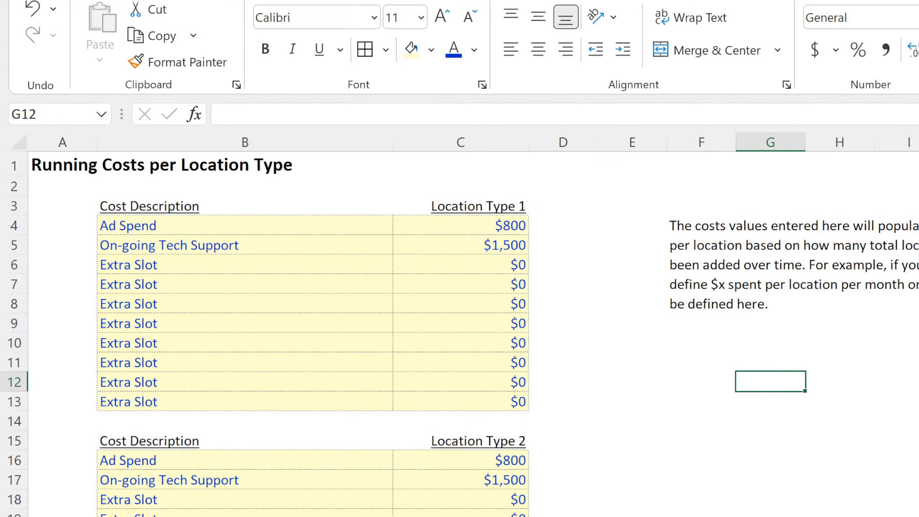
key(ctrl+Page_Down)
click(388, 326)
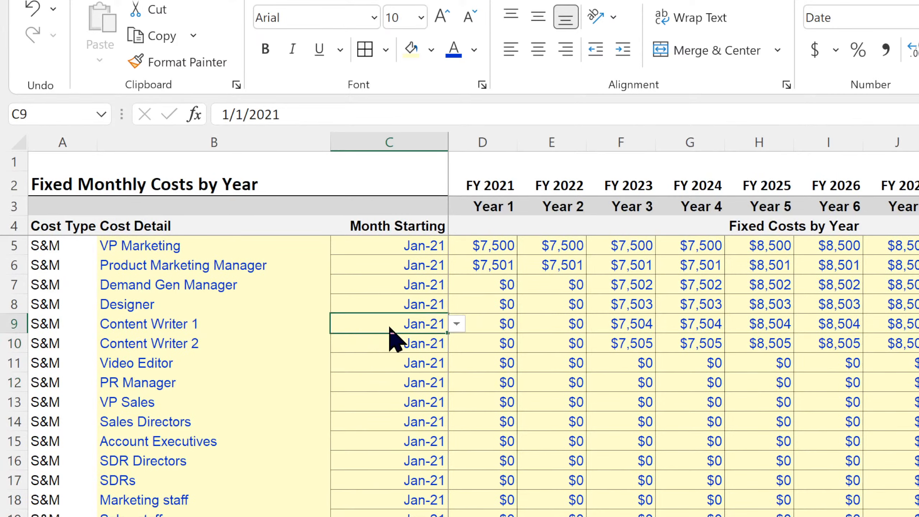
key(ctrl+c)
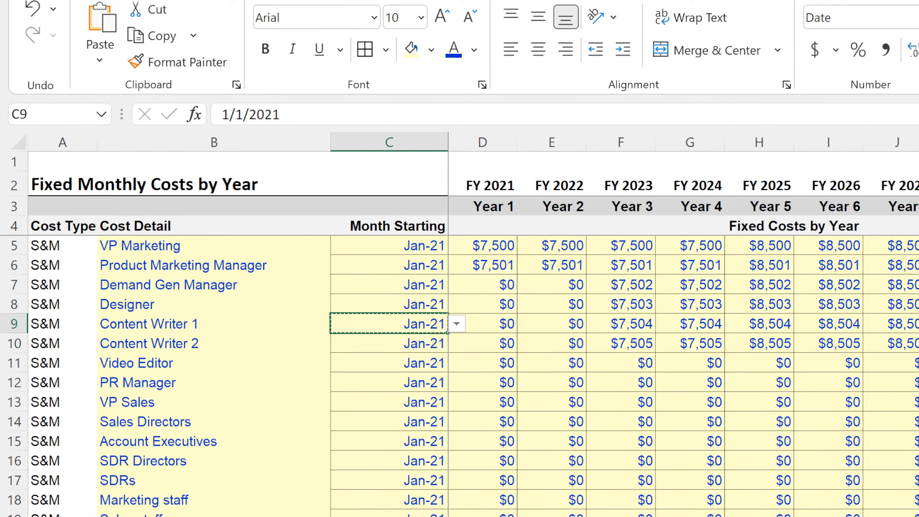
Set the Start Year in the Control sheet's main project assumptions to 2022.
key(ctrl+Page_Up)
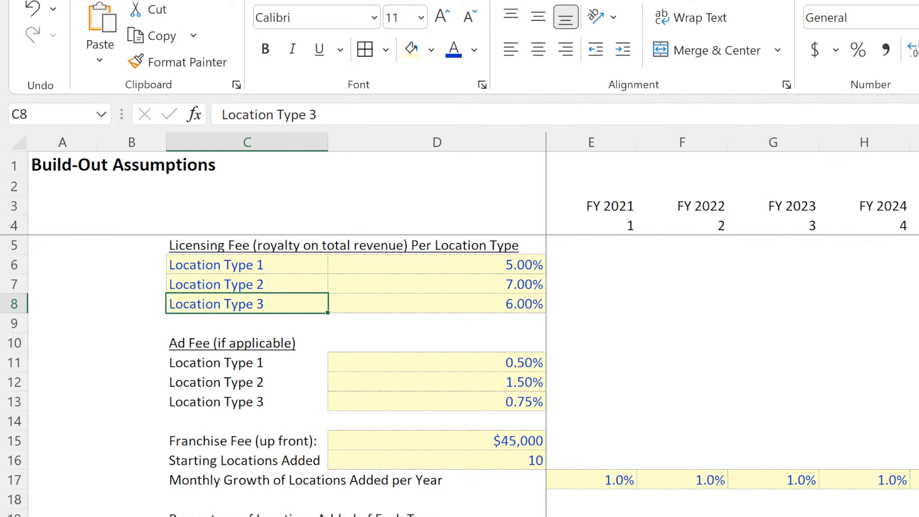
key(ctrl+Page_Up)
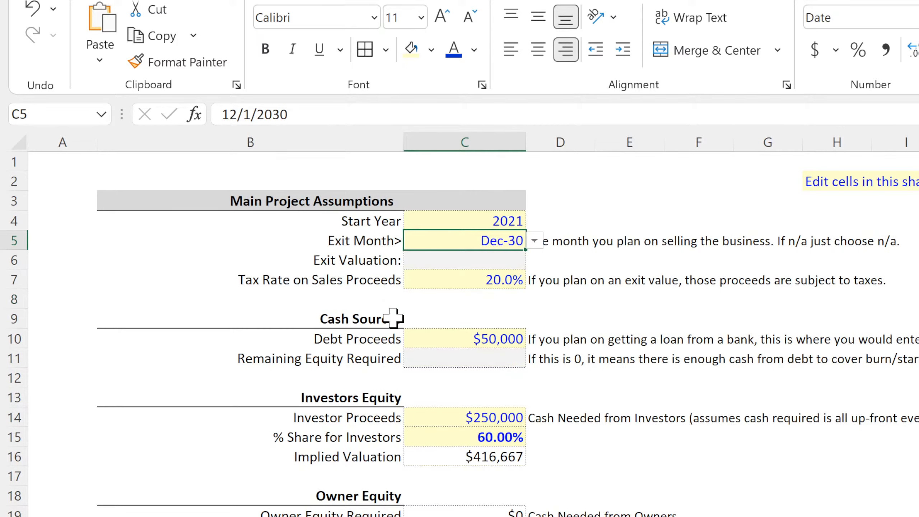
click(456, 220)
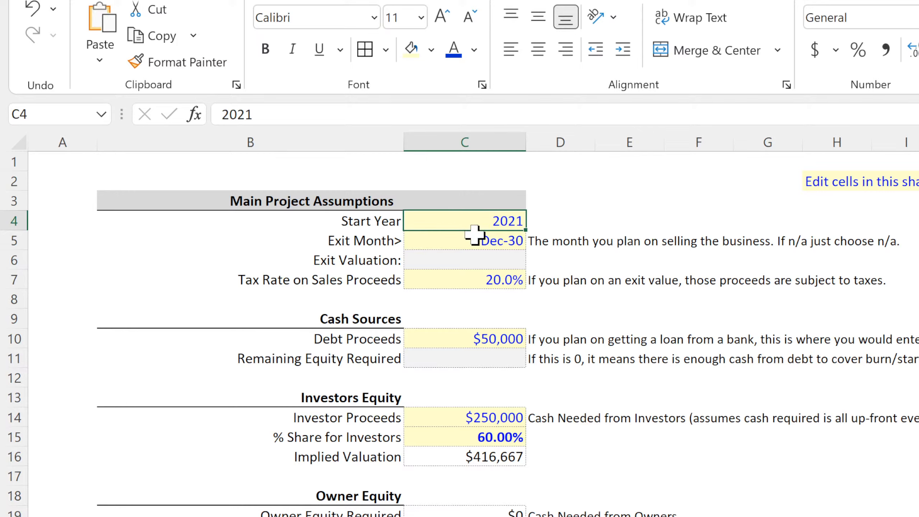
click(513, 242)
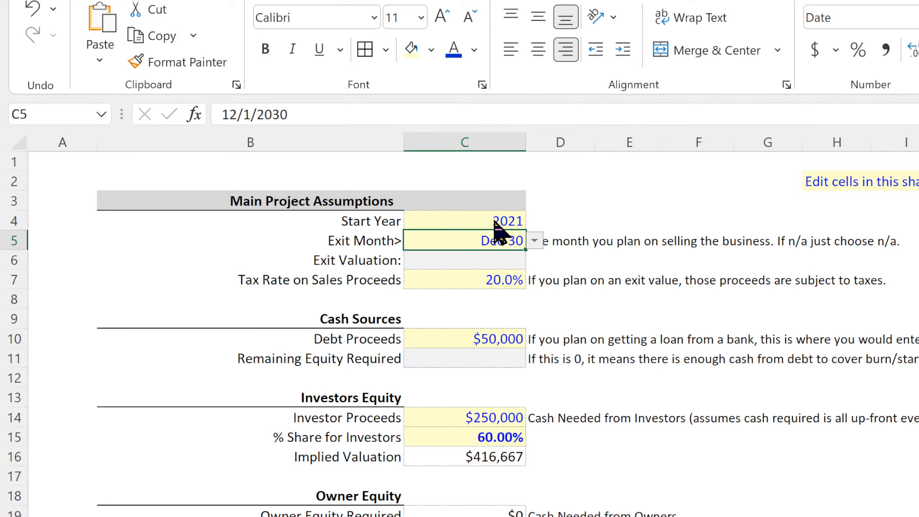
click(506, 219)
text(2)
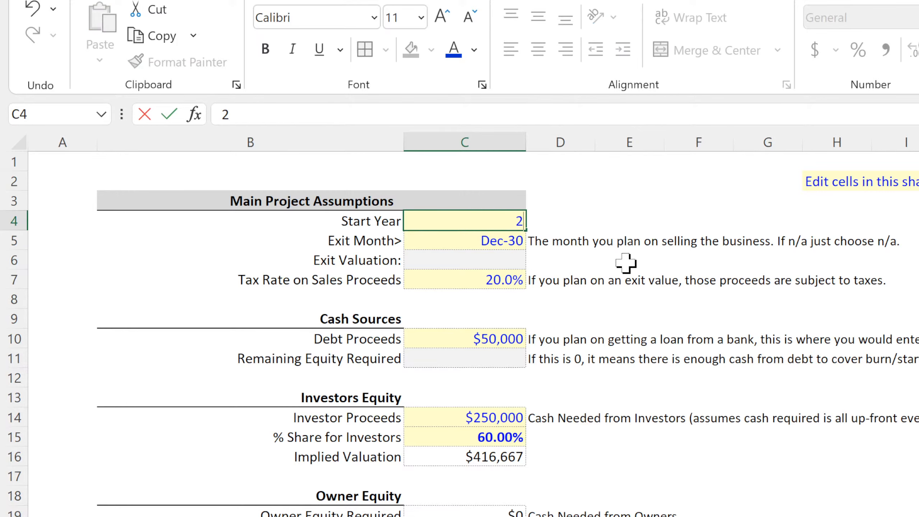
text(022)
key(Return)
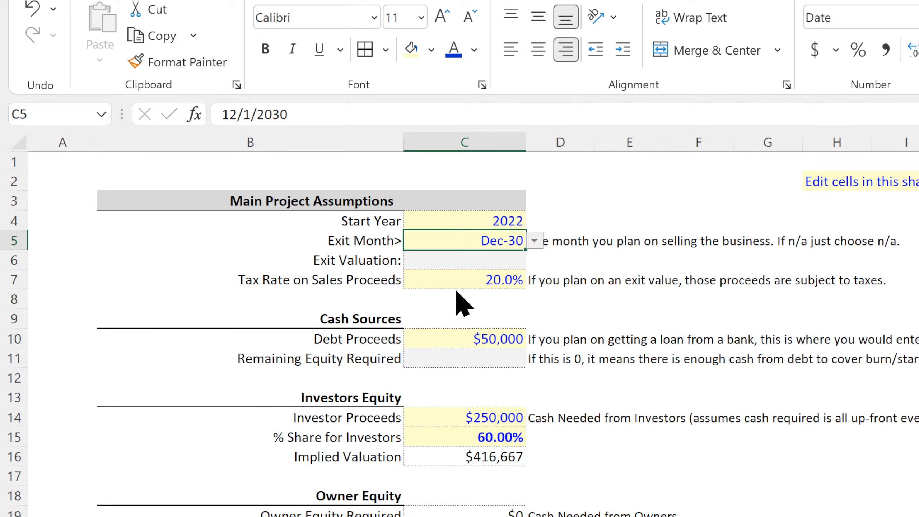
Set the Start Year in C4 back to 2021.
click(513, 221)
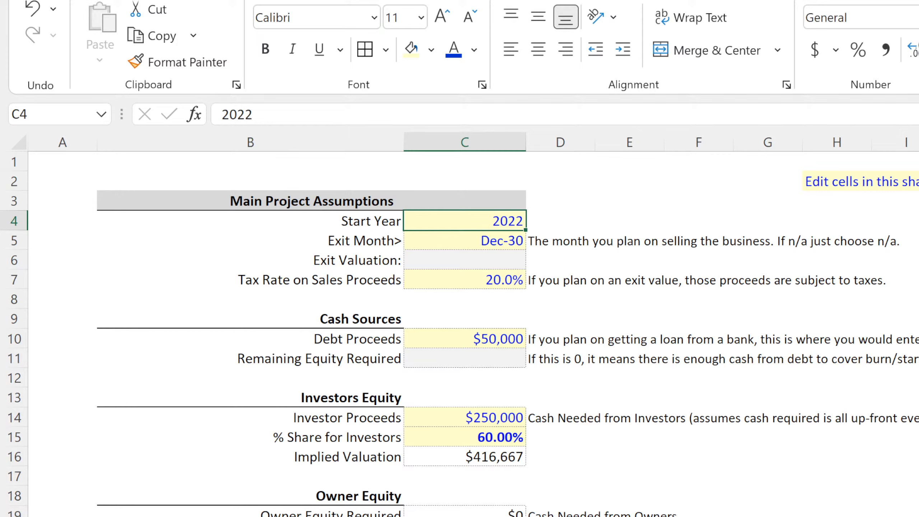
text(2021)
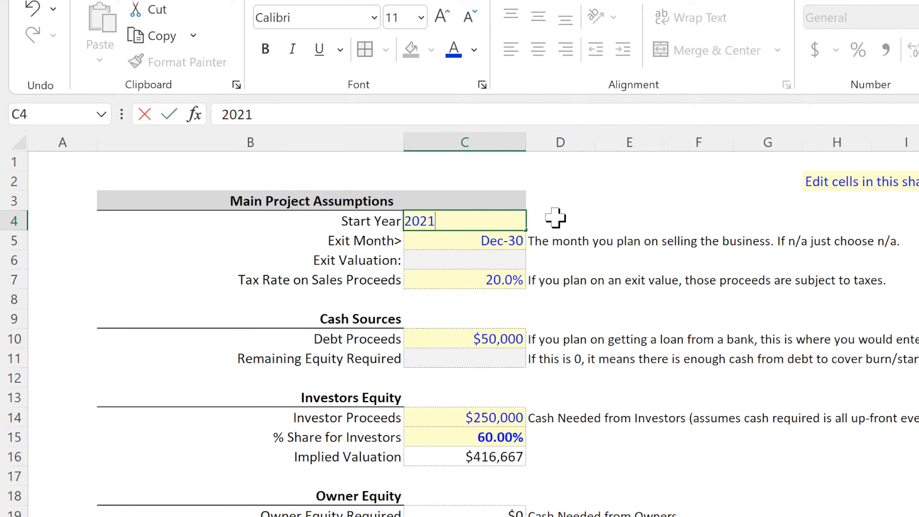
key(Return)
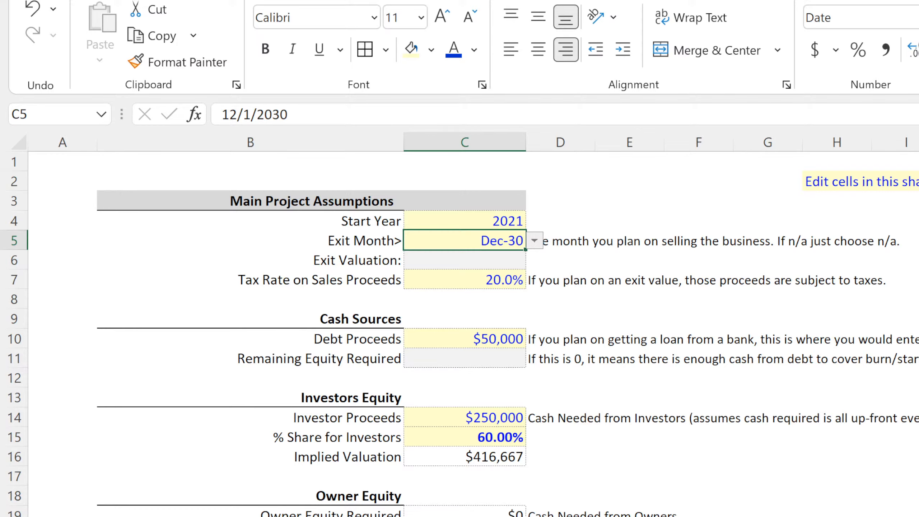
Check the fiscal year headers on the fixed monthly costs sheet, and return to Location Type 1's Jan-21 cell in the monthly pro-forma.
key(ctrl+Page_Down)
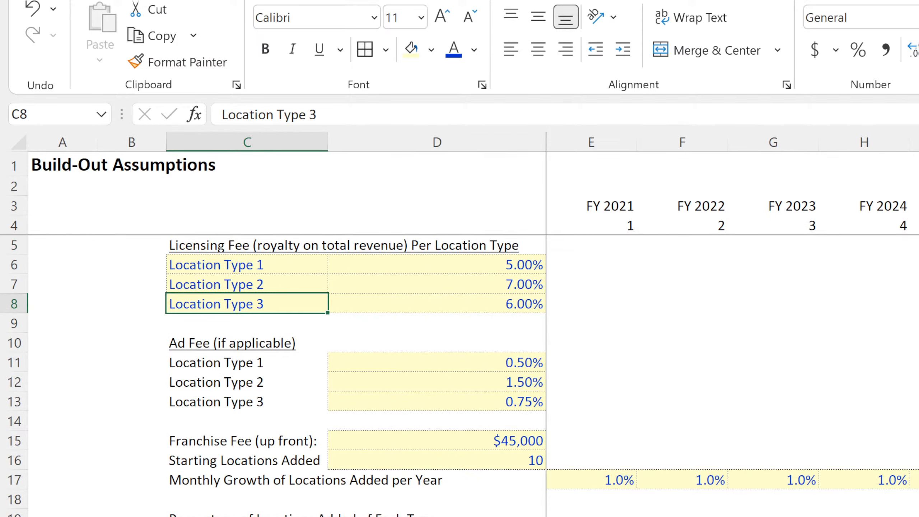
key(ctrl+Page_Down)
key(ctrl+Page_Down)
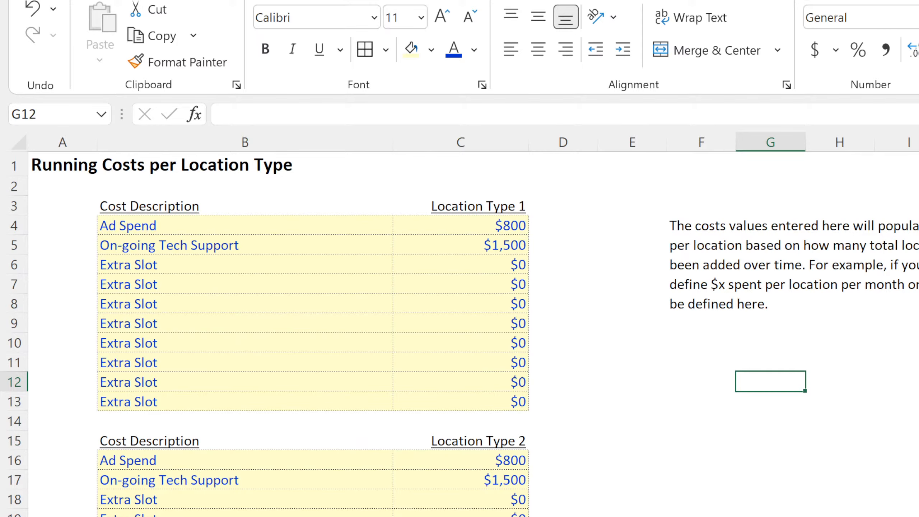
key(ctrl+Page_Down)
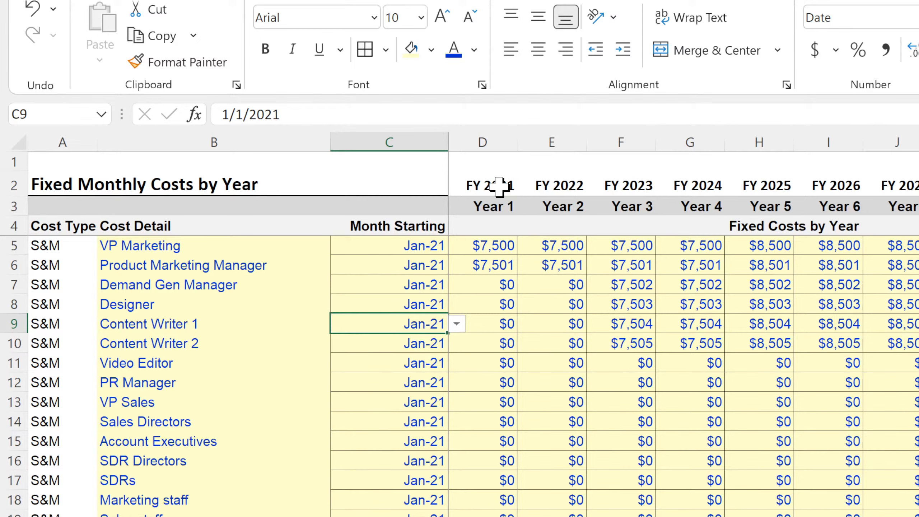
drag(500, 186, 918, 184)
key(ctrl+Page_Down)
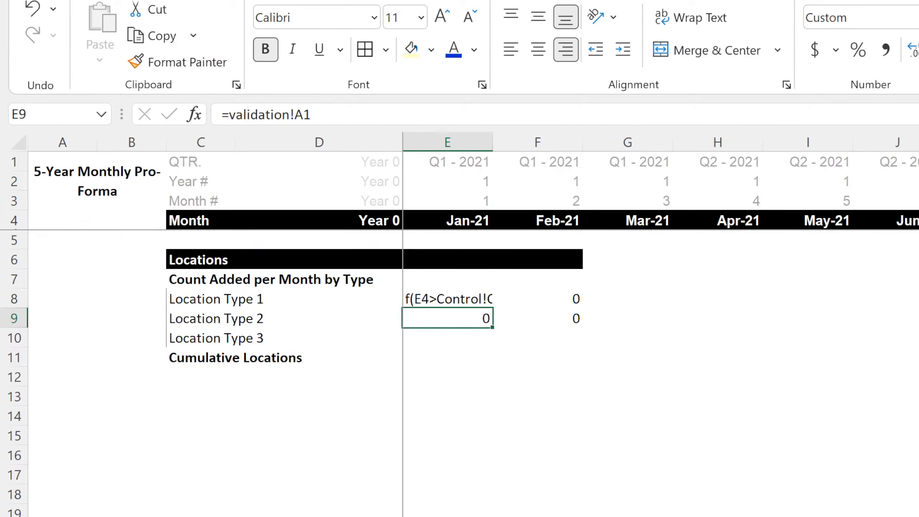
click(484, 299)
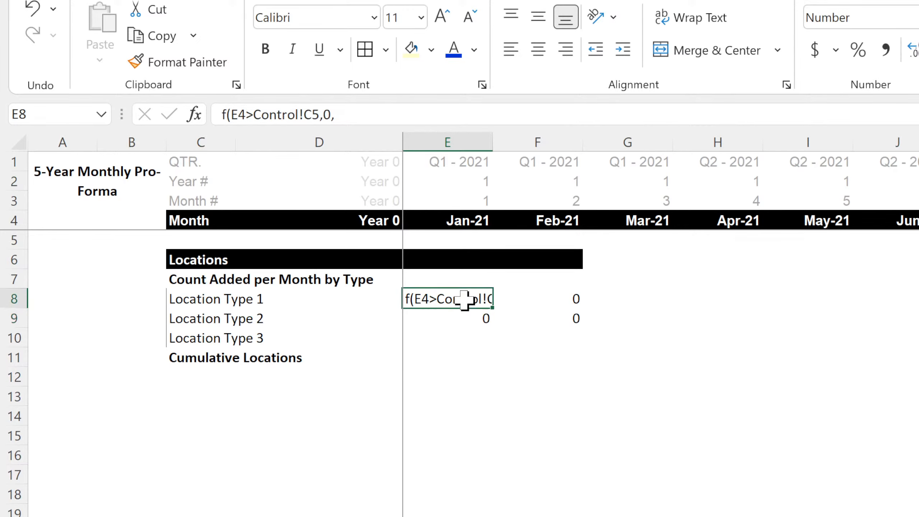
Copy the VP Sales Month Starting cell from the fixed monthly costs sheet into D20 of the Build-Out Assumptions sheet.
key(ctrl+Page_Up)
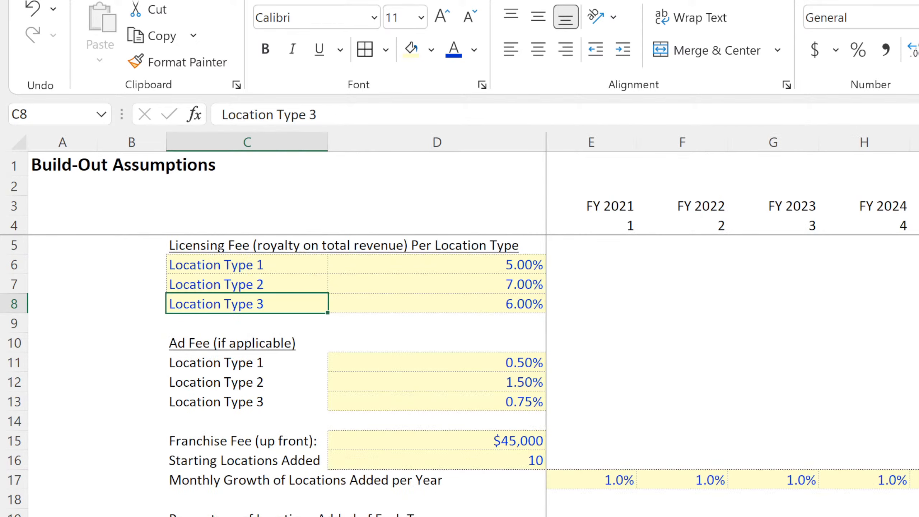
key(ctrl+Page_Up)
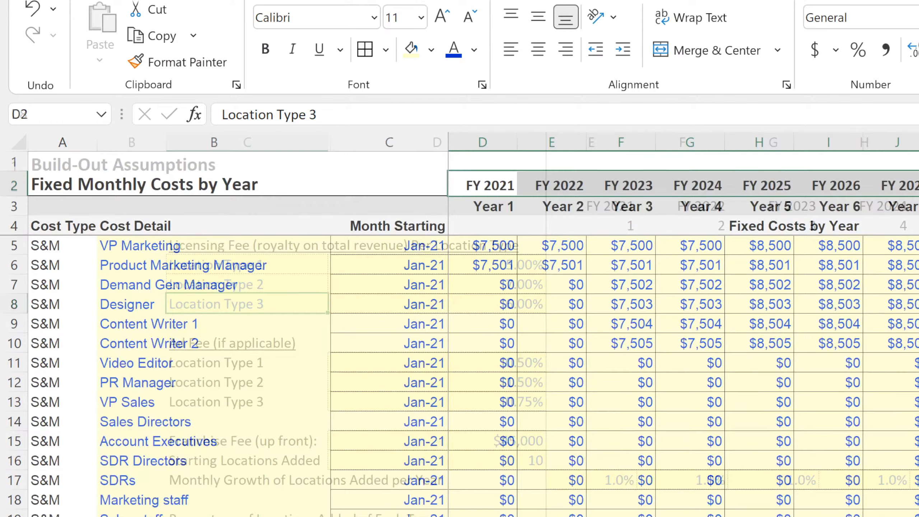
click(431, 403)
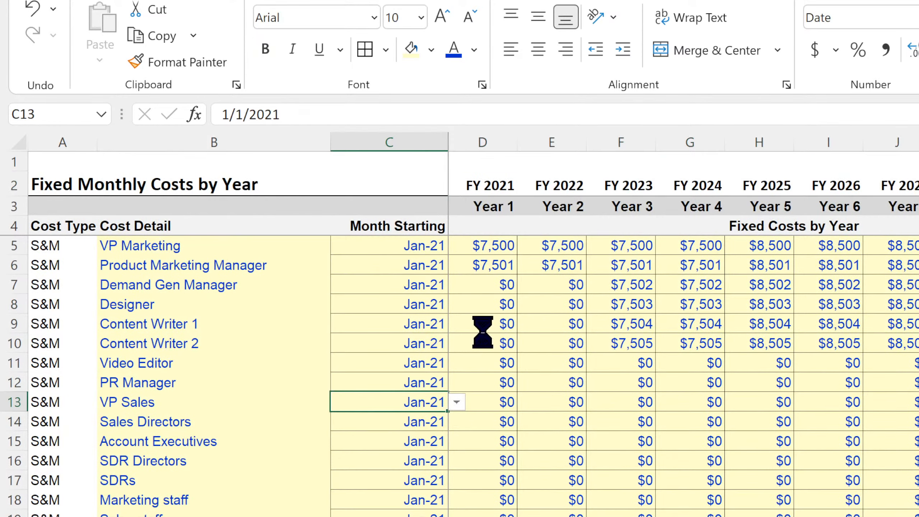
key(ctrl+c)
key(ctrl+Page_Down)
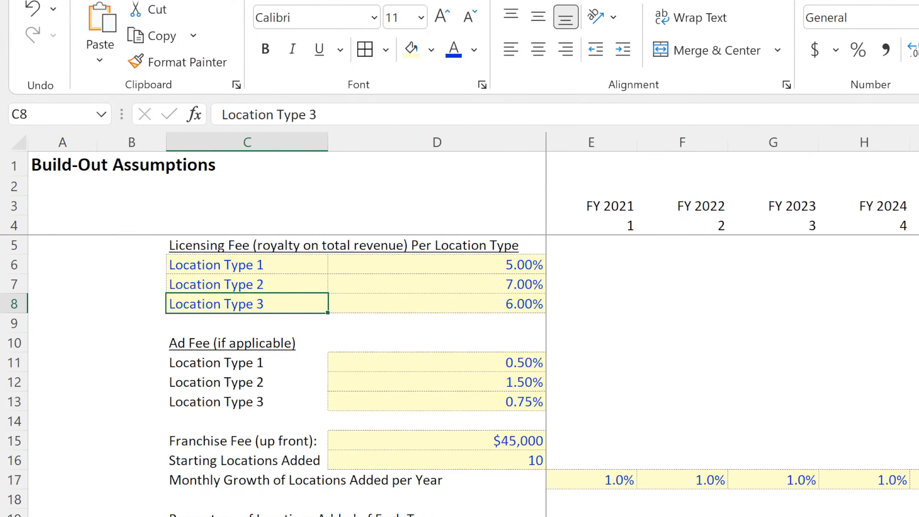
click(663, 340)
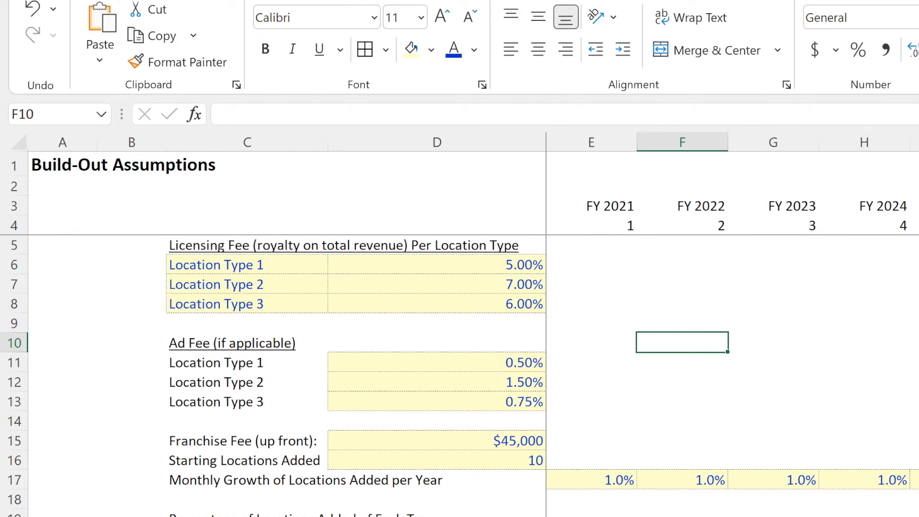
click(471, 516)
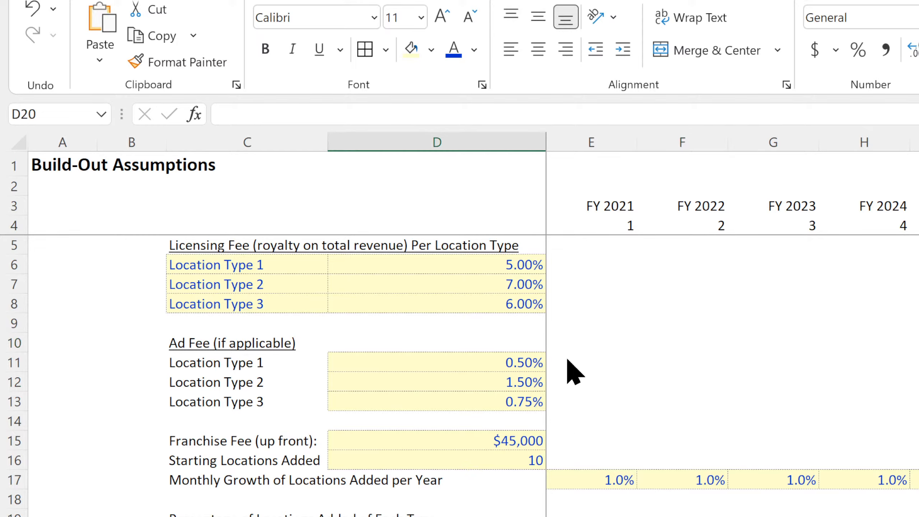
key(ctrl+v)
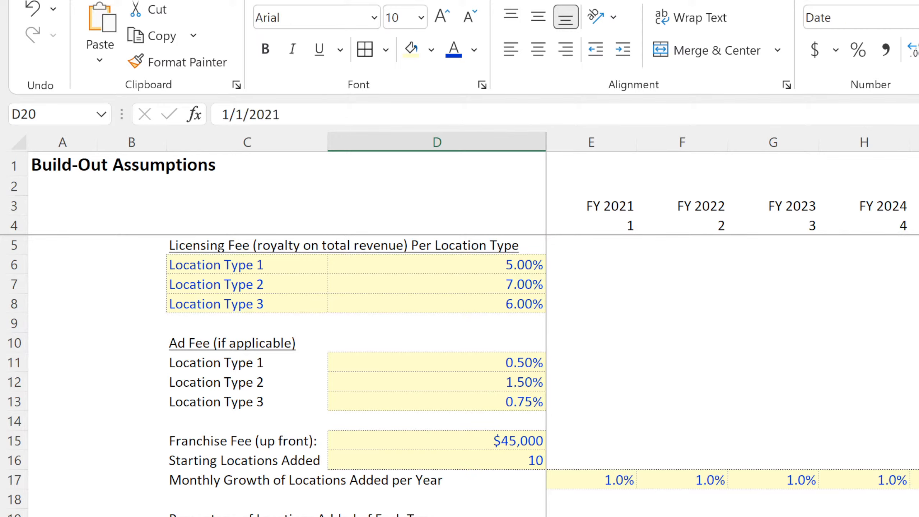
Paste the copied month starting date into D21 and D22 for the other two location types.
key(Down)
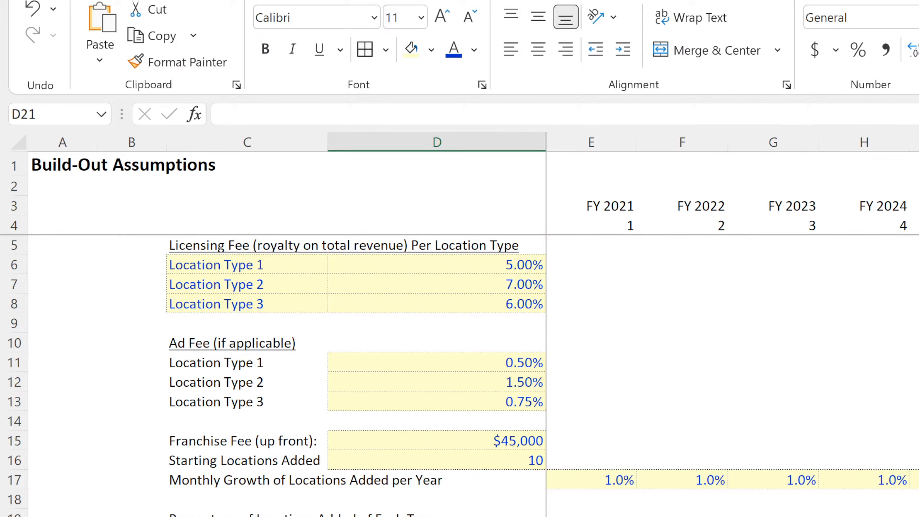
key(Up)
key(Up)
key(Down)
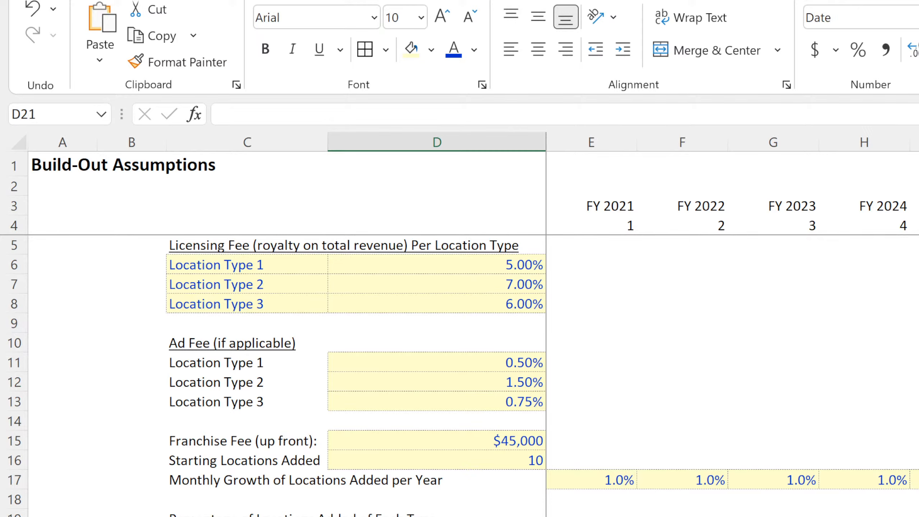
key(ctrl+v)
key(Down)
key(ctrl+v)
click(683, 516)
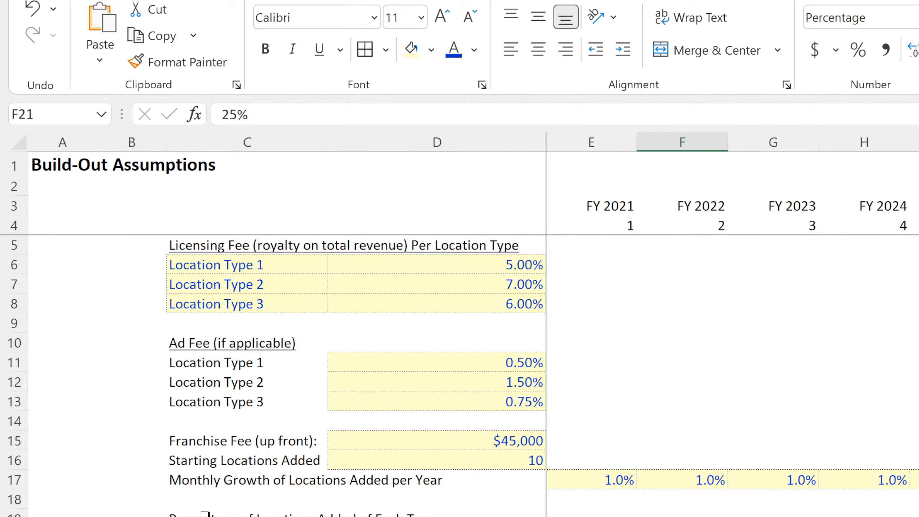
Enter the heading Start Month of Rollout in D19 above the dates and right-align it.
click(529, 515)
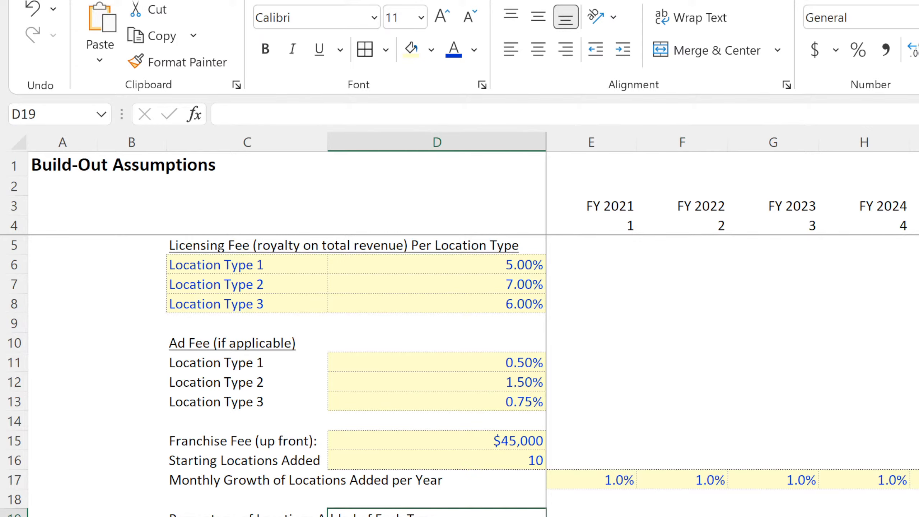
text(S)
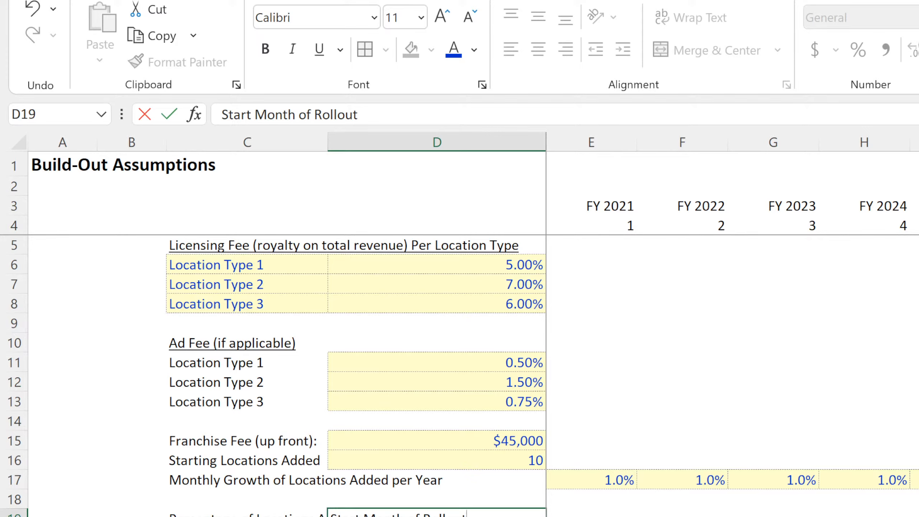
text(tart Month of Rollout)
key(Return)
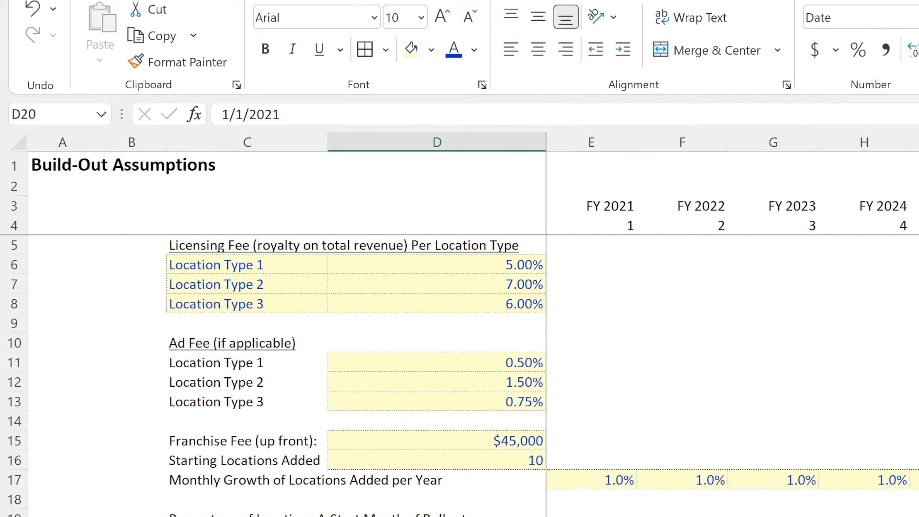
click(474, 511)
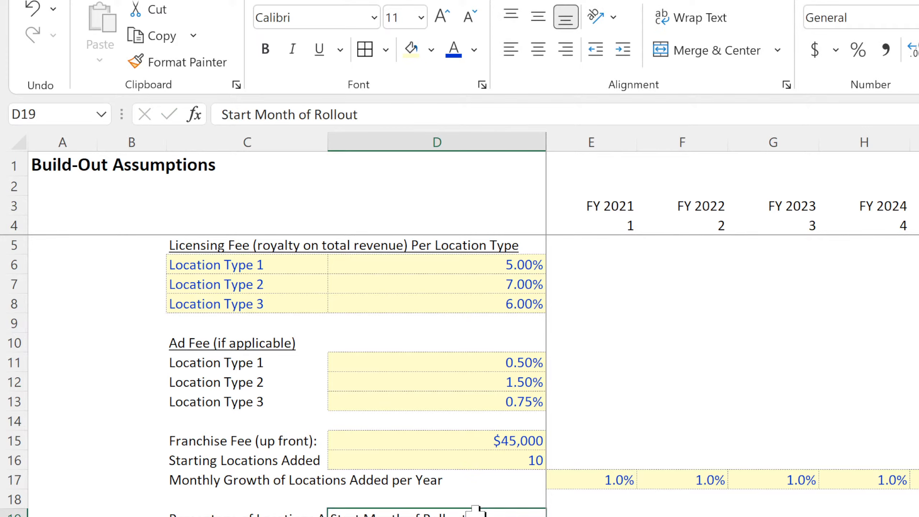
click(573, 47)
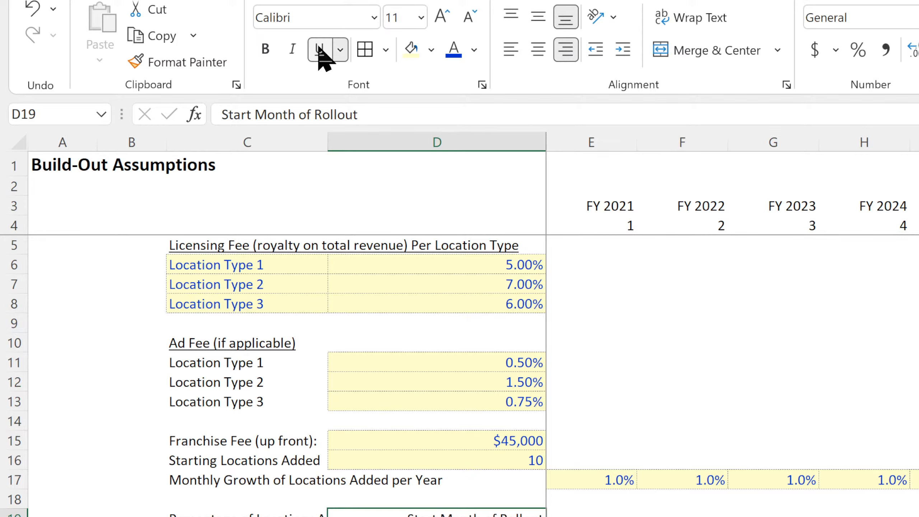
Delete the empty column B and widen the label column so the long labels fit.
click(51, 481)
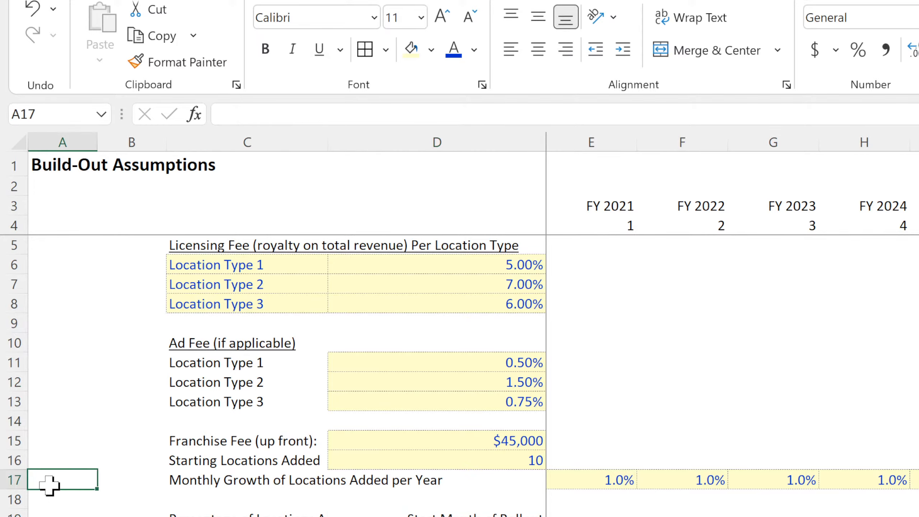
click(145, 137)
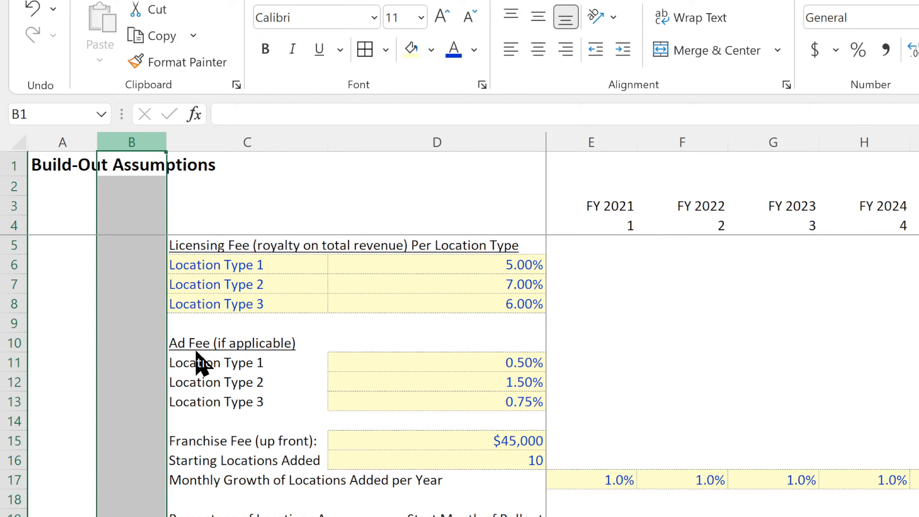
key(ctrl+minus)
click(308, 260)
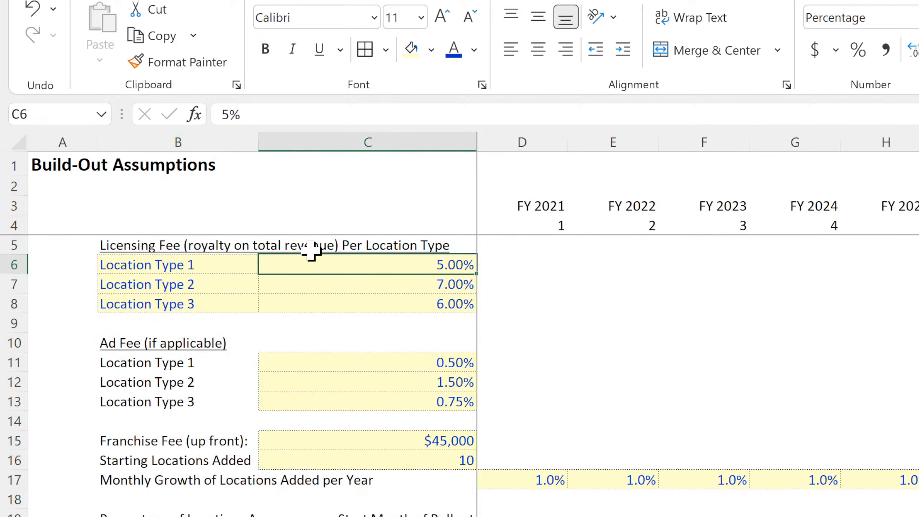
drag(258, 141, 431, 139)
click(611, 516)
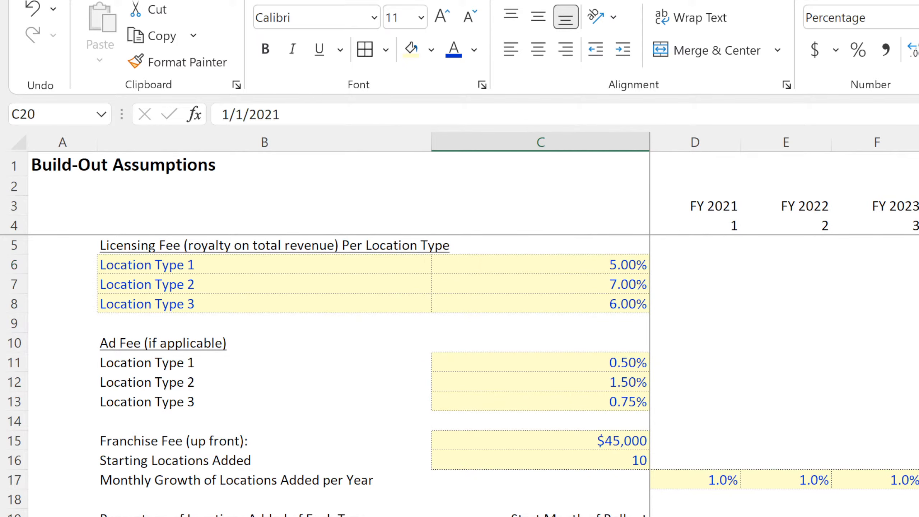
click(612, 516)
Insert two blank rows between Starting Locations Added and Monthly Growth of Locations Added per Year.
click(631, 460)
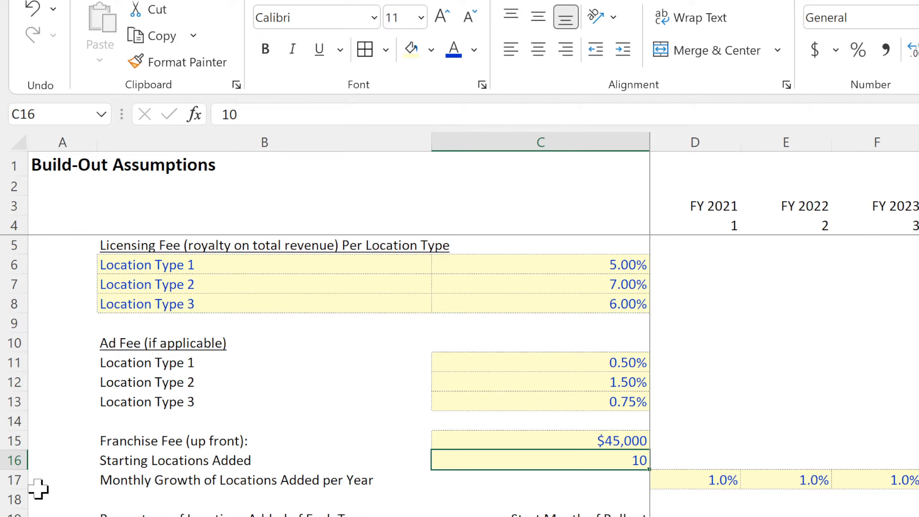
click(5, 483)
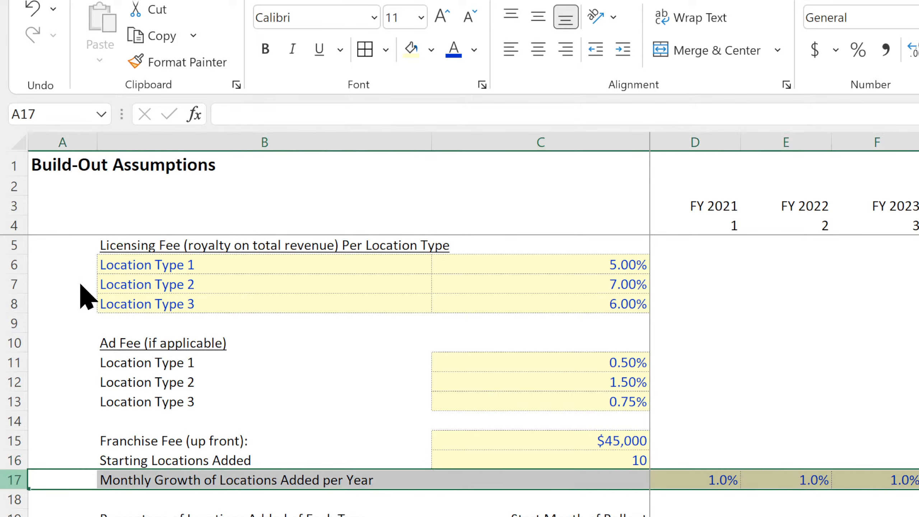
key(ctrl+shift+plus)
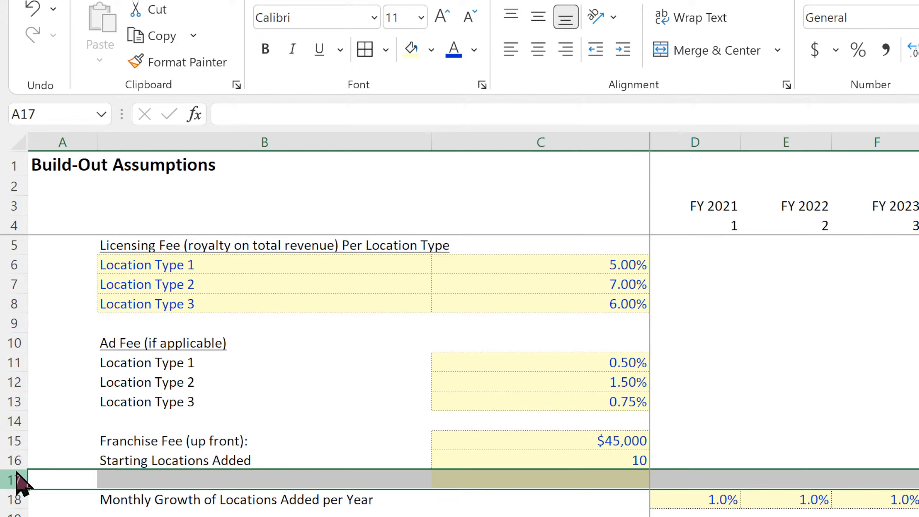
key(ctrl+shift+plus)
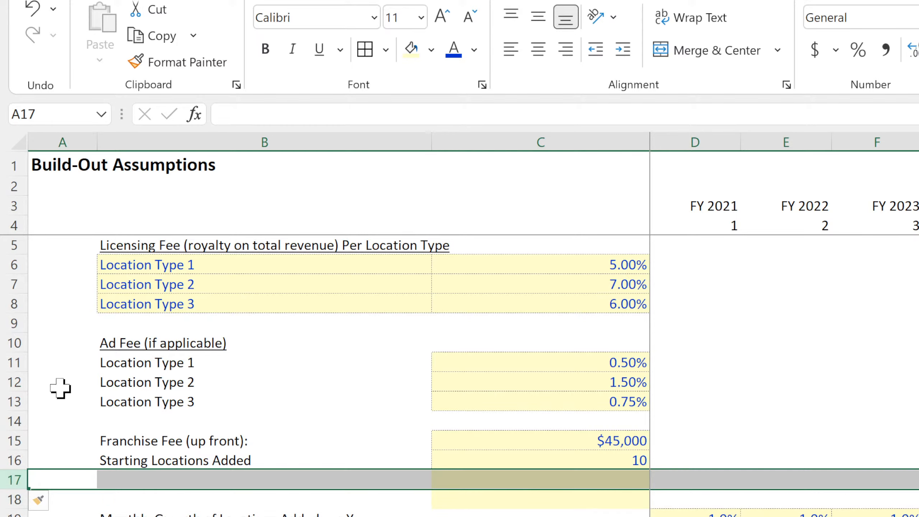
click(14, 516)
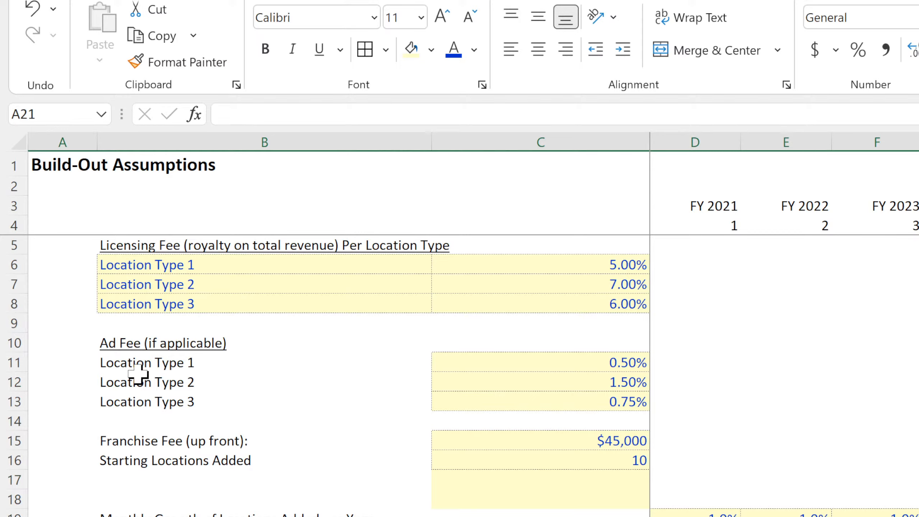
click(704, 514)
drag(703, 514, 918, 514)
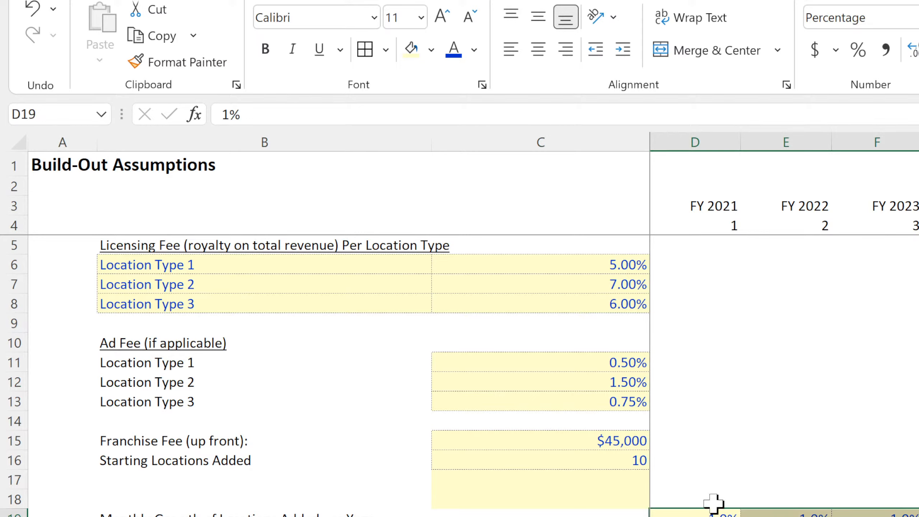
Fill the starting locations value of 10 down to C18 and rename the B16 label Starting Locations Added by Type.
click(641, 462)
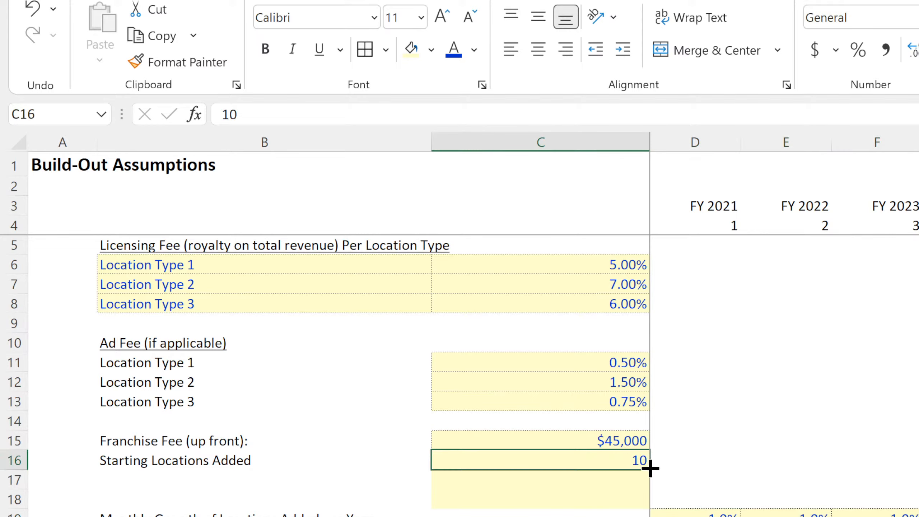
drag(650, 468, 636, 501)
click(225, 463)
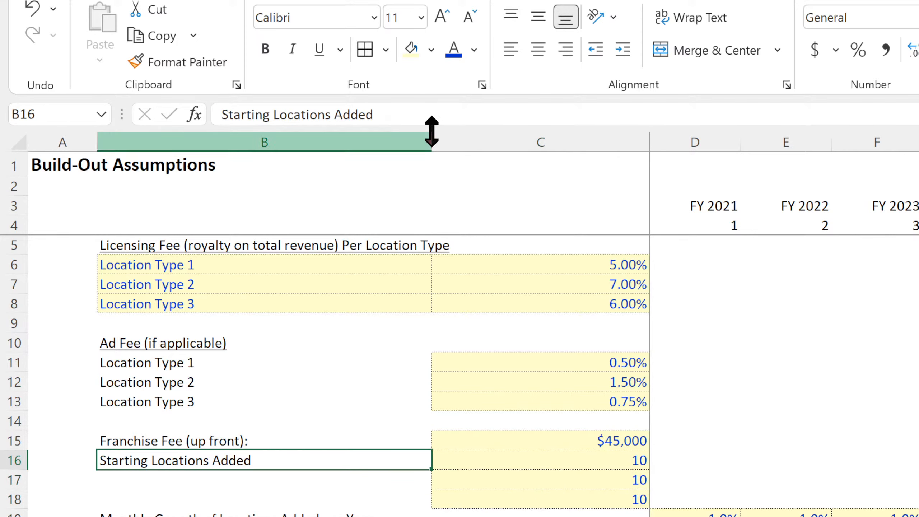
click(429, 109)
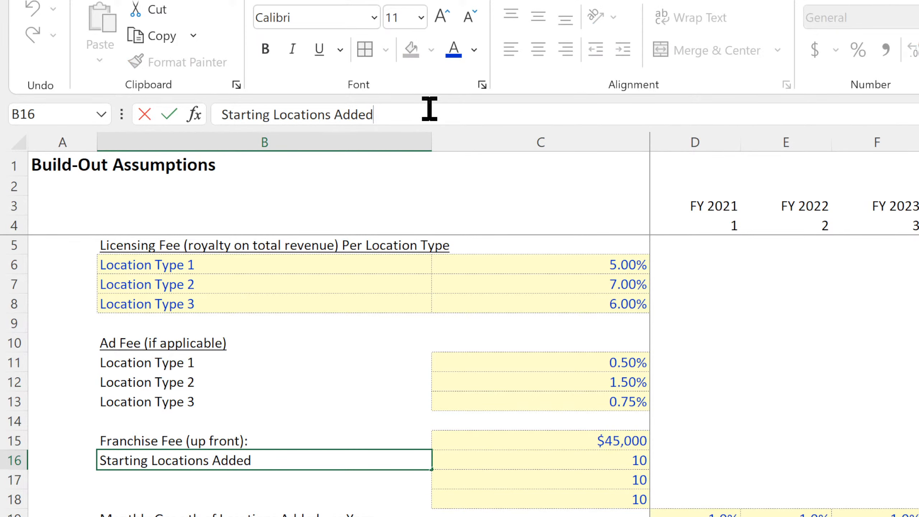
text(by Type)
key(Return)
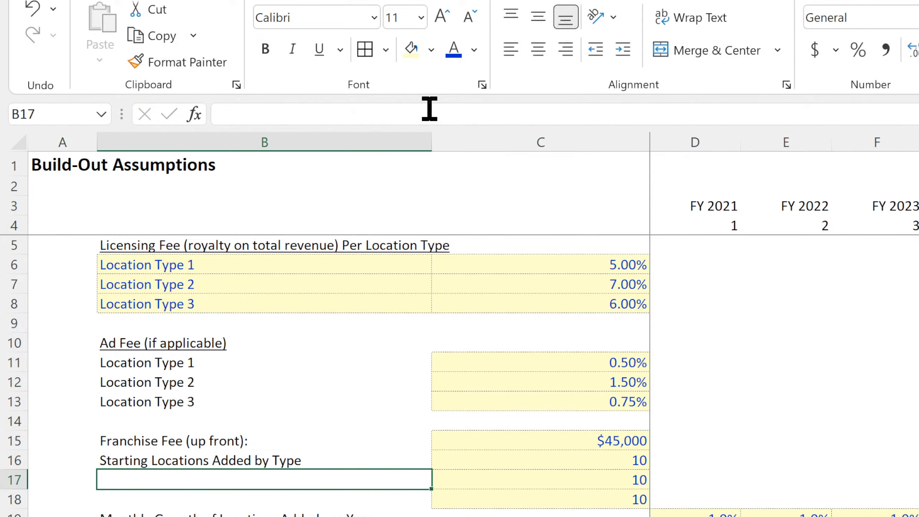
Insert two blank rows beneath the Starting Locations Added by Type row and select row 16.
click(156, 367)
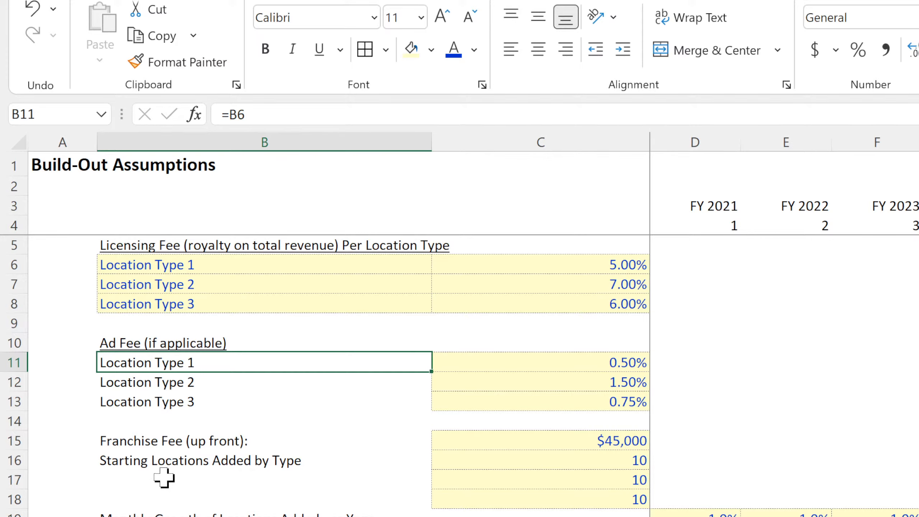
click(12, 479)
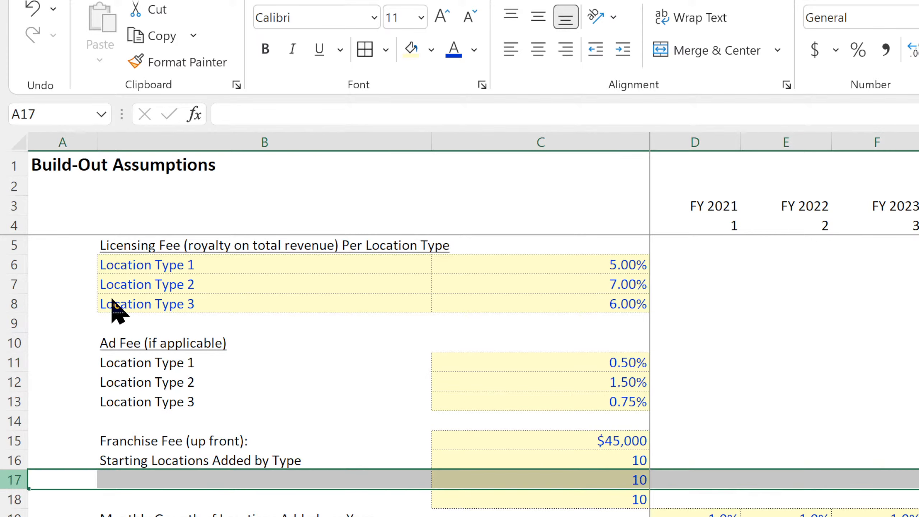
key(ctrl+shift+plus)
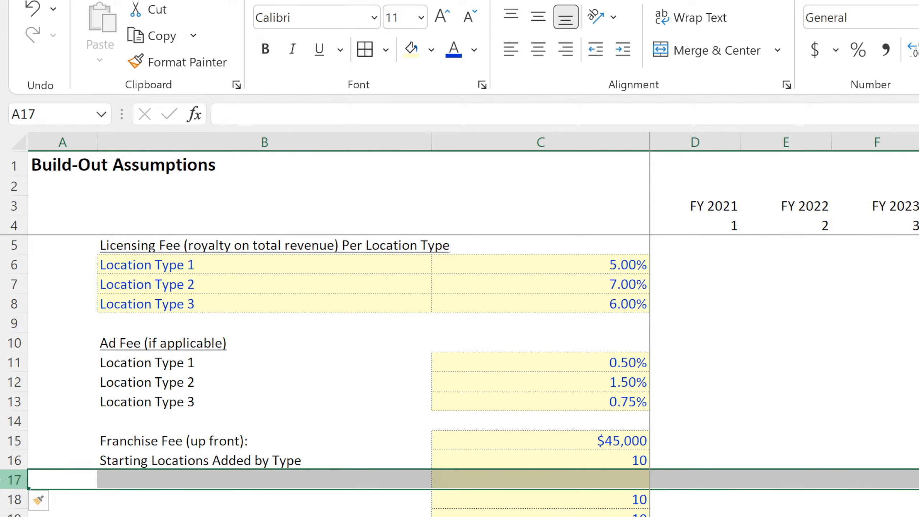
right_click(3, 481)
click(76, 288)
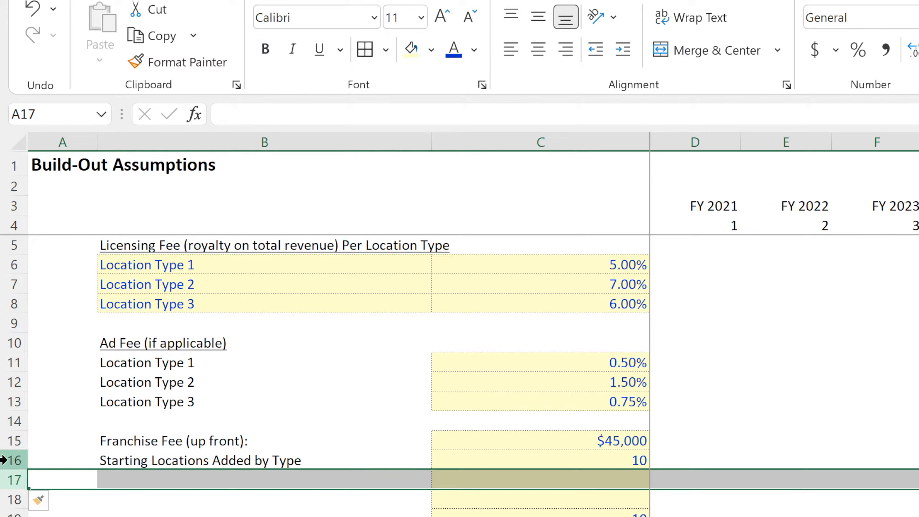
click(195, 443)
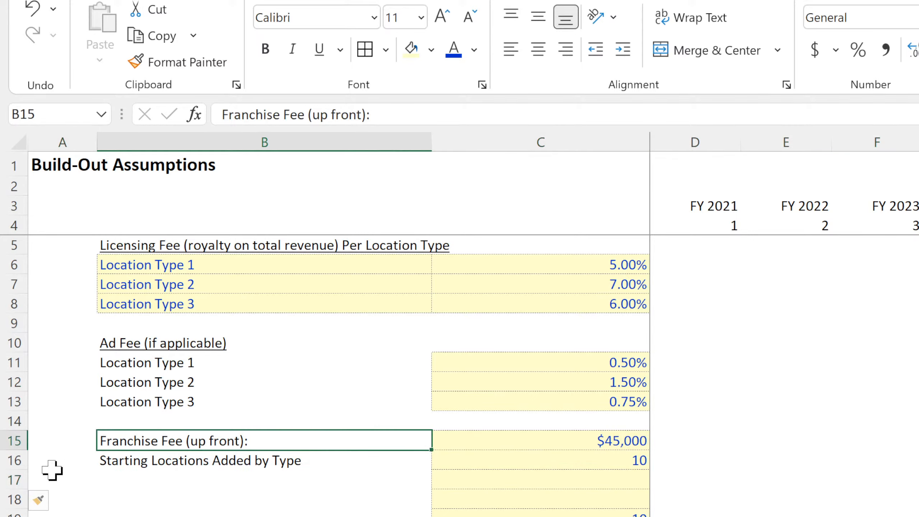
click(10, 460)
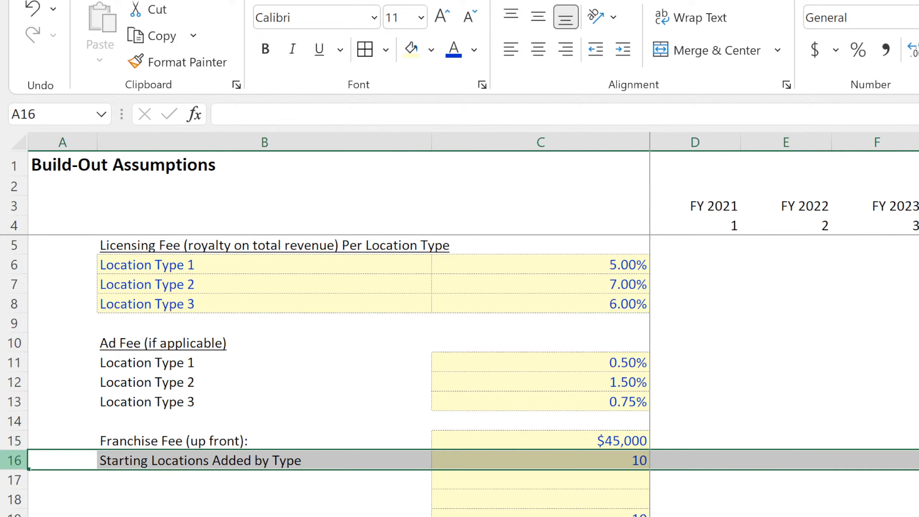
Insert a blank row above Starting Locations Added by Type and clear the yellow input formatting from its cells.
key(ctrl+shift+plus)
click(673, 462)
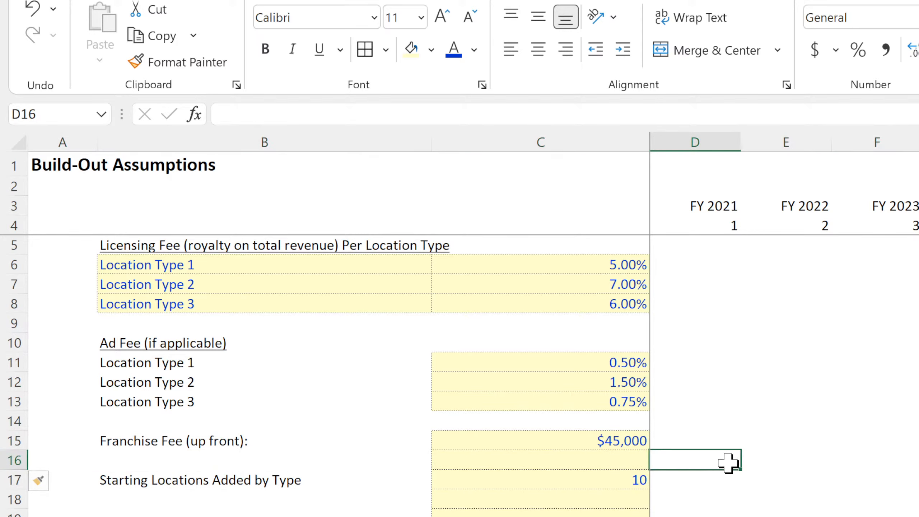
drag(740, 469, 195, 473)
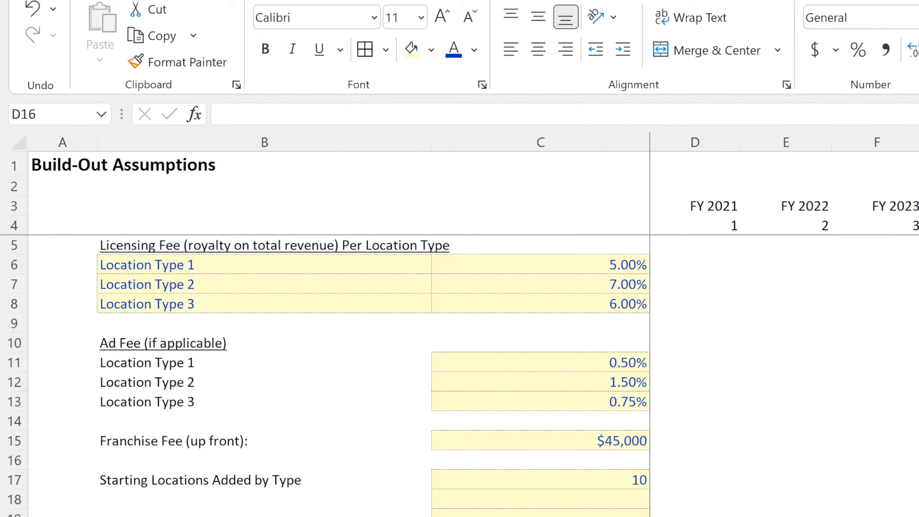
click(608, 478)
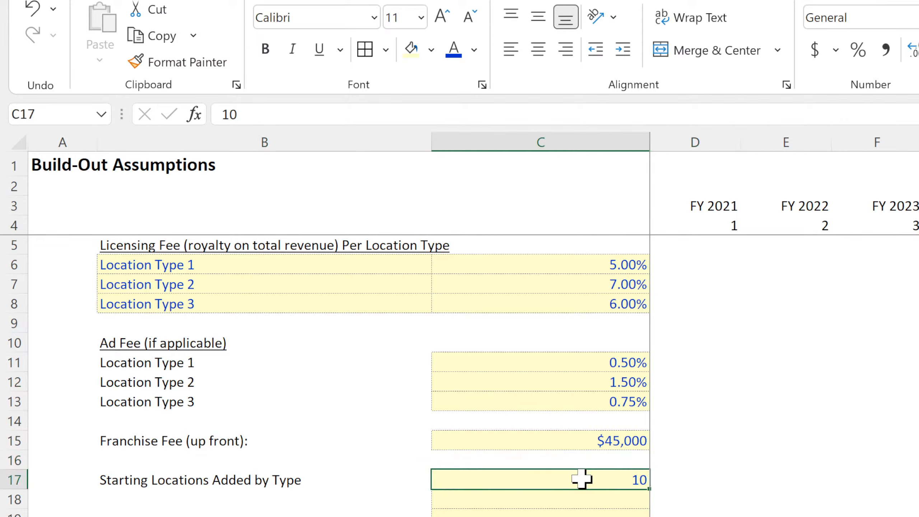
Insert three blank rows directly beneath the Franchise Fee (up front) row.
click(234, 448)
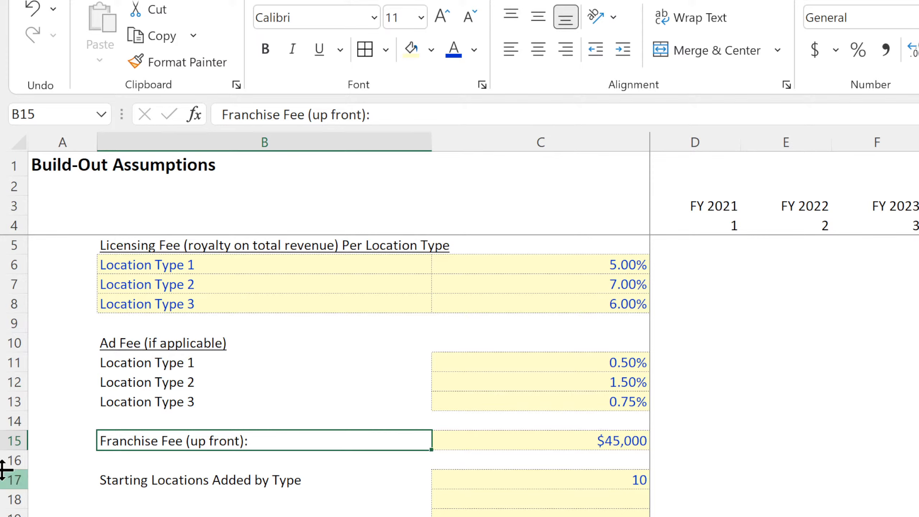
drag(10, 460, 4, 497)
click(6, 510)
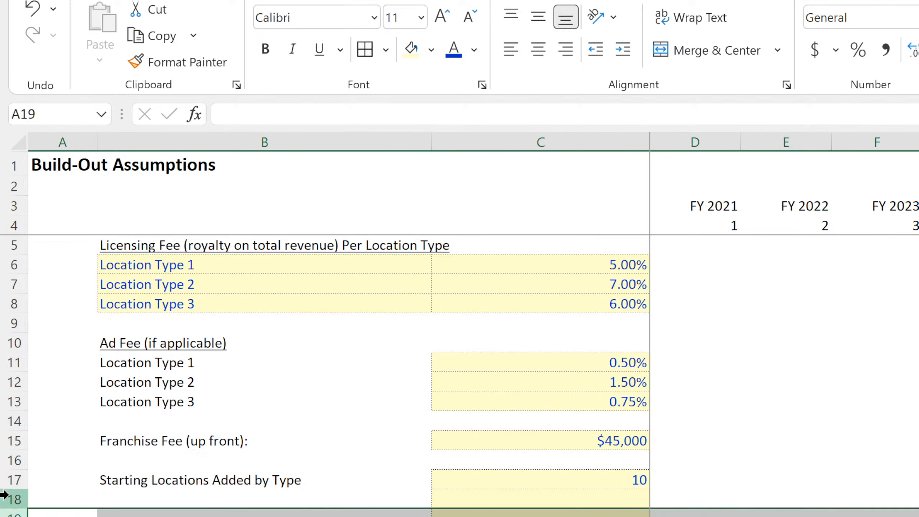
click(10, 501)
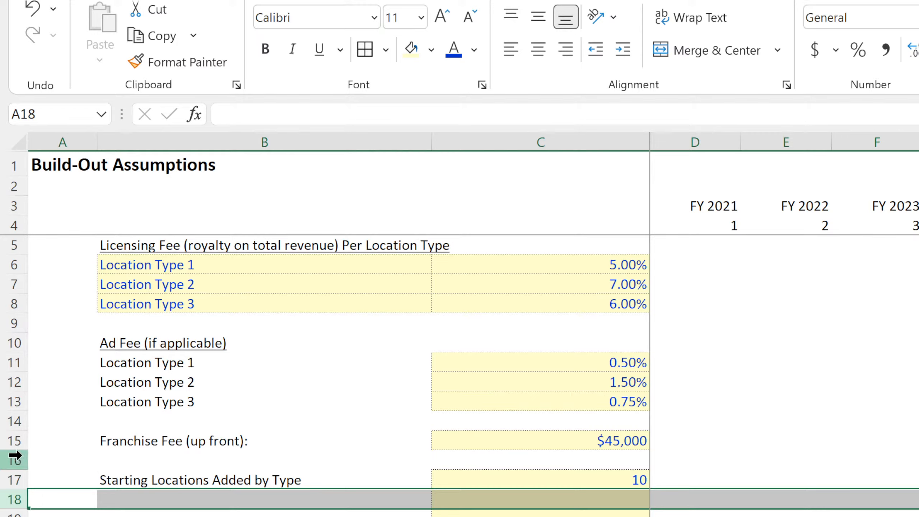
drag(8, 465, 11, 499)
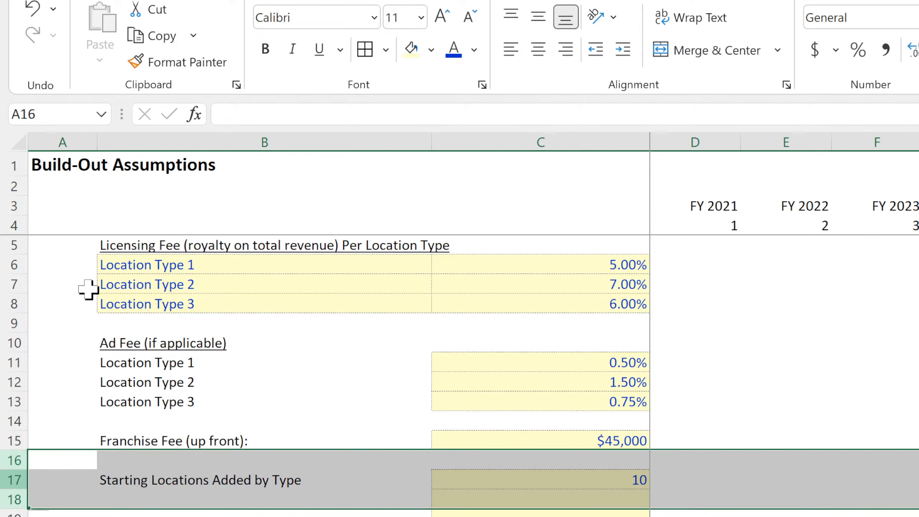
key(ctrl+minus)
Link B16 to the location type name in B11 and fill the formula down to B18.
click(138, 457)
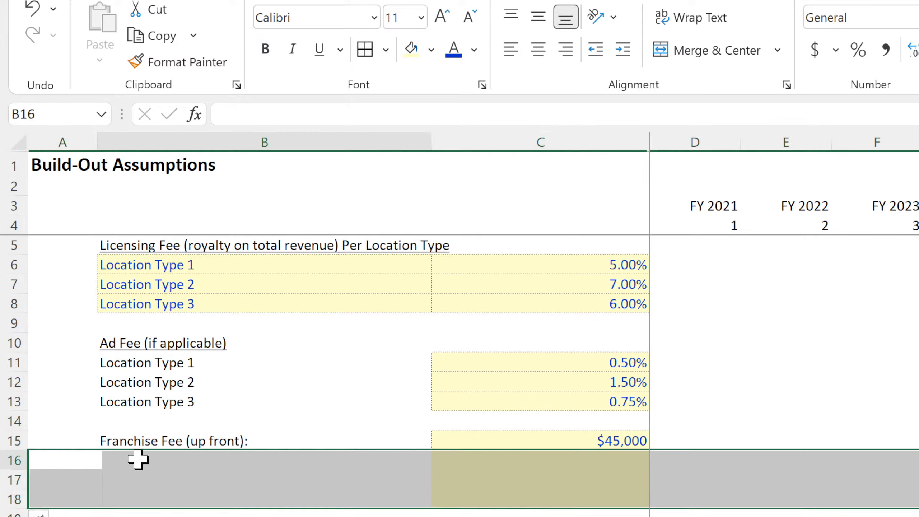
text(=)
click(140, 362)
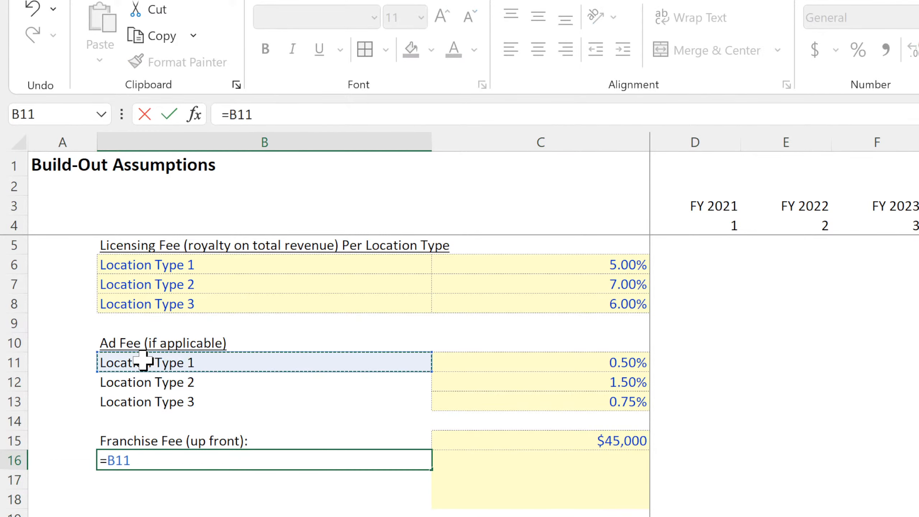
key(Return)
click(163, 462)
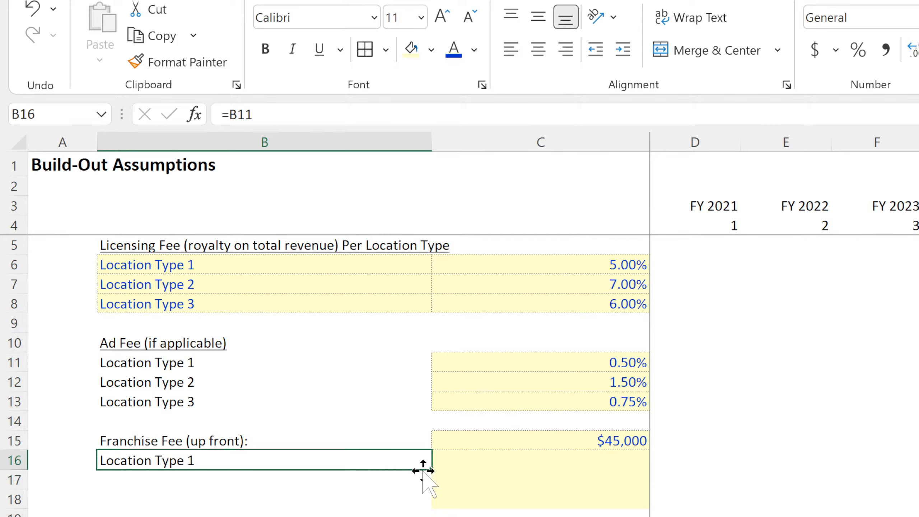
drag(435, 472, 430, 503)
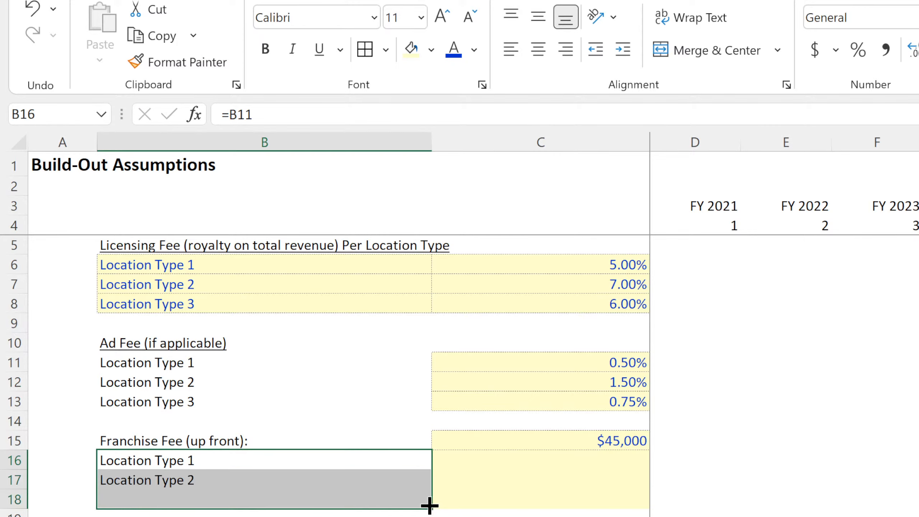
Place the $45,000 franchise fee in C16:C18 instead of the heading row and underline the B15 heading.
click(601, 444)
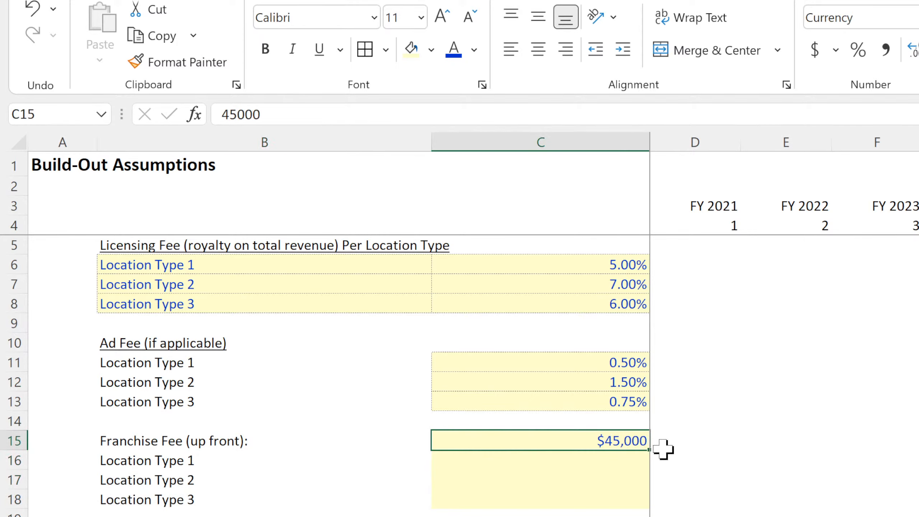
drag(630, 445, 642, 503)
click(163, 442)
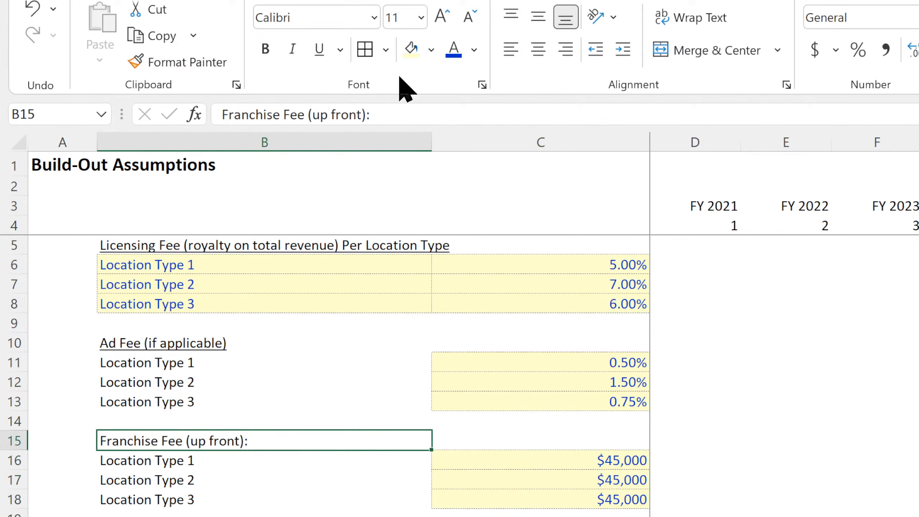
click(327, 45)
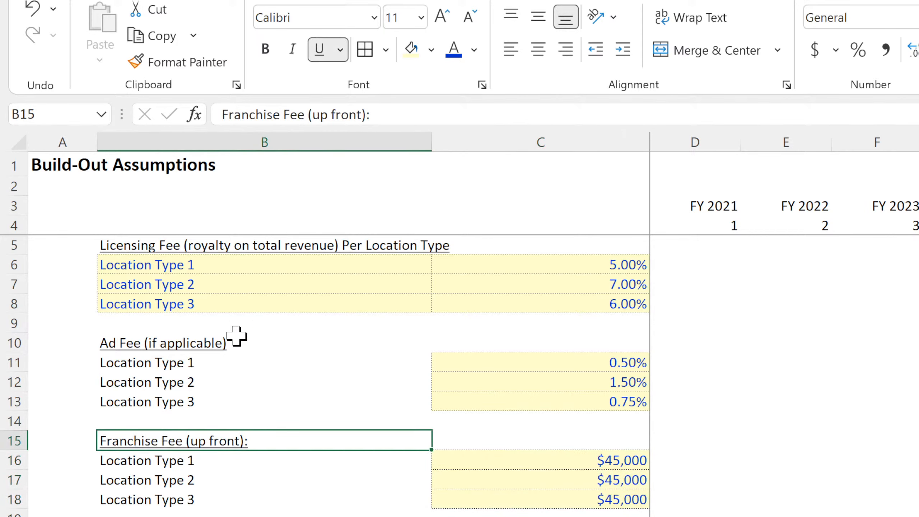
Rename the B15 heading as "Franchise Fee per Location Type (up front):".
double_click(171, 442)
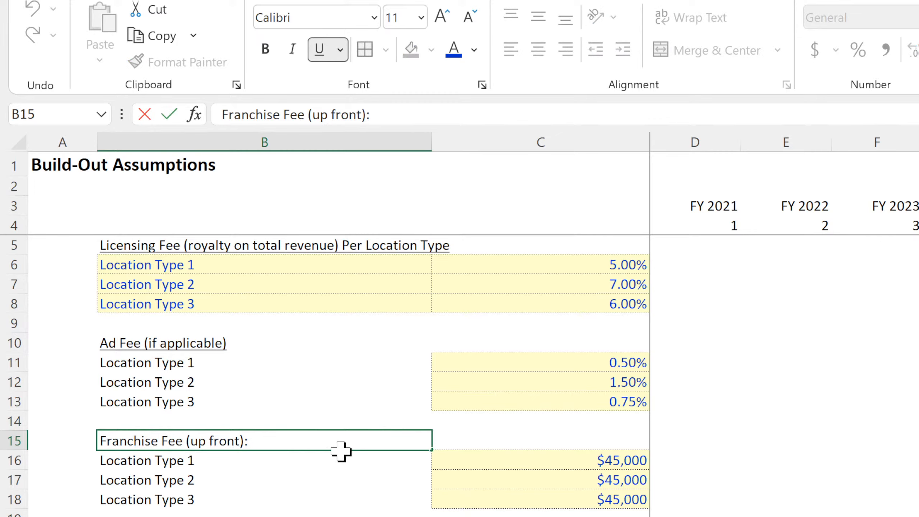
text(per Location Ty )
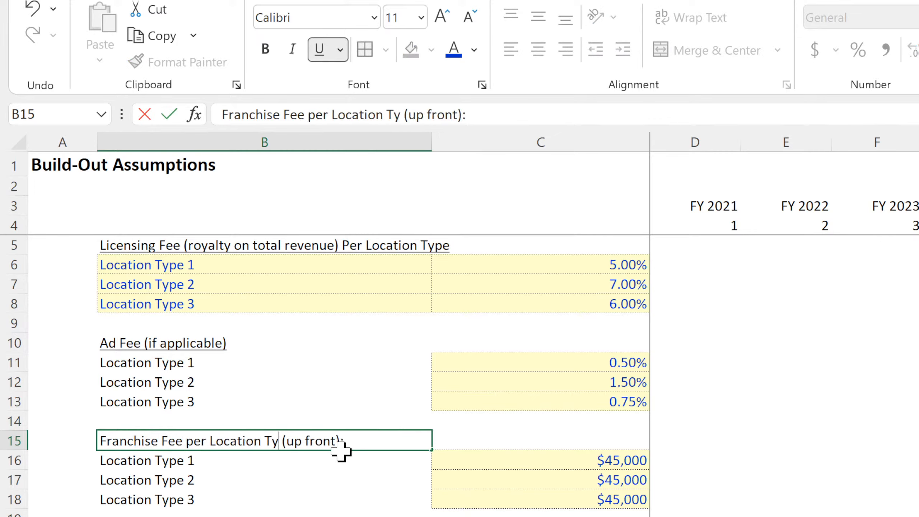
text(pe)
key(Return)
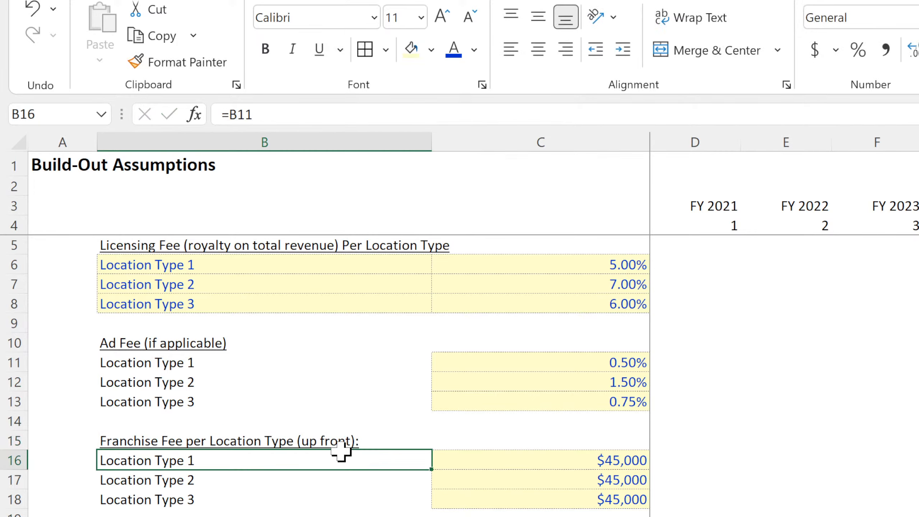
Rename the B10 heading as "Ad Fee per Location Type (if applicable)".
double_click(141, 342)
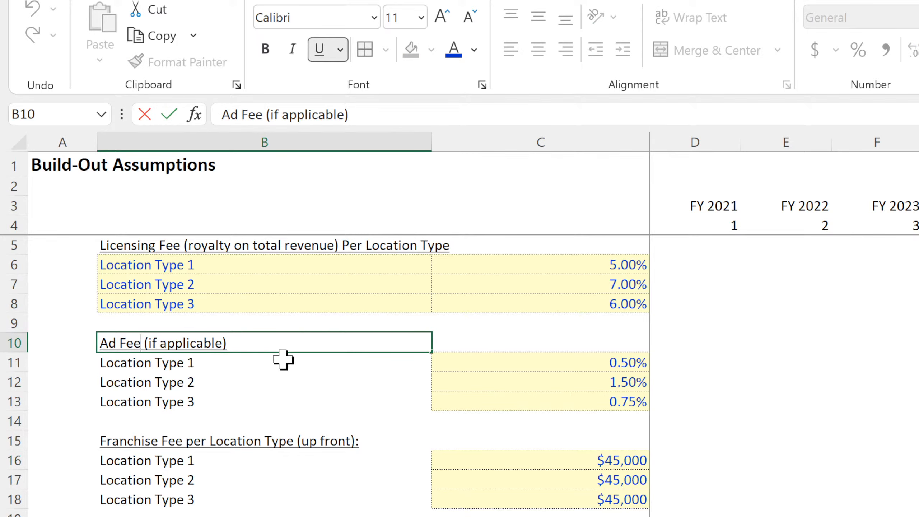
text(by L)
key(BackSpace)
key(BackSpace)
key(BackSpace)
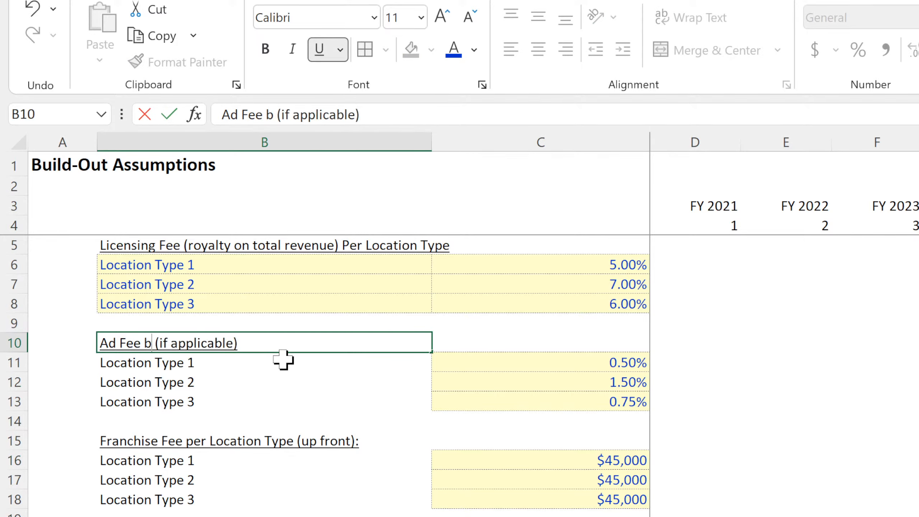
key(BackSpace)
text(per Location)
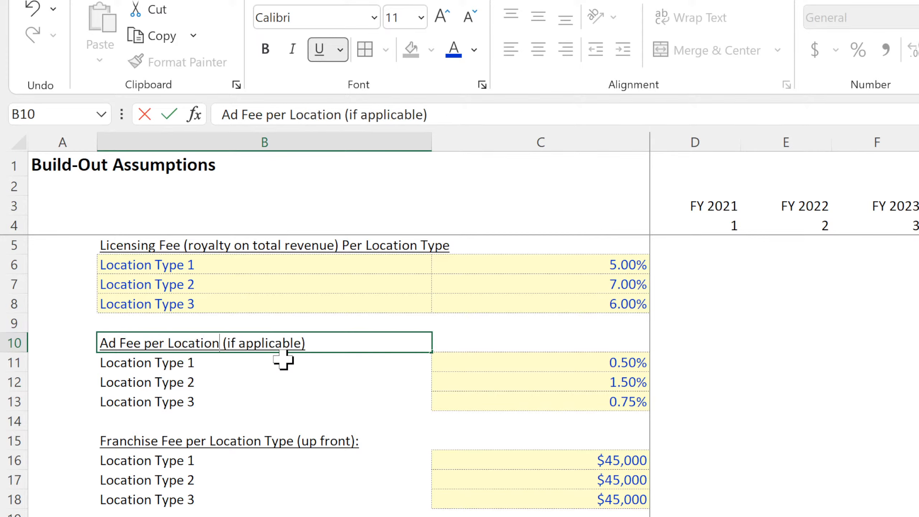
text( Type)
key(Return)
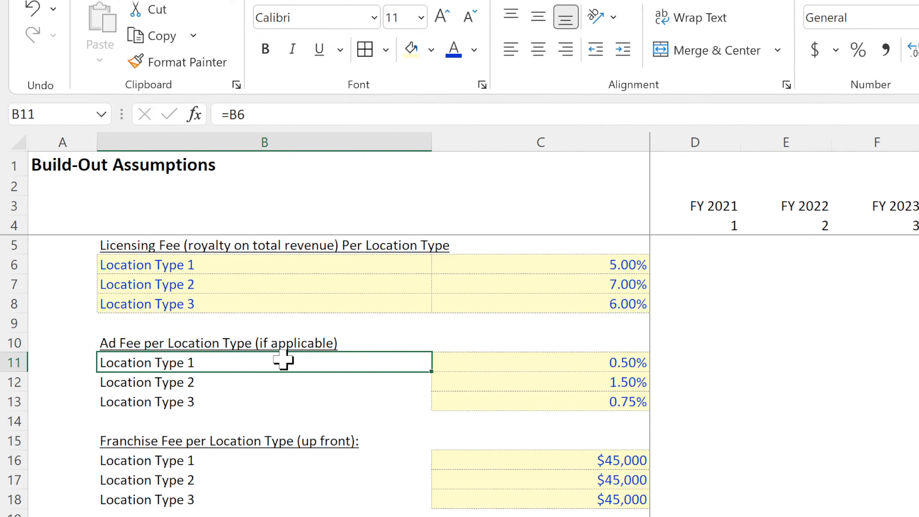
Rename the starting locations heading in B20 as "Starting Locations Added per Location Type".
click(164, 243)
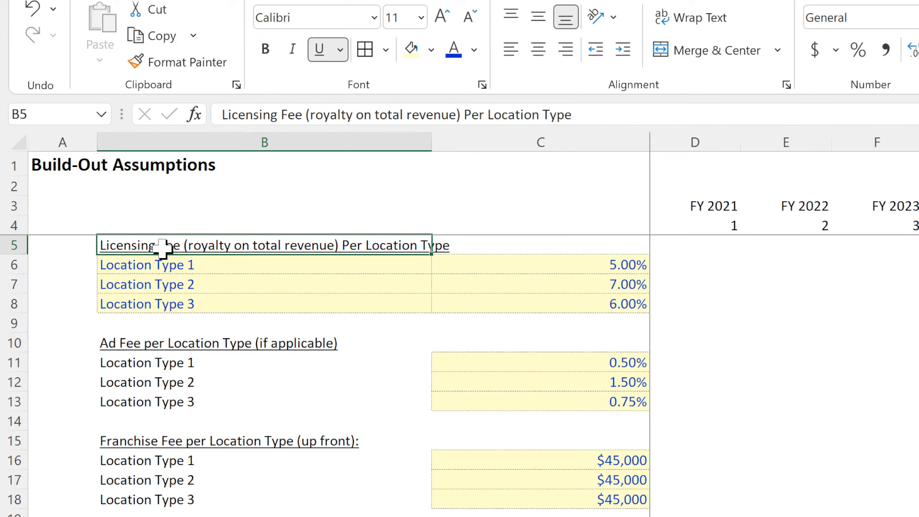
click(167, 343)
click(162, 443)
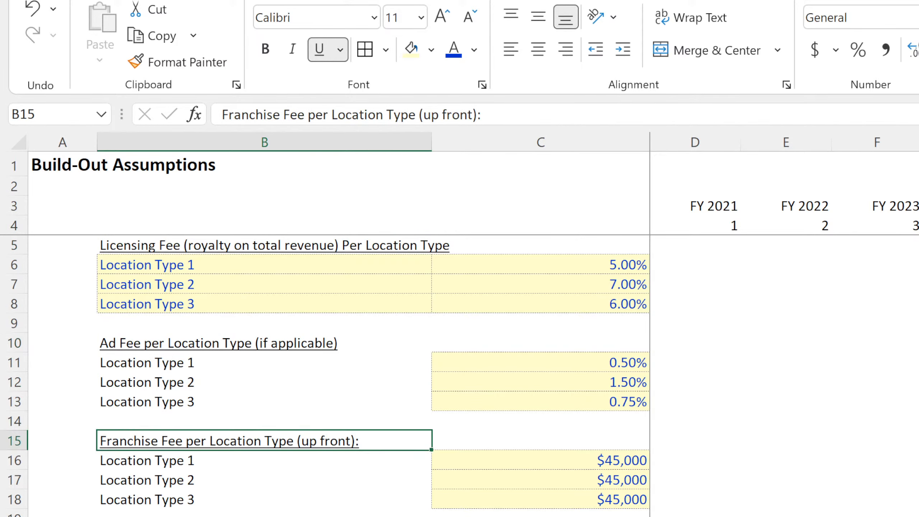
click(163, 516)
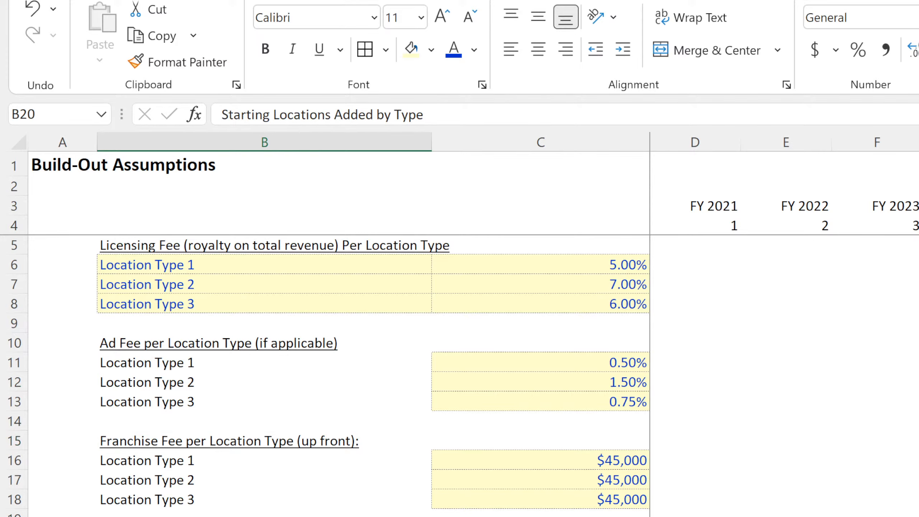
key(F2)
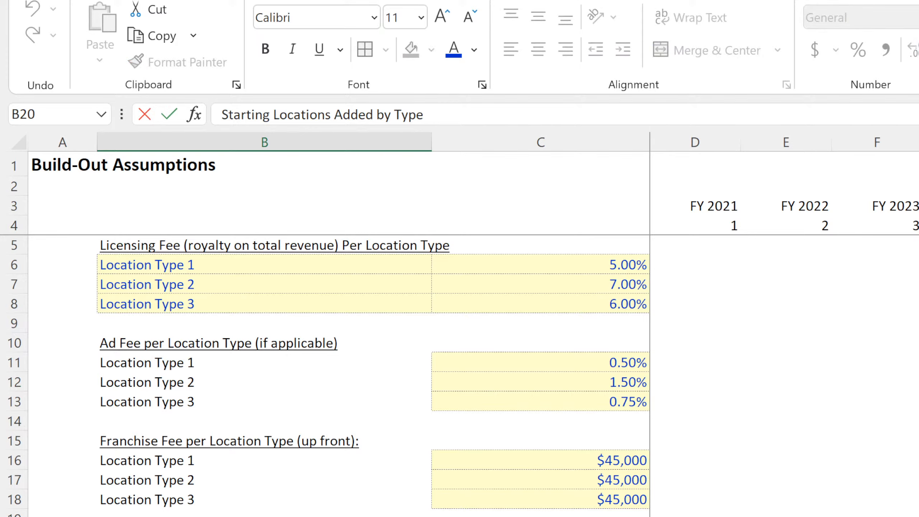
key(BackSpace)
key(BackSpace)
text(per Location)
key(Return)
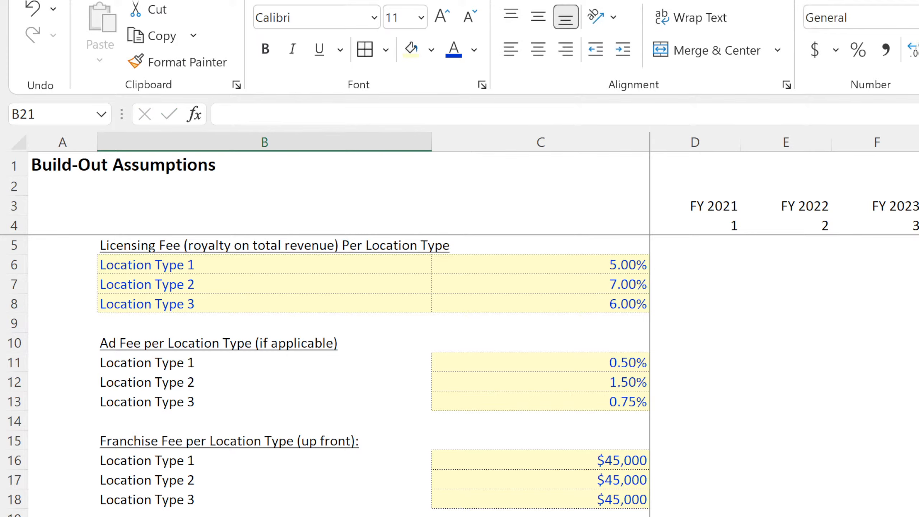
key(Up)
key(Right)
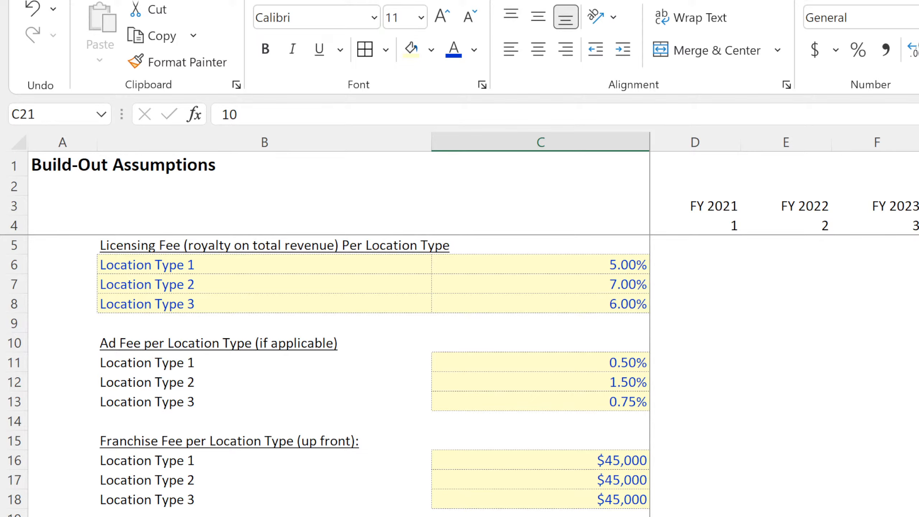
key(Down)
key(Down)
key(Down)
key(Left)
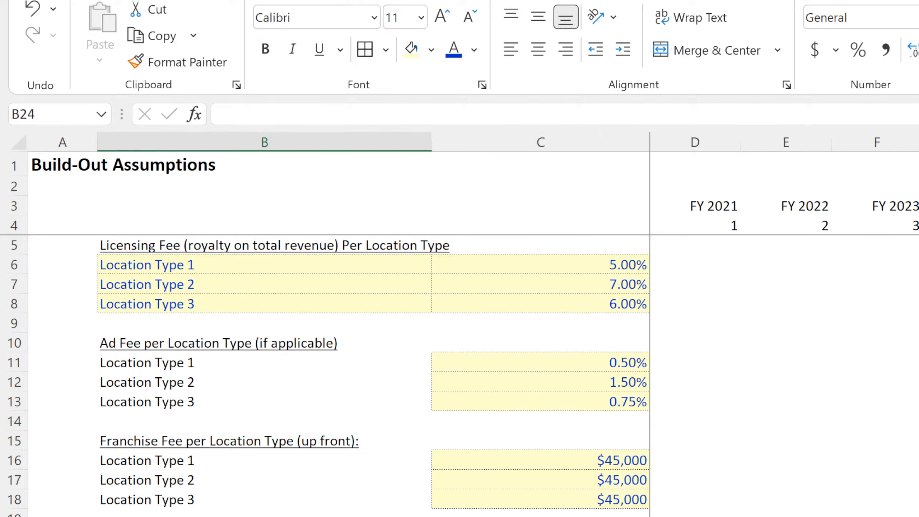
key(Down)
key(Right)
key(Up)
key(Left)
key(Up)
key(Up)
key(Up)
Enter starting locations of 50, 100 and 25 for Location Types 1, 2 and 3 from C21 down.
key(Right)
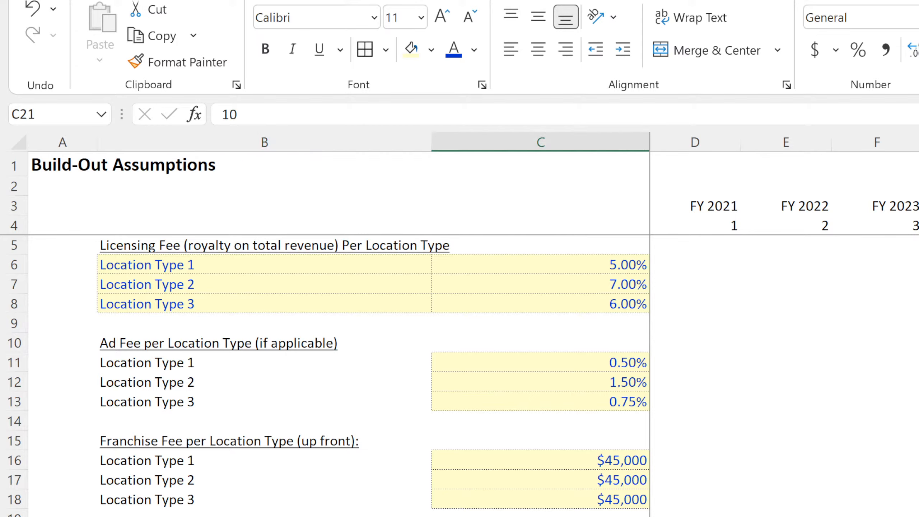
text(10)
key(Return)
text(10)
key(Return)
text(20)
key(Return)
Link the labels beneath the starting locations heading to the location type names, beginning with =B6 in B21.
key(Up)
key(Up)
key(Up)
key(Left)
text(=)
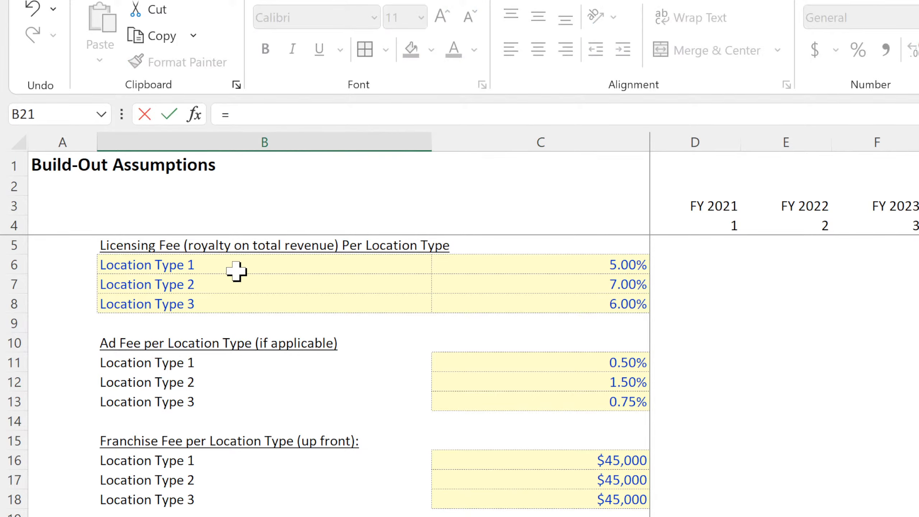
click(211, 260)
key(Return)
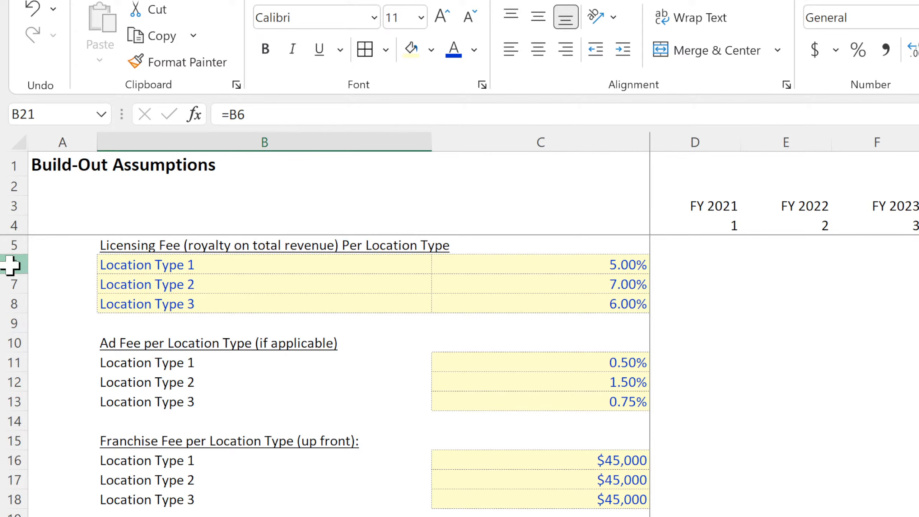
Insert three blank rows above Location Type 1 in the Licensing Fee section.
drag(7, 264, 6, 298)
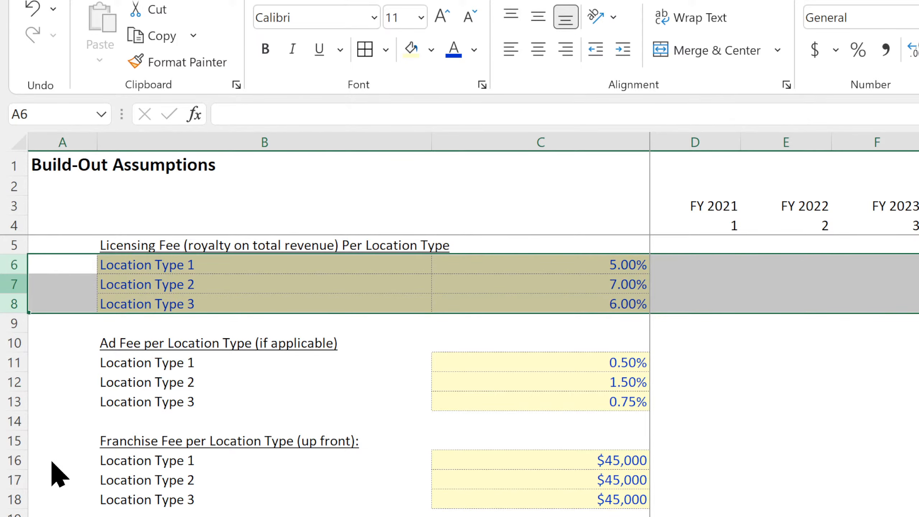
key(ctrl+shift+plus)
scroll(460, 362, down, 4)
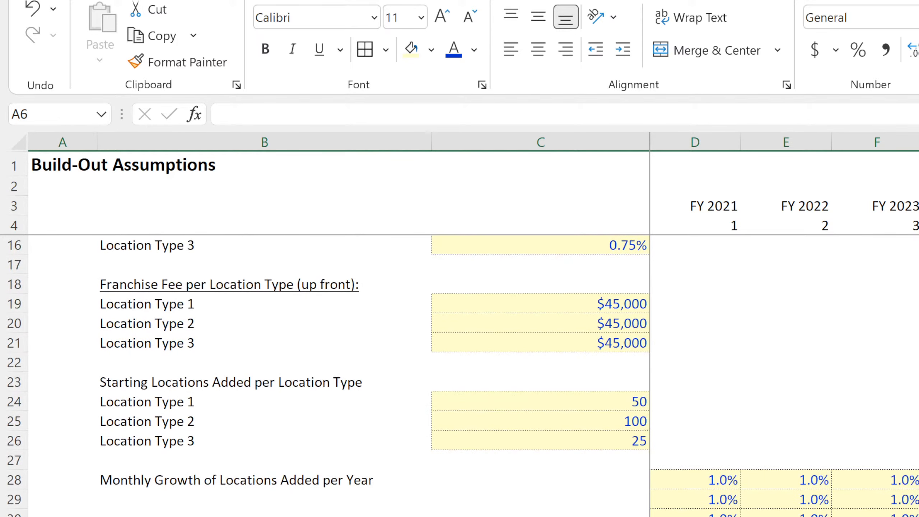
drag(541, 516, 289, 516)
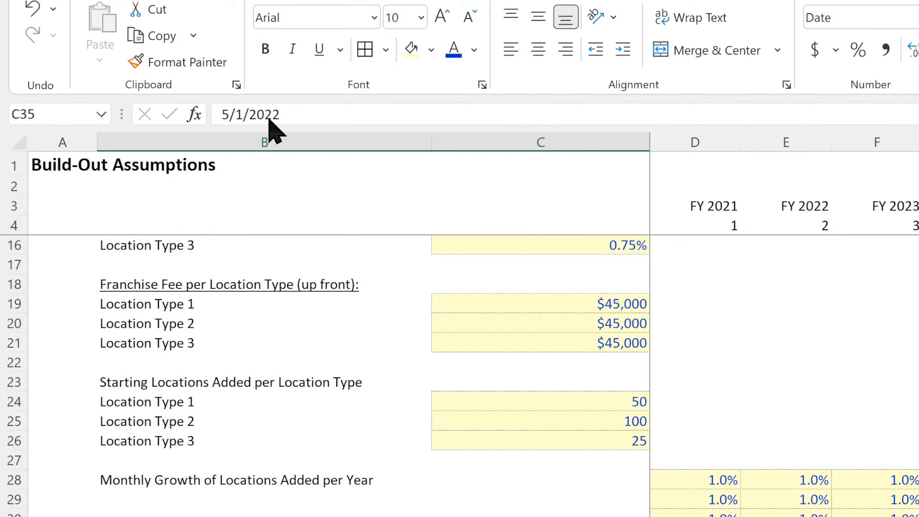
key(ctrl+c)
scroll(178, 427, up, 4)
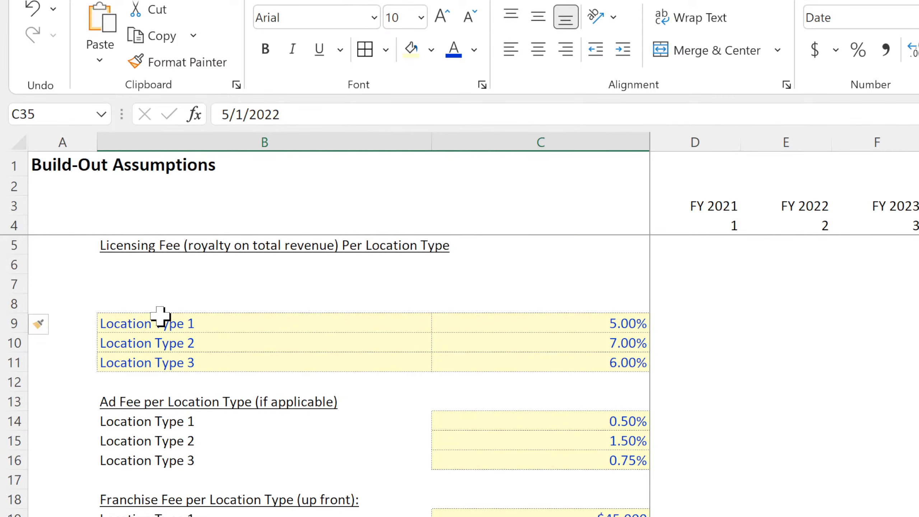
Move the Licensing Fee heading from B5 down to B8 and insert two blank rows above it at row 6.
click(150, 246)
drag(142, 286, 138, 302)
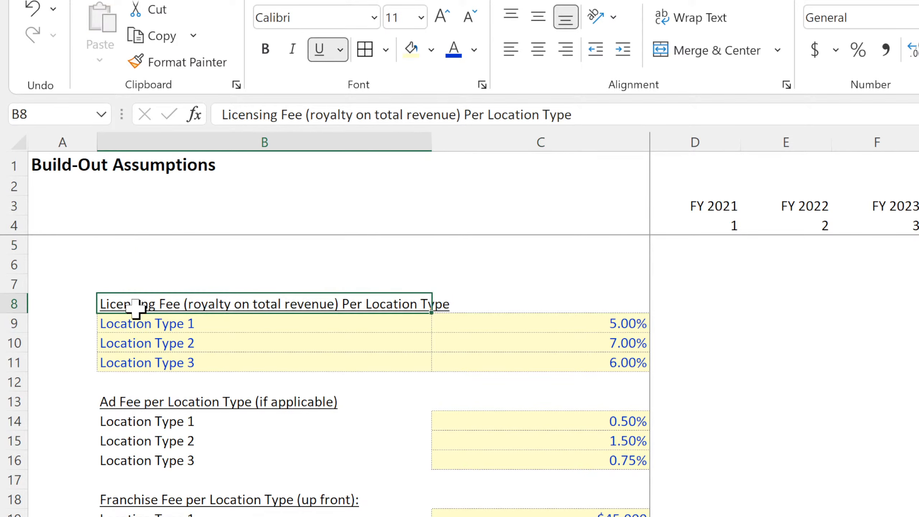
click(918, 264)
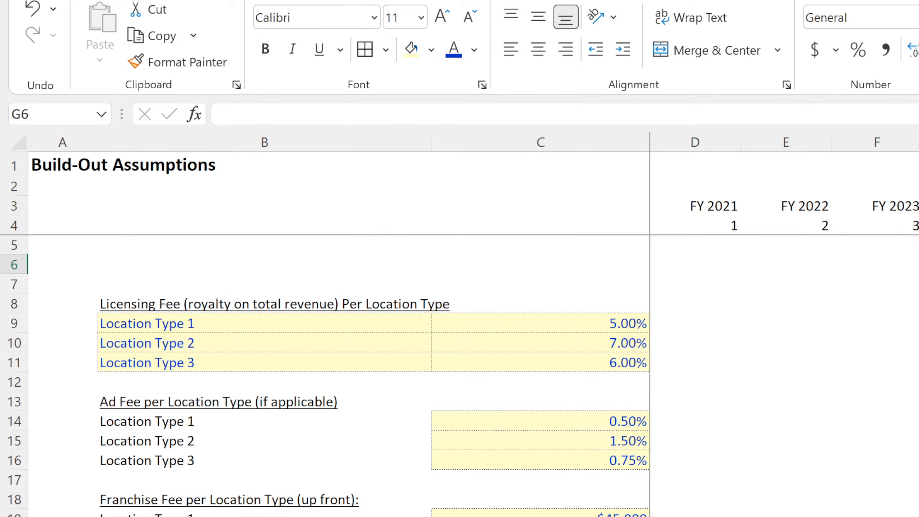
click(15, 265)
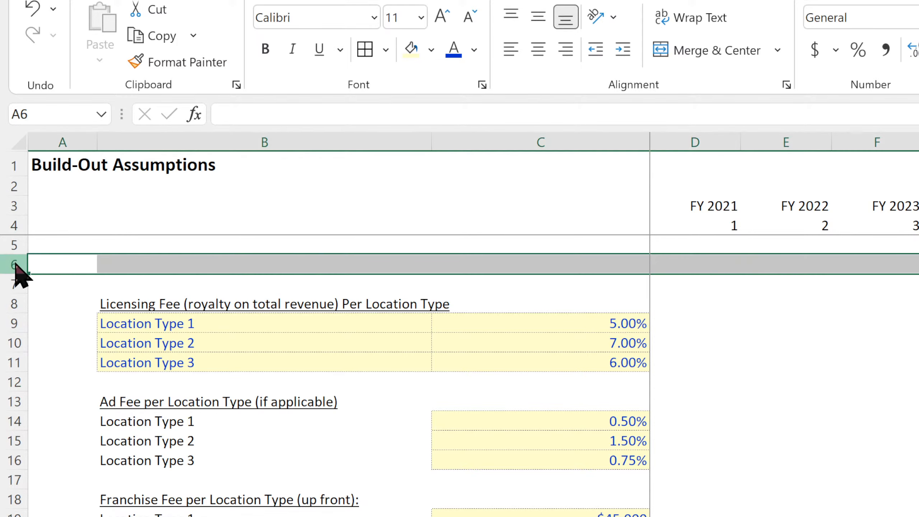
key(ctrl+shift+plus)
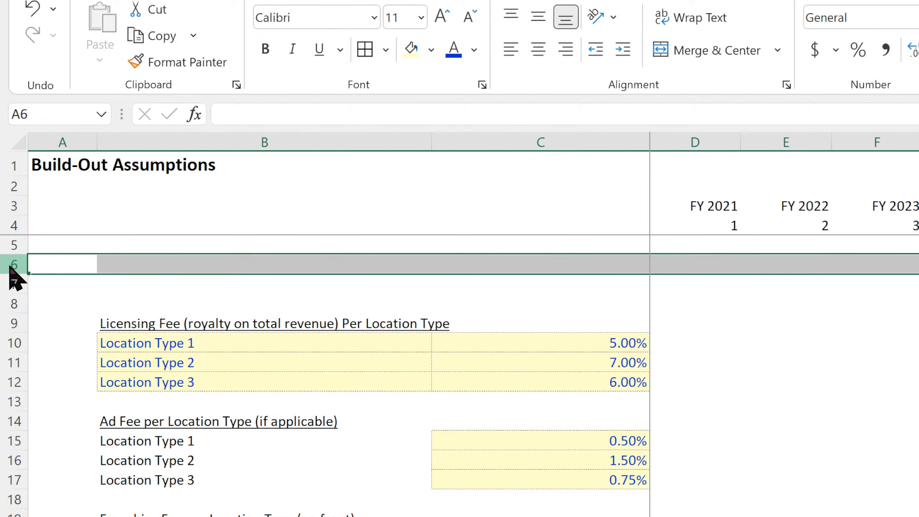
key(ctrl+shift+plus)
Move the Start Month of Rollout block, including its heading and location labels, into B5:C8 above the Licensing Fee section.
scroll(353, 494, down, 4)
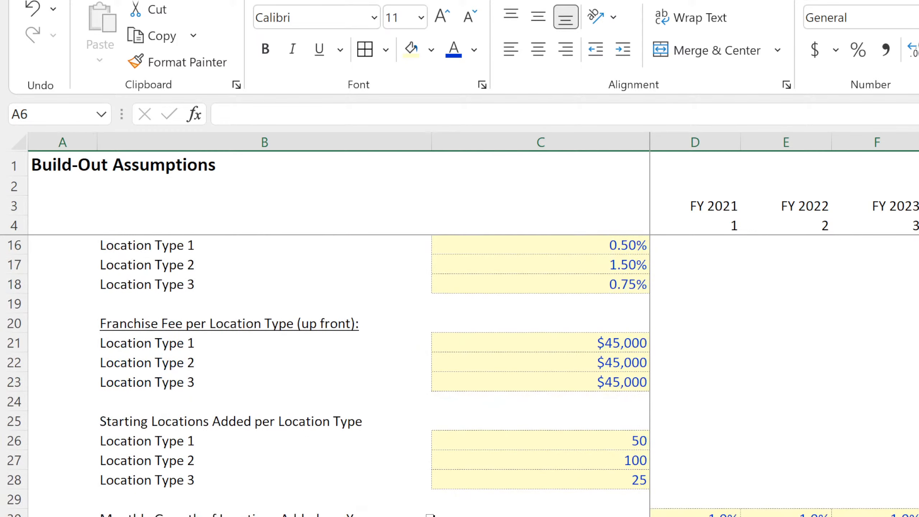
drag(535, 516, 362, 516)
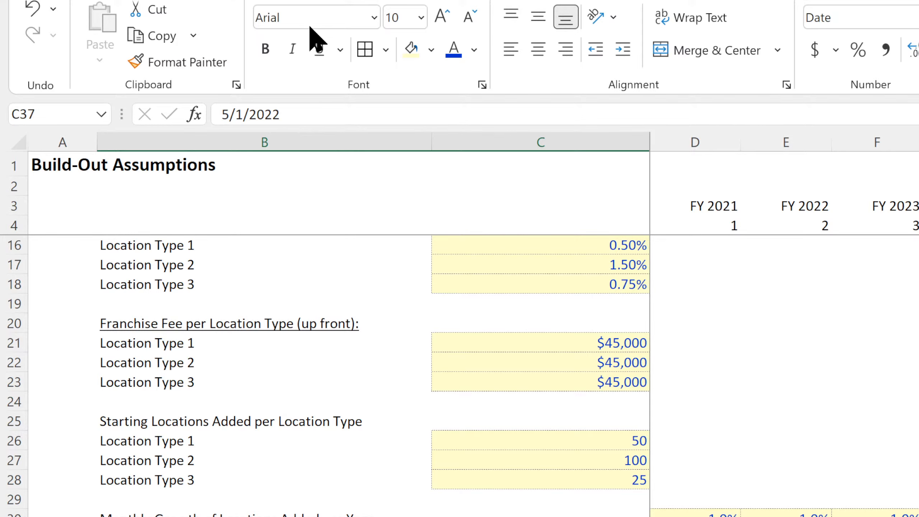
key(ctrl+x)
scroll(244, 358, up, 4)
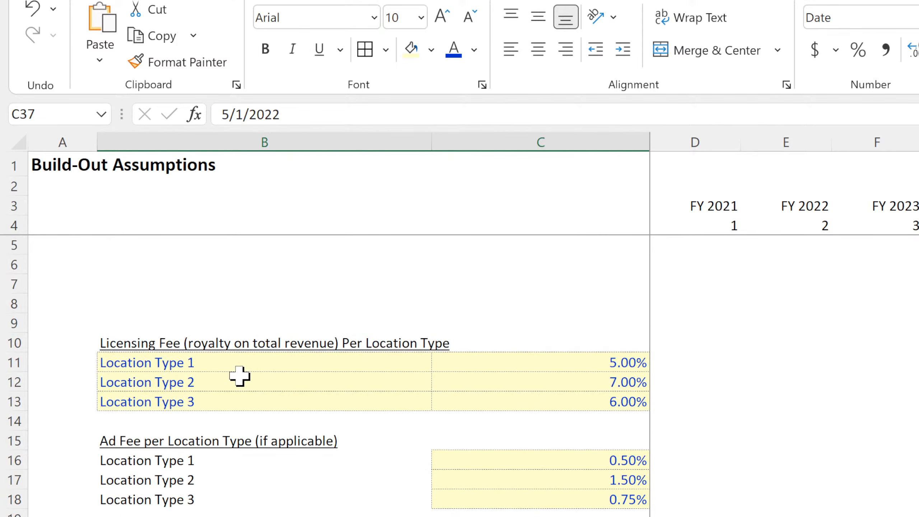
click(142, 256)
click(154, 249)
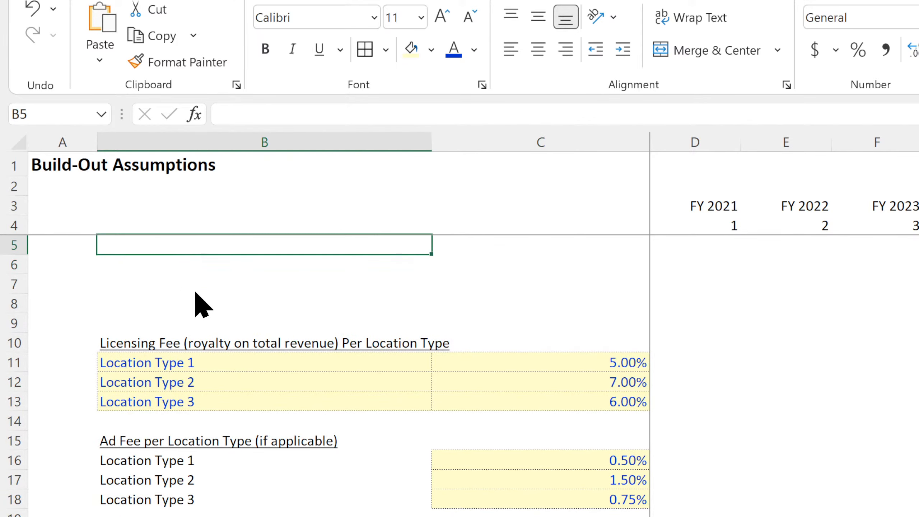
key(ctrl+v)
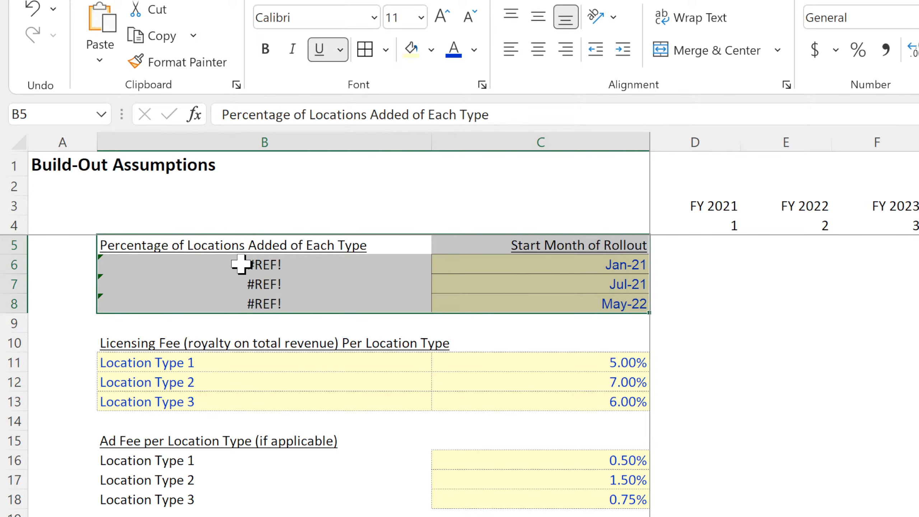
Move the location type names from B11:B13 into B6:B8, replacing the broken references.
click(240, 264)
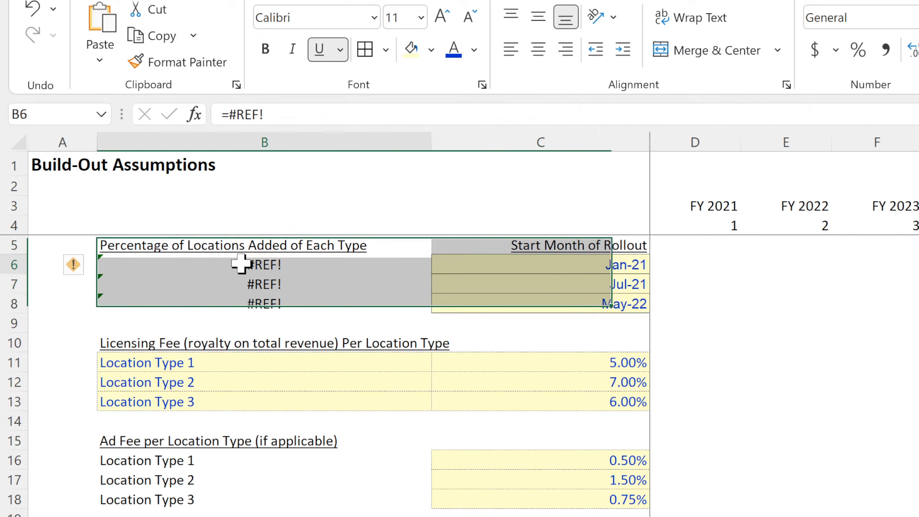
click(206, 364)
drag(204, 380, 205, 317)
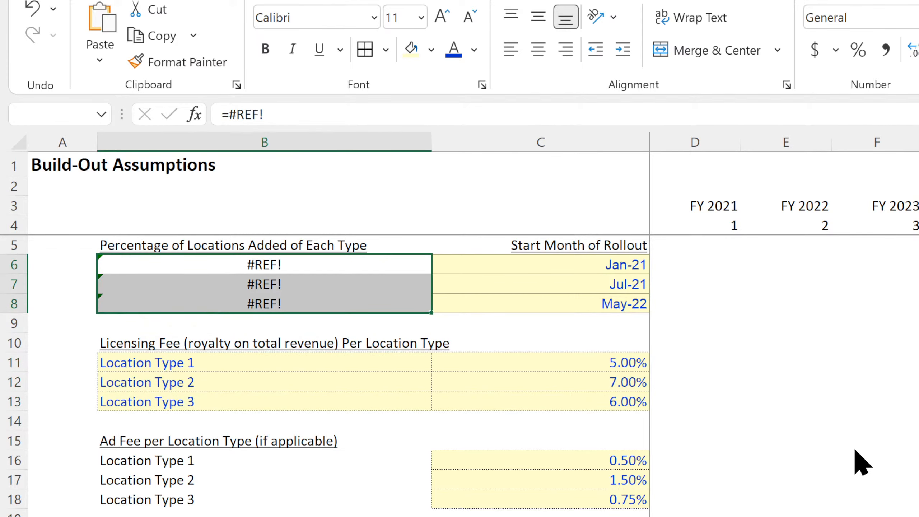
Link the Licensing Fee labels to the location type names, starting with =B6 in B11 and filling down to B13.
click(300, 368)
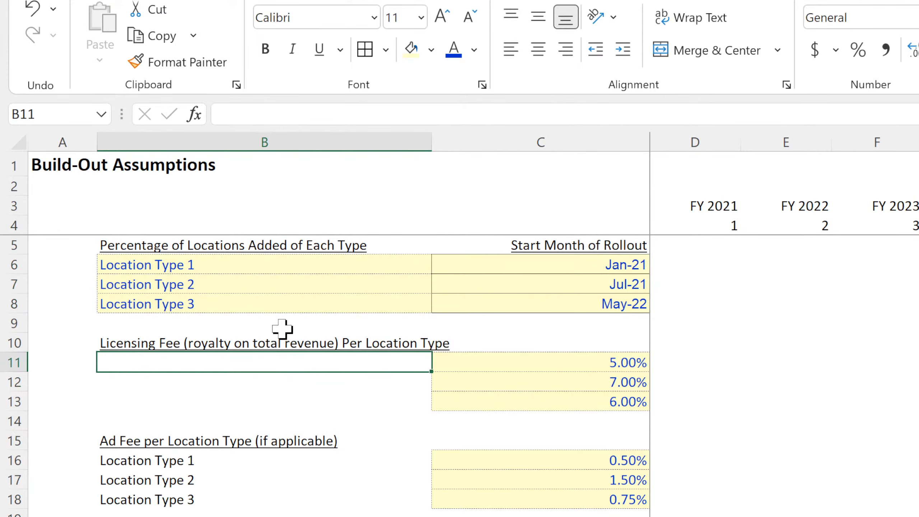
text(=)
click(222, 258)
key(Return)
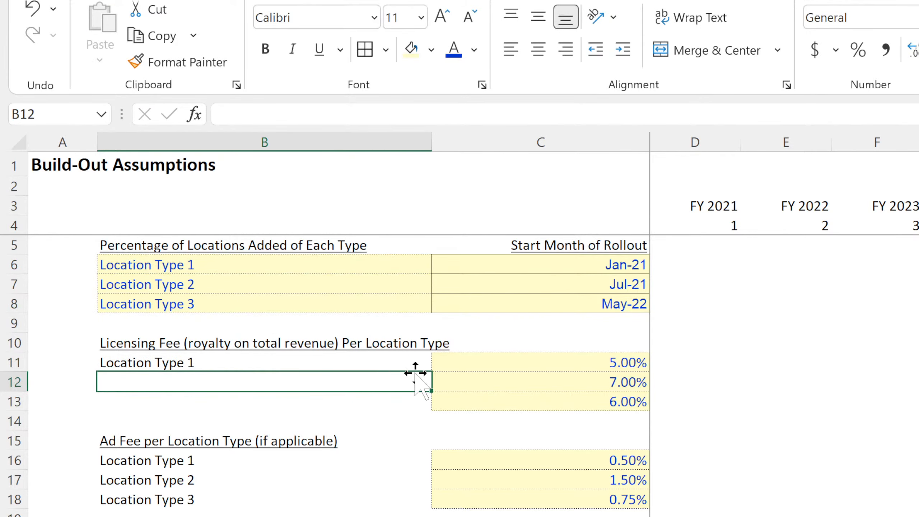
click(420, 361)
drag(430, 371, 421, 415)
Rename the heading in B5 as "On-Boarding Start Month per Location Type".
click(214, 245)
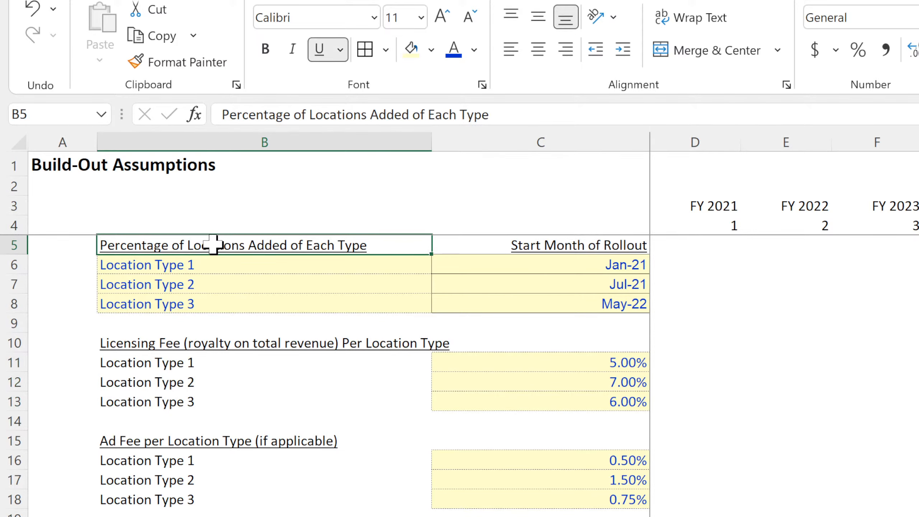
text(Starting Month of)
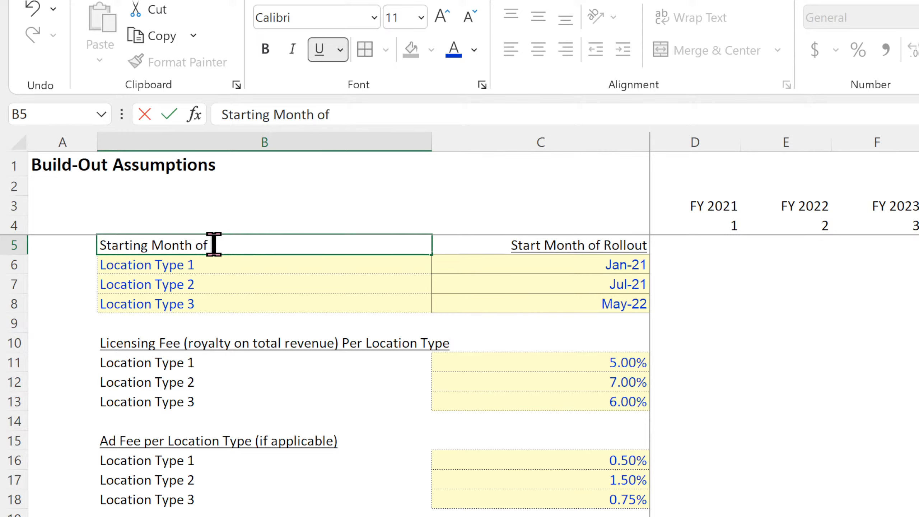
key(BackSpace)
key(BackSpace)
key(BackSpace)
key(BackSpace)
key(BackSpace)
key(BackSpace)
key(BackSpace)
key(BackSpace)
key(BackSpace)
key(BackSpace)
key(BackSpace)
key(BackSpace)
key(BackSpace)
key(BackSpace)
key(BackSpace)
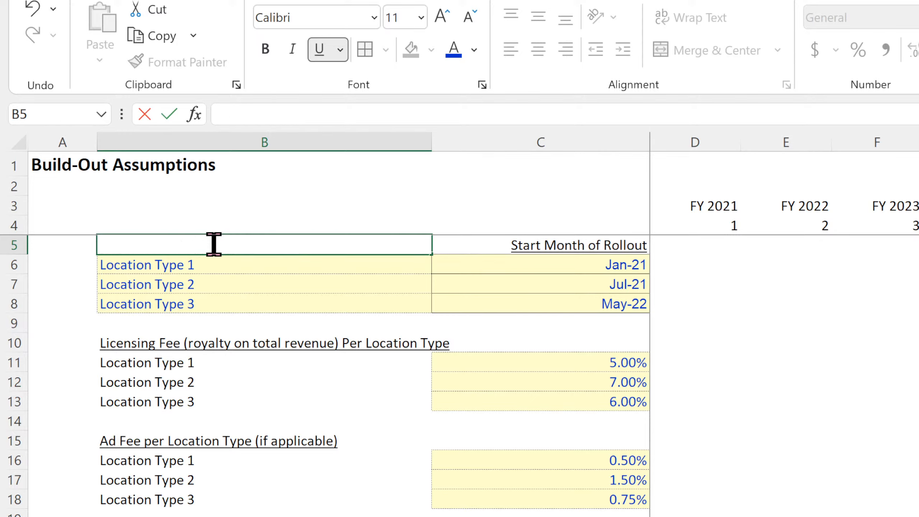
text(On-Boarding)
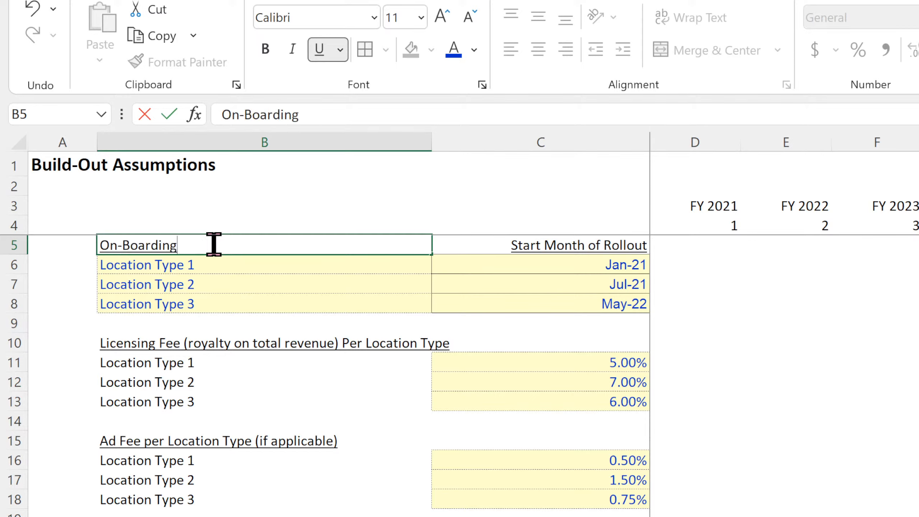
text( Start Month per Location Type)
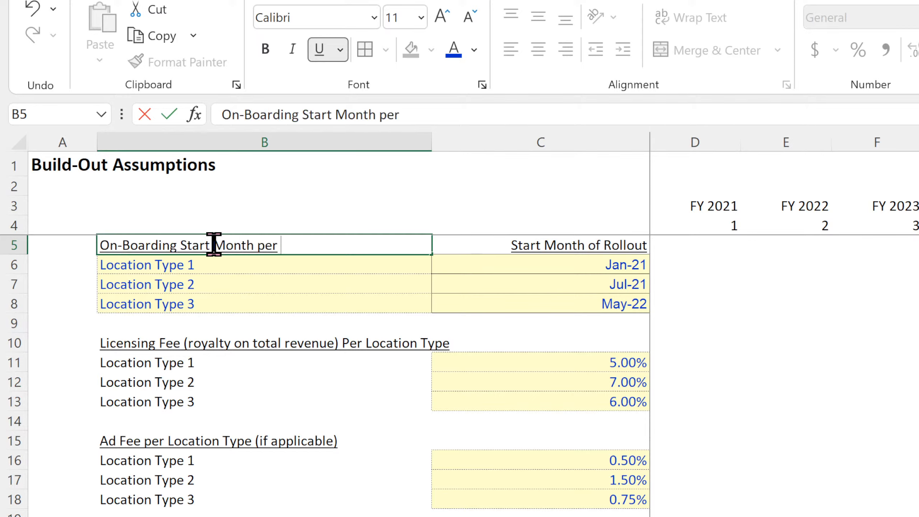
key(Return)
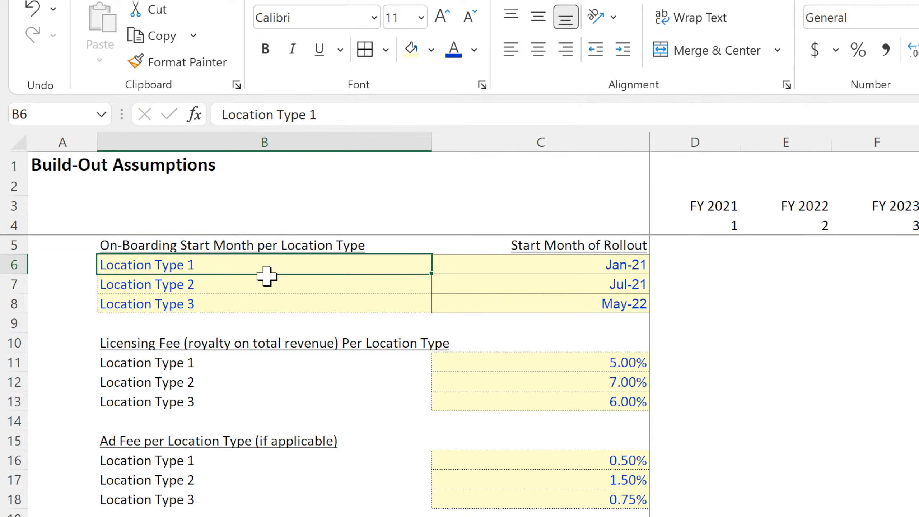
Shorten the column heading in C5 to "Start Month".
click(631, 246)
double_click(631, 246)
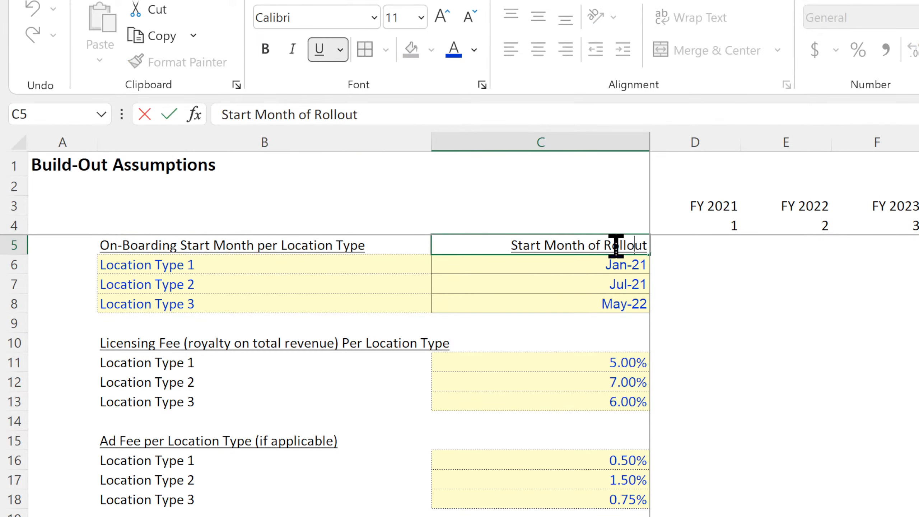
drag(593, 245, 693, 252)
key(BackSpace)
key(BackSpace)
key(BackSpace)
key(BackSpace)
key(BackSpace)
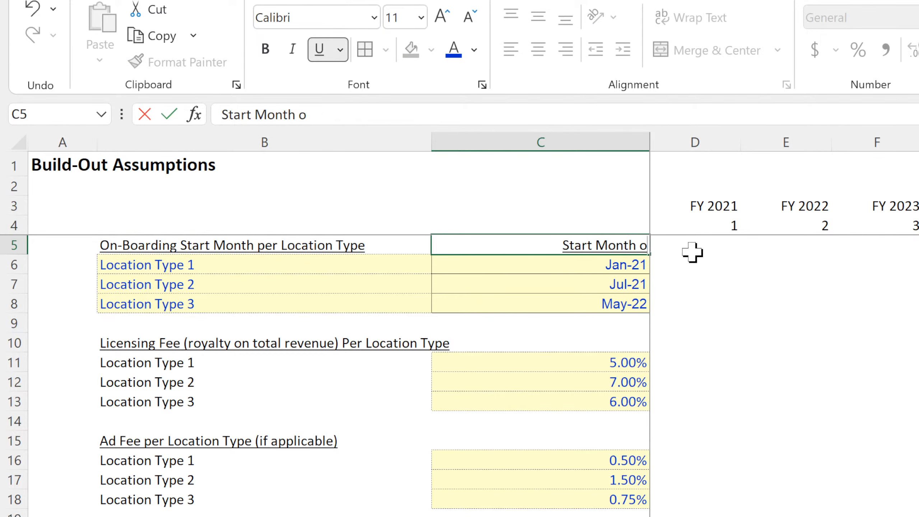
key(Return)
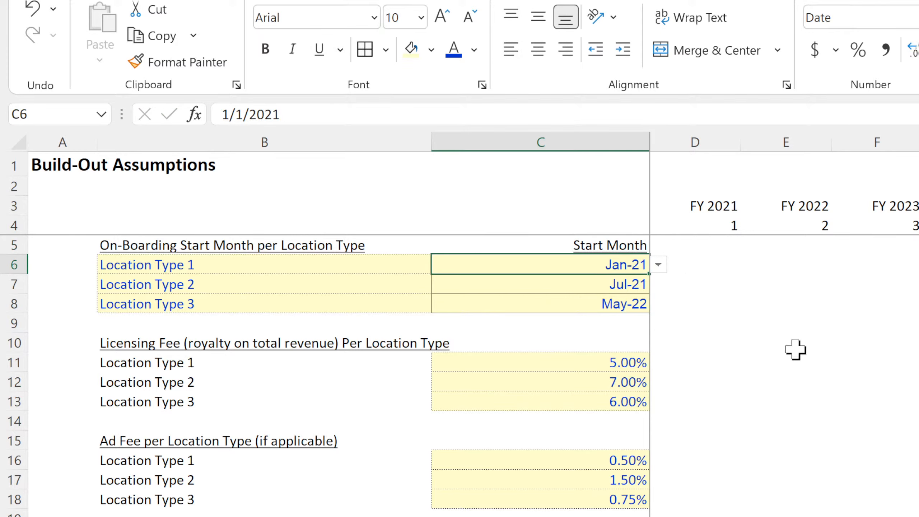
drag(611, 365, 601, 404)
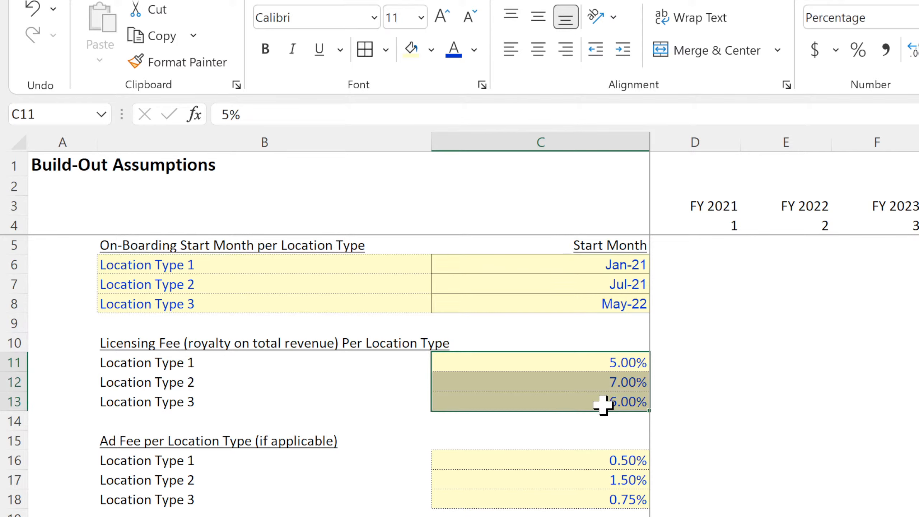
drag(595, 466, 593, 516)
scroll(600, 477, down, 4)
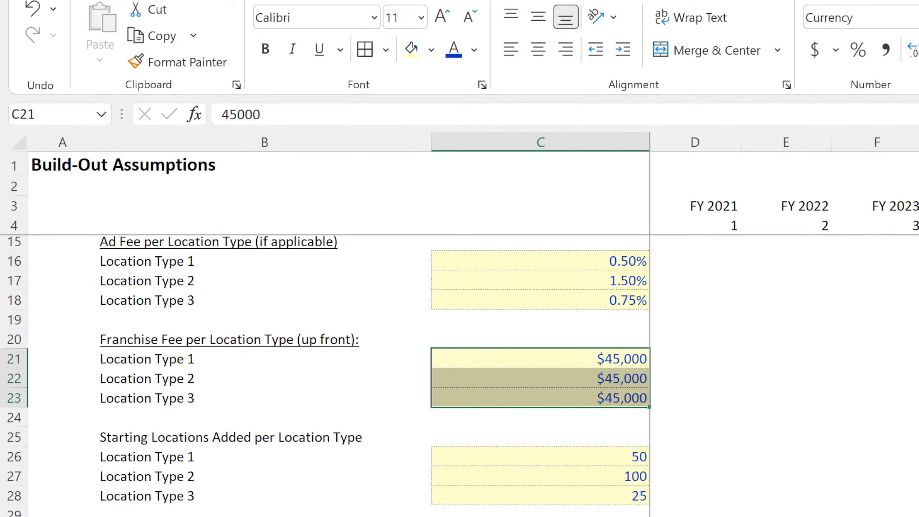
drag(584, 441, 578, 479)
Move the monthly growth rates down one row so the block starts in D31, below its heading row.
click(346, 516)
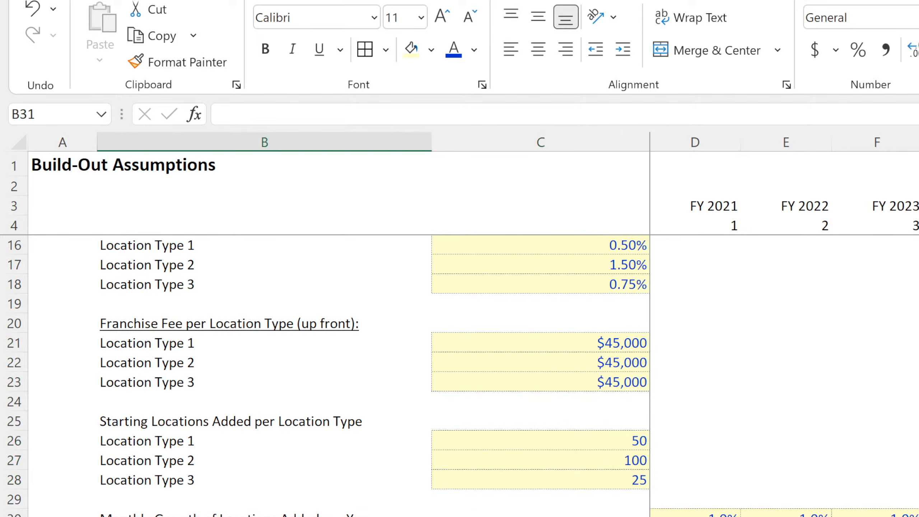
key(shift+space)
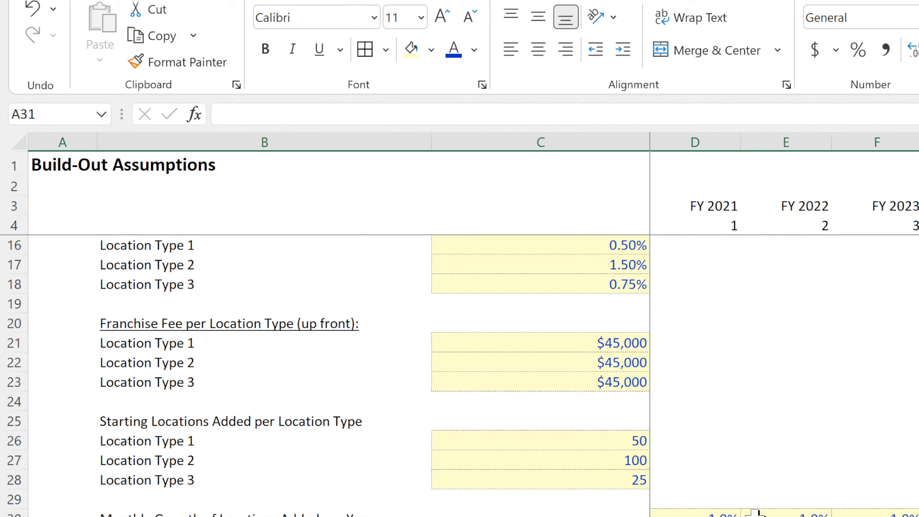
drag(699, 514, 915, 516)
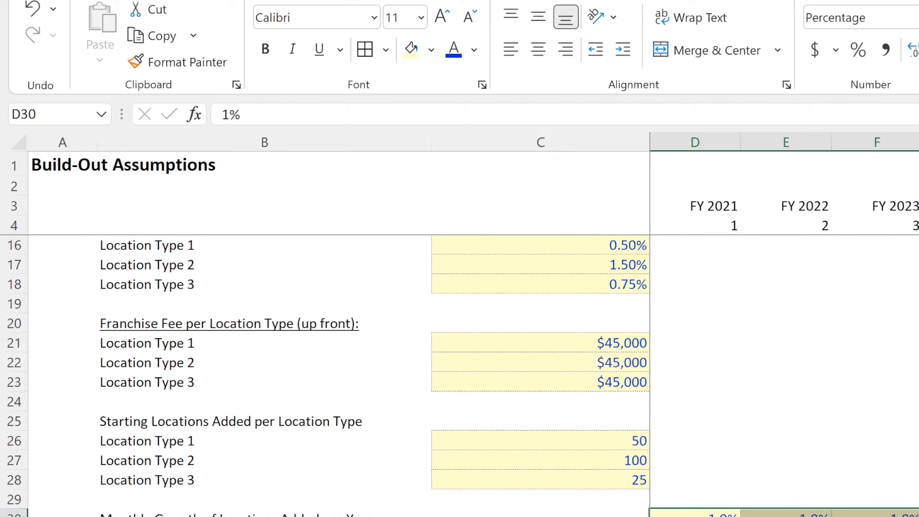
click(918, 516)
drag(917, 516, 725, 516)
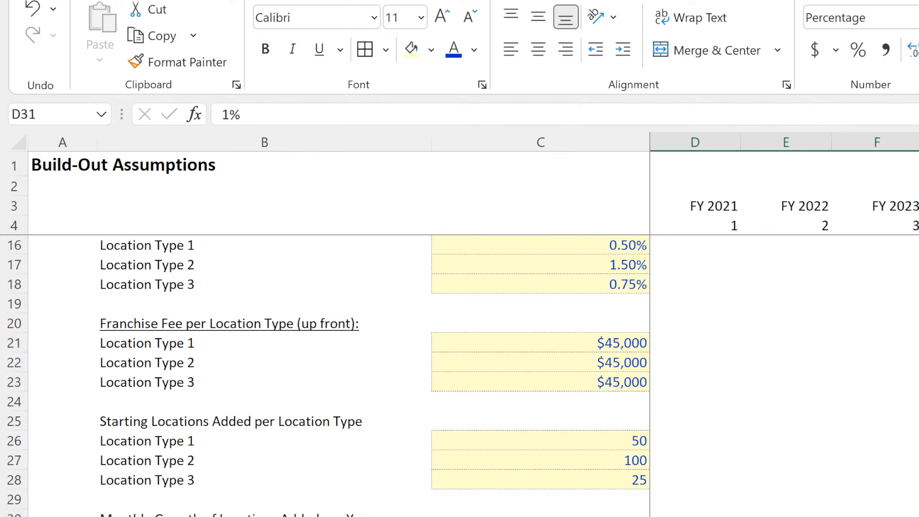
Link the first label beneath the Monthly Growth heading, in B31, to the Location Type 1 name with =B6.
click(264, 516)
text(=)
scroll(186, 460, up, 4)
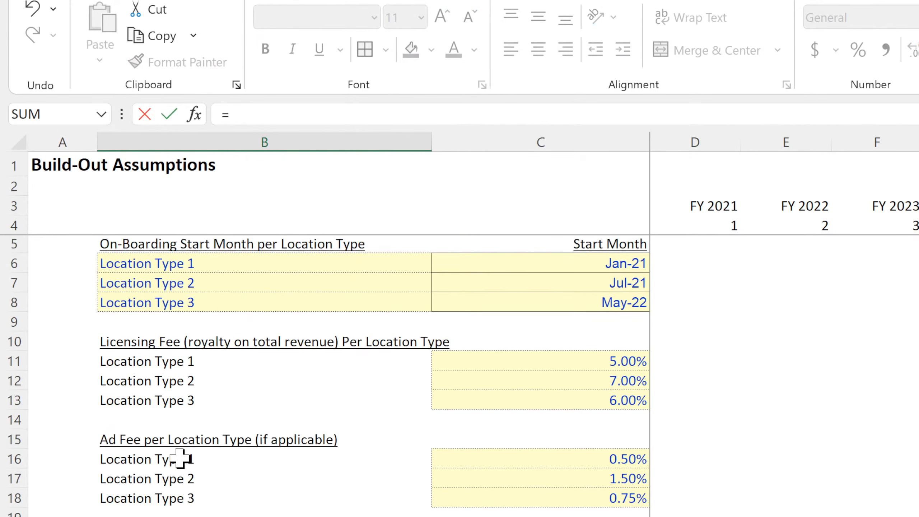
click(164, 268)
key(Return)
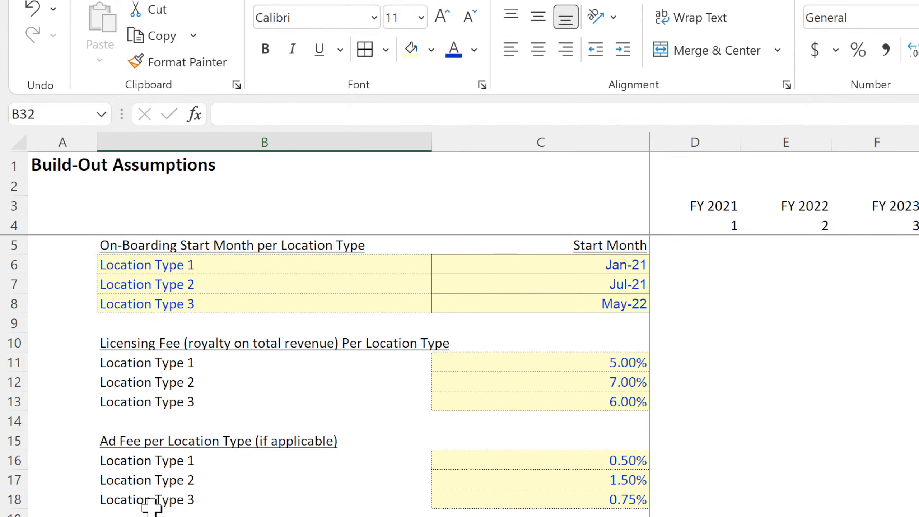
scroll(152, 506, down, 4)
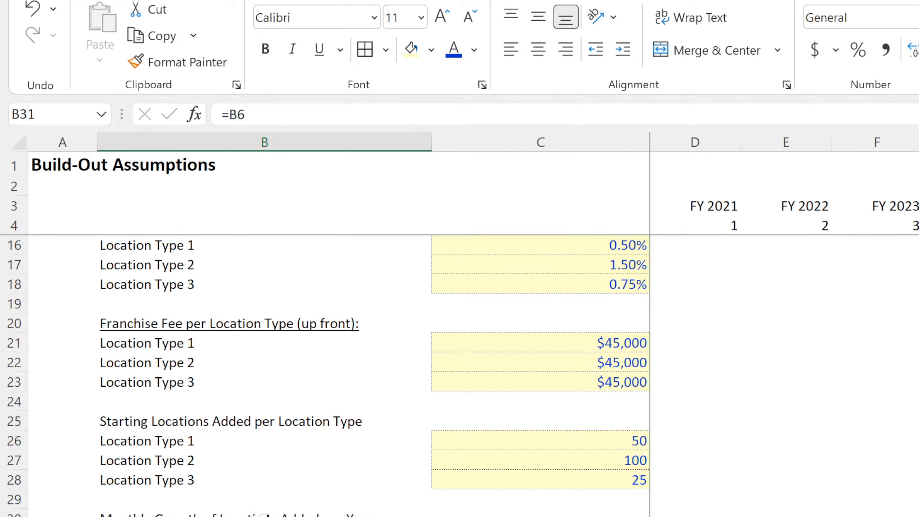
Underline the Monthly Growth heading in B30 and the Starting Locations Added per Location Type heading in B25.
click(265, 514)
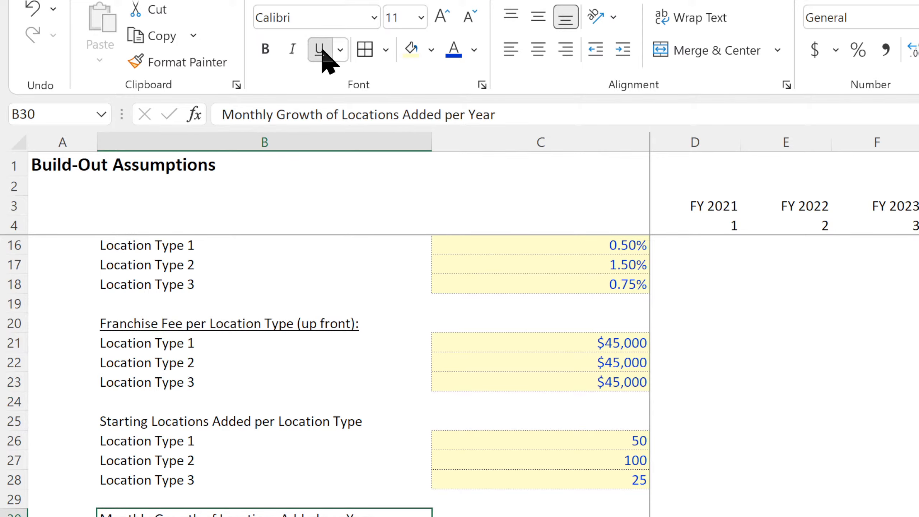
click(211, 421)
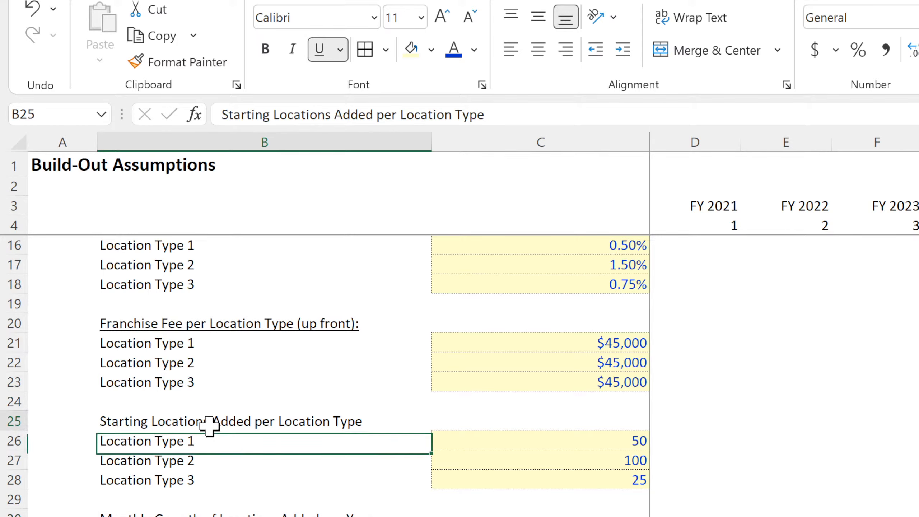
click(325, 47)
Apply dotted cell borders to the start months in C6:C8 to match the other assumption inputs.
scroll(256, 408, up, 4)
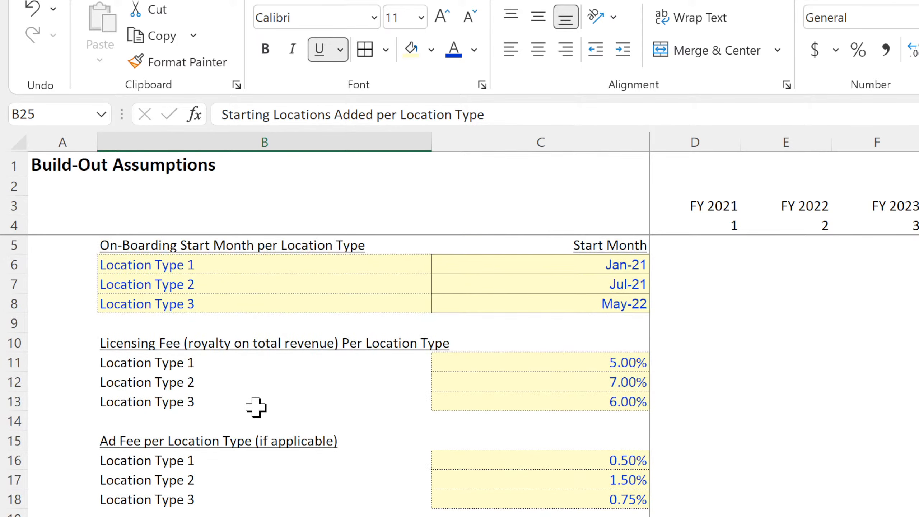
drag(534, 266, 530, 304)
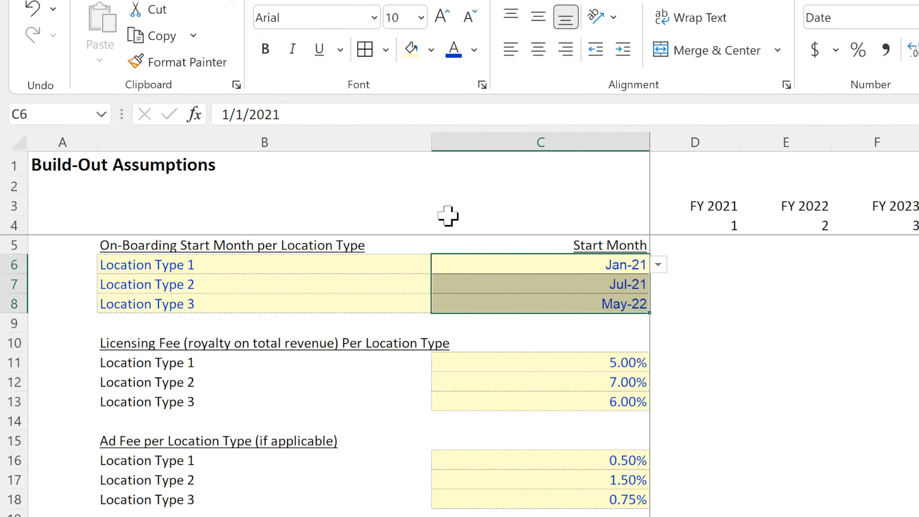
click(363, 45)
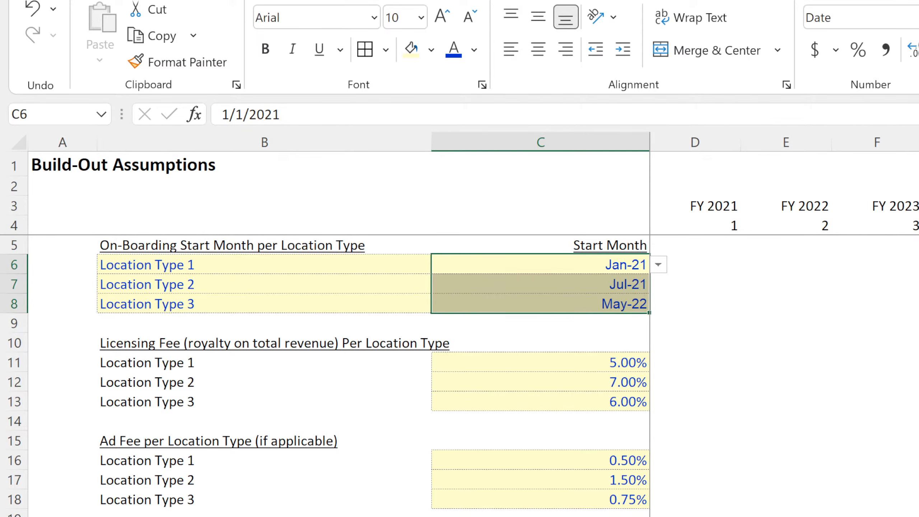
click(918, 362)
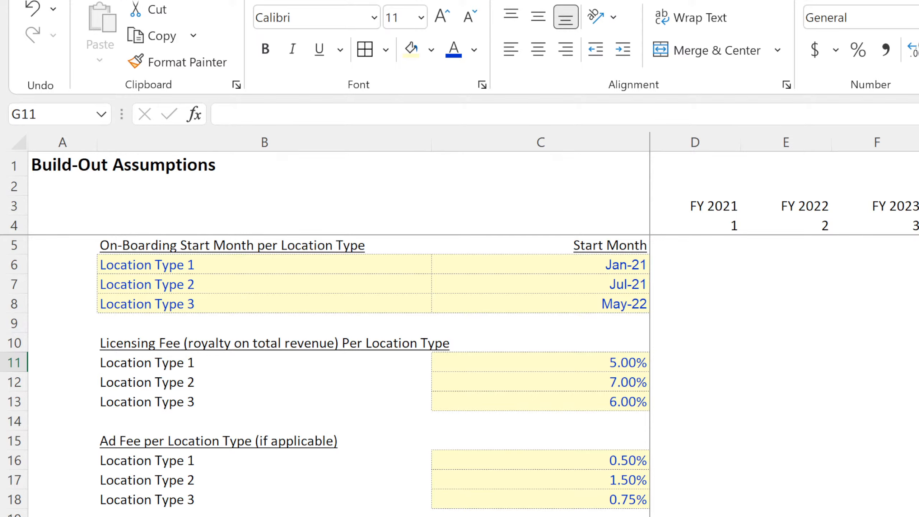
click(855, 462)
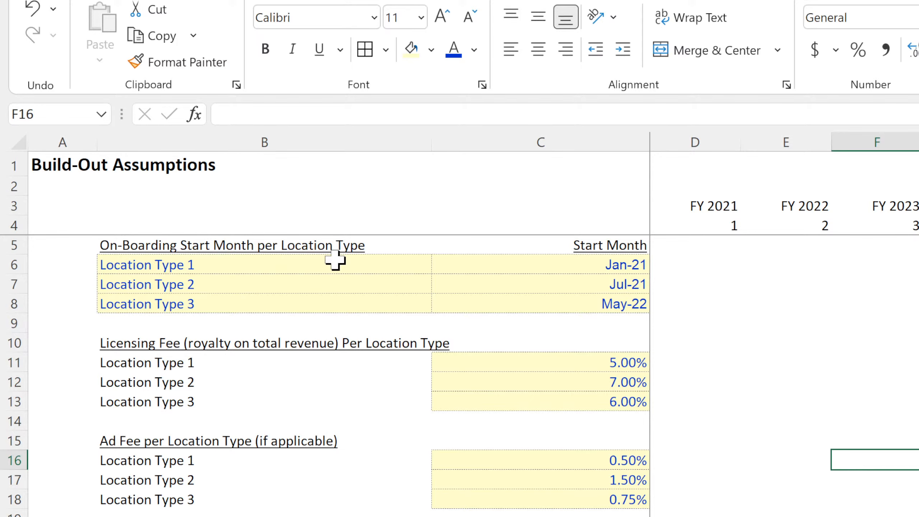
Examine the start months, starting location counts and monthly growth inputs that the monthly location formula depends on.
scroll(209, 422, down, 7)
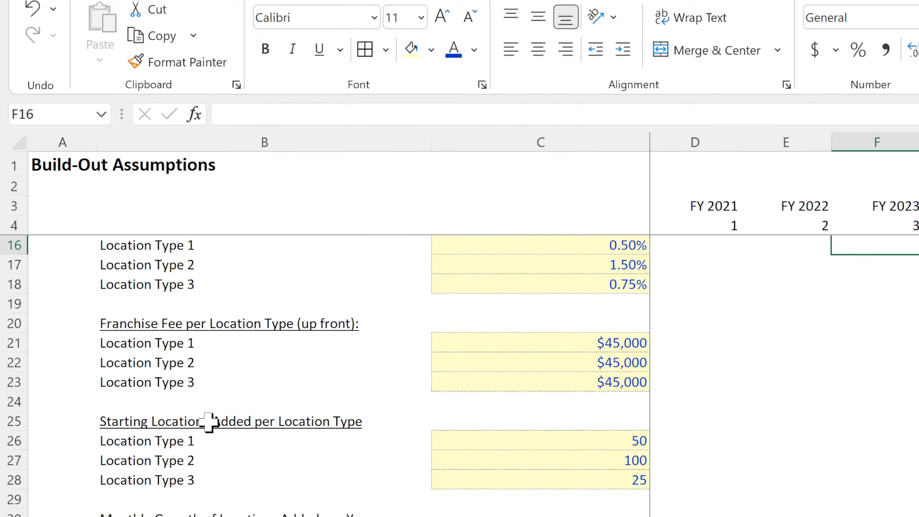
scroll(209, 422, up, 7)
scroll(209, 422, down, 4)
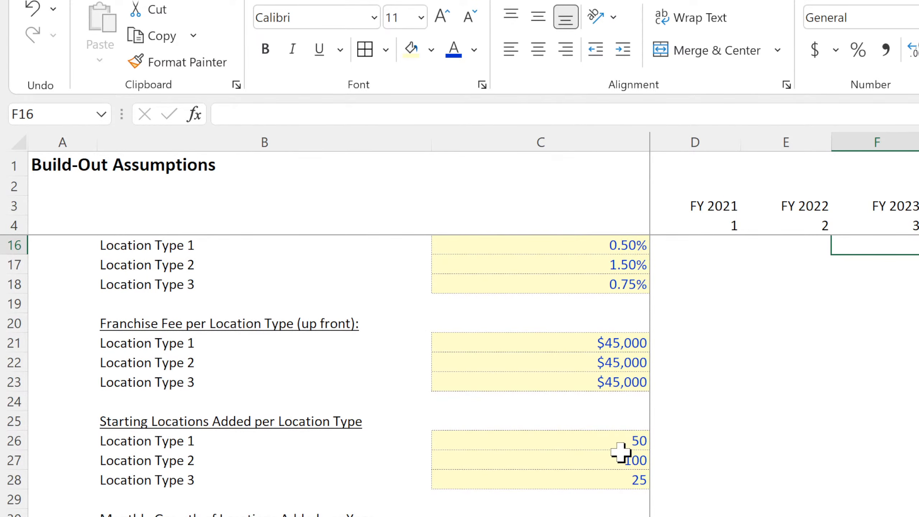
click(587, 440)
click(574, 460)
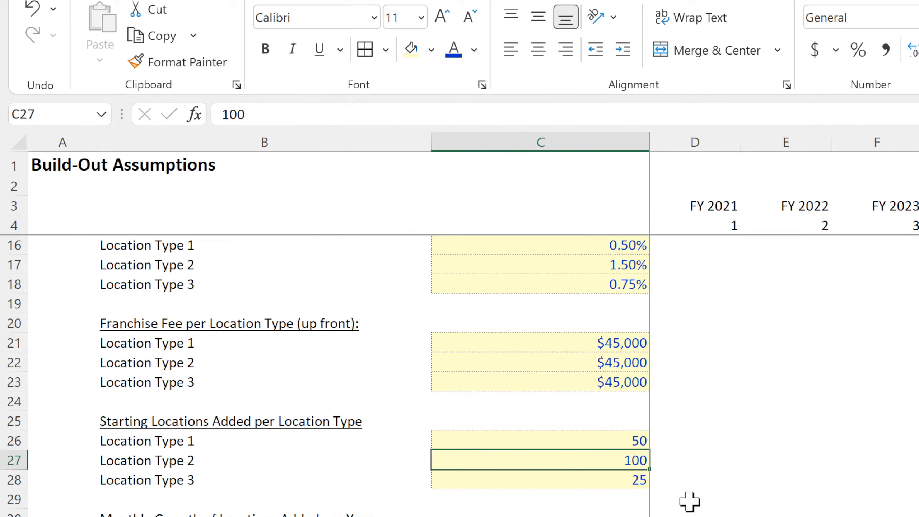
click(698, 516)
key(Right)
key(Right)
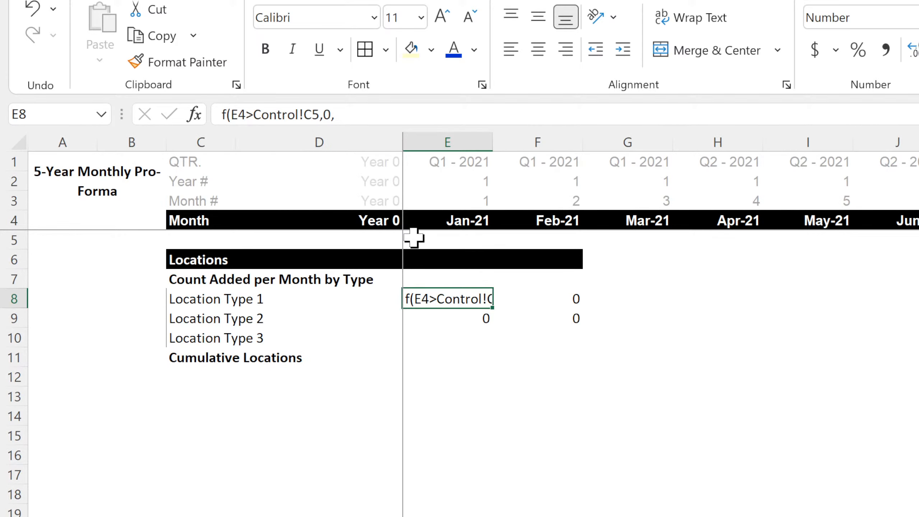
Repair the start of the E8 formula in the monthly pro-forma as =if(E$4>Control!$C$5,0, with anchored references.
click(221, 114)
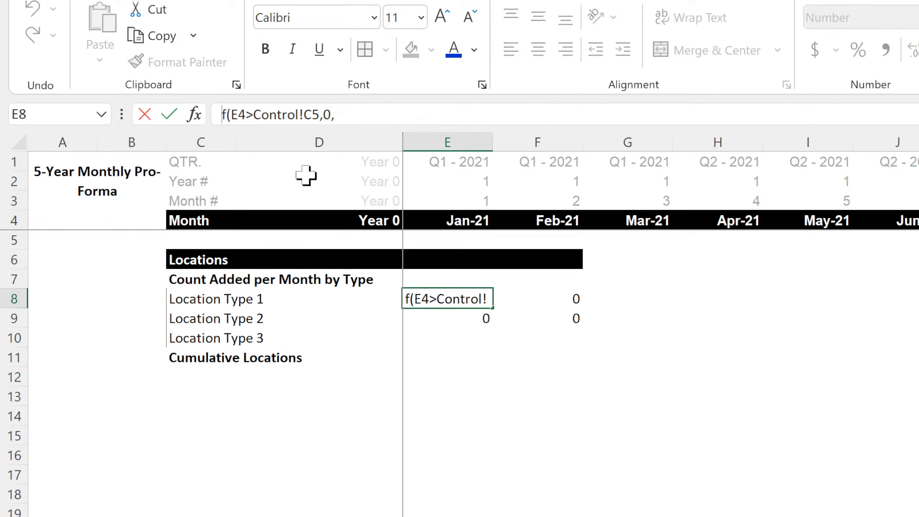
text(=if(E)
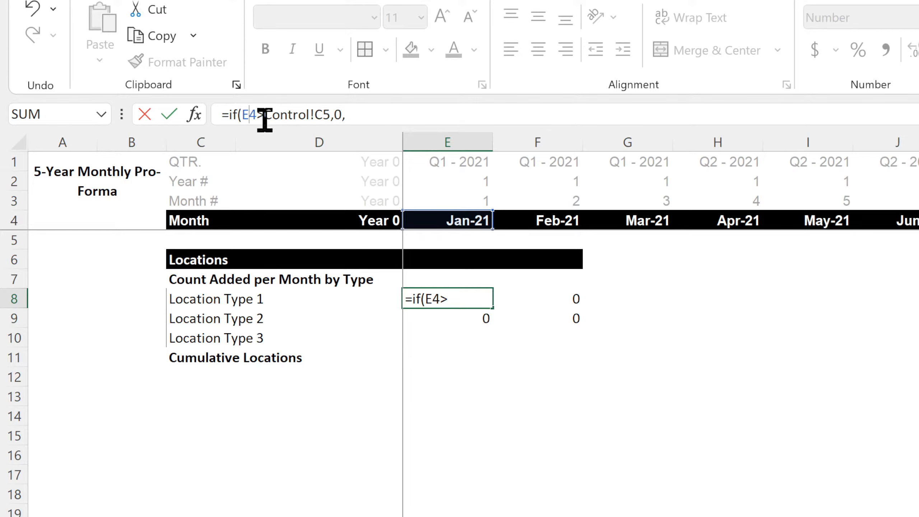
text($)
click(330, 115)
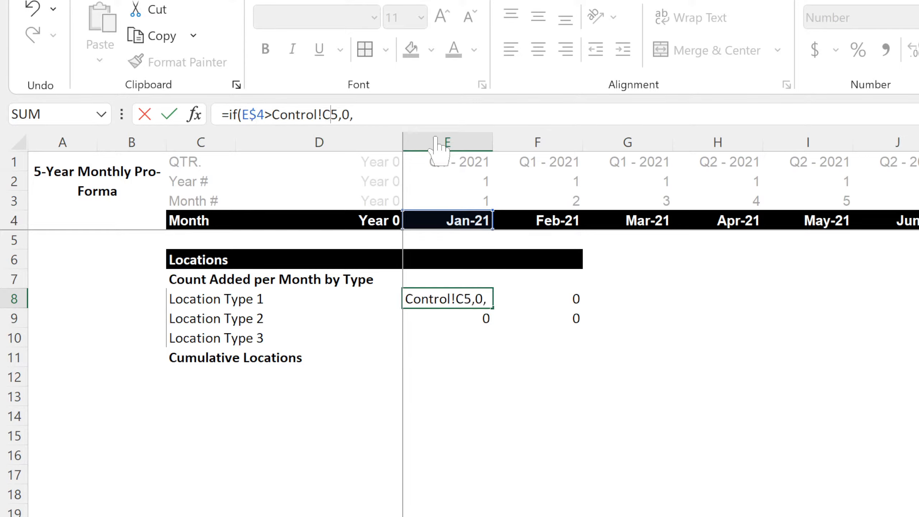
text($)
key(Left)
key(Left)
text($)
key(Right)
key(Right)
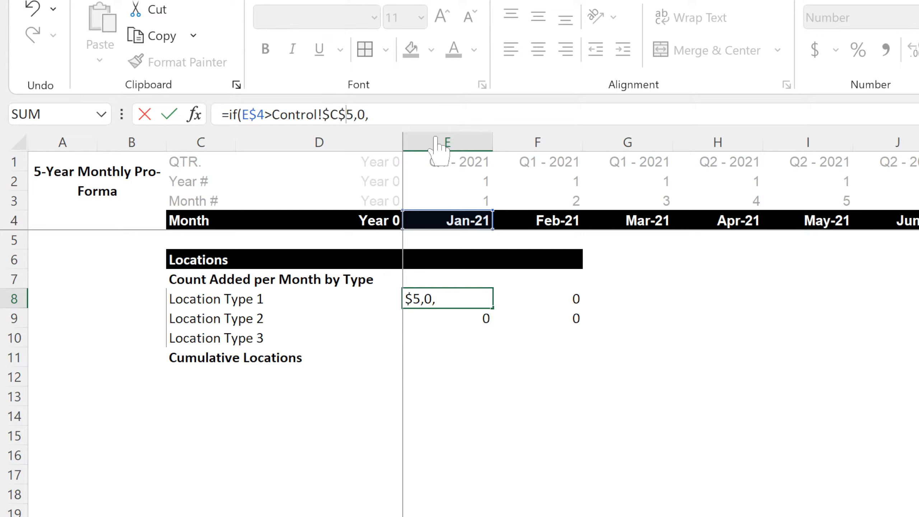
Extend the E8 formula with the nested condition if(e4='Build-Out'!C6,'Build-Out'!C26,0.
text(if(e4=)
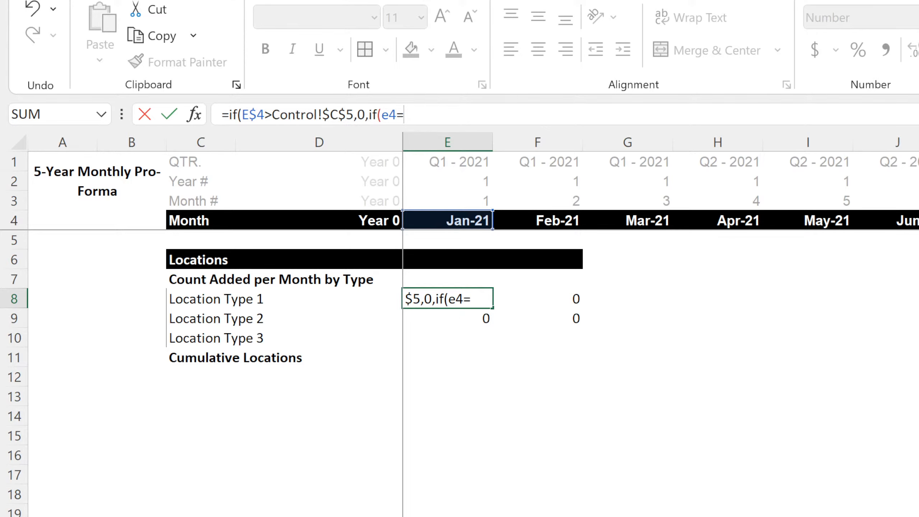
key(ctrl+Page_Up)
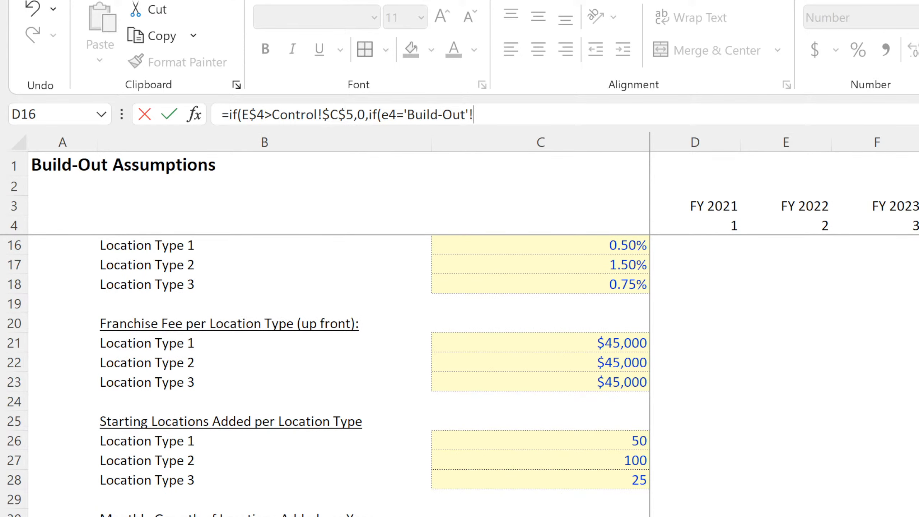
scroll(637, 482, up, 4)
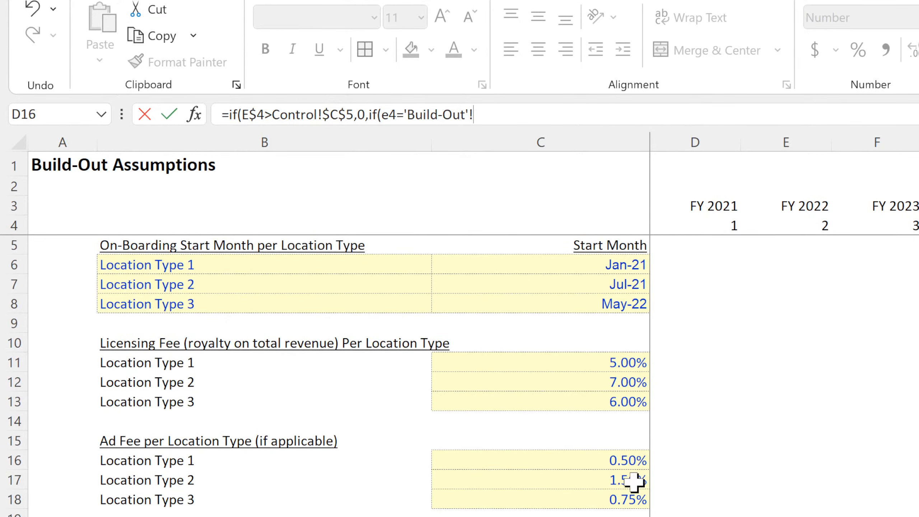
click(614, 260)
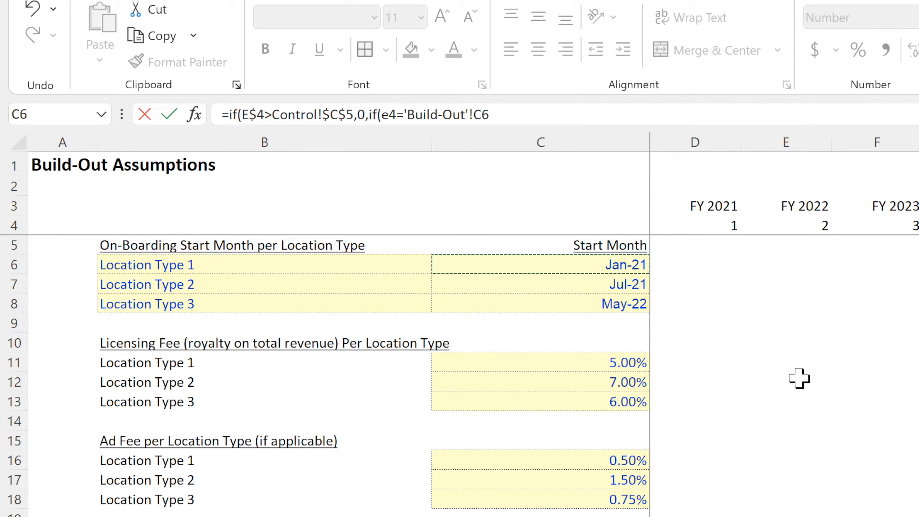
text(,)
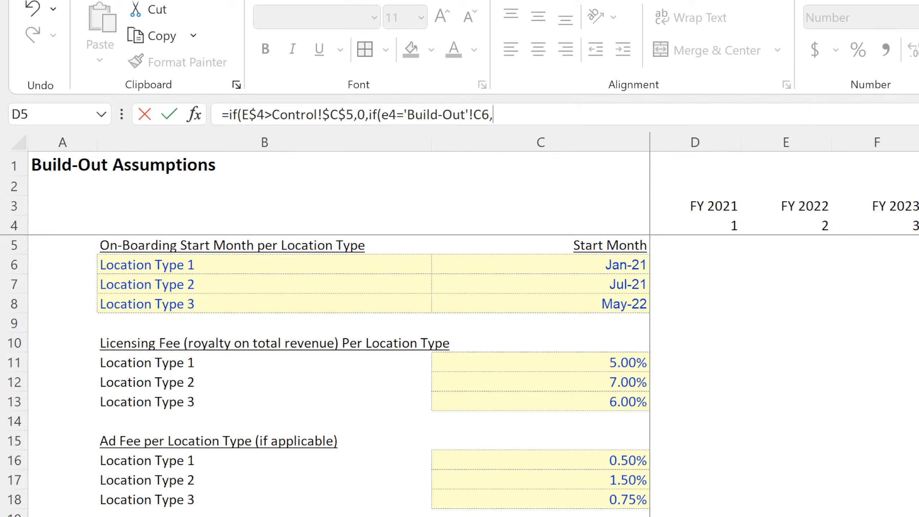
click(540, 516)
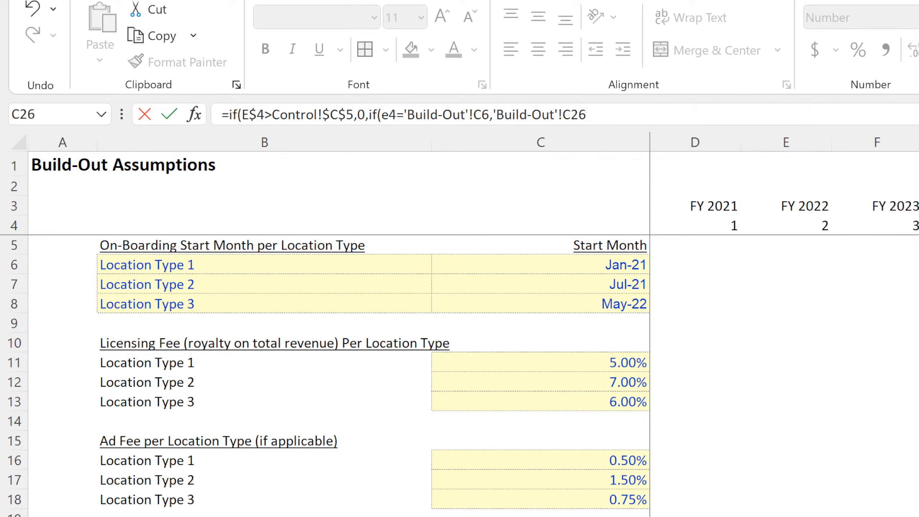
text(,0)
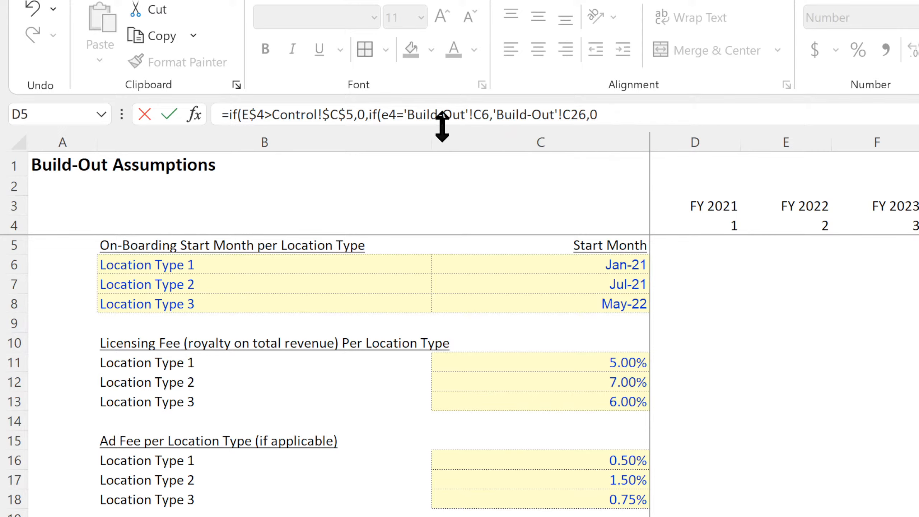
Anchor the nested references as e$4, 'Build-Out'!$C6 and 'Build-Out'!$C26, and enter the completed formula in E8.
click(392, 111)
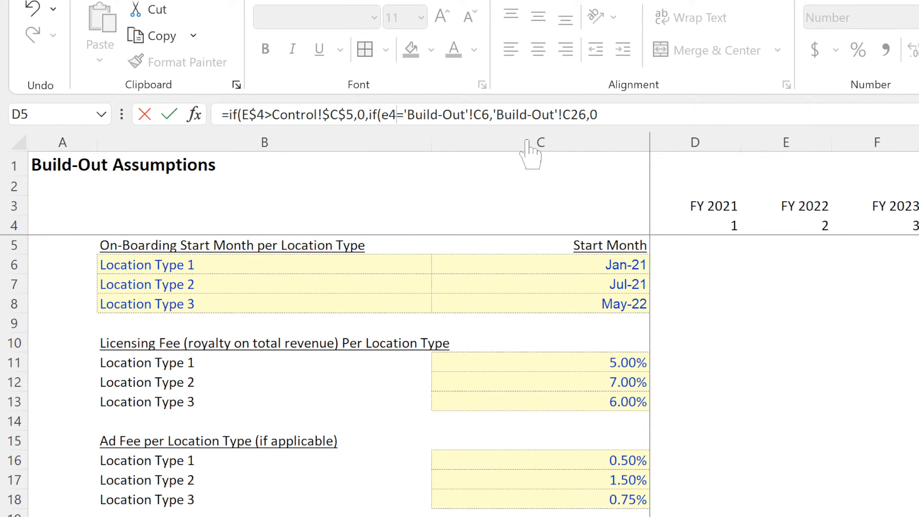
text($)
key(Right)
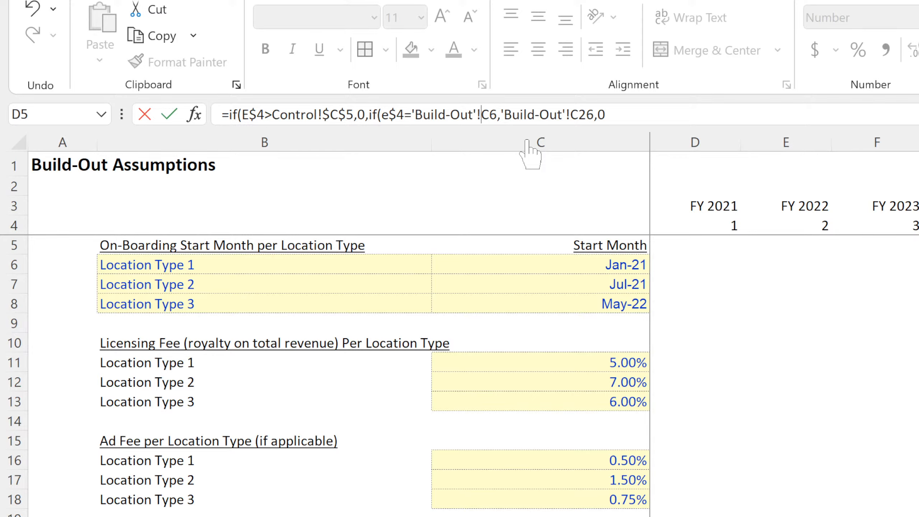
text($C)
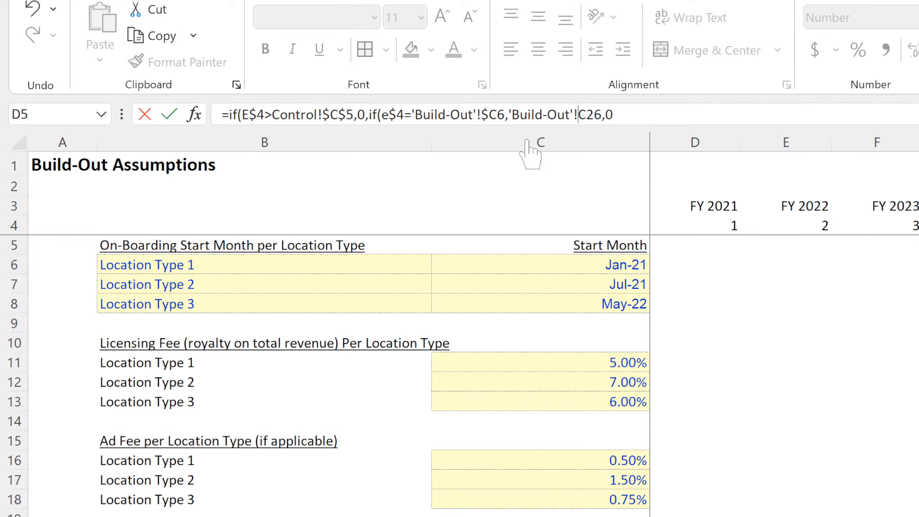
text($)
key(Return)
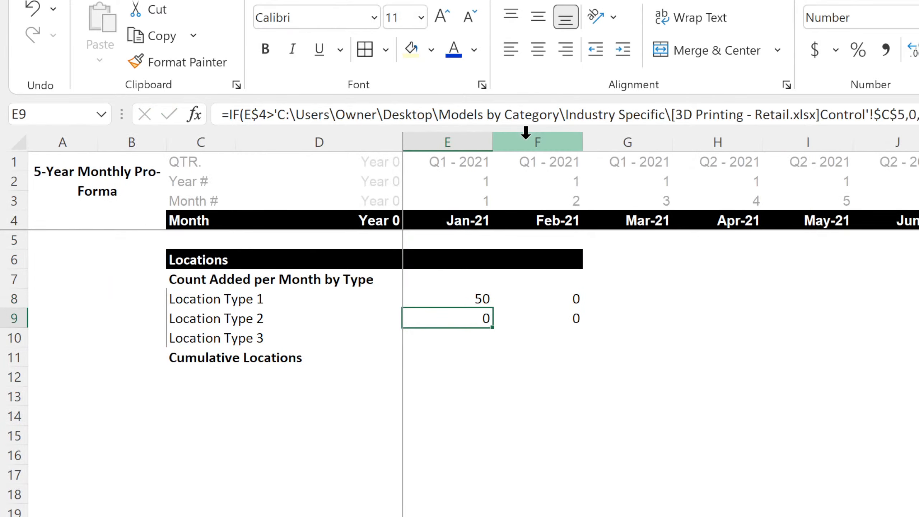
Fill the E8 formula through row 10 and across the months, and extend the black Locations header bar across them.
click(477, 297)
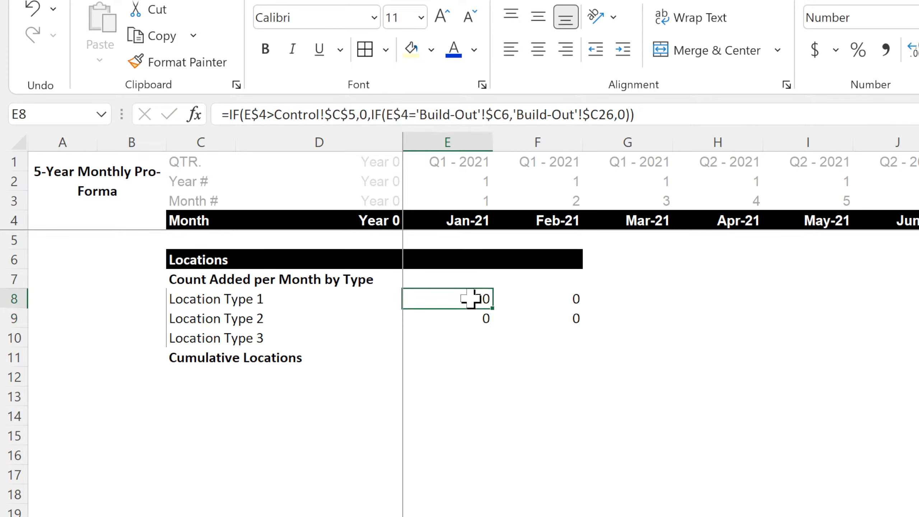
drag(492, 308, 917, 343)
click(562, 258)
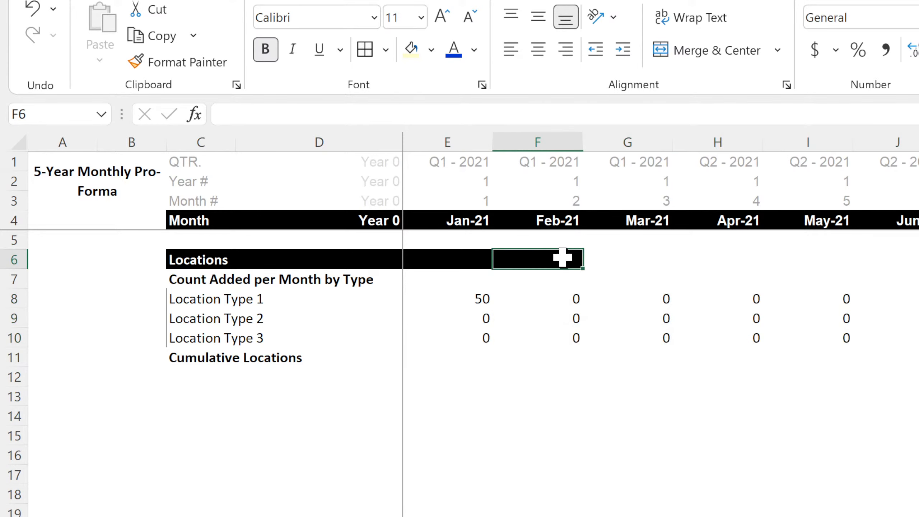
drag(583, 269, 917, 268)
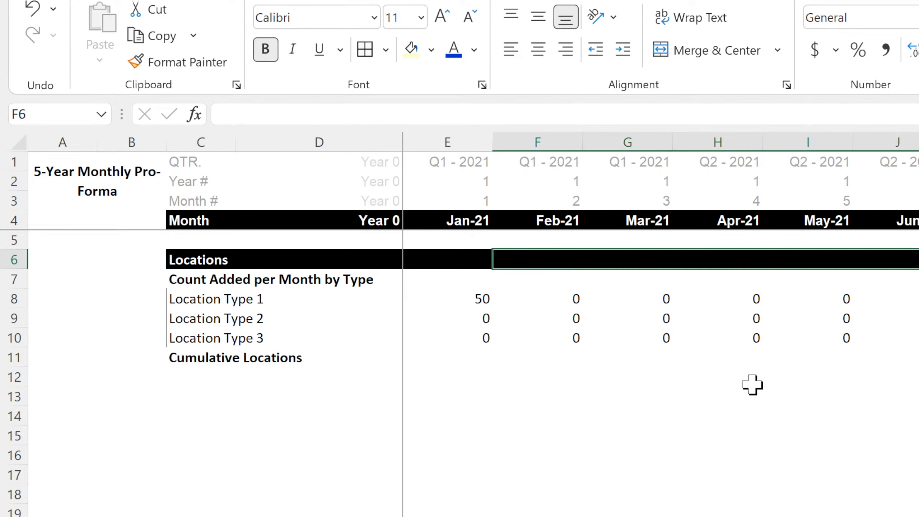
Link C12 under Cumulative Locations to the Location Type 1 label in C8 and fill it down to C14.
click(216, 378)
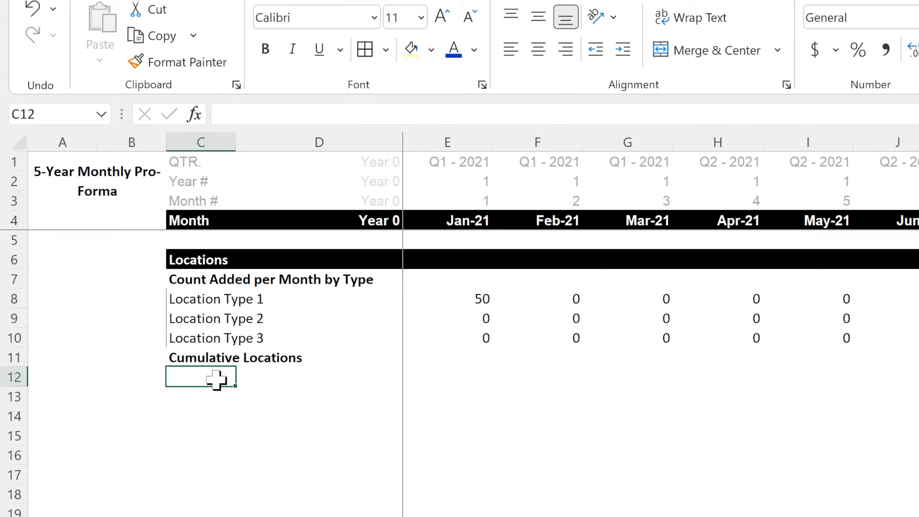
text(=)
click(226, 294)
key(Return)
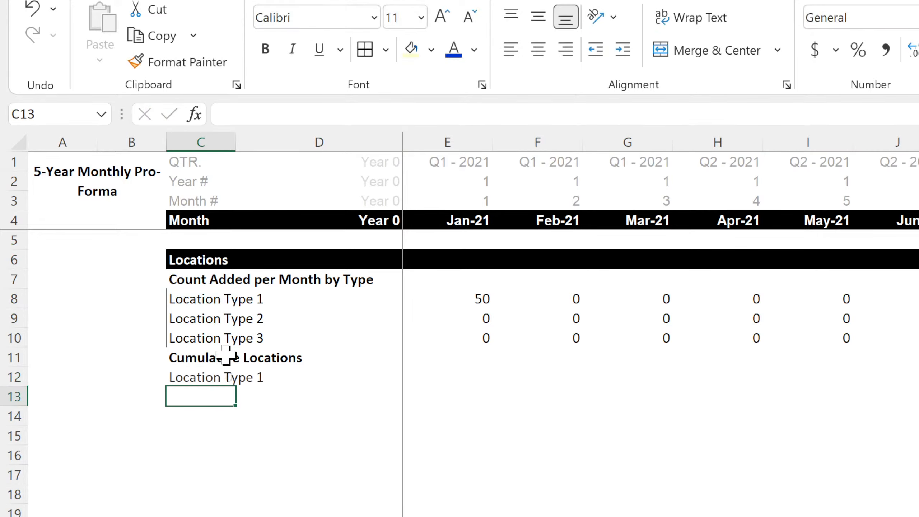
click(221, 381)
drag(235, 386, 232, 427)
Insert a row above Cumulative Locations and label it "Total Added" in C11.
click(11, 357)
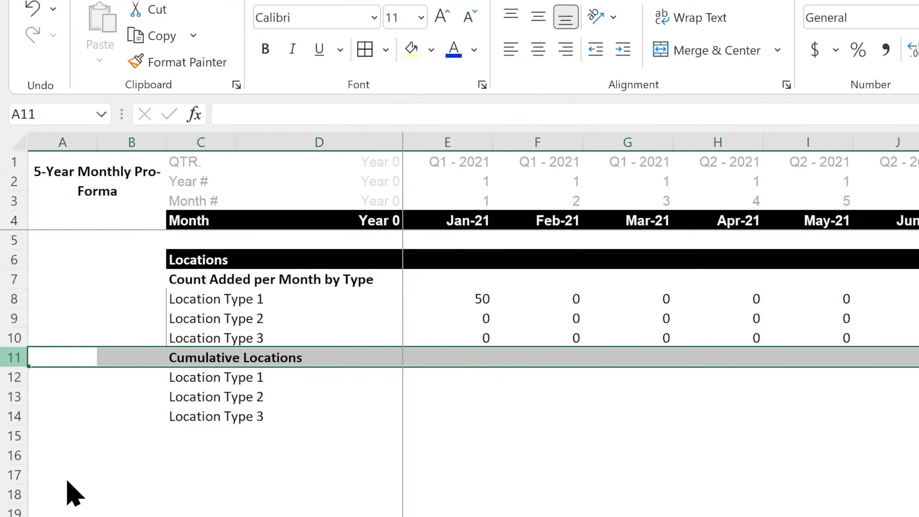
key(ctrl+shift+plus)
click(188, 352)
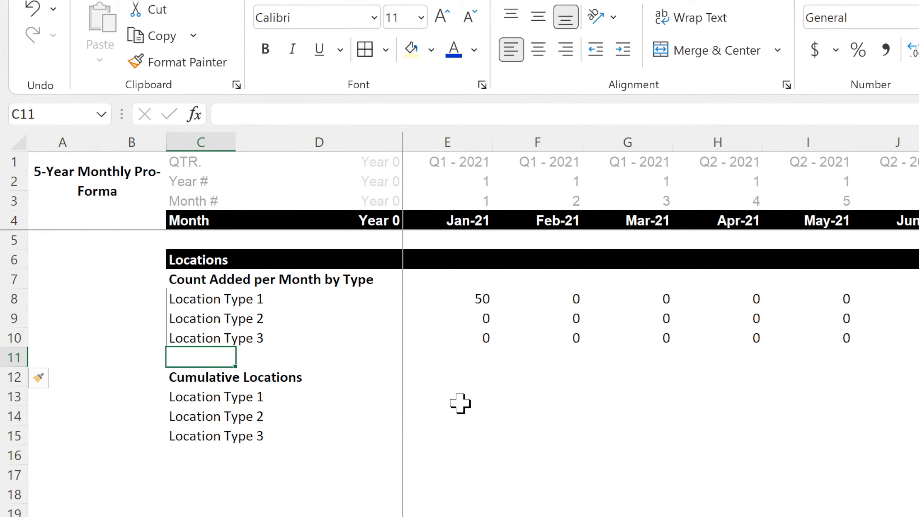
text(Total Add)
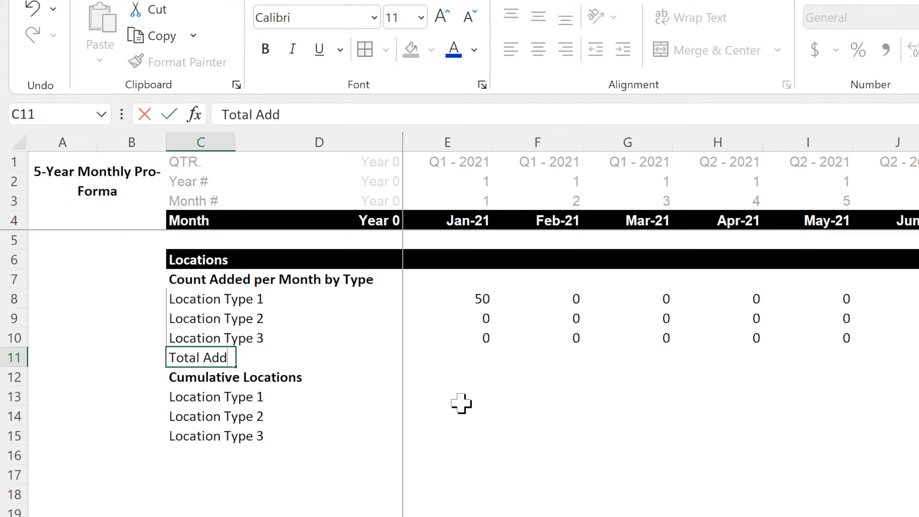
text(ed)
key(Return)
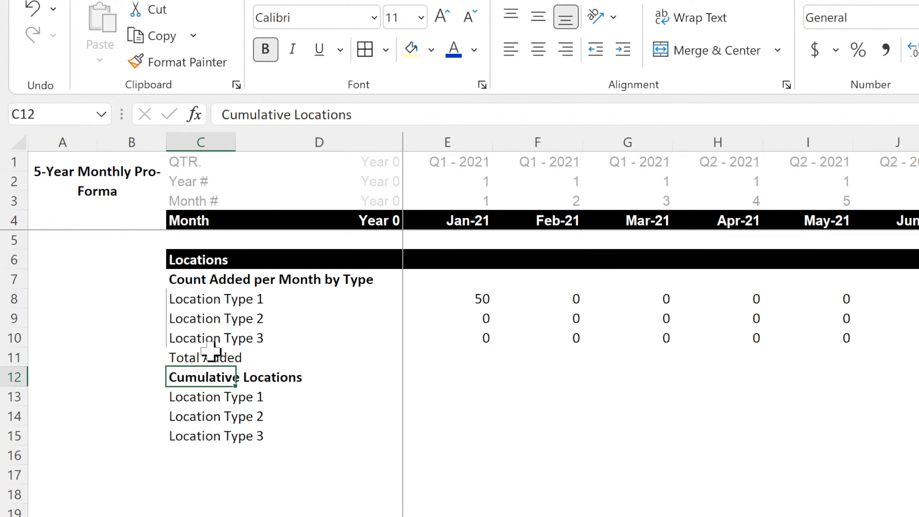
Format the Total Added row C11:I11 with a top and bottom border, light gray fill and bold text.
drag(211, 351, 796, 361)
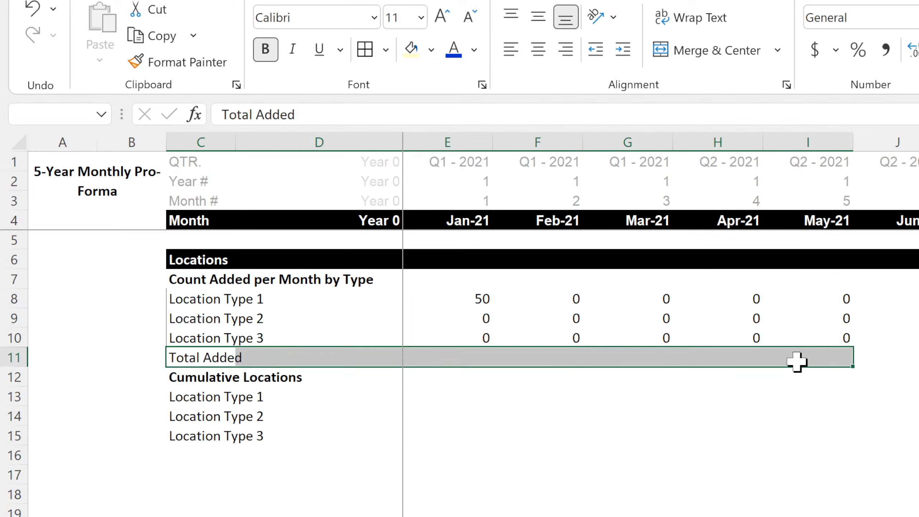
click(388, 54)
click(427, 477)
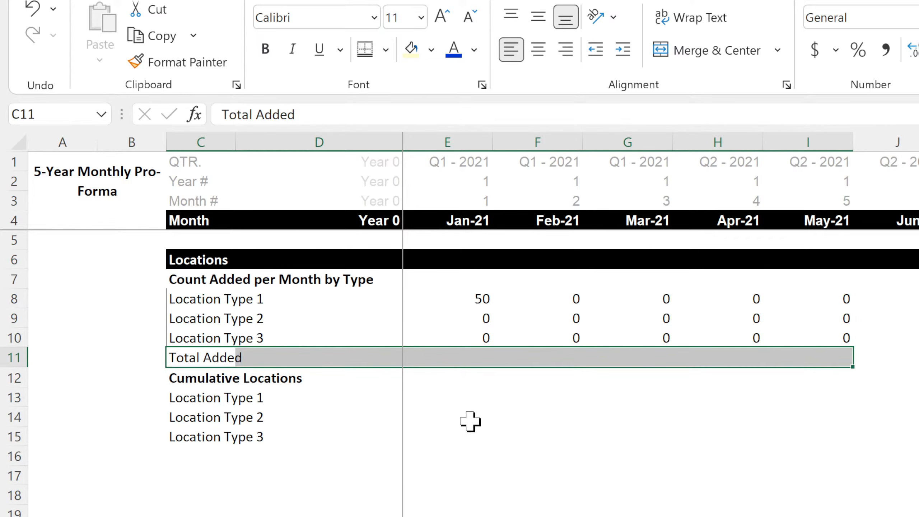
click(430, 50)
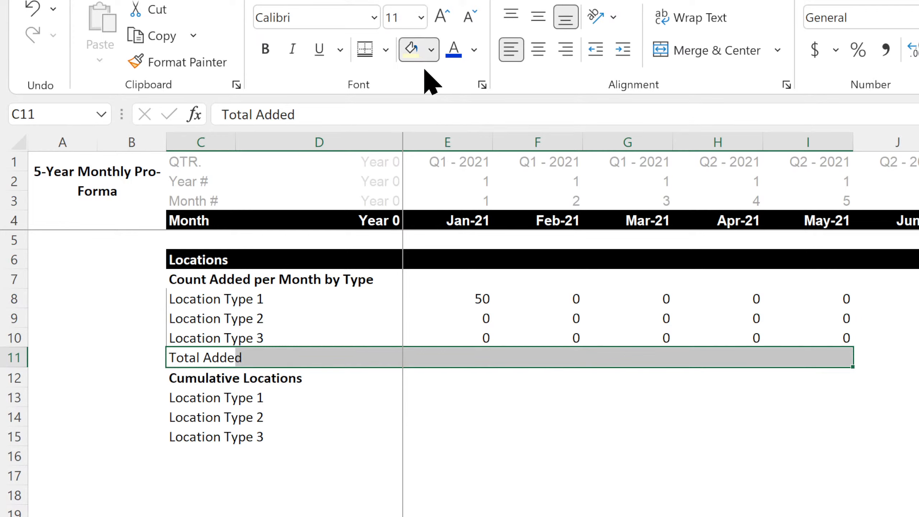
click(412, 140)
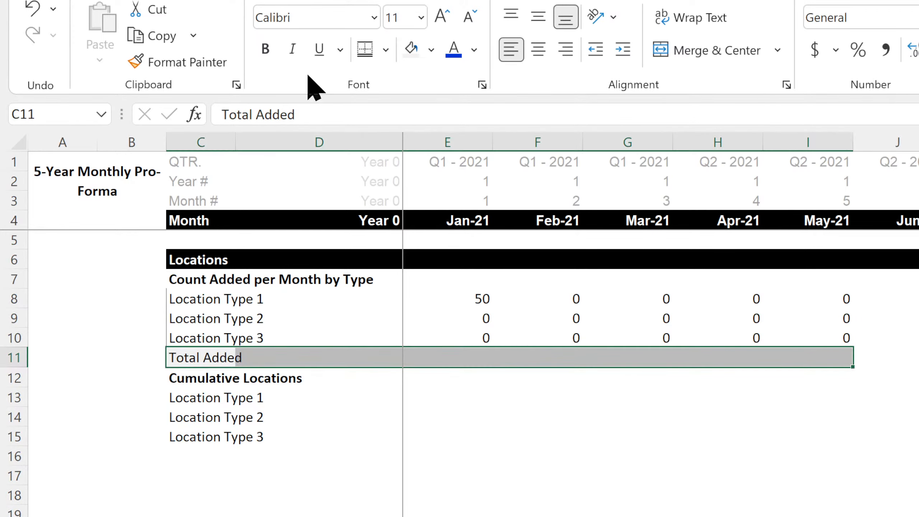
click(266, 50)
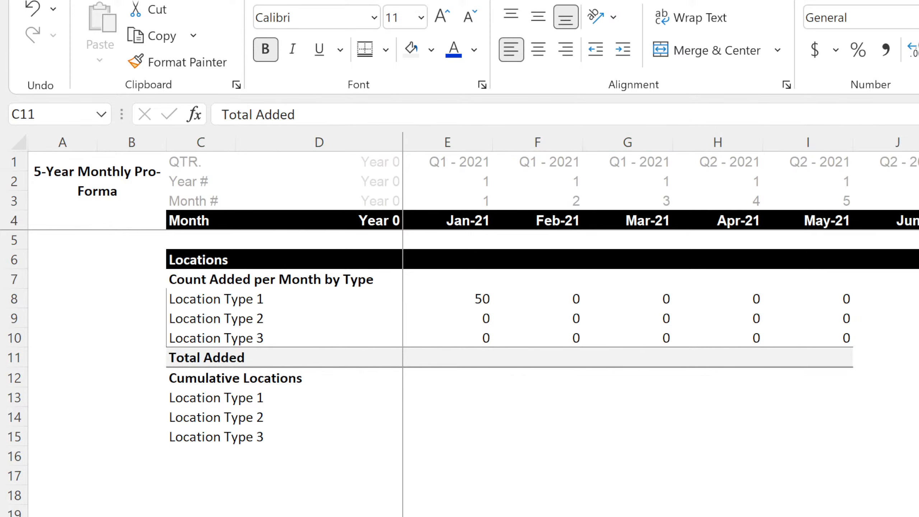
click(621, 516)
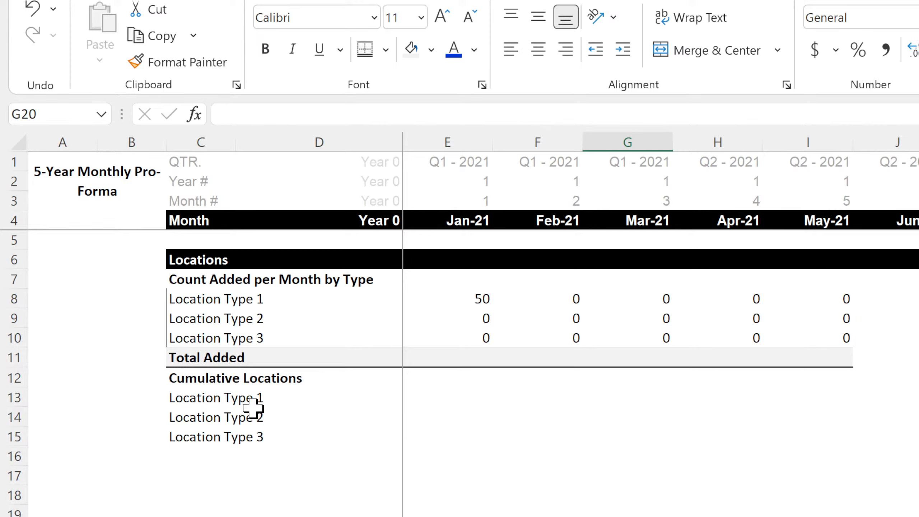
Label C16 below the cumulative location types "Total Location Count".
click(200, 455)
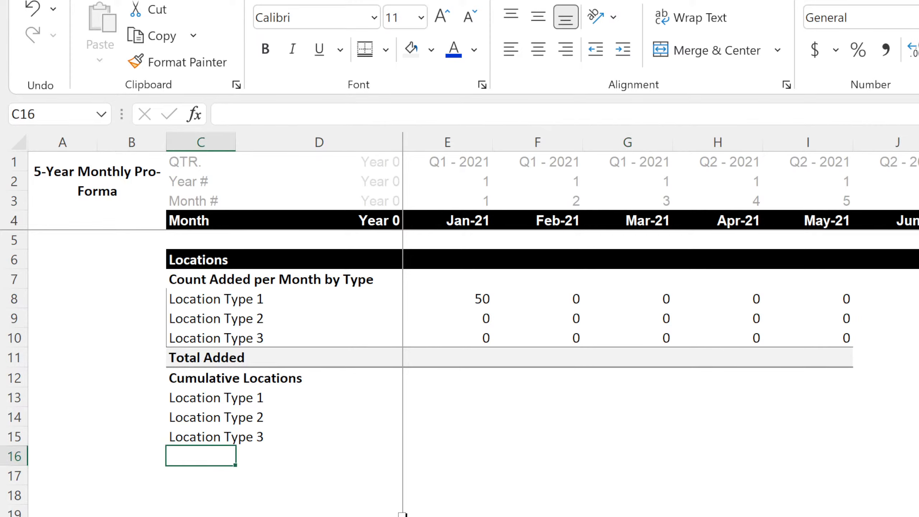
text(Tota)
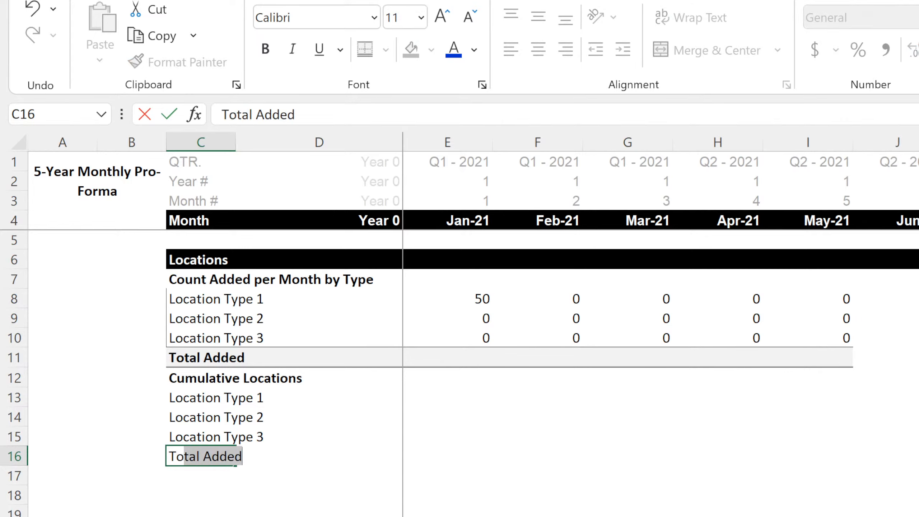
text(l Cum)
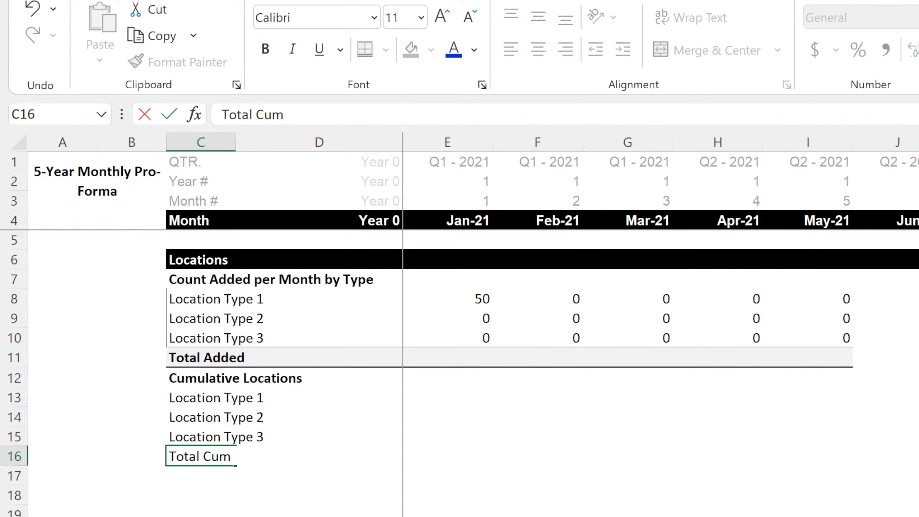
key(BackSpace)
key(BackSpace)
key(BackSpace)
text(Location Count)
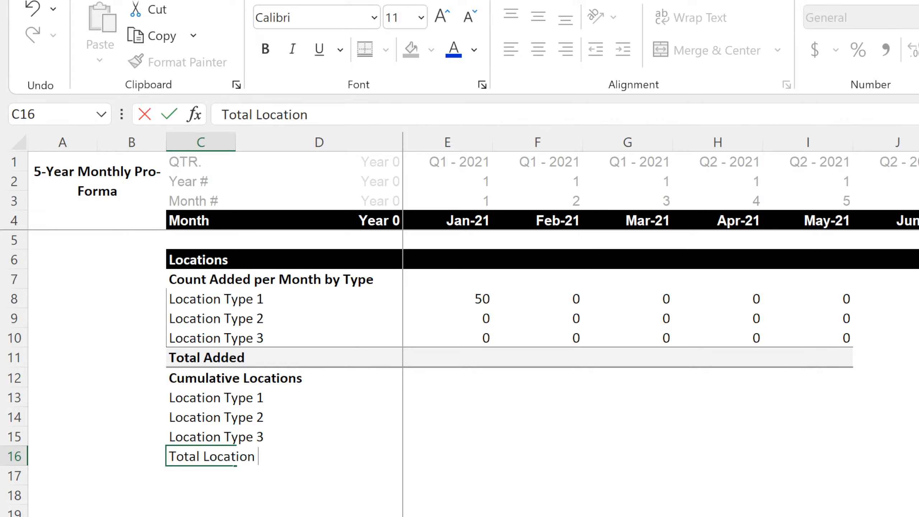
key(Return)
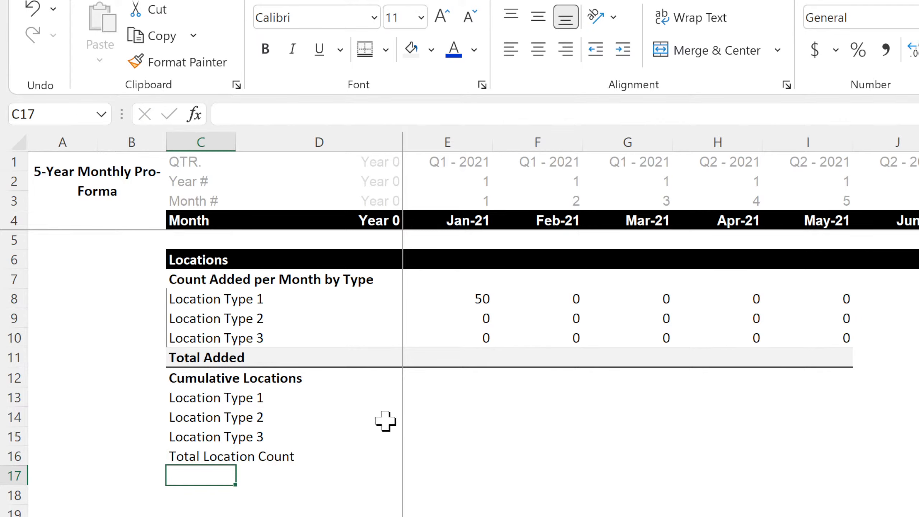
Apply the Accounting number format to the location type labels in C8:C10 and C13:C15.
click(430, 402)
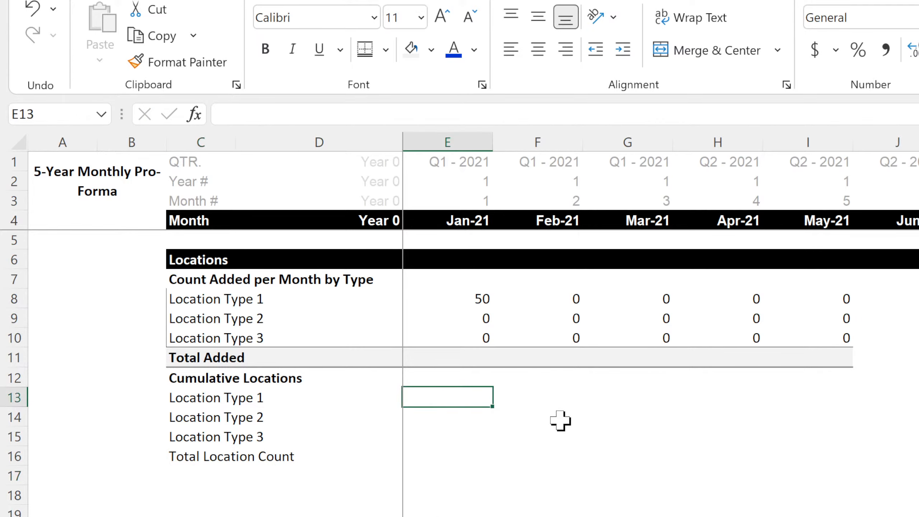
key(Left)
key(Right)
drag(207, 299, 205, 338)
click(916, 17)
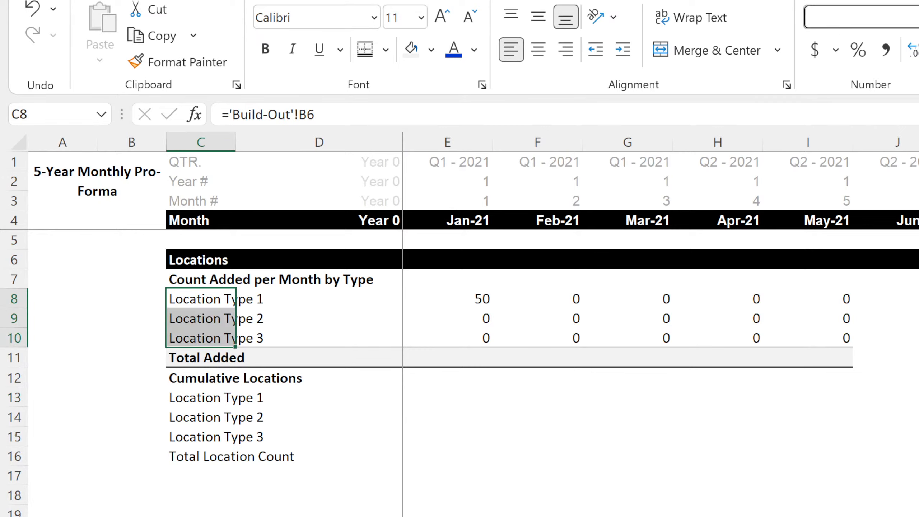
click(915, 192)
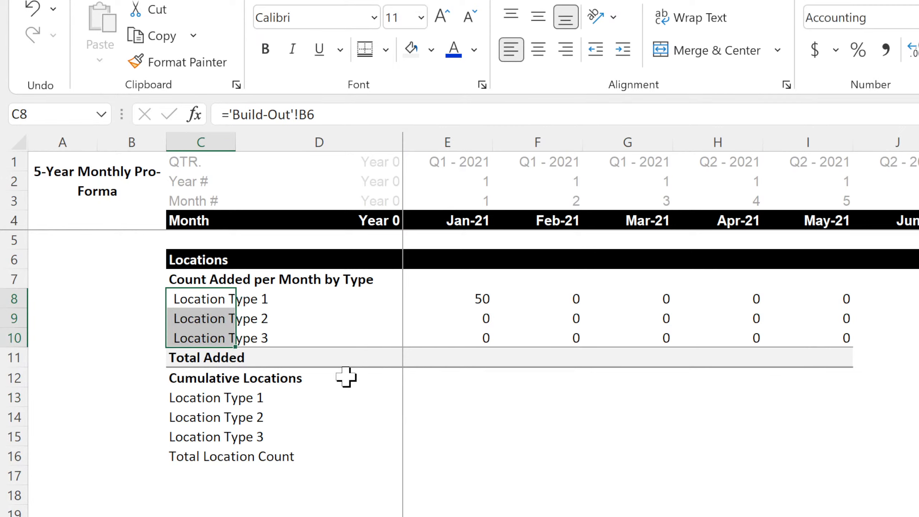
click(213, 402)
drag(214, 402, 186, 436)
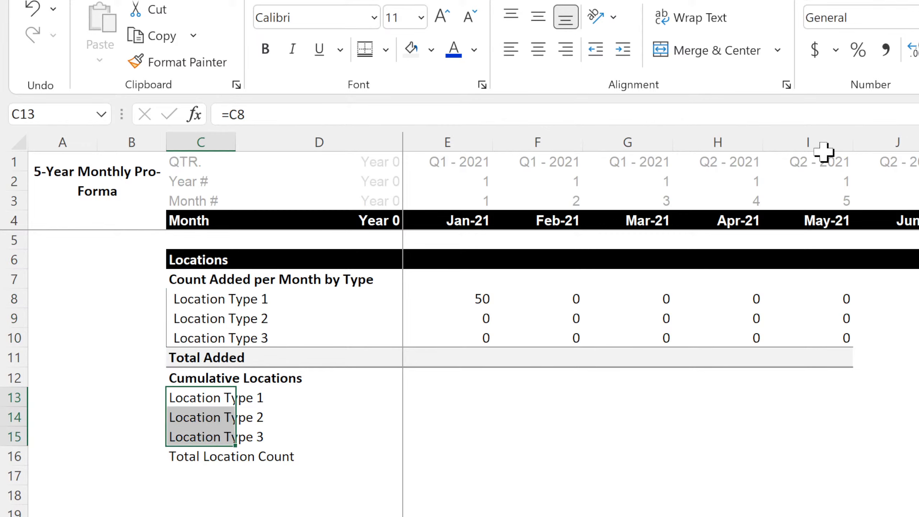
click(916, 17)
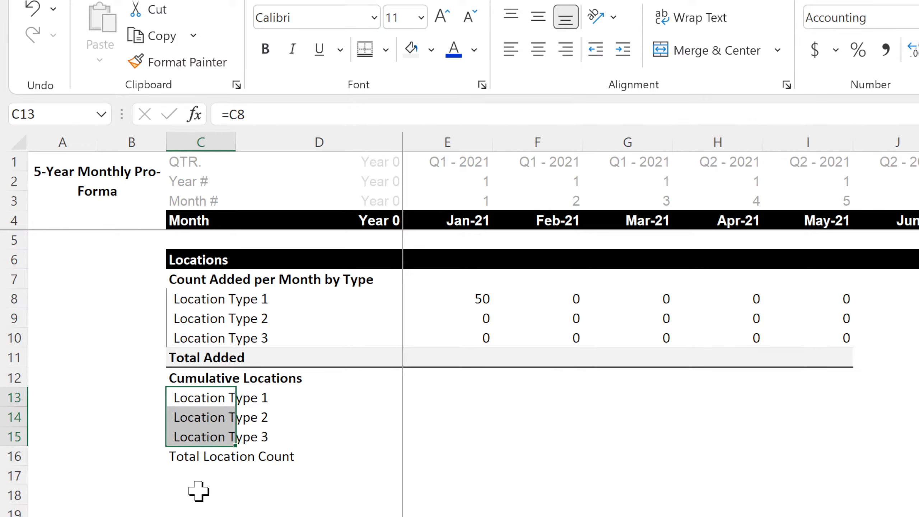
Format the Total Location Count row C16:H16 with light gray fill, a top and bottom border and bold text.
click(203, 461)
drag(246, 457, 698, 472)
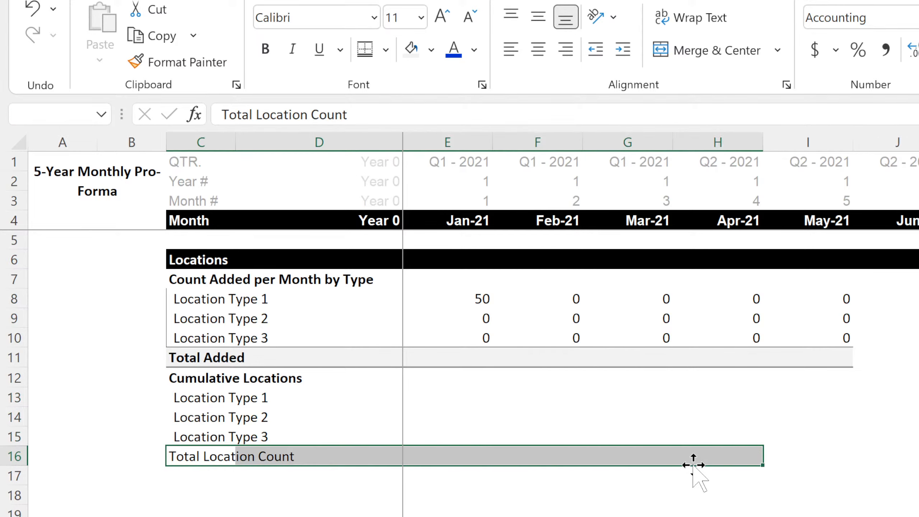
click(416, 47)
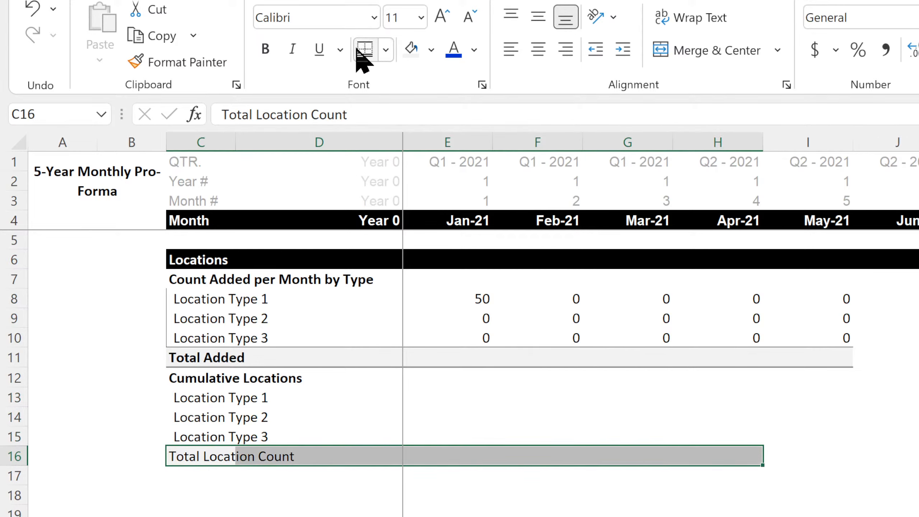
click(364, 49)
click(266, 50)
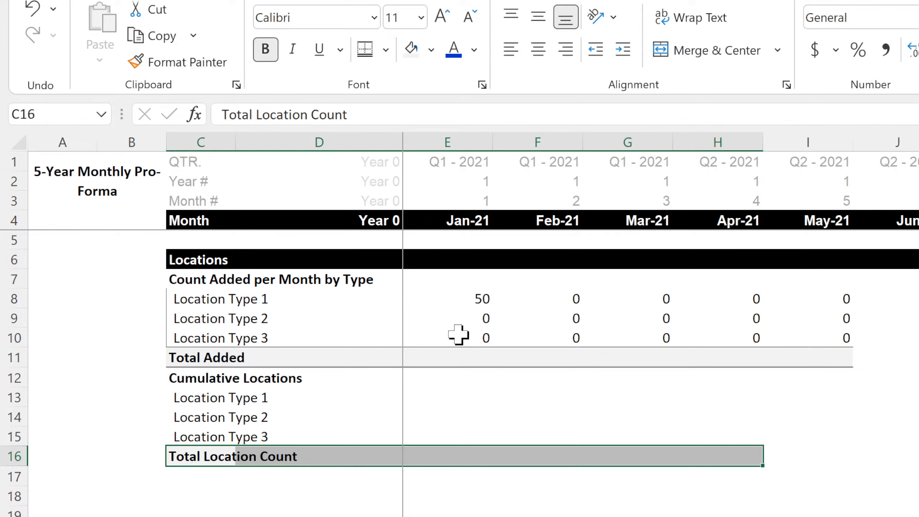
Replace the ending 0)) of the formula in F8 with e8*(1+index( to begin a growth calculation.
click(535, 300)
key(Left)
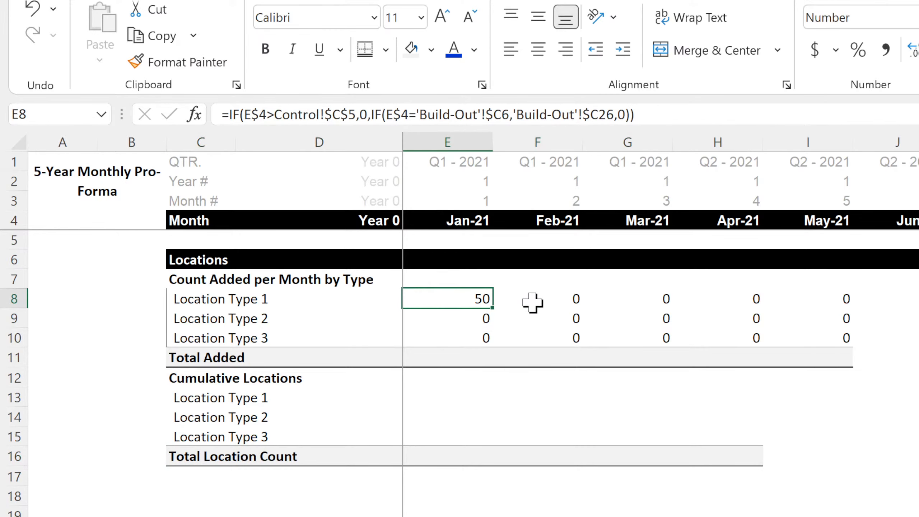
key(Right)
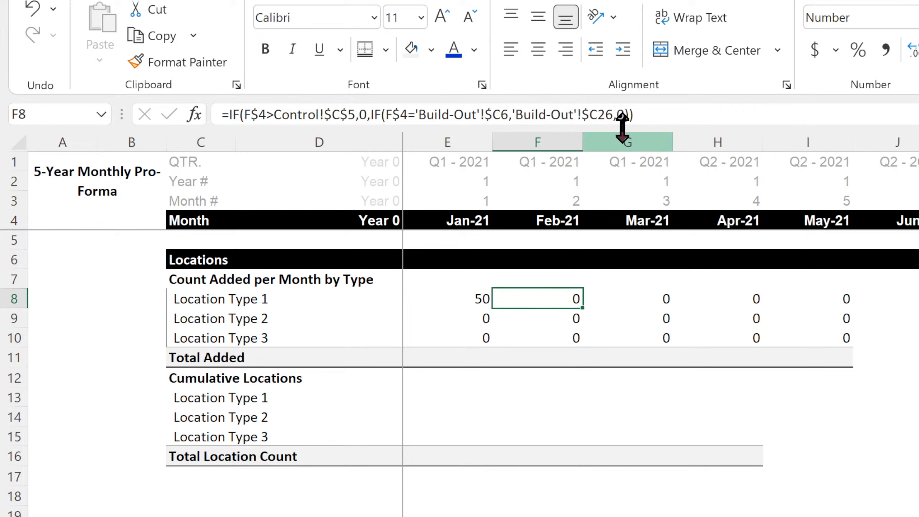
click(616, 115)
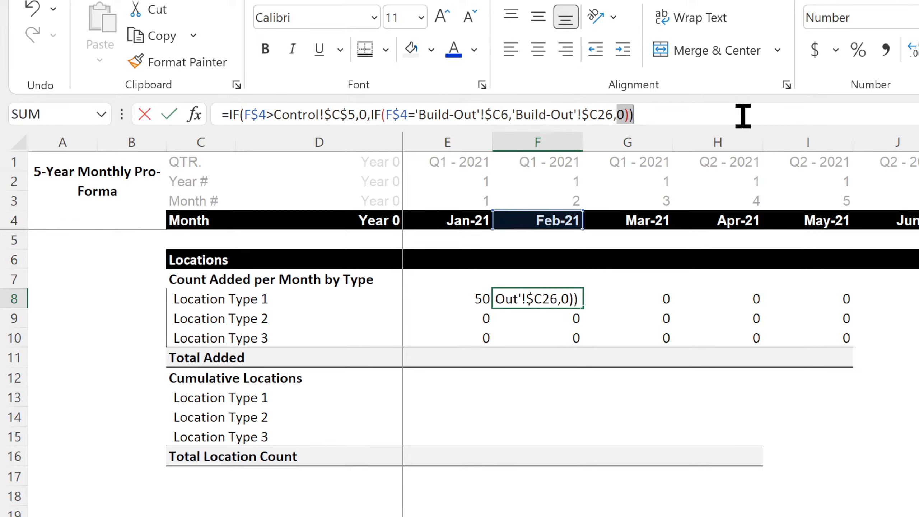
key(Delete)
key(Delete)
key(Delete)
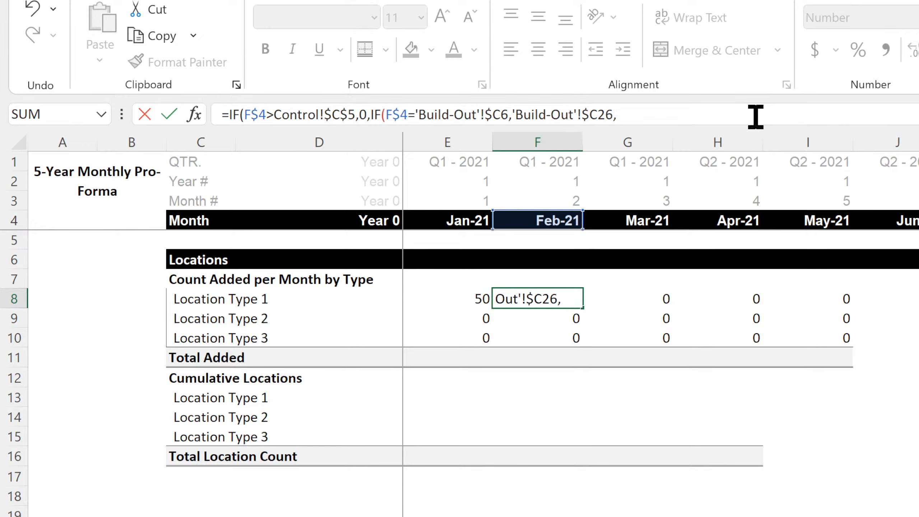
text(e8)
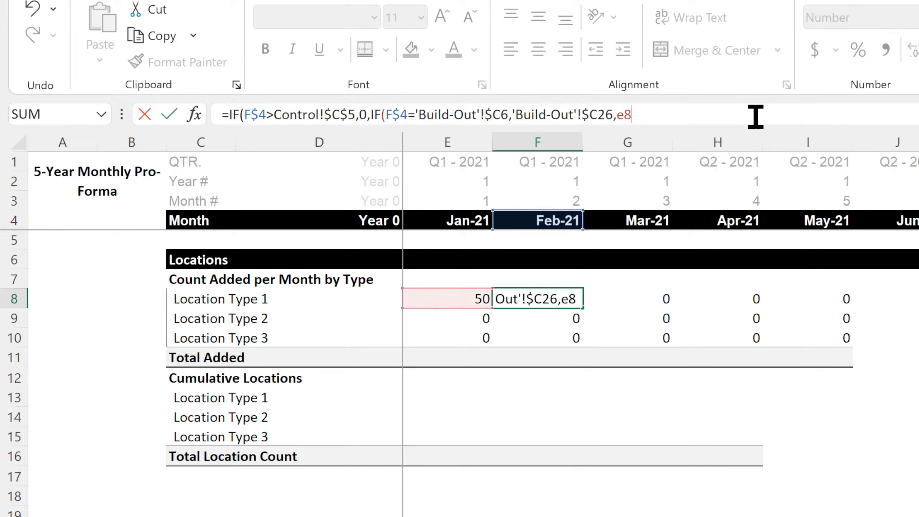
text(*)
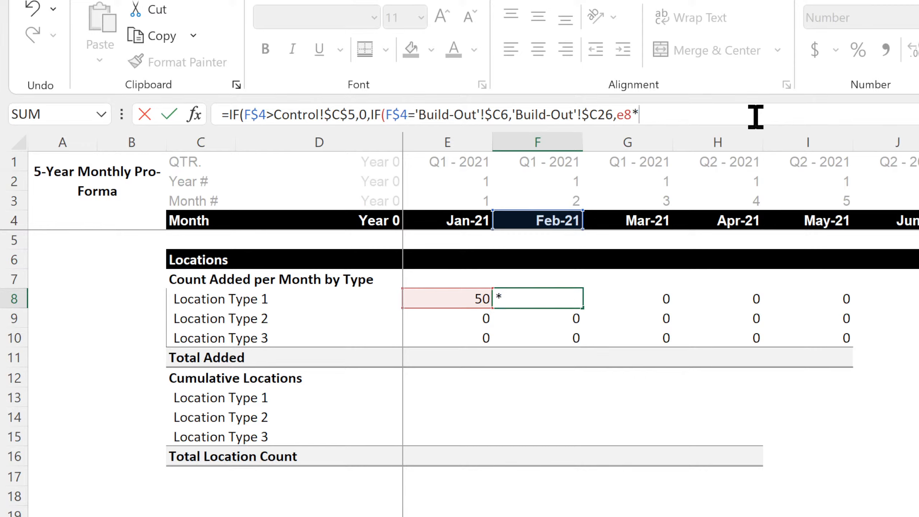
text((1+index()
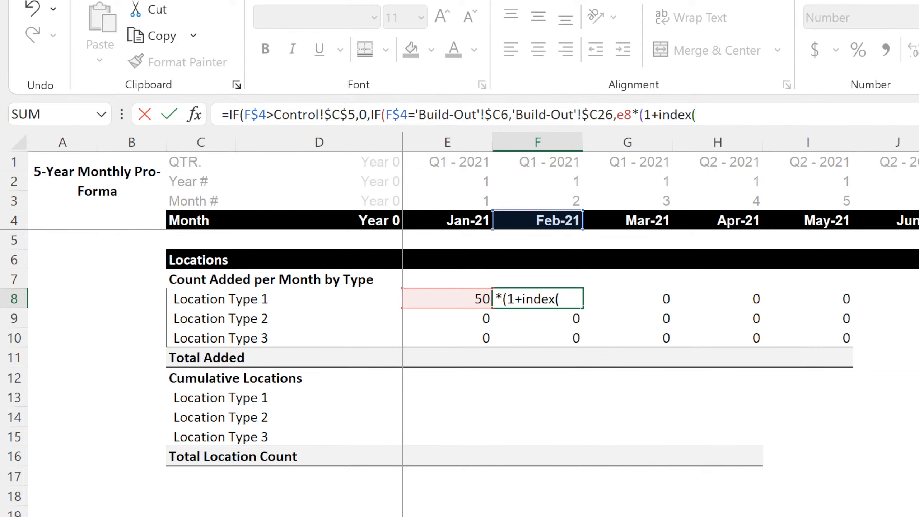
Use 'Build-Out'!31:31 as the INDEX array, skip the row argument and begin a MATCH for the column.
click(383, 516)
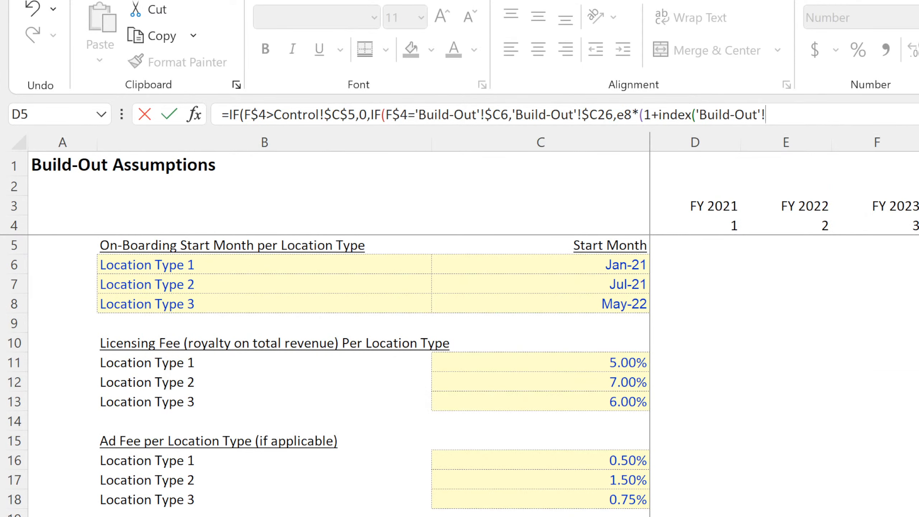
scroll(416, 435, down, 4)
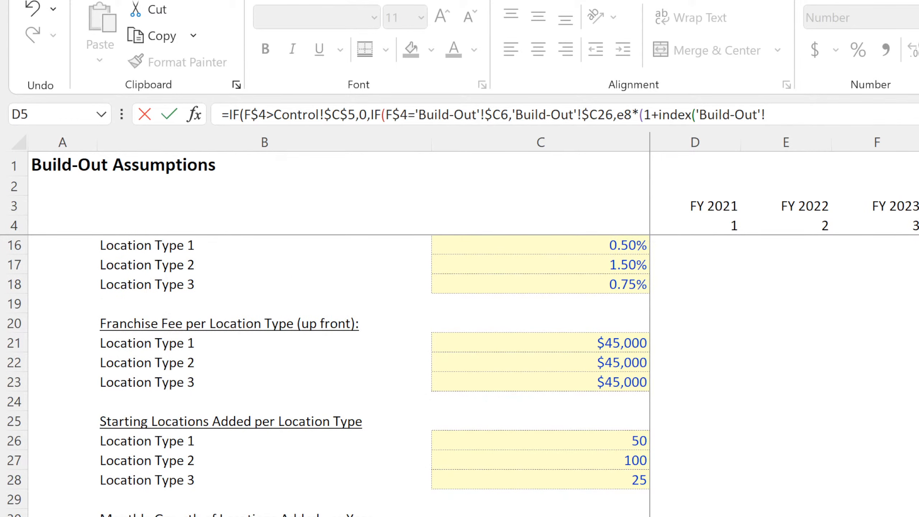
click(14, 516)
text(,,match(e)
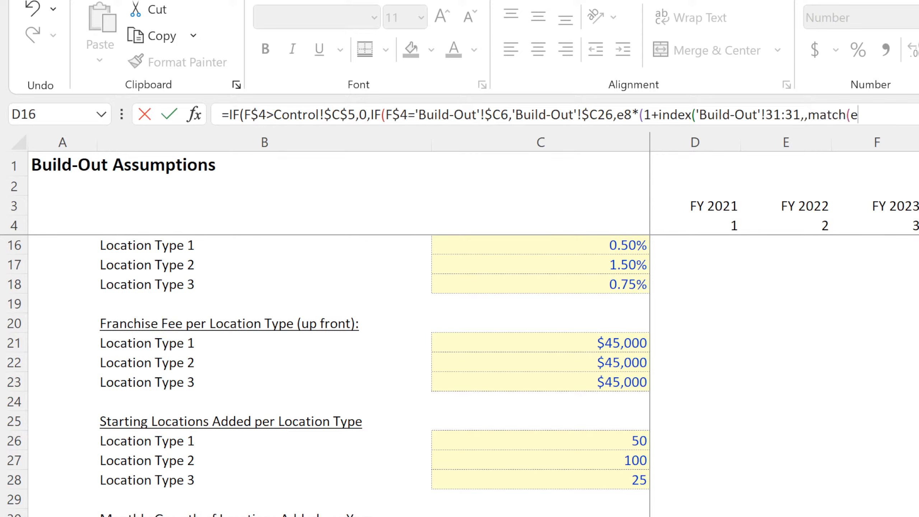
Set the MATCH to look up f3 in row 4 of the Build-Out sheet and enter the formula in F8.
key(BackSpace)
text(f4,)
key(BackSpace)
key(BackSpace)
text(3,)
click(8, 224)
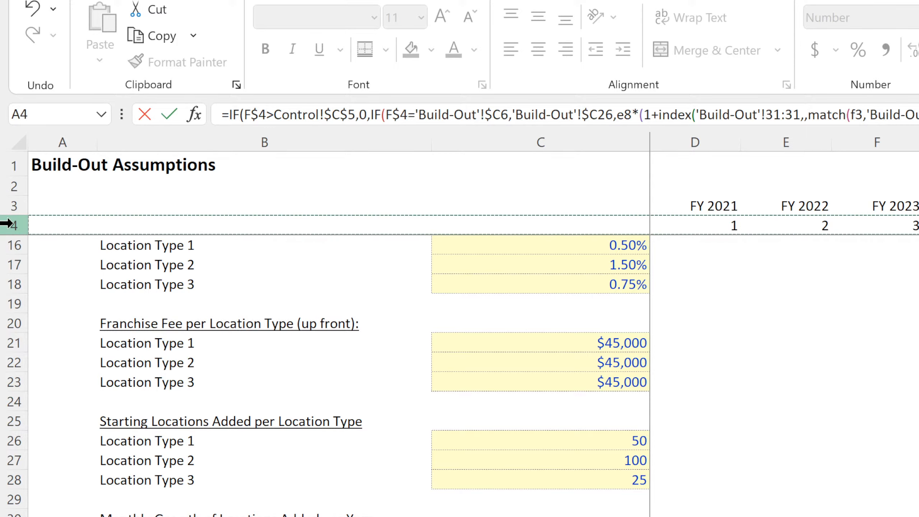
text(,)
key(Return)
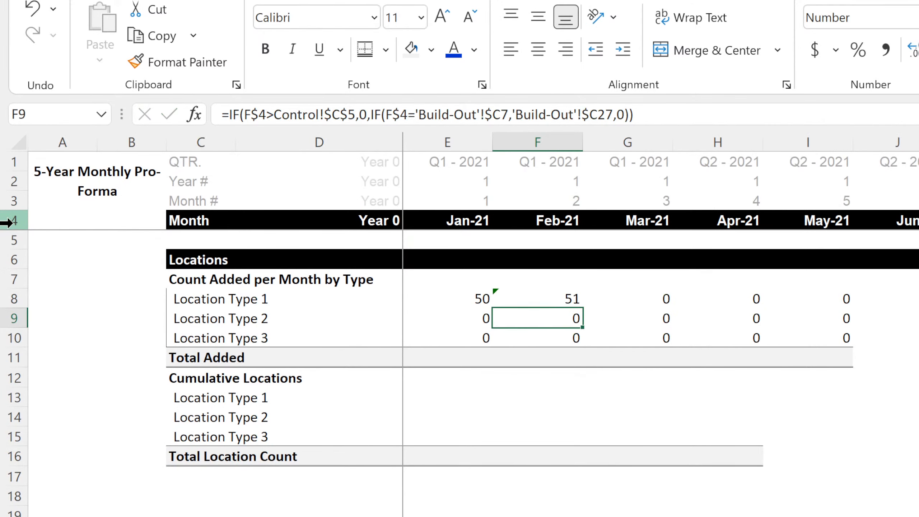
Point the MATCH lookup value in F8 to the year number in F2, lock its row reference and enter the formula.
double_click(558, 302)
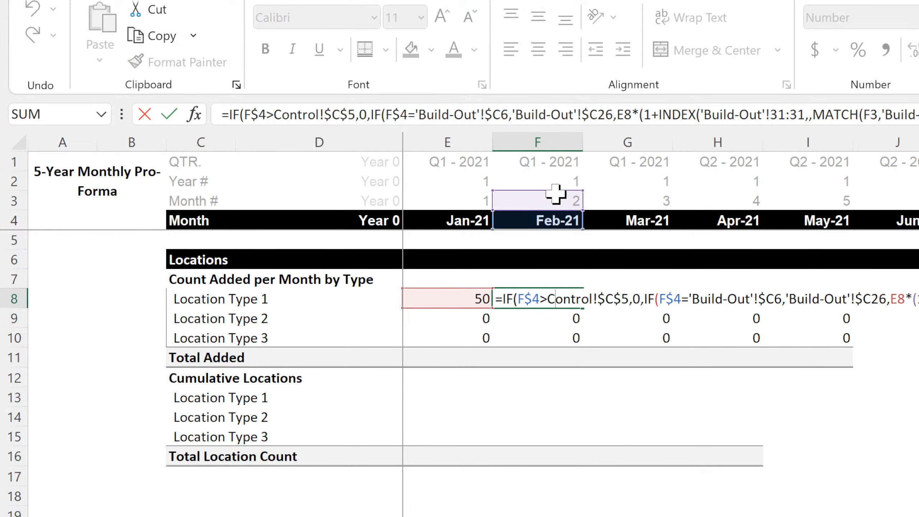
drag(556, 183, 556, 174)
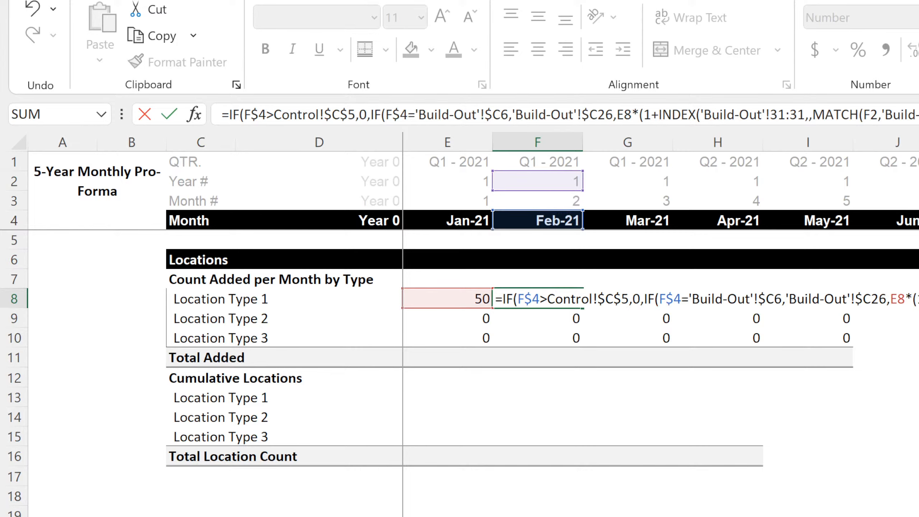
click(904, 114)
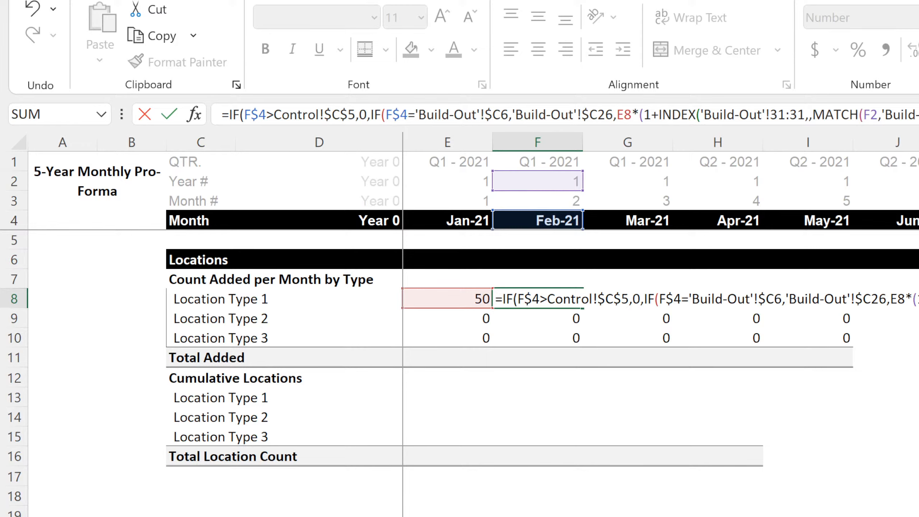
key(Left)
key(Left)
key(Left)
key(Left)
key(Left)
key(F4)
key(F4)
key(Left)
key(Left)
key(Left)
key(Left)
key(Left)
key(Left)
key(Left)
key(Left)
key(Left)
key(Left)
key(Left)
key(Left)
key(Left)
key(Left)
key(Left)
key(Left)
key(Left)
key(Left)
key(Left)
key(Left)
key(Left)
key(Left)
key(Left)
key(Left)
key(Left)
key(Left)
key(Left)
key(Left)
key(Left)
key(Left)
key(Left)
key(Left)
key(Left)
key(Left)
key(Left)
key(Left)
key(Left)
key(Left)
key(Right)
key(Right)
key(Left)
key(Left)
key(Left)
key(Left)
key(Left)
key(Left)
key(Left)
key(Left)
key(Left)
key(Left)
key(Left)
key(Return)
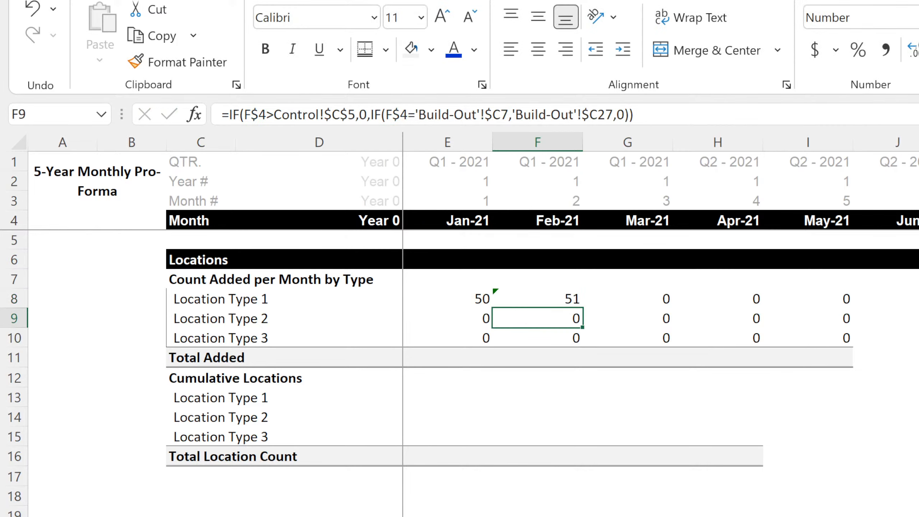
Copy the growth formula from F8 back into E8, and fill it across the monthly columns and down to row 10 for all three location types.
click(565, 300)
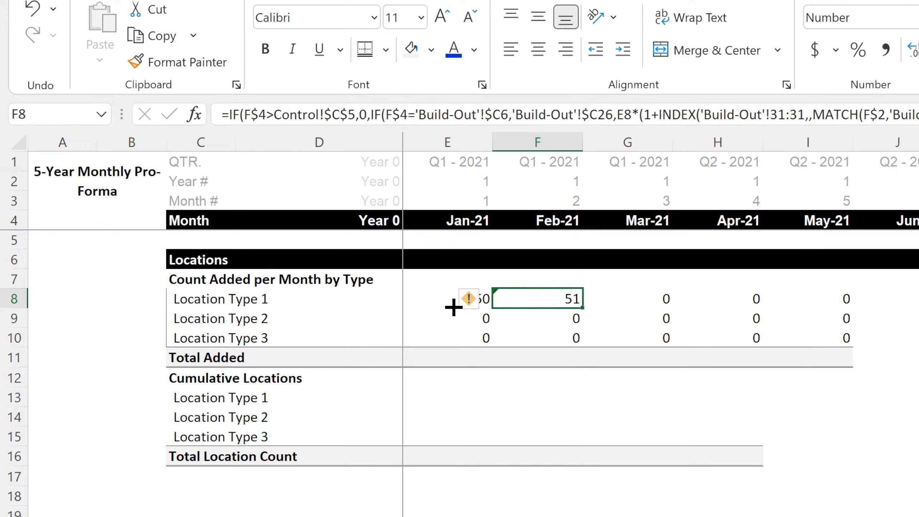
shift+click(426, 304)
click(481, 299)
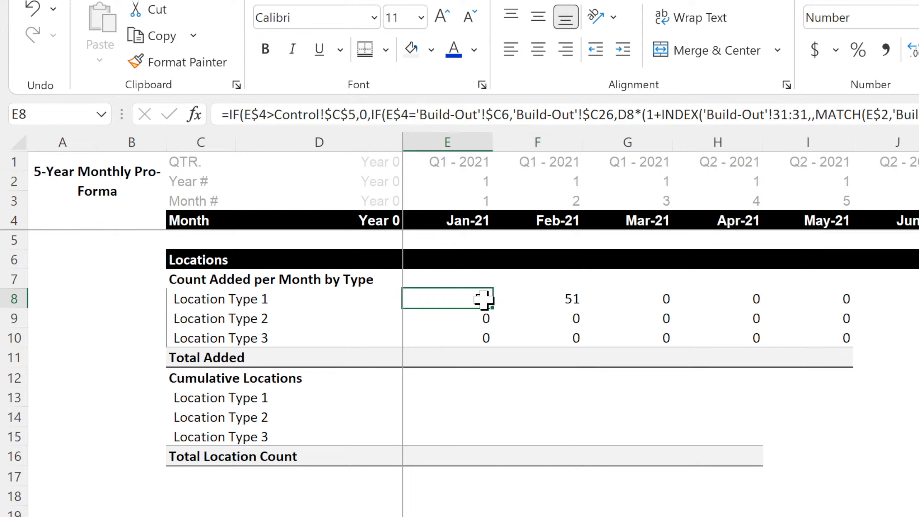
drag(492, 307, 916, 344)
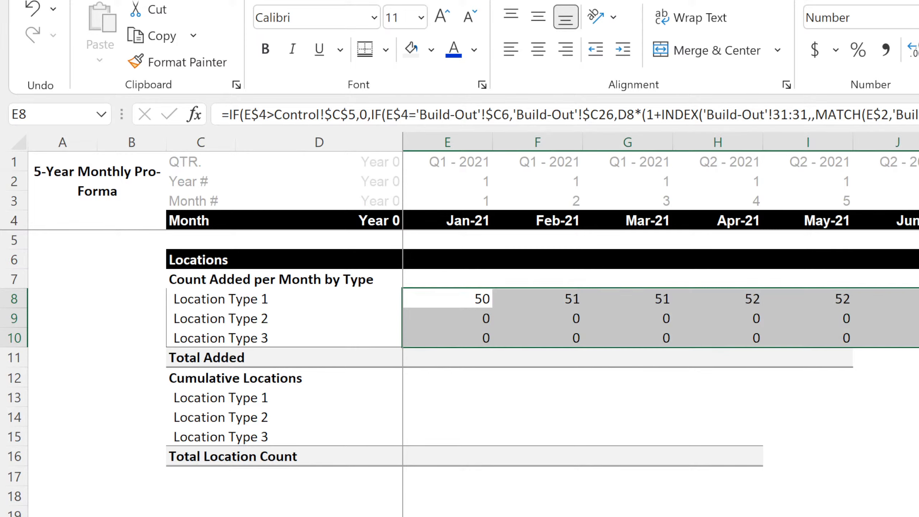
Extend rows 6 to 10 from column L across the remaining months, carrying over the Locations header band and the added-count formulas.
drag(918, 259, 918, 338)
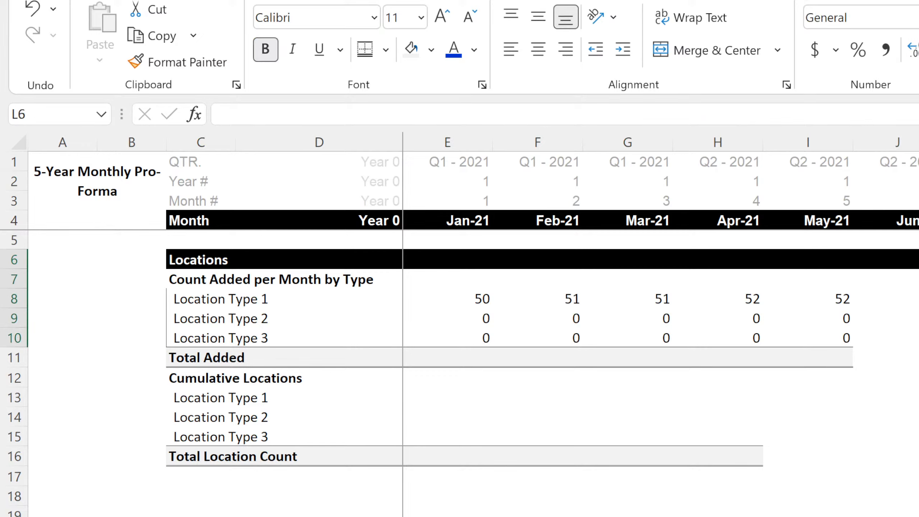
drag(918, 347, 918, 347)
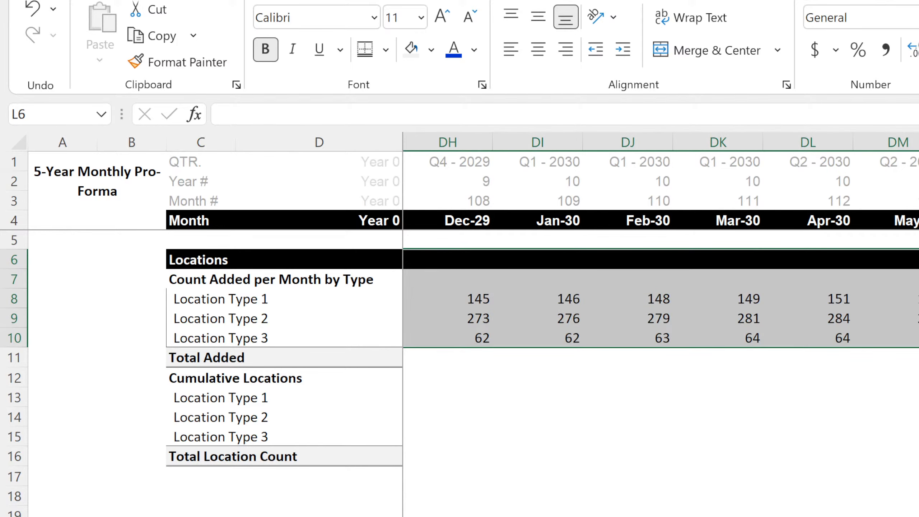
scroll(661, 290, left, 1)
scroll(661, 290, left, 20)
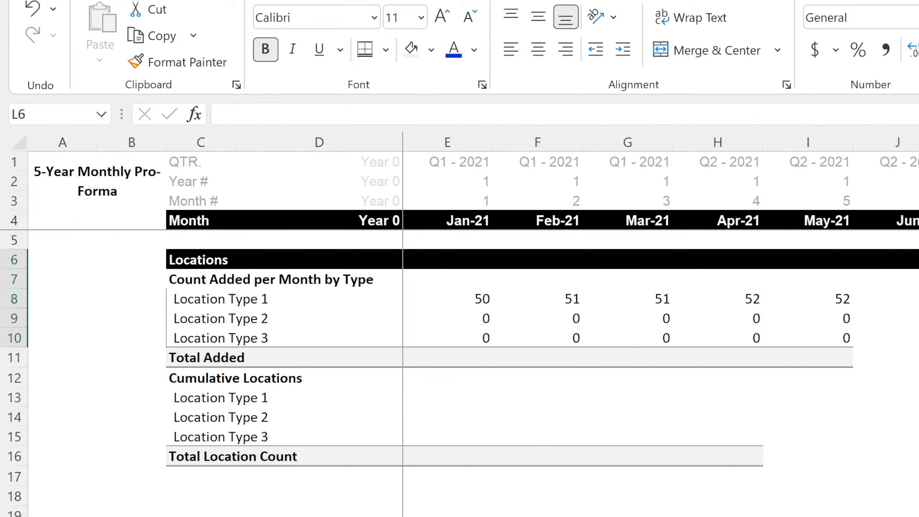
click(897, 516)
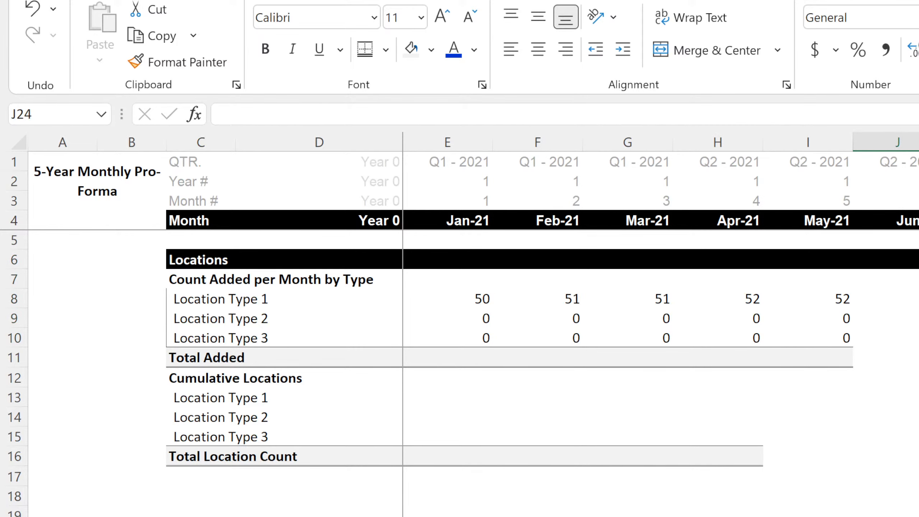
On the Build-Out sheet, clear the Start Month of Rollout heading and its three dates in C35:C38, including their cell formatting.
key(ctrl+Page_Up)
key(Right)
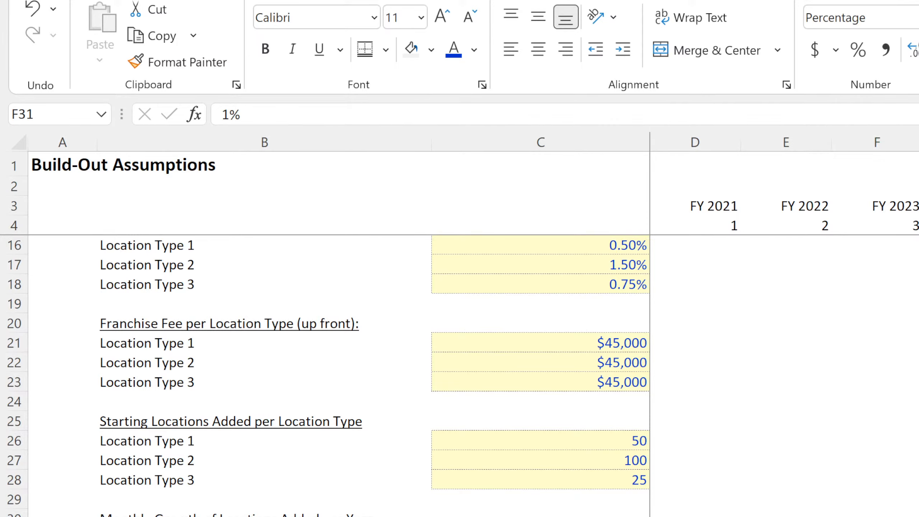
key(Left)
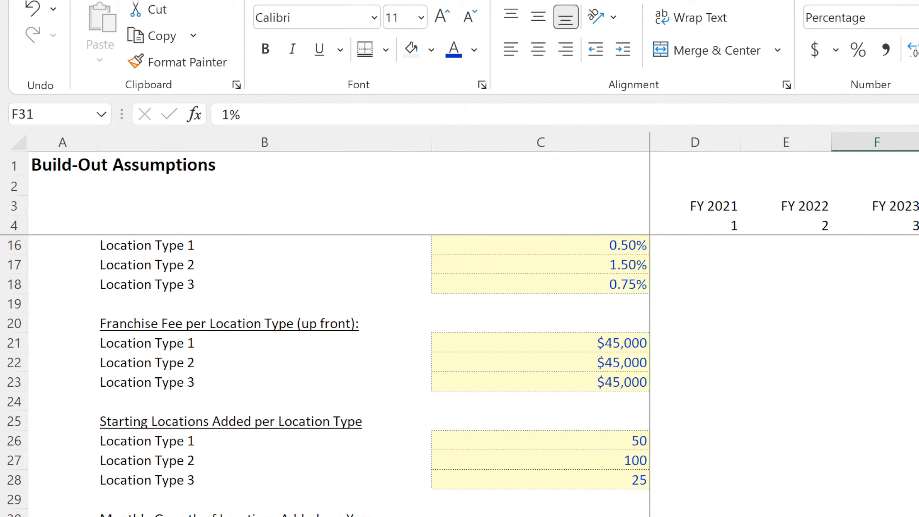
scroll(568, 489, up, 4)
scroll(568, 488, down, 8)
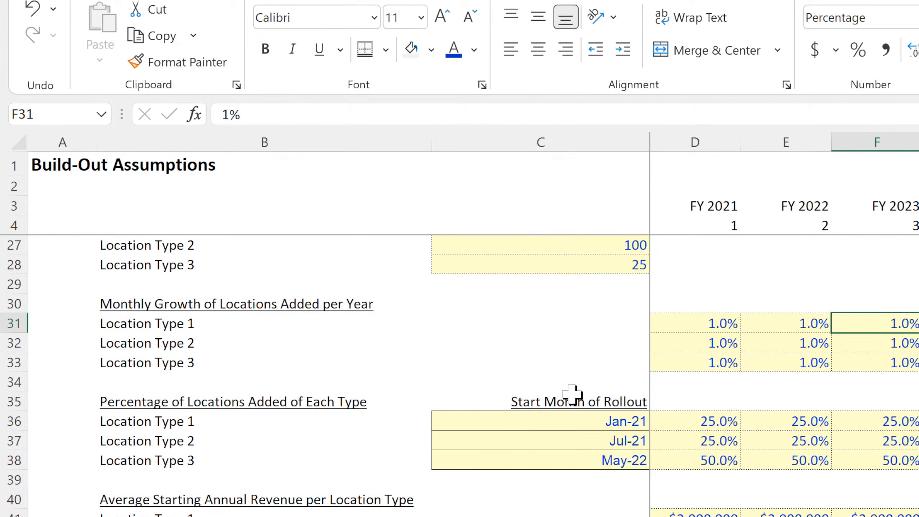
click(623, 381)
drag(649, 390, 631, 484)
click(541, 515)
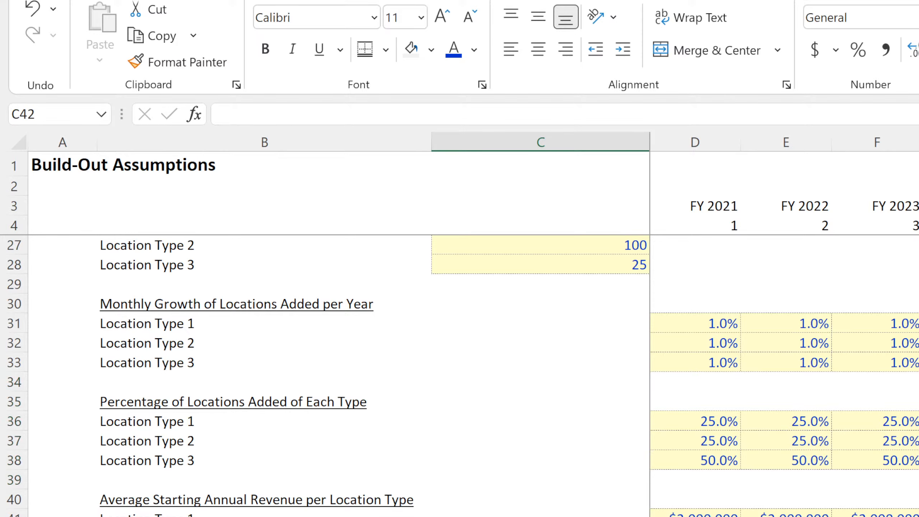
Review Location Type 1's starting locations added in C26 and its FY 2021 monthly growth rate in D31.
scroll(541, 516, up, 4)
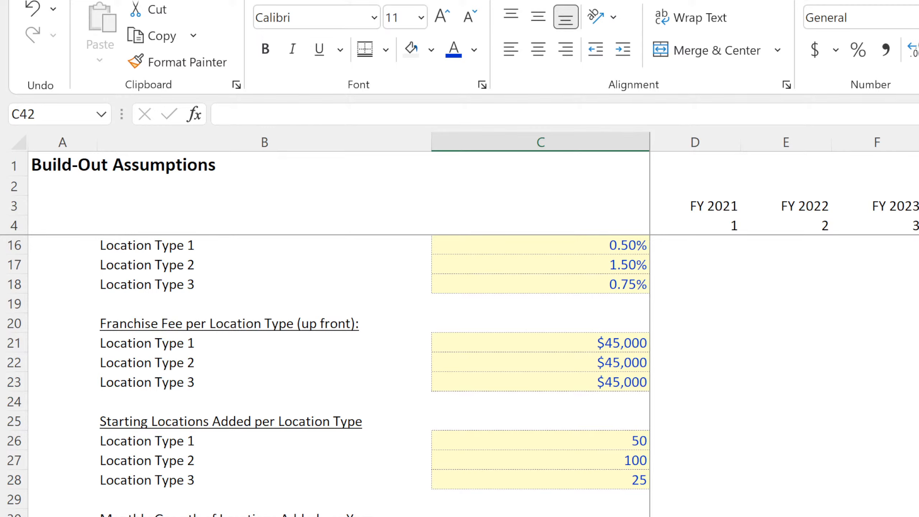
click(572, 442)
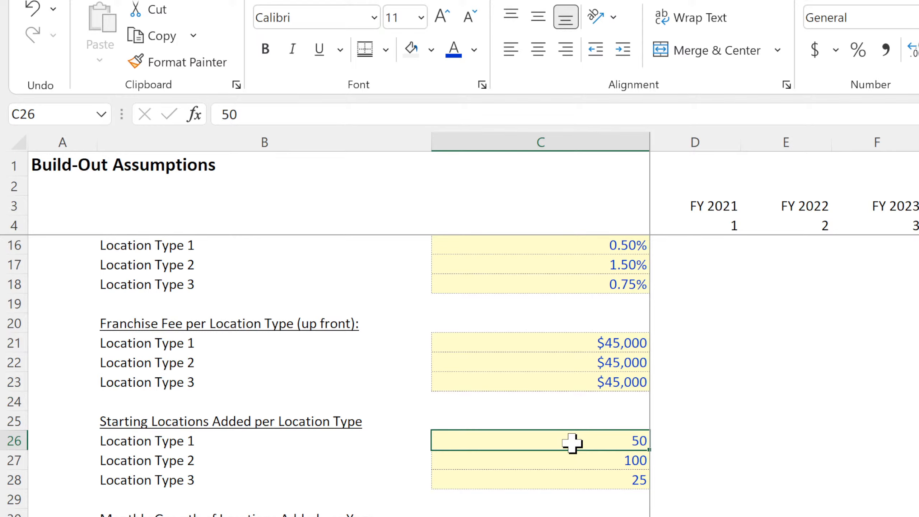
click(695, 516)
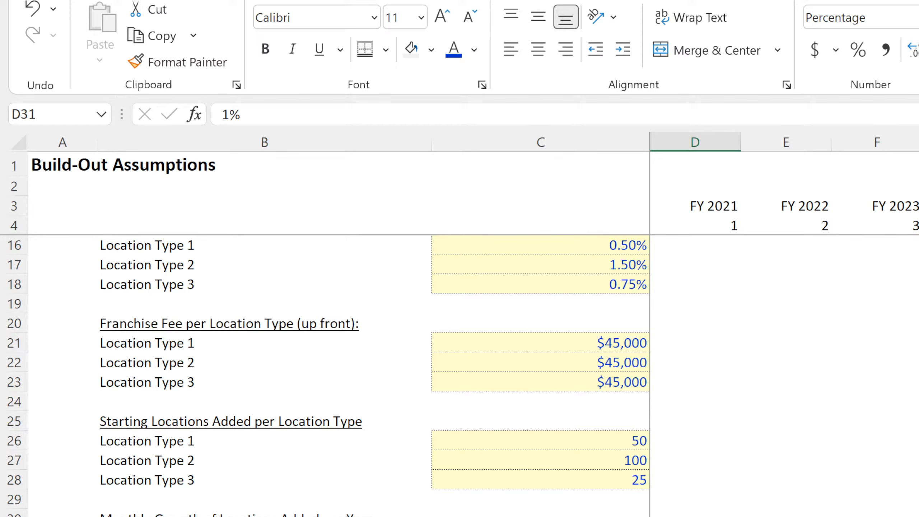
click(693, 433)
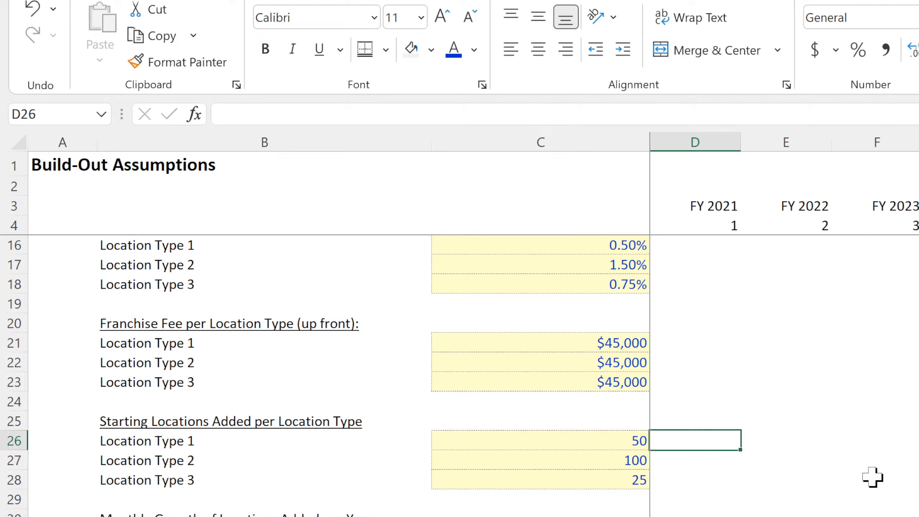
key(Left)
key(Right)
key(Left)
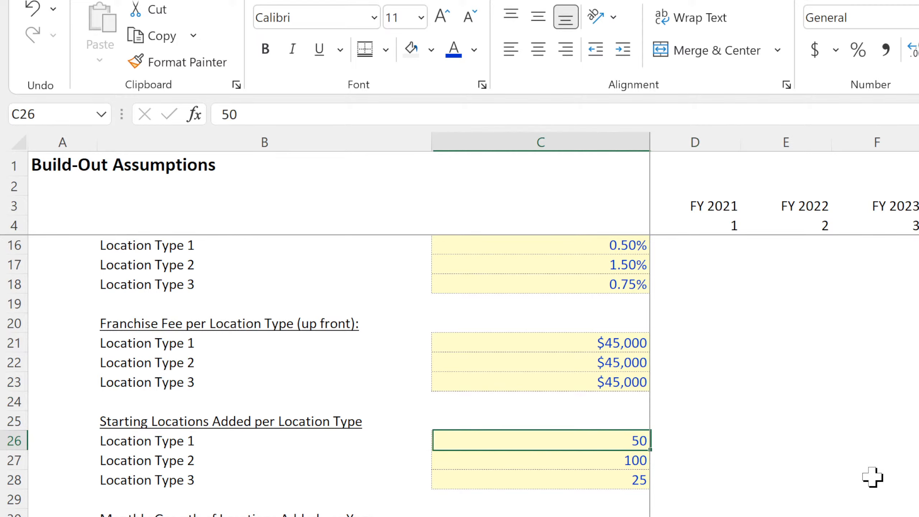
key(Right)
key(Down)
key(Right)
key(Down)
key(Left)
key(Left)
key(Up)
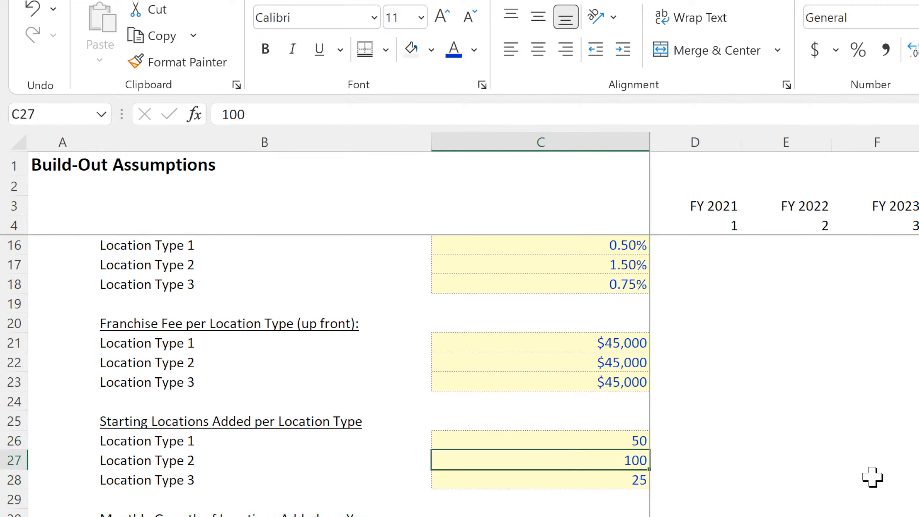
key(Up)
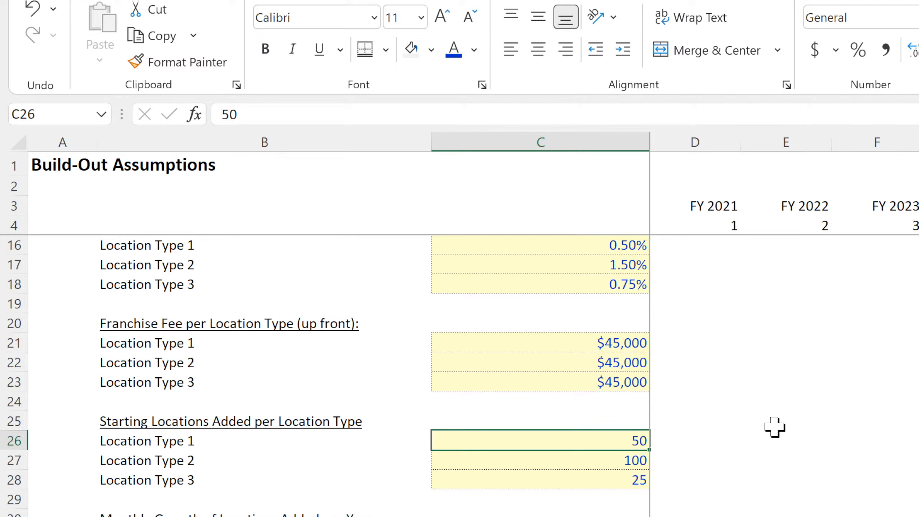
Copy the starting location counts from C26:C28 into D26:D28, and set the copies to 3, 5 and 10.
drag(607, 440, 599, 476)
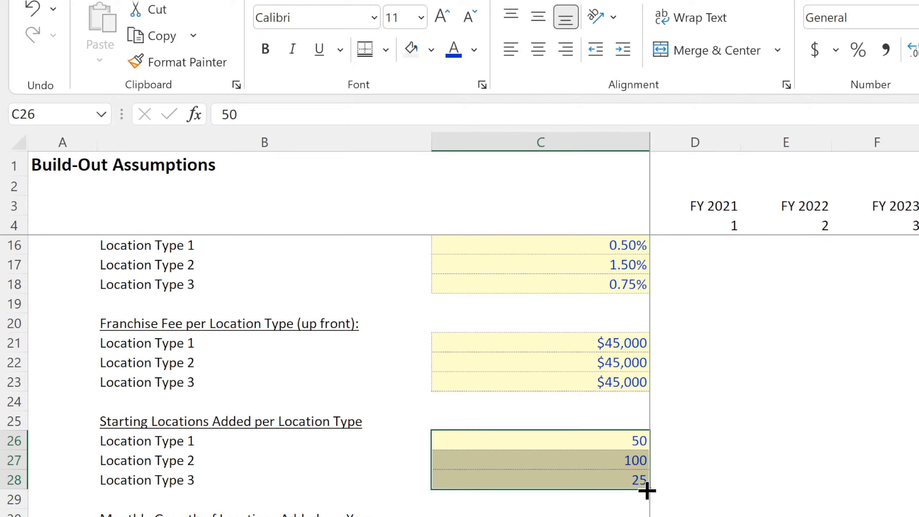
drag(647, 490, 723, 483)
click(613, 442)
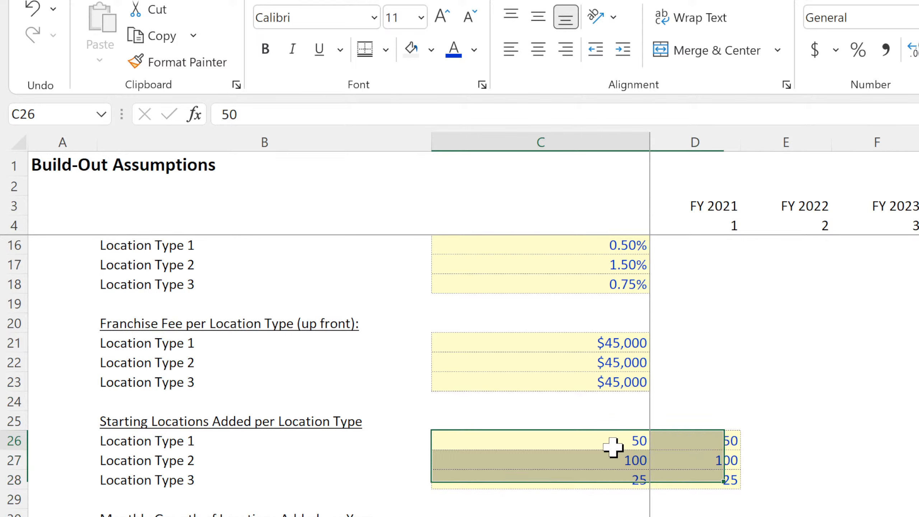
click(708, 441)
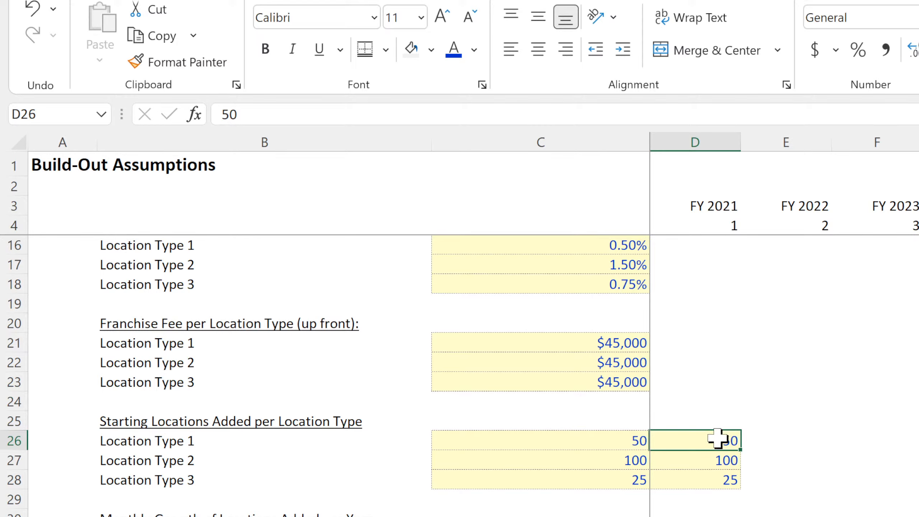
text(3)
key(Return)
text(5)
key(Return)
text(10)
key(Return)
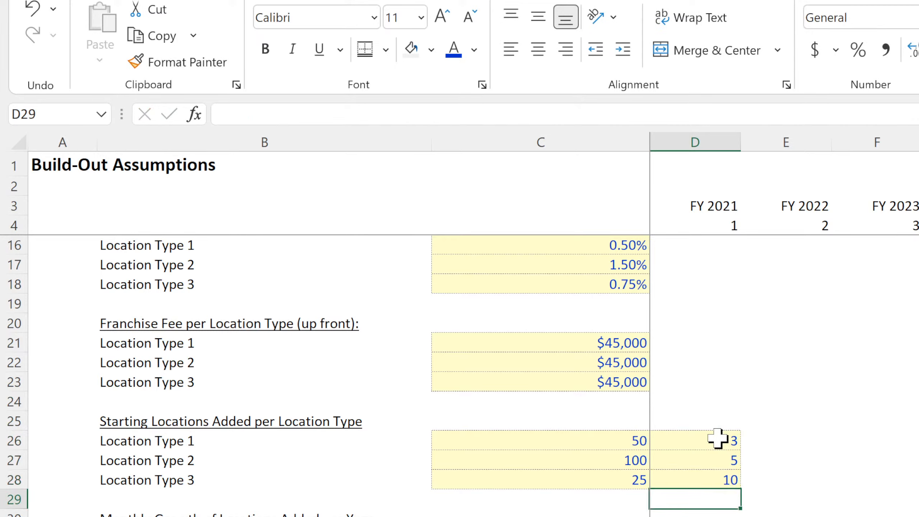
click(718, 439)
click(704, 516)
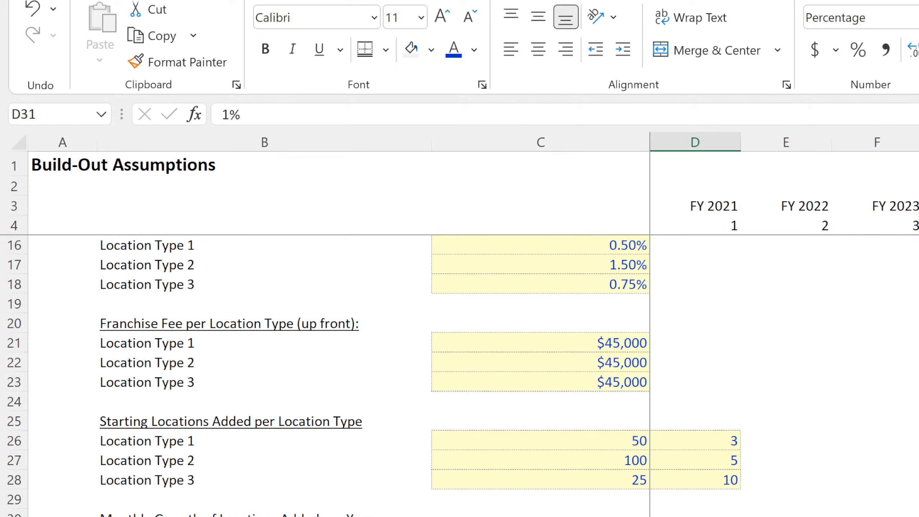
Add the heading "Initial Roll-Out" in C25 above the starting location counts and right-align it.
click(629, 428)
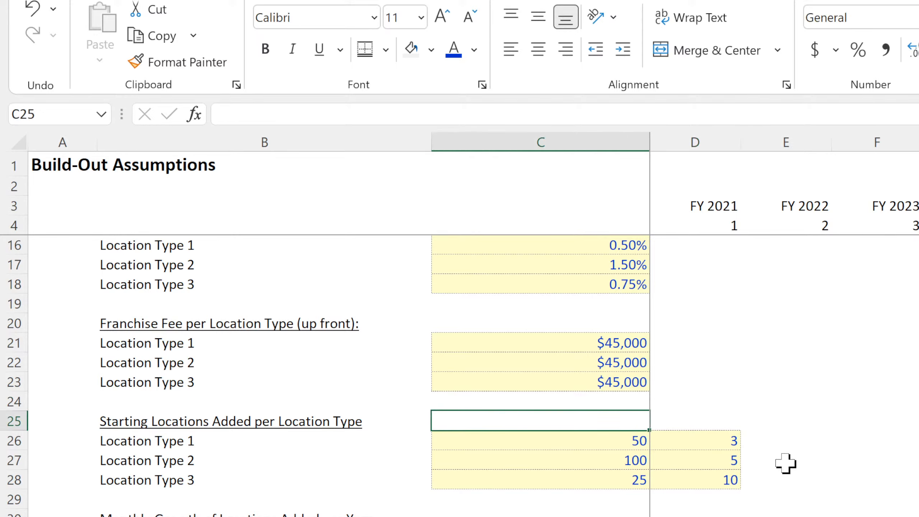
text(Ini)
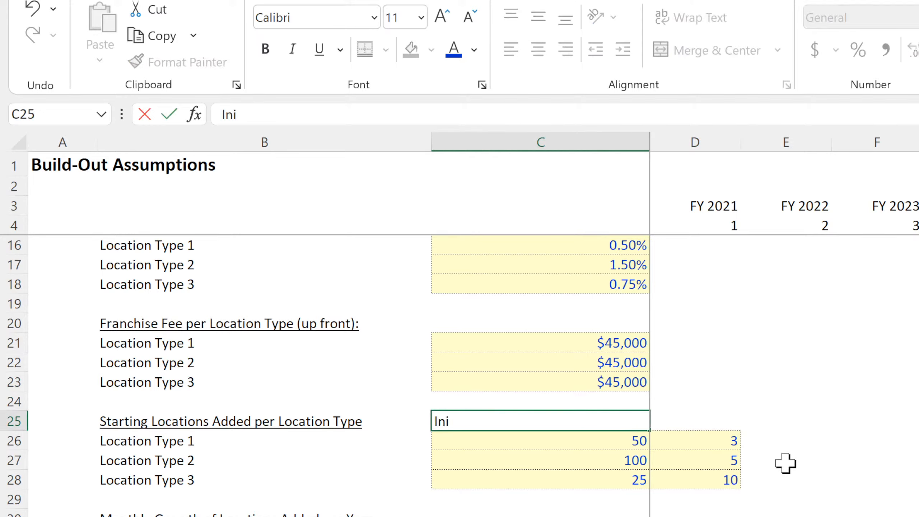
text(tial Roll-O)
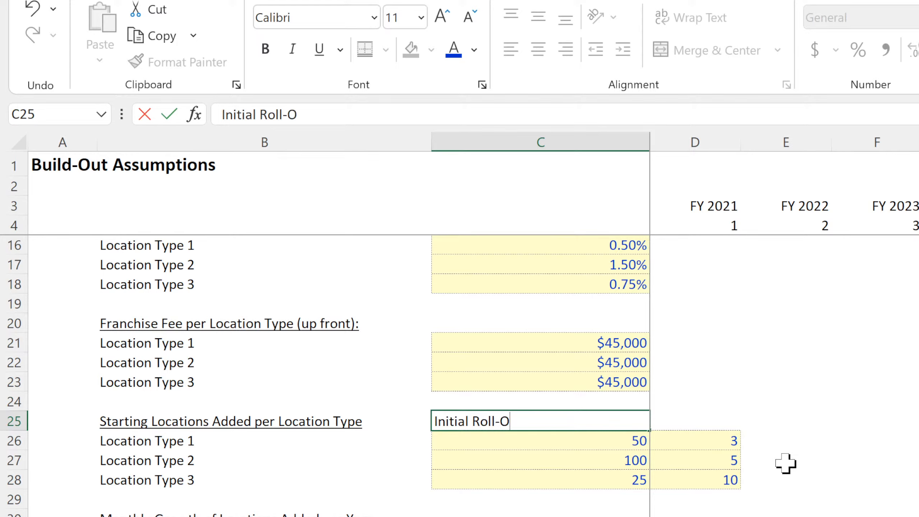
text(ut)
key(Return)
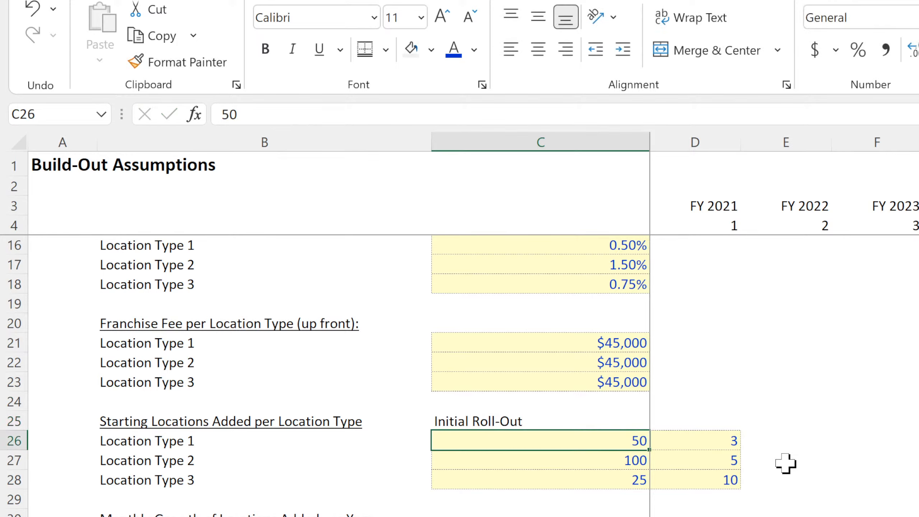
click(559, 422)
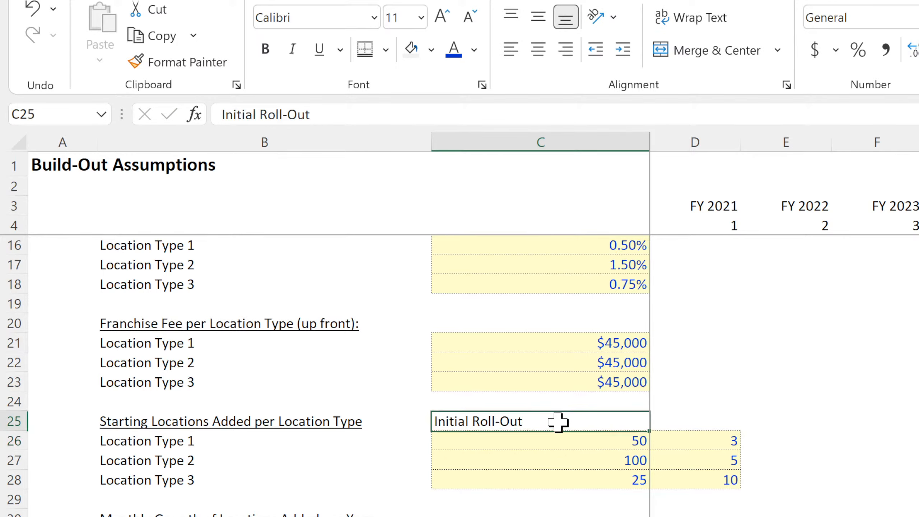
click(562, 52)
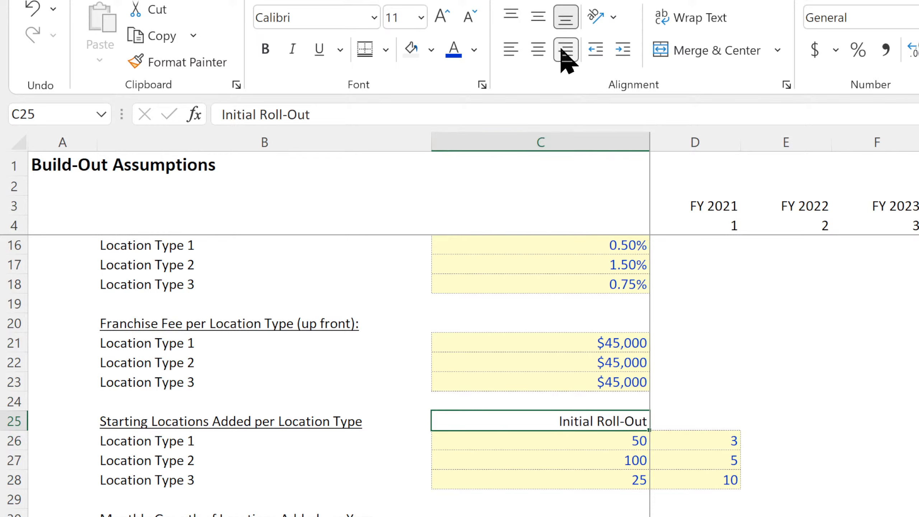
Clear the Initial Roll-Out heading in C25 and remove the extra counts in D26:D28 along with their cell formatting.
key(BackSpace)
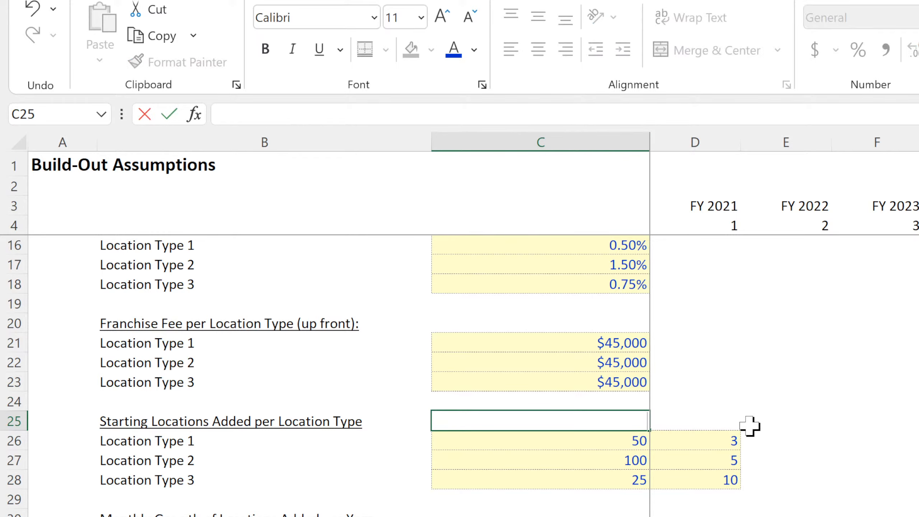
click(711, 406)
drag(742, 412, 734, 487)
click(811, 465)
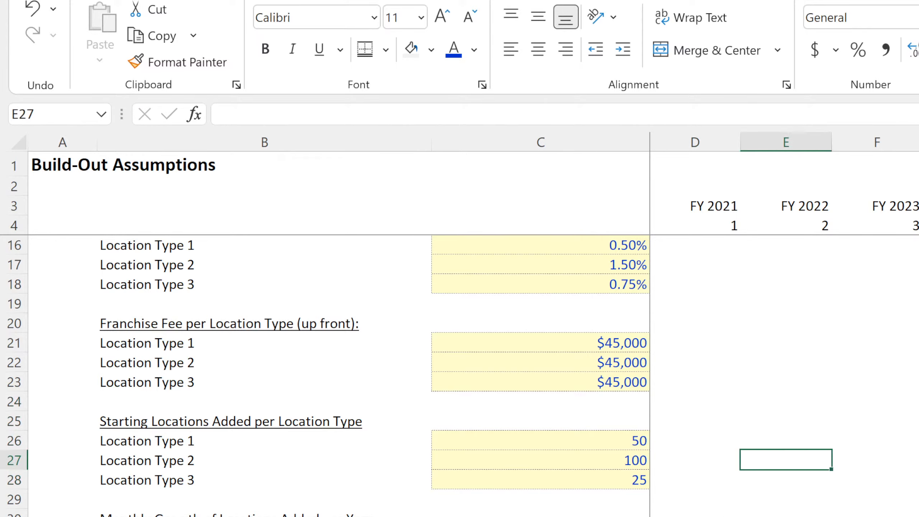
click(707, 516)
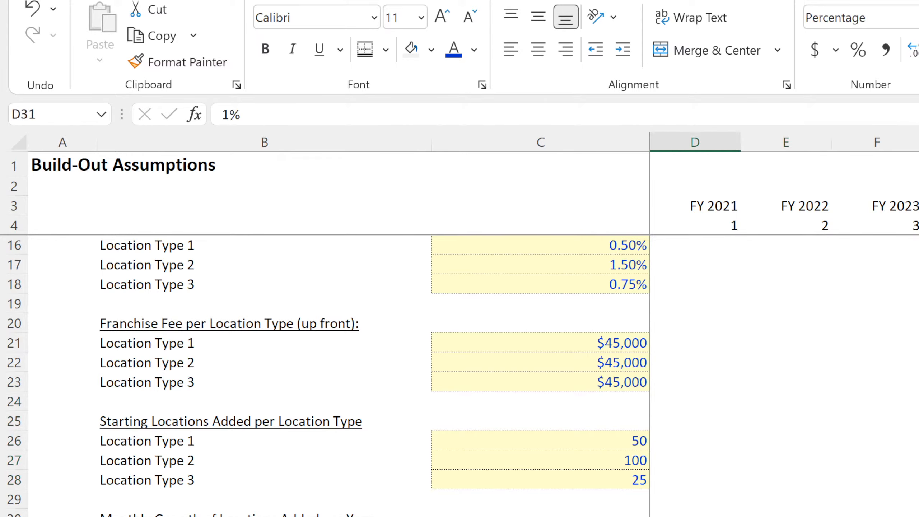
Set the starting locations added in C26:C28 to 5, 15 and 8 for Location Types 1, 2 and 3.
click(585, 439)
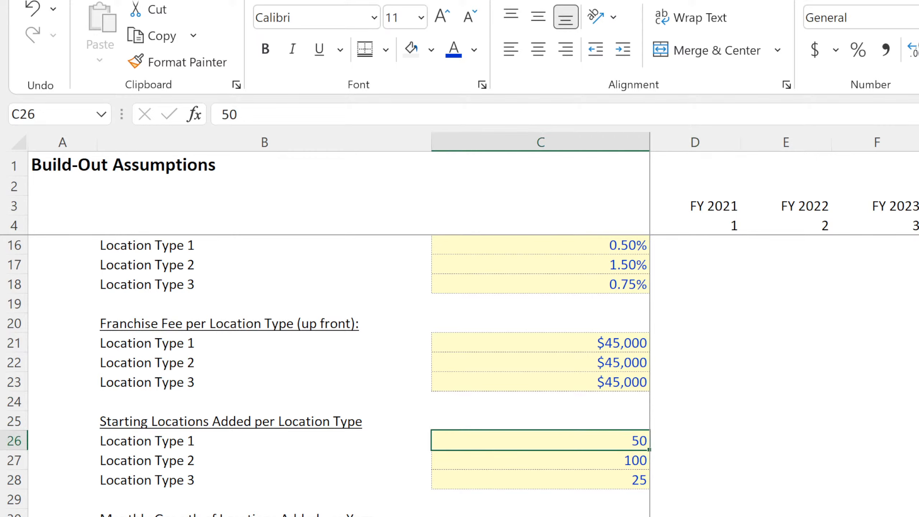
text(5)
key(Return)
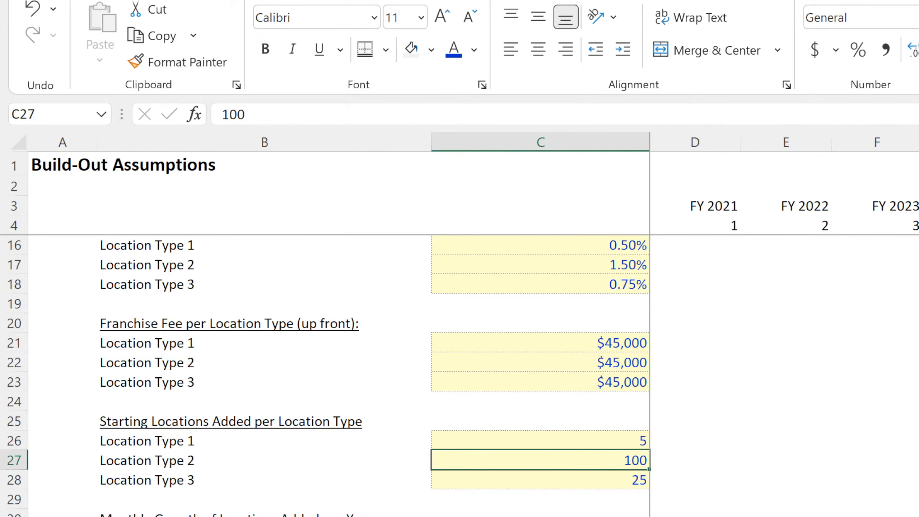
text(15)
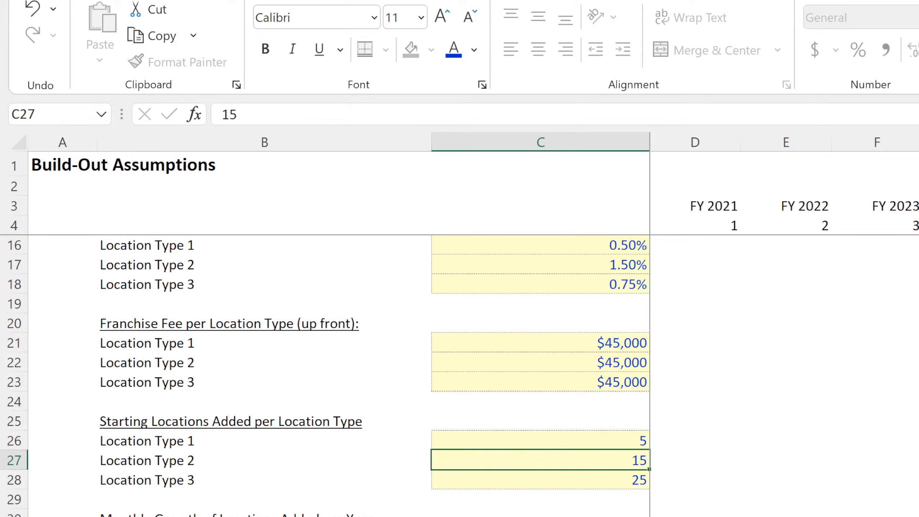
key(Return)
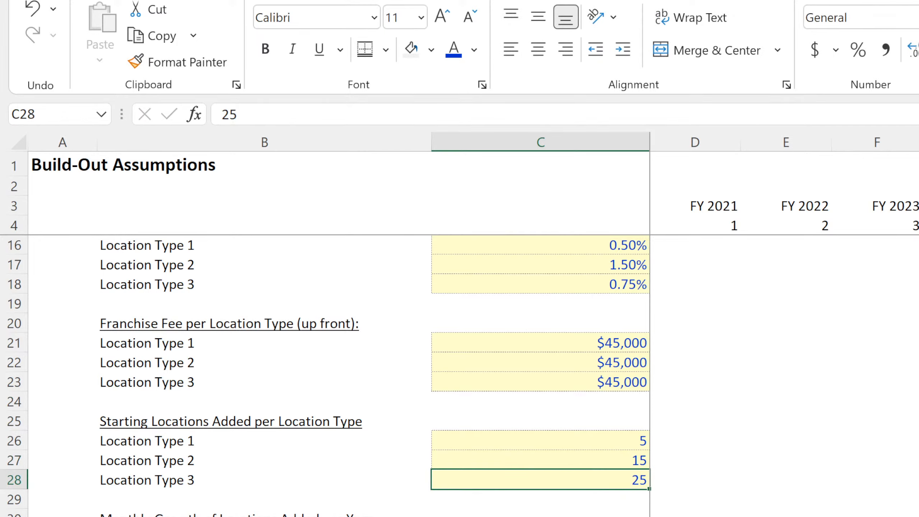
text(8)
key(Return)
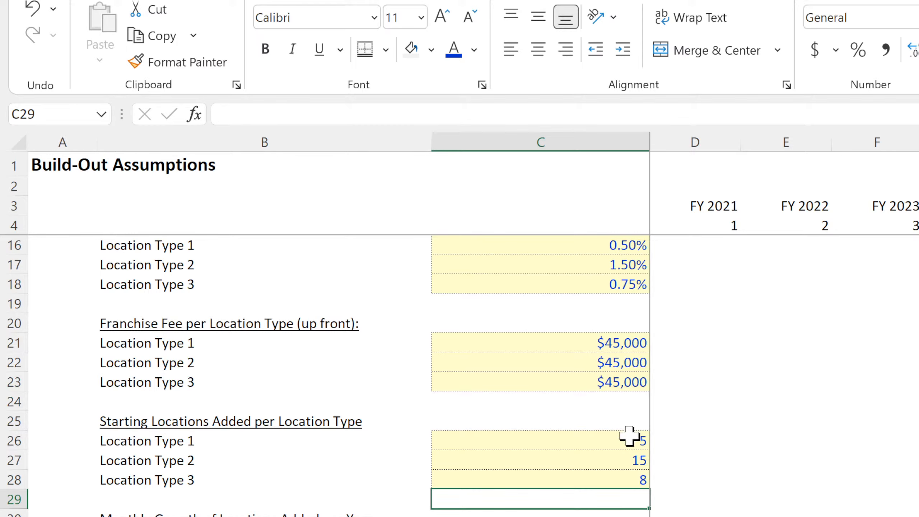
Check Location Type 1's monthly added count and its formula in E8 of the monthly pro-forma, and return to the Build-Out sheet.
drag(632, 439, 621, 477)
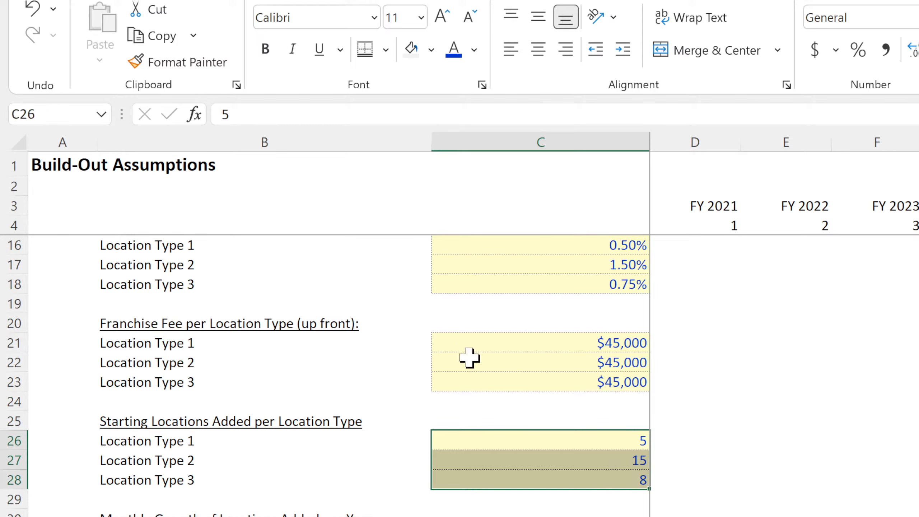
click(611, 441)
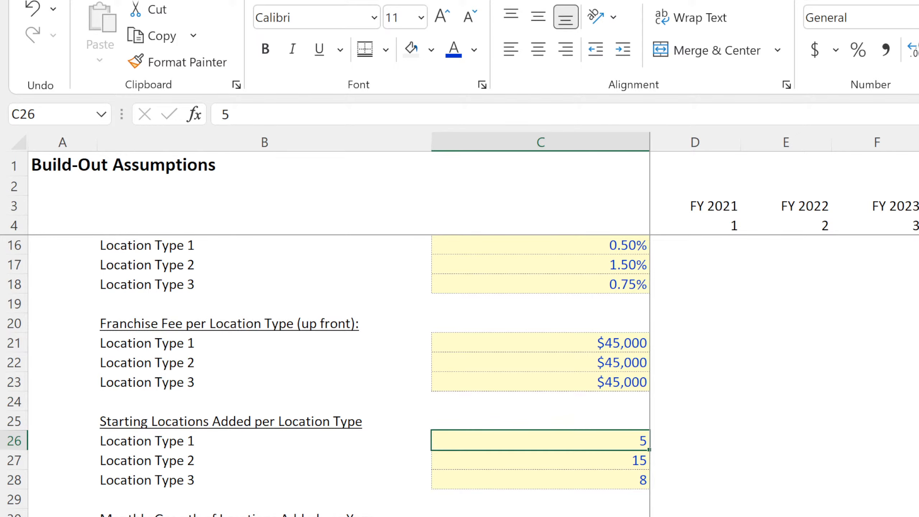
key(ctrl+Page_Down)
click(477, 300)
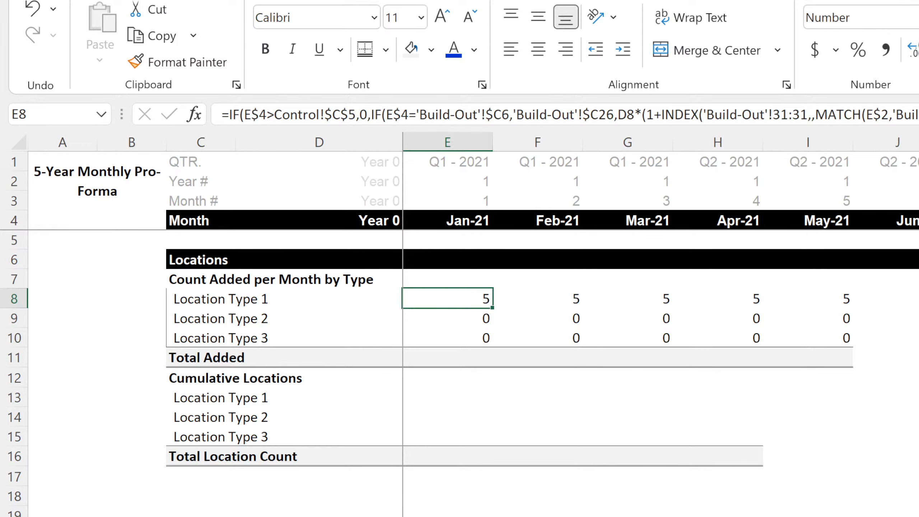
key(ctrl+Page_Up)
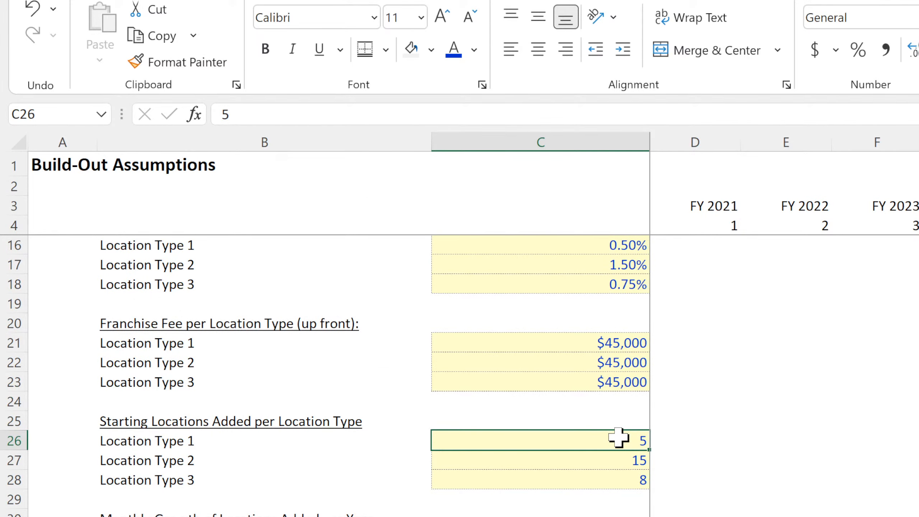
click(711, 487)
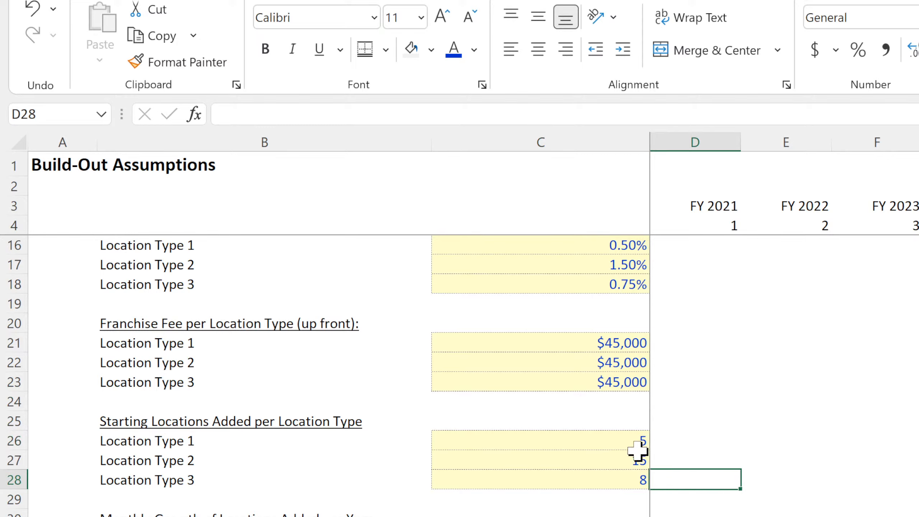
click(615, 440)
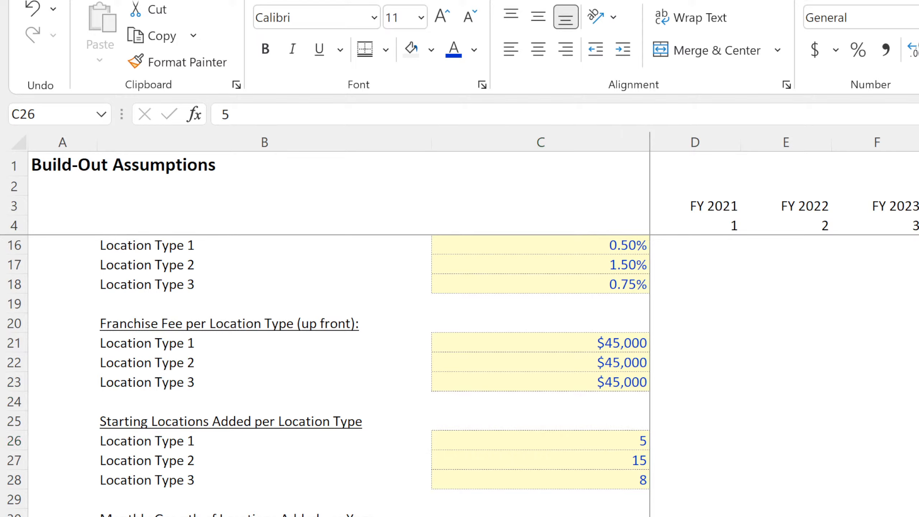
click(676, 426)
click(599, 446)
drag(595, 455, 583, 484)
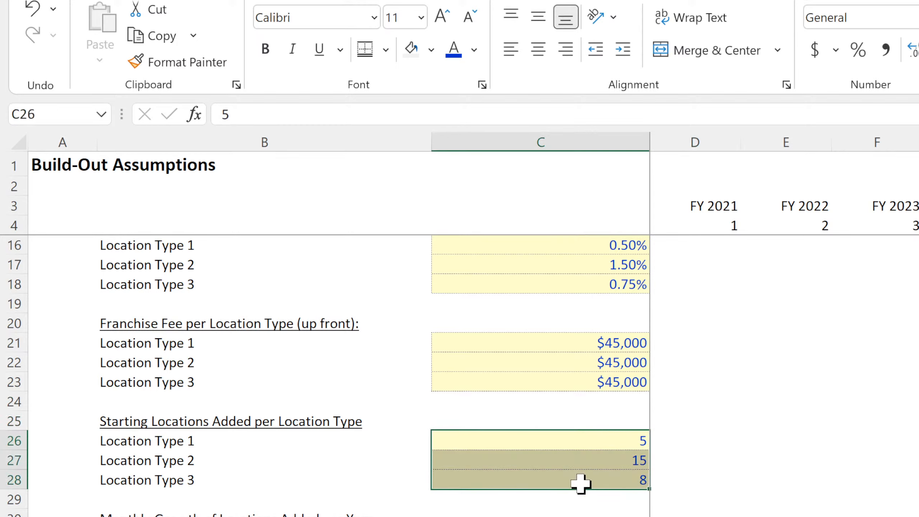
click(684, 440)
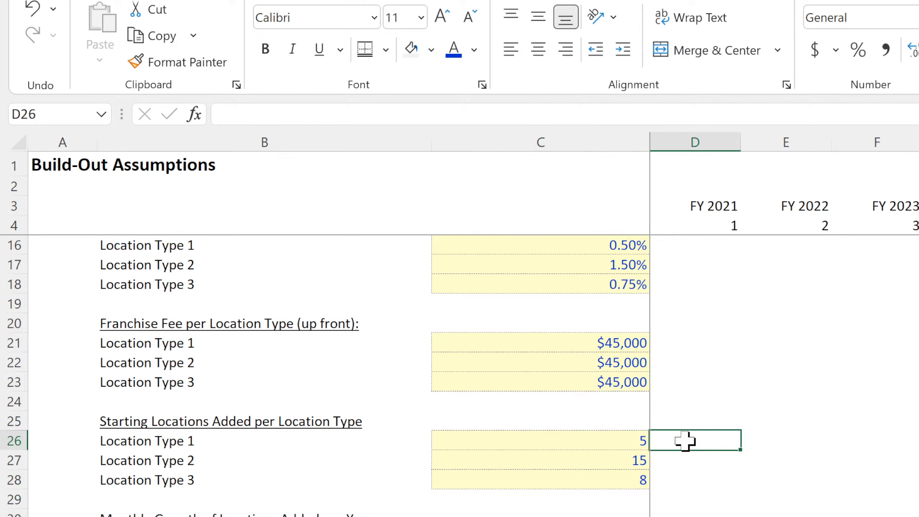
click(716, 516)
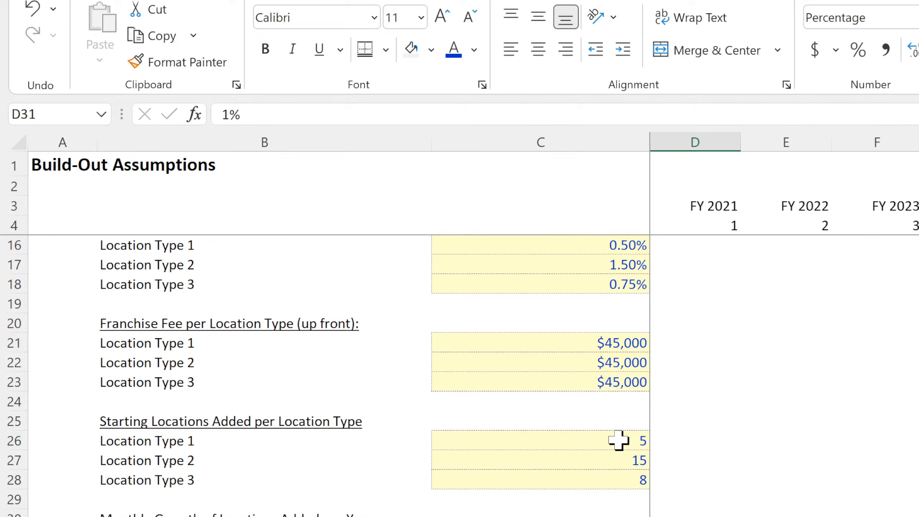
Copy the starting location counts and their input formatting from C26:C28 into D26:D28.
drag(619, 440, 614, 482)
click(655, 494)
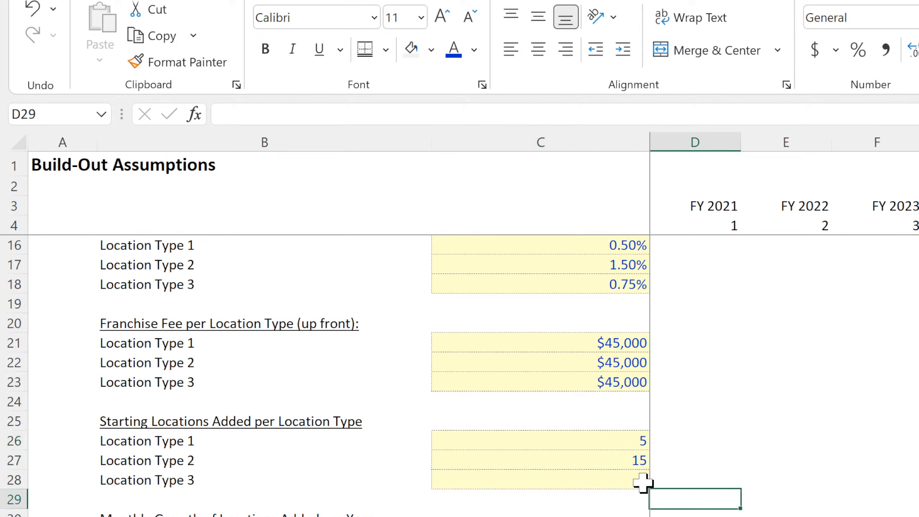
drag(627, 435, 697, 441)
Set the counts in D26:D28 to 1, 2 and 1 for Location Types 1, 2 and 3.
click(698, 442)
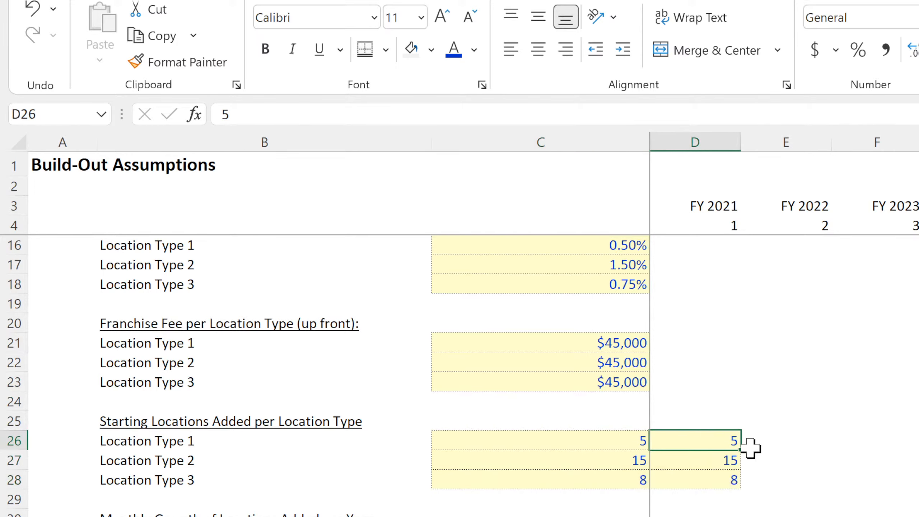
text(1)
key(Return)
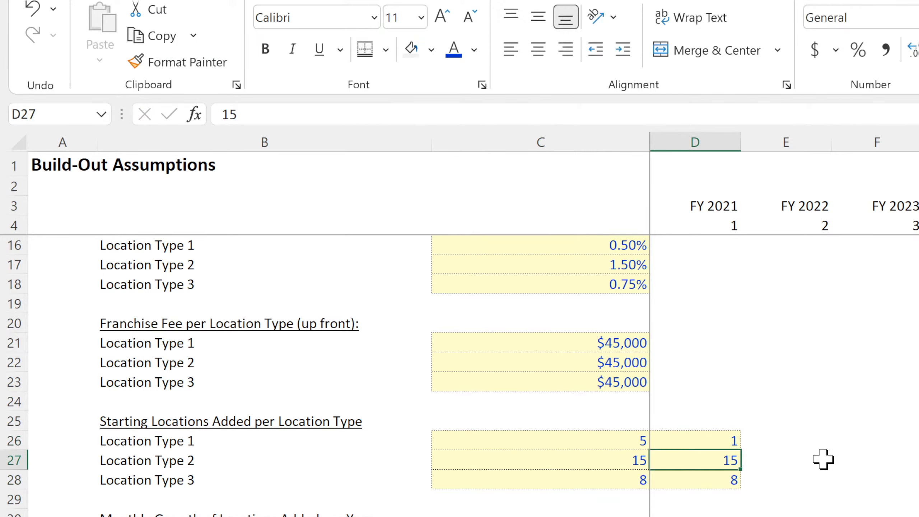
text(2)
key(Return)
text(1)
key(Return)
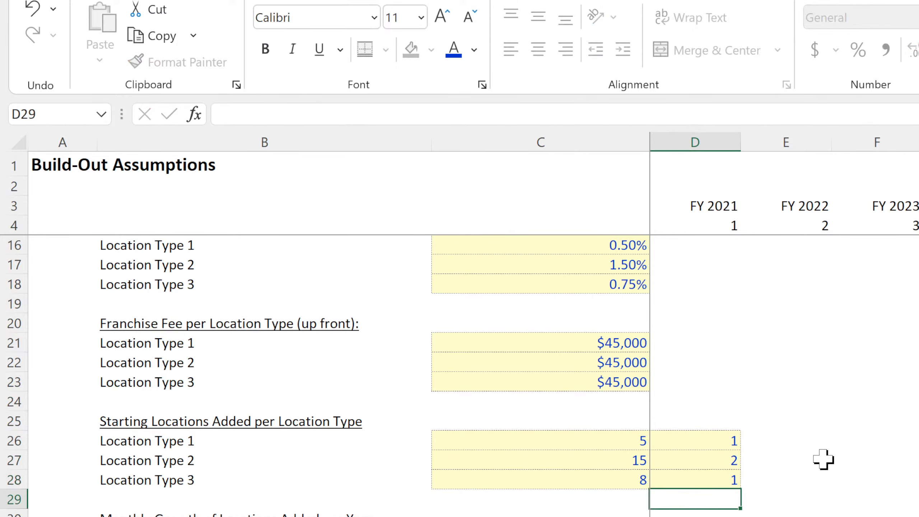
Change the column D counts to 3 for Location Type 2 and 2 for Location Type 3.
key(Up)
key(Up)
text(3)
key(Return)
text(2)
key(Return)
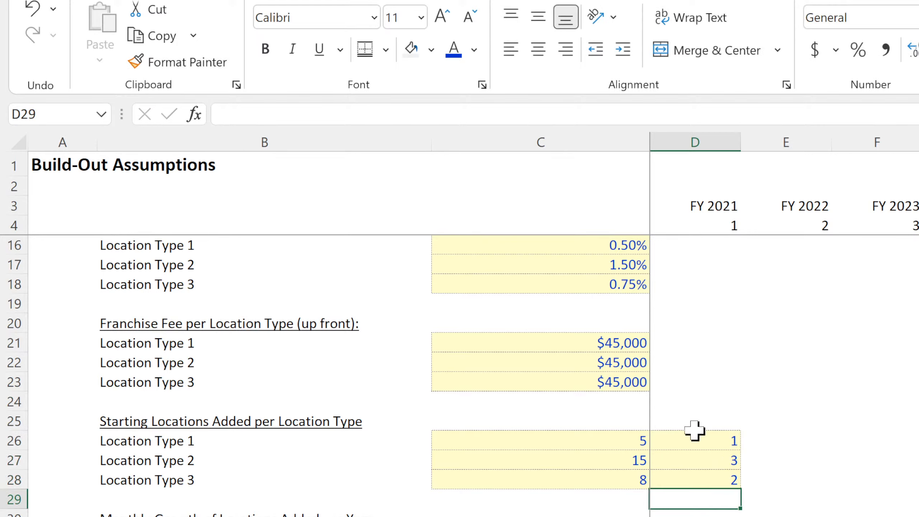
Add the heading "Starting Added Locations per Month" in D25 above the column D counts.
click(708, 421)
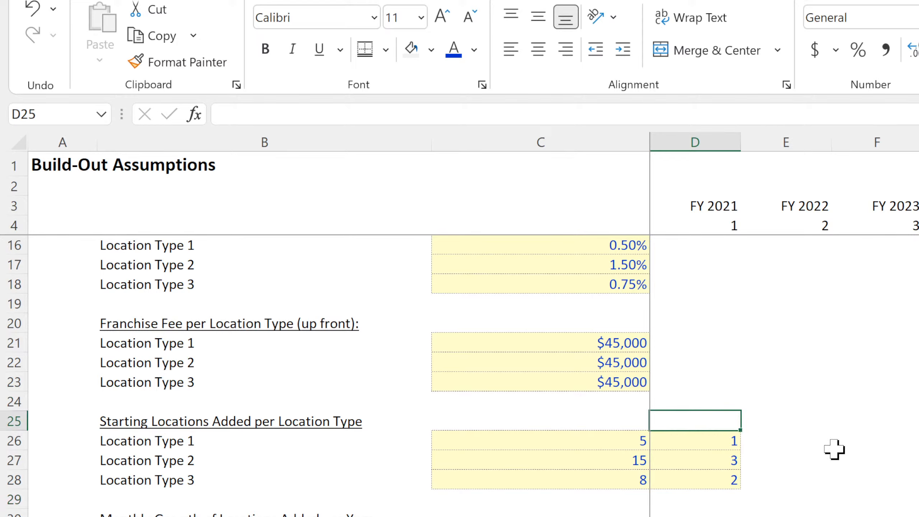
text(A)
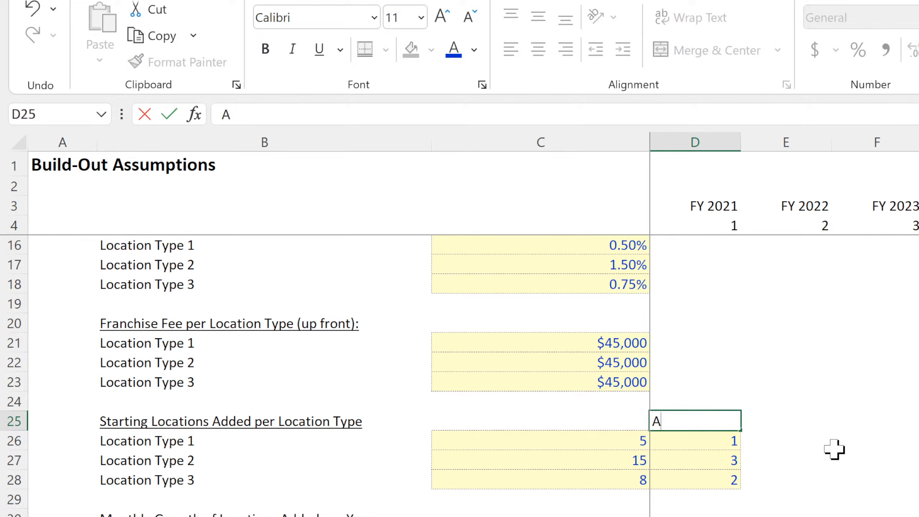
key(BackSpace)
text(Starting)
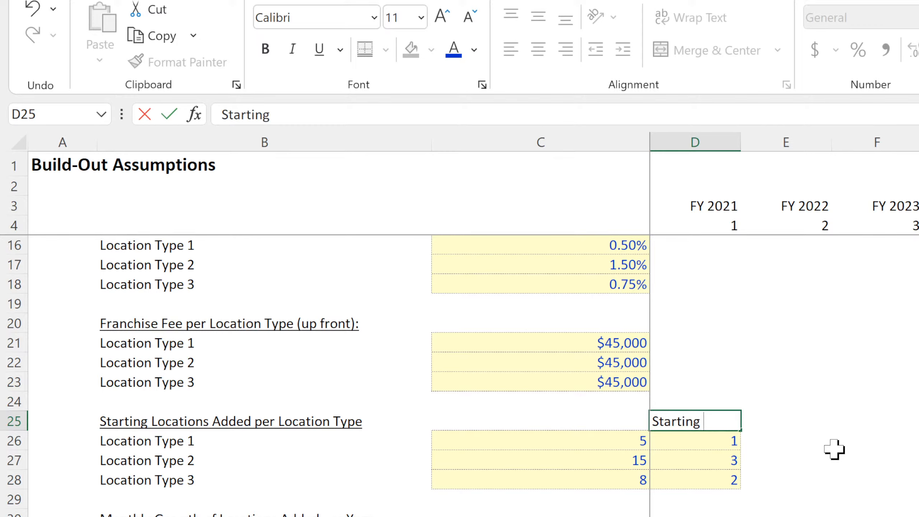
text( Added Loc)
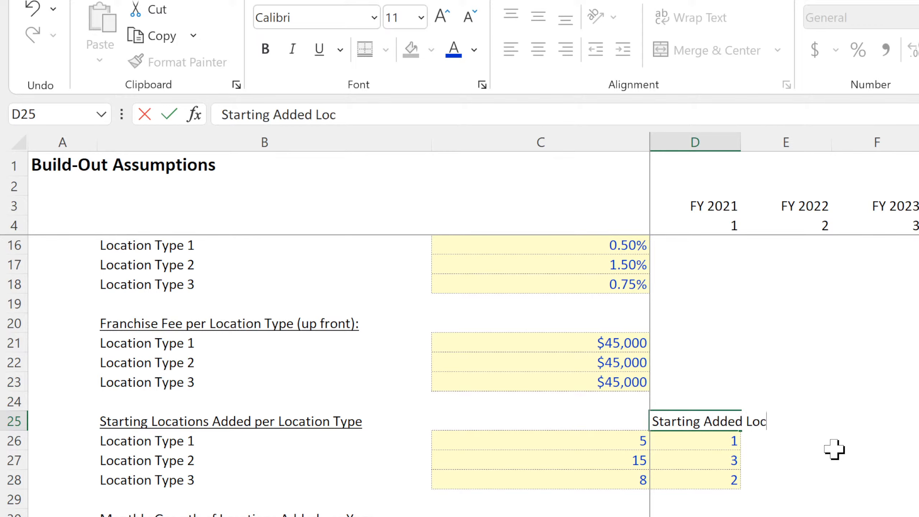
text(ations per MOnth)
key(Return)
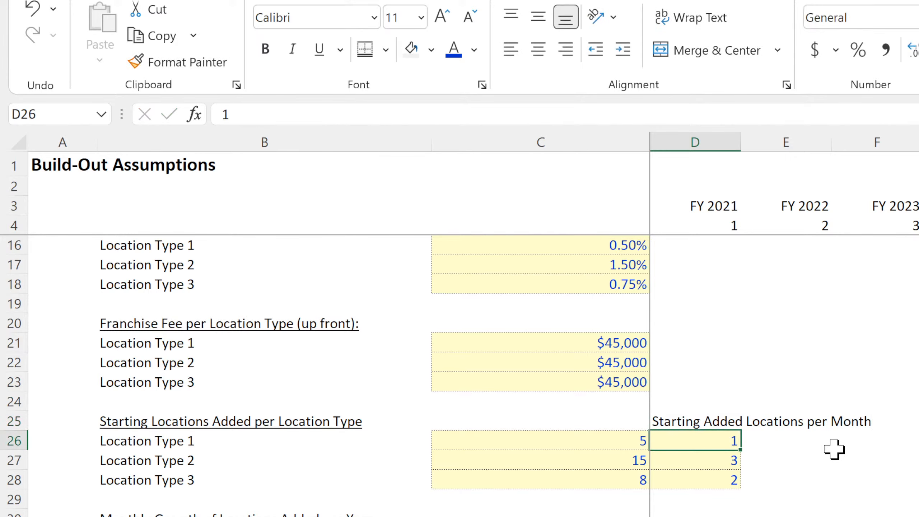
Add the heading "Initial Roll-Out Location Count" in C25 above the starting location counts.
key(Up)
key(Left)
text(Ini)
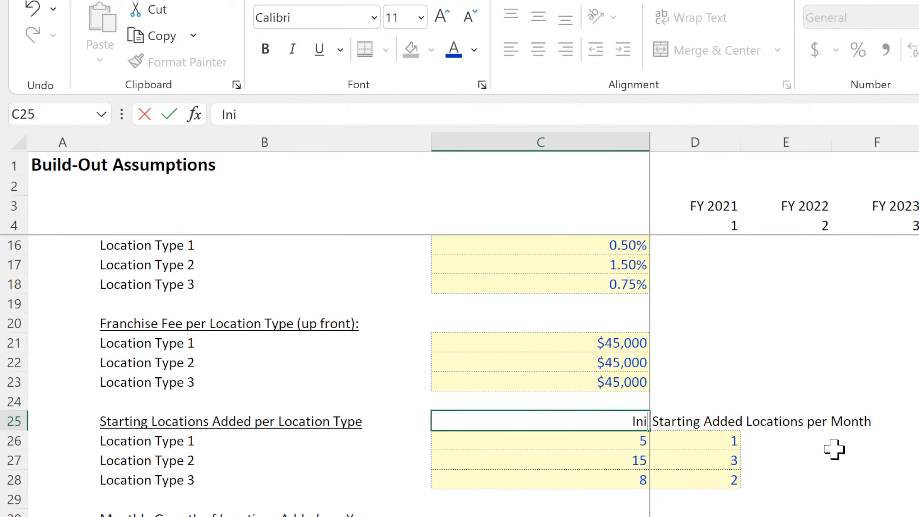
text(tial Rol)
key(BackSpace)
key(BackSpace)
key(BackSpace)
key(BackSpace)
text(Roll-O)
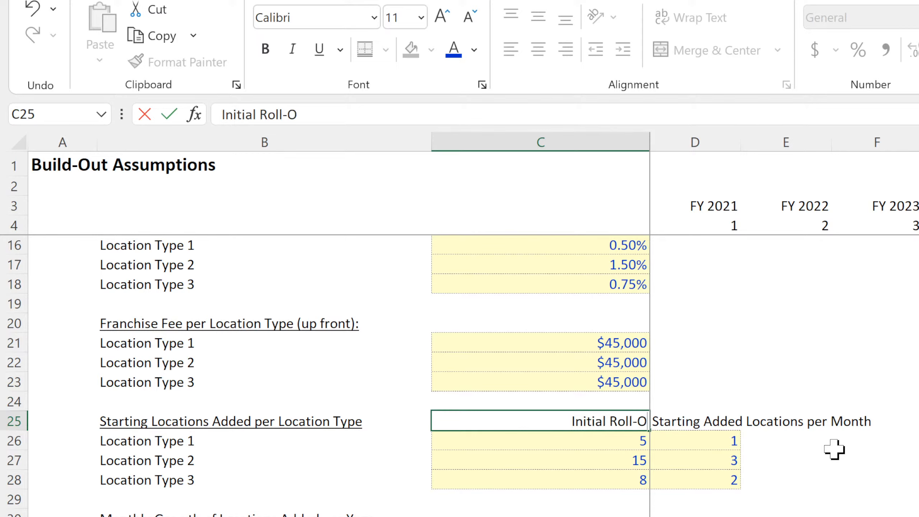
text(ut Location Count)
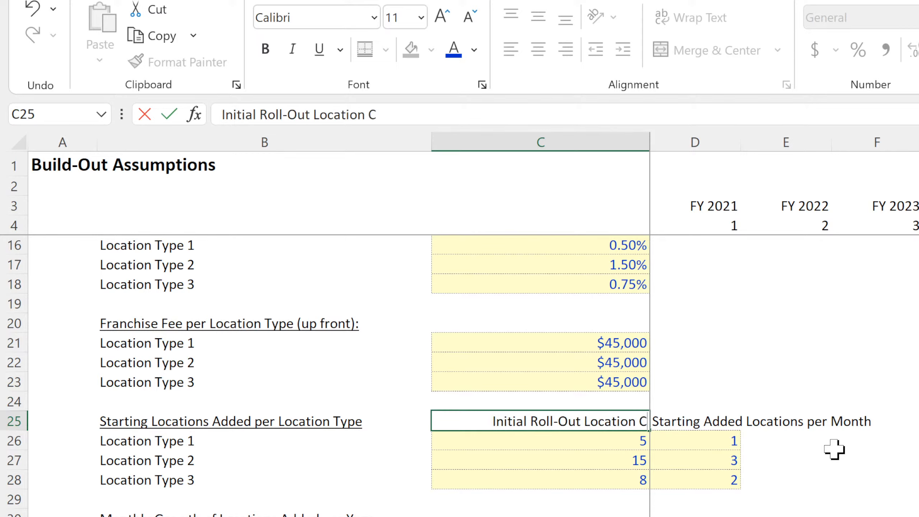
key(ctrl+Return)
key(Return)
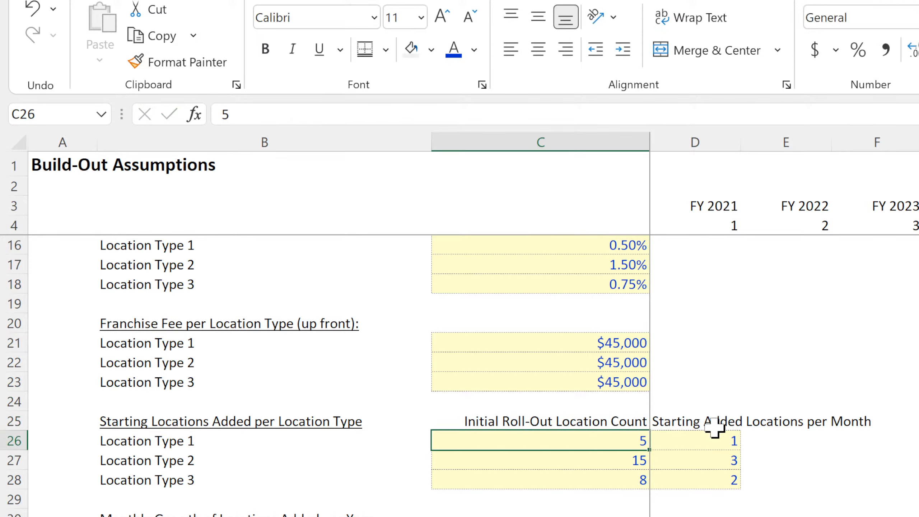
Center the Initial Roll-Out Location Count heading and its counts in C25:C28.
drag(605, 421, 673, 477)
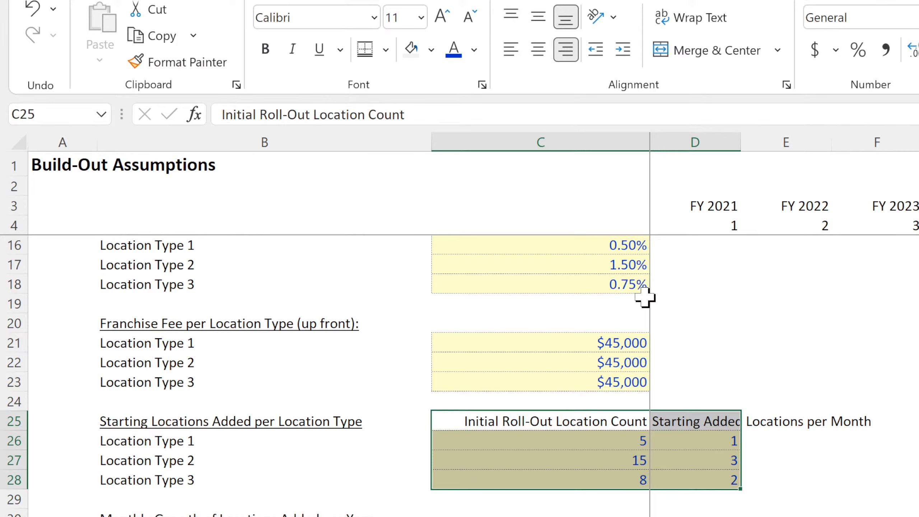
drag(592, 442, 570, 483)
drag(566, 417, 556, 487)
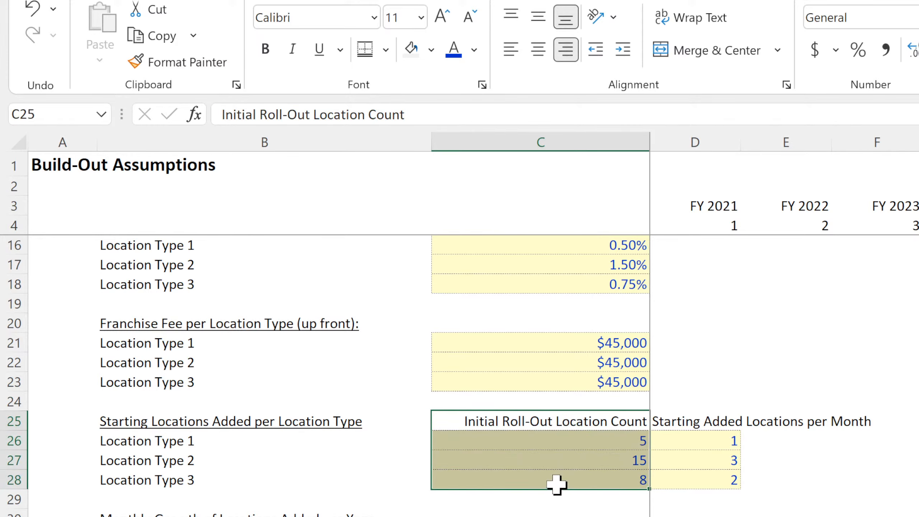
click(538, 50)
Review the initial roll-out counts, the starting monthly additions and the yearly growth rates in row 31.
click(530, 458)
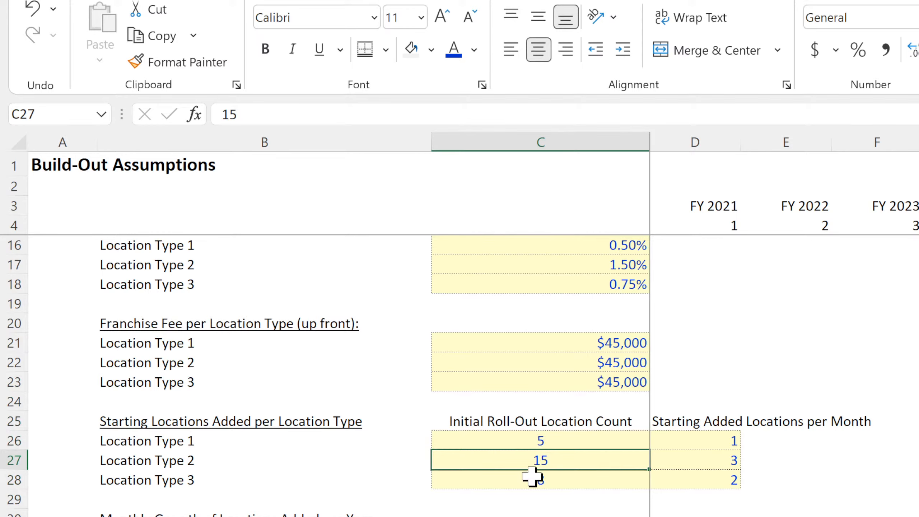
click(532, 477)
click(545, 437)
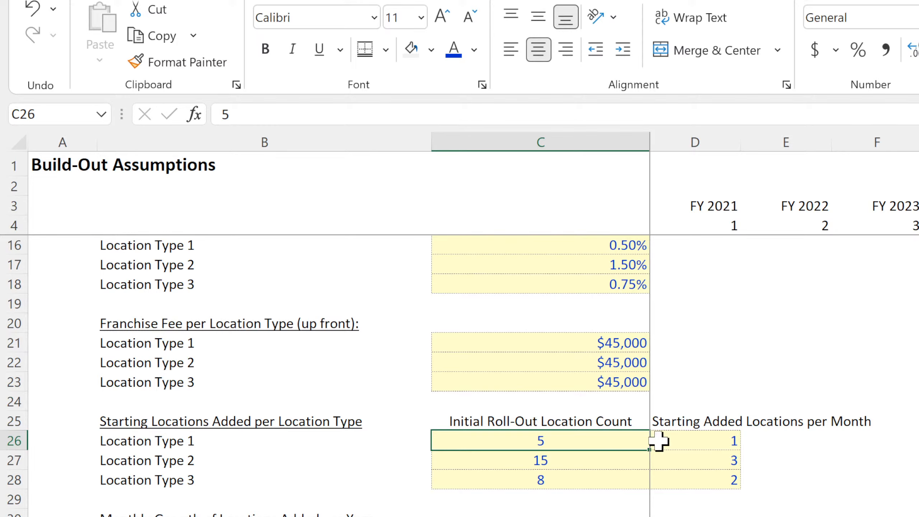
click(691, 441)
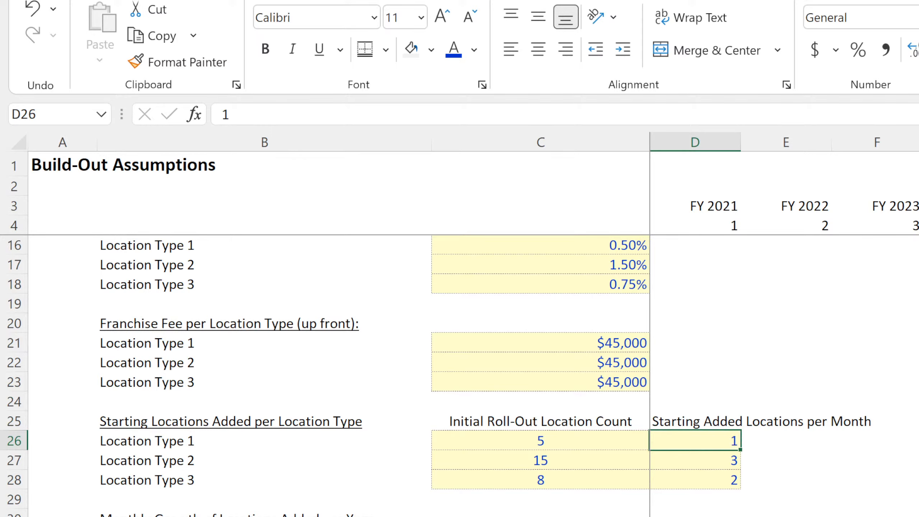
drag(695, 516, 918, 516)
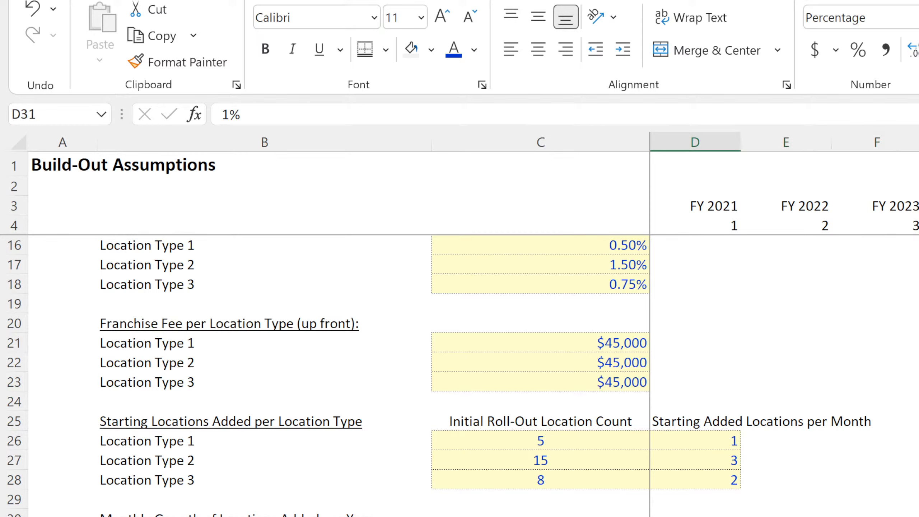
click(703, 436)
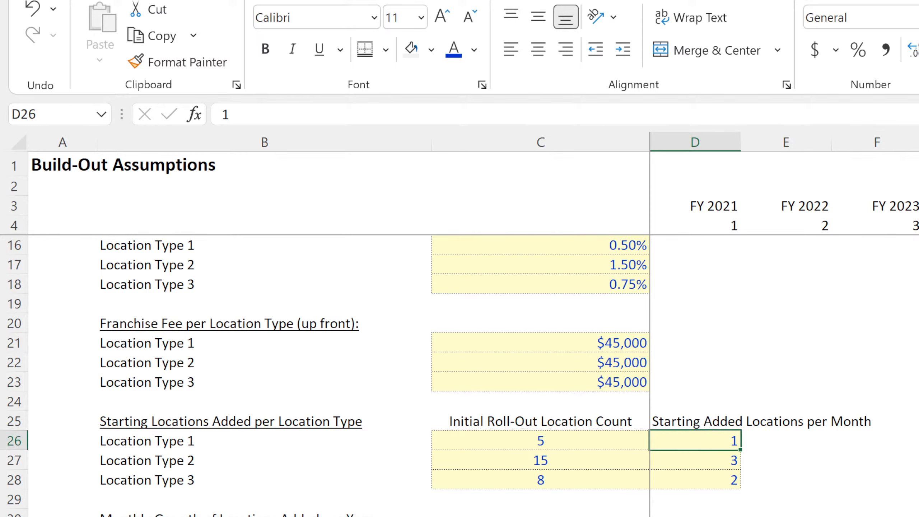
click(673, 463)
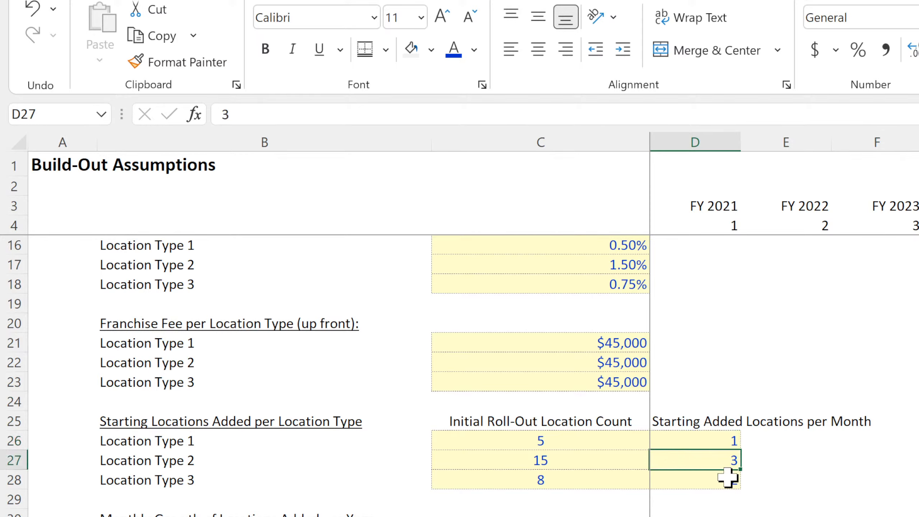
drag(709, 516, 918, 516)
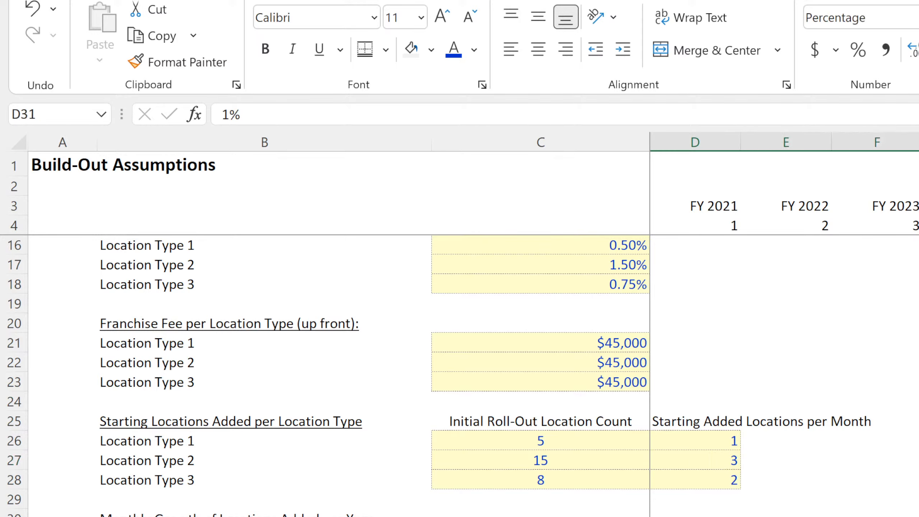
click(912, 494)
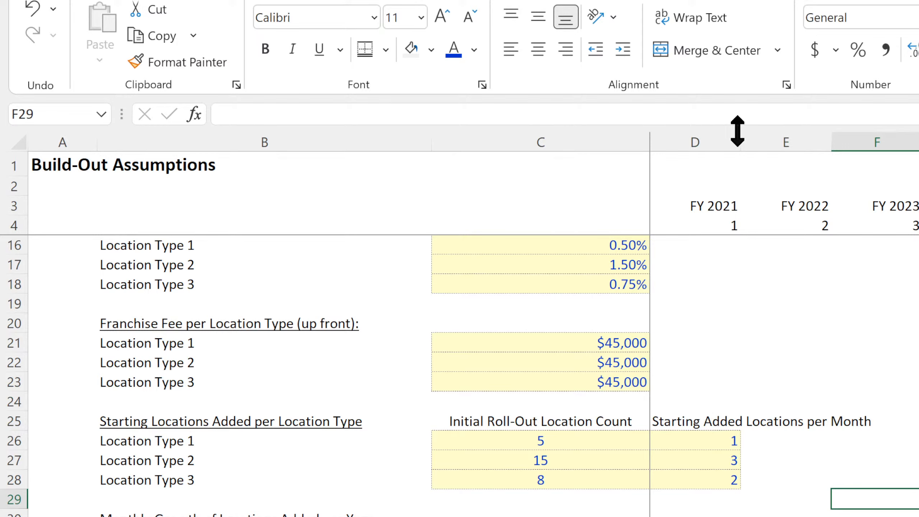
Widen column D and center the starting monthly added counts in D26:D28.
drag(740, 134, 800, 141)
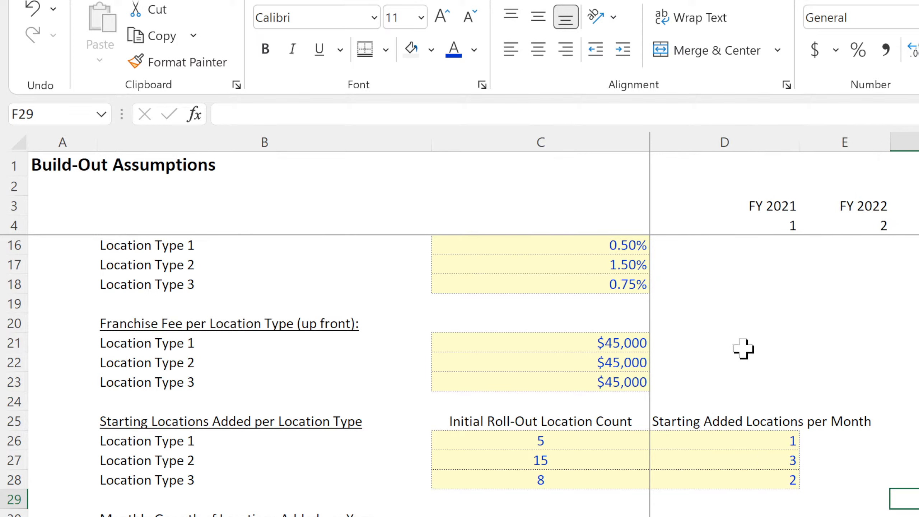
drag(706, 424, 690, 474)
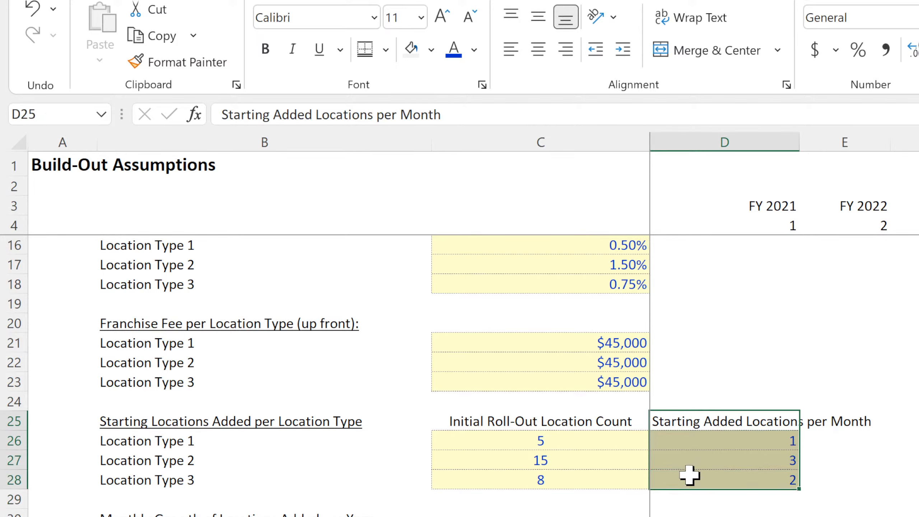
drag(711, 444, 700, 480)
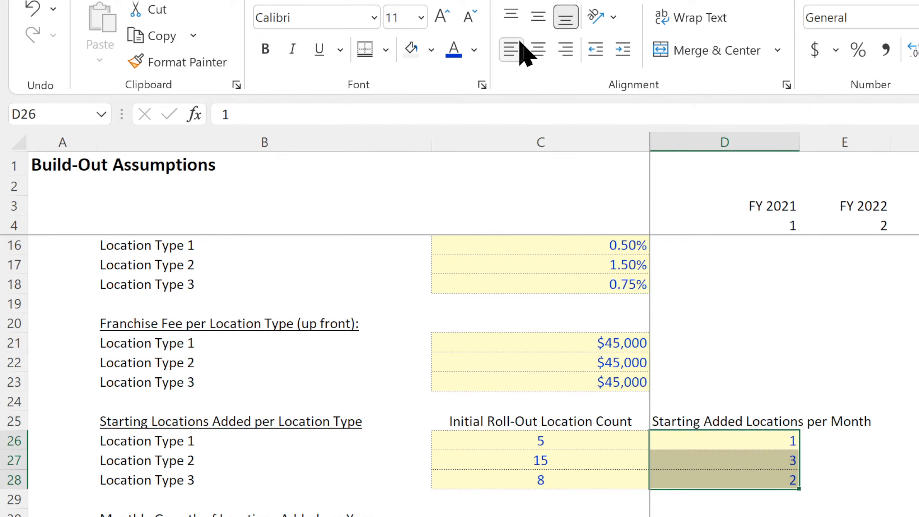
click(537, 49)
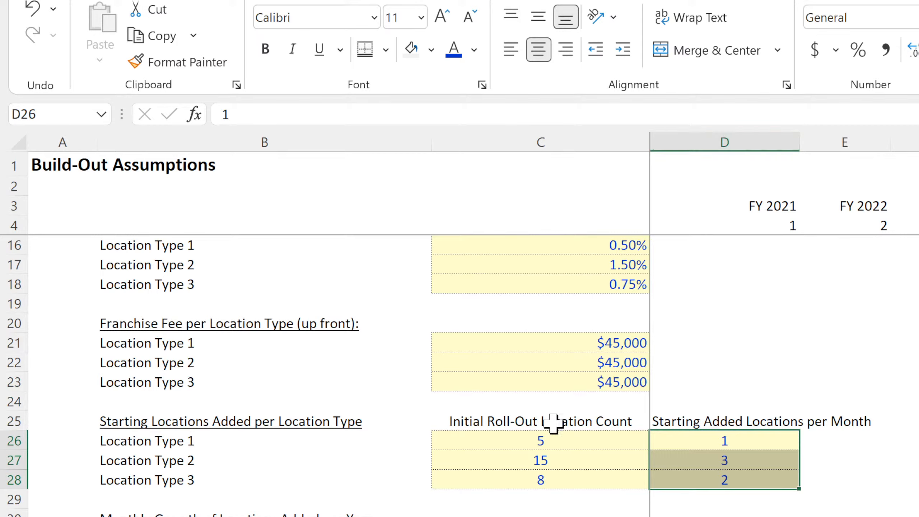
drag(559, 439, 576, 487)
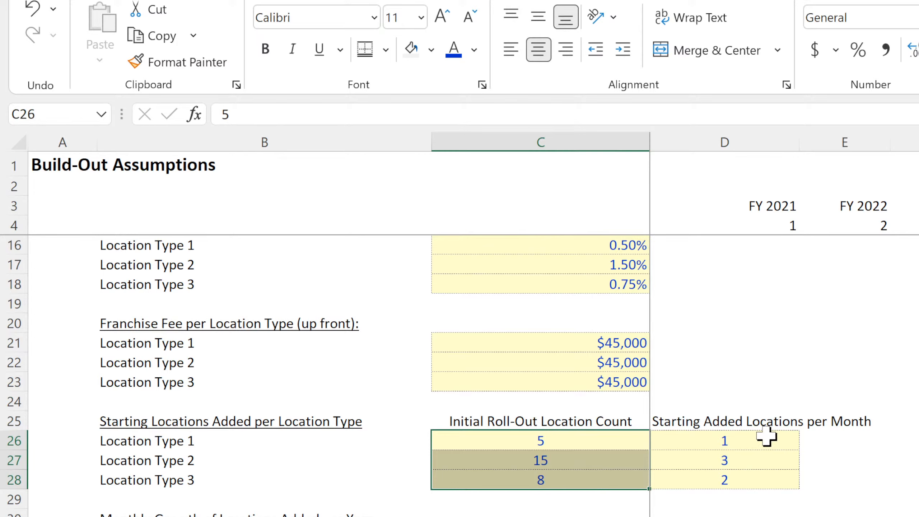
drag(765, 436, 766, 486)
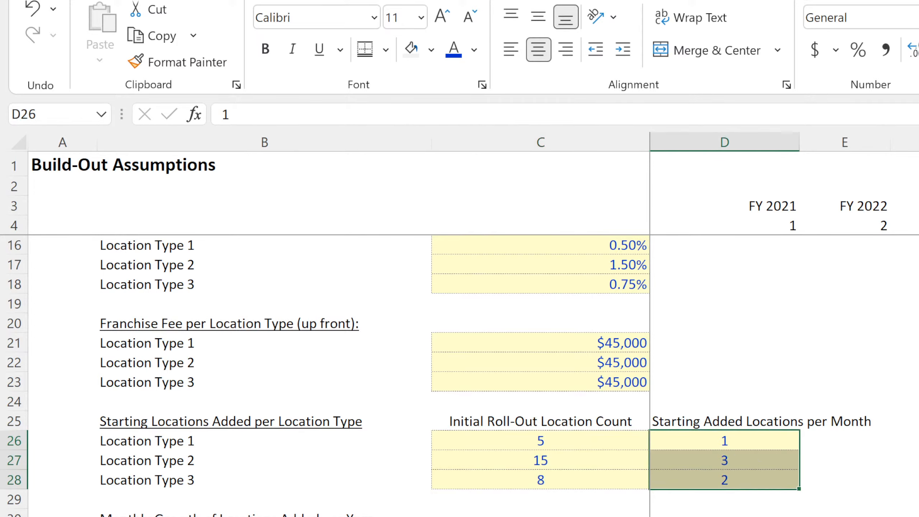
click(743, 443)
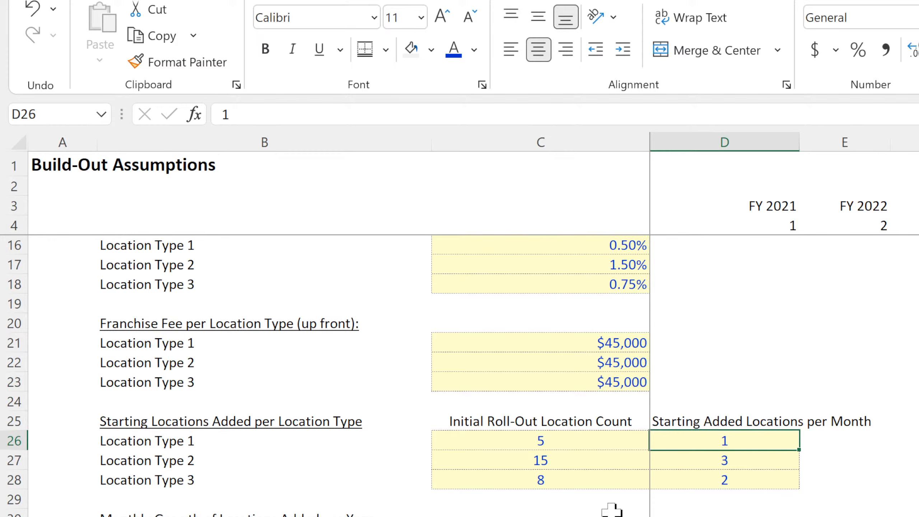
click(602, 444)
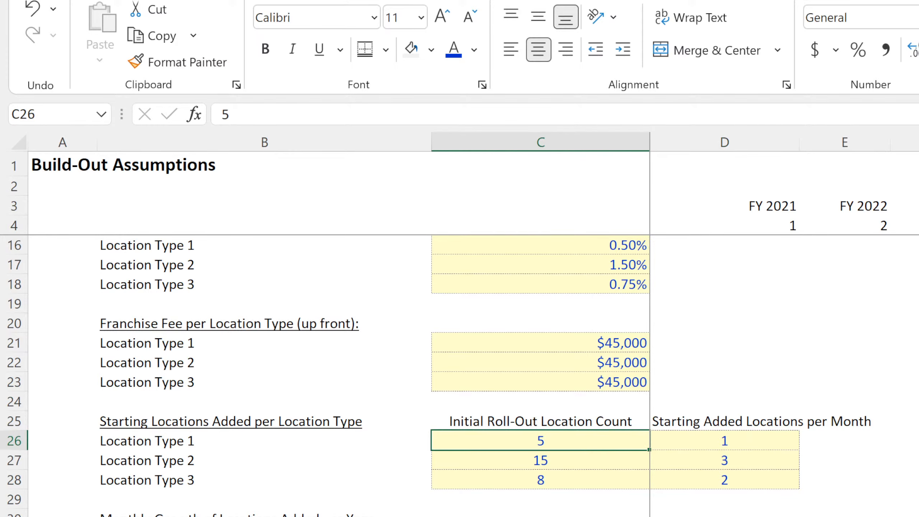
In the monthly pro-forma's E8 formula, insert a nested test starting if(edate(e4,-1)= just before the D8 growth term.
click(468, 516)
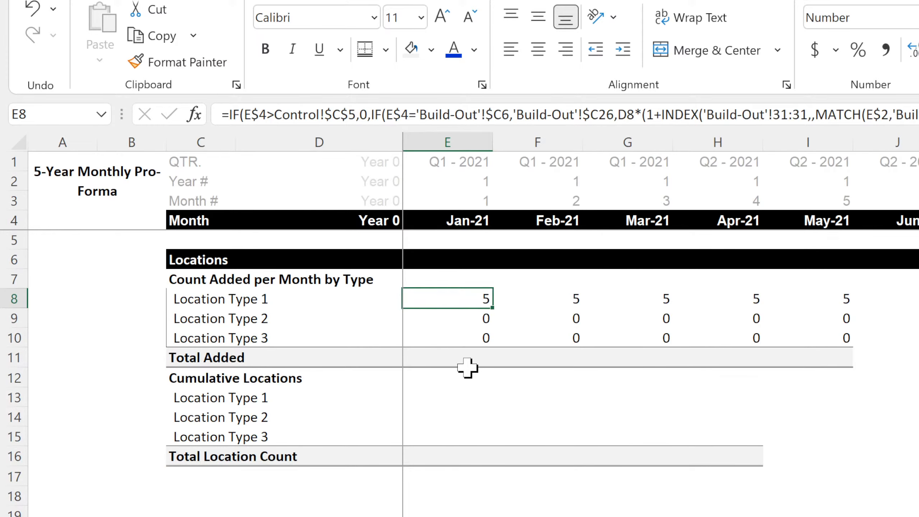
double_click(472, 300)
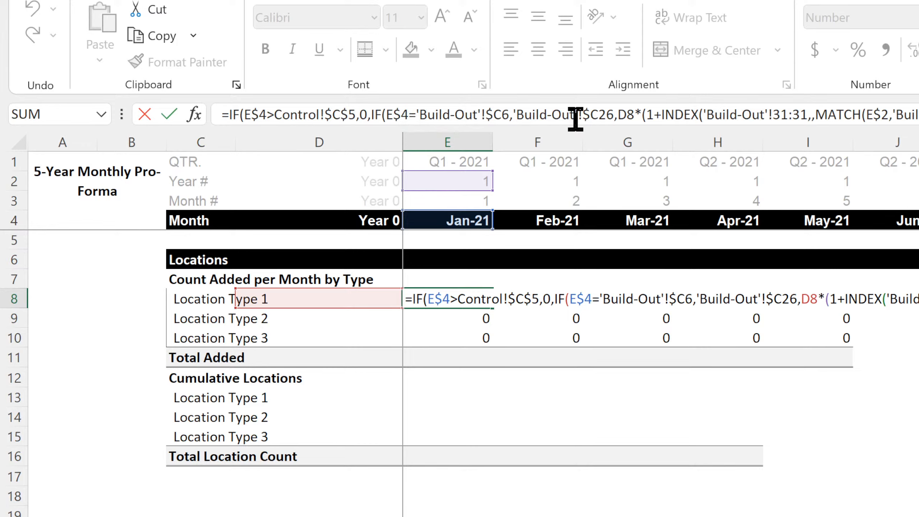
click(617, 115)
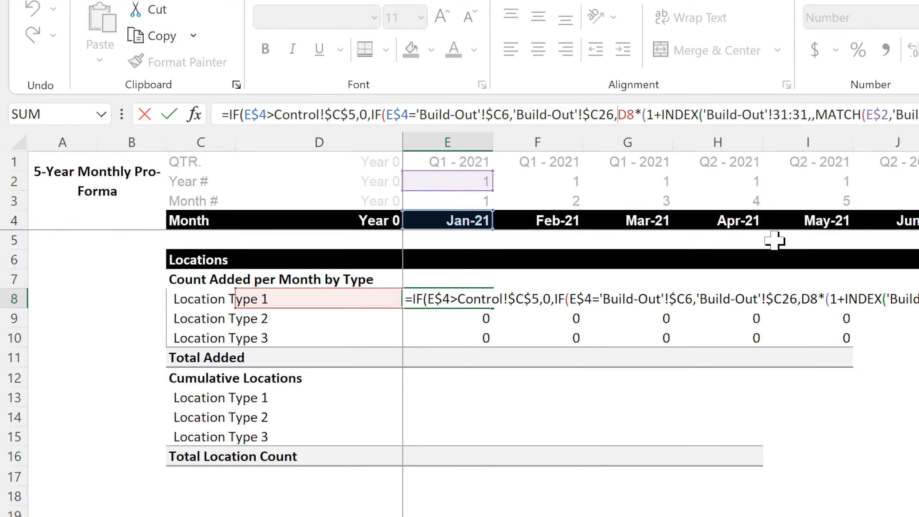
text(if()
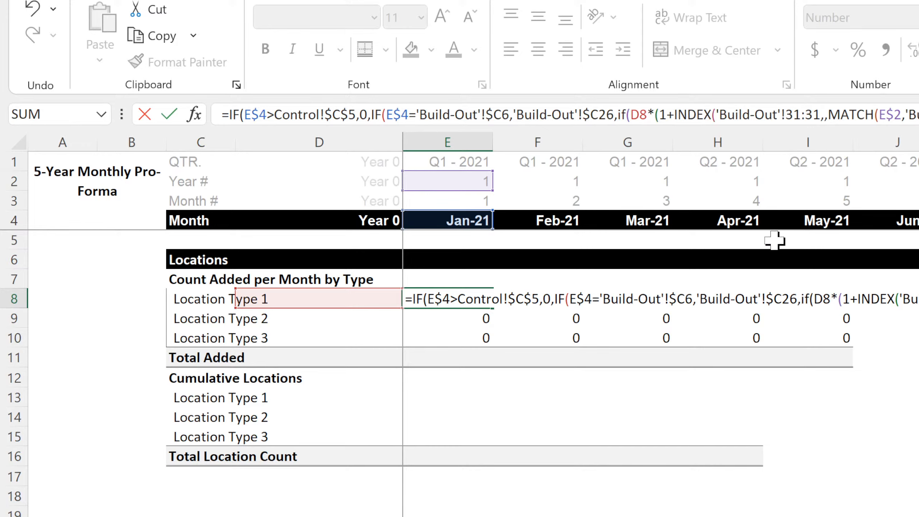
text(e4)
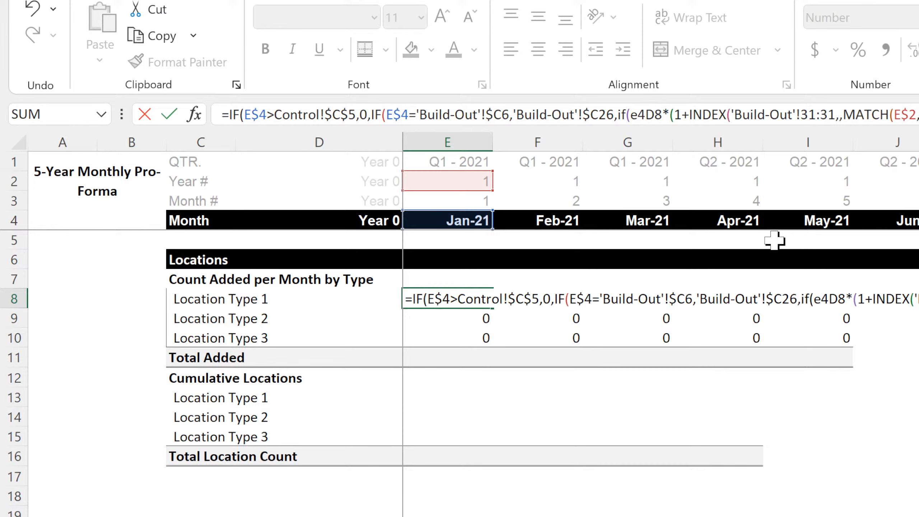
key(BackSpace)
key(BackSpace)
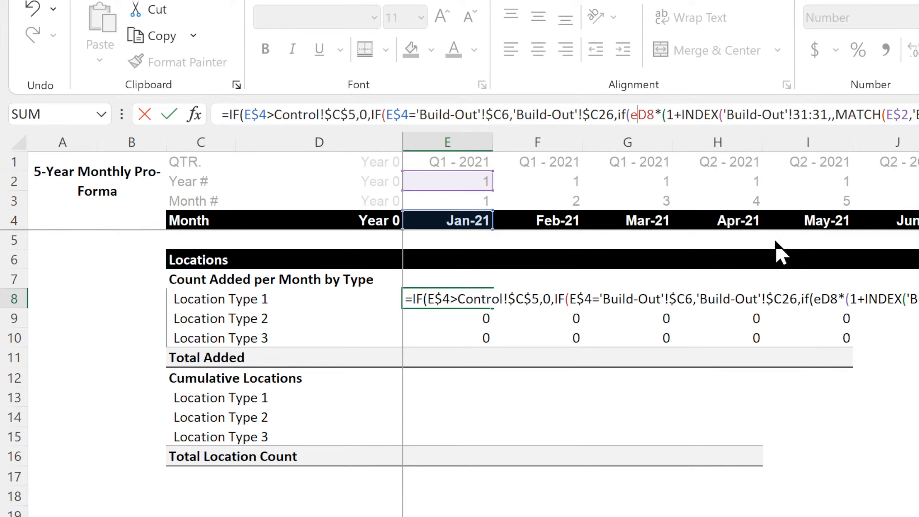
text(edate(e4,)
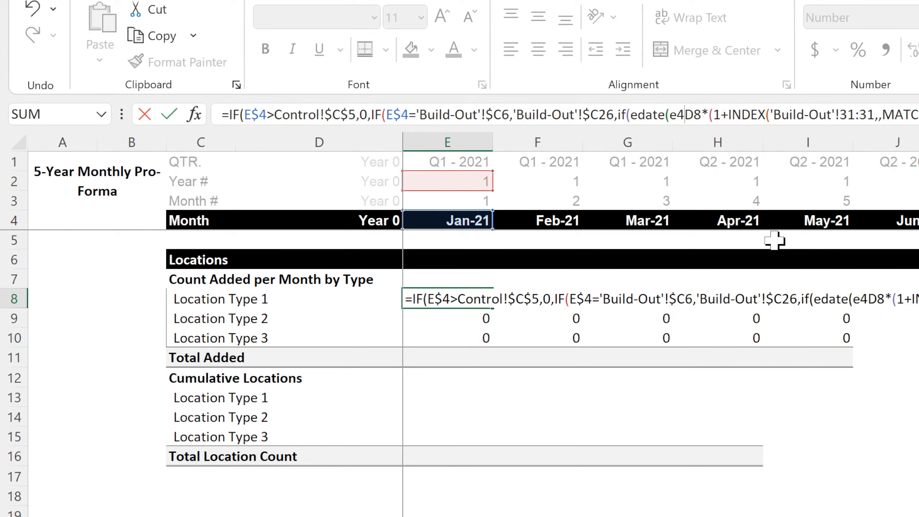
text(01)
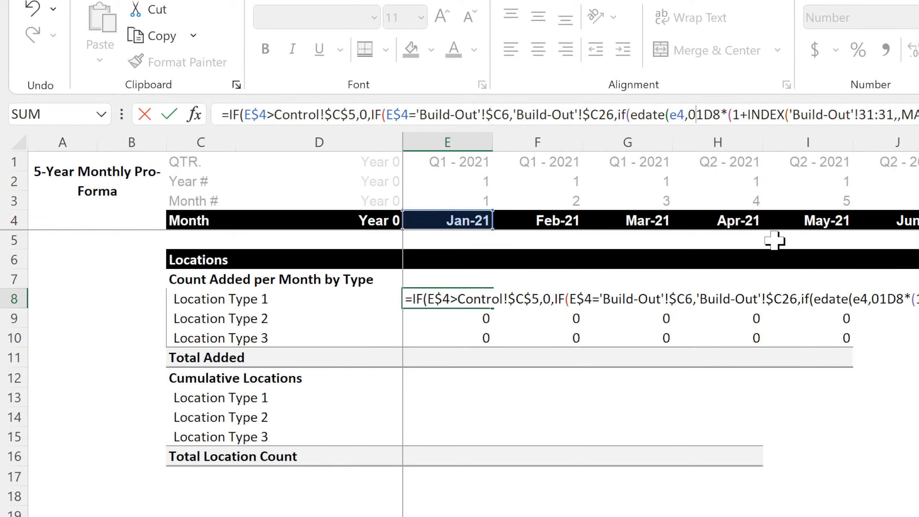
key(BackSpace)
key(BackSpace)
text(-)
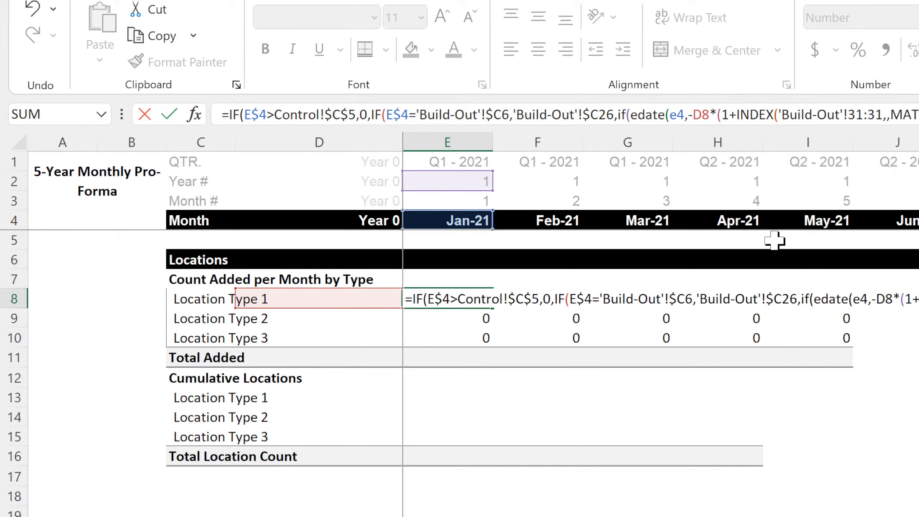
text(1)
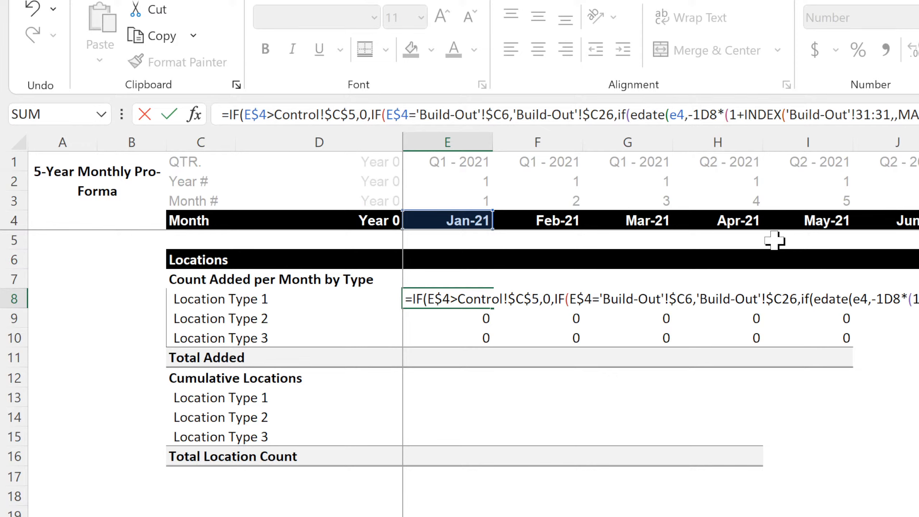
text()=)
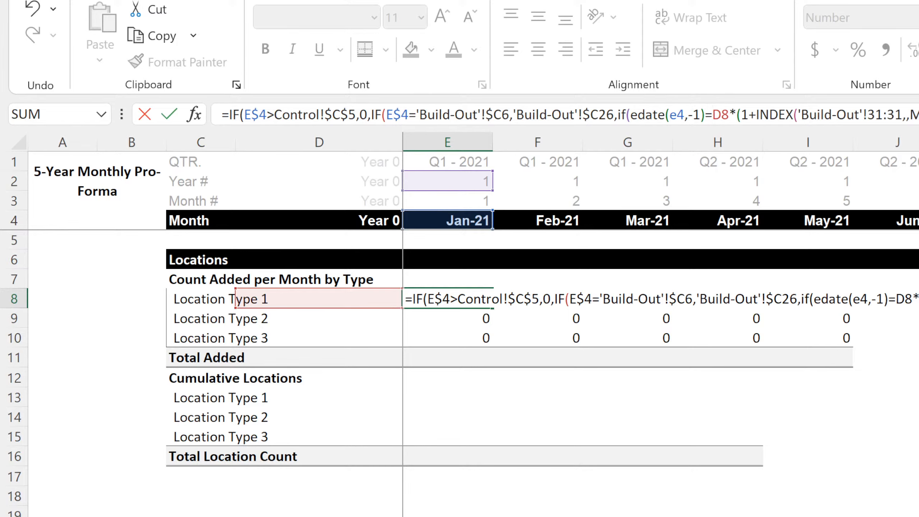
Complete the nested test so a match with the start month in 'Build-Out'!C6 returns the starting monthly additions in 'Build-Out'!D26.
key(ctrl+Page_Up)
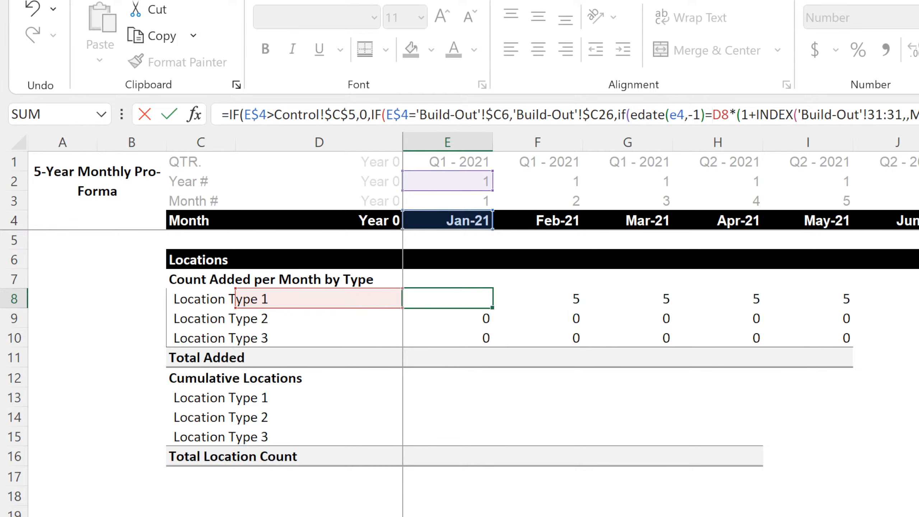
scroll(578, 502, up, 4)
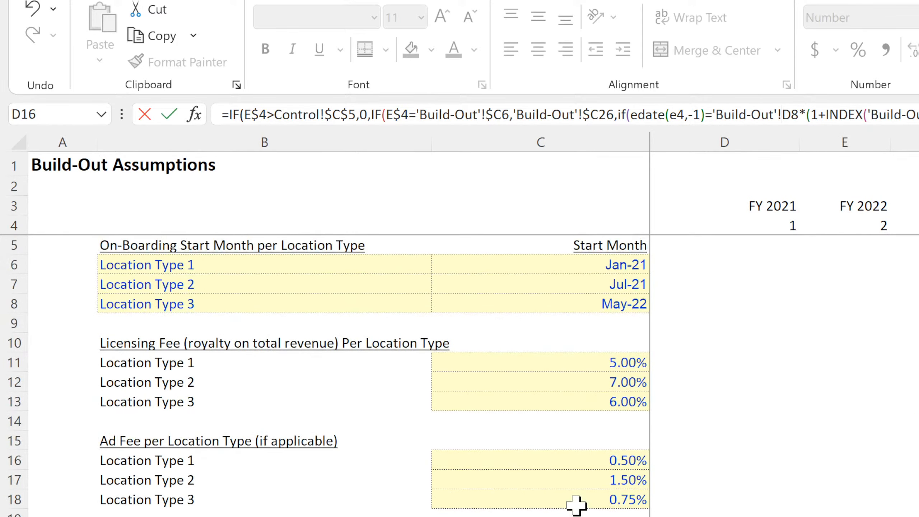
click(609, 263)
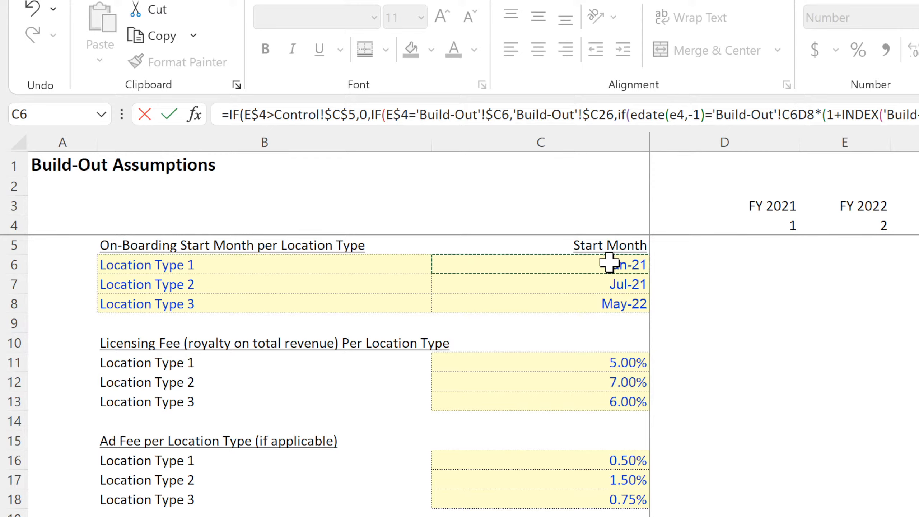
text(,)
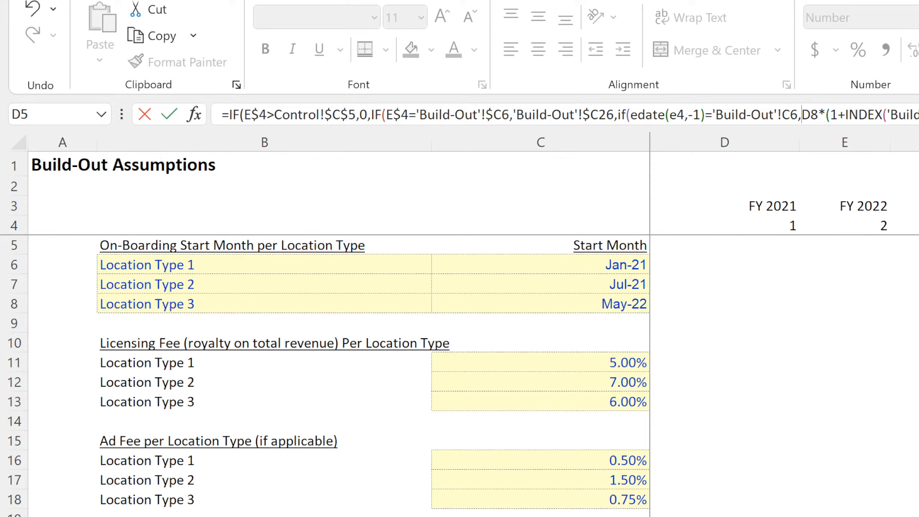
click(725, 516)
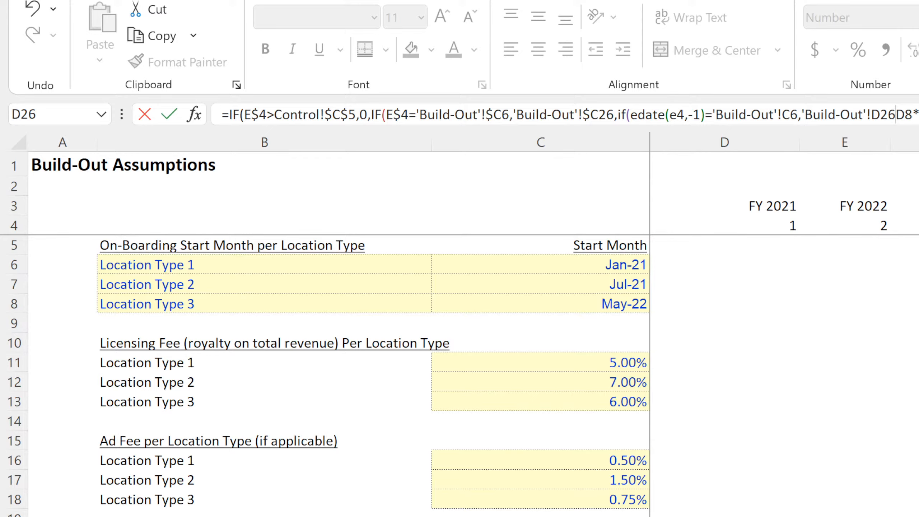
text(,)
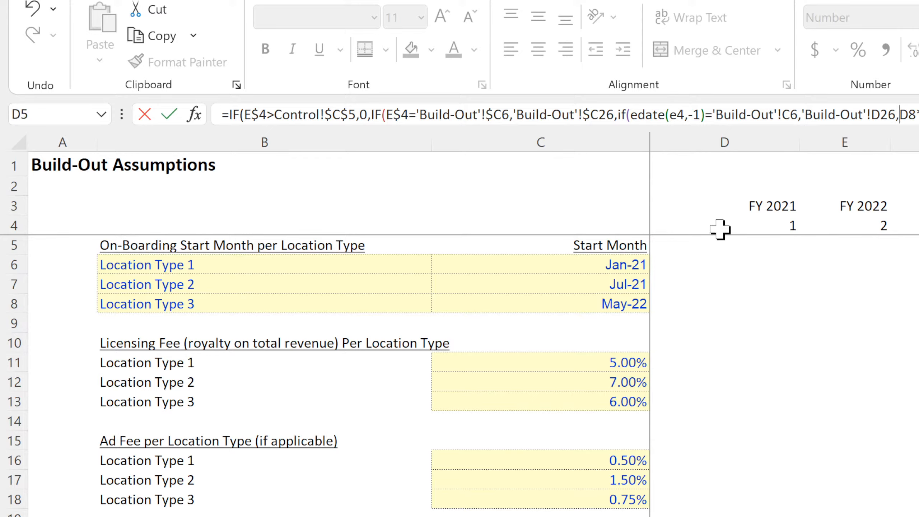
Anchor the references in the new test as E$4, 'Build-Out'!$C$6 and 'Build-Out'!$D$26.
click(881, 114)
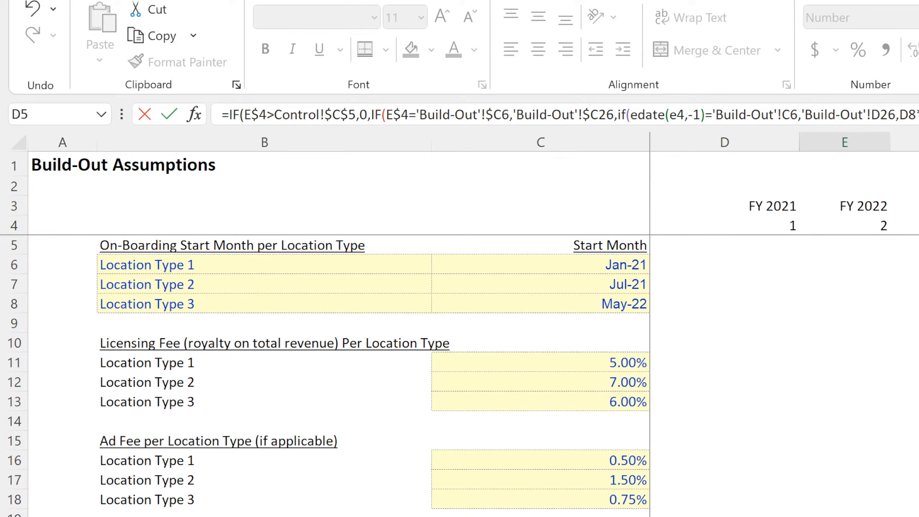
text($)
key(Left)
key(Left)
text($)
key(Left)
key(Left)
key(Left)
key(Left)
key(Left)
key(Left)
key(Left)
key(Left)
key(Left)
key(Left)
key(Left)
key(Left)
key(Left)
key(Left)
key(Left)
text($)
key(Left)
key(Left)
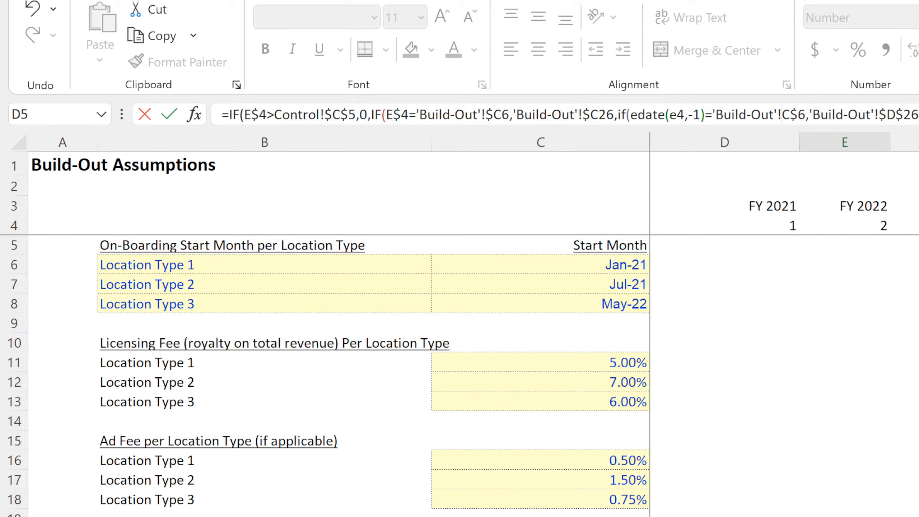
text($)
key(Left)
key(Left)
key(Left)
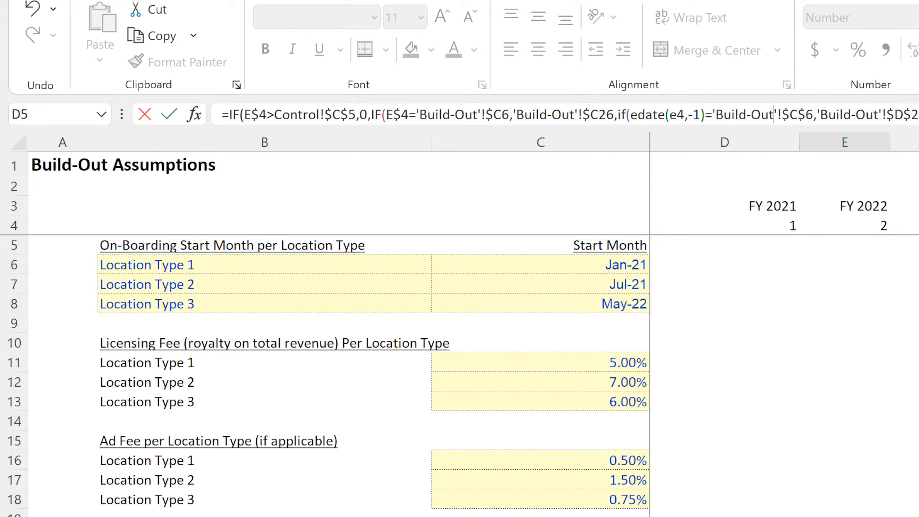
key(Left)
key(Left)
key(Left)
key(Left)
key(Left)
key(Left)
key(Left)
key(Left)
key(Left)
key(Left)
key(Left)
key(Left)
key(Left)
key(Left)
key(Left)
key(Left)
key(Left)
key(Right)
text($)
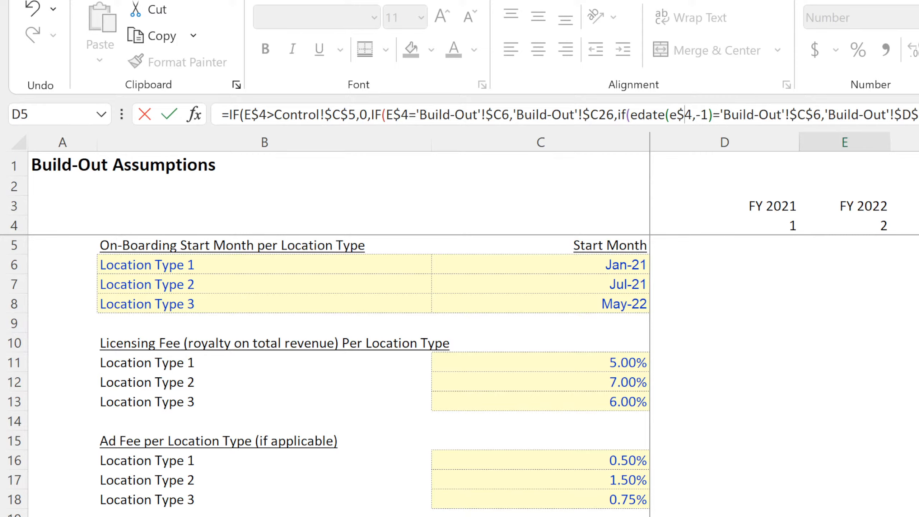
Remove the row locks from the two Build-Out references in the new test, leaving $C6 and $D26, and commit the E8 formula.
key(Right)
key(Right)
key(Right)
key(Right)
key(Right)
key(Right)
key(Right)
key(Right)
key(Right)
key(Right)
key(Right)
key(Right)
key(Right)
key(Right)
key(Right)
key(Right)
key(Right)
key(Right)
key(Right)
key(Right)
key(Right)
key(Left)
key(Delete)
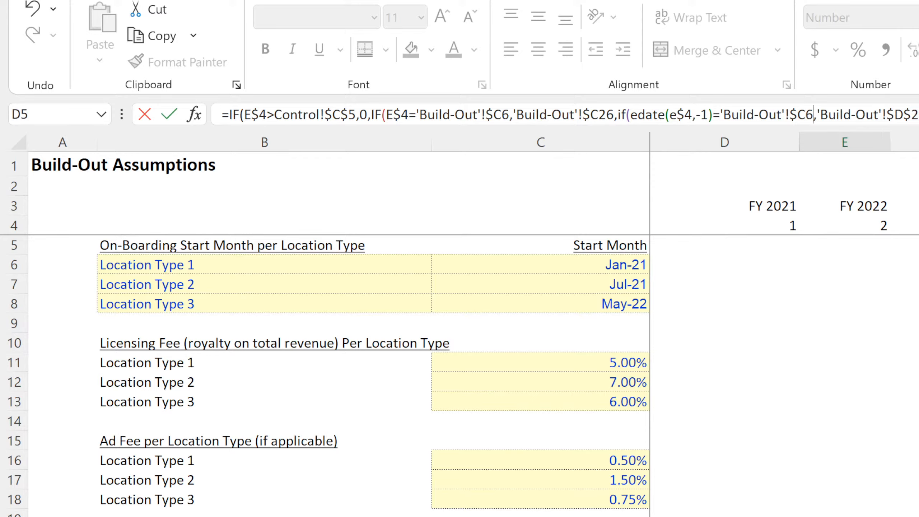
key(Right)
key(Right)
key(Right)
key(Right)
key(Right)
key(Right)
key(Right)
key(Right)
key(Right)
key(Right)
key(Right)
key(Right)
key(Right)
key(Right)
key(Right)
key(Right)
key(BackSpace)
key(Return)
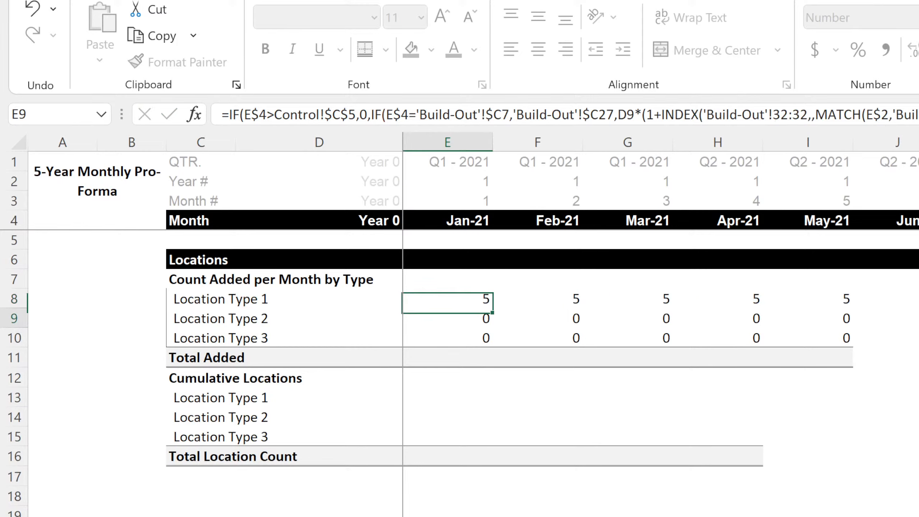
Fill the updated E8 formula across the Location Type 1 months and show the row with one decimal place.
click(484, 295)
drag(492, 306, 915, 307)
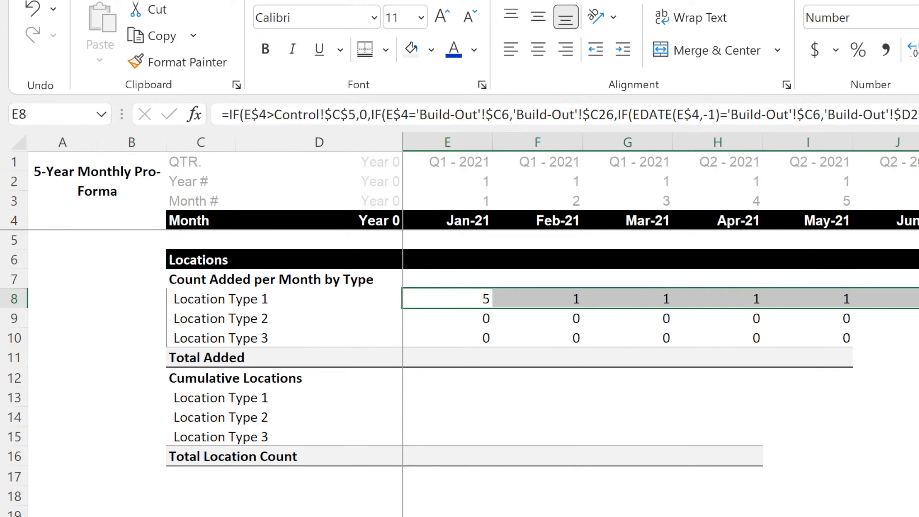
scroll(661, 300, right, 7)
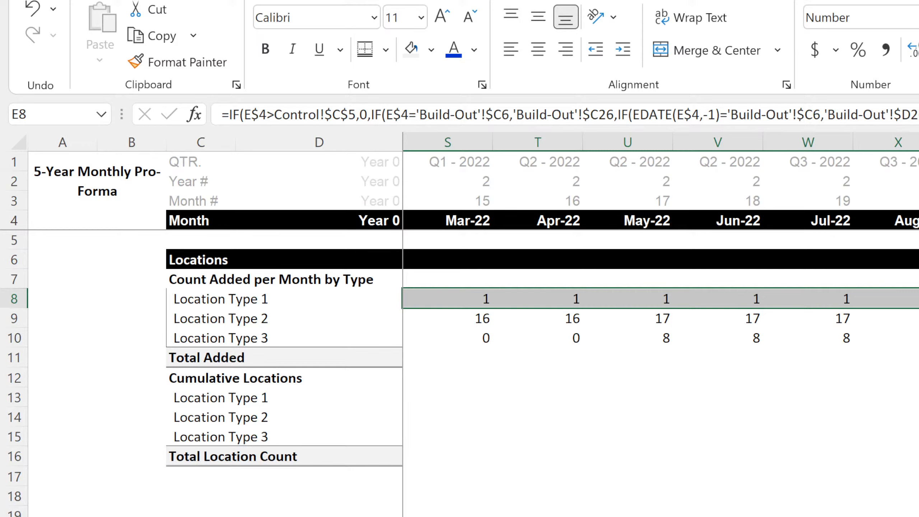
key(alt+h)
key(0)
scroll(661, 326, left, 5)
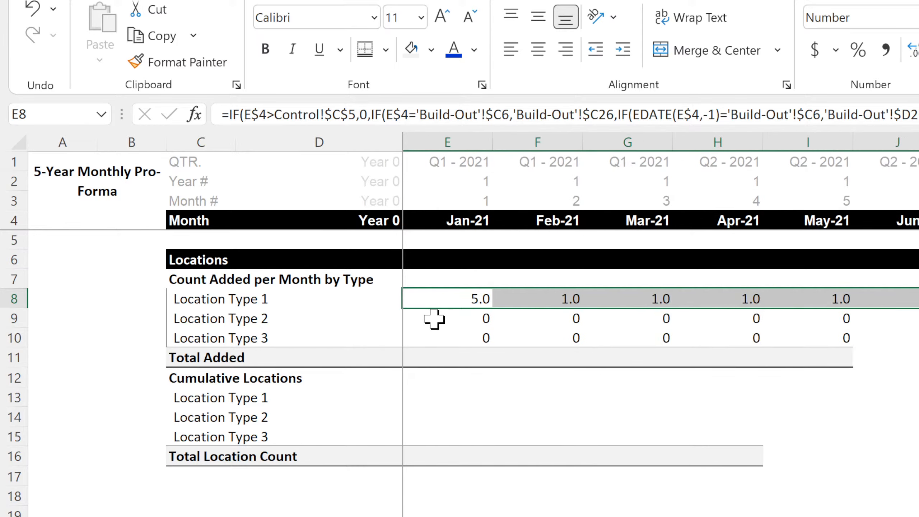
Copy the E8 formula down to Location Types 2 and 3 and across all months in rows 8 to 10.
click(451, 299)
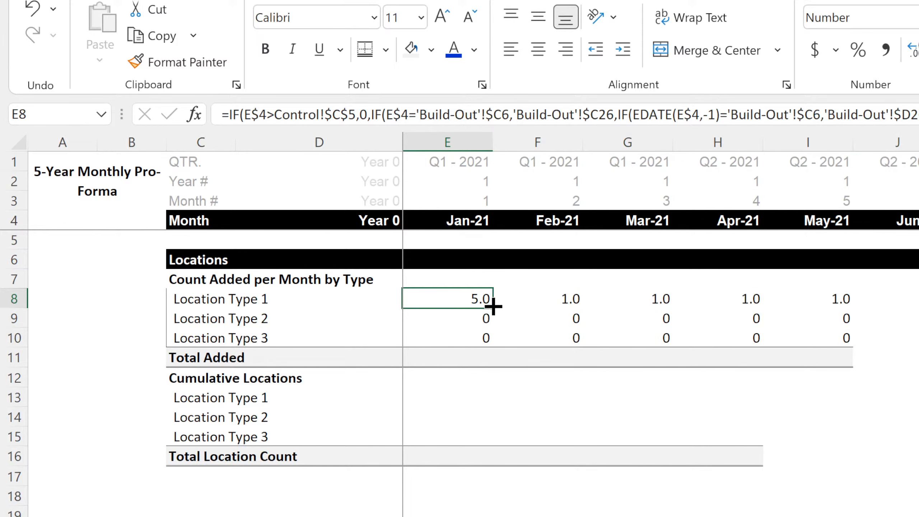
drag(493, 307, 917, 361)
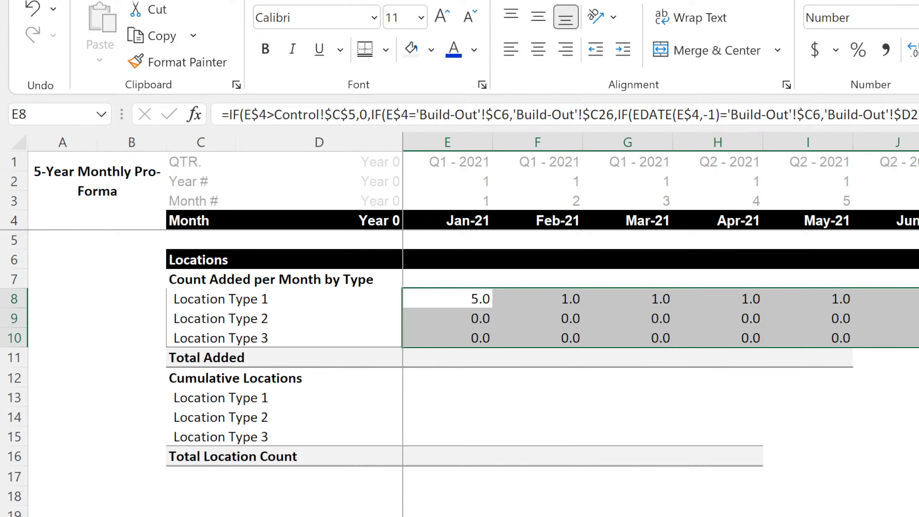
drag(918, 347, 918, 347)
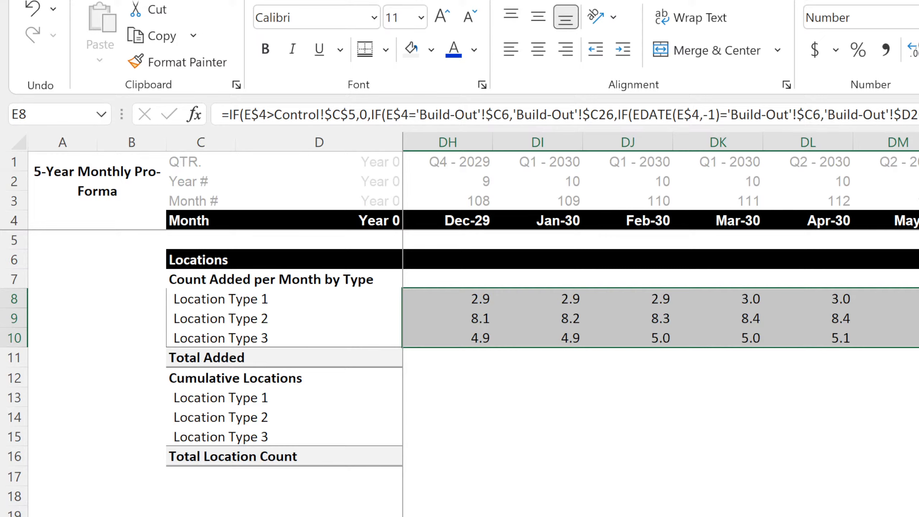
scroll(661, 326, left, 20)
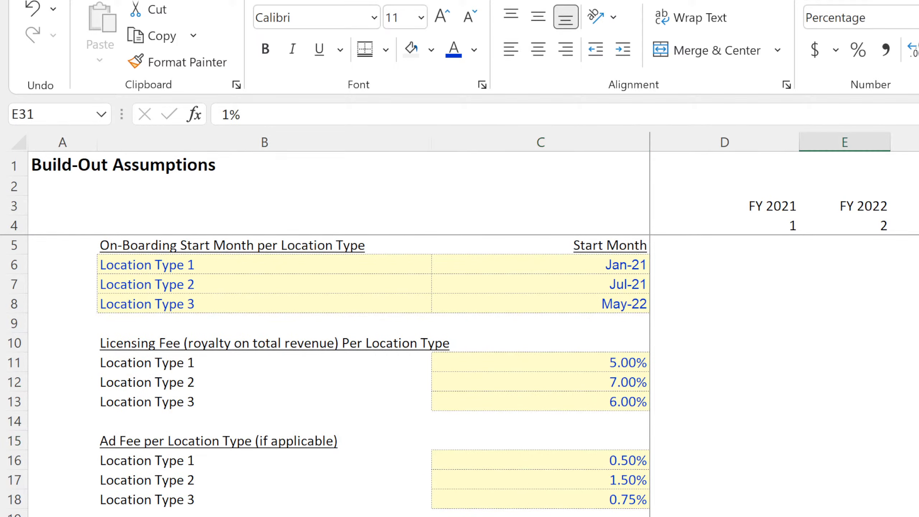
Review the monthly growth rates of the three location types for FY 2021 and FY 2022 on the Build-Out sheet.
key(Down)
key(Down)
key(Down)
key(Up)
key(Up)
key(Left)
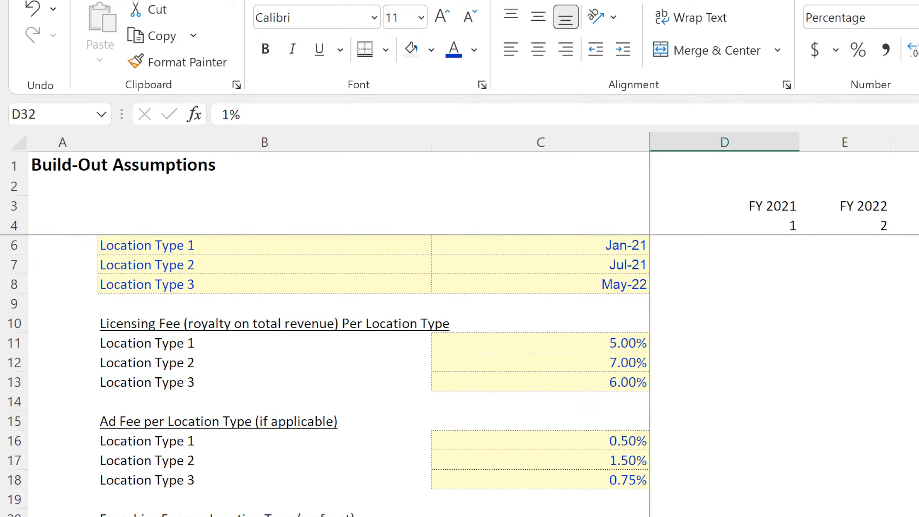
key(Down)
key(Down)
key(Up)
key(Right)
key(Down)
key(Down)
key(Down)
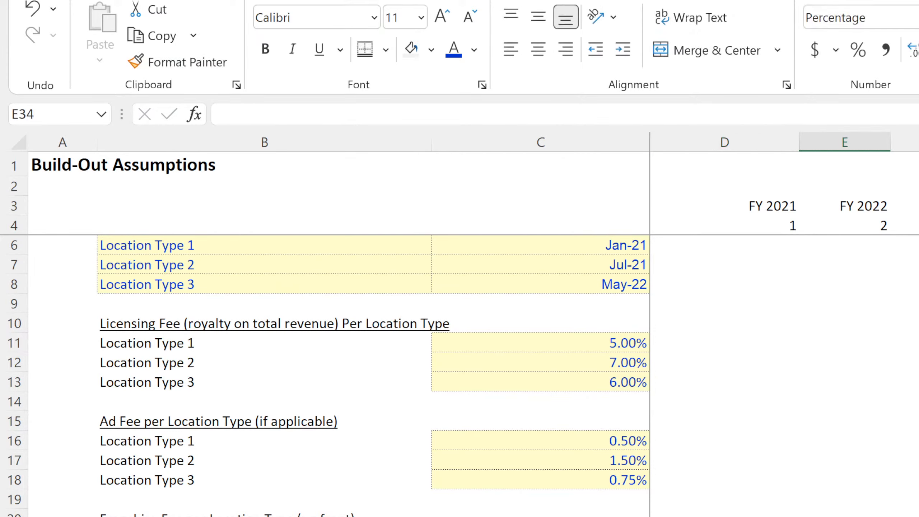
Enter 1% as the growth rate in F31, go through the rates below it, and return to the monthly pro-forma.
key(Up)
key(Up)
key(Right)
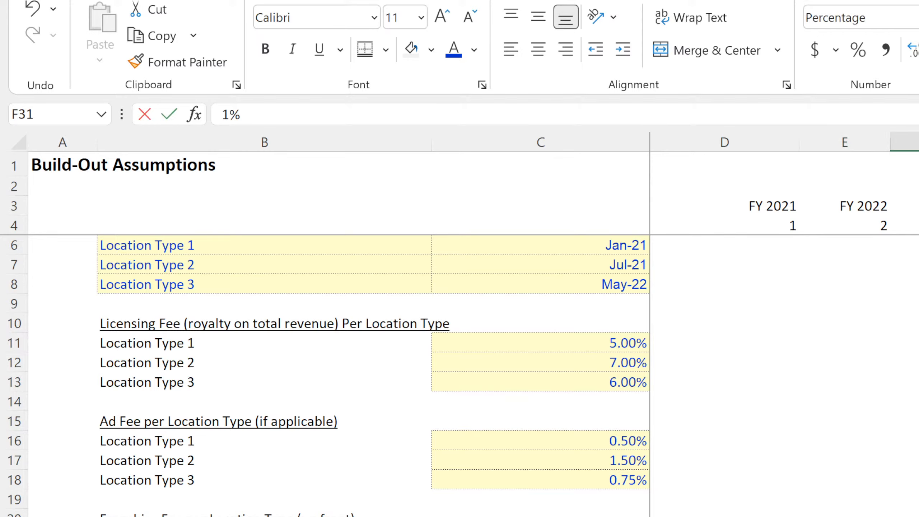
key(Down)
key(Down)
key(Down)
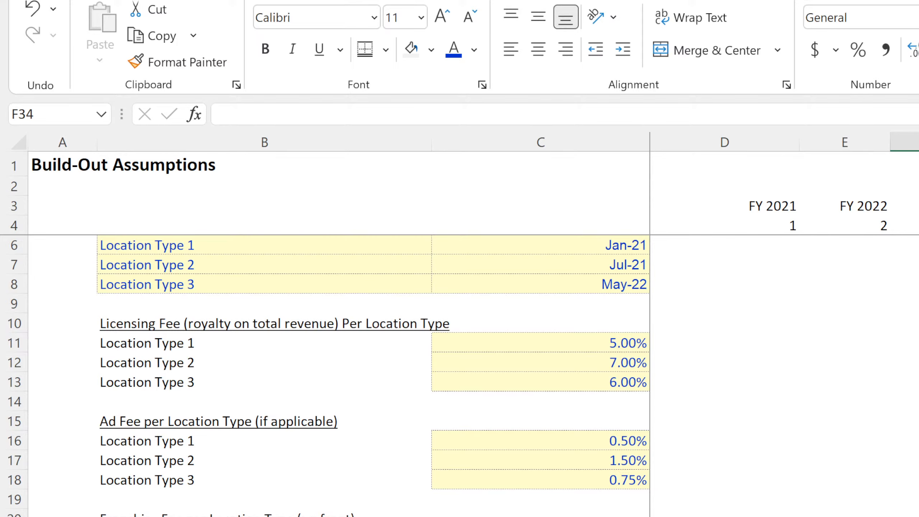
key(ctrl+Page_Down)
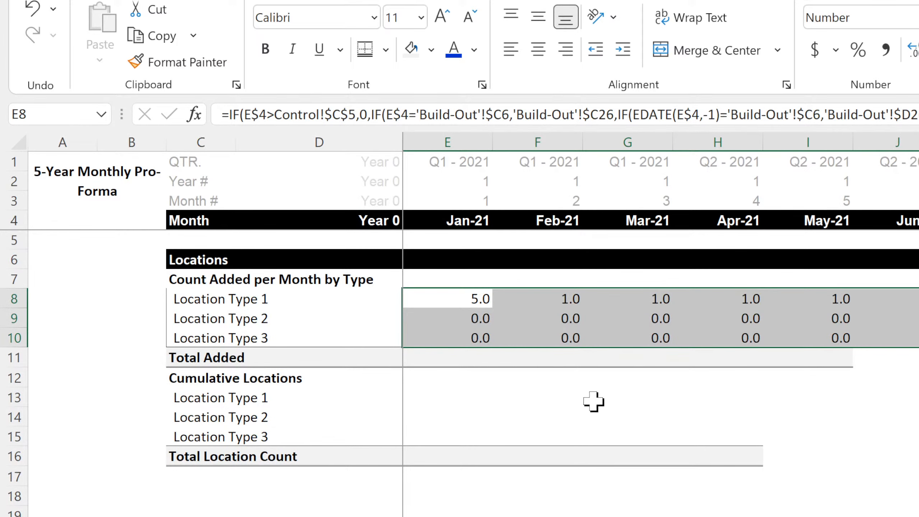
Enter a temporary growth check =(G8-F8)/F8 in G13 comparing Location Type 1's March and February 2021 additions.
click(576, 398)
key(ctrl+shift+Right)
click(576, 400)
click(651, 396)
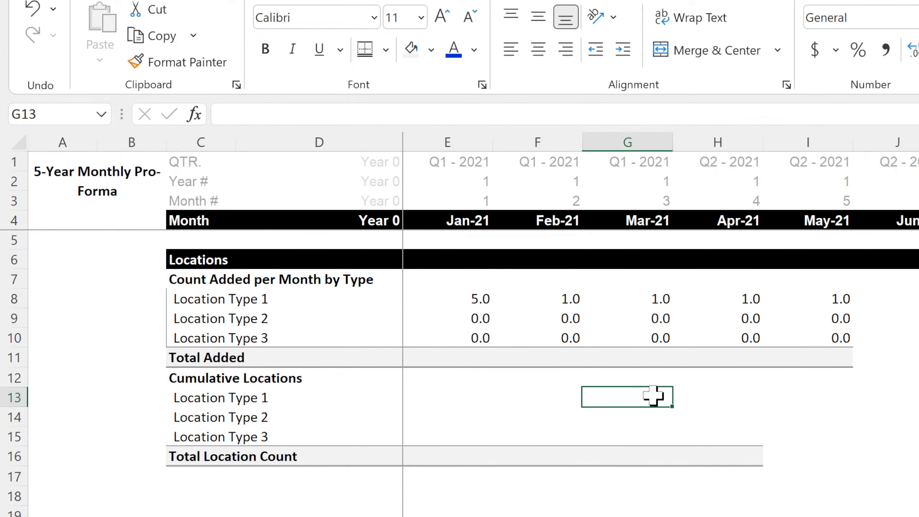
text(=()
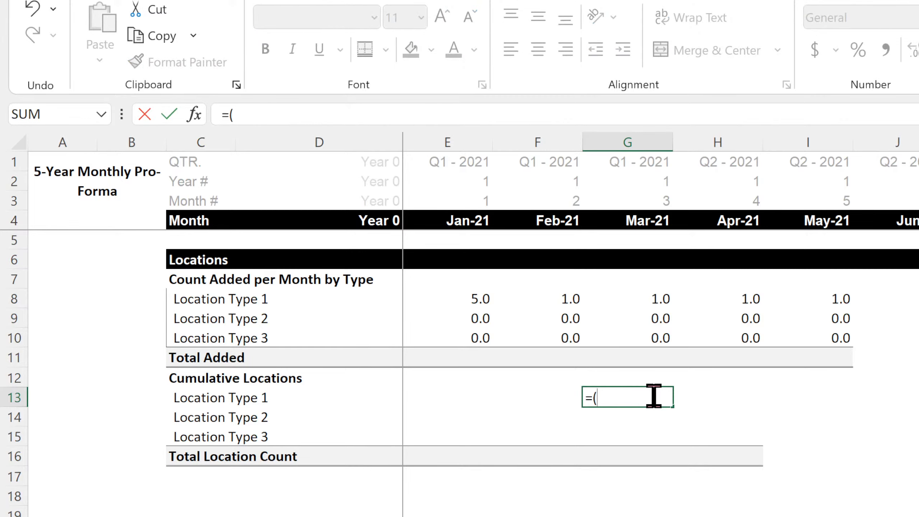
click(648, 296)
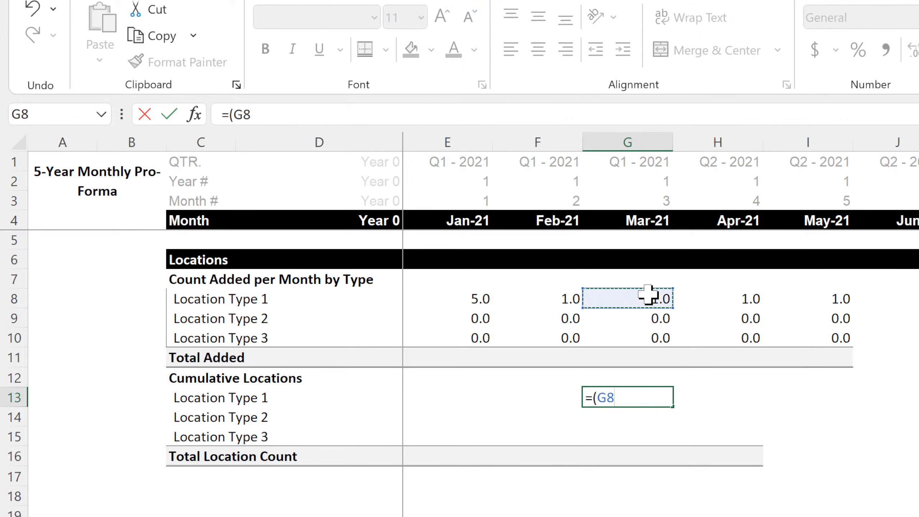
text(-)
click(550, 298)
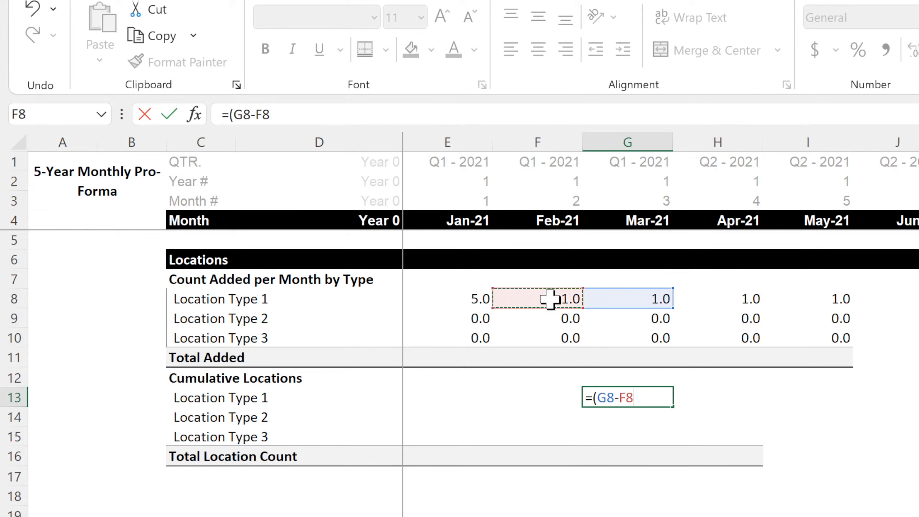
text())
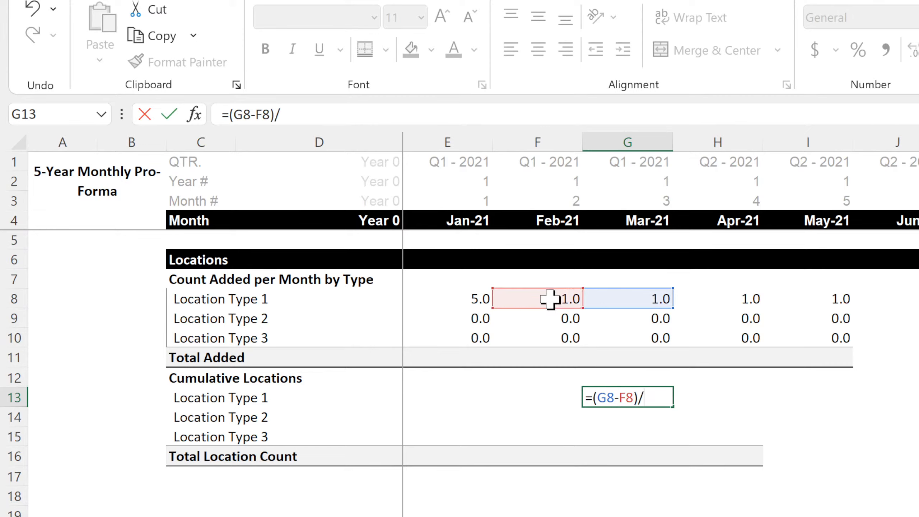
text(/)
click(550, 298)
key(Return)
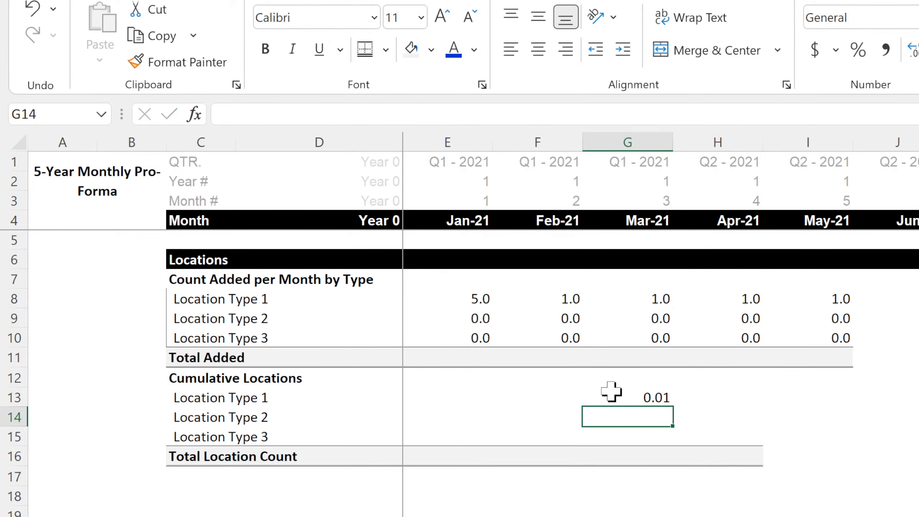
Format the G13 growth check as a percentage and copy it across the Location Type 1 months in row 13.
click(631, 396)
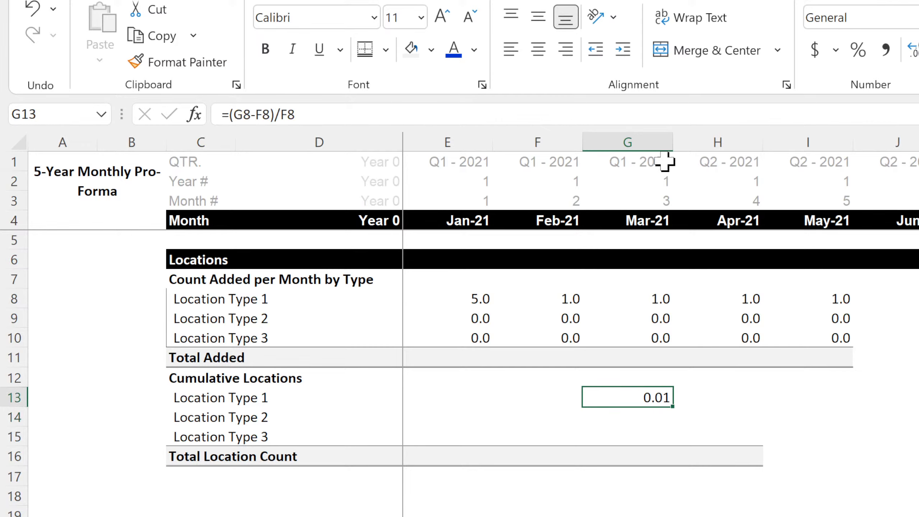
click(863, 51)
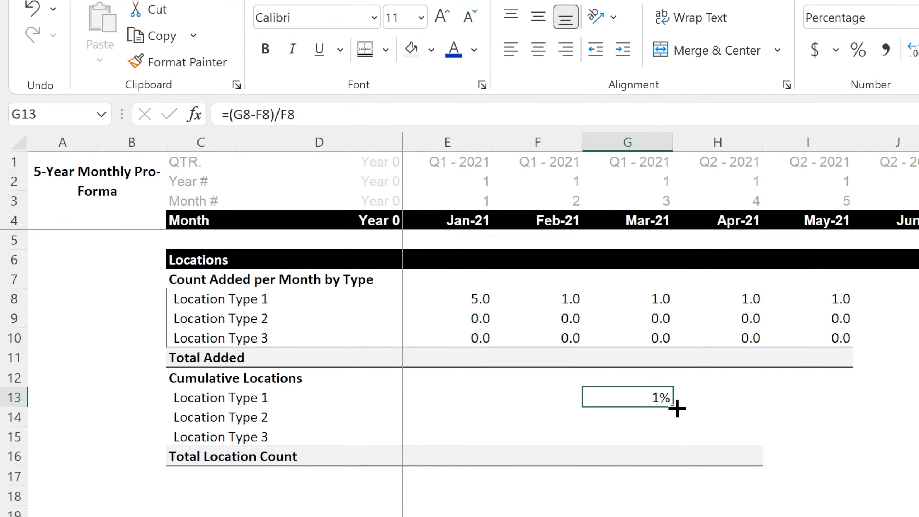
drag(673, 406, 917, 402)
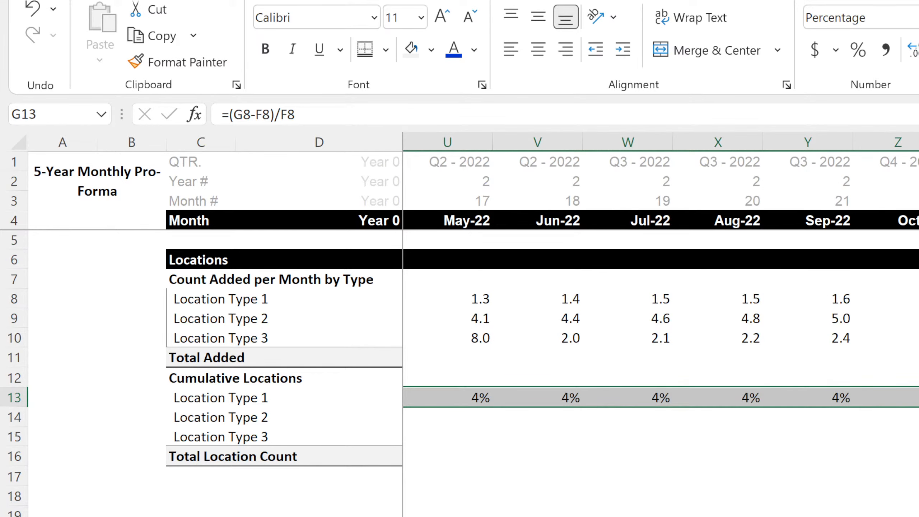
scroll(660, 326, left, 5)
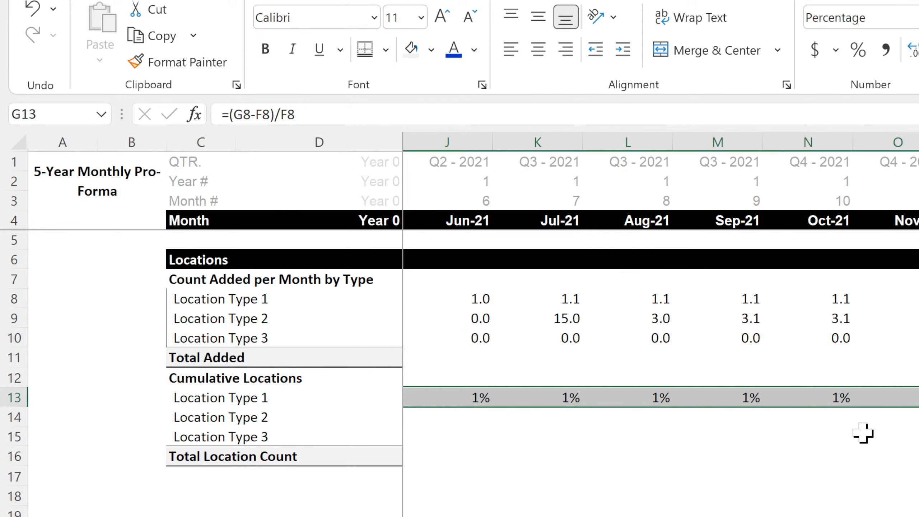
Extend the growth check to Location Type 2 from L14 across the months, and clear the check formulas from the Cumulative Locations rows.
click(669, 398)
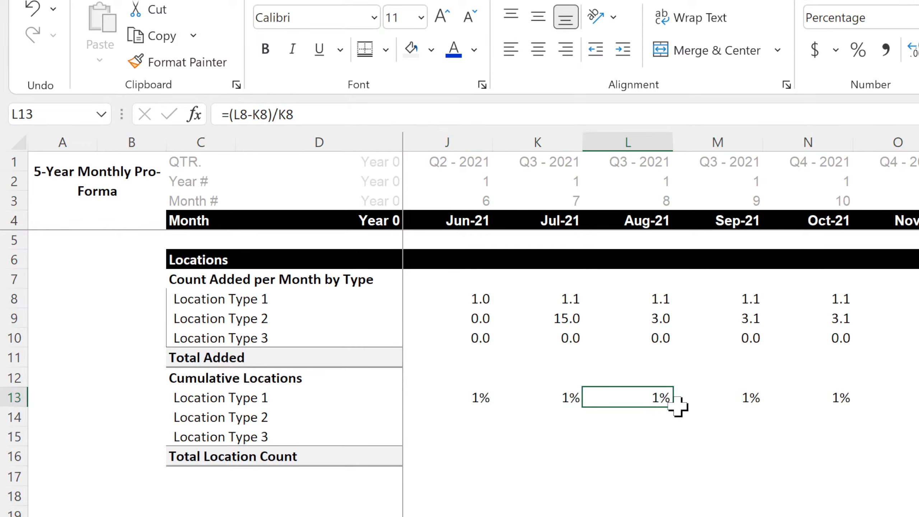
drag(674, 407, 918, 426)
click(651, 414)
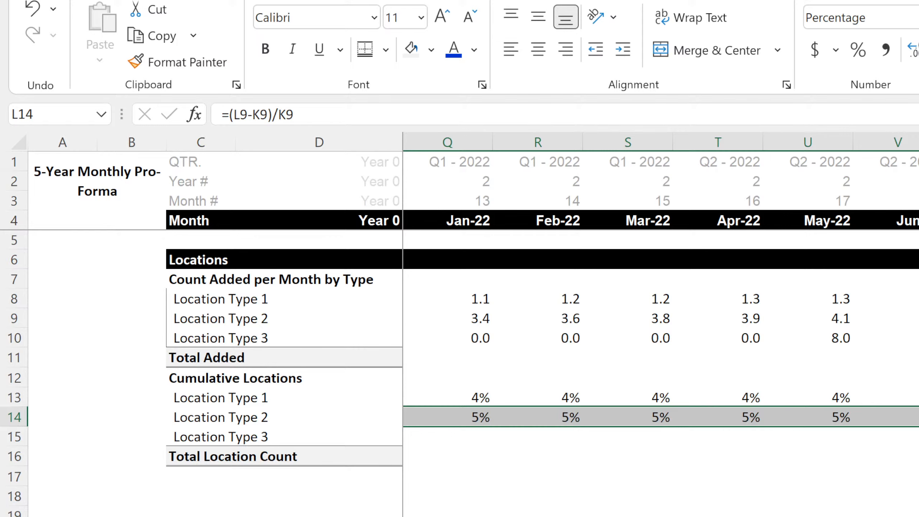
scroll(660, 326, left, 5)
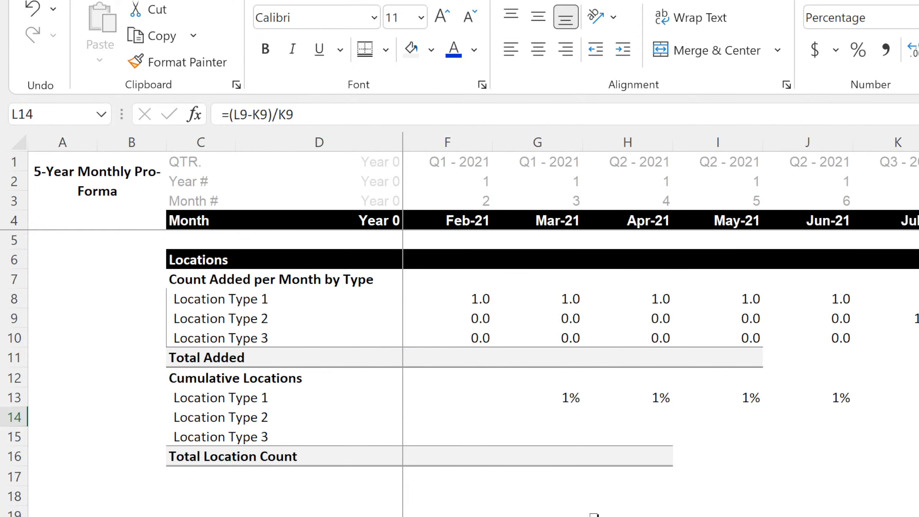
drag(449, 380, 916, 443)
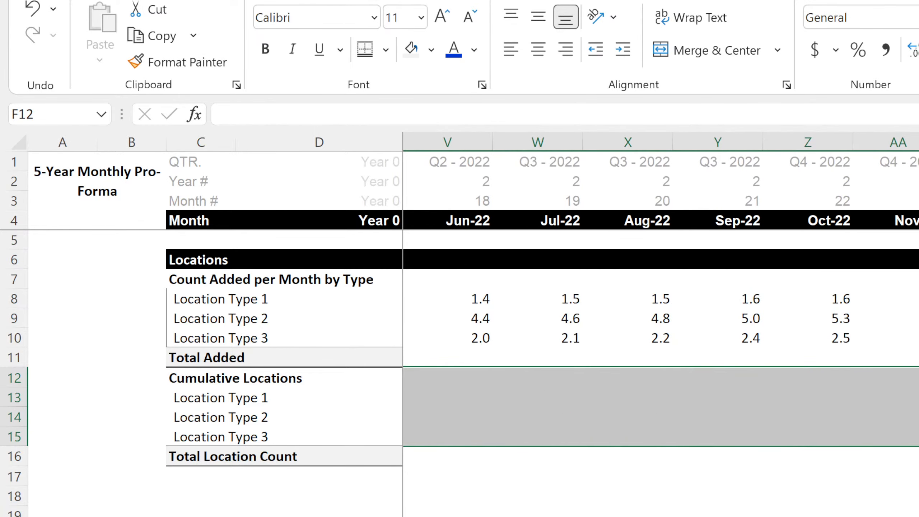
scroll(660, 373, left, 6)
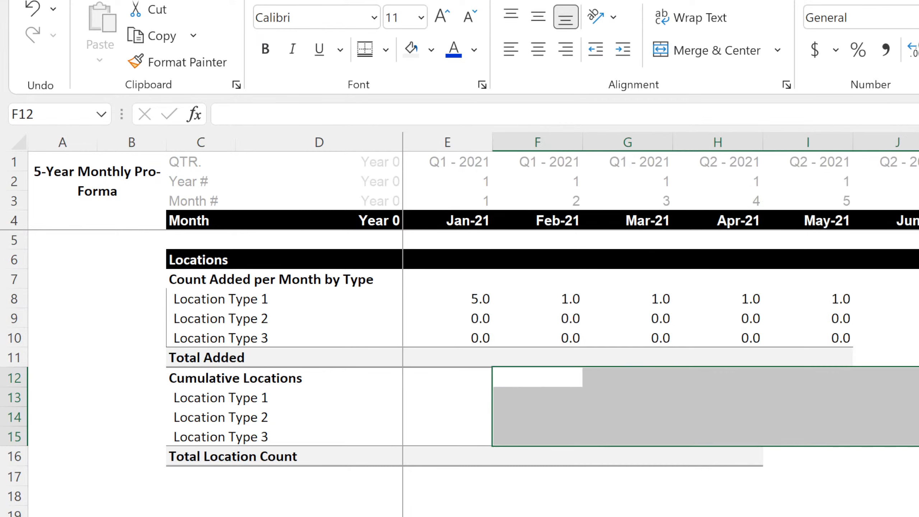
Sum E8:E10 in E11 as Total Added and copy the formula across all months in row 11.
click(467, 361)
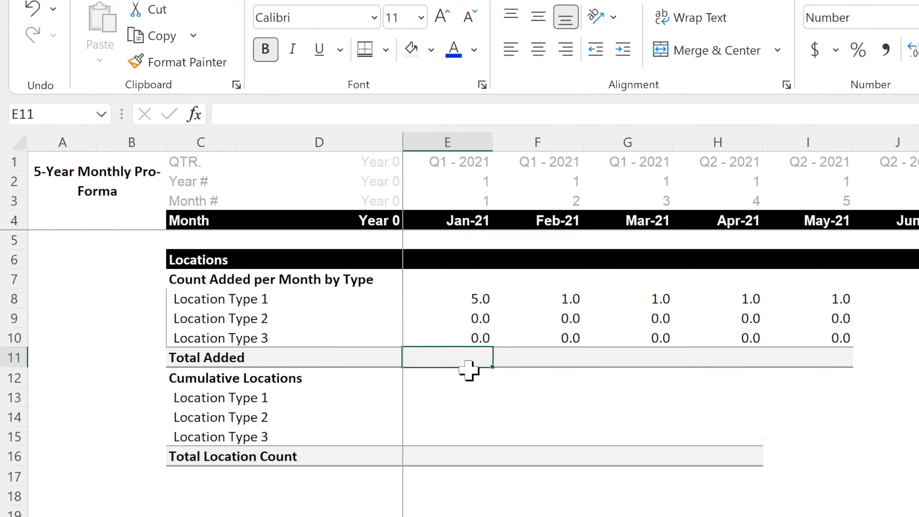
key(alt+equal)
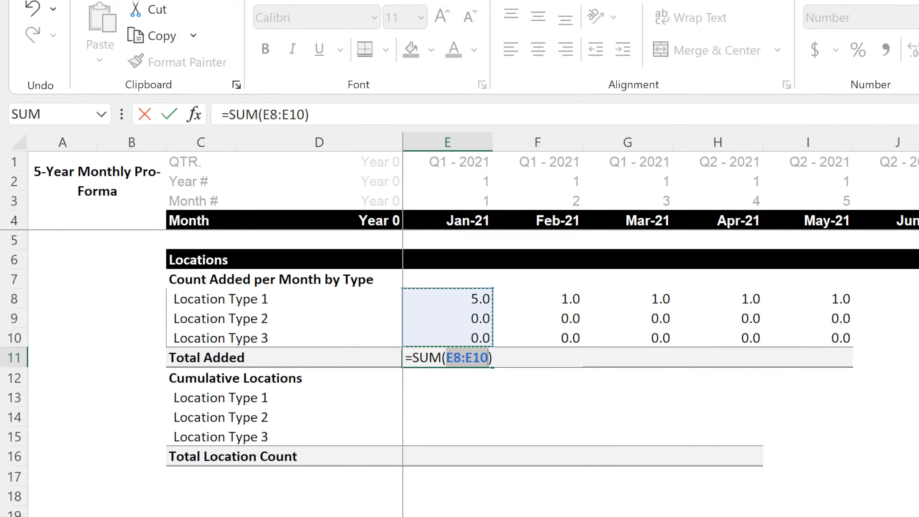
key(Return)
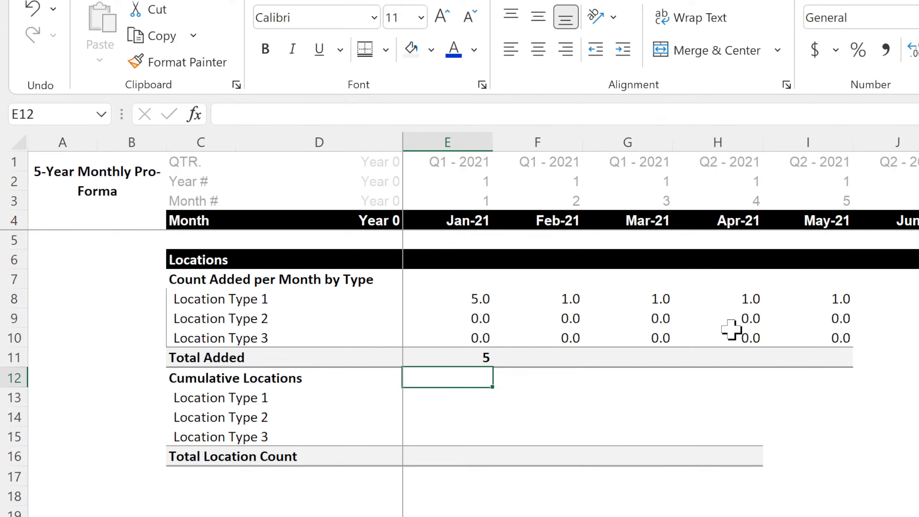
click(471, 361)
drag(493, 367, 917, 362)
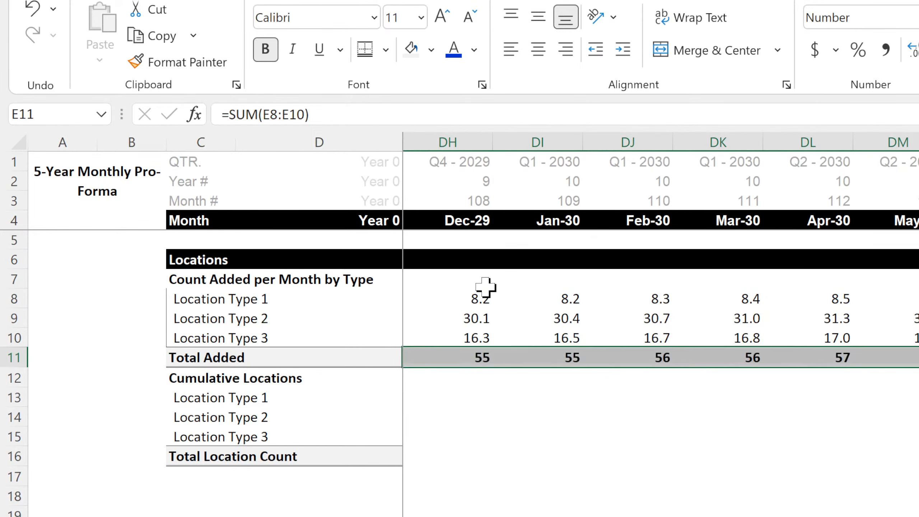
Show the monthly location additions and their total in rows 8 to 11 with no decimal places.
drag(11, 299, 9, 359)
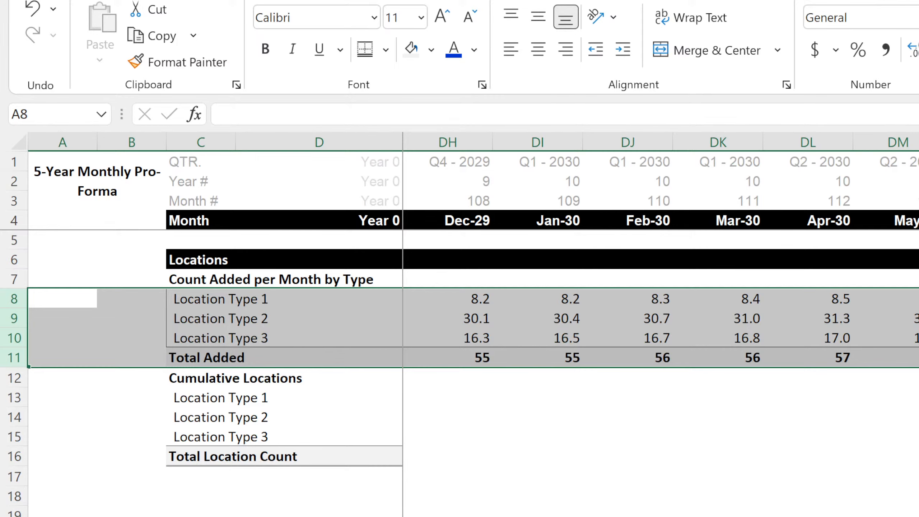
click(918, 50)
click(918, 515)
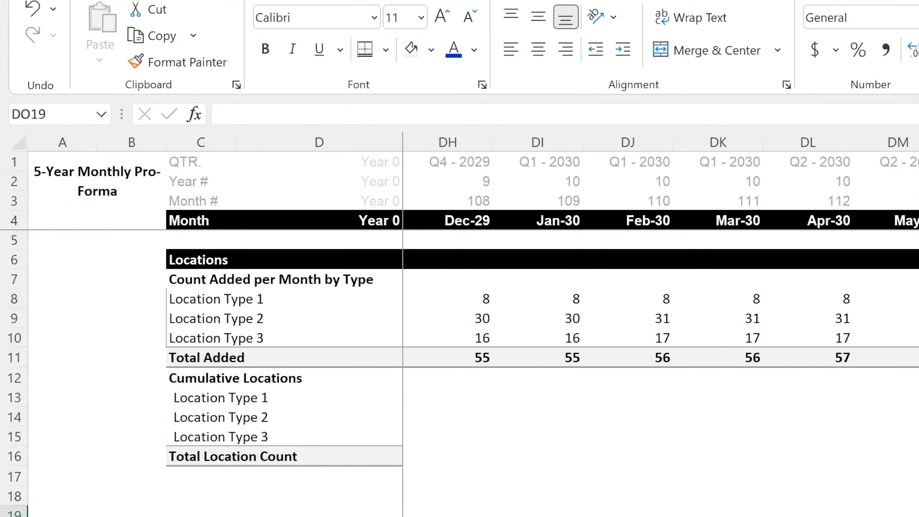
scroll(660, 362, left, 20)
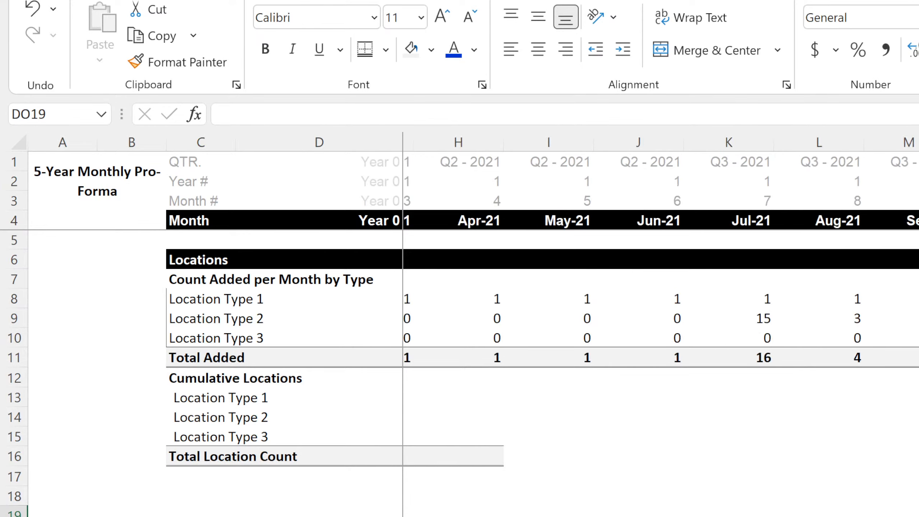
scroll(660, 362, left, 3)
click(807, 516)
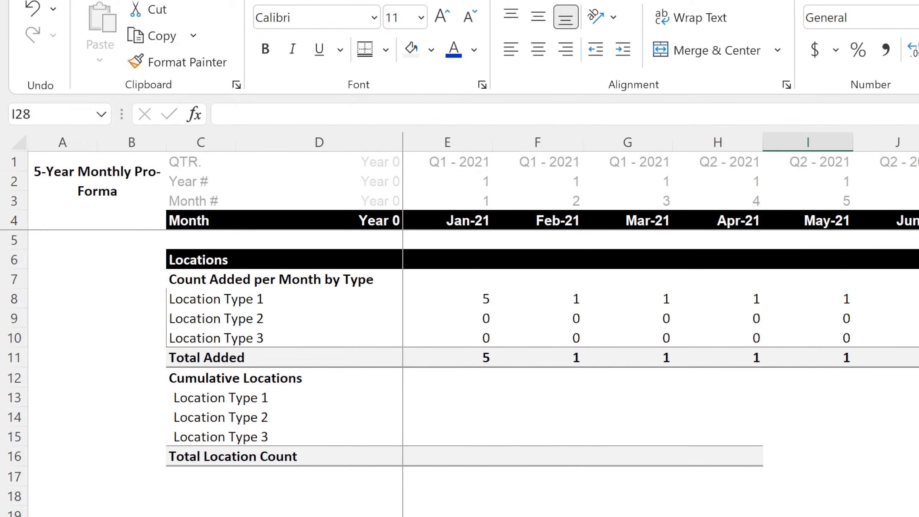
click(916, 514)
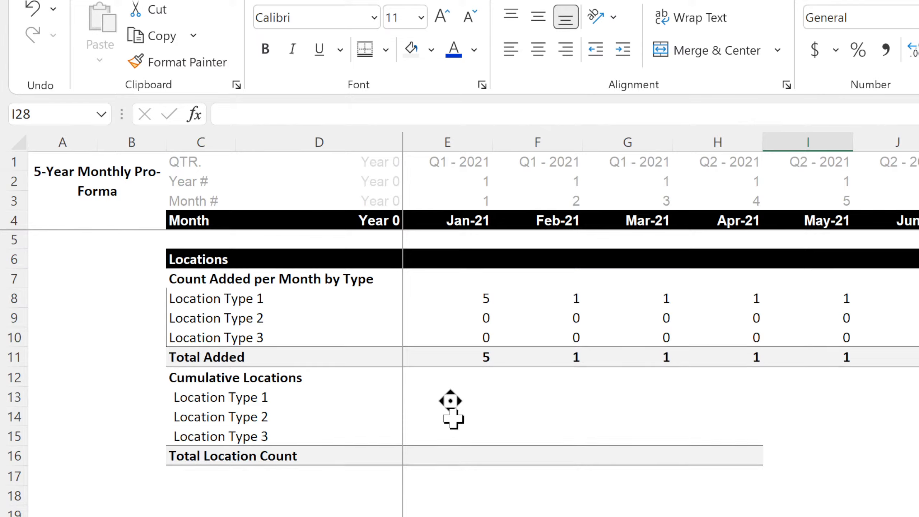
scroll(449, 406, down, 4)
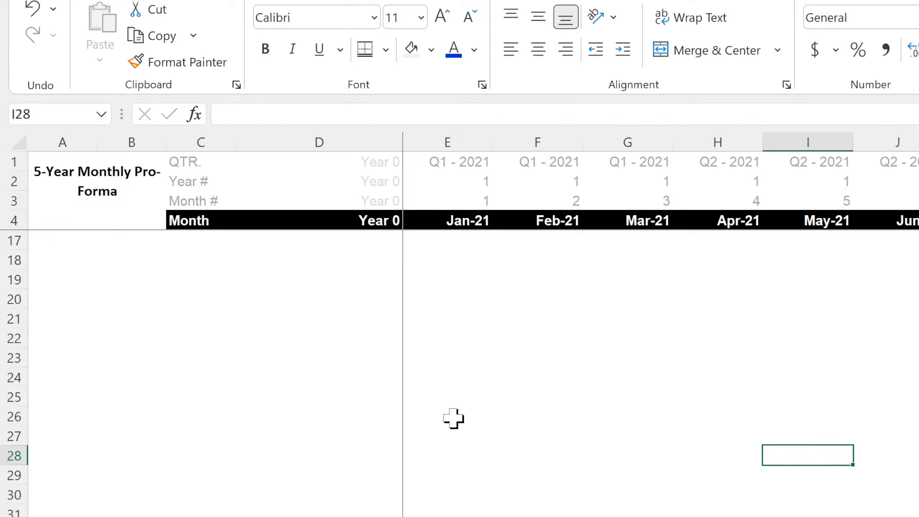
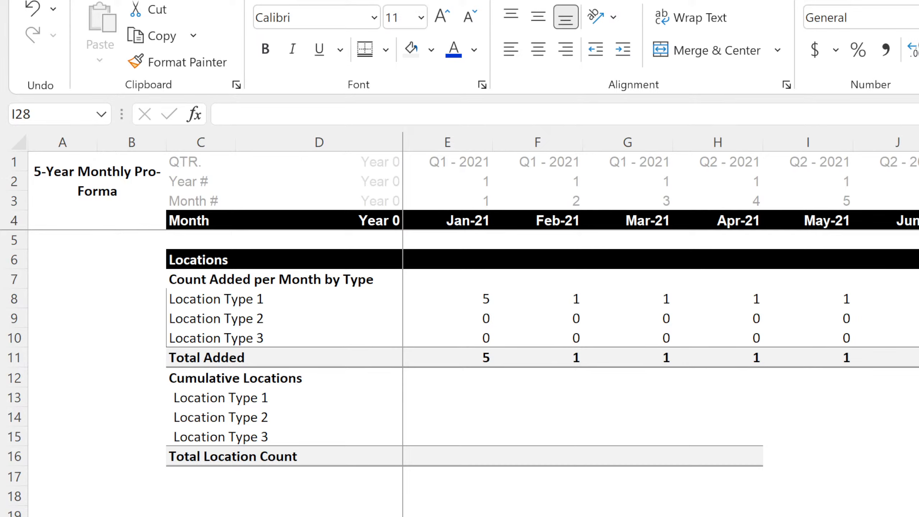
Enter =E8 in E13 to link January's cumulative Location Type 1 count to the locations added that month.
click(476, 380)
click(468, 411)
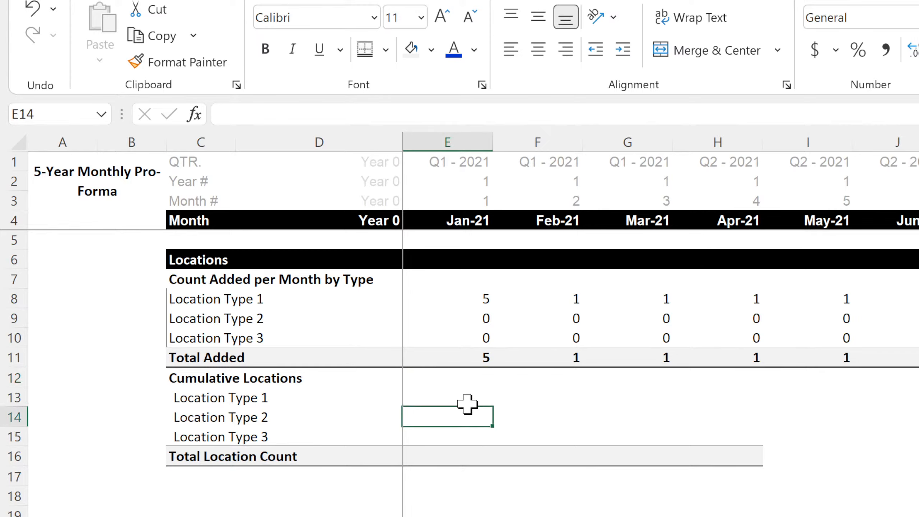
key(Up)
key(Left)
key(Right)
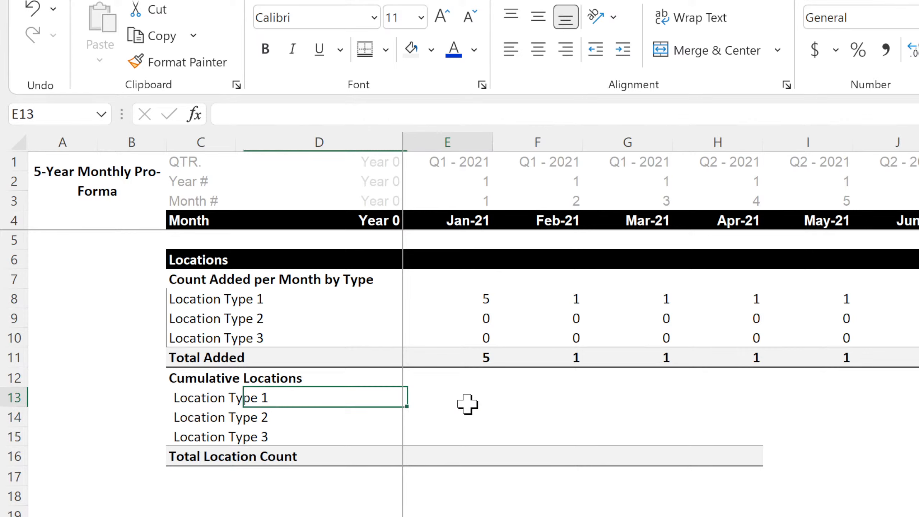
text(=)
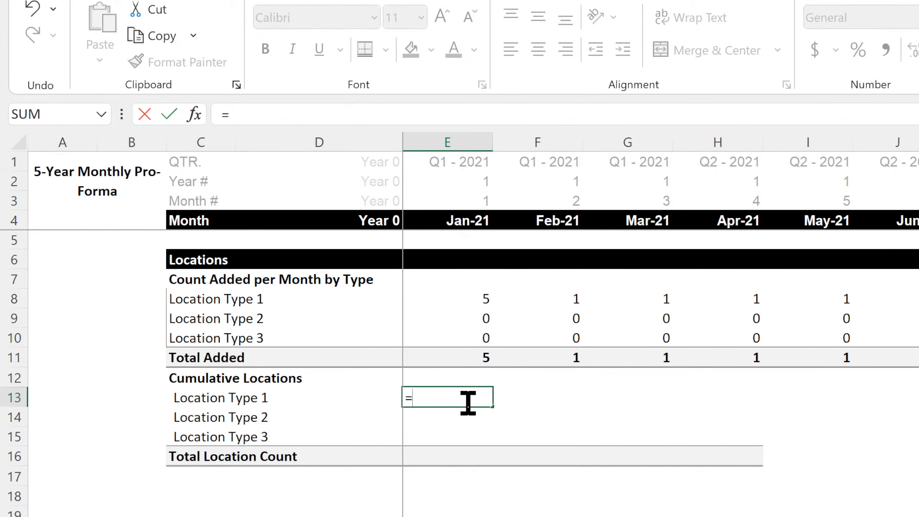
click(461, 301)
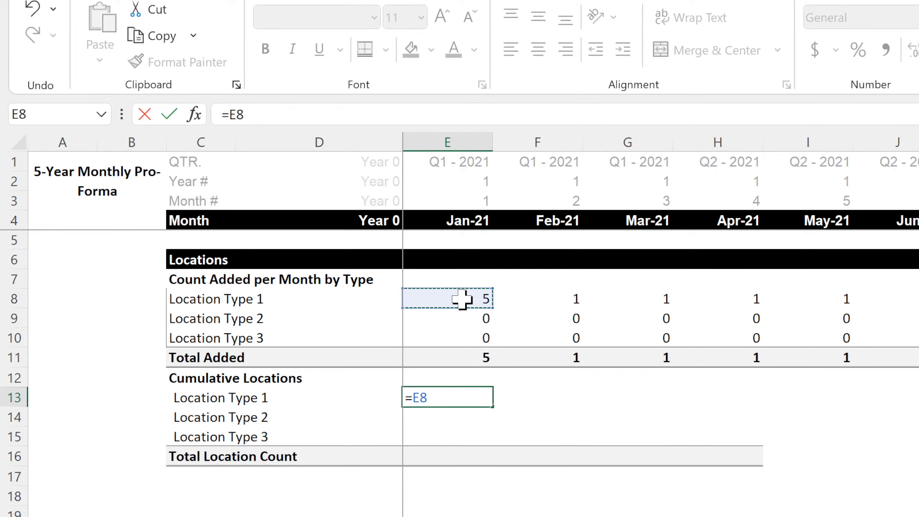
key(Return)
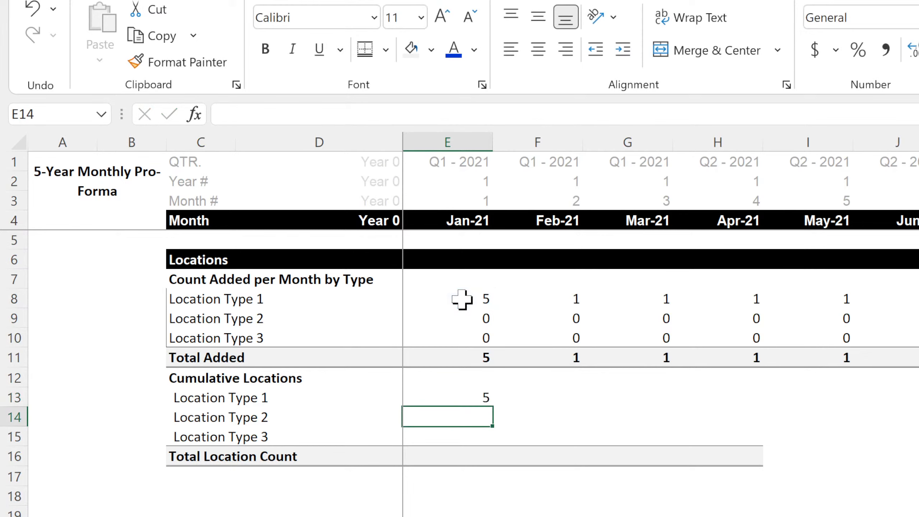
Enter =E13+F8 in F13 for February's cumulative Location Type 1, and fill E13:F13 down through Location Type 3.
key(Up)
key(Right)
text(=)
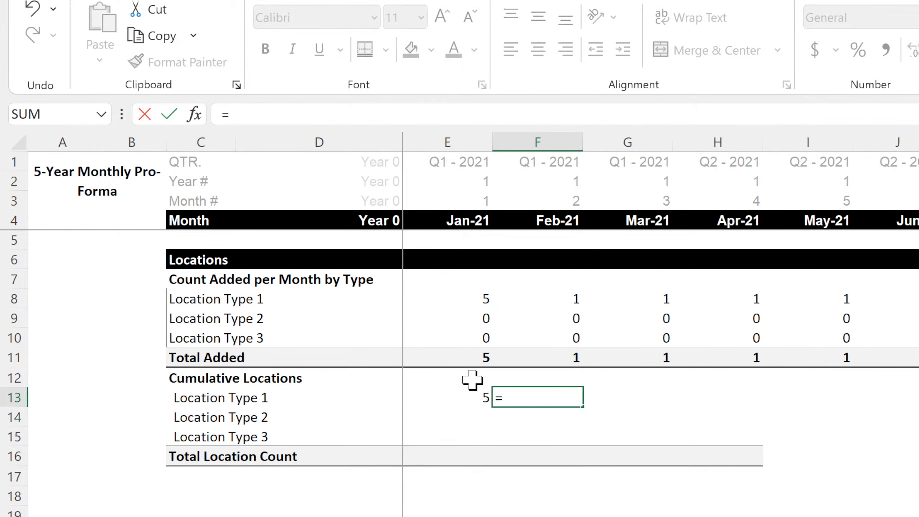
click(467, 396)
text(+)
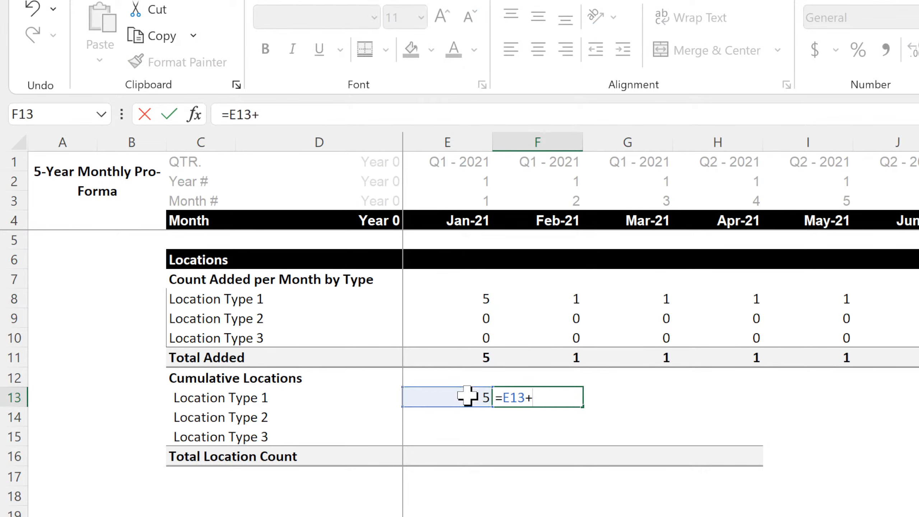
click(578, 296)
key(Return)
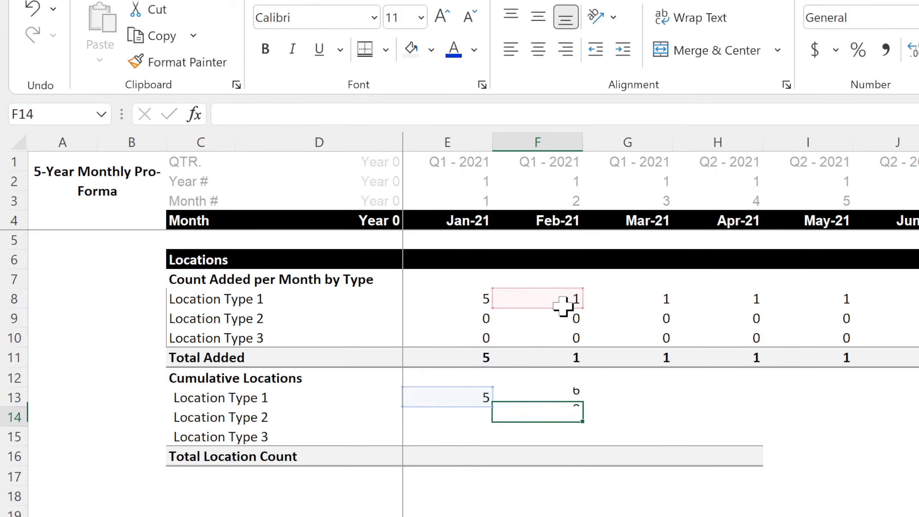
click(487, 399)
drag(487, 400, 556, 435)
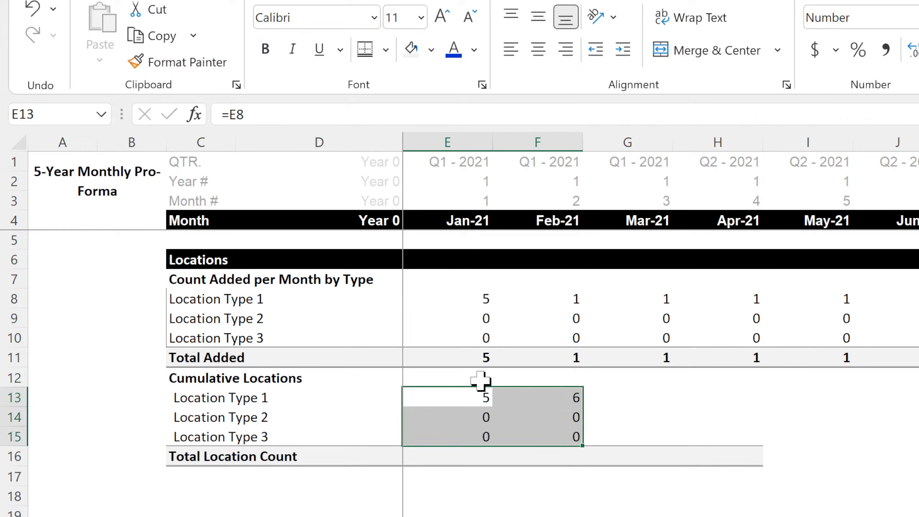
Copy the Total Added formula from E11 into the Total Location Count cell E16.
click(470, 358)
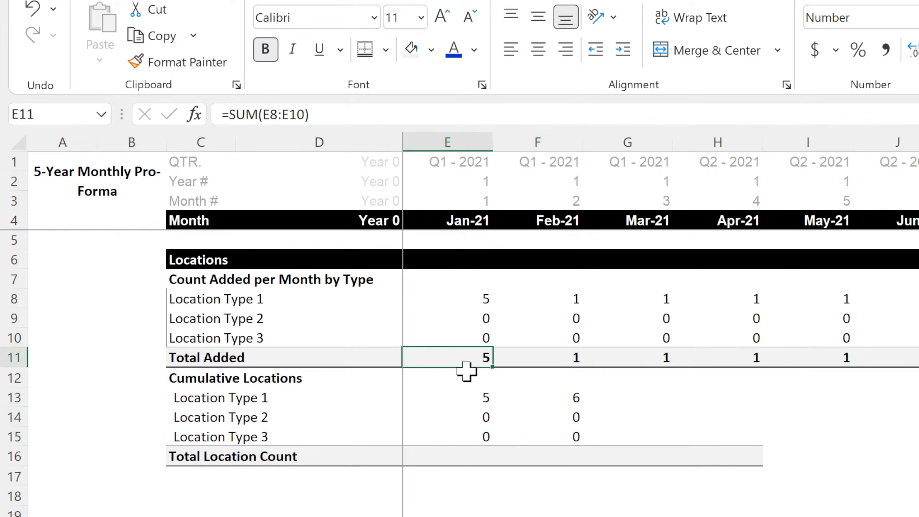
key(ctrl+c)
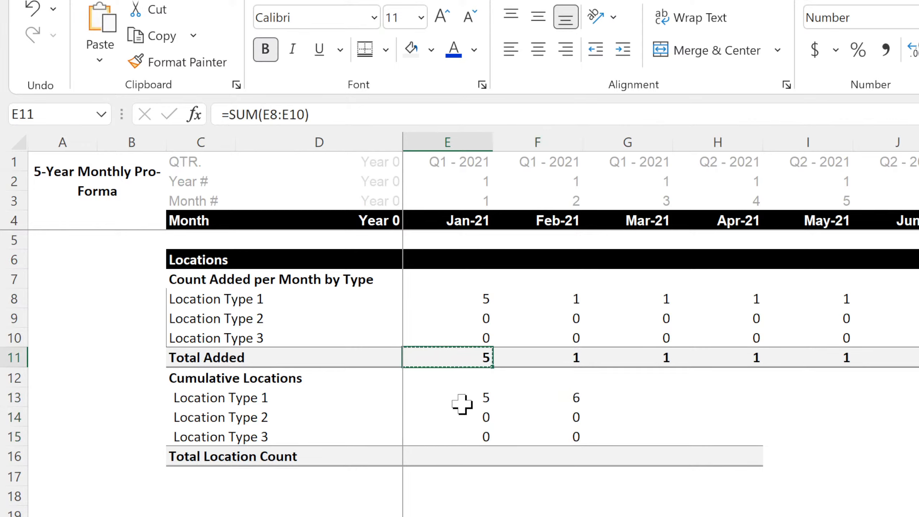
click(475, 456)
key(ctrl+v)
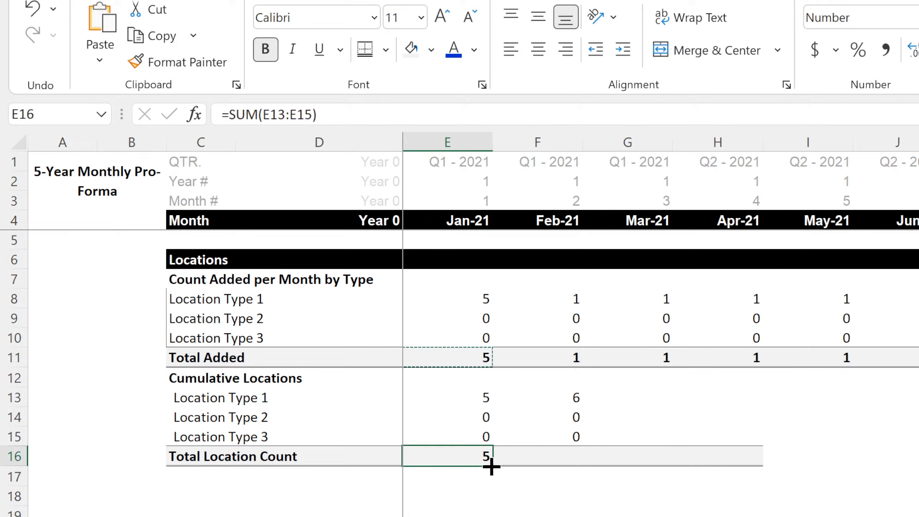
Extend the Total Location Count formula to February, and fill F13:F16 across the remaining monthly columns.
drag(491, 466, 622, 462)
drag(575, 402, 918, 466)
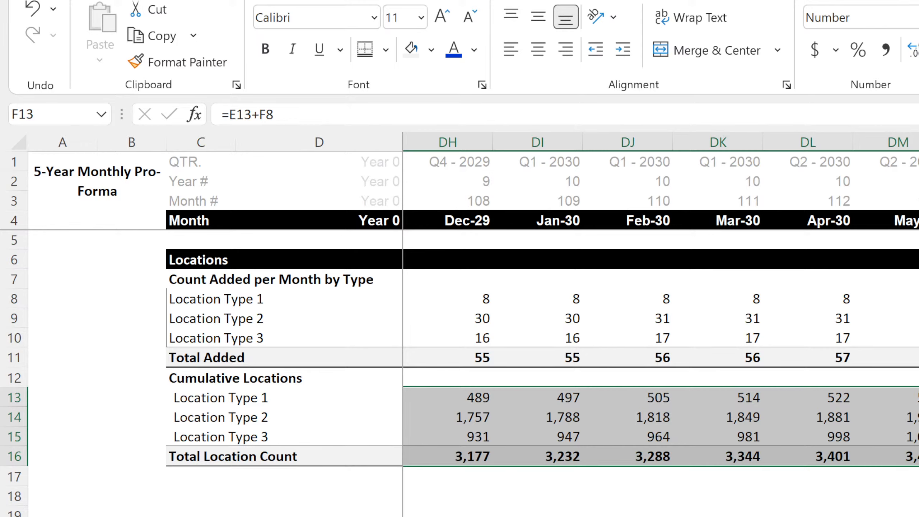
scroll(660, 301, left, 1)
scroll(660, 301, left, 20)
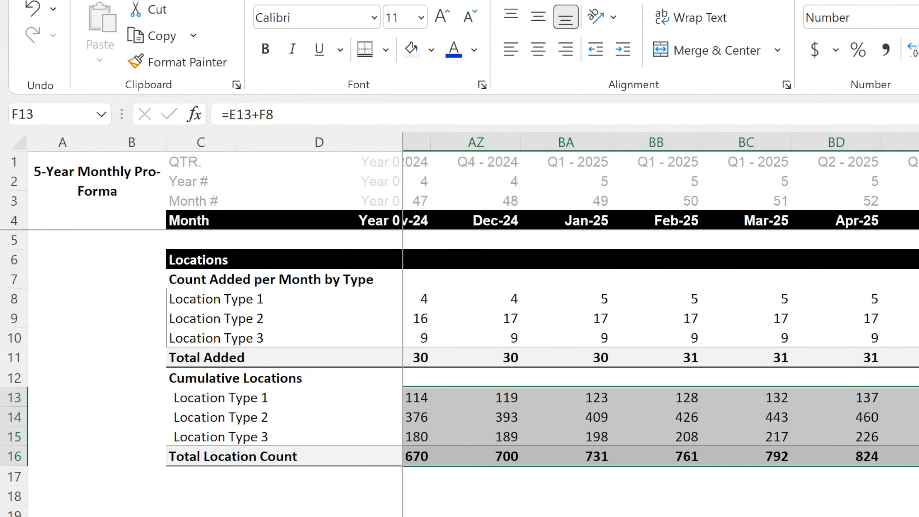
click(718, 516)
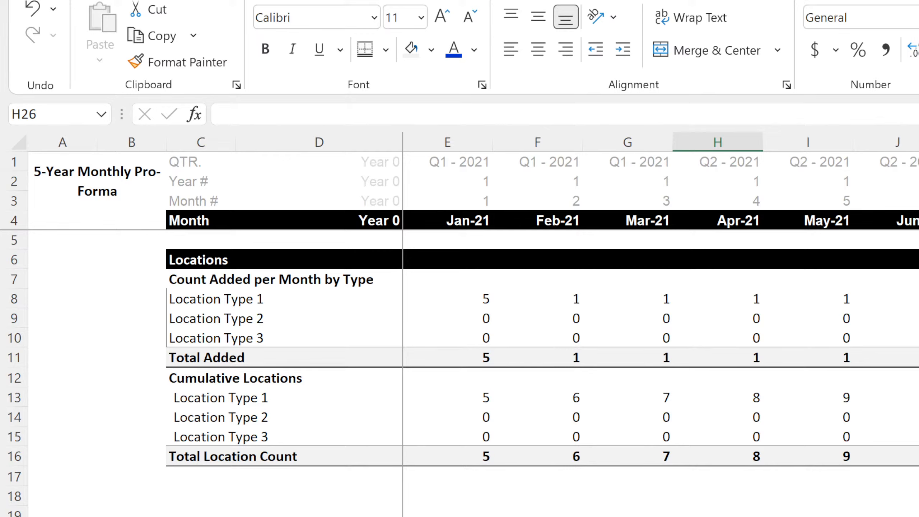
Review the cumulative Location Type 1 formulas for January and February in E13 and F13.
click(562, 516)
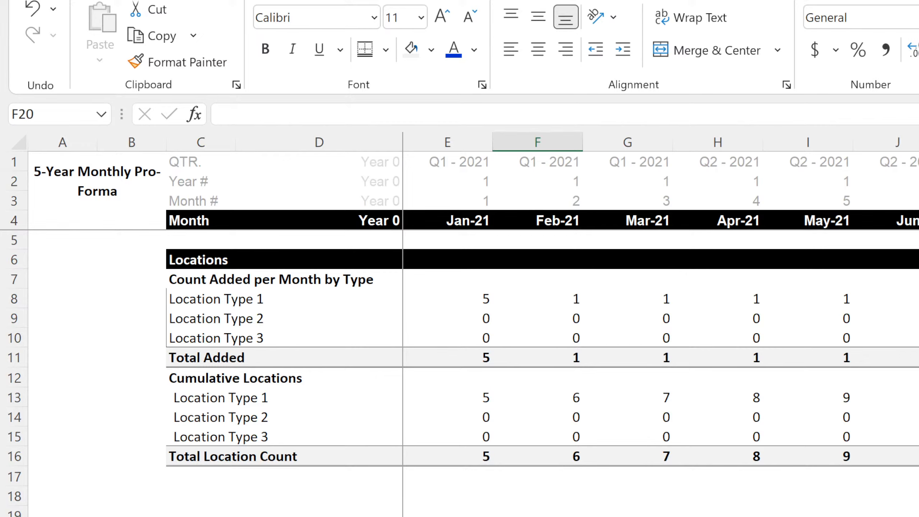
click(538, 516)
click(918, 516)
click(538, 516)
click(478, 400)
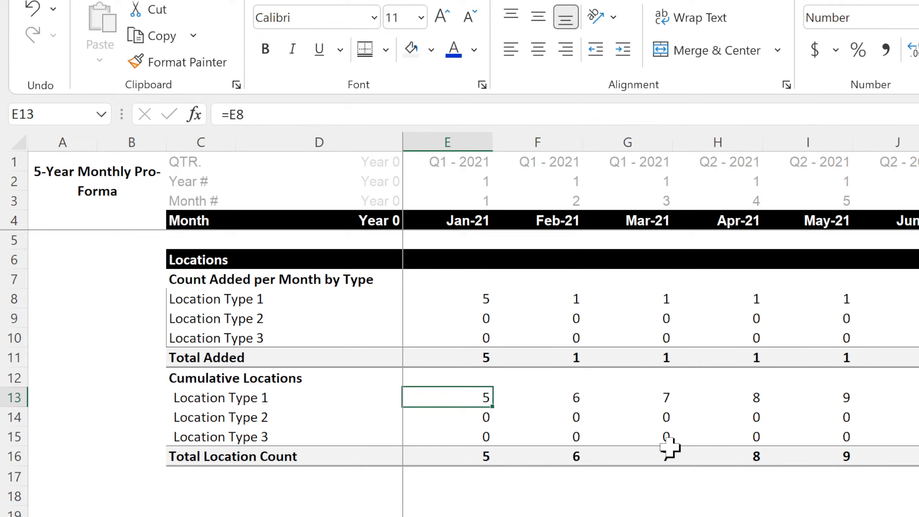
key(Down)
key(Right)
key(Up)
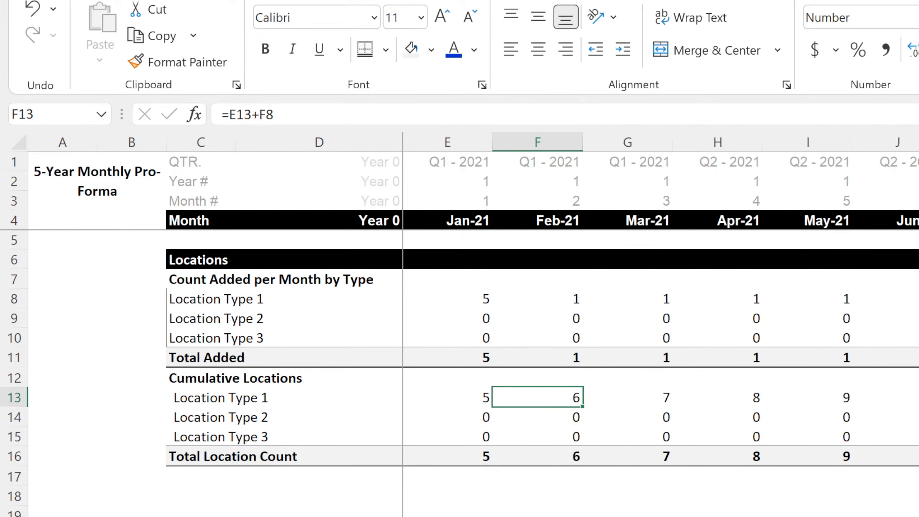
On the Build-Out Assumptions sheet, copy the Monthly Growth of Locations Added per Year block, columns B to D, to B53.
key(ctrl+Page_Up)
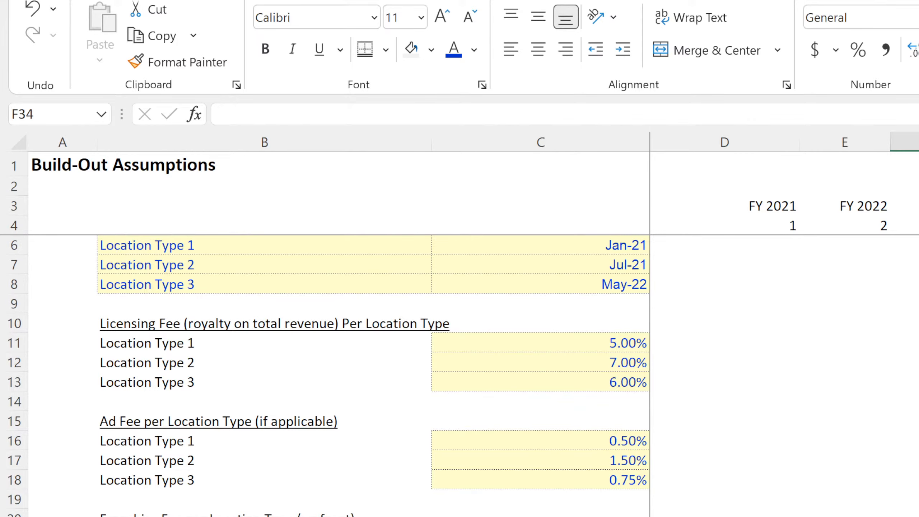
scroll(459, 376, down, 4)
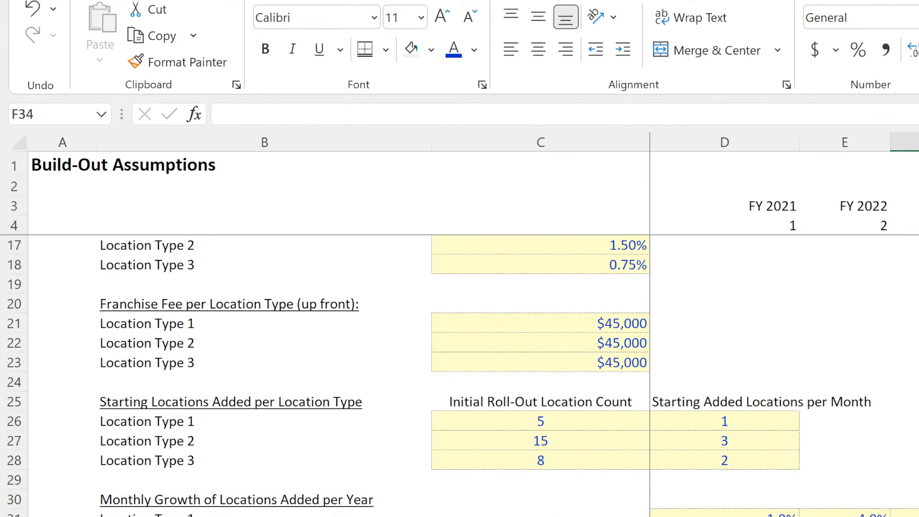
drag(195, 494, 724, 514)
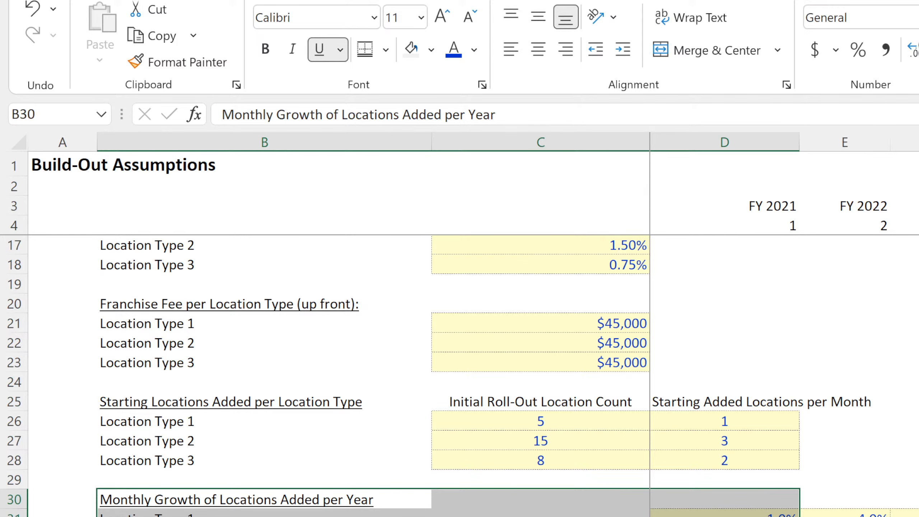
key(ctrl+c)
scroll(293, 470, down, 7)
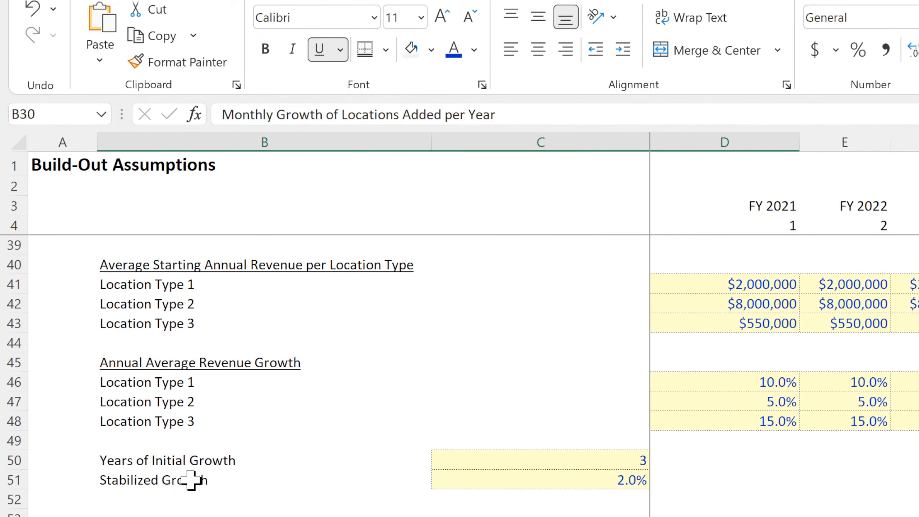
click(127, 499)
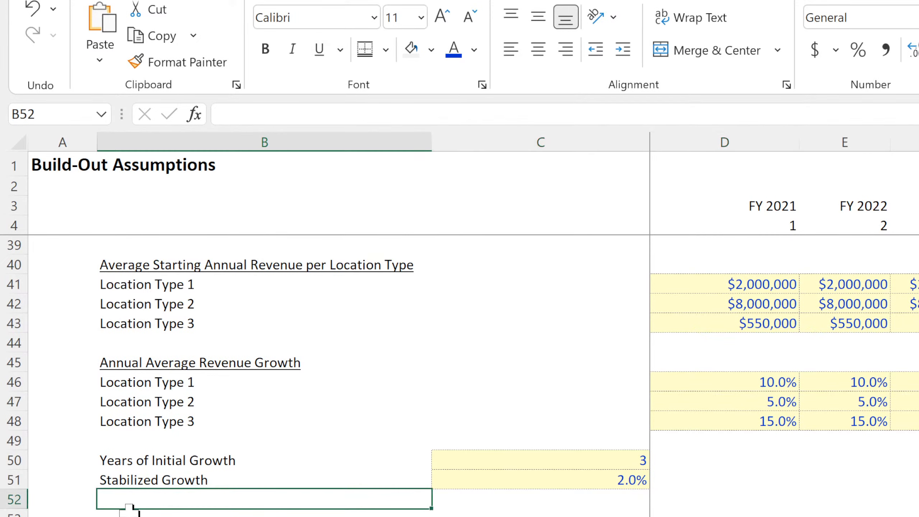
click(129, 512)
key(ctrl+v)
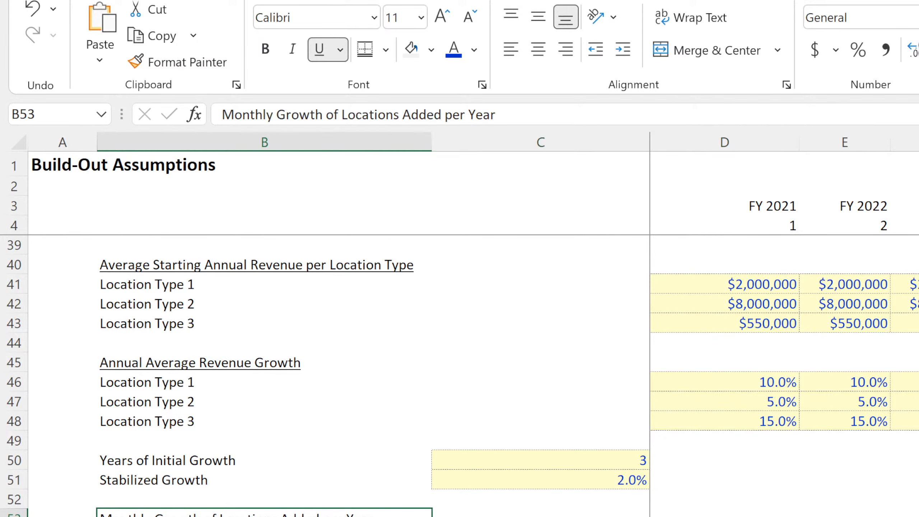
Replace the copied heading in B53 with "Average Annual Retention of Locations".
text(AVerage)
key(BackSpace)
key(BackSpace)
key(BackSpace)
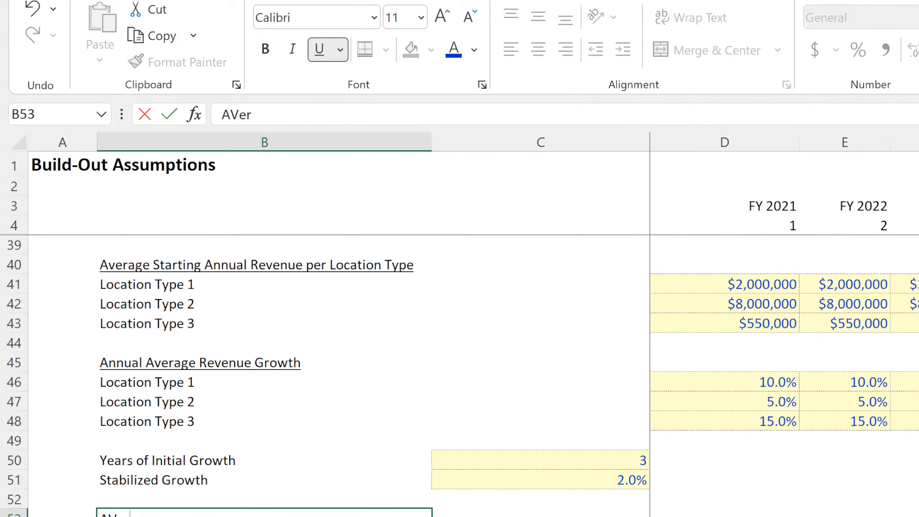
key(BackSpace)
key(BackSpace)
key(BackSpace)
text(verage Annual Ret)
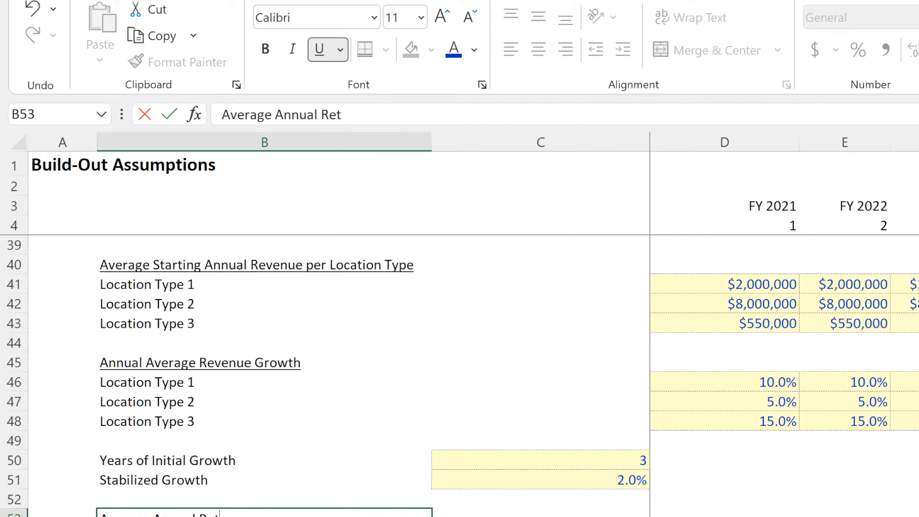
text(ention)
key(BackSpace)
key(BackSpace)
key(BackSpace)
key(BackSpace)
key(BackSpace)
key(BackSpace)
key(BackSpace)
key(BackSpace)
key(BackSpace)
key(BackSpace)
text(reten)
key(BackSpace)
key(BackSpace)
key(BackSpace)
key(BackSpace)
key(BackSpace)
text(Retention of Locations)
key(Return)
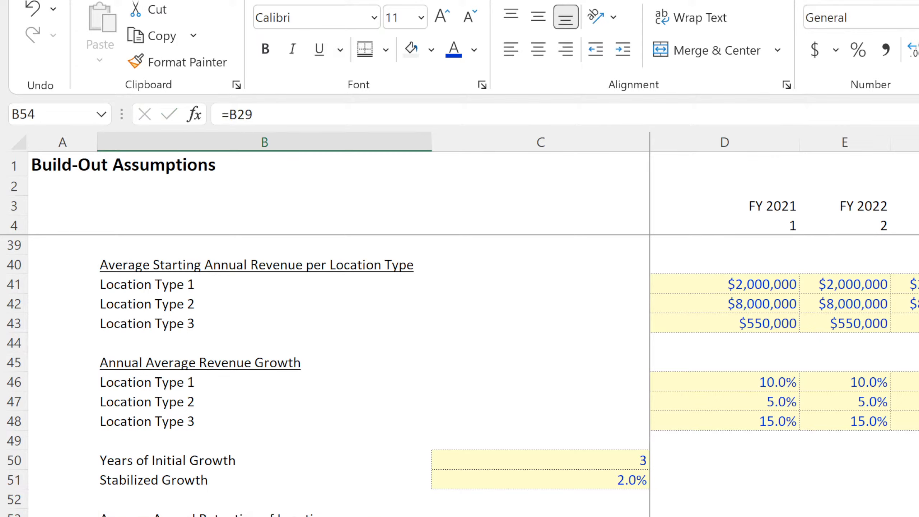
Set the FY 2021 retention rate for the first location row, D54, to 99%.
key(ctrl+Right)
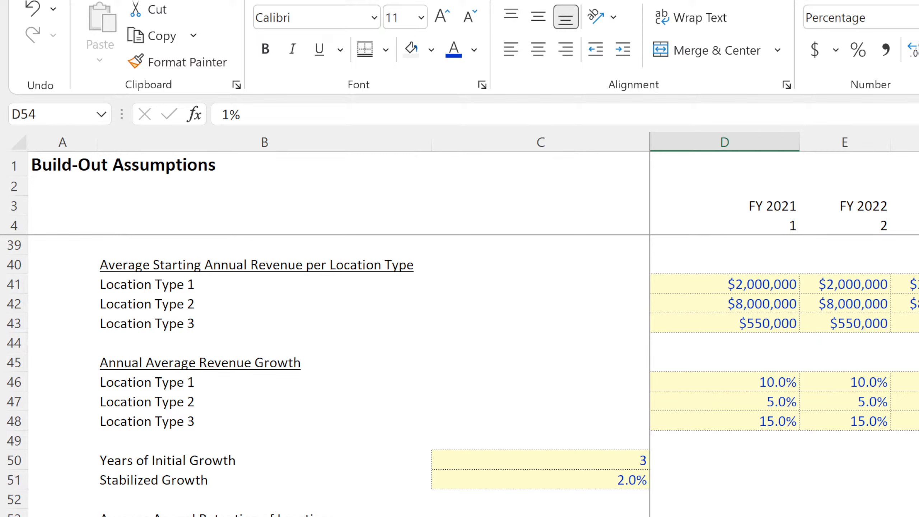
text(99)
key(Return)
Enter =1-D54 in E54 to calculate the annual share of locations lost.
key(Up)
key(Right)
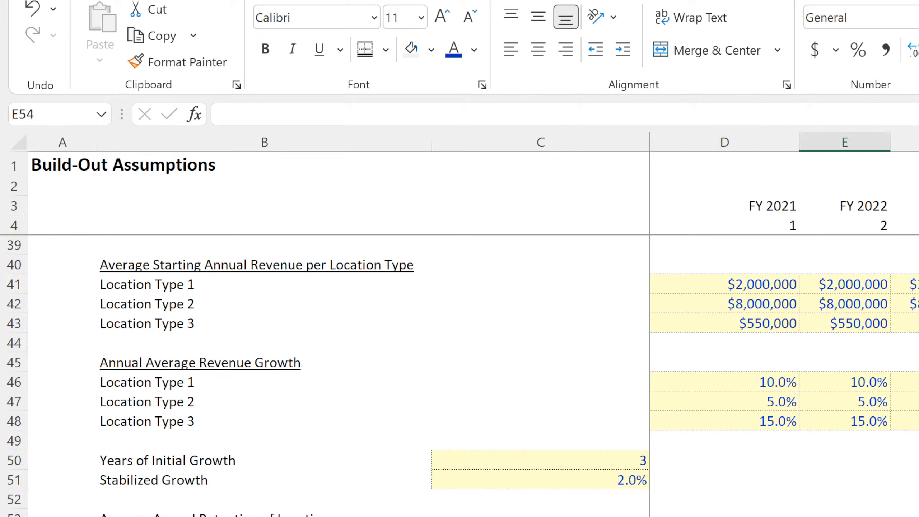
text(=1)
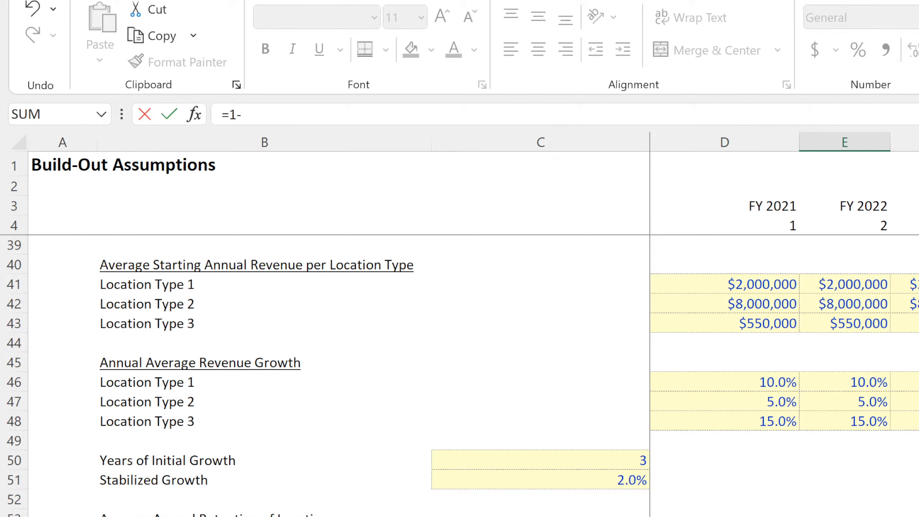
text(-)
key(Left)
key(Return)
Enter =E54/12 in F54 to get the monthly loss rate, and format the cell as a percentage.
key(Up)
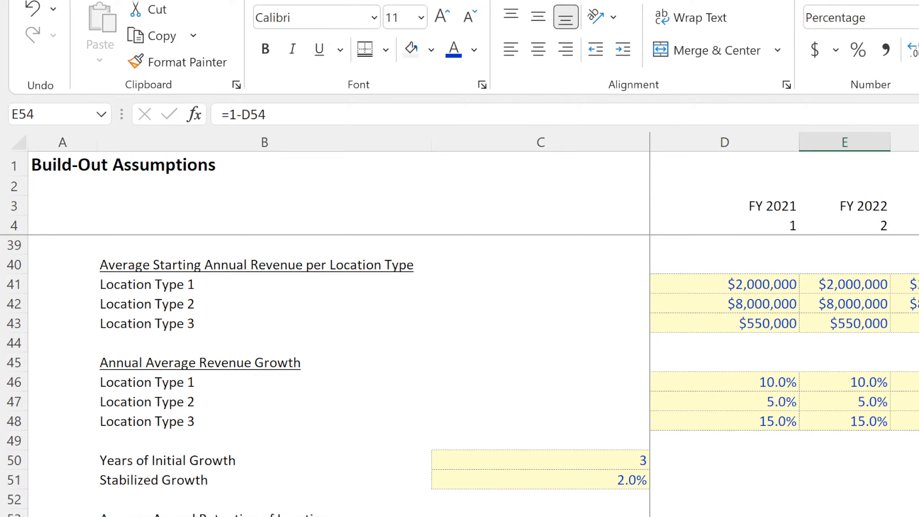
key(Right)
text(=)
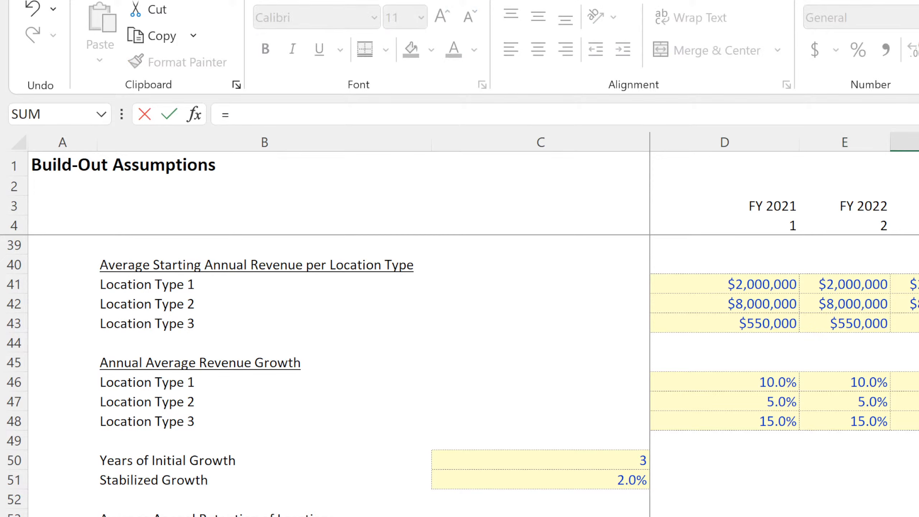
key(Left)
text(/1)
key(Return)
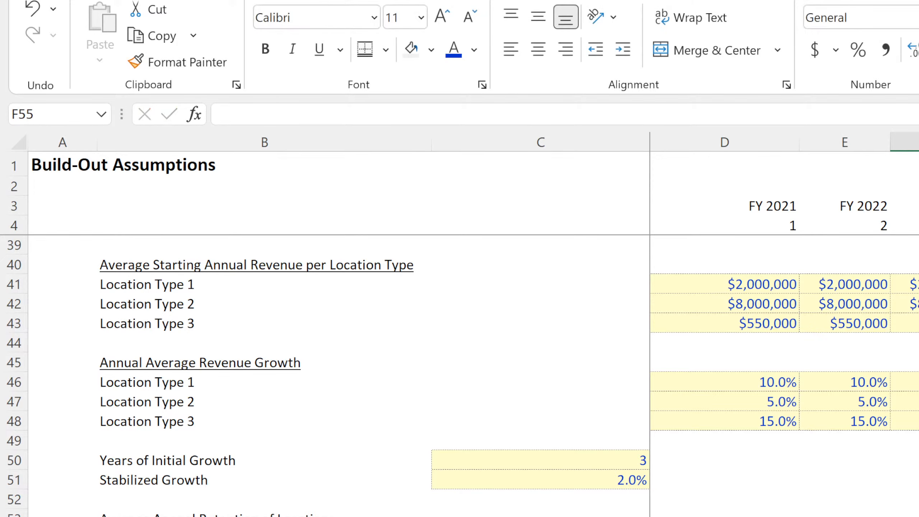
key(Up)
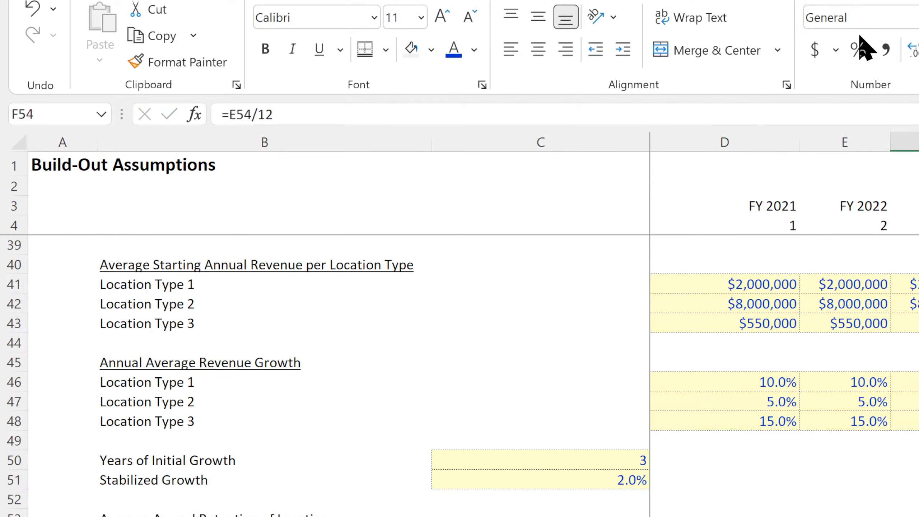
click(861, 53)
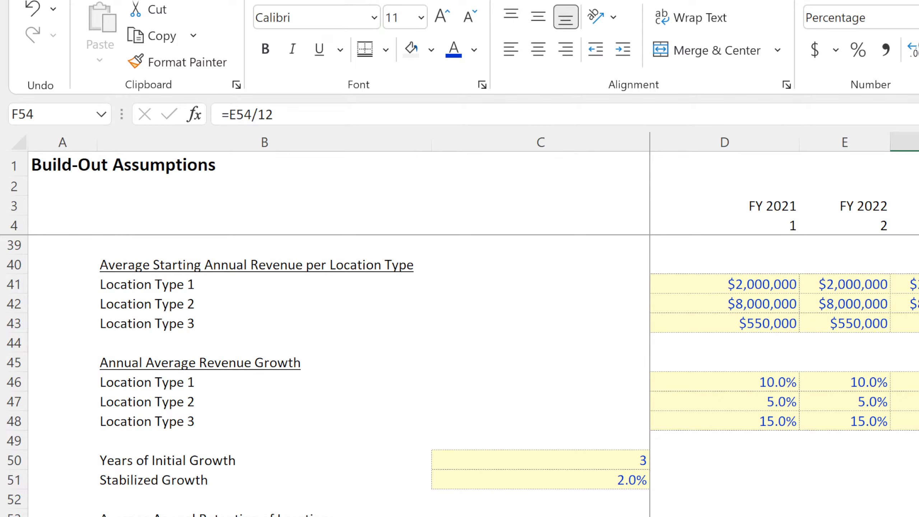
Fill the monthly loss formula in F54 down through F56 for the other location types.
key(shift+Down)
key(shift+Down)
click(918, 516)
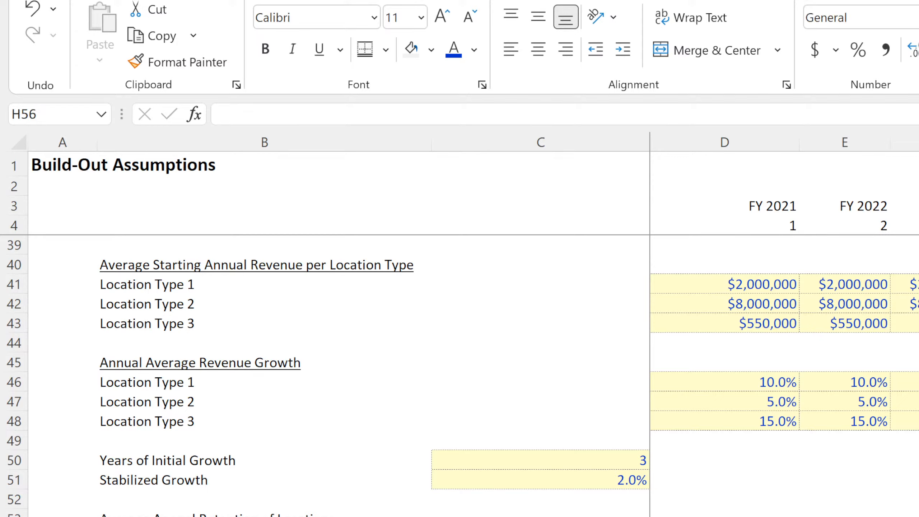
Change the retention section heading in B53 to "Average Annual Retention per Location Type".
click(264, 516)
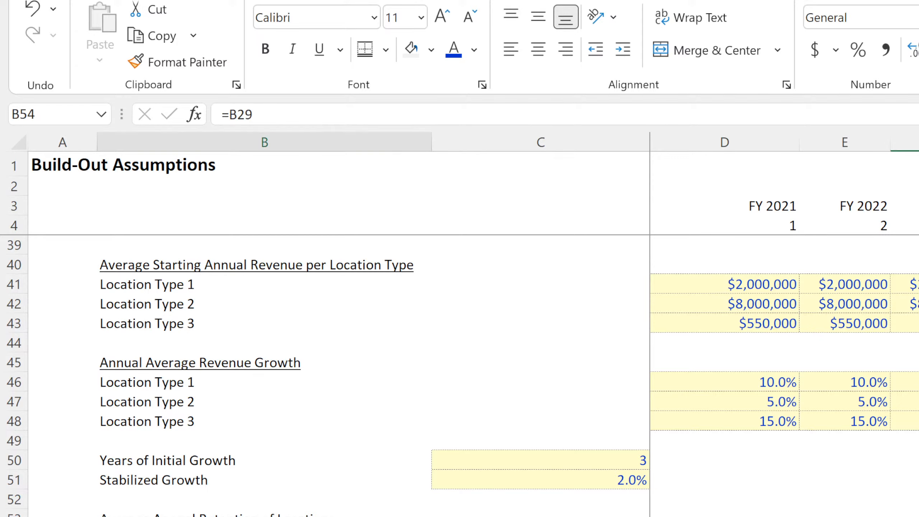
double_click(166, 516)
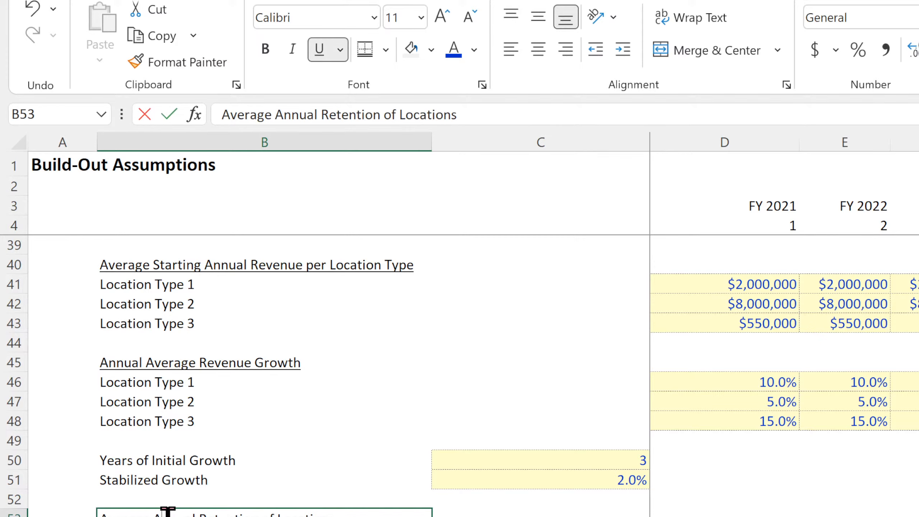
click(279, 514)
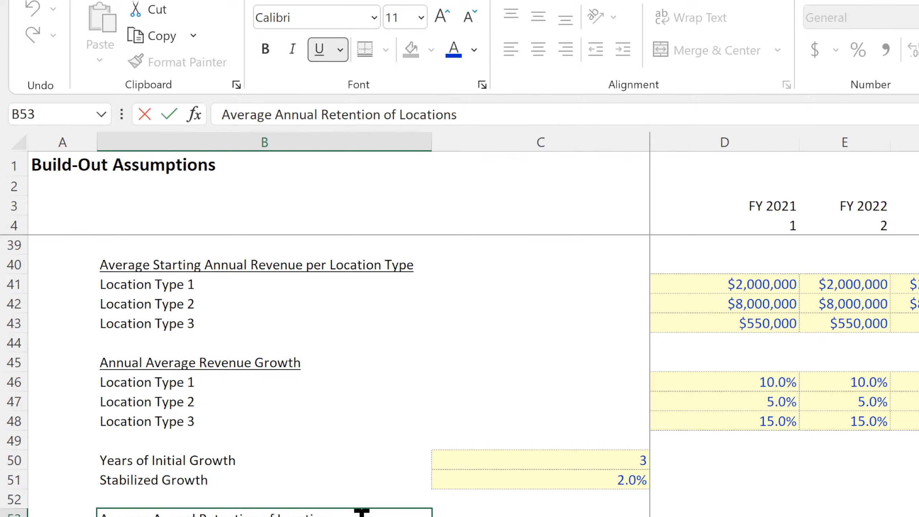
drag(262, 514, 338, 513)
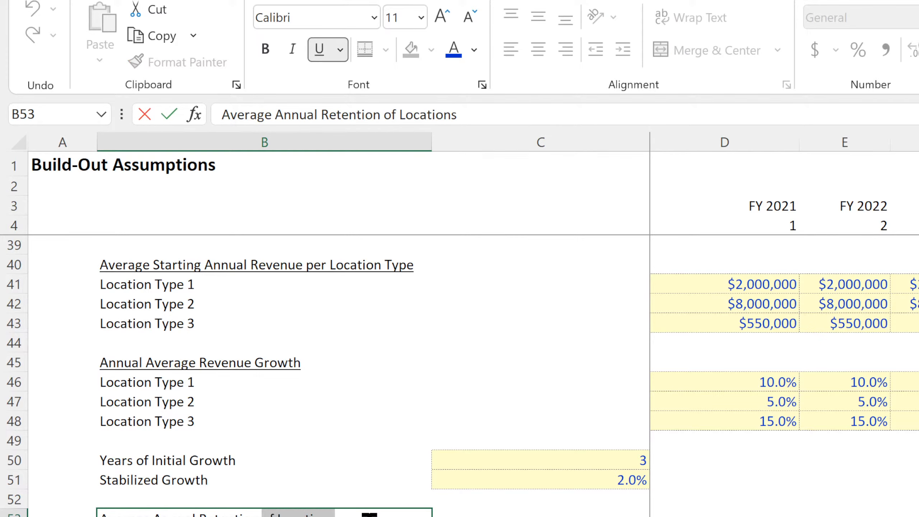
text(per Location Type)
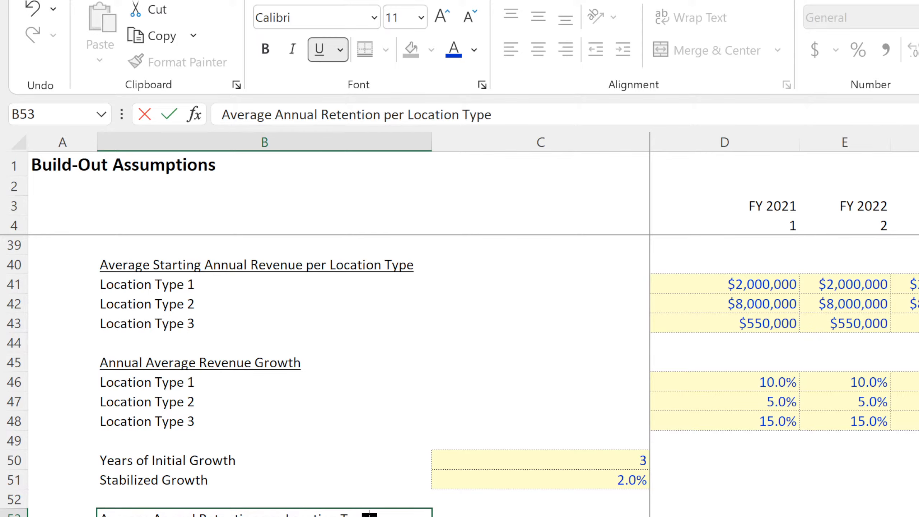
key(Return)
Link the first retention row label, B54, to the Location Type 1 name with =B6.
scroll(368, 514, up, 11)
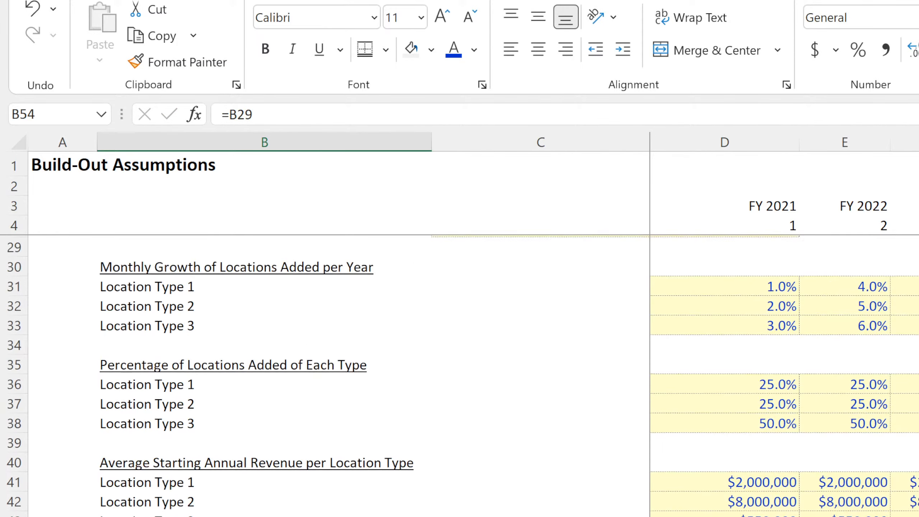
scroll(368, 373, down, 11)
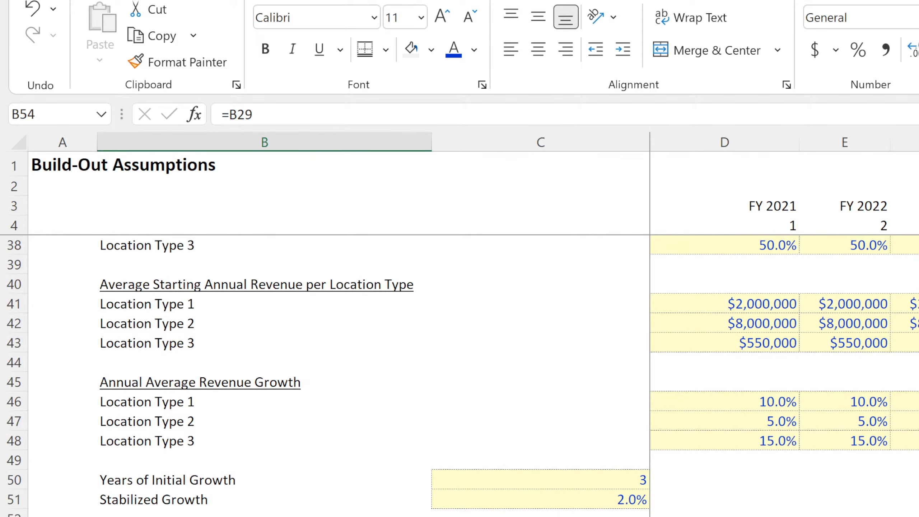
text(=)
scroll(227, 347, up, 11)
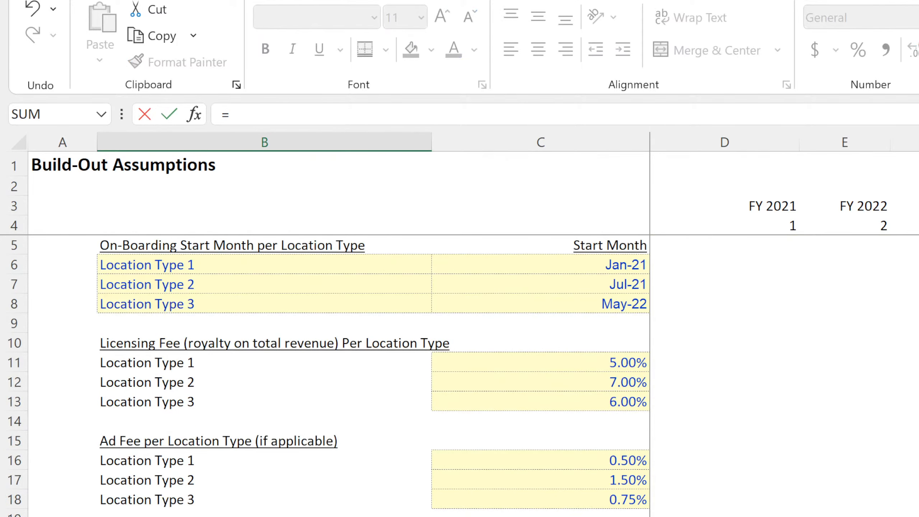
click(217, 266)
key(Return)
scroll(214, 293, down, 11)
key(Up)
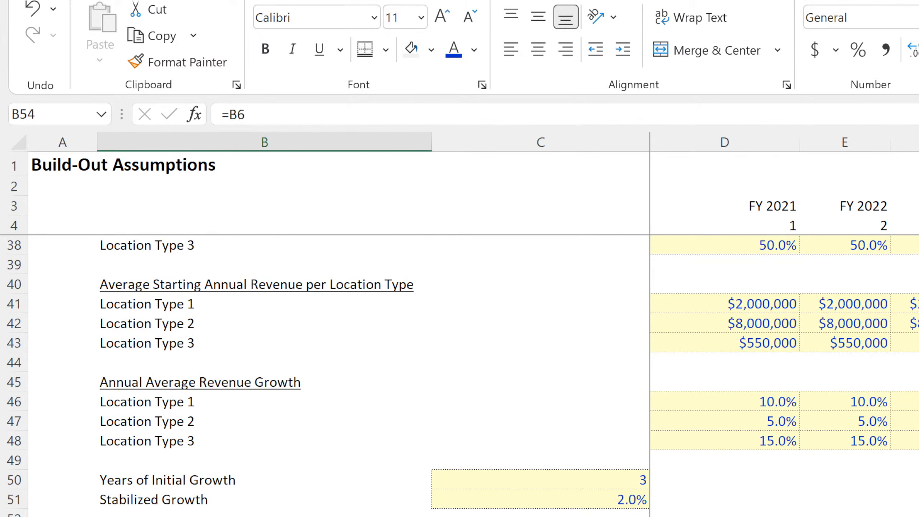
Enter the column headings "per Year Loss" in E53 and "per Month Loss" in F53.
key(Right)
click(264, 516)
click(844, 516)
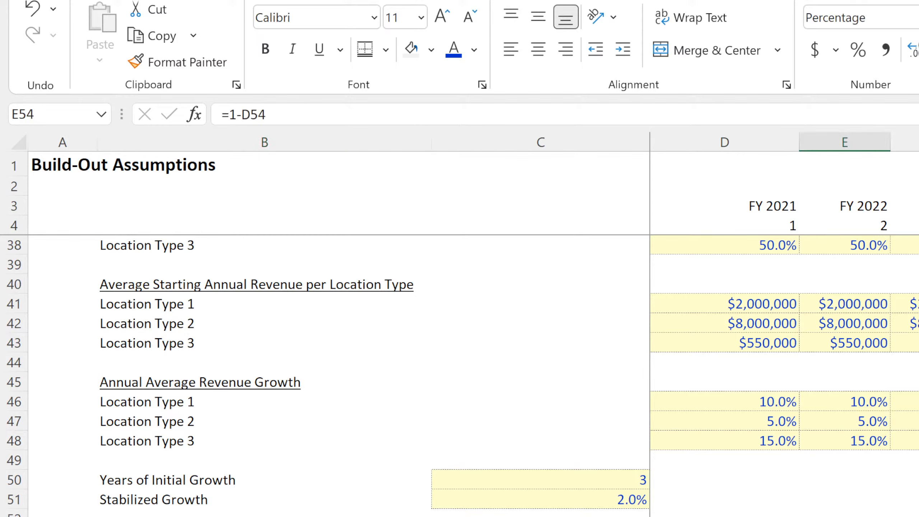
key(Up)
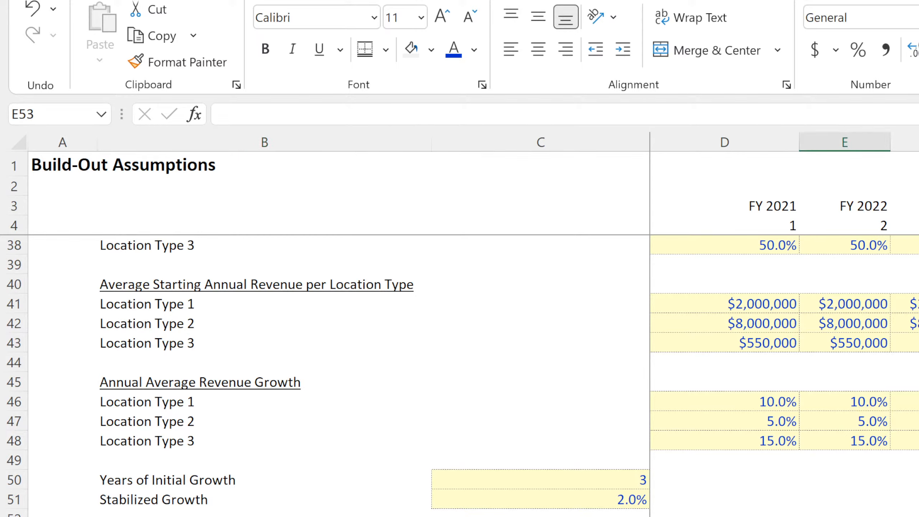
text(pe)
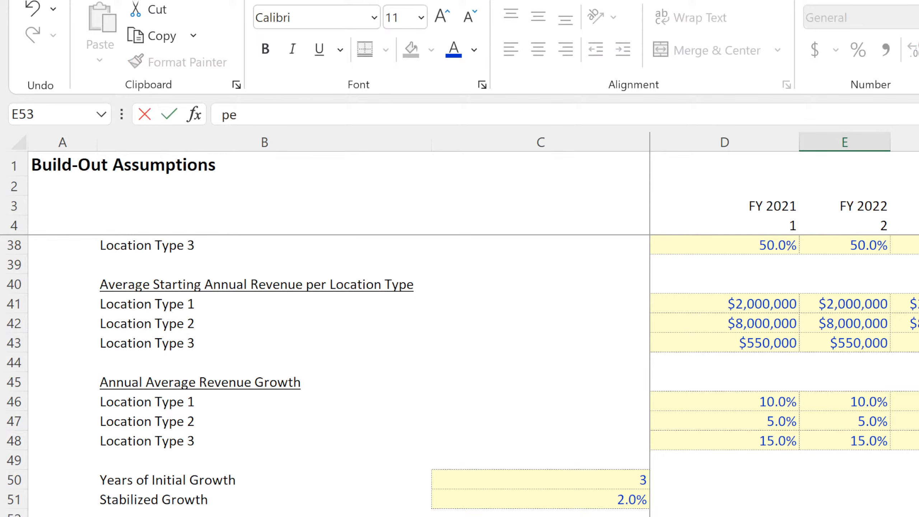
text(r Year Los)
key(Return)
key(Up)
key(Right)
text(per Month Los)
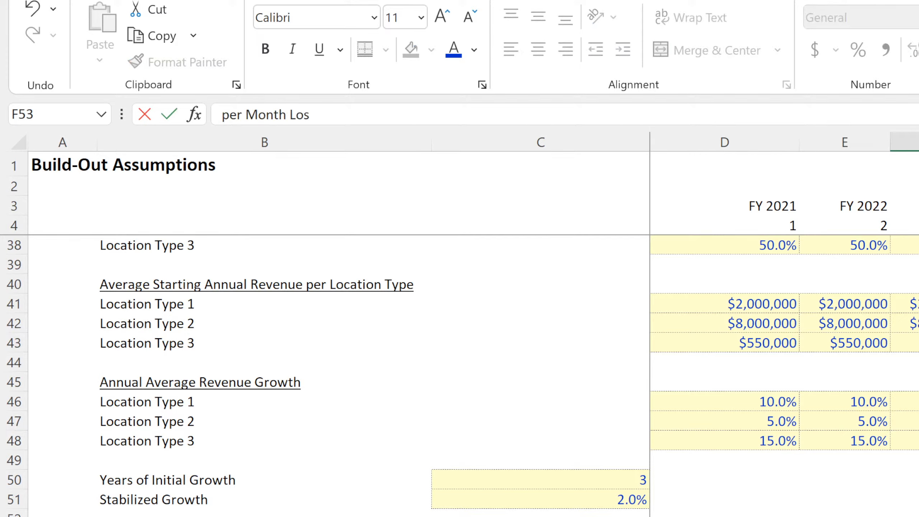
key(Return)
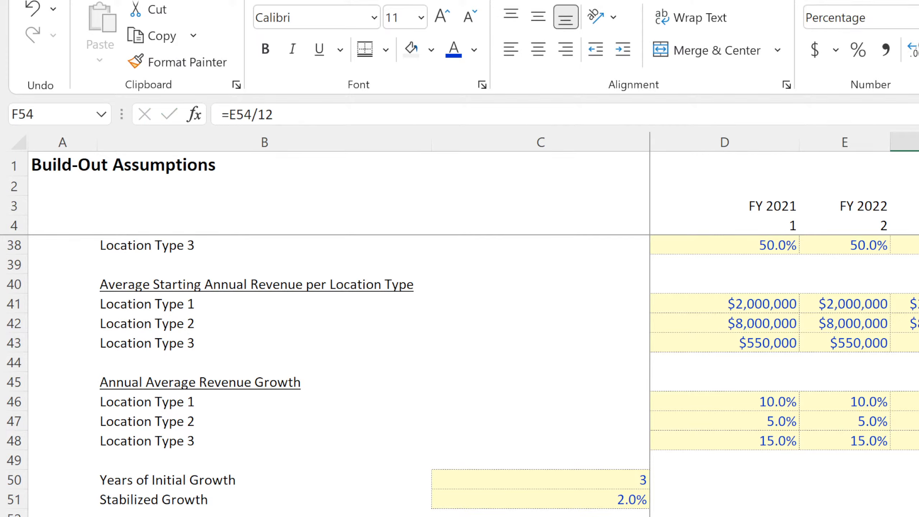
Right-align the two loss headings in E53:F53.
key(Up)
key(Left)
key(shift+Right)
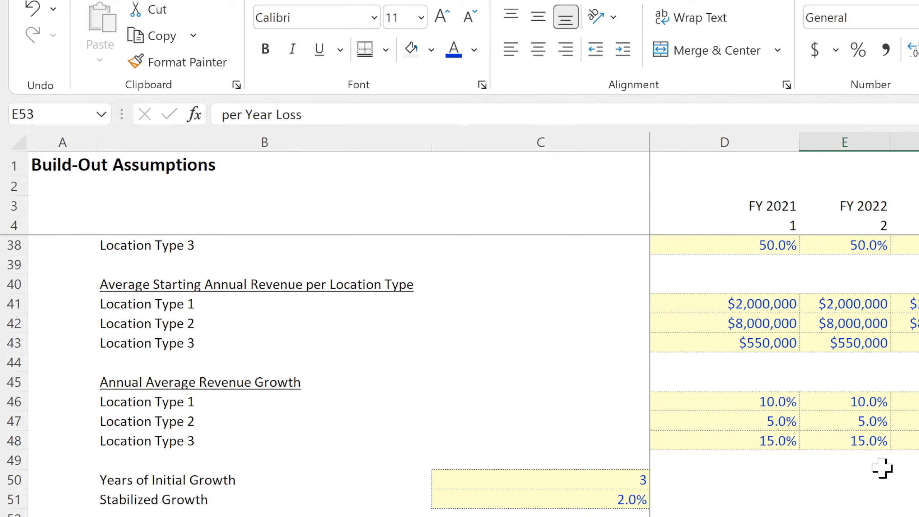
click(566, 49)
click(918, 516)
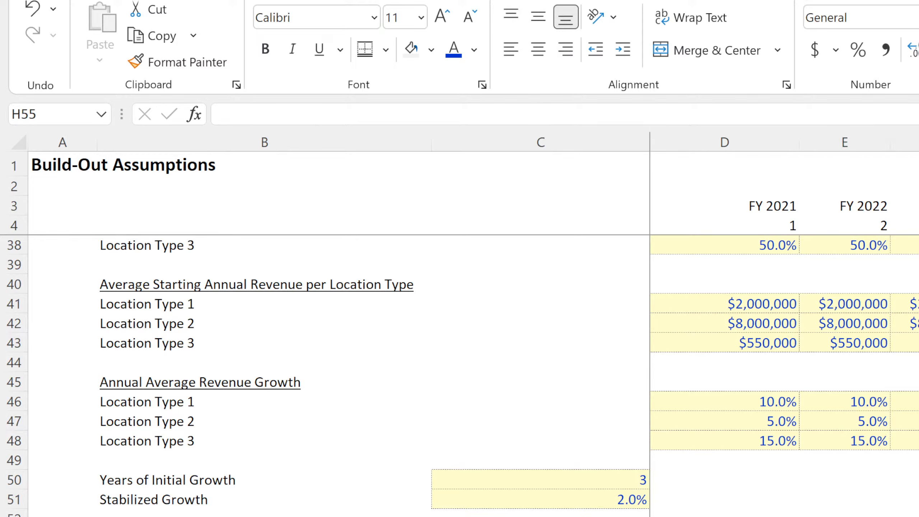
Shorten the loss headings to "per month" in F53 and "per Year" in E53.
click(918, 516)
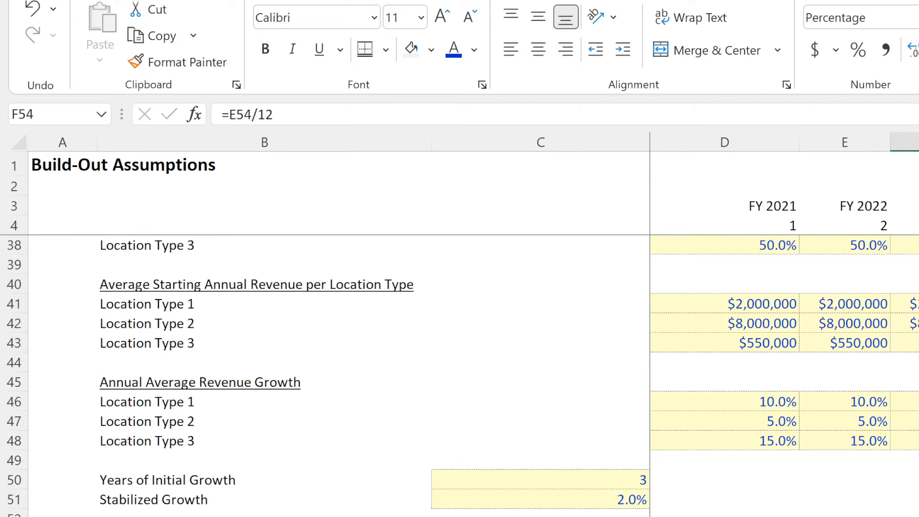
key(Up)
text(per month)
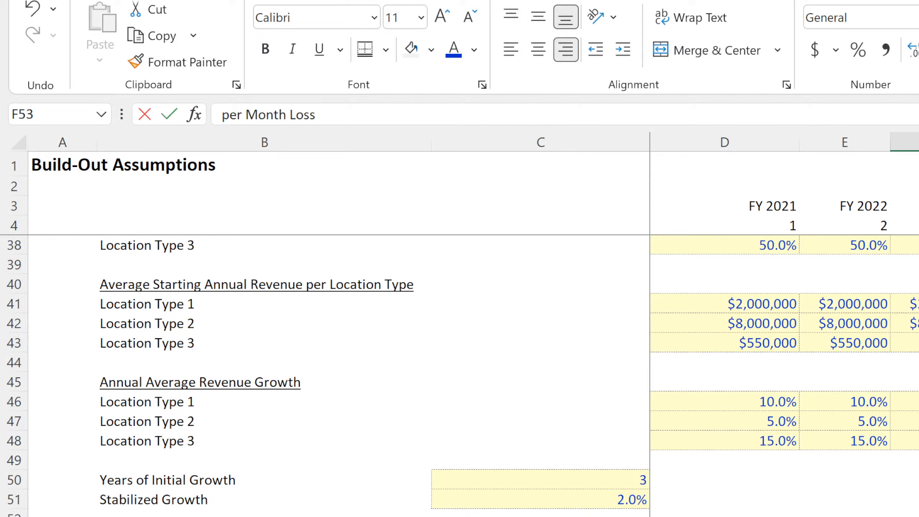
key(Return)
key(Up)
key(Left)
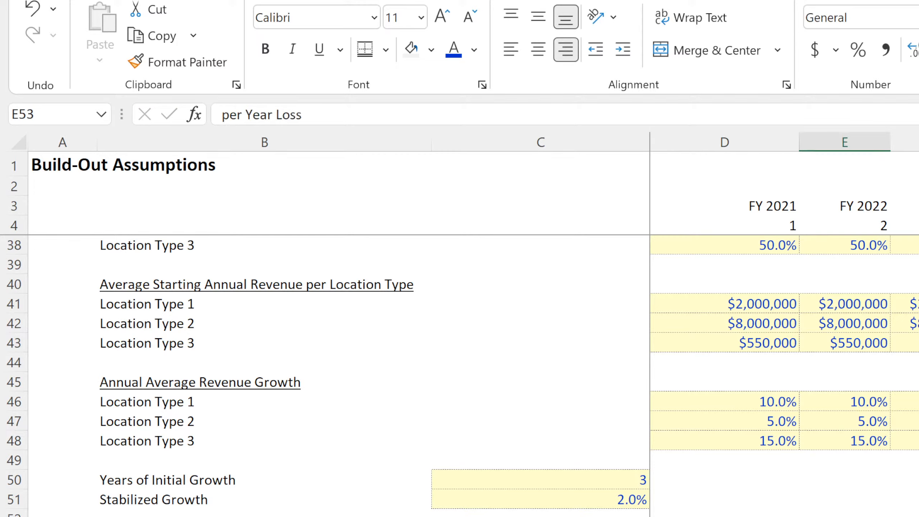
text(per Year)
key(Return)
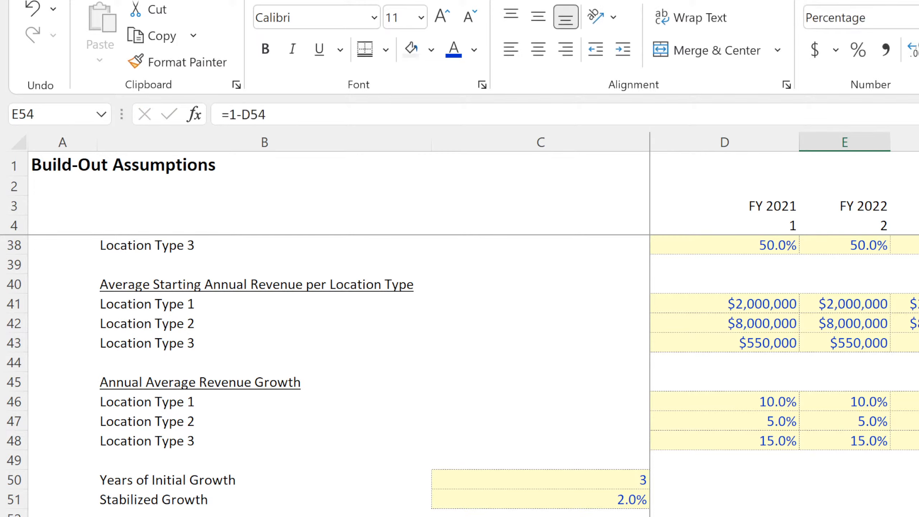
Enter the heading "Yearly Retention" in D53 and right-align the retention block across columns D to F.
key(Up)
key(Left)
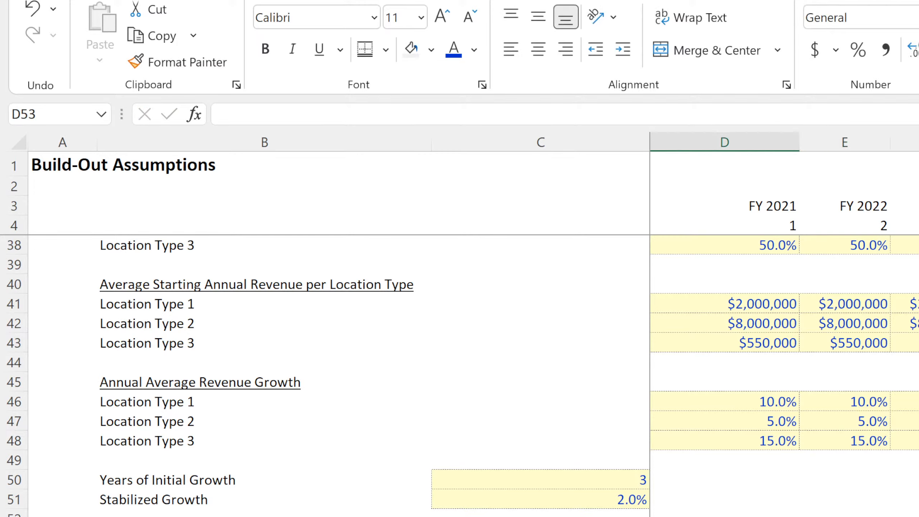
text(Yearly Retention)
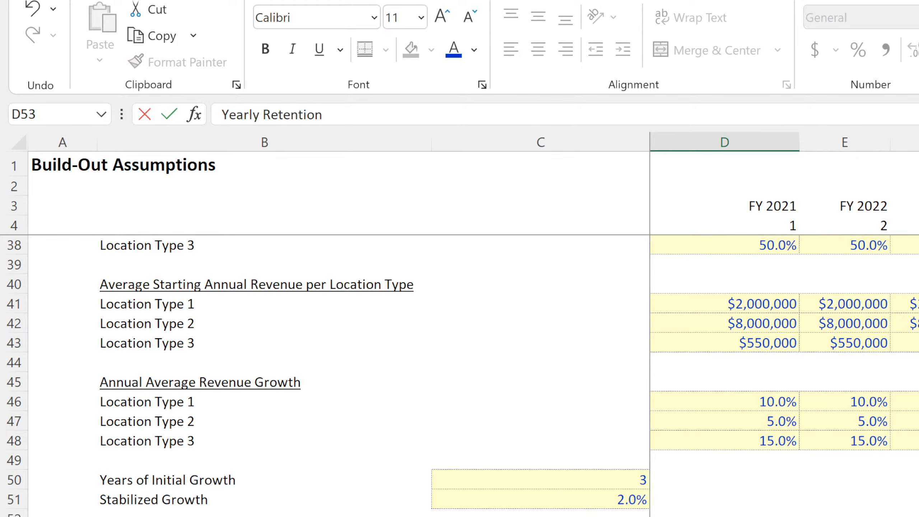
key(Return)
key(Up)
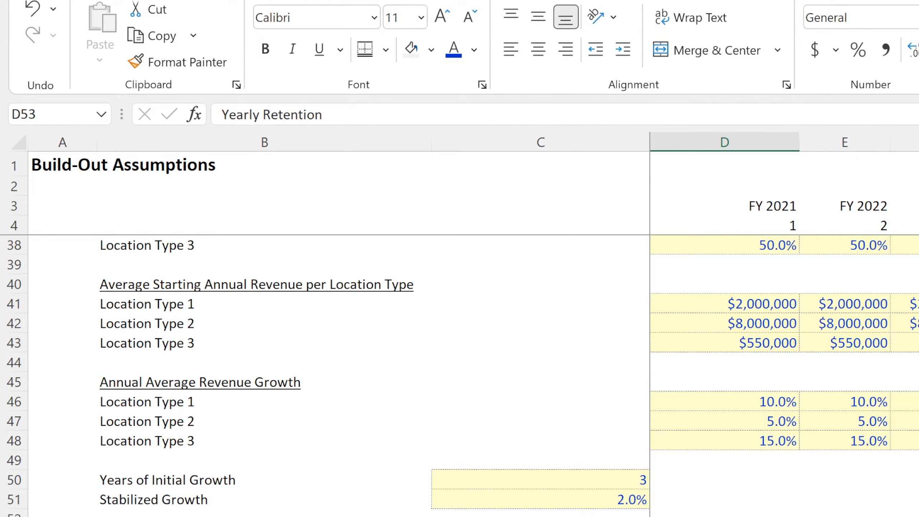
drag(918, 516, 725, 516)
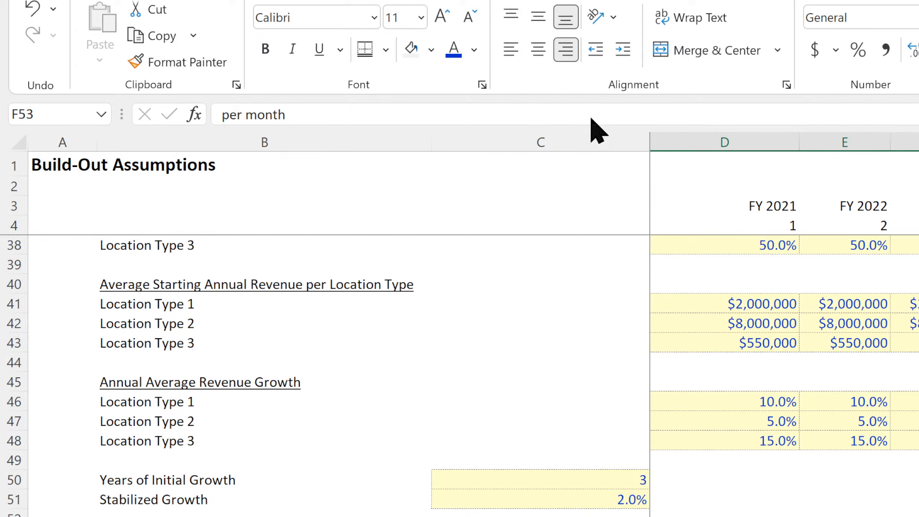
Check the yearly and monthly loss formulas in E54 and F54 against the heading cells above them.
click(845, 516)
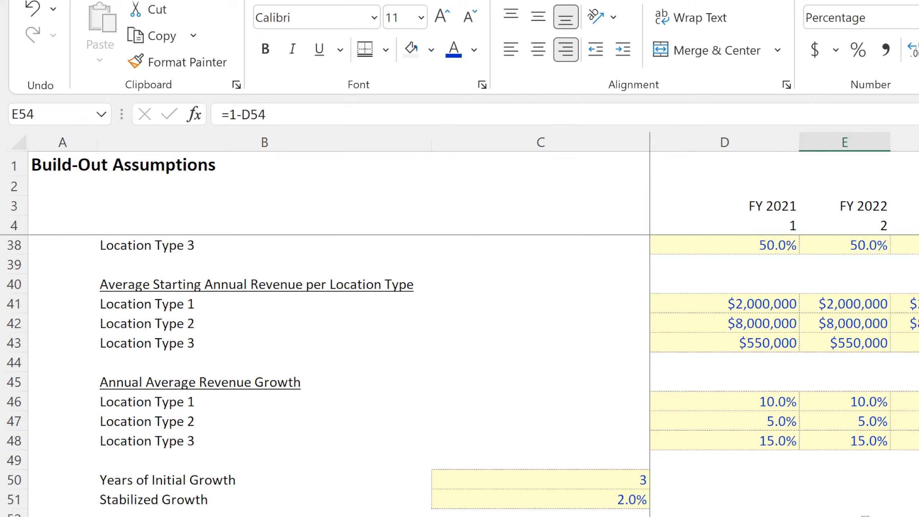
drag(864, 516, 918, 516)
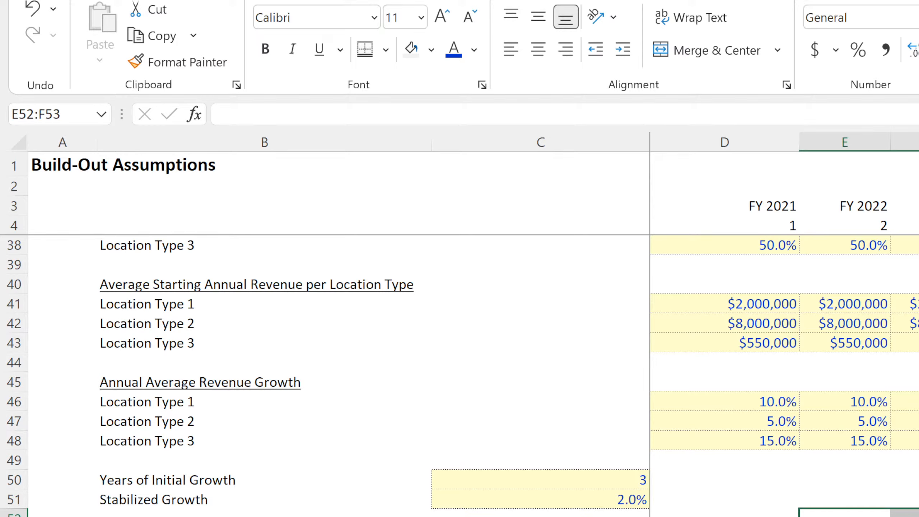
click(845, 516)
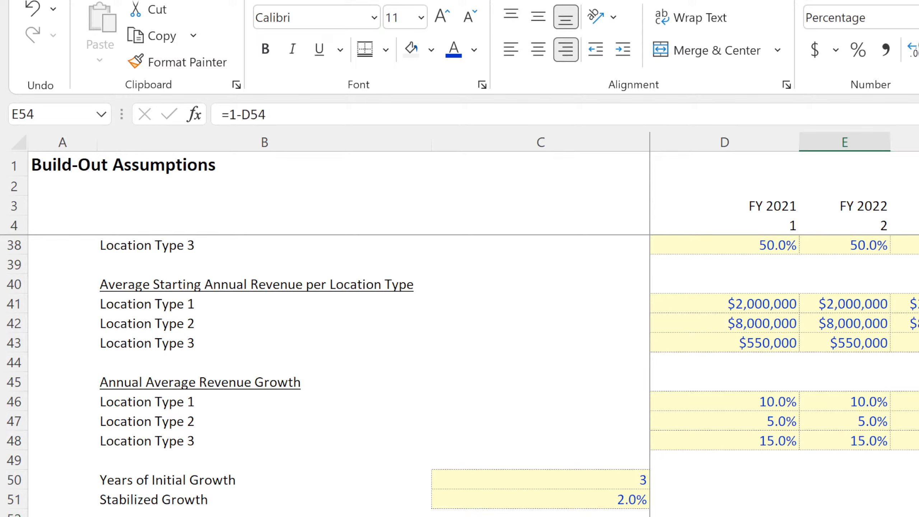
key(Right)
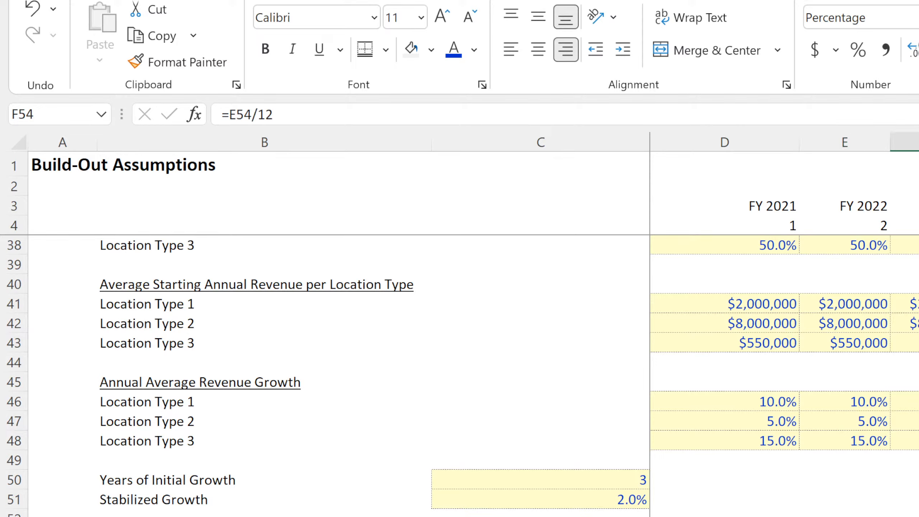
key(shift+Left)
drag(844, 516, 918, 516)
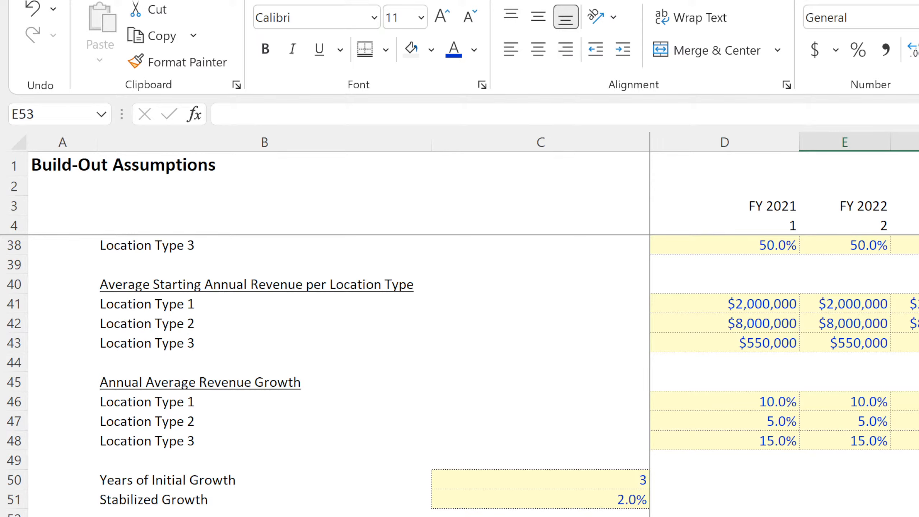
Change the formula in F54 to =1-E54/12 to calculate monthly retention.
click(918, 516)
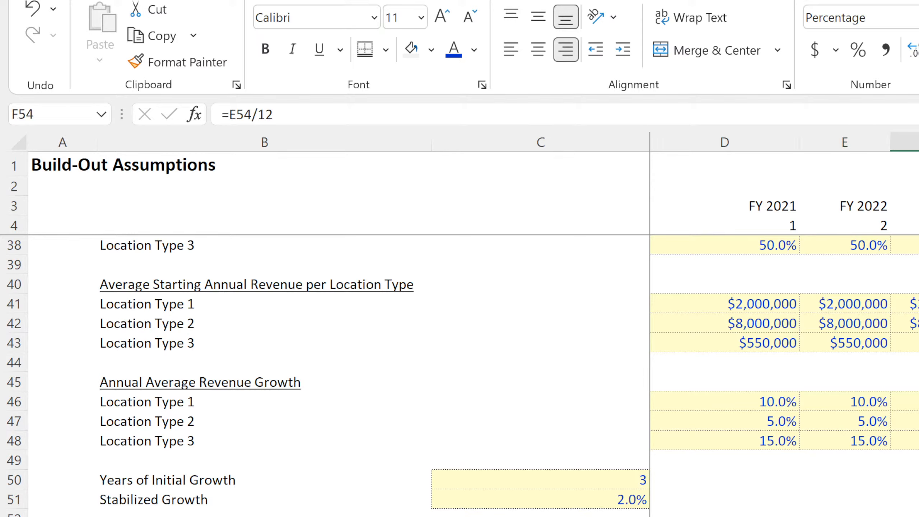
click(229, 115)
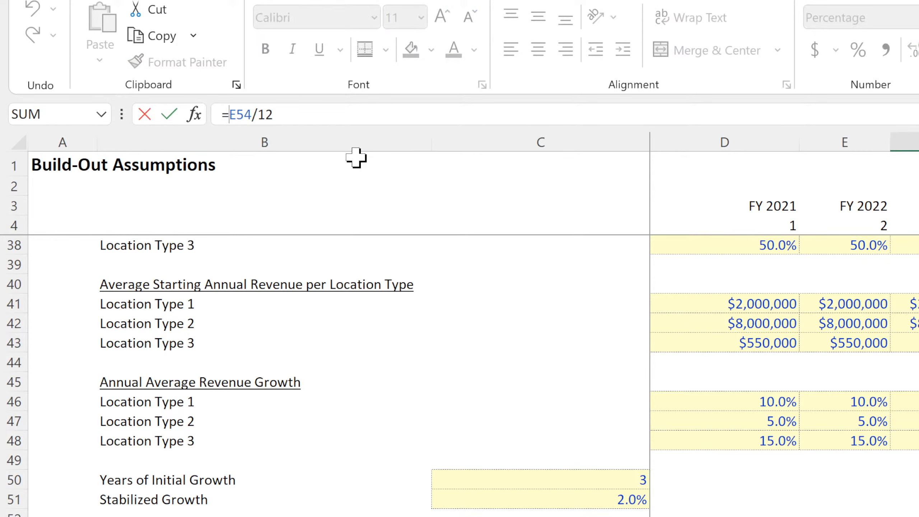
text(1-)
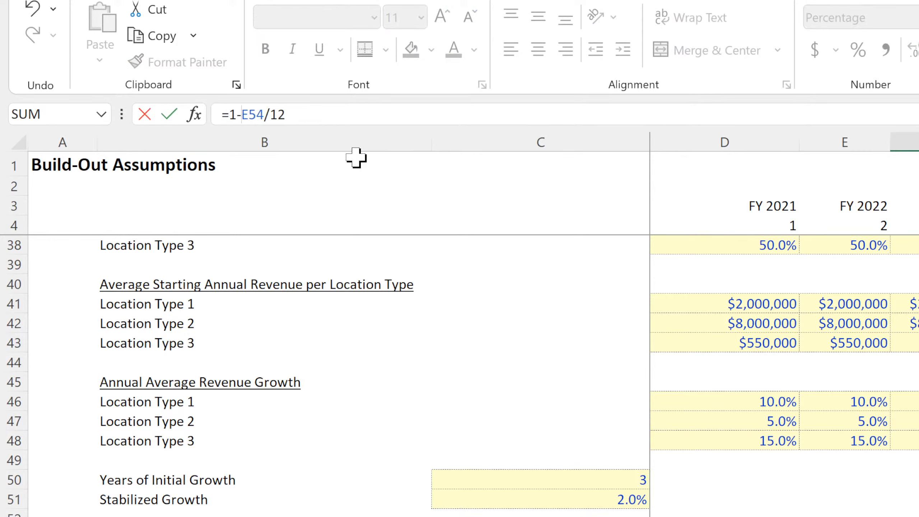
key(Return)
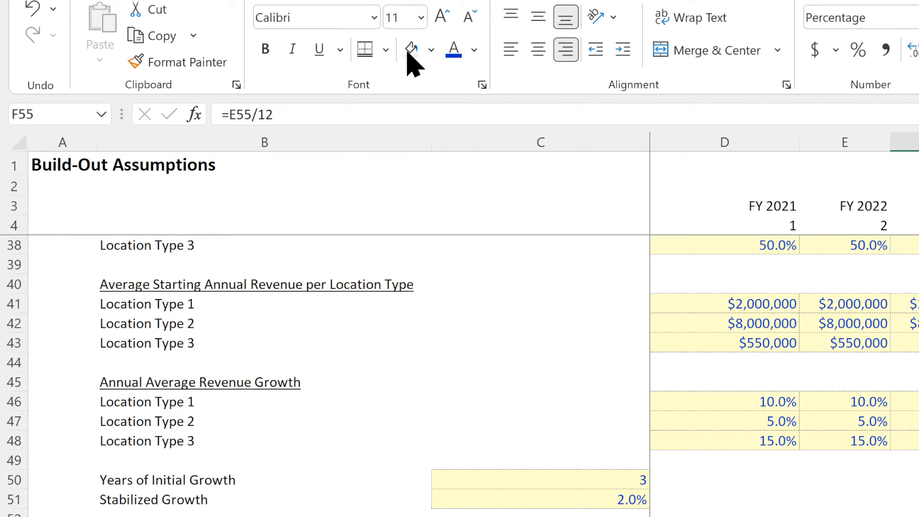
key(Up)
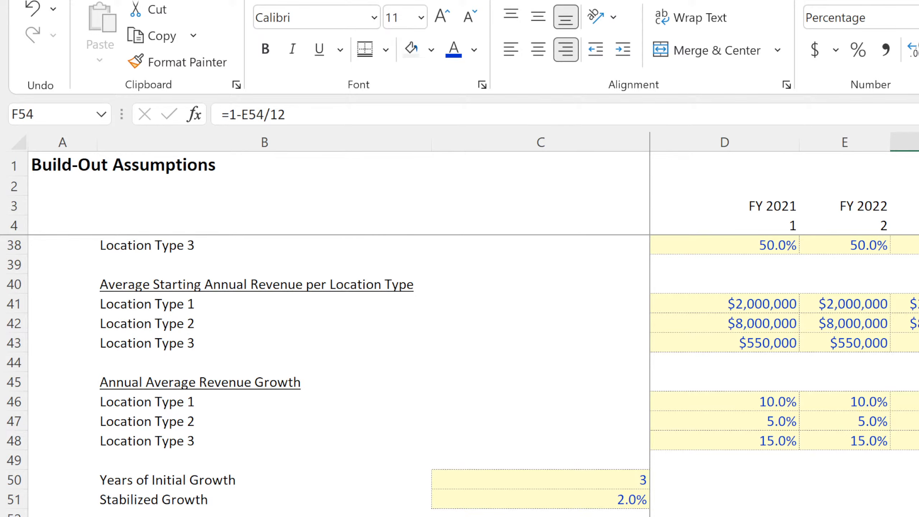
Enter the heading "Monthly Retention" in F53 and "Monthly Loss" in E53.
key(Up)
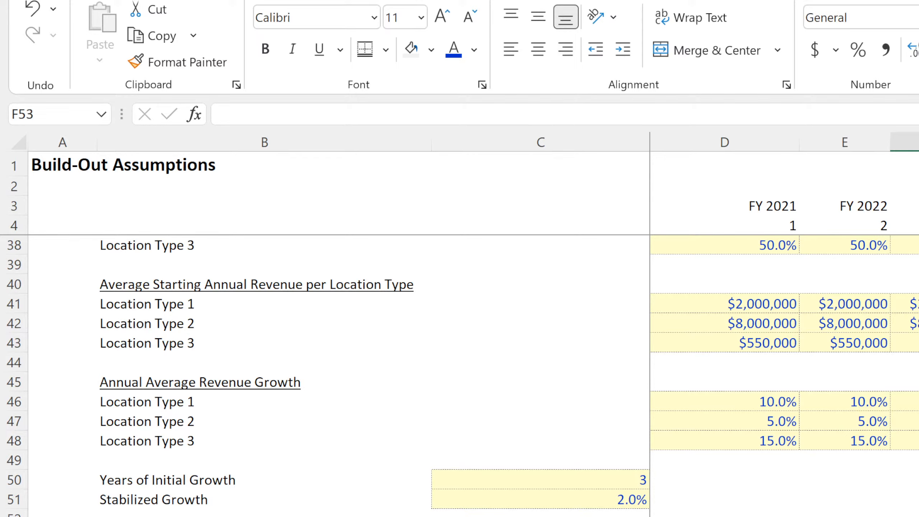
text(Monthly Retent)
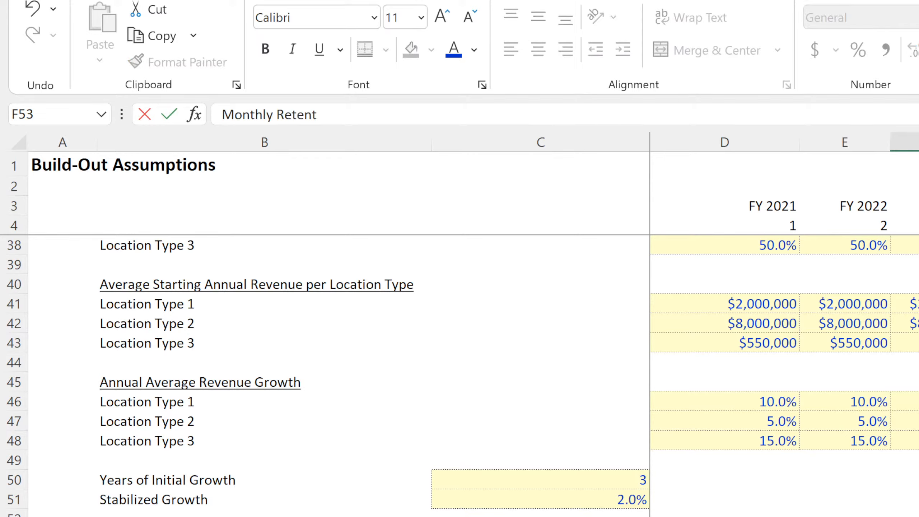
text(ion)
key(Return)
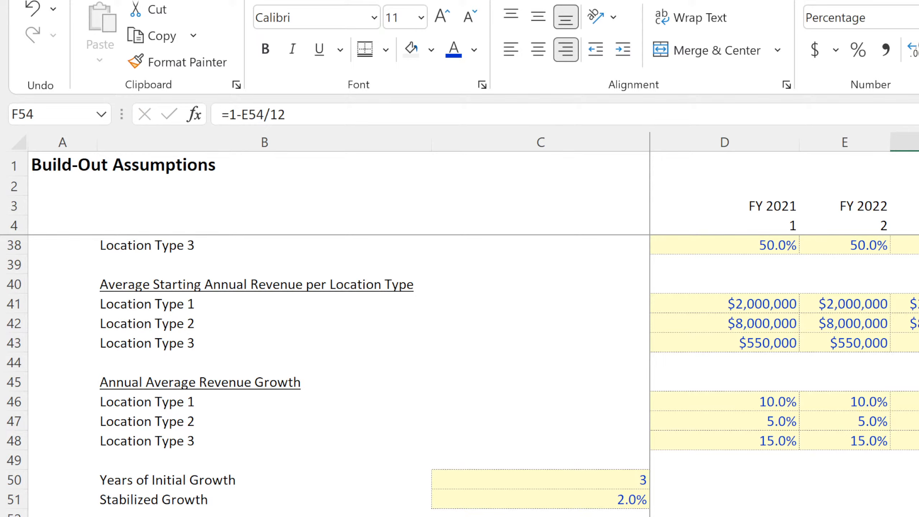
key(Up)
key(Left)
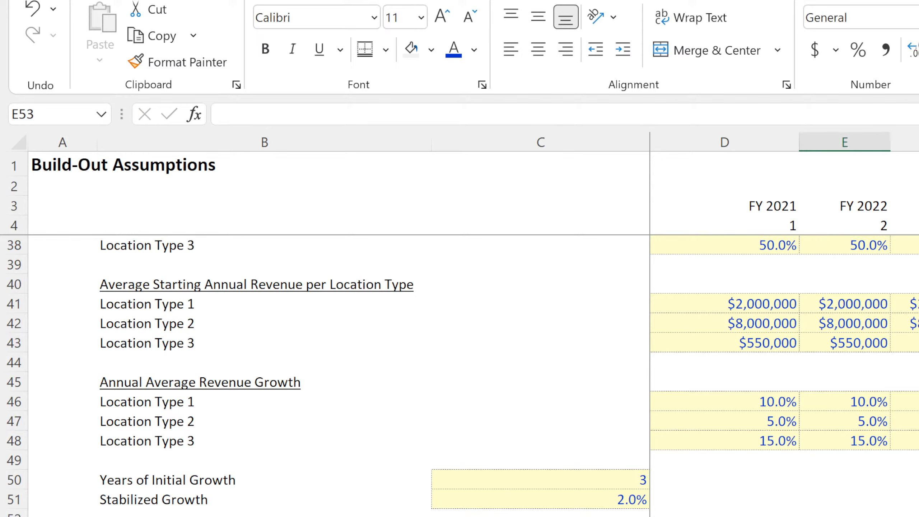
text(Monthly Los)
key(Return)
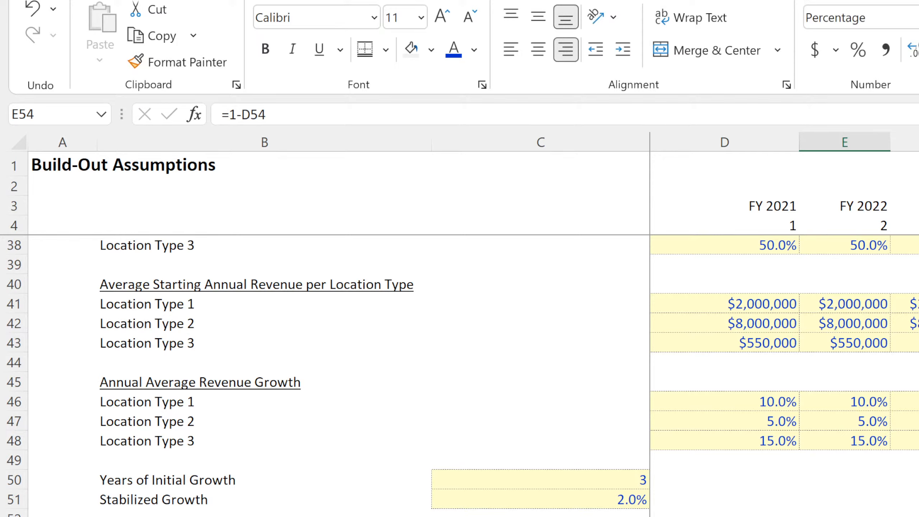
Merge and center the Monthly Retention heading in F53 and the retention cells from F54 down with their adjacent cells.
key(Up)
key(Right)
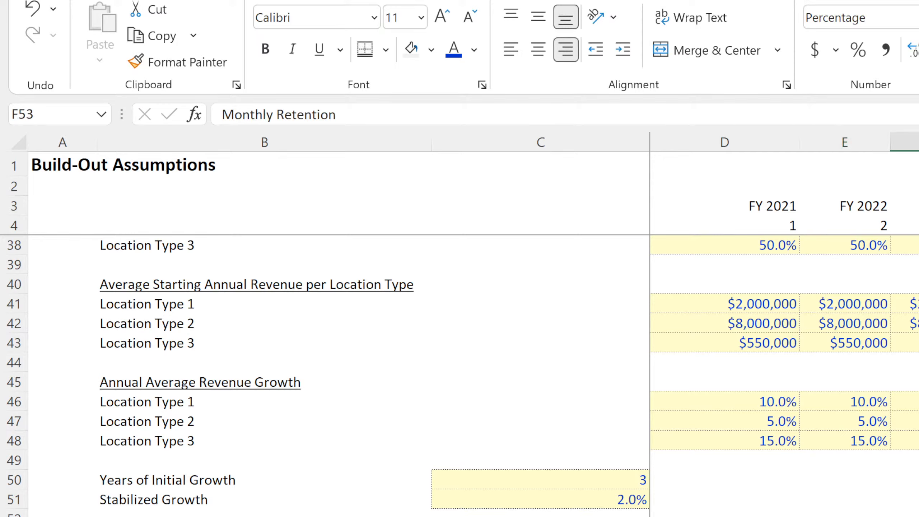
key(shift+Left)
key(shift+Down)
key(shift+Down)
key(shift+Down)
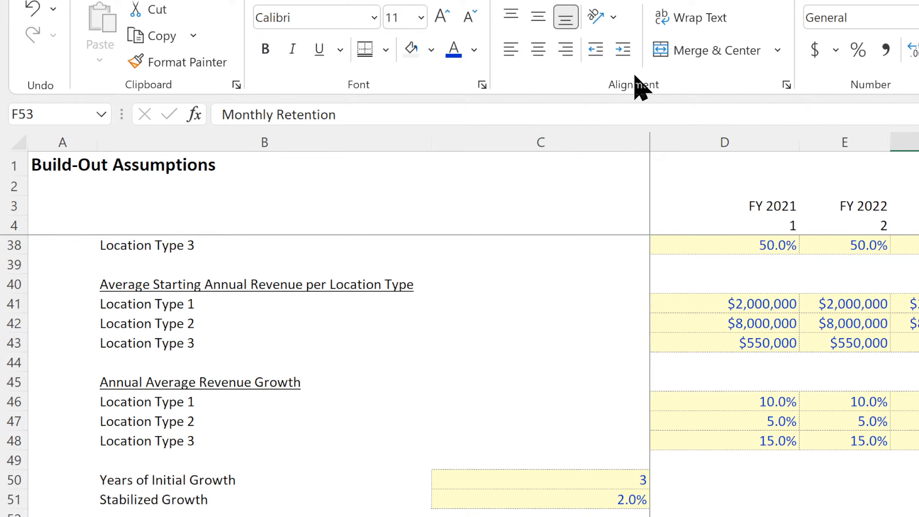
click(688, 53)
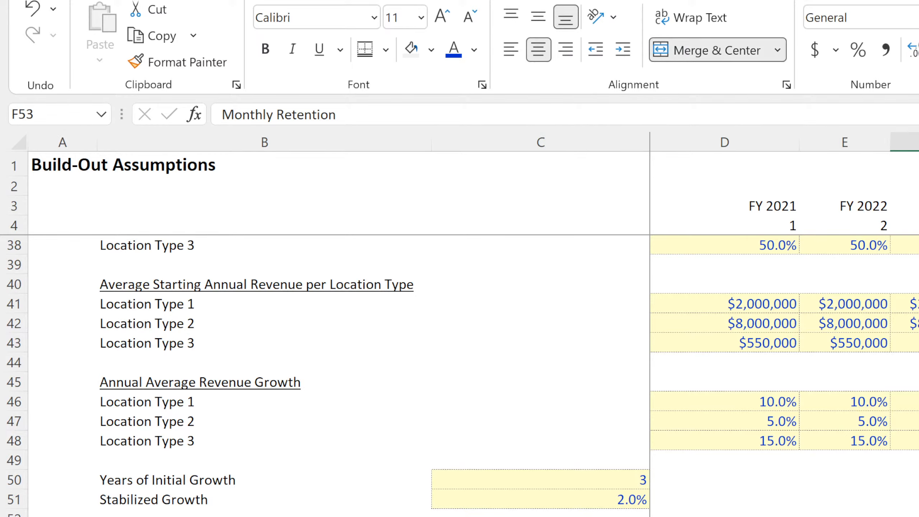
drag(912, 516, 918, 516)
click(712, 47)
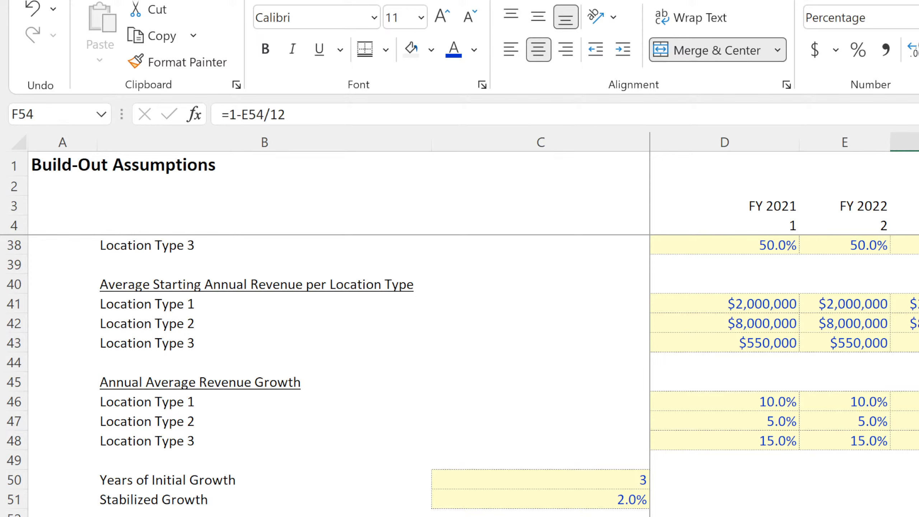
Center-align the retention block from D53 across its headings and values, and add borders to the loss and monthly retention cells.
click(844, 516)
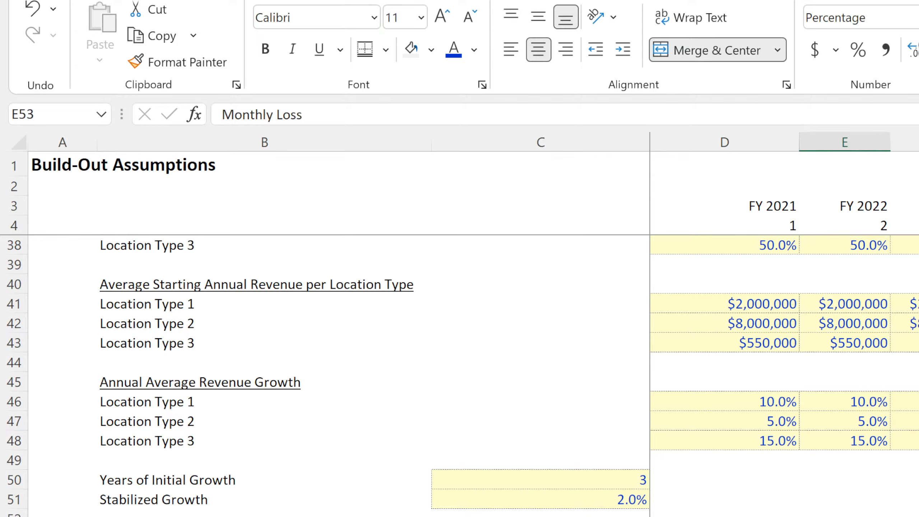
drag(844, 516, 845, 516)
click(541, 45)
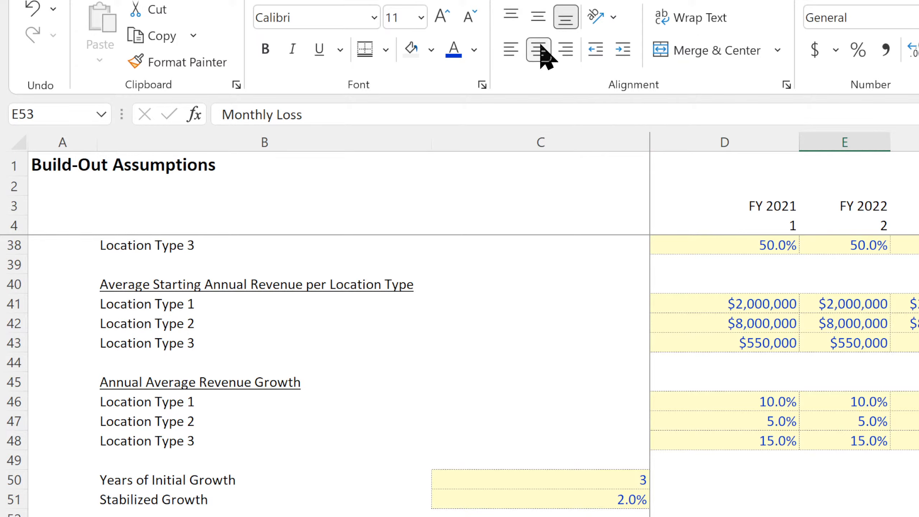
drag(725, 516, 918, 516)
click(522, 42)
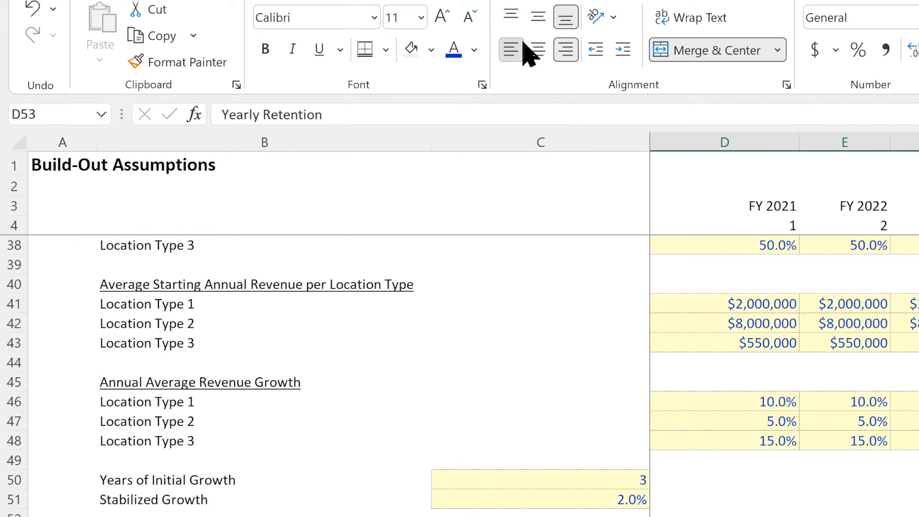
click(522, 42)
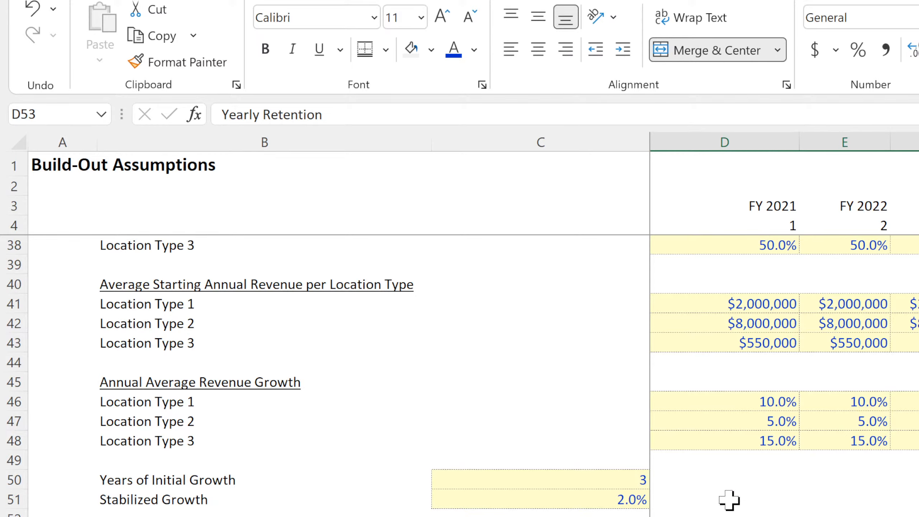
click(539, 54)
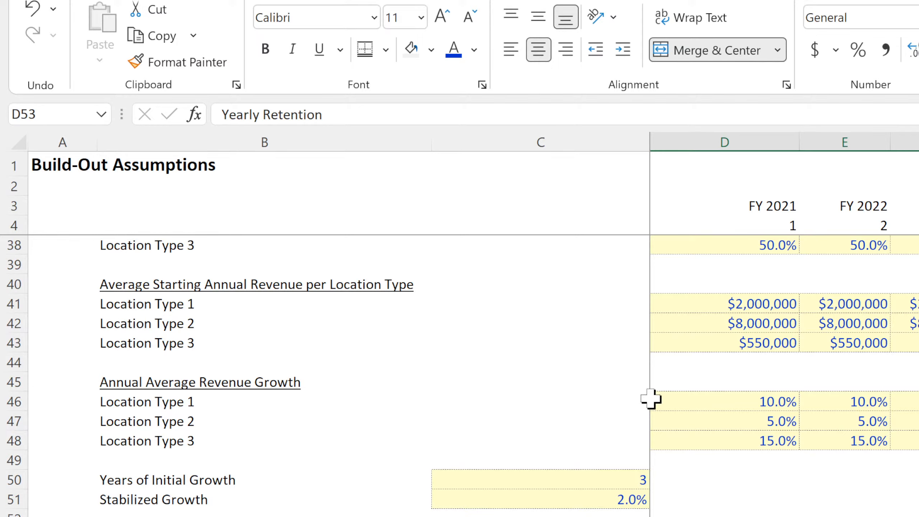
click(844, 516)
drag(918, 516, 844, 516)
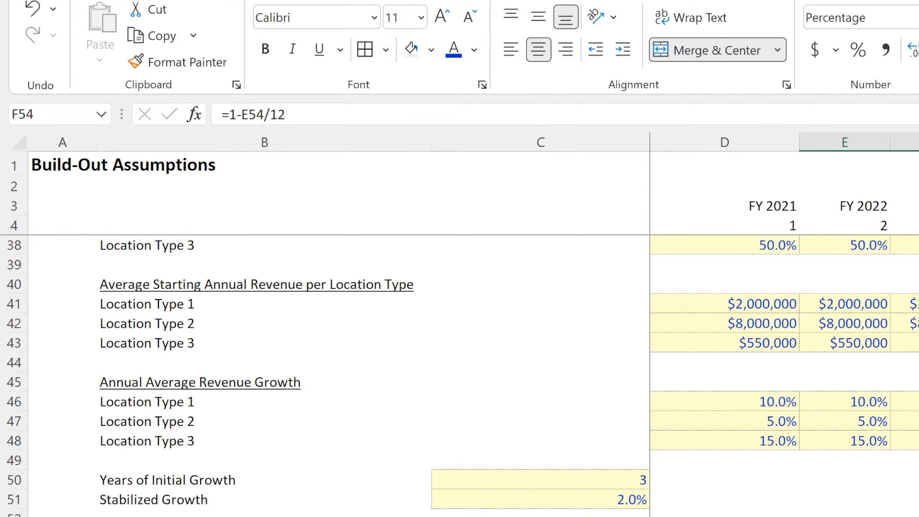
Start a test calculation with 100 in E60 and multiply it by the monthly retention rate in E61.
click(844, 516)
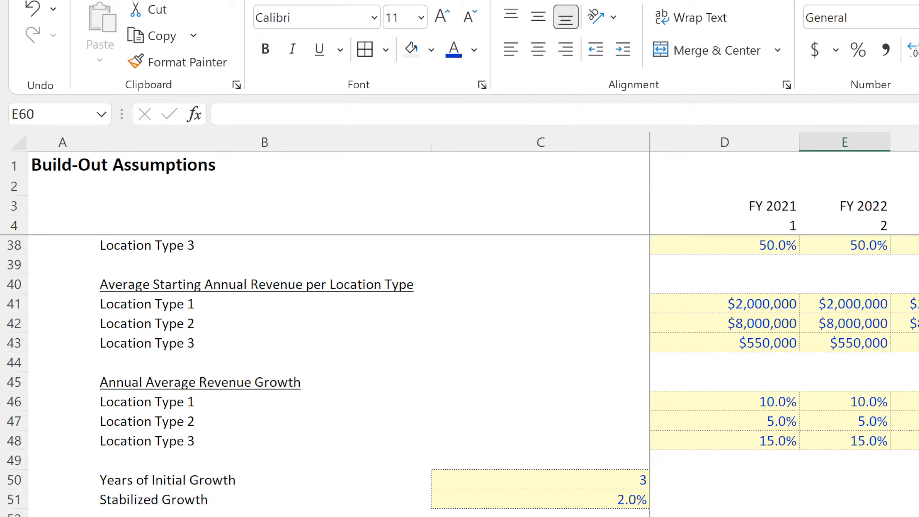
text(10)
key(Return)
text(=)
key(Up)
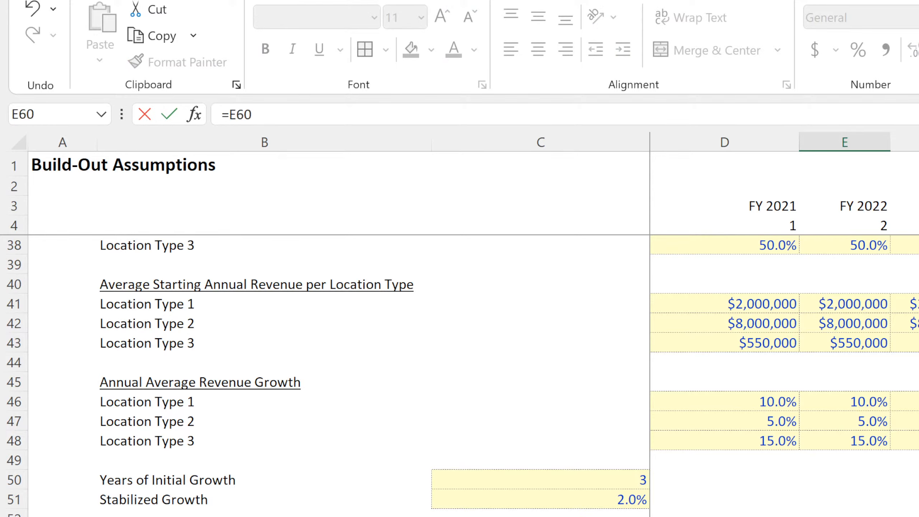
text(*)
click(915, 516)
key(Return)
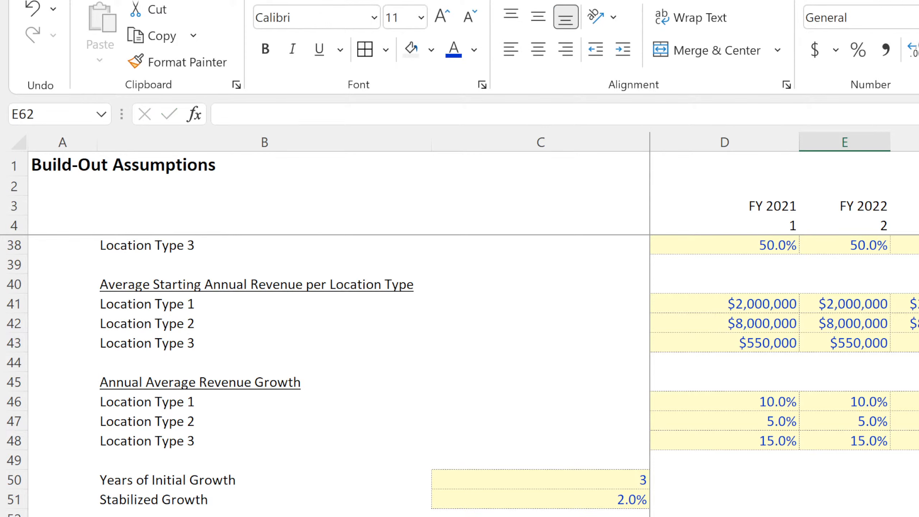
Enter the formula =E61-(E$60-E$61) in E62 to subtract the same monthly loss from the previous value.
text(=)
key(Up)
text(-)
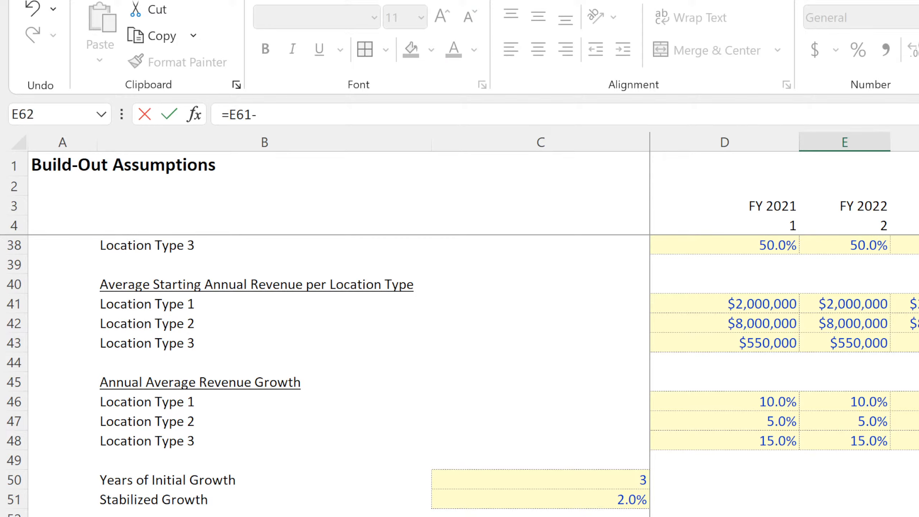
text(()
key(Up)
key(Up)
text(-)
key(Up)
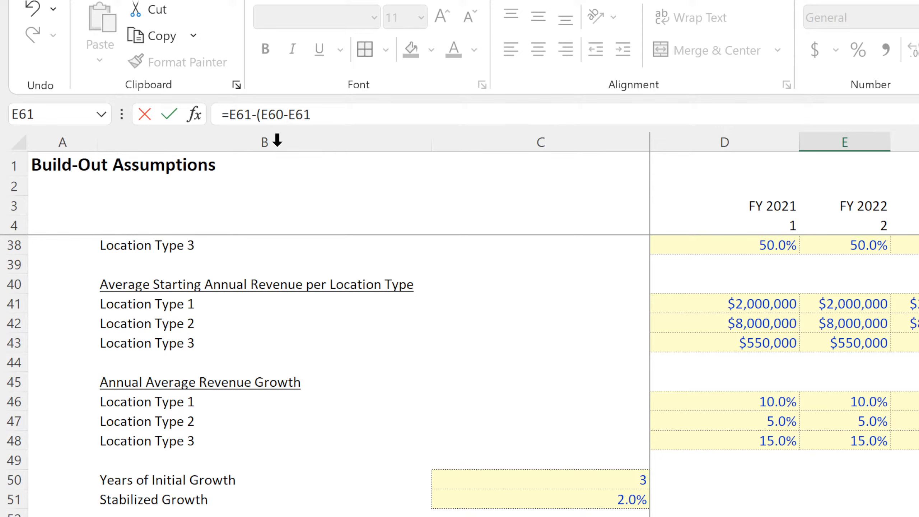
click(296, 115)
text($)
click(270, 115)
text($)
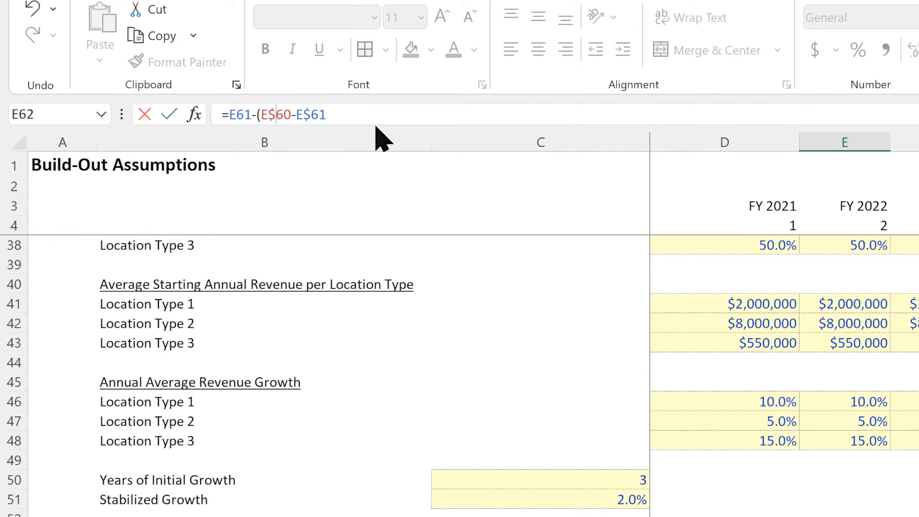
key(Return)
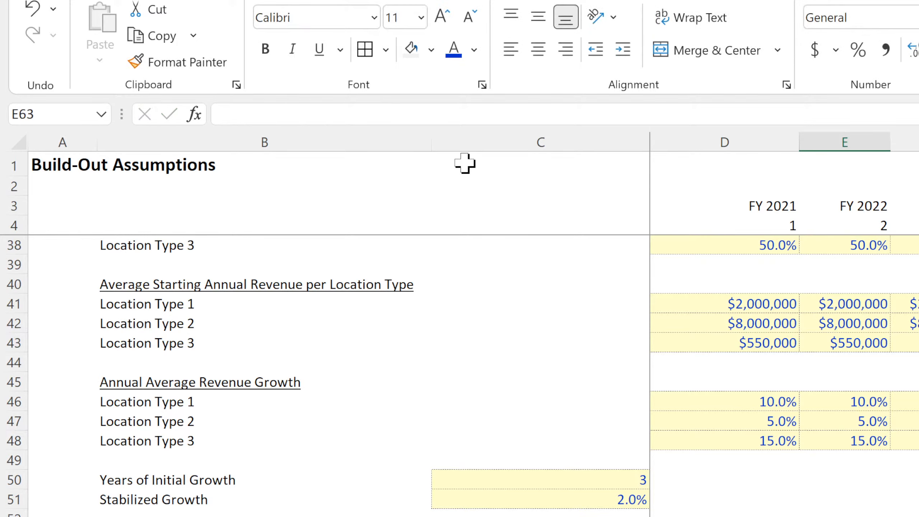
Fill the E62 formula down column E and check the resulting monthly values row by row.
key(Up)
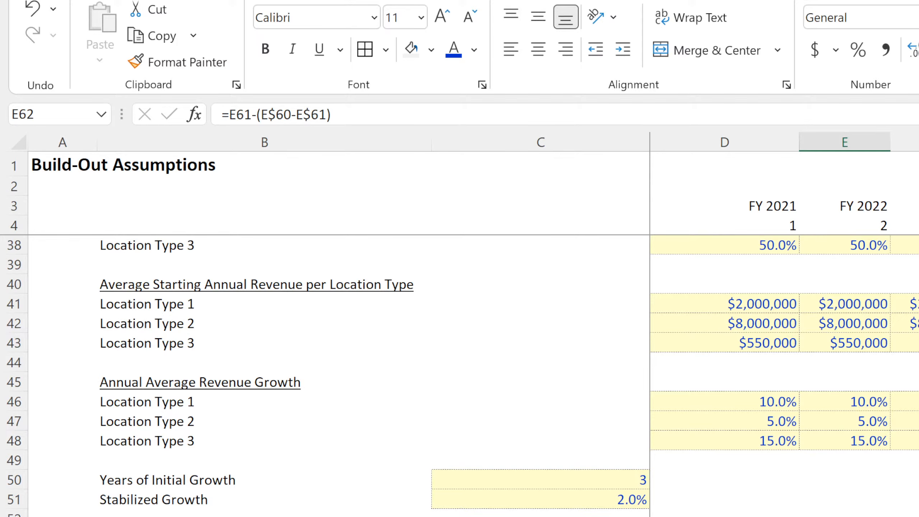
scroll(471, 377, down, 4)
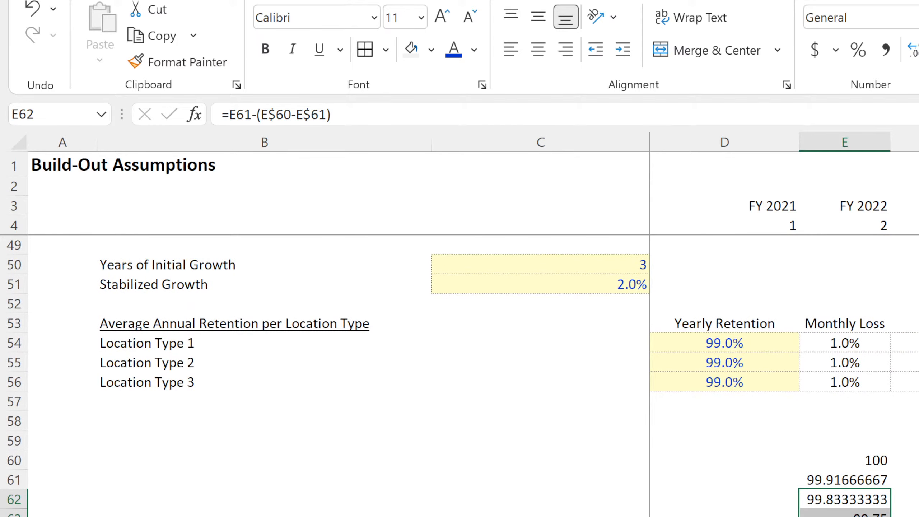
key(Down)
key(Down)
key(Down)
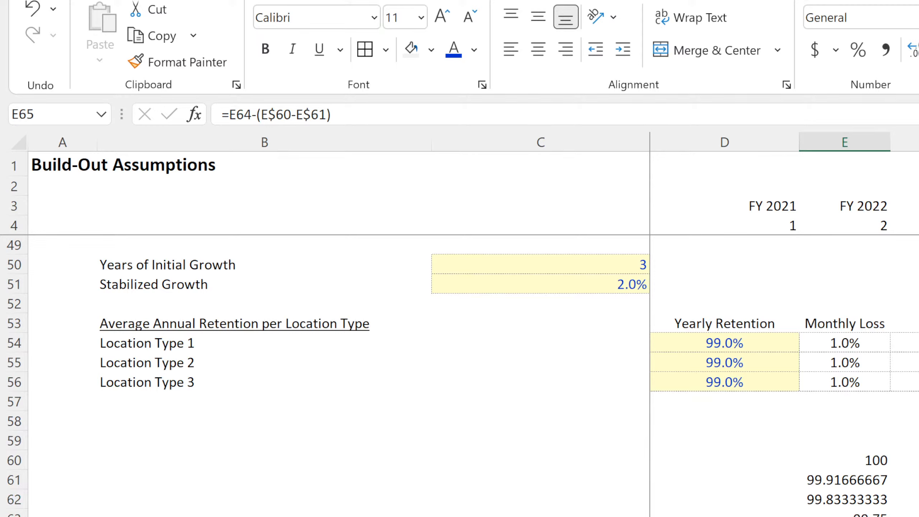
key(Down)
key(Down)
key(Down)
key(Down)
key(Down)
key(Down)
key(Down)
Clear the test retention calculation in column E from row 59 downward.
click(851, 438)
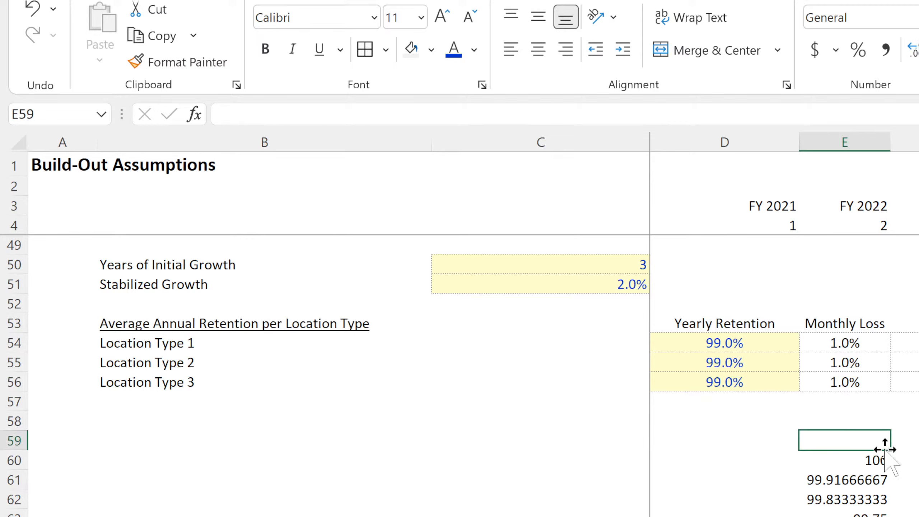
drag(890, 452, 890, 516)
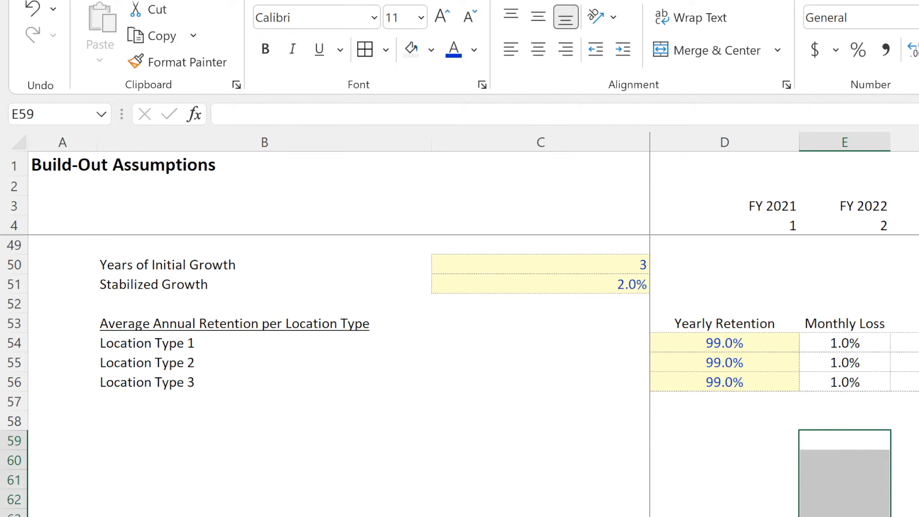
scroll(474, 375, up, 4)
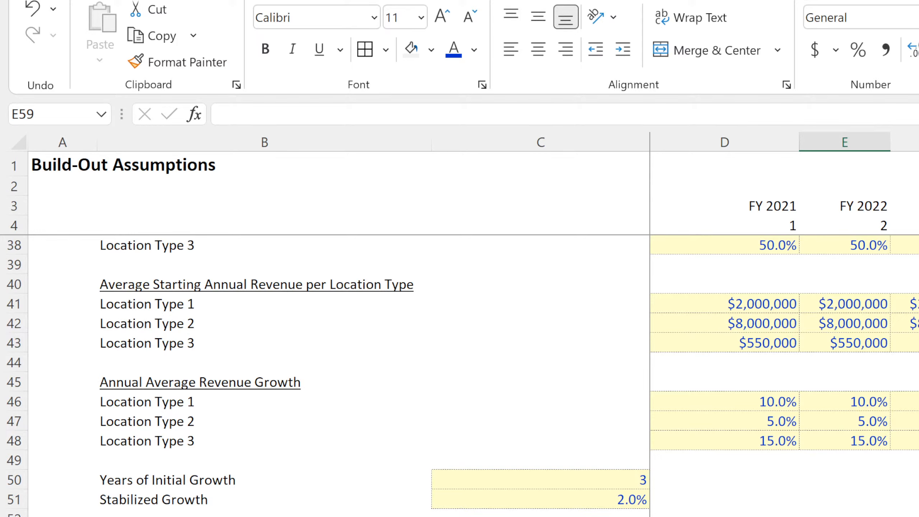
Switch to the 5-Year Monthly Pro-Forma sheet and examine the monthly added counts and the cumulative Location Type 1 formula in E13.
key(ctrl+Page_Down)
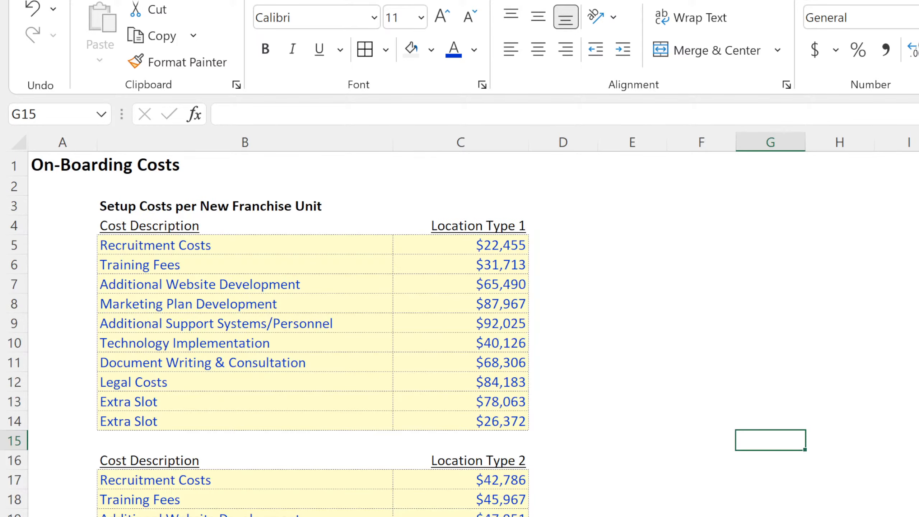
key(ctrl+Page_Down)
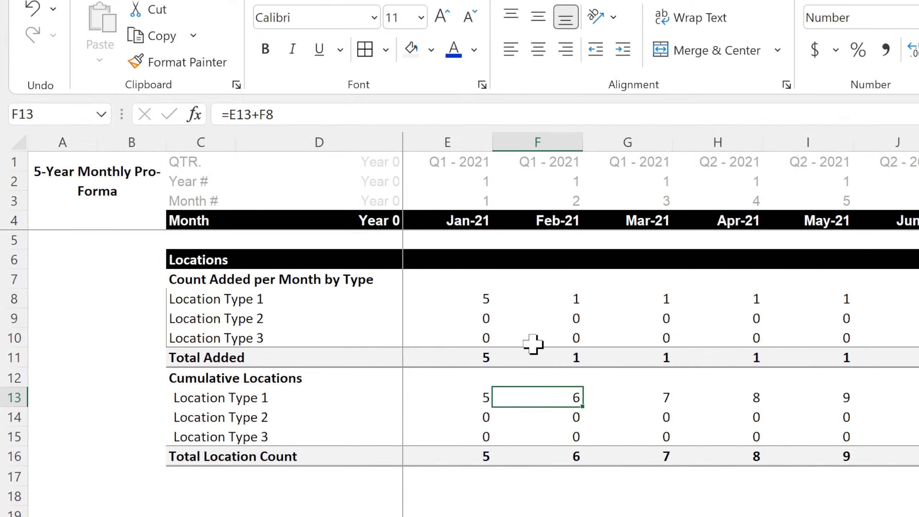
drag(481, 298, 759, 297)
drag(918, 319, 918, 318)
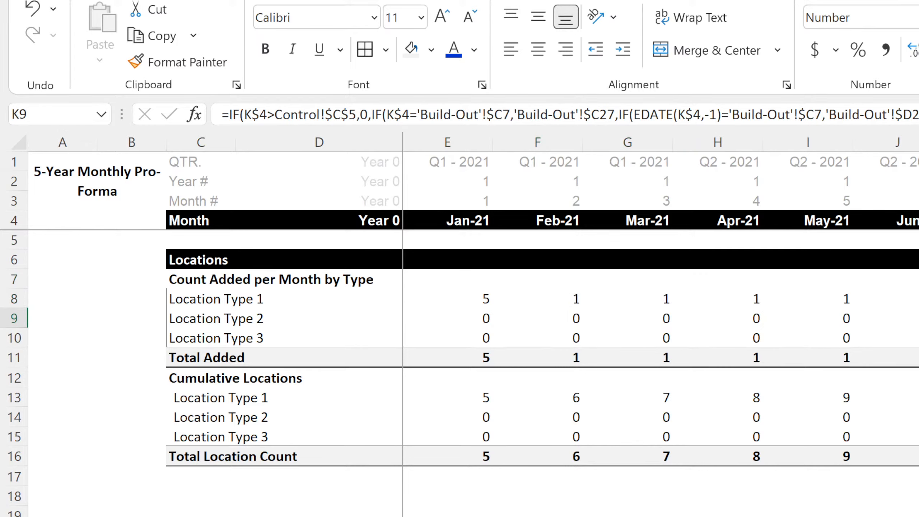
key(Right)
drag(918, 516, 918, 516)
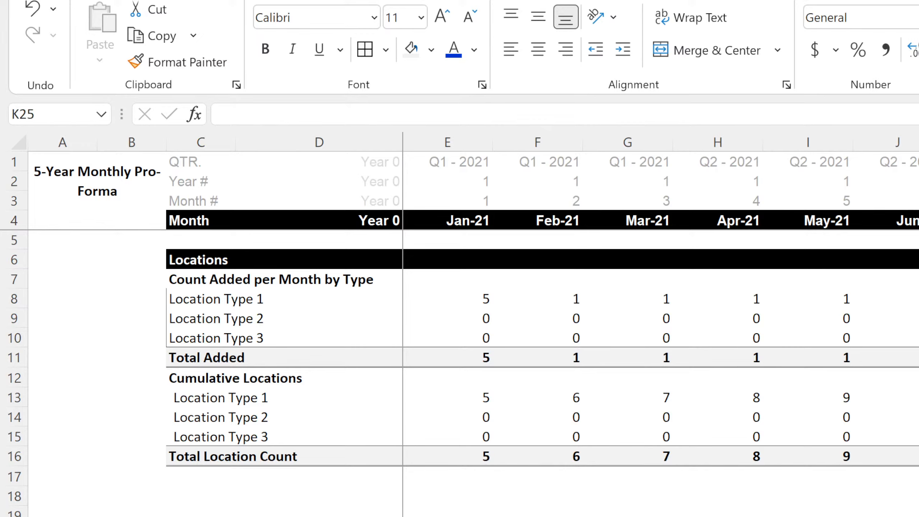
click(468, 400)
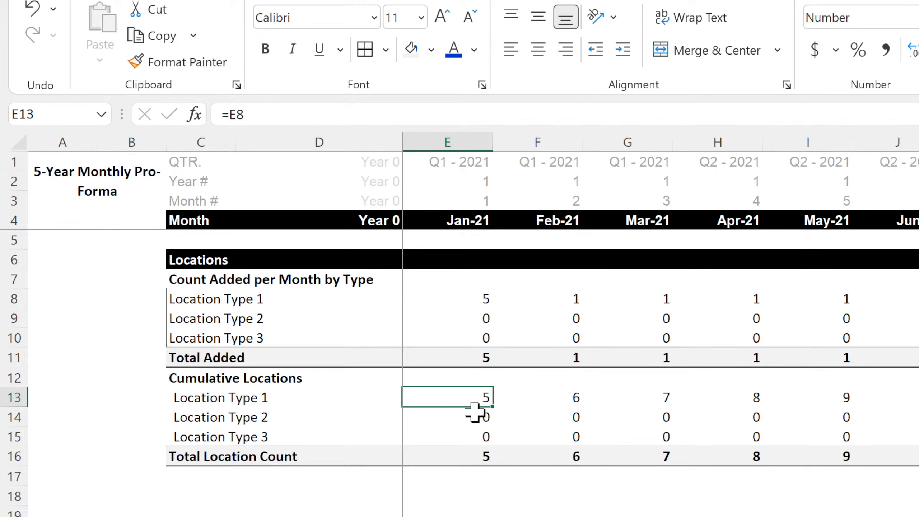
Rename the Cumulative Locations heading in C12 as "Cumulative Locations Added".
click(204, 378)
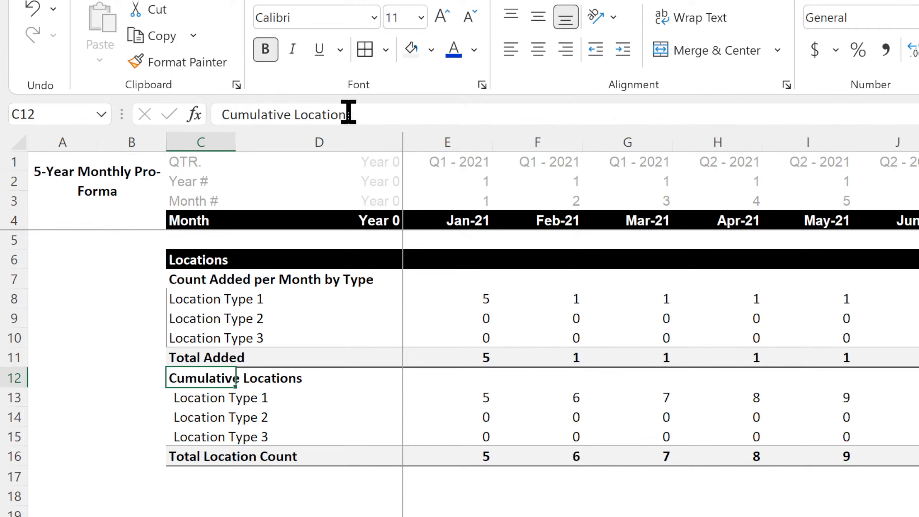
click(380, 115)
text(Added)
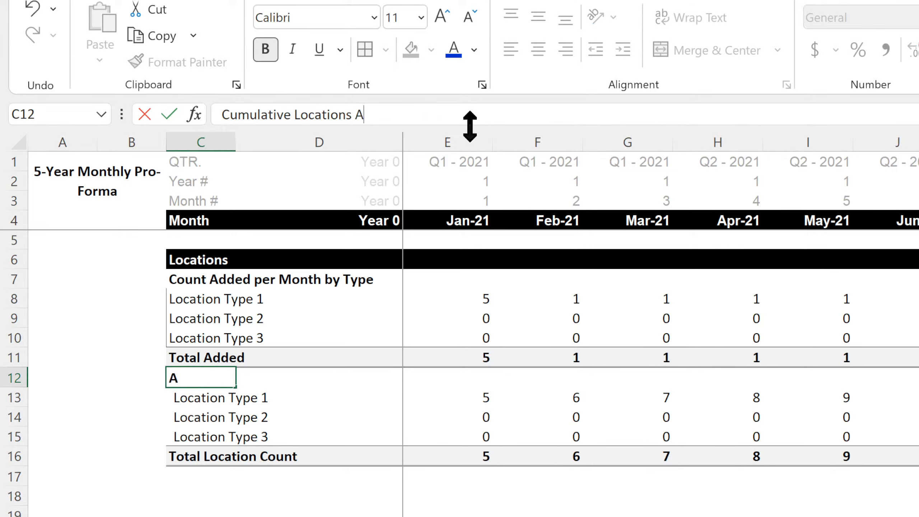
key(Return)
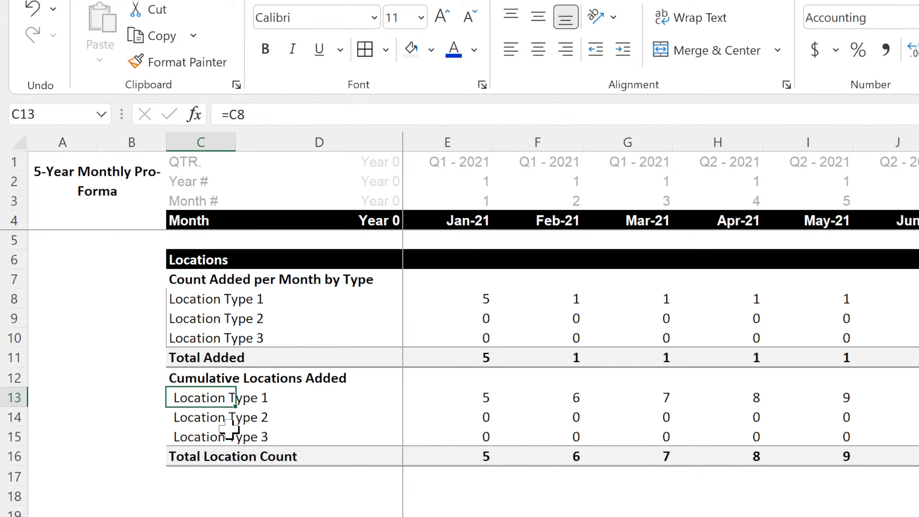
Change the Total Location Count label in C16 to "Total Locations Added".
click(211, 455)
double_click(212, 456)
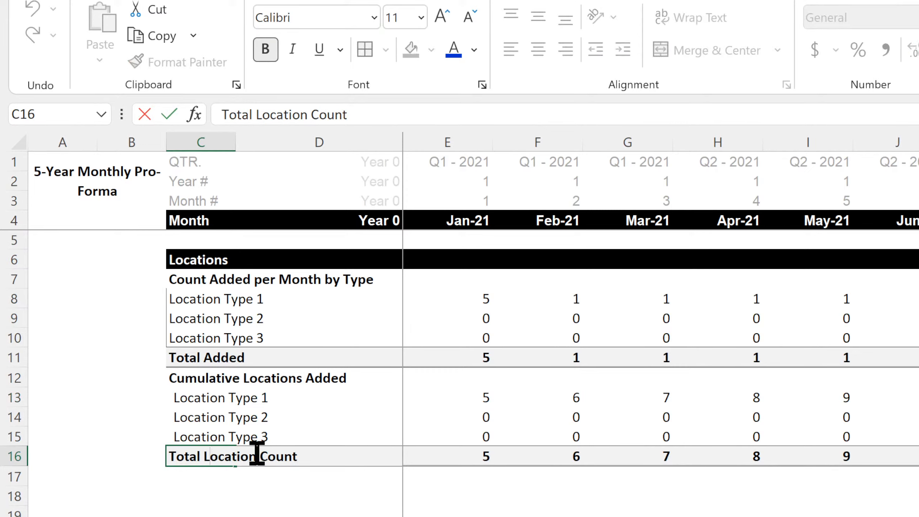
drag(312, 456, 257, 455)
text(s)
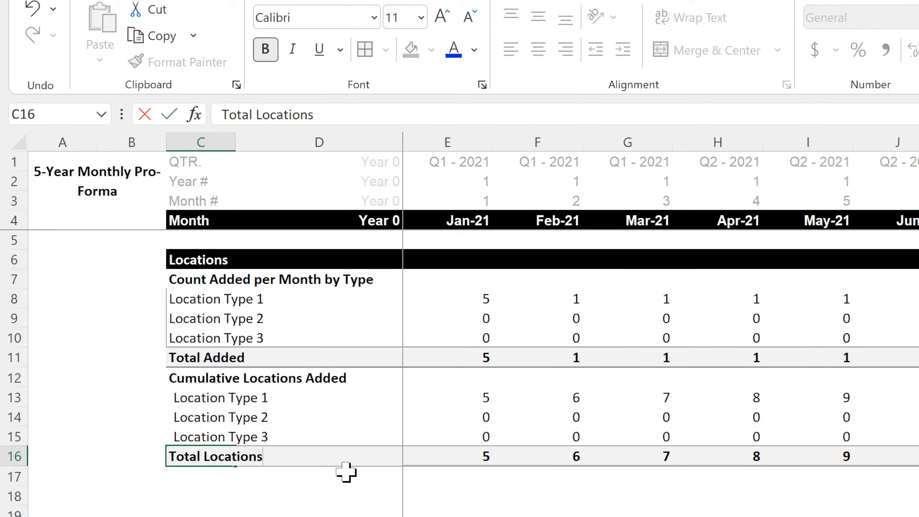
text( Added)
key(Return)
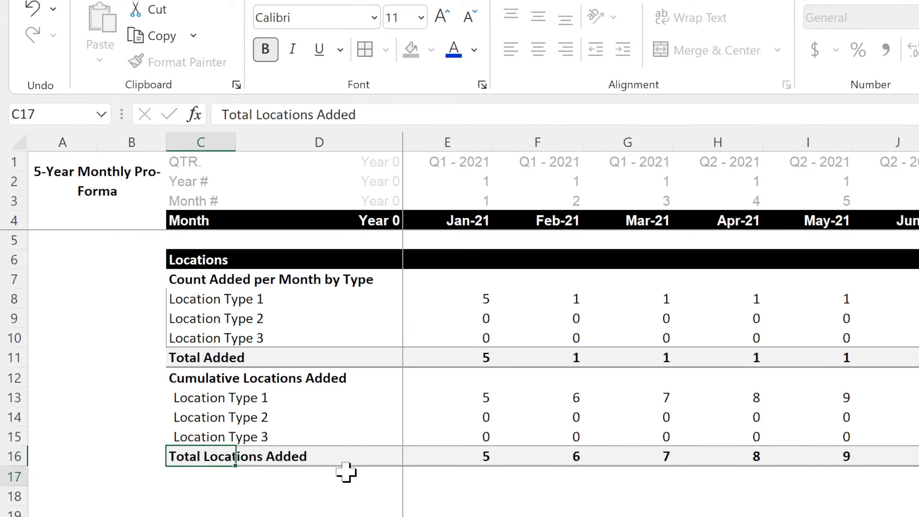
key(Return)
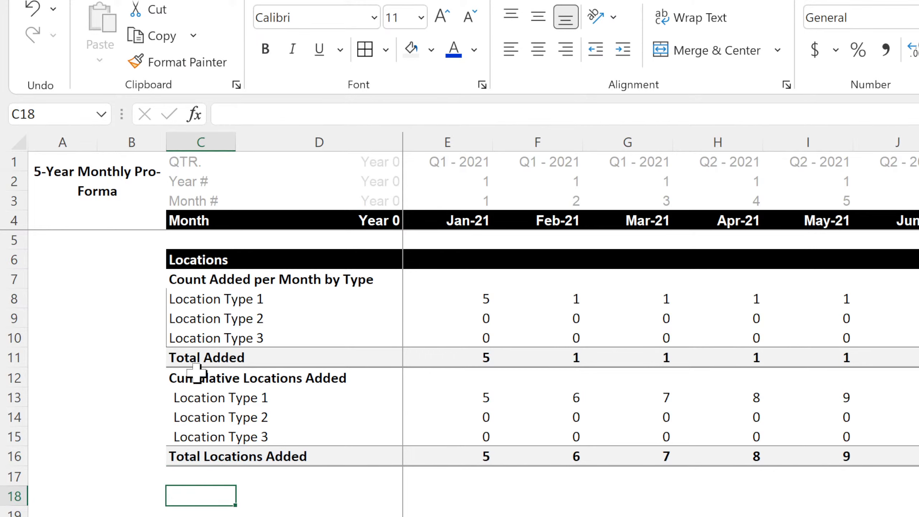
Copy the Cumulative Locations Added block C12:F16 and paste it directly below, starting at C17.
drag(197, 373, 545, 454)
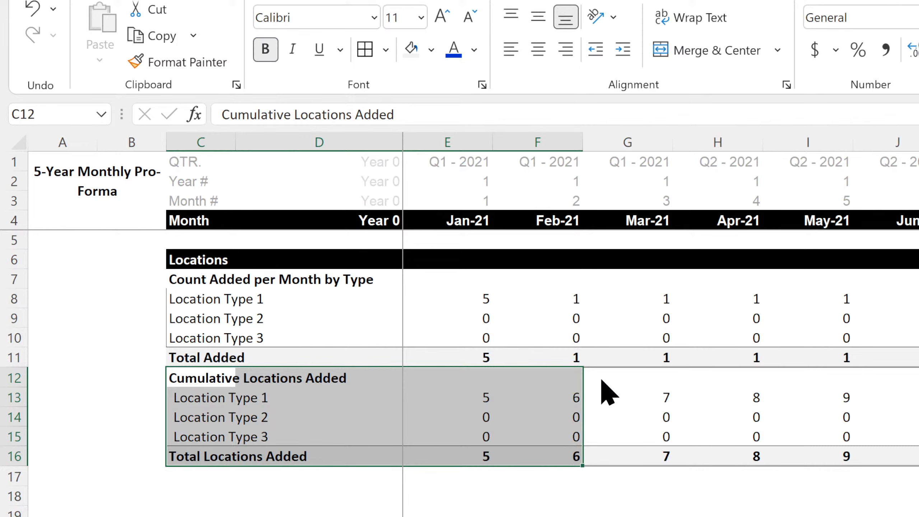
key(ctrl+c)
click(201, 478)
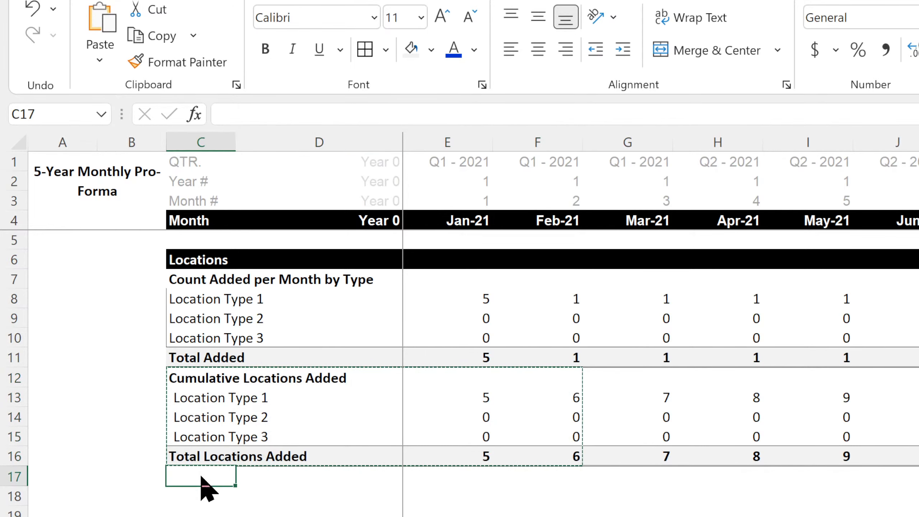
key(ctrl+v)
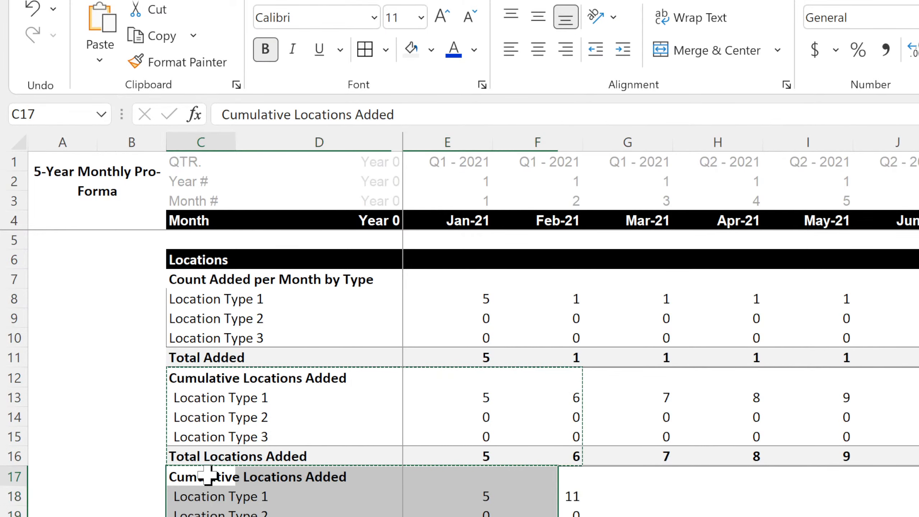
Change the pasted block's heading in C17 to "Remaining Locations".
click(208, 476)
text(Remaini)
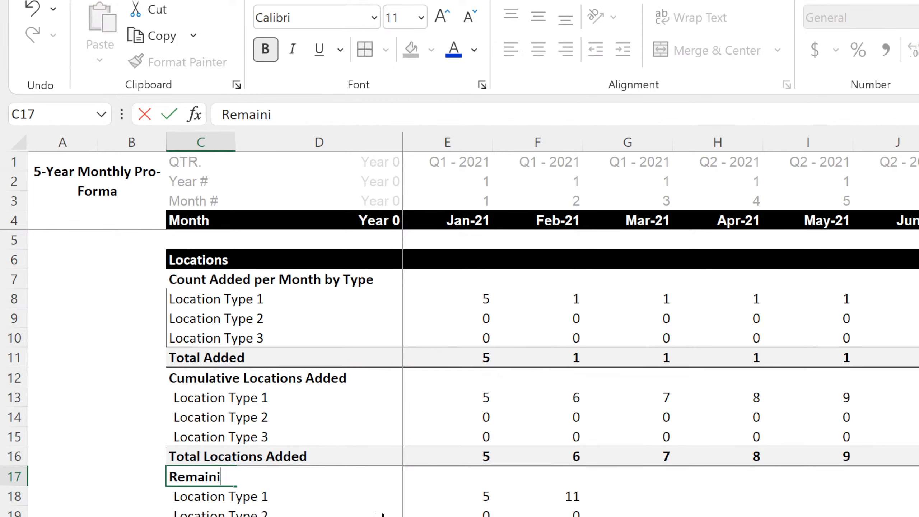
text(ng Locations)
key(Return)
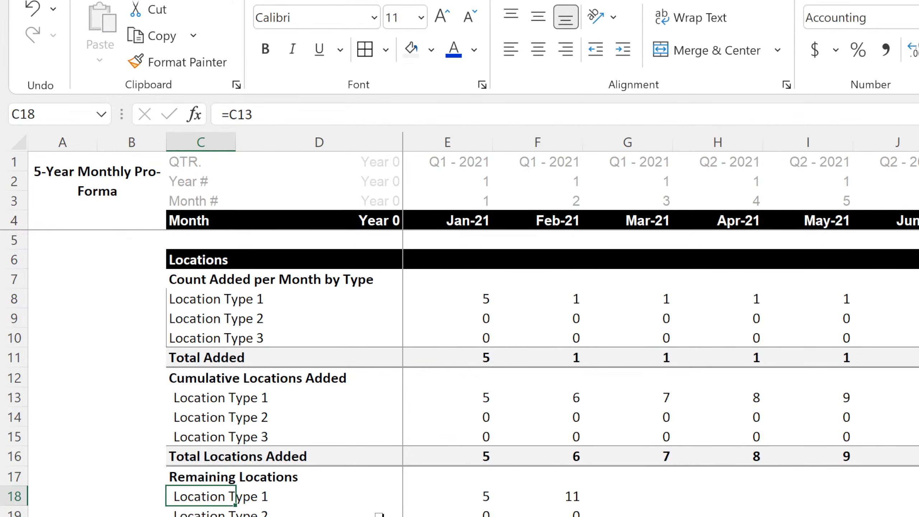
Change the pasted block's total label in C21 to "Total Remaining Locations".
key(Down)
key(Down)
key(Down)
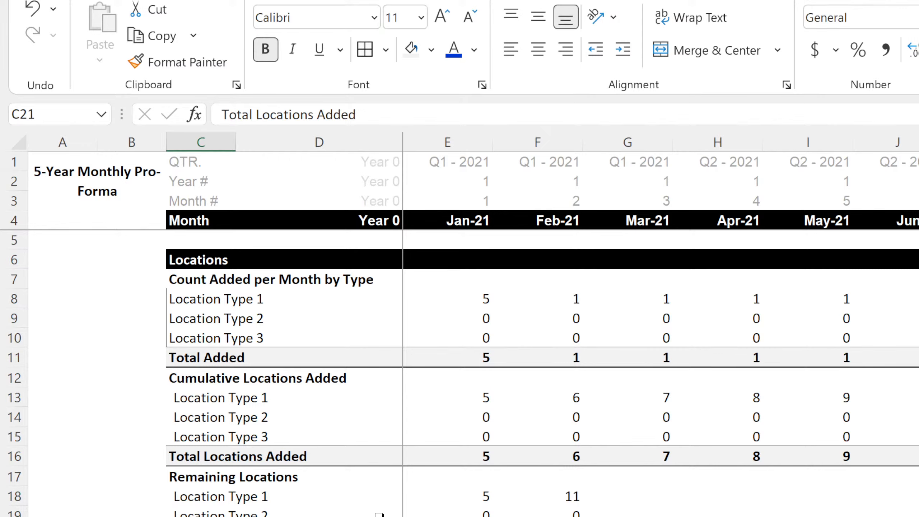
text(Total Remain)
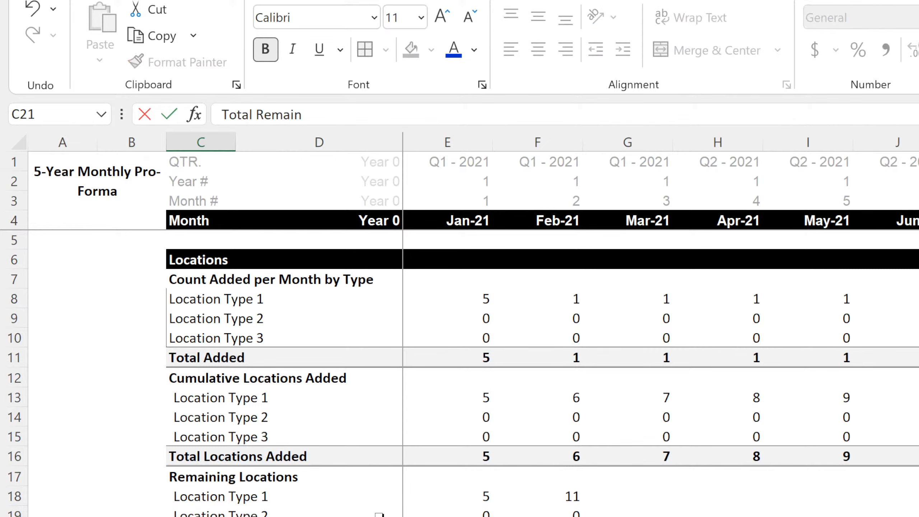
text(ing Locations)
key(Return)
Inspect the copied February formula for Location Type 1 under Remaining Locations in F18.
key(Up)
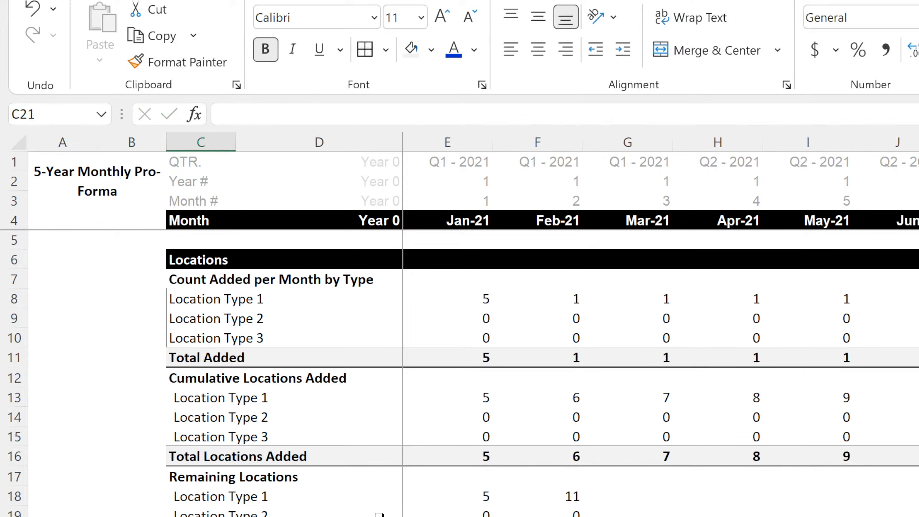
key(Up)
key(Up)
key(Up)
key(Right)
key(Right)
key(Right)
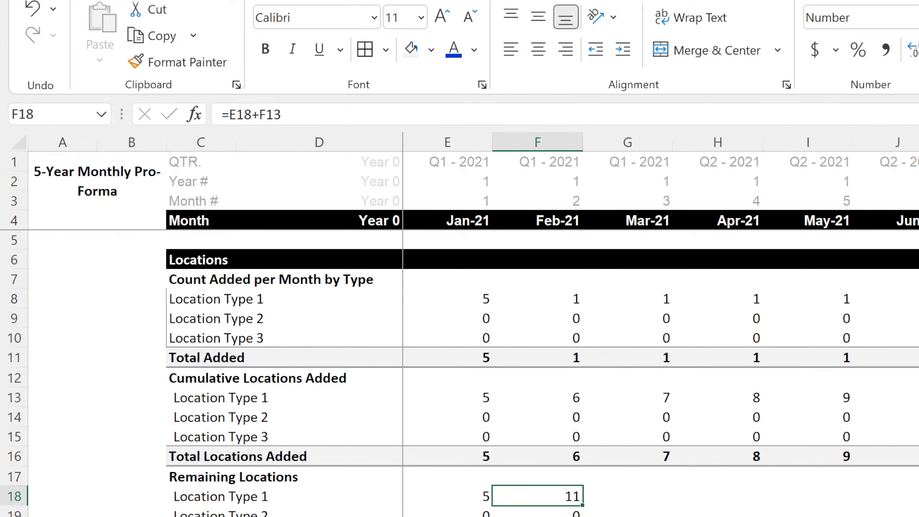
Look through the On-Boarding Costs and Running Costs sheets and the monthly added-count formulas for each location type in the 5-Year Monthly Pro-Forma.
key(ctrl+Page_Up)
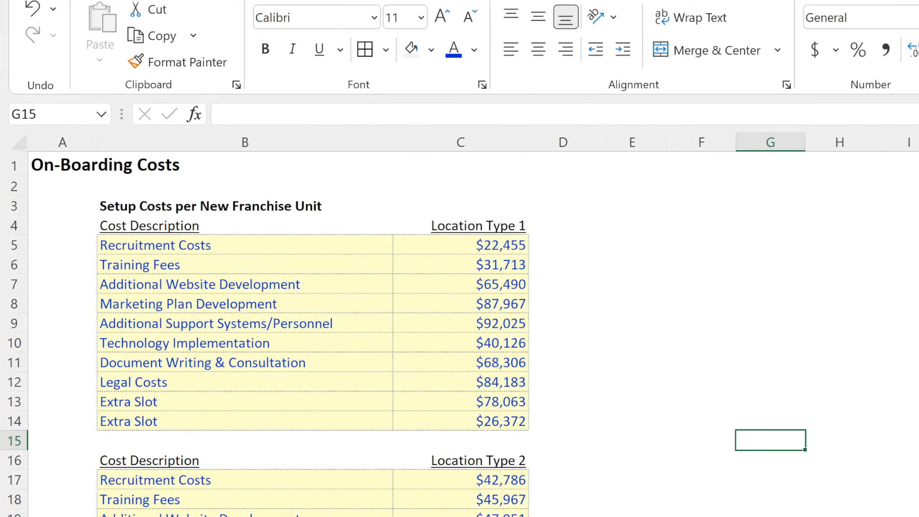
key(ctrl+Page_Up)
key(ctrl+Page_Up)
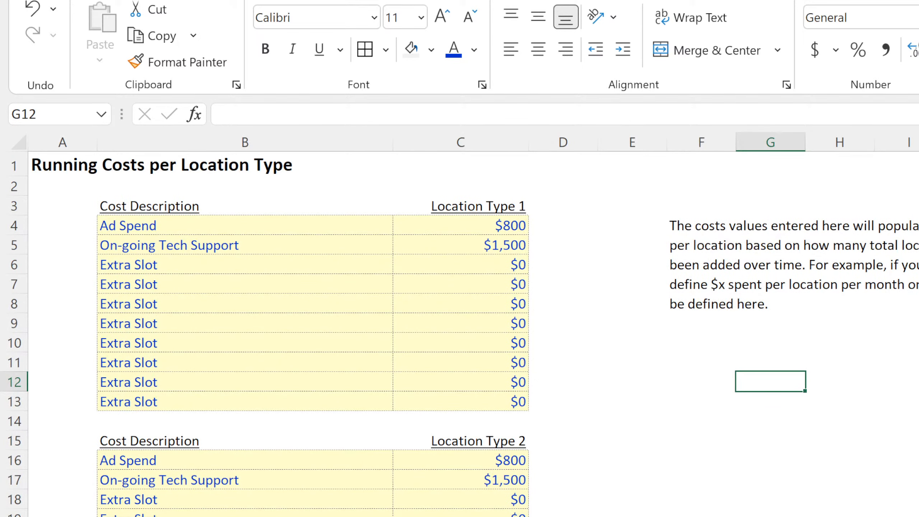
key(ctrl+Page_Down)
key(ctrl+Page_Down)
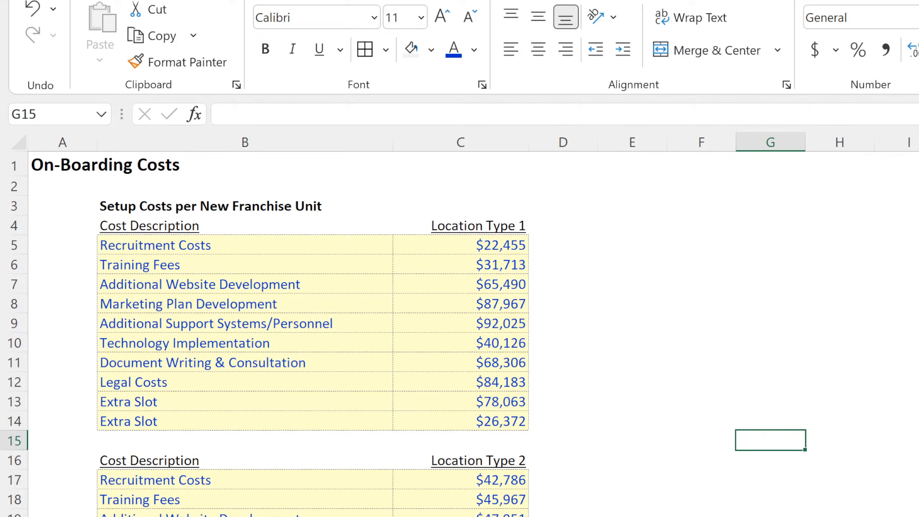
key(ctrl+Page_Down)
click(482, 303)
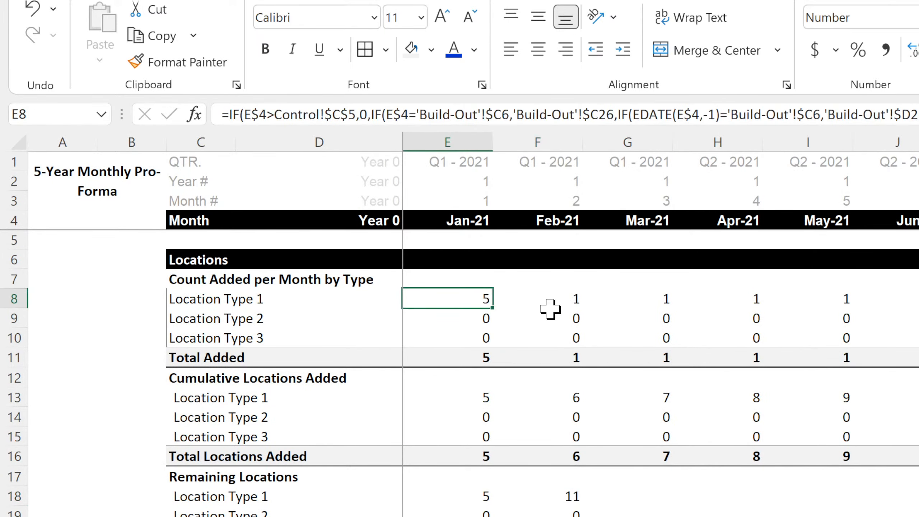
click(579, 319)
click(646, 315)
click(646, 336)
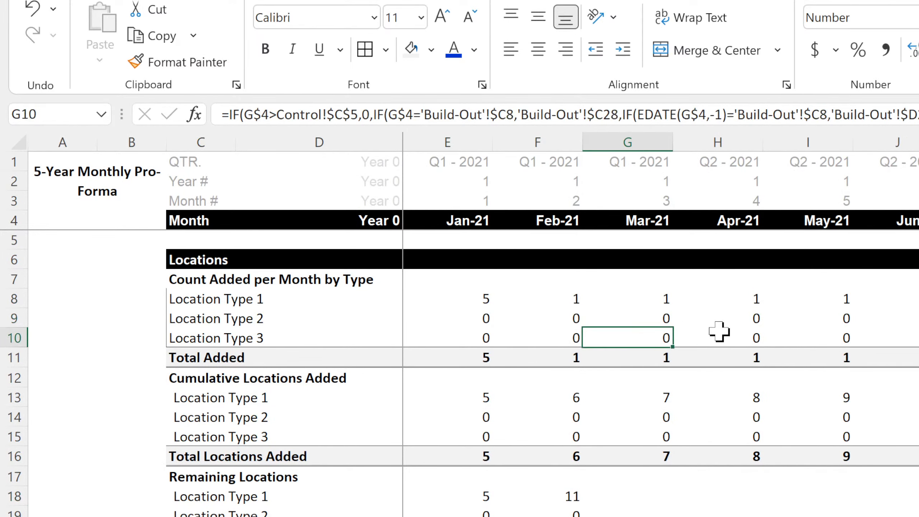
click(719, 333)
click(747, 300)
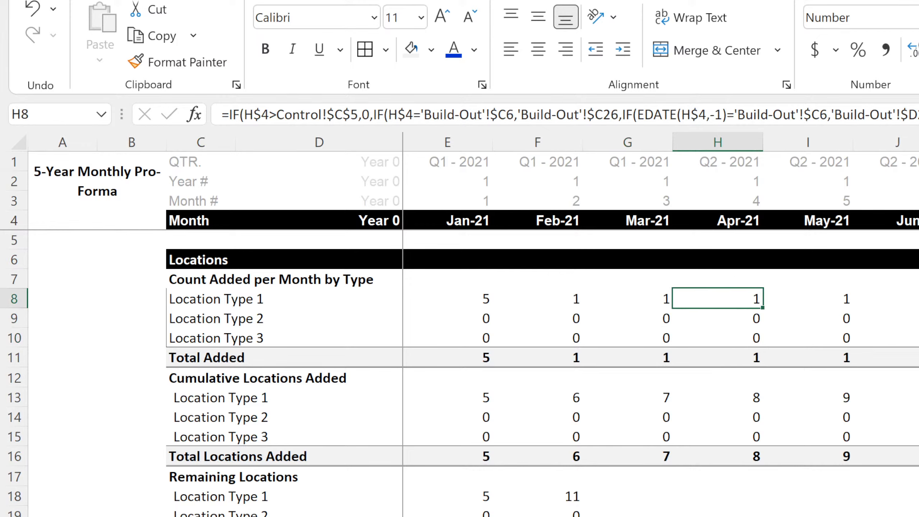
Add a new blank worksheet to the workbook.
key(ctrl+Page_Down)
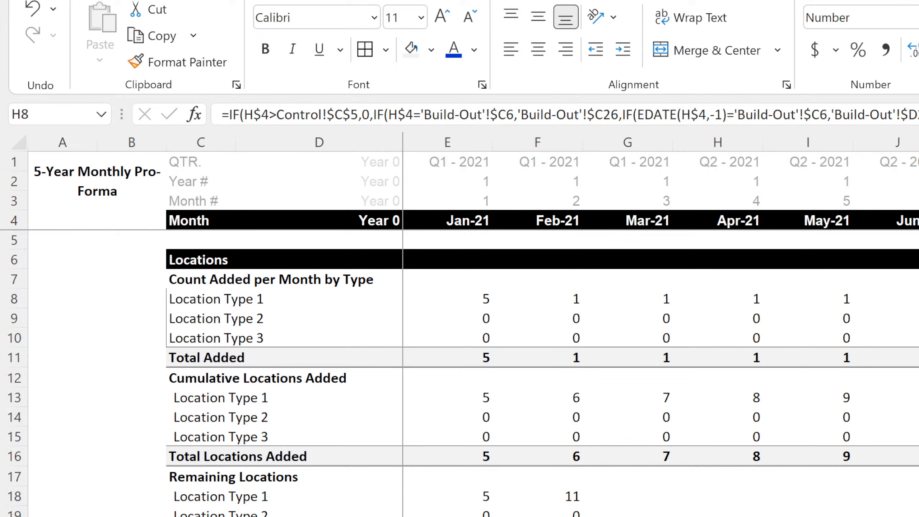
key(alt+Tab)
click(718, 516)
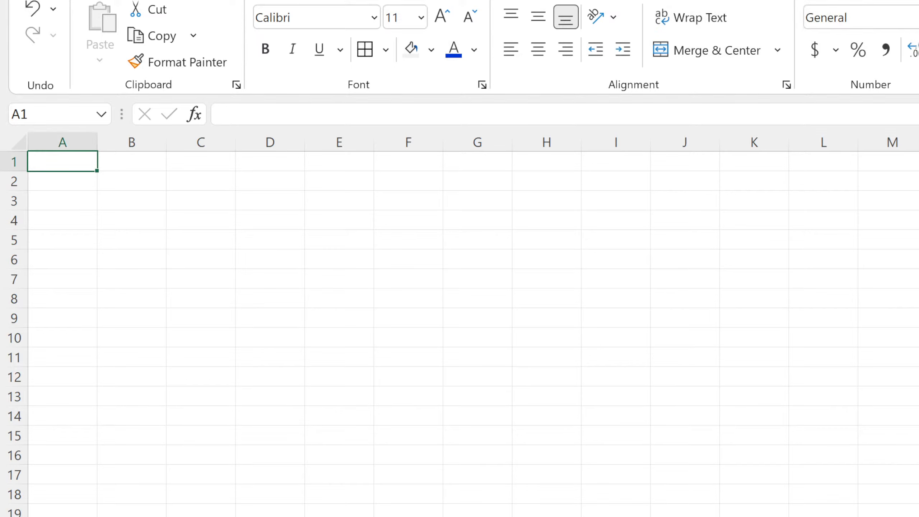
Switch to the Build-Out Assumptions sheet and view the starting location counts and monthly growth inputs per location type.
key(ctrl+Page_Up)
key(ctrl+Page_Down)
key(ctrl+Page_Down)
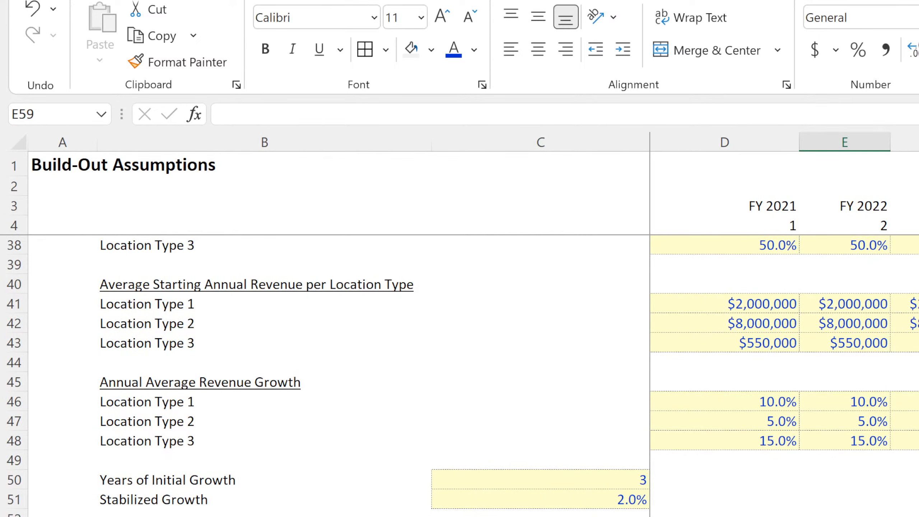
scroll(471, 362, up, 11)
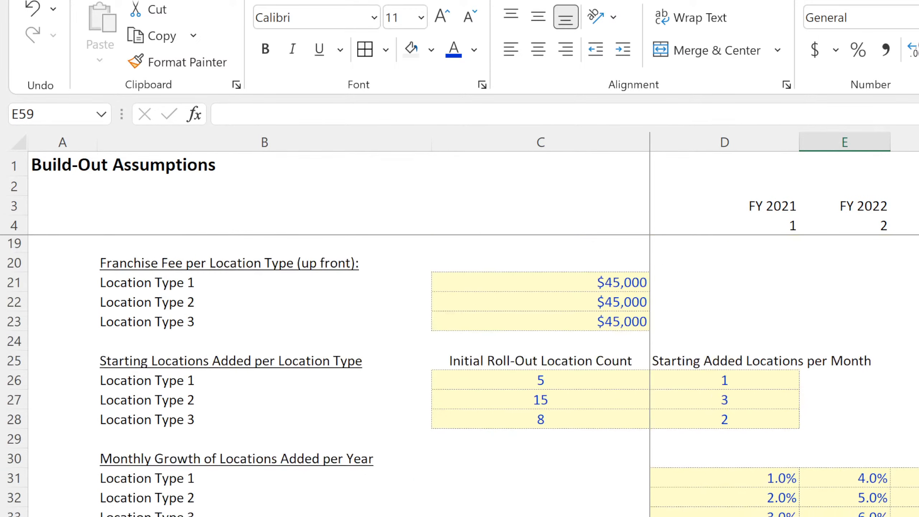